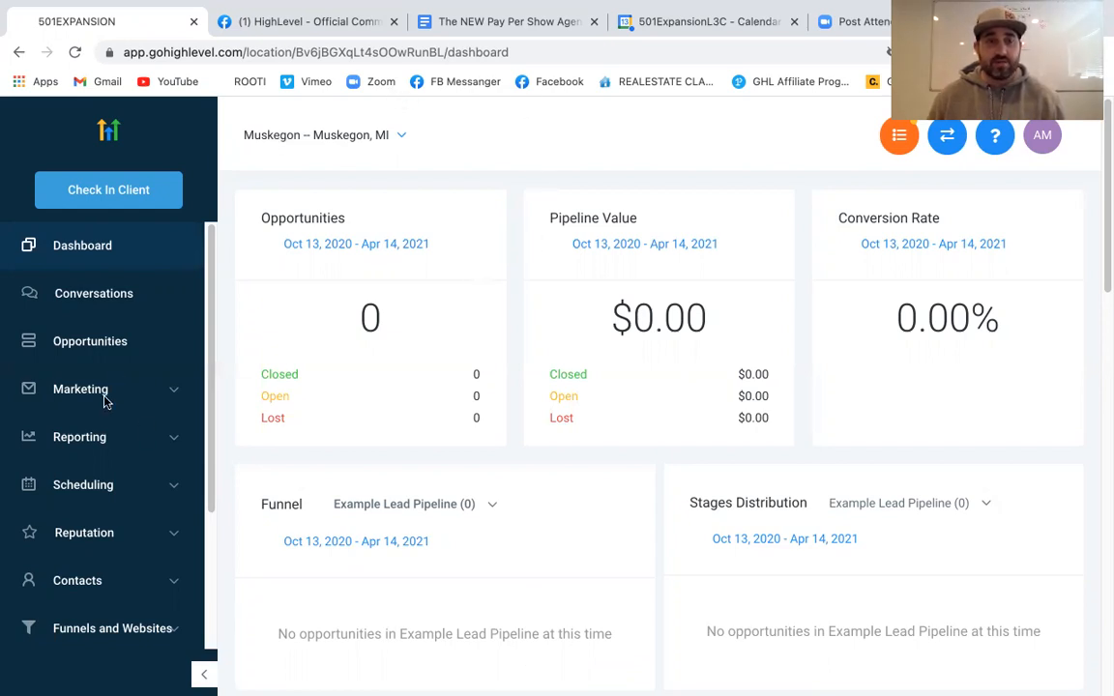
From the Funnels page, start a new funnel and browse its template library
scroll(140, 551, "down", 2)
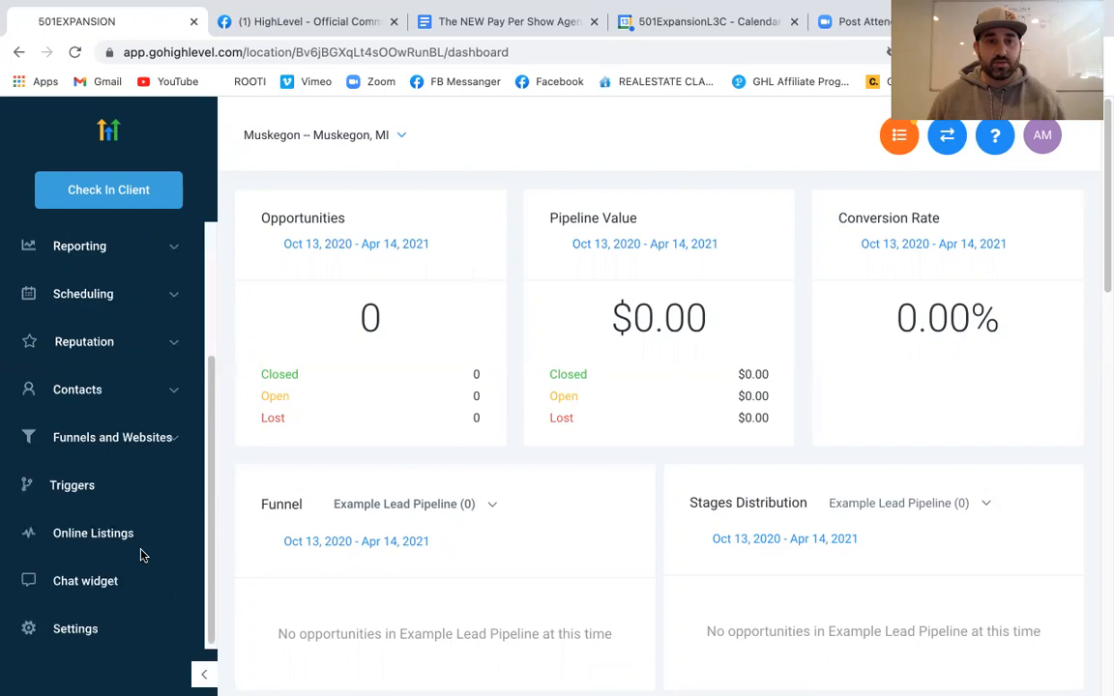
left_click(94, 440)
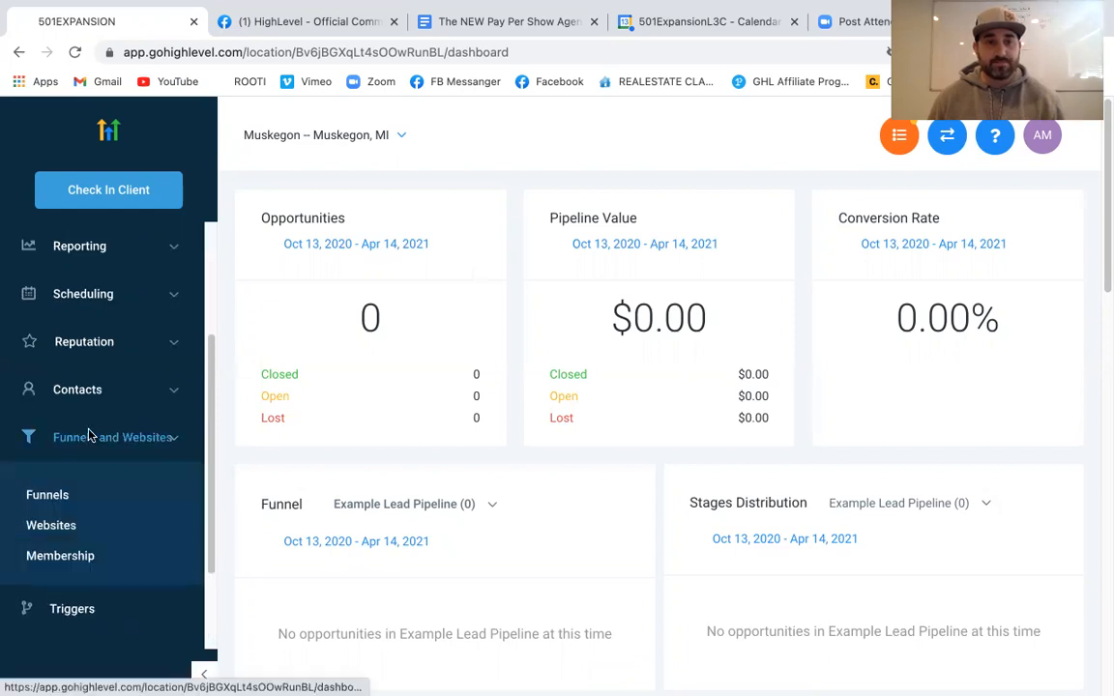
left_click(38, 496)
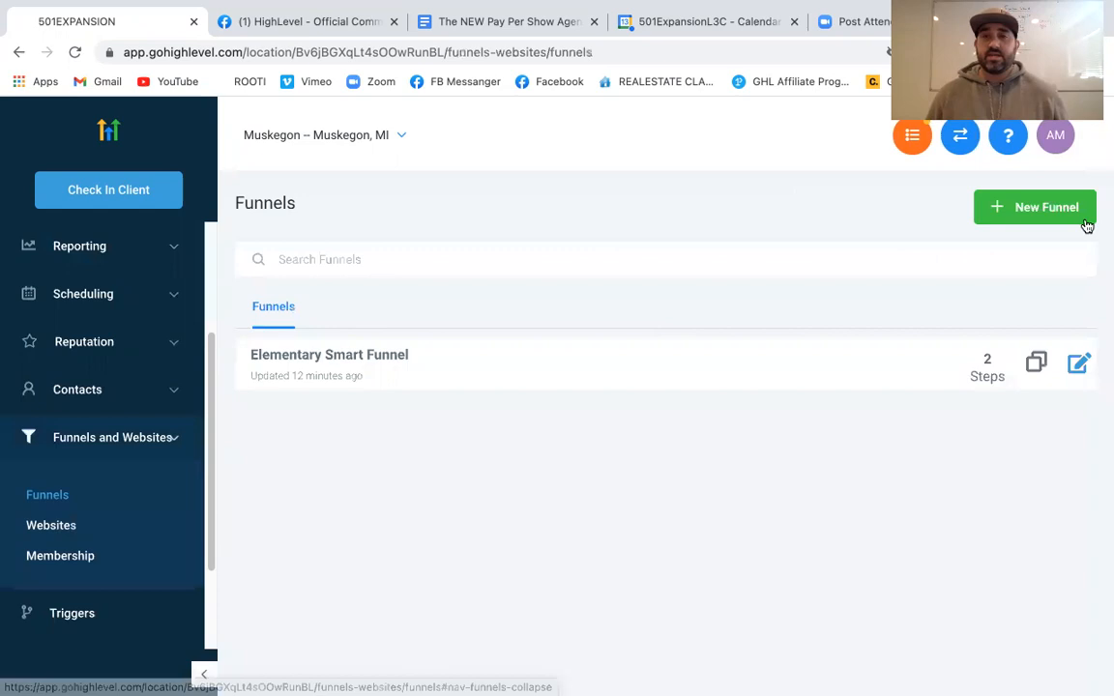
left_click(1047, 201)
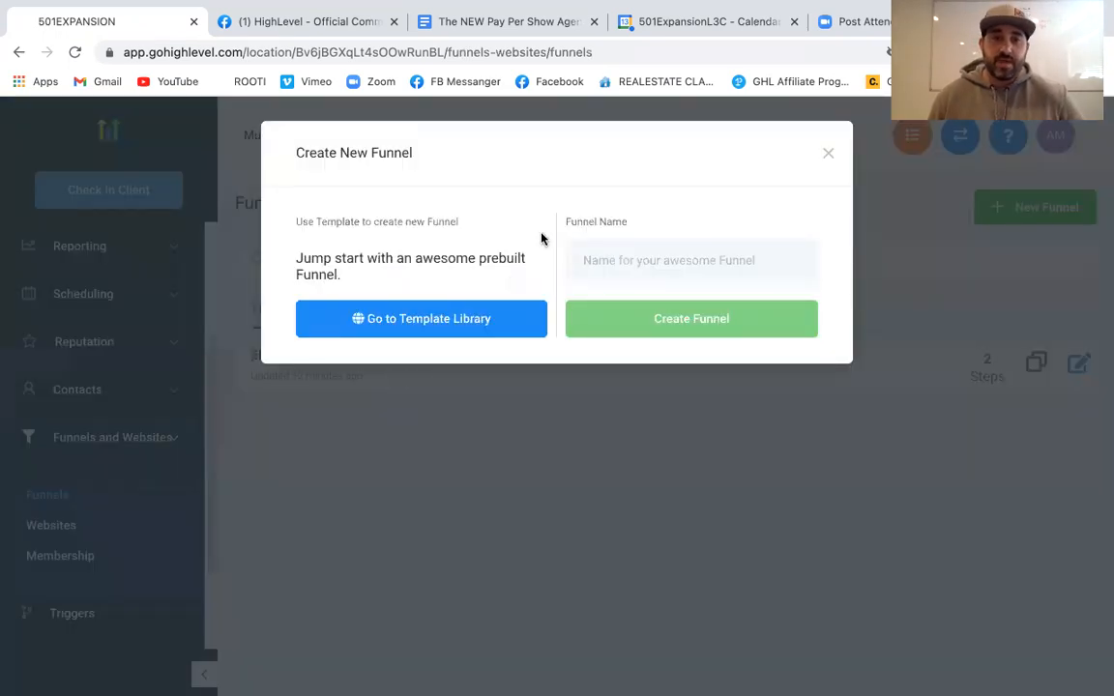
left_click(495, 326)
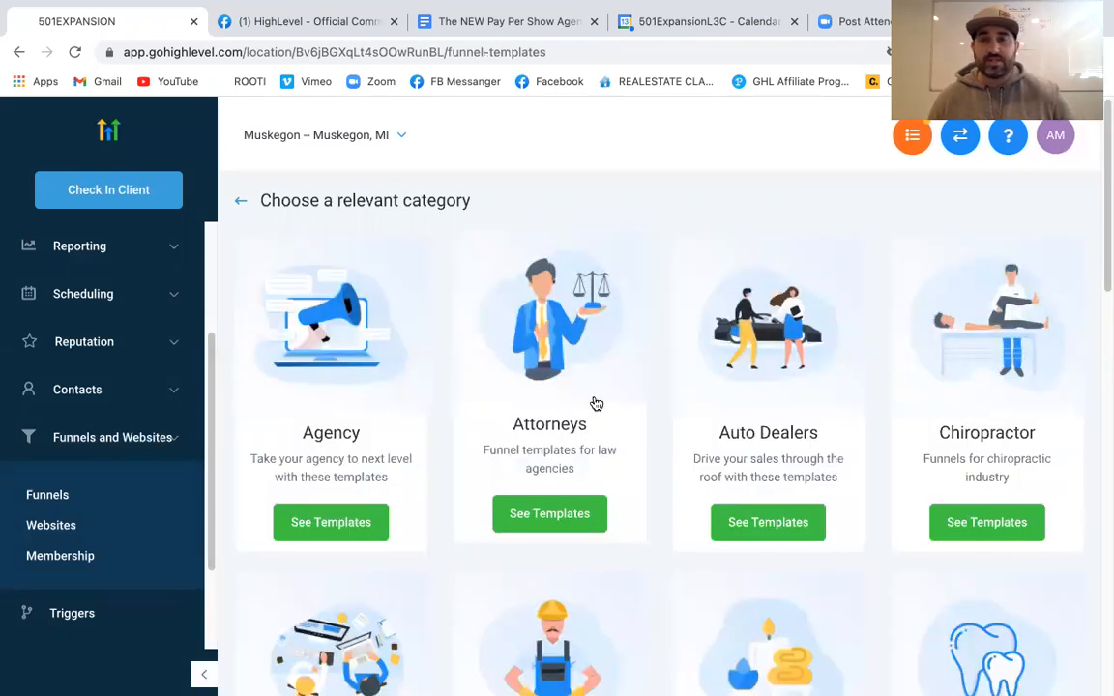
Live-preview the Agency 'Elementary Smart Funnel' template, then close the preview tab
left_click(298, 518)
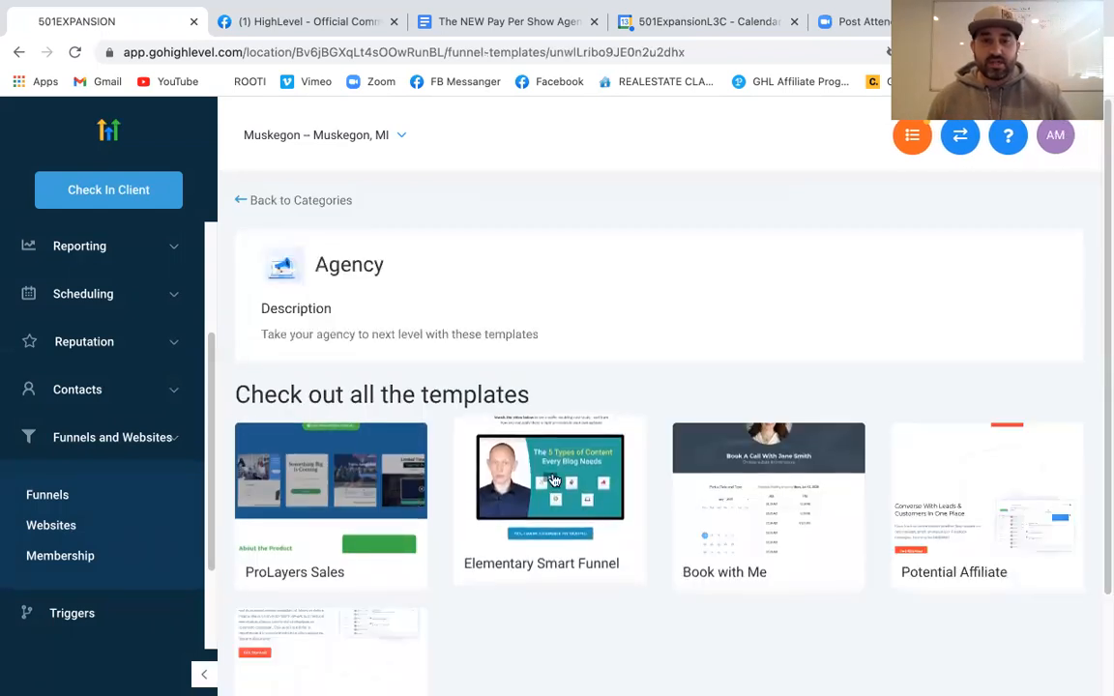
left_click(561, 532)
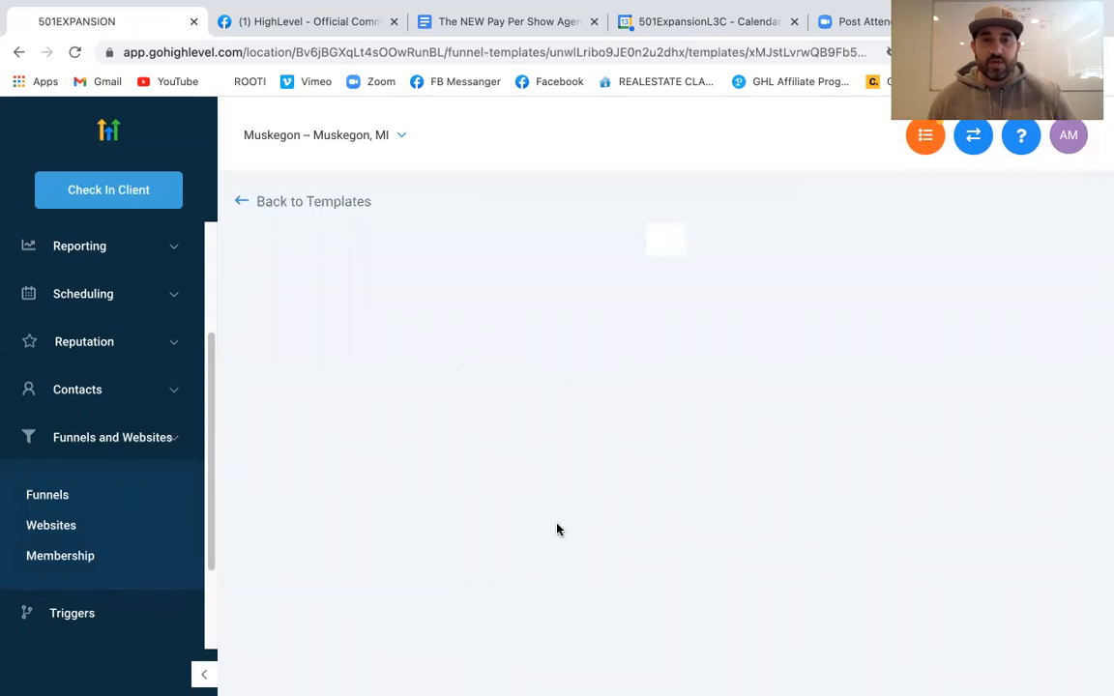
scroll(558, 512, "down", 10)
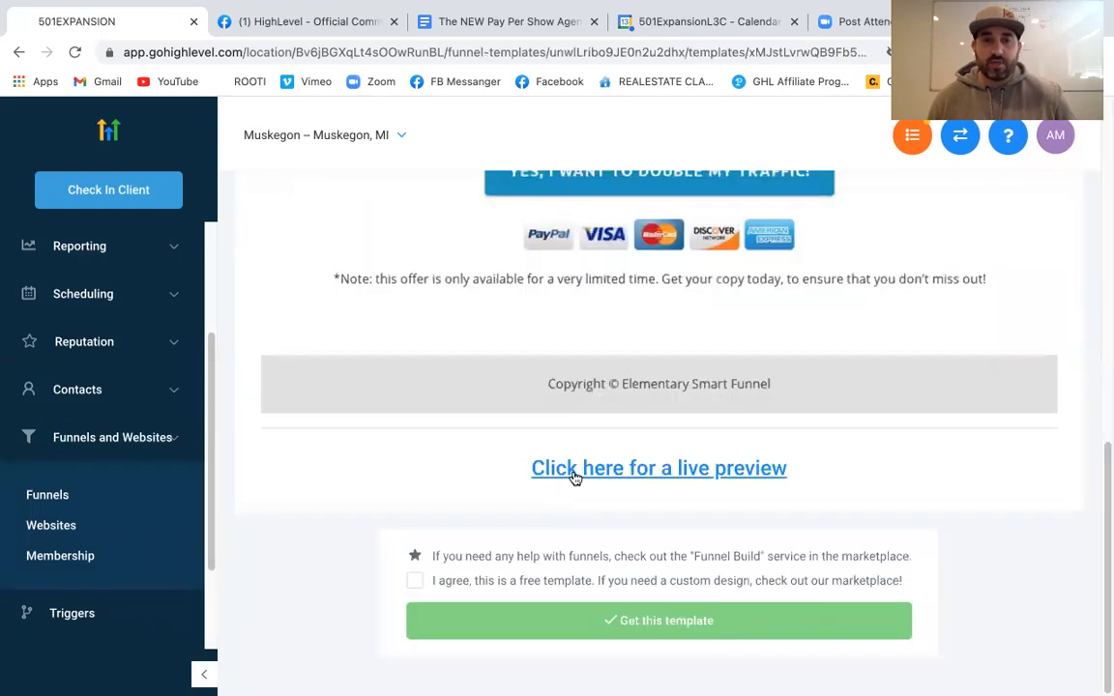
left_click(575, 472)
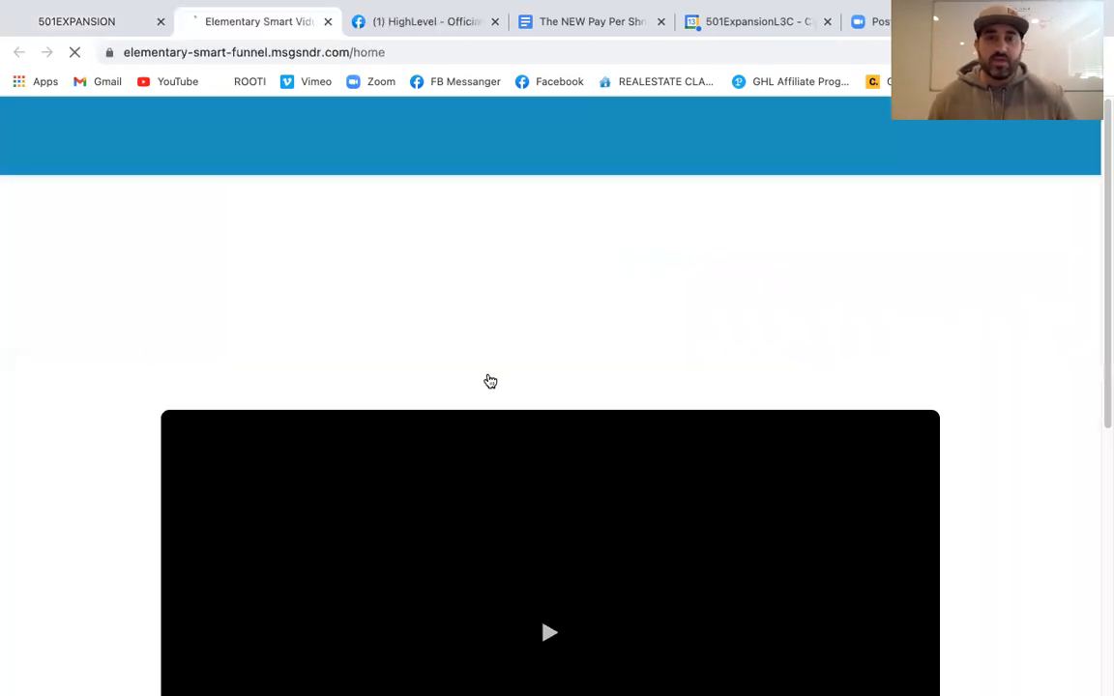
scroll(488, 375, "down", 5)
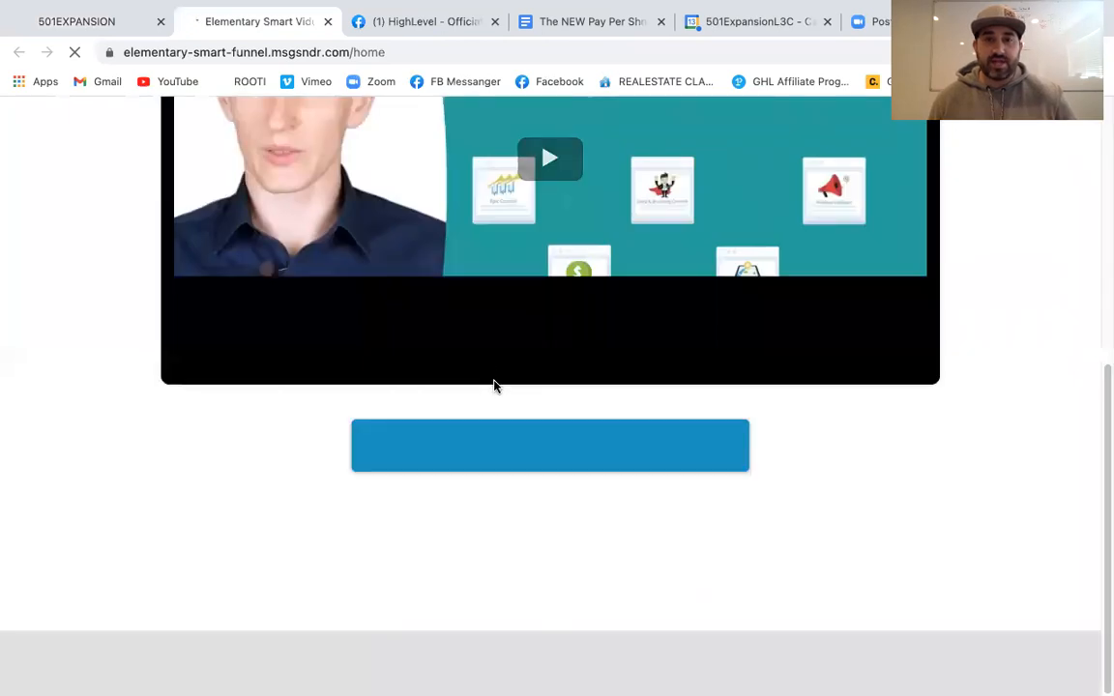
scroll(493, 387, "up", 5)
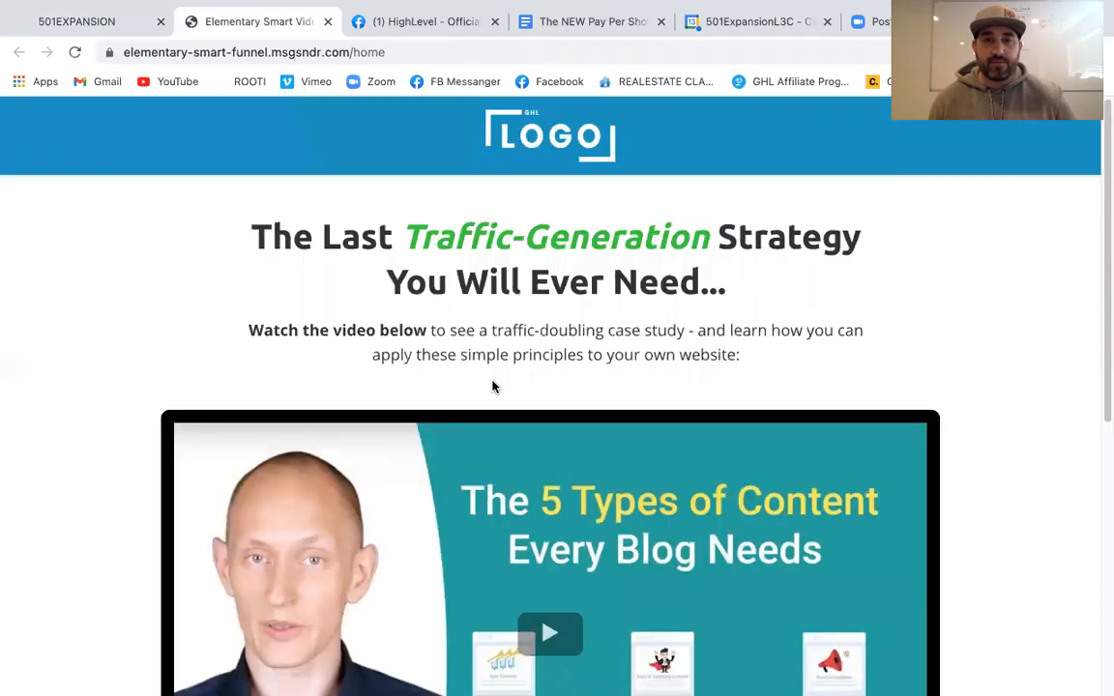
left_click(328, 21)
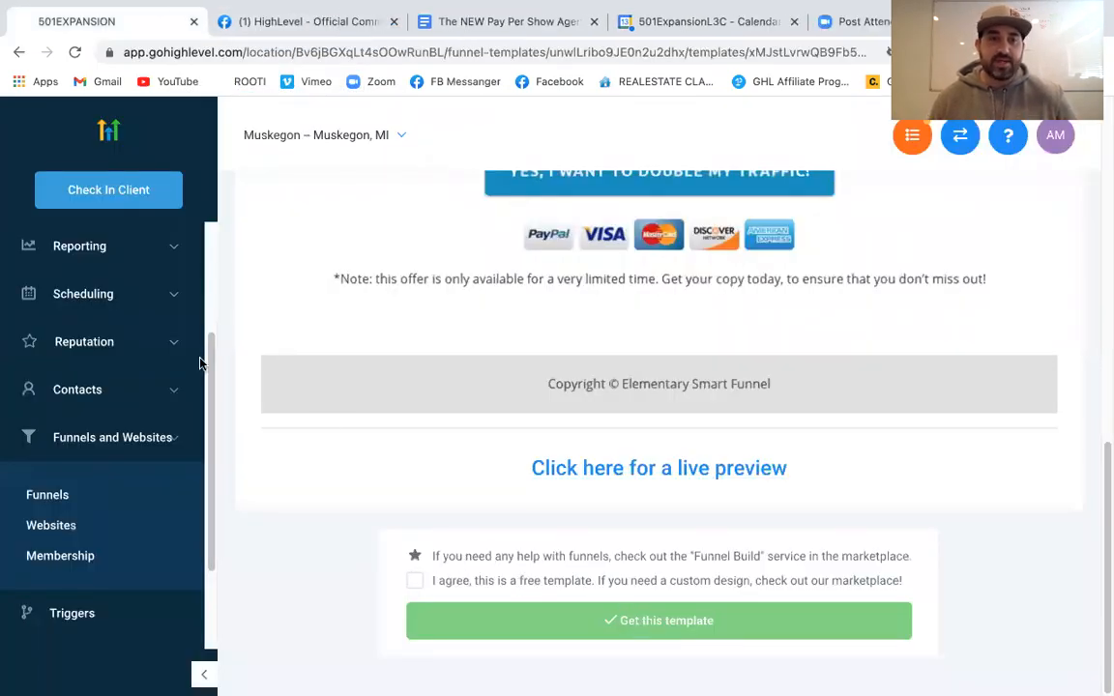
Return to the Funnels list, which now shows Elementary Smart Funnel
scroll(355, 488, "up", 15)
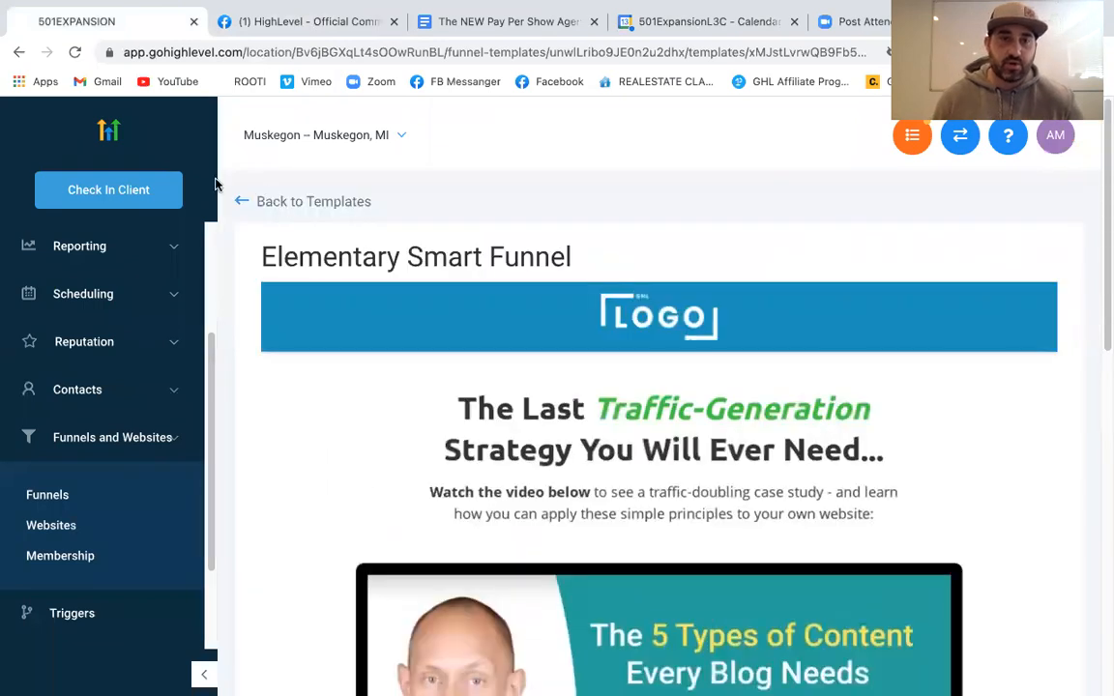
scroll(523, 357, "down", 6)
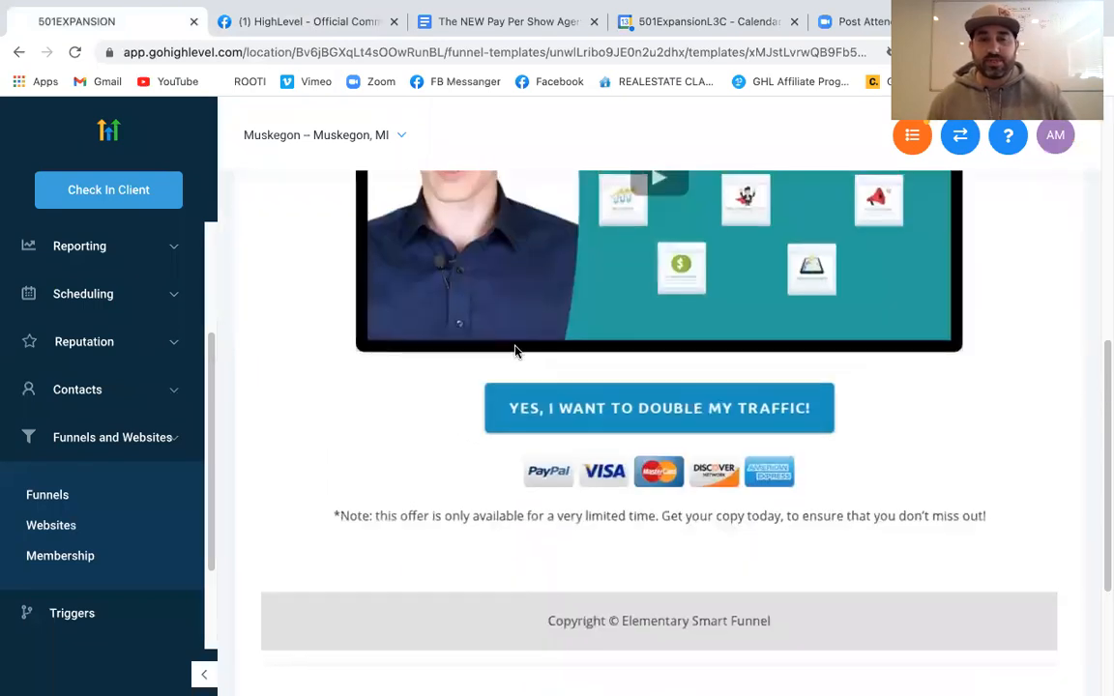
scroll(514, 348, "up", 2)
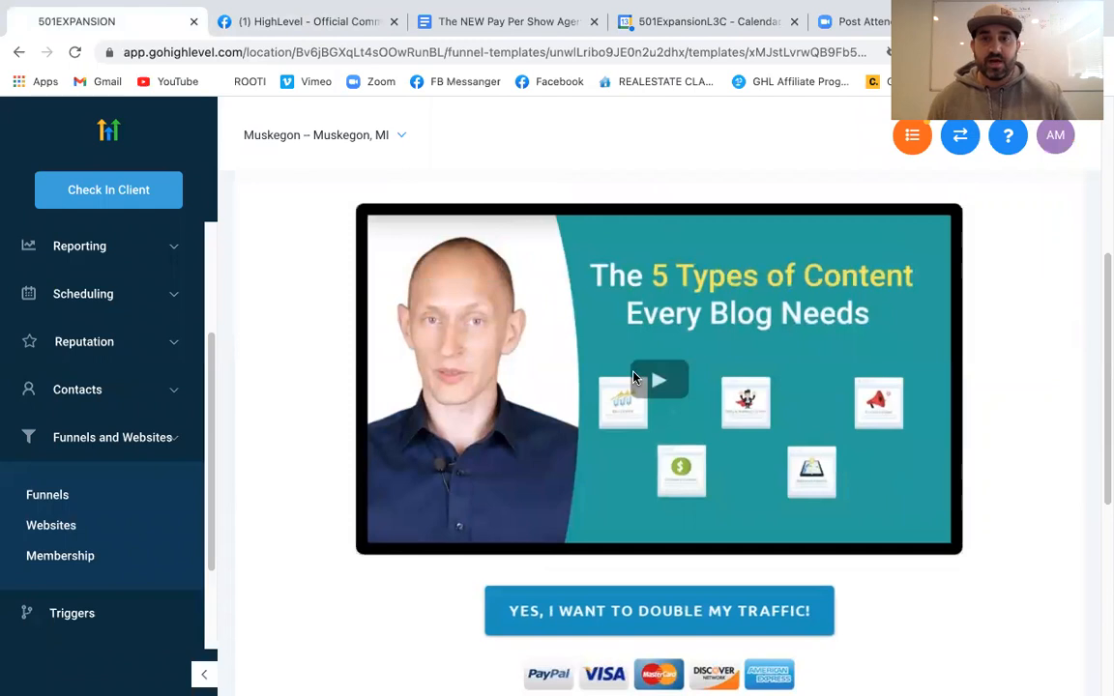
scroll(634, 379, "up", 4)
scroll(643, 416, "down", 2)
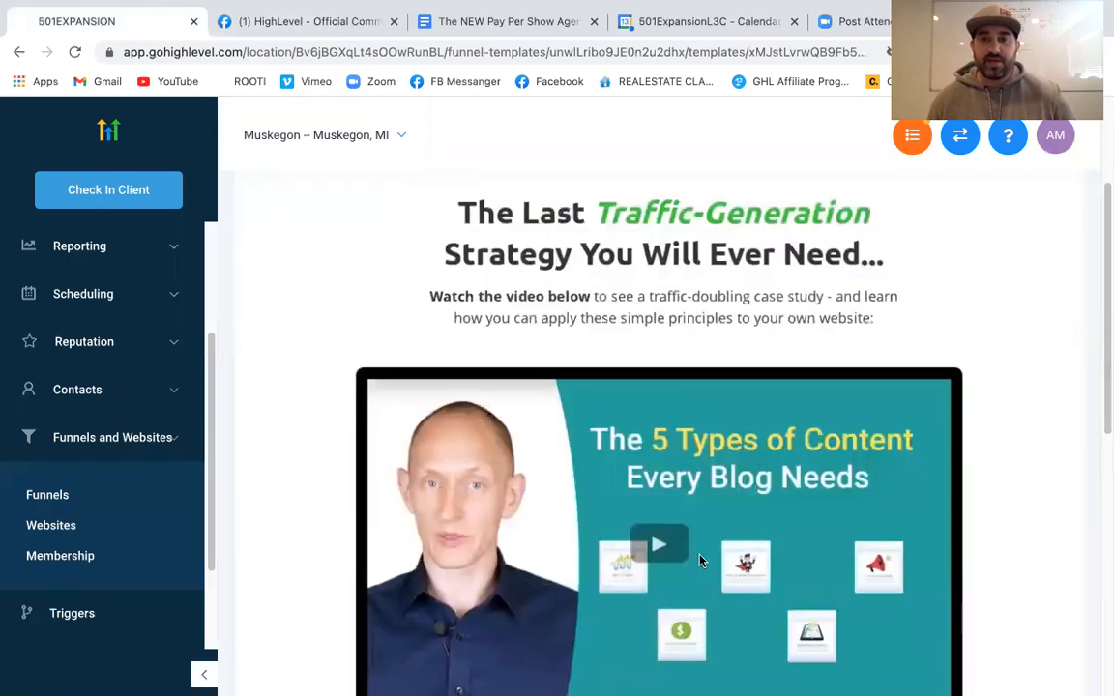
scroll(630, 498, "down", 3)
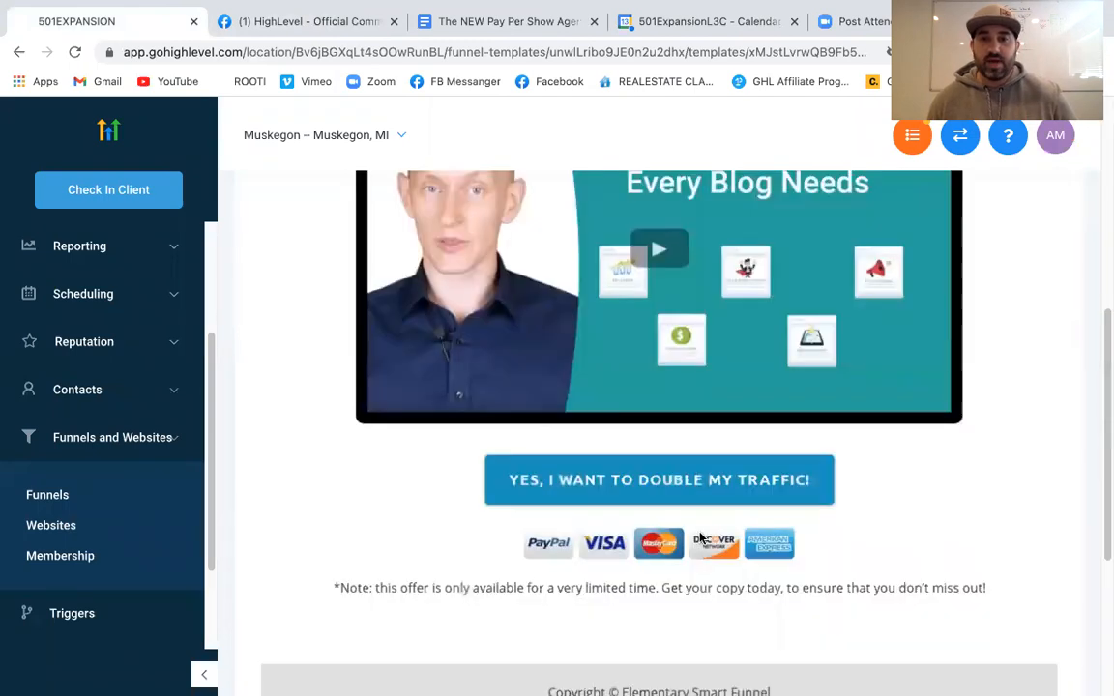
left_click(47, 494)
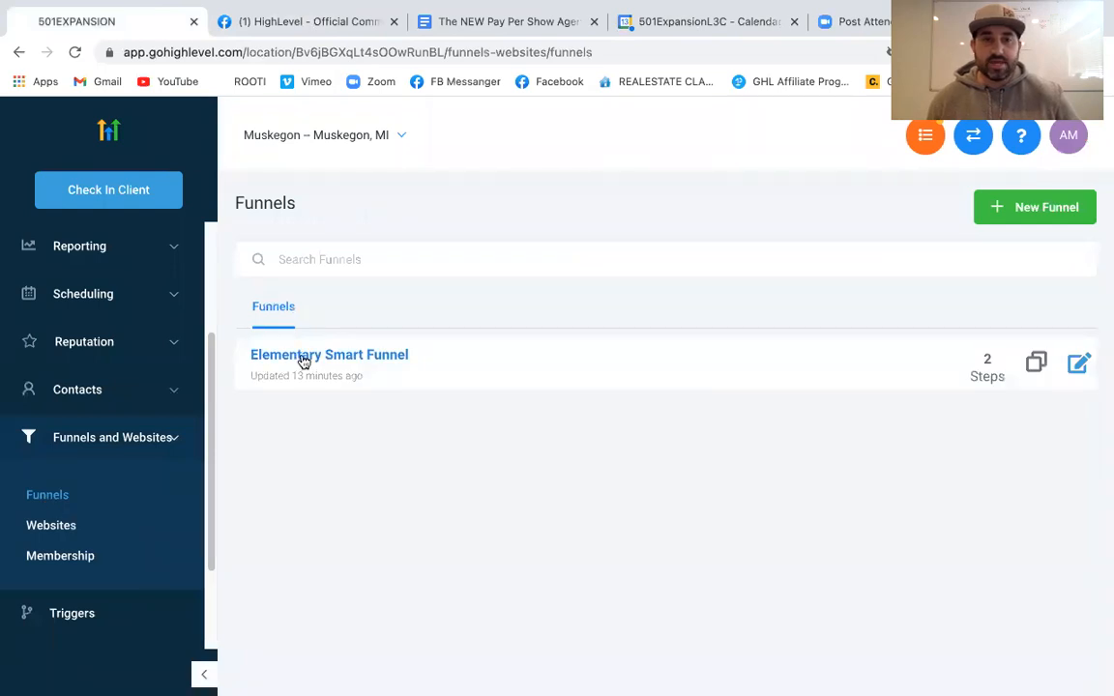
Open Elementary Smart Funnel and edit its Video Sales Page step
left_click(298, 358)
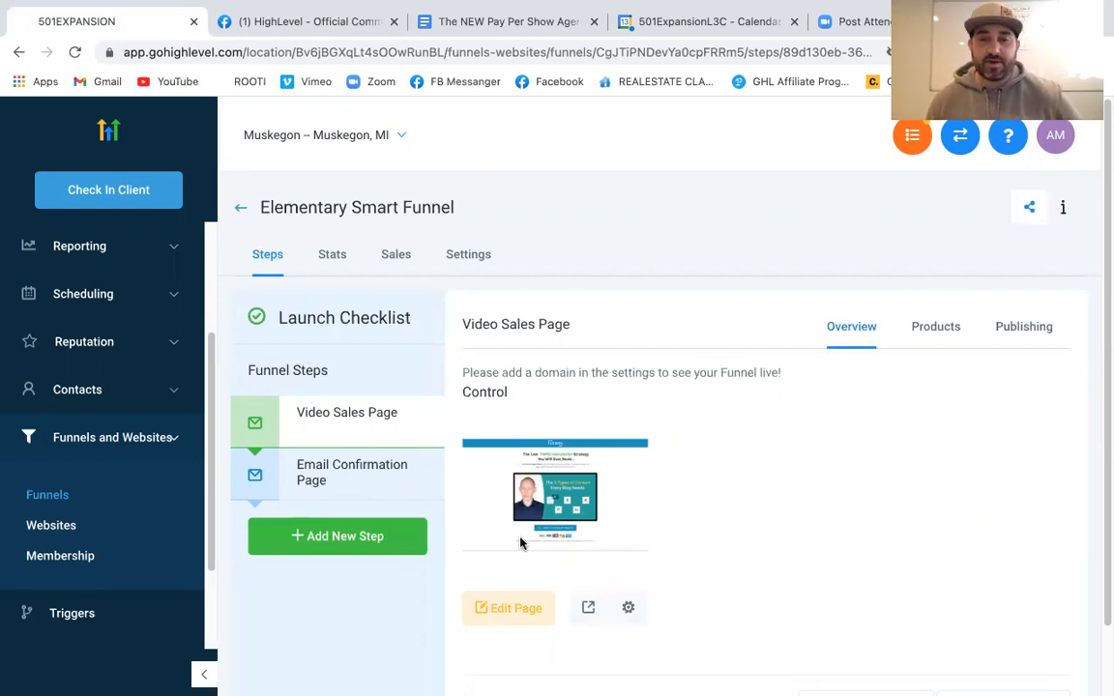
left_click(502, 612)
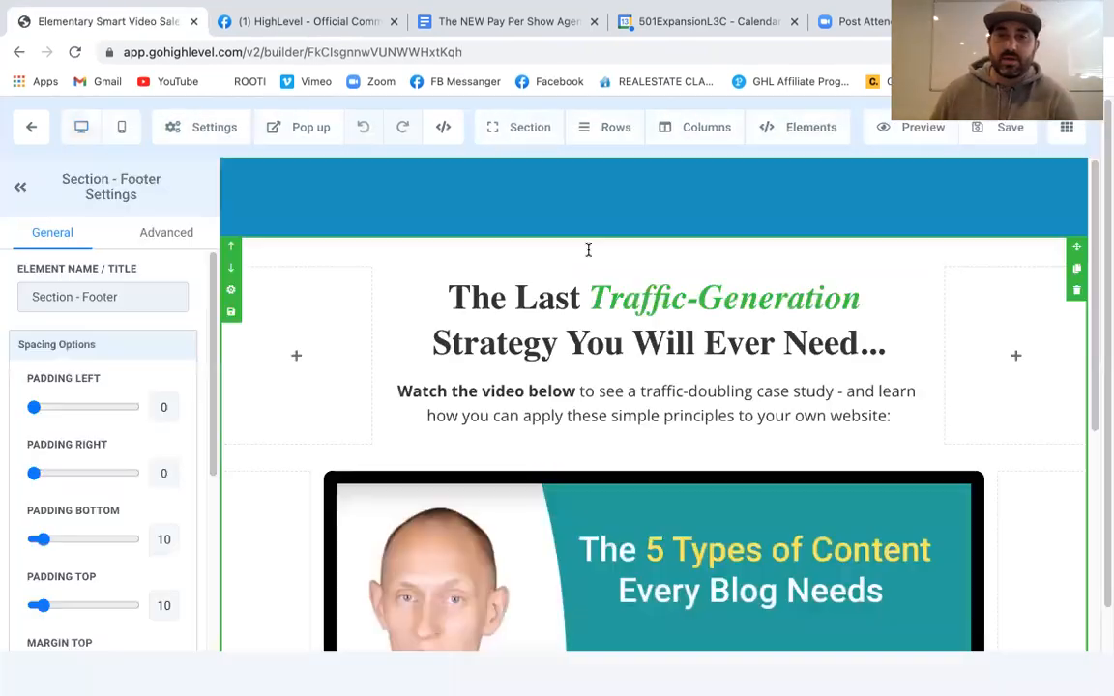
scroll(595, 394, "down", 2)
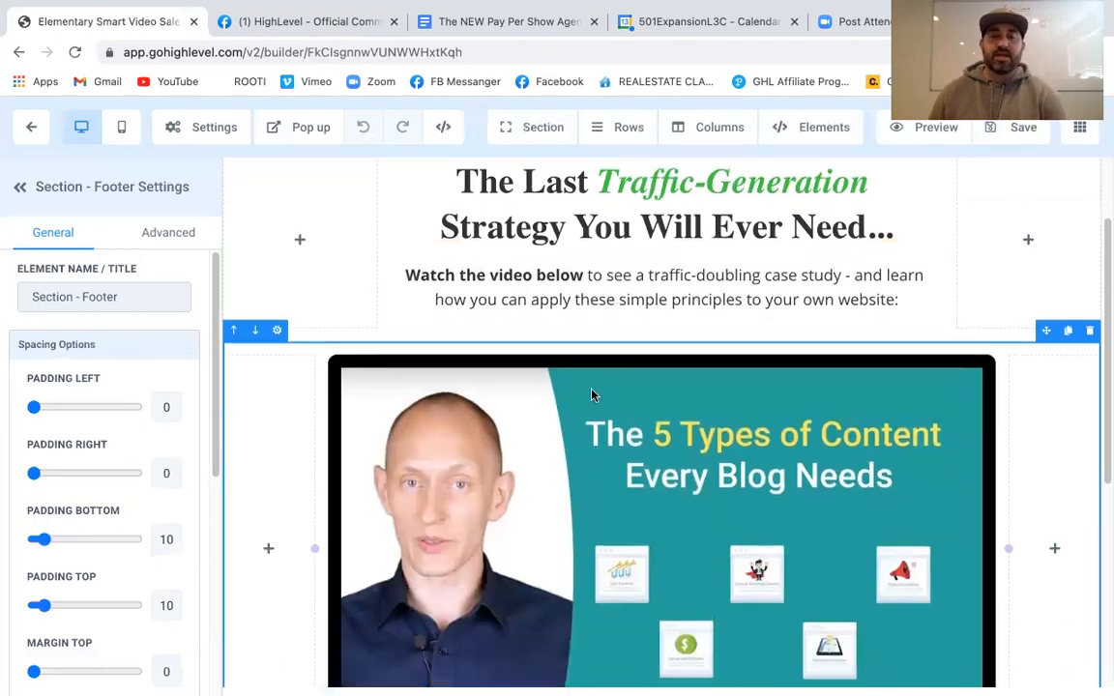
scroll(609, 406, "down", 3)
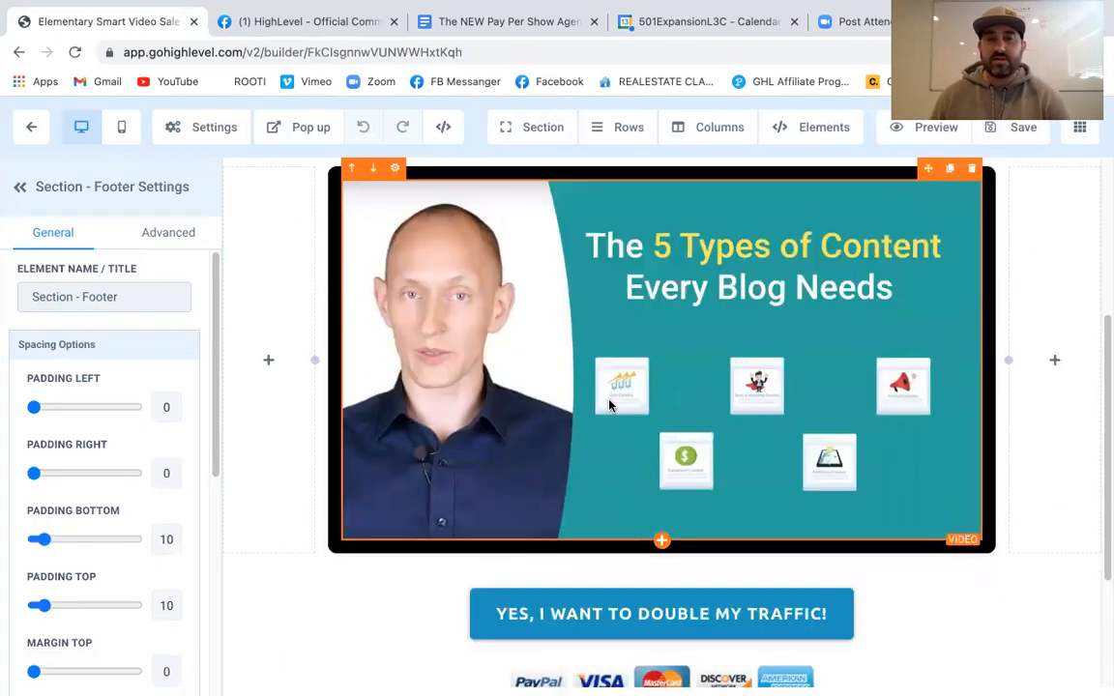
scroll(705, 426, "up", 5)
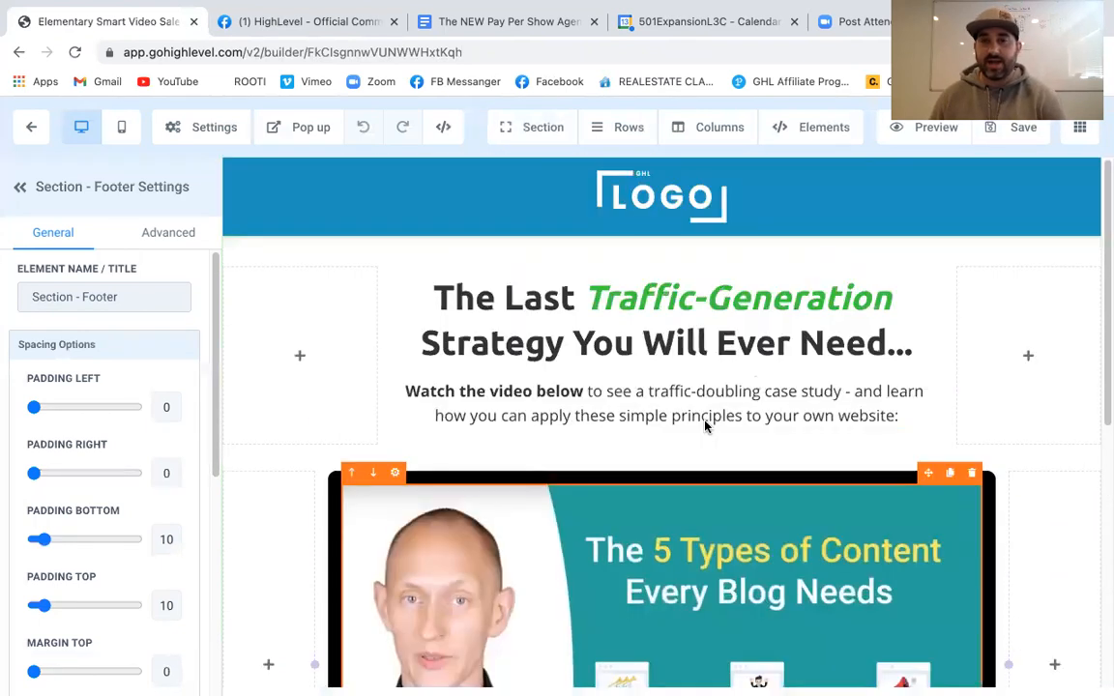
scroll(705, 422, "down", 3)
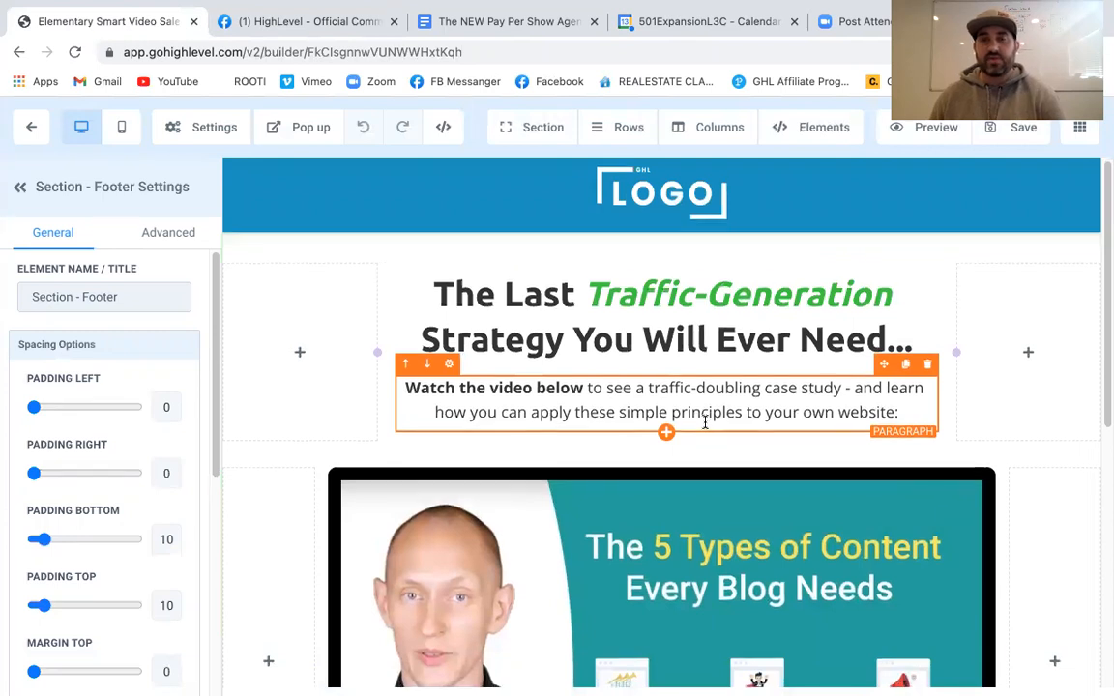
scroll(705, 427, "up", 1)
scroll(705, 427, "up", 2)
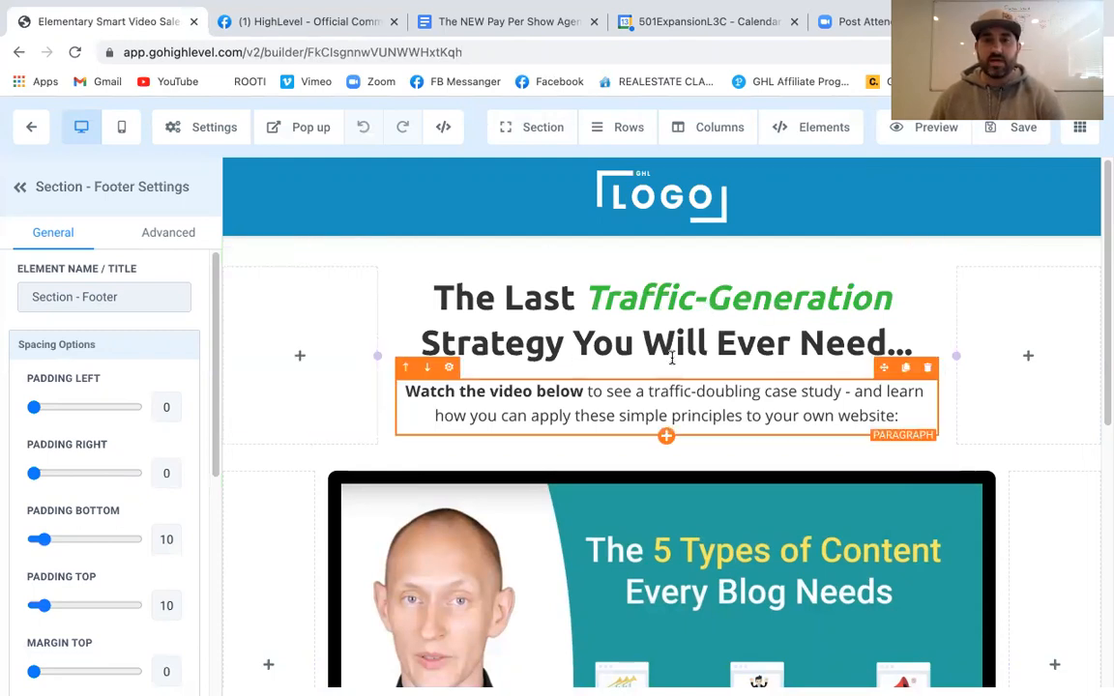
scroll(597, 321, "down", 1)
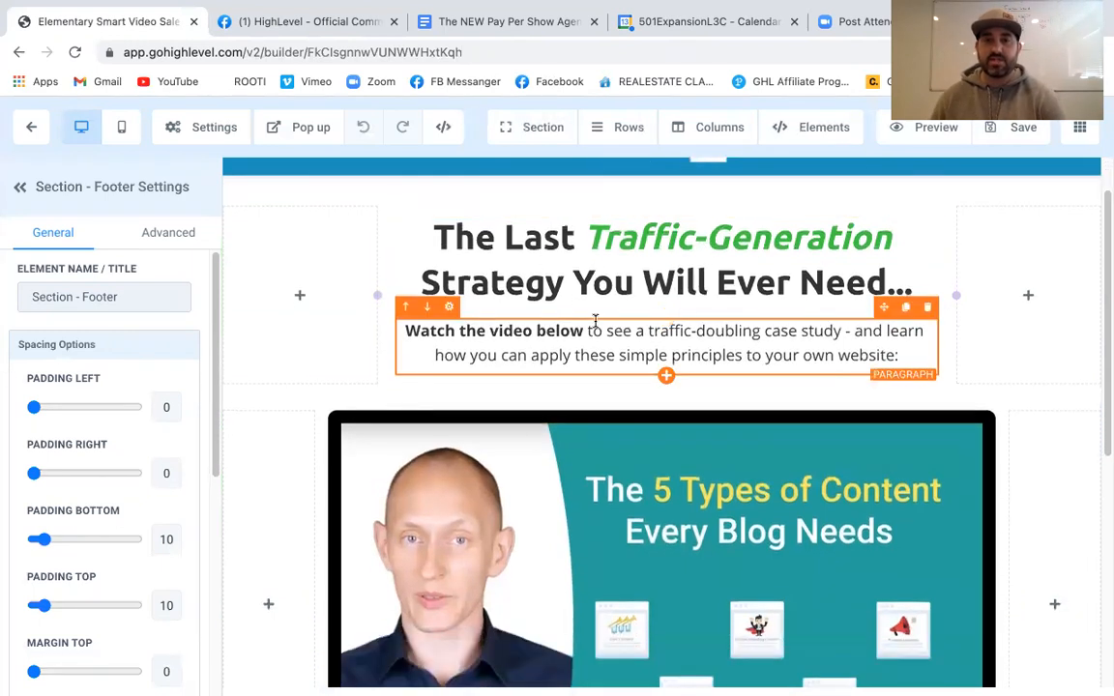
scroll(620, 569, "down", 2)
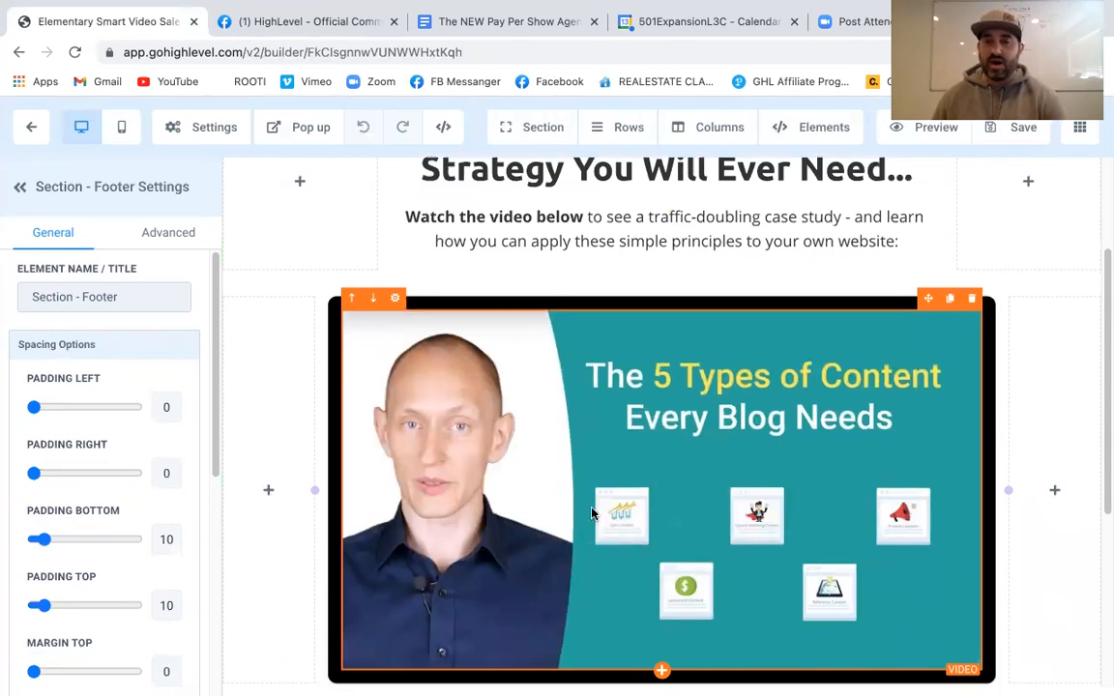
scroll(606, 504, "down", 1)
scroll(674, 474, "down", 3)
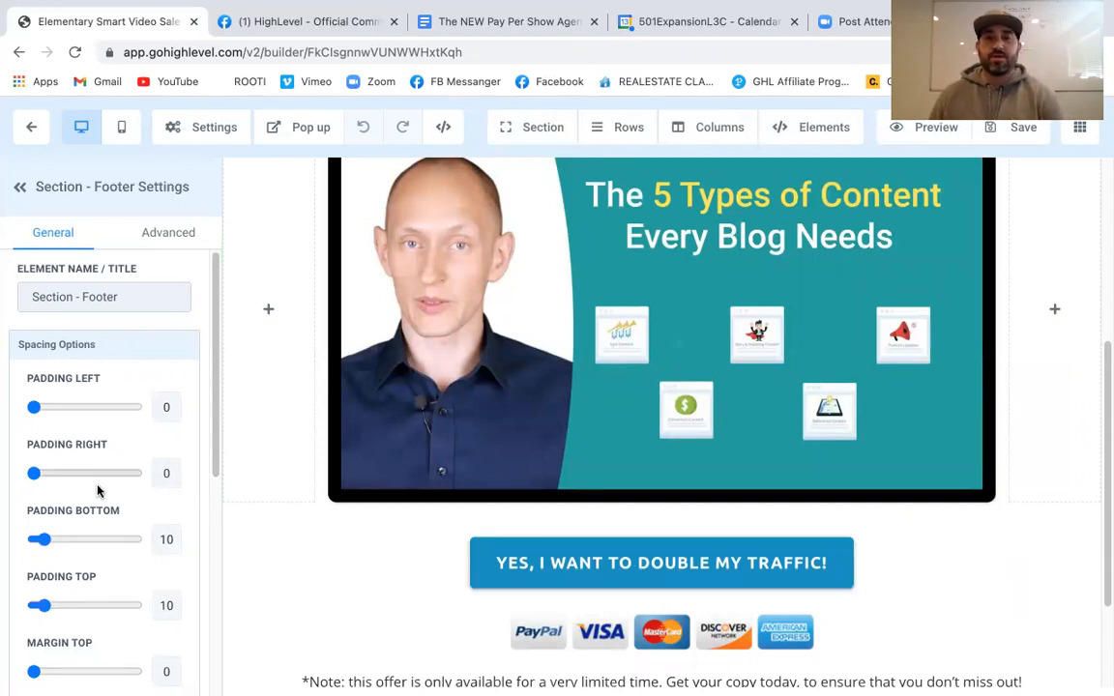
scroll(97, 490, "down", 5)
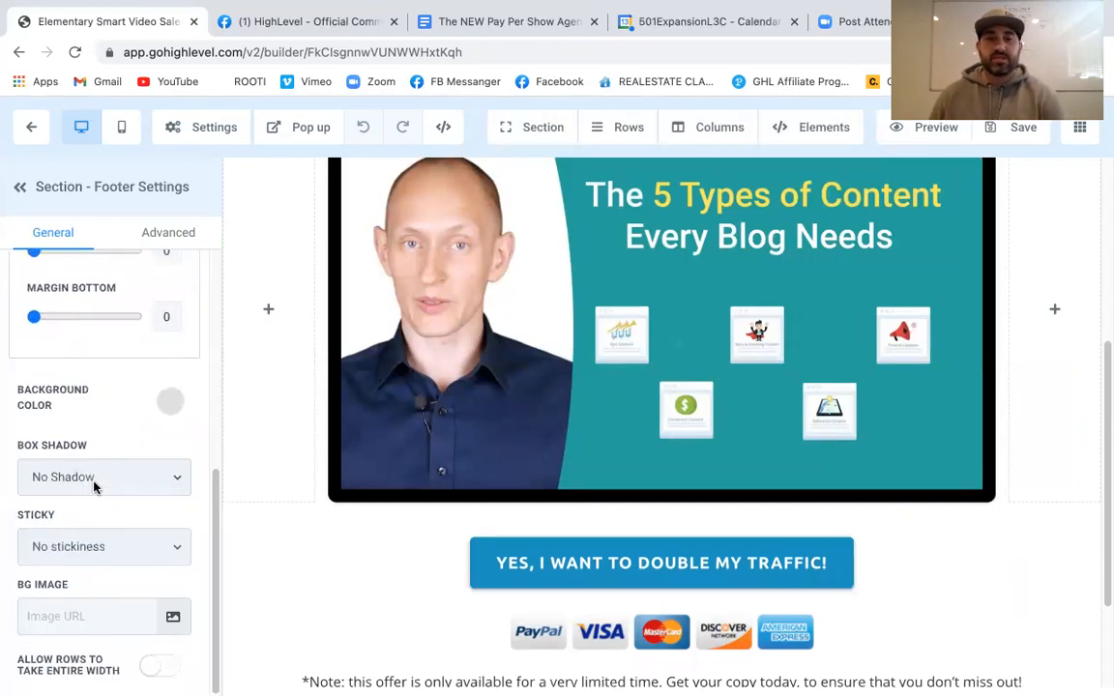
Set the YES, I WANT TO DOUBLE MY TRAFFIC! button's Link To to 'Open popup'
left_click(577, 578)
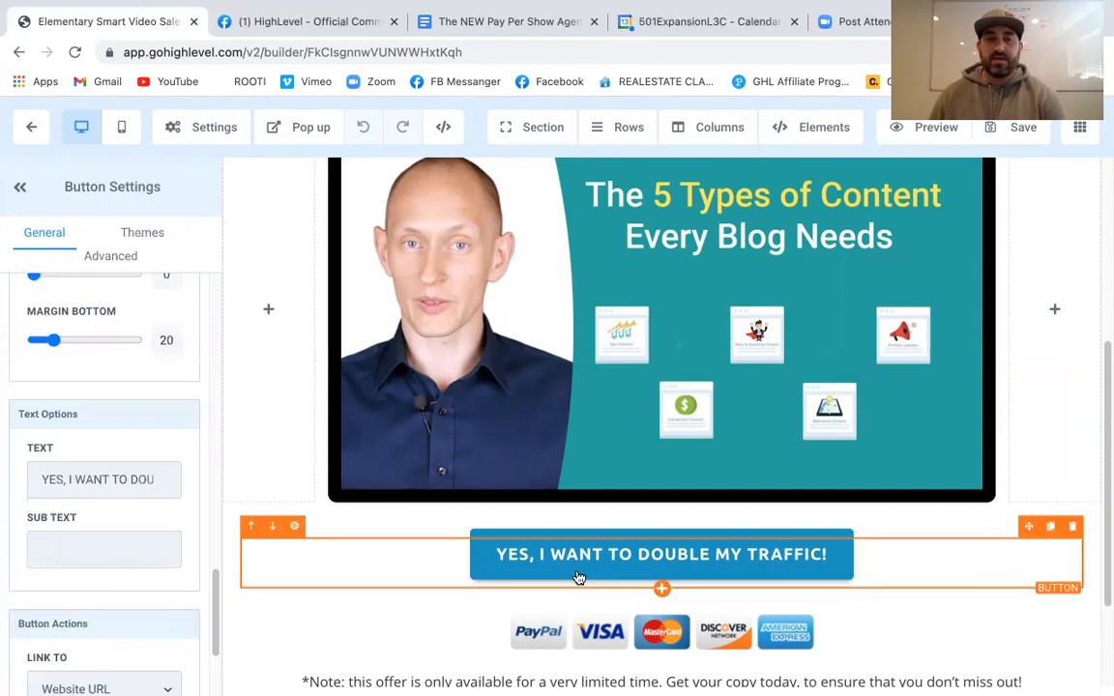
scroll(140, 484, "down", 2)
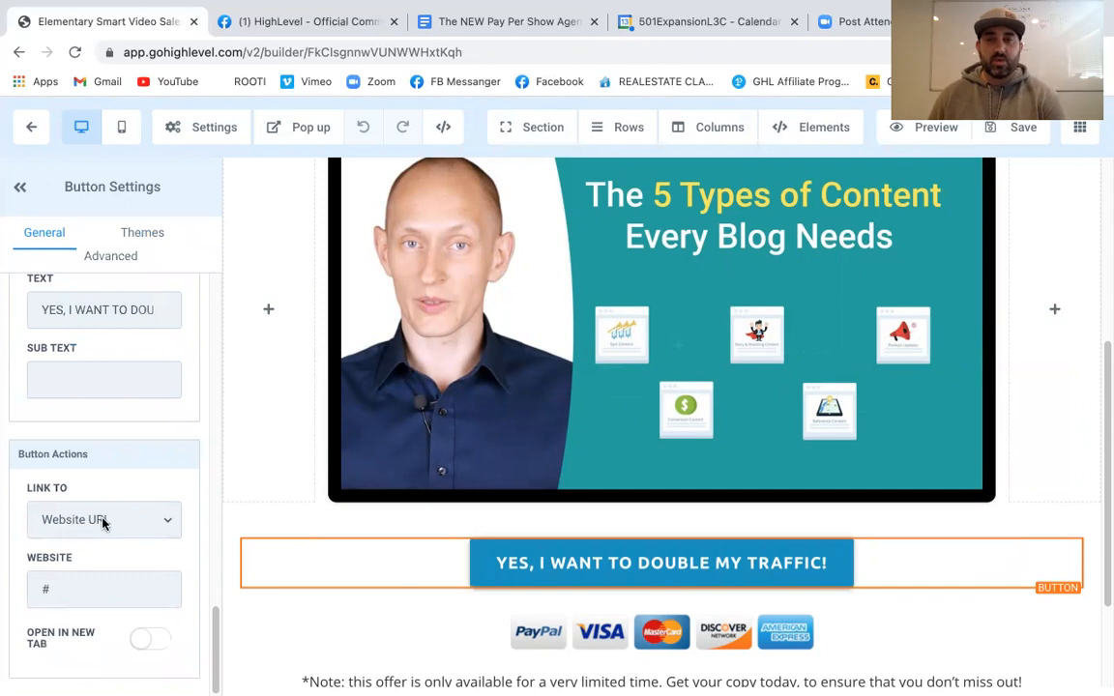
left_click(107, 527)
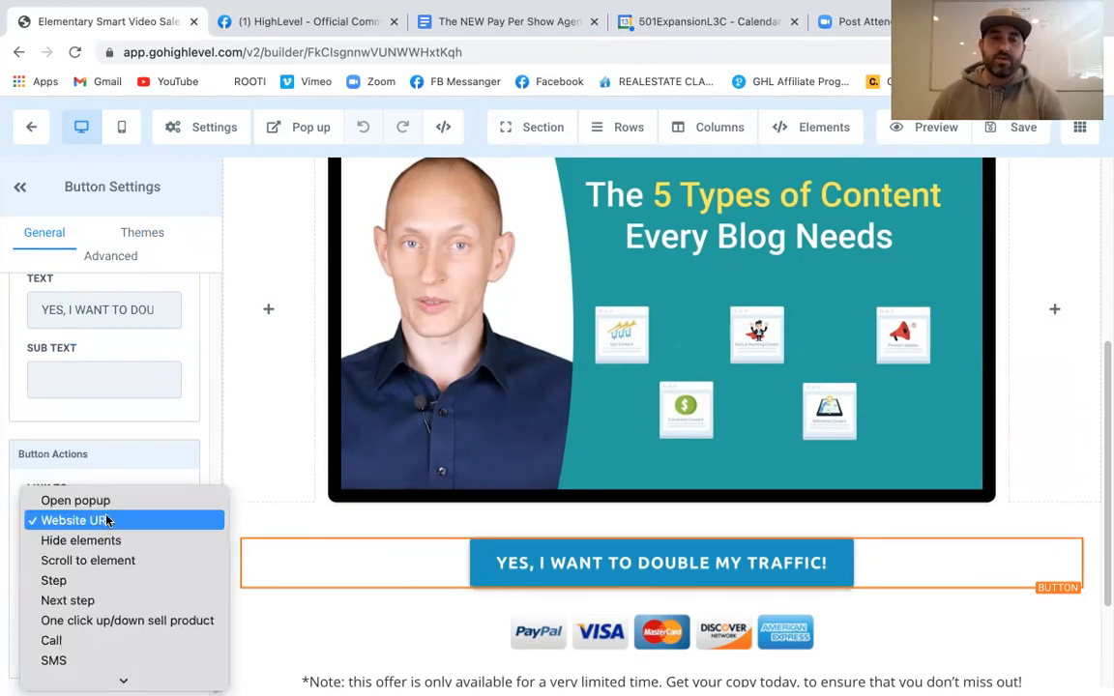
left_click(109, 501)
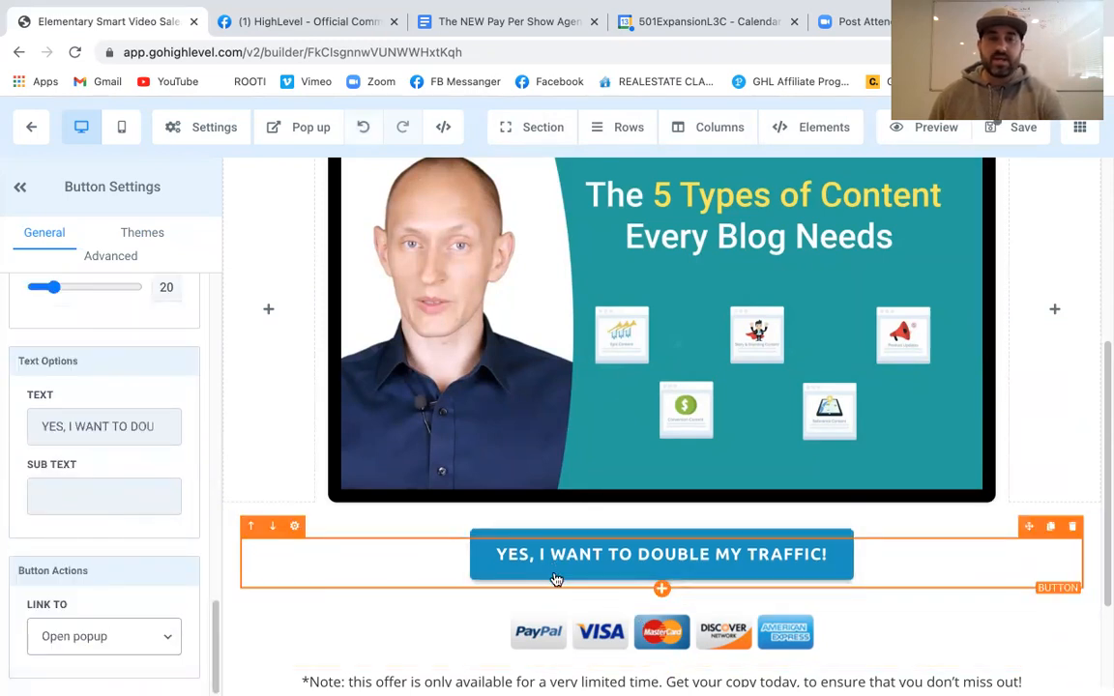
View the page's empty popup, then exit the page builder
left_click(289, 132)
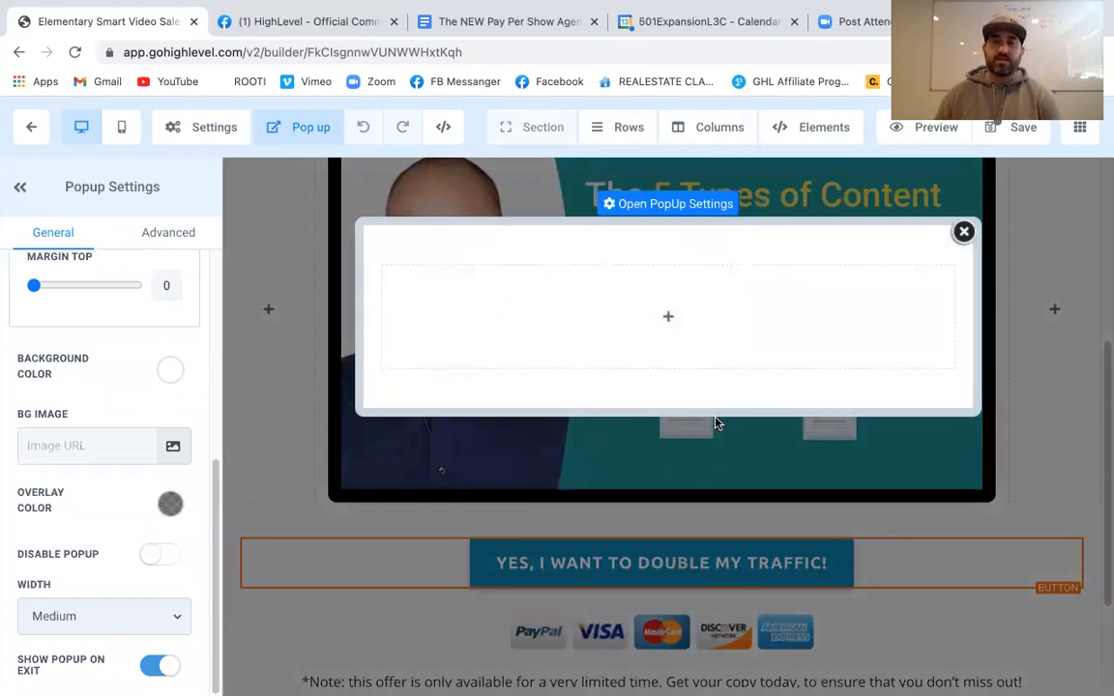
mouse_move(671, 318)
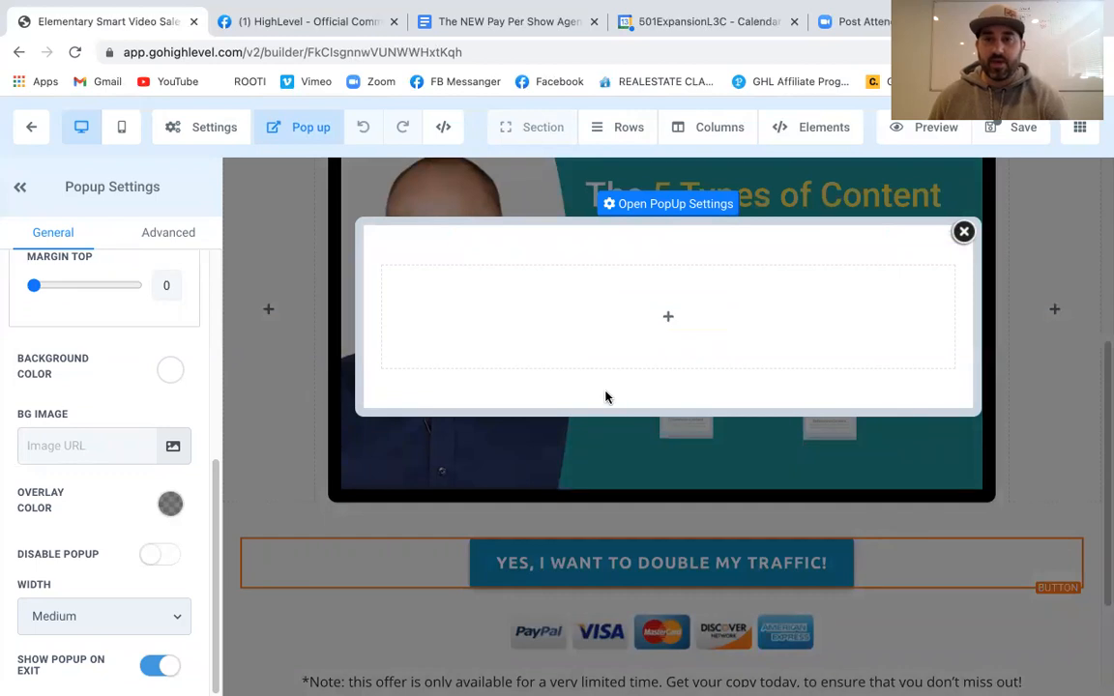
left_click(32, 130)
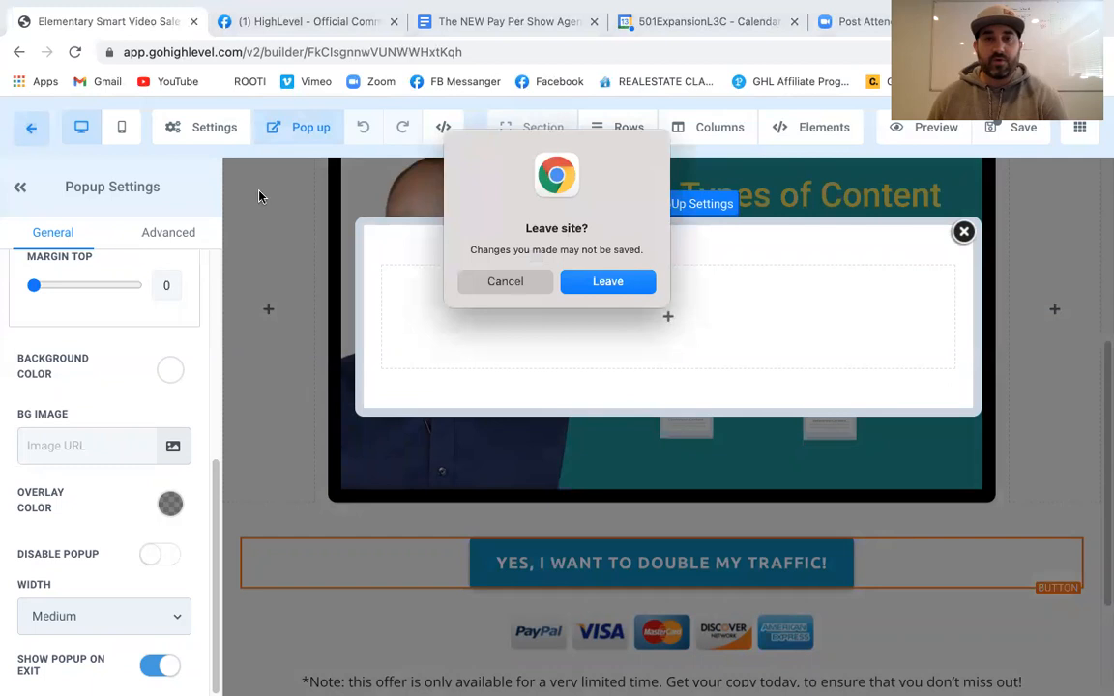
Discard the unsaved page and open ZOOM TEST FORM in the Form Builder
left_click(607, 281)
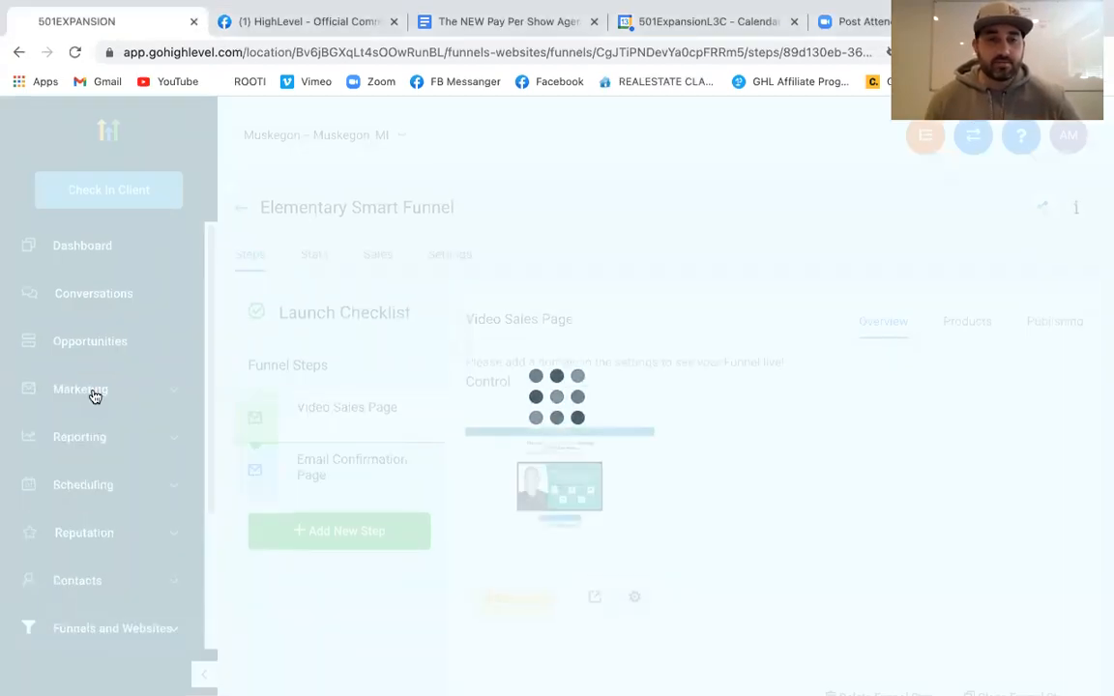
left_click(94, 396)
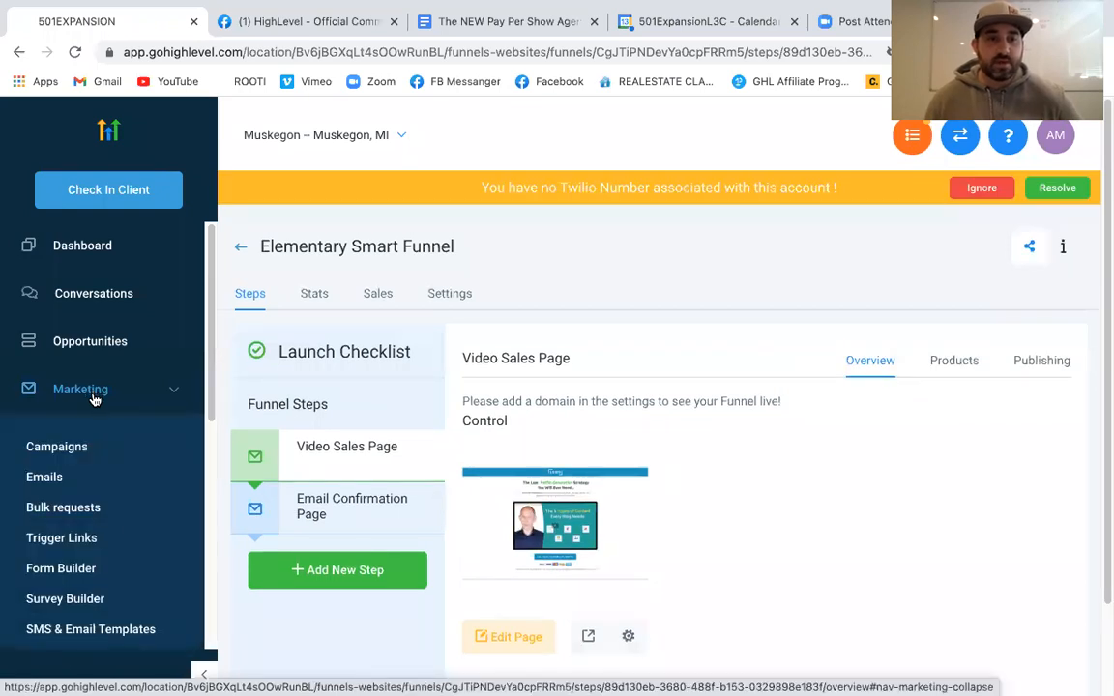
scroll(70, 426, "down", 1)
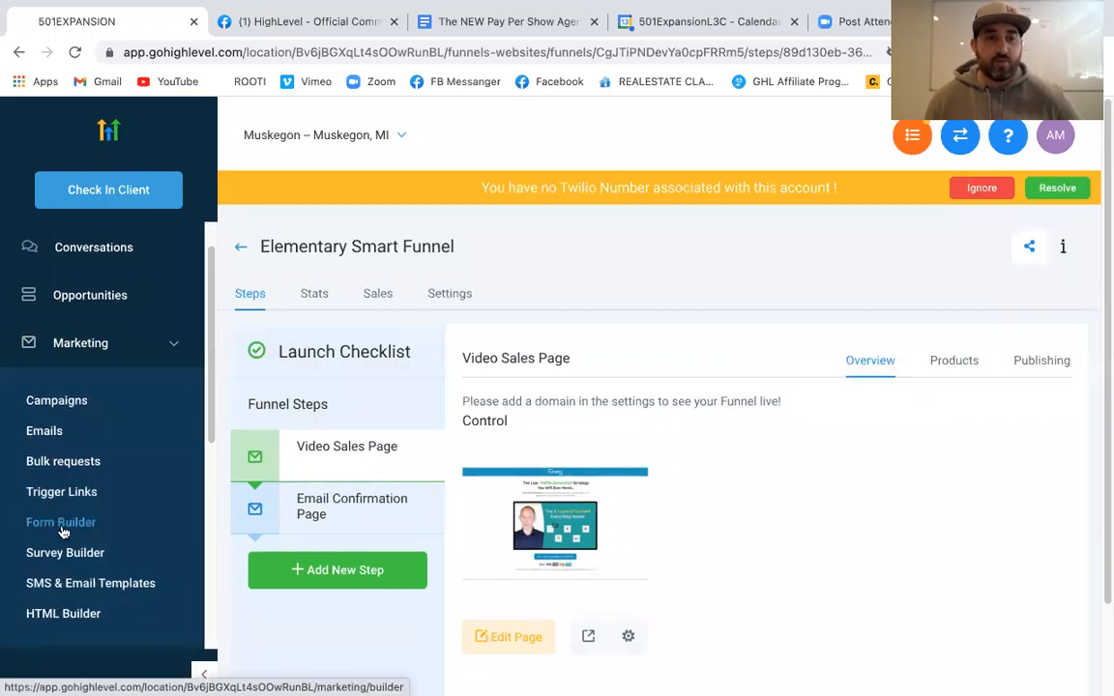
left_click(61, 527)
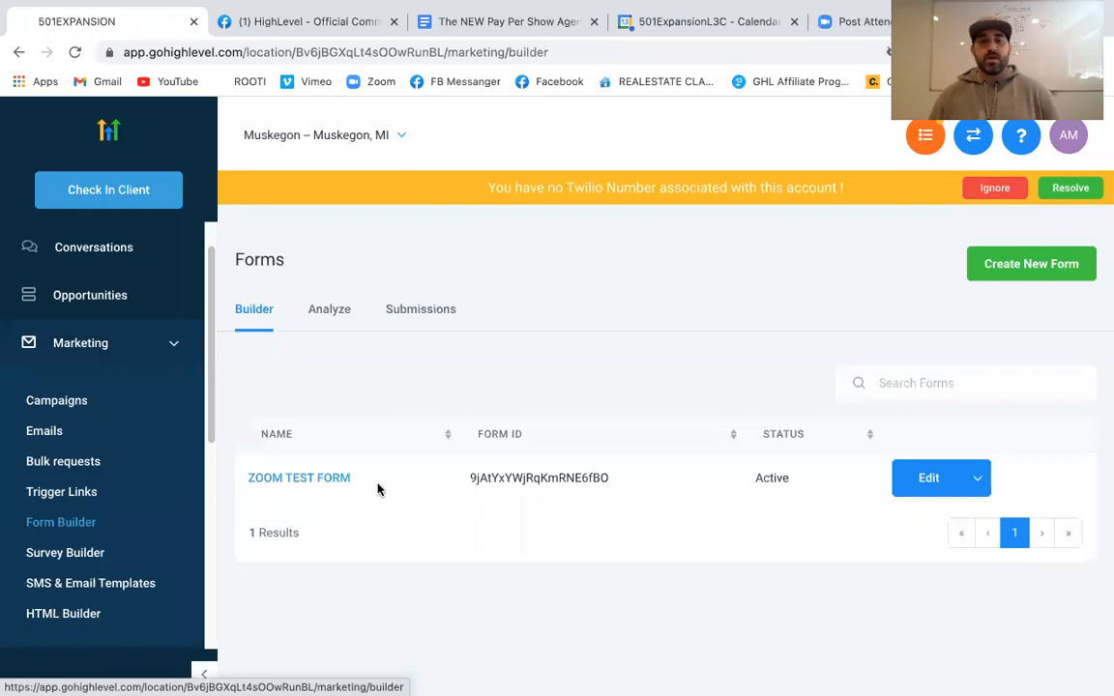
left_click(323, 480)
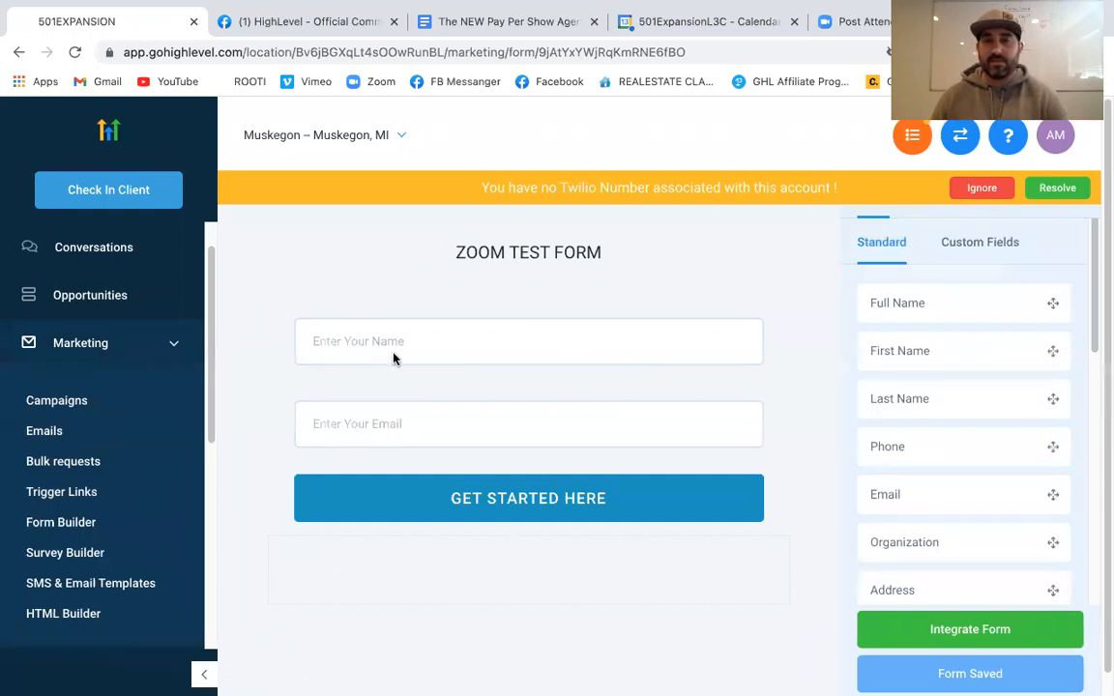
left_click(980, 190)
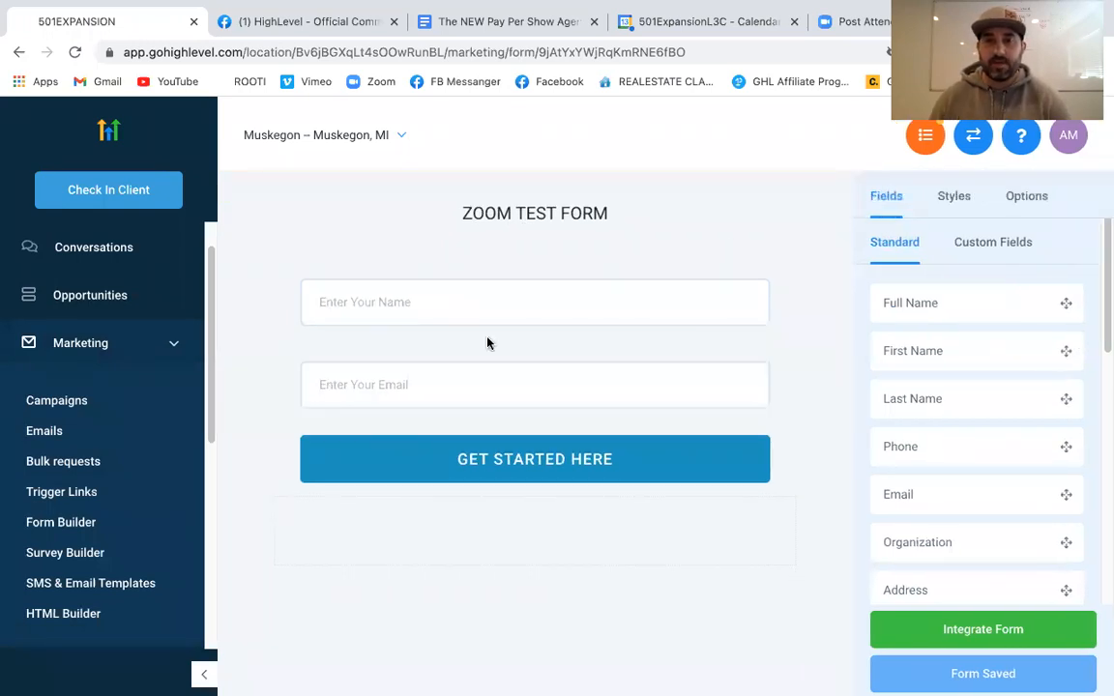
Add a Phone field between the form's name and email fields
left_click(664, 315)
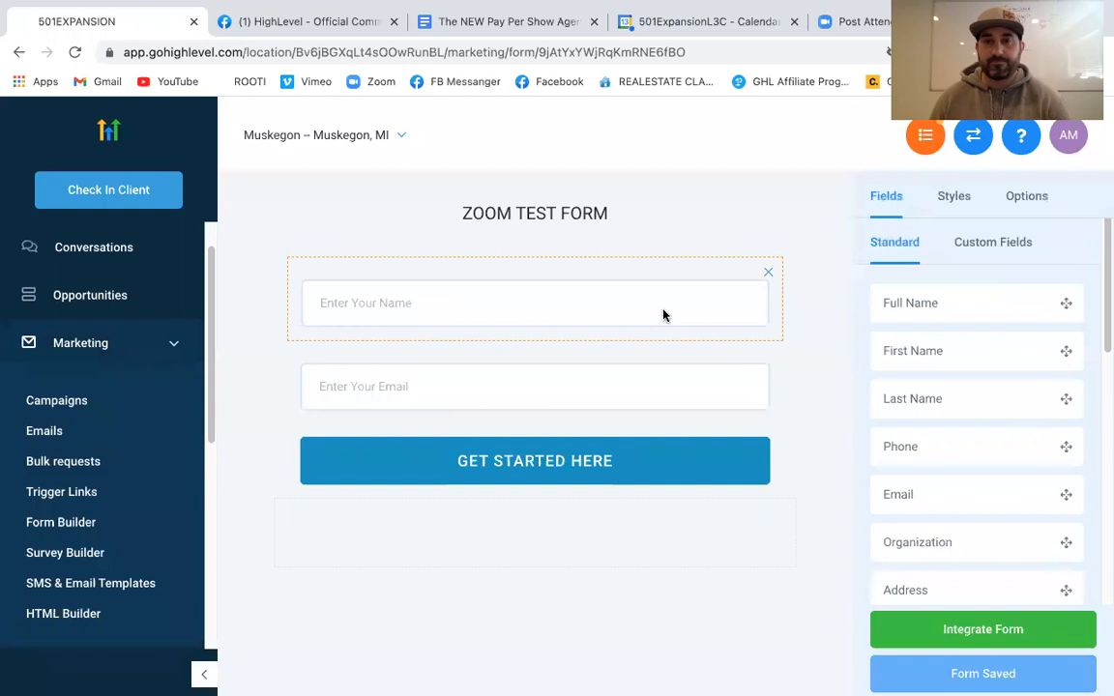
left_click(668, 233)
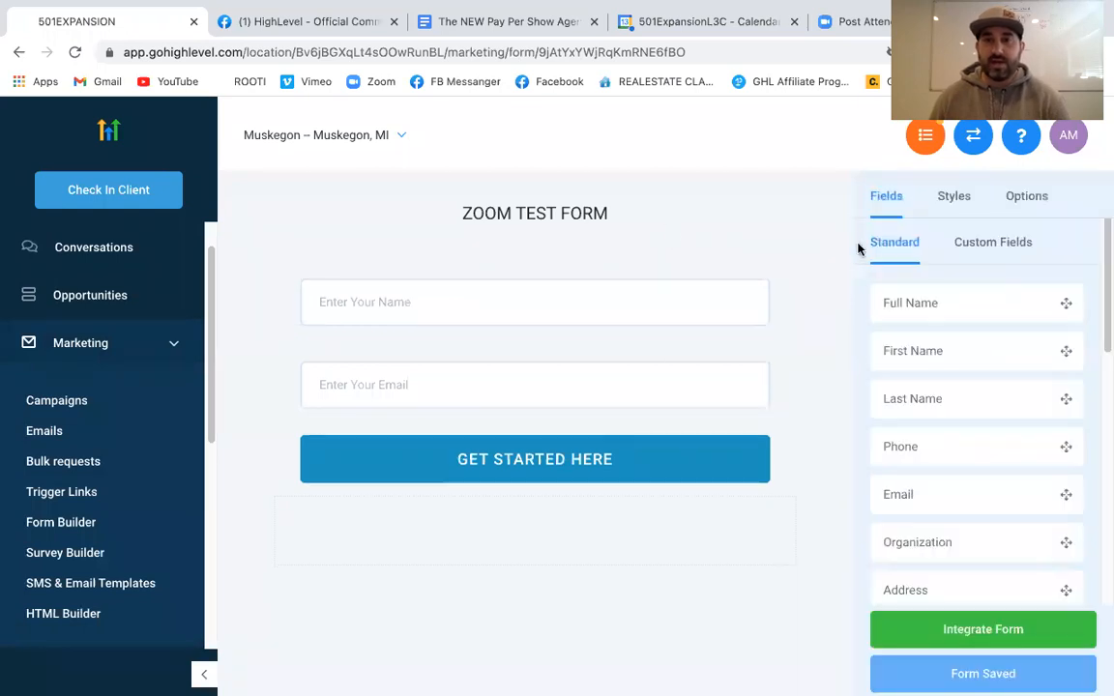
left_click(956, 210)
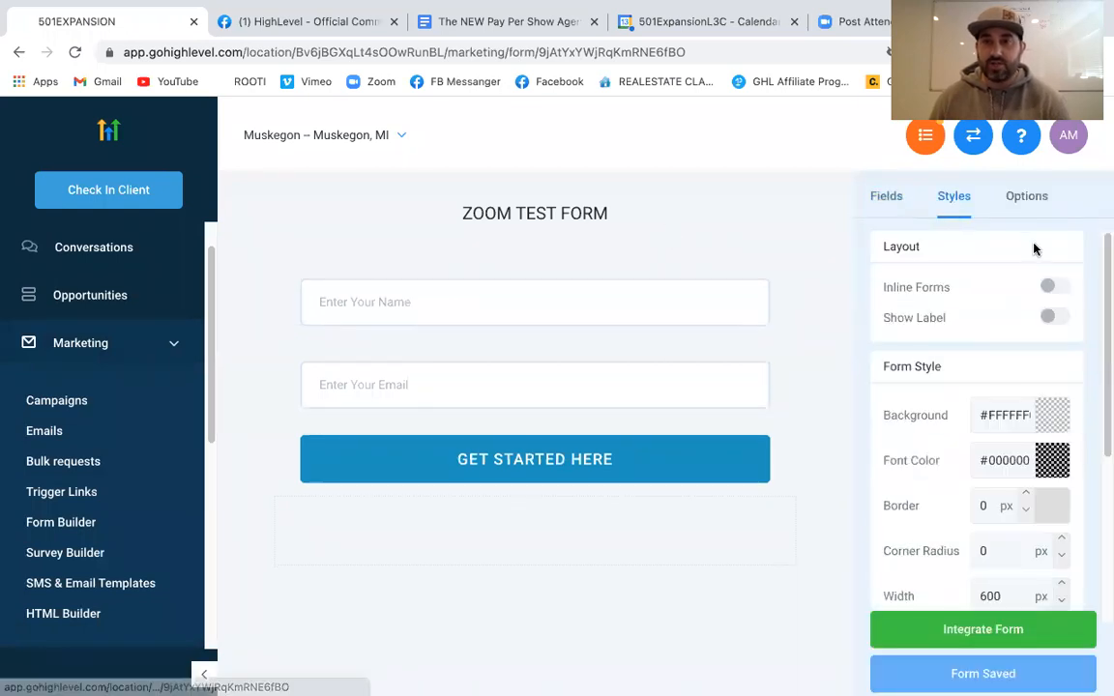
left_click(885, 198)
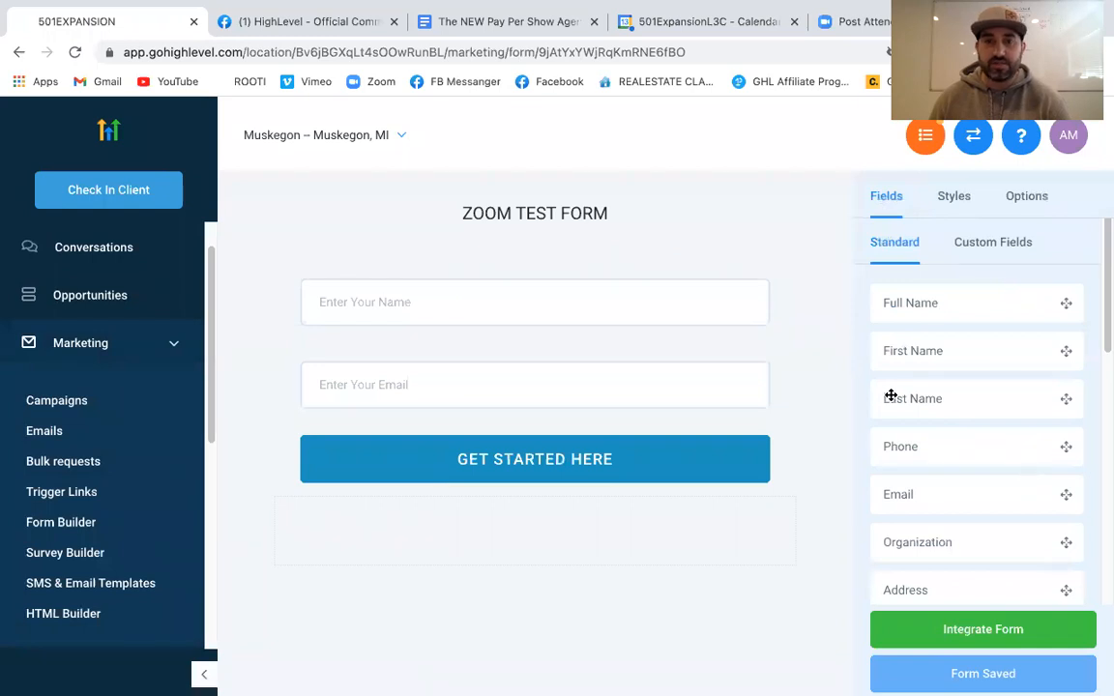
left_click_drag(980, 454, 558, 382)
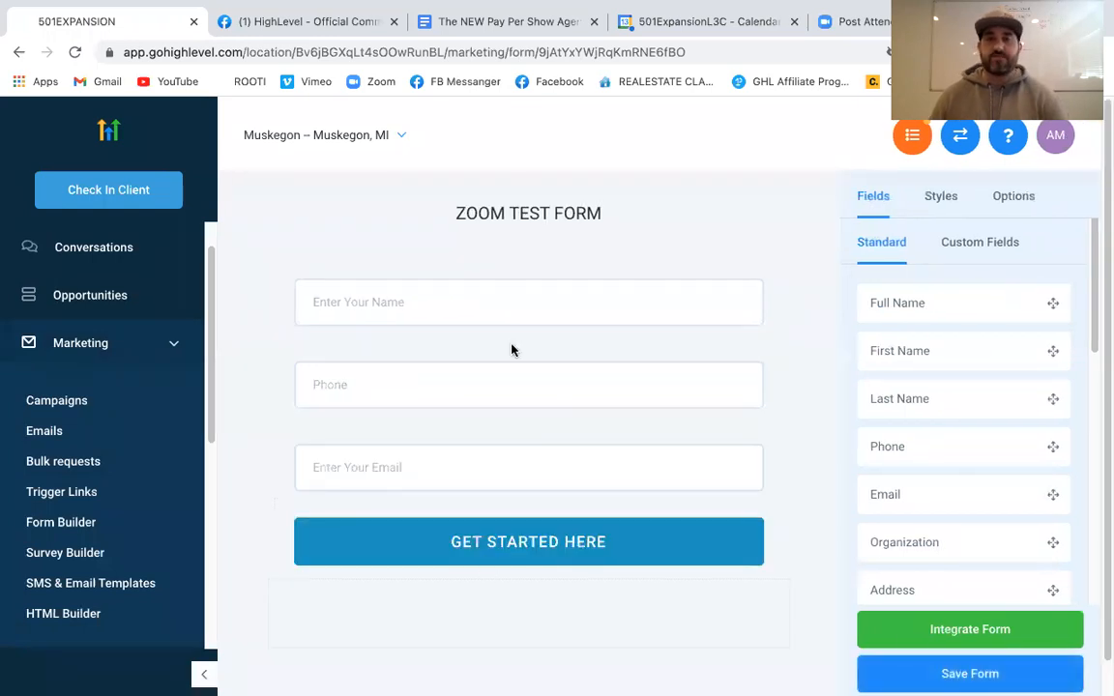
Review the form's name, fields and GET STARTED HERE button, then save the form
left_click(1015, 200)
left_click_drag(918, 293, 998, 300)
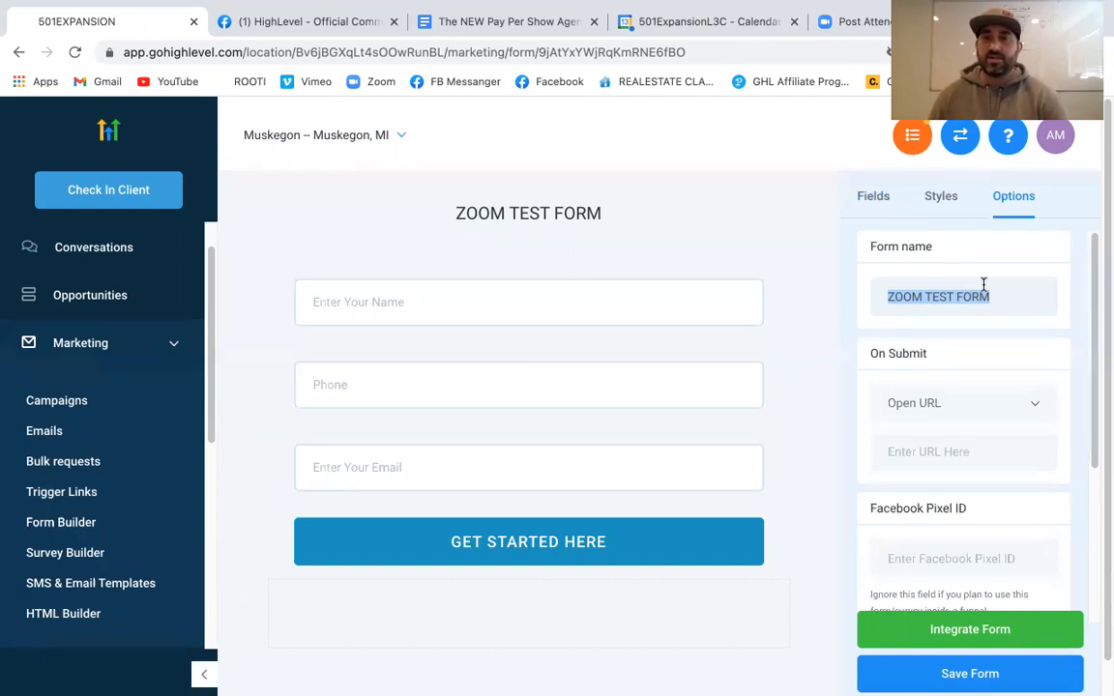
key("Left")
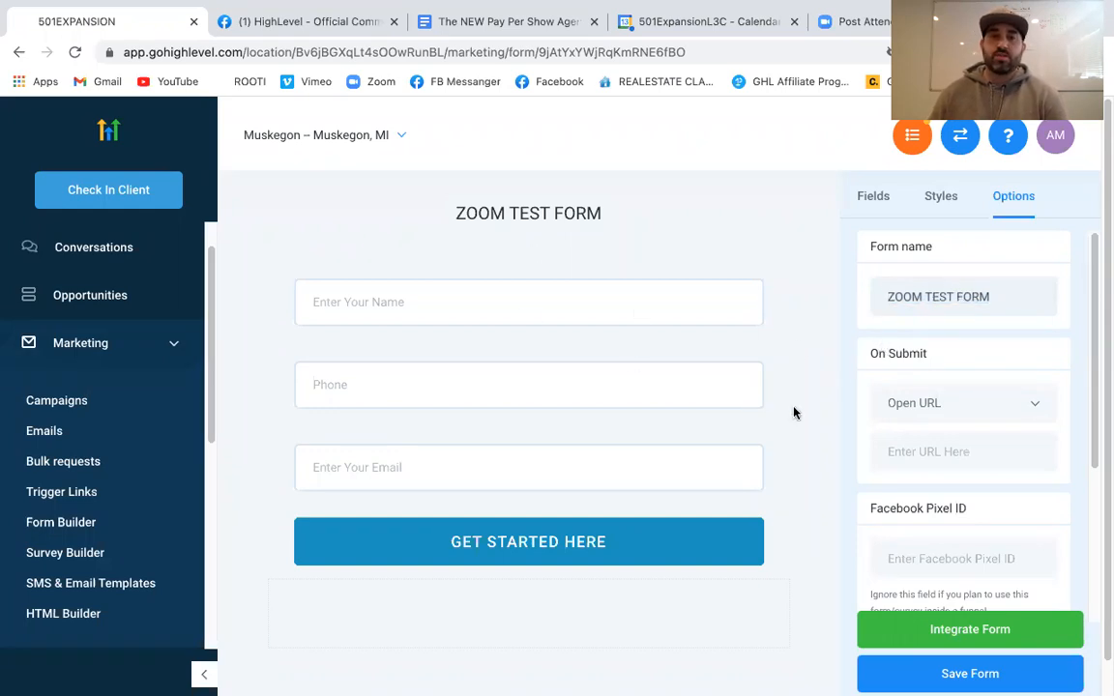
left_click(721, 309)
left_click(698, 405)
left_click(696, 485)
left_click(703, 522)
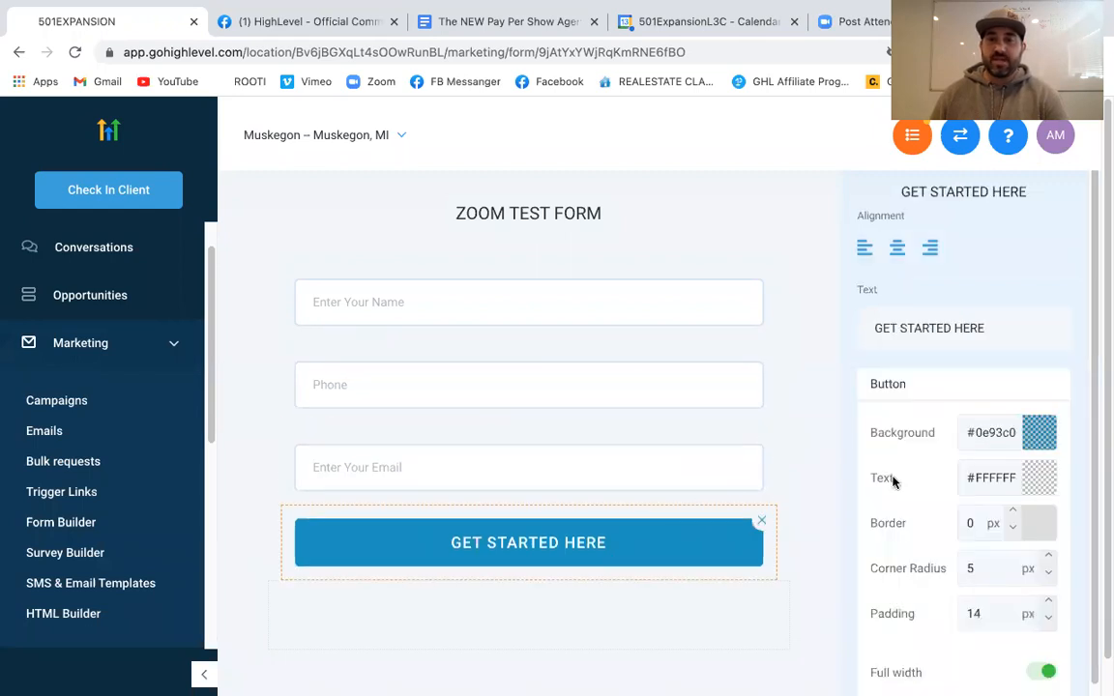
scroll(896, 481, "down", 1)
scroll(774, 536, "down", 1)
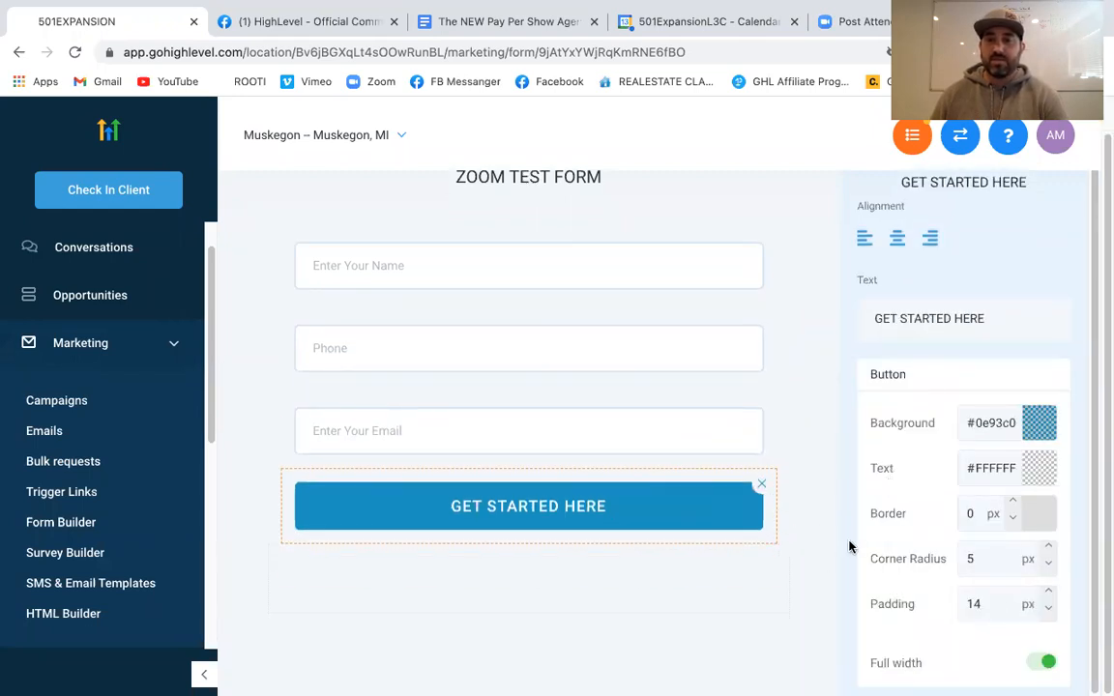
left_click(811, 499)
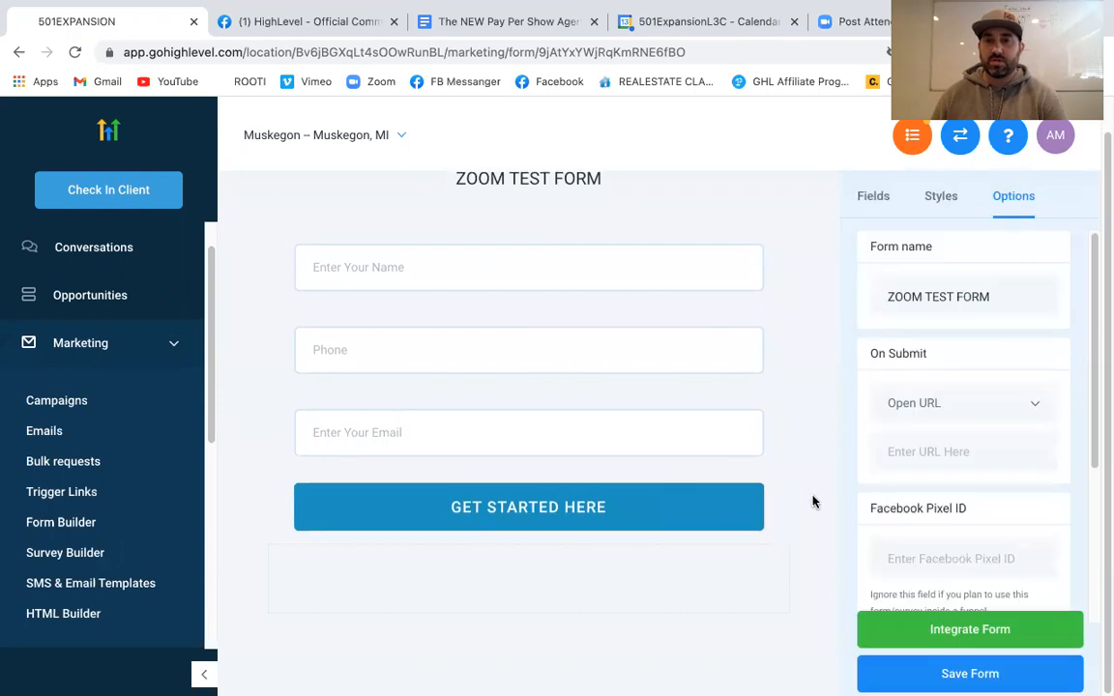
left_click(967, 677)
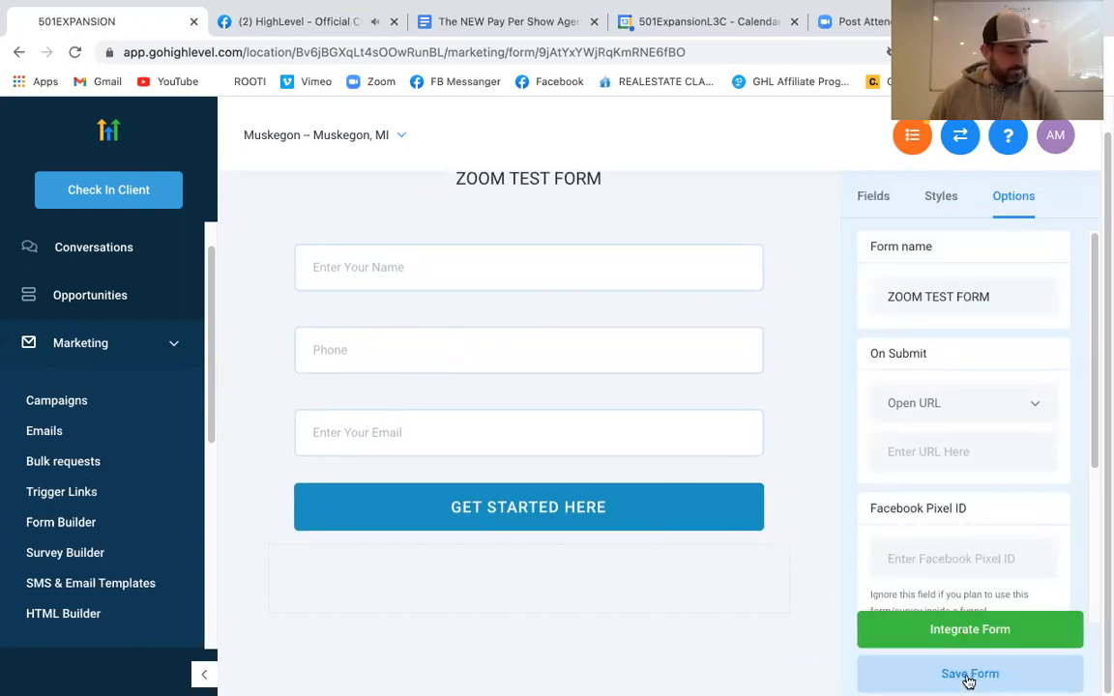
left_click(931, 638)
left_click_drag(658, 487, 289, 426)
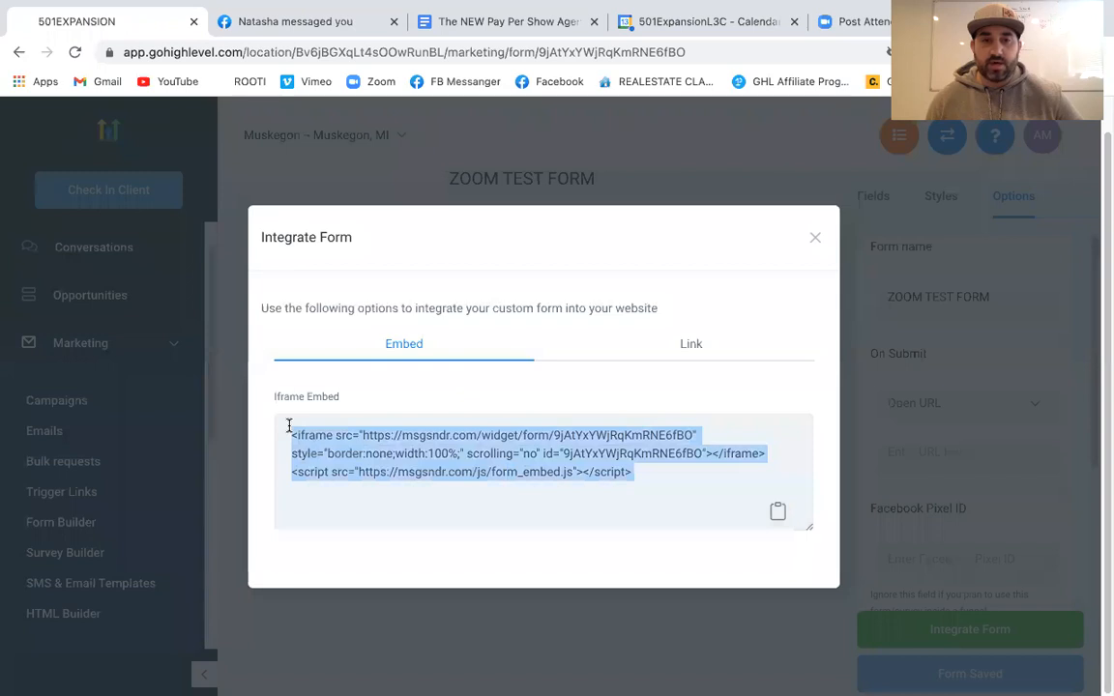
left_click(605, 486)
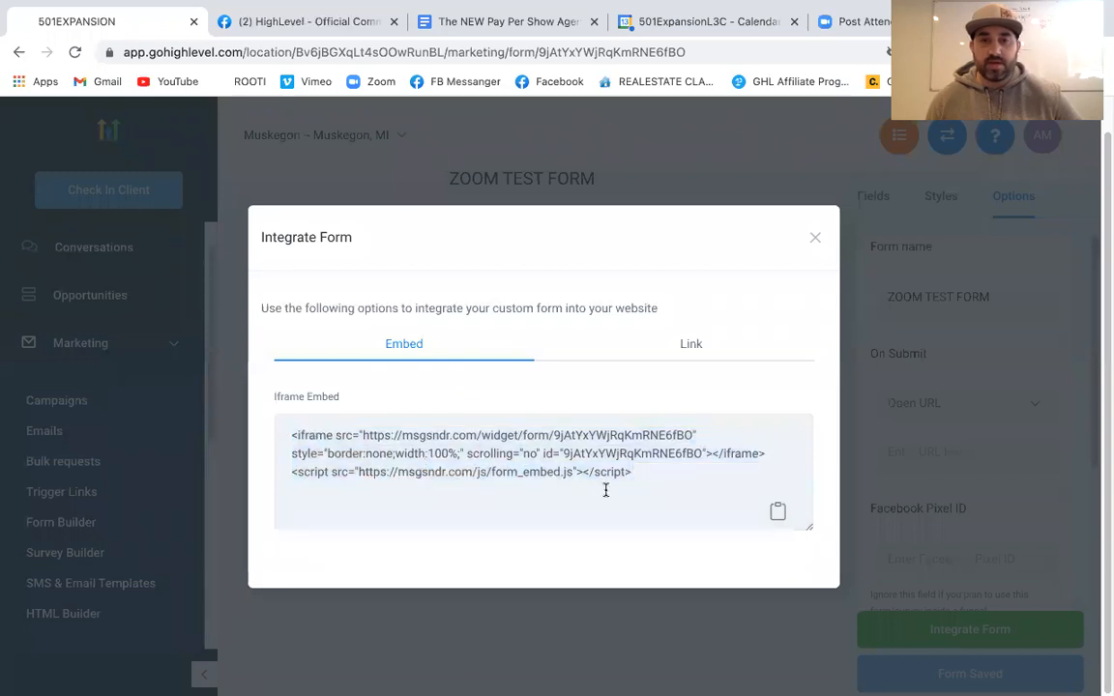
left_click(693, 344)
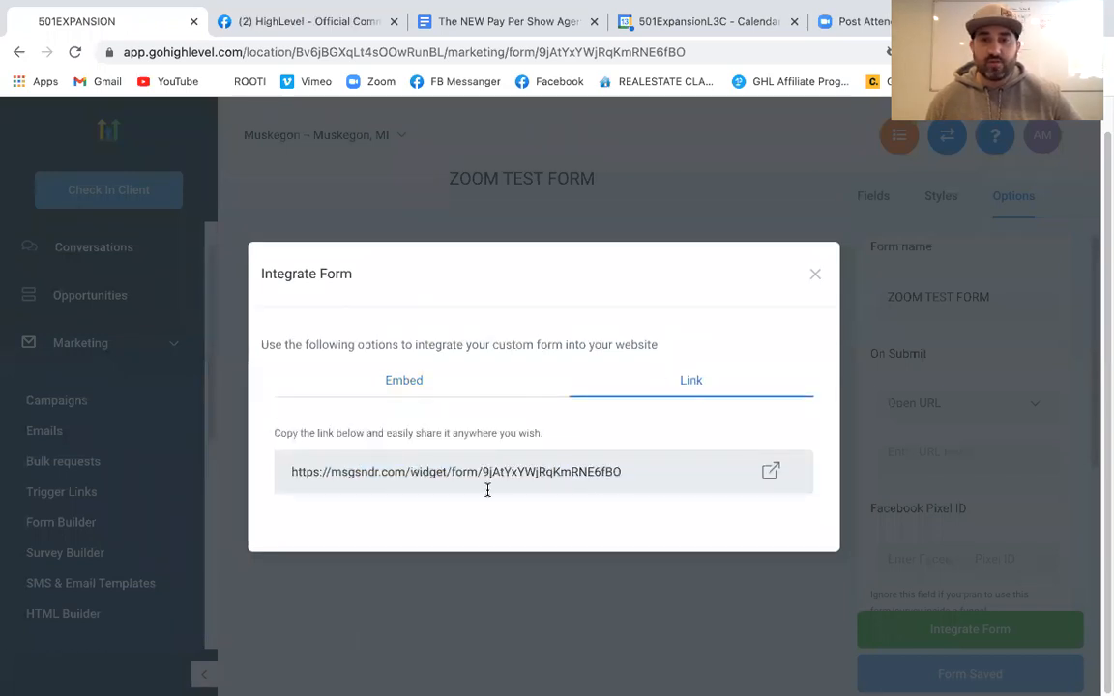
left_click(816, 275)
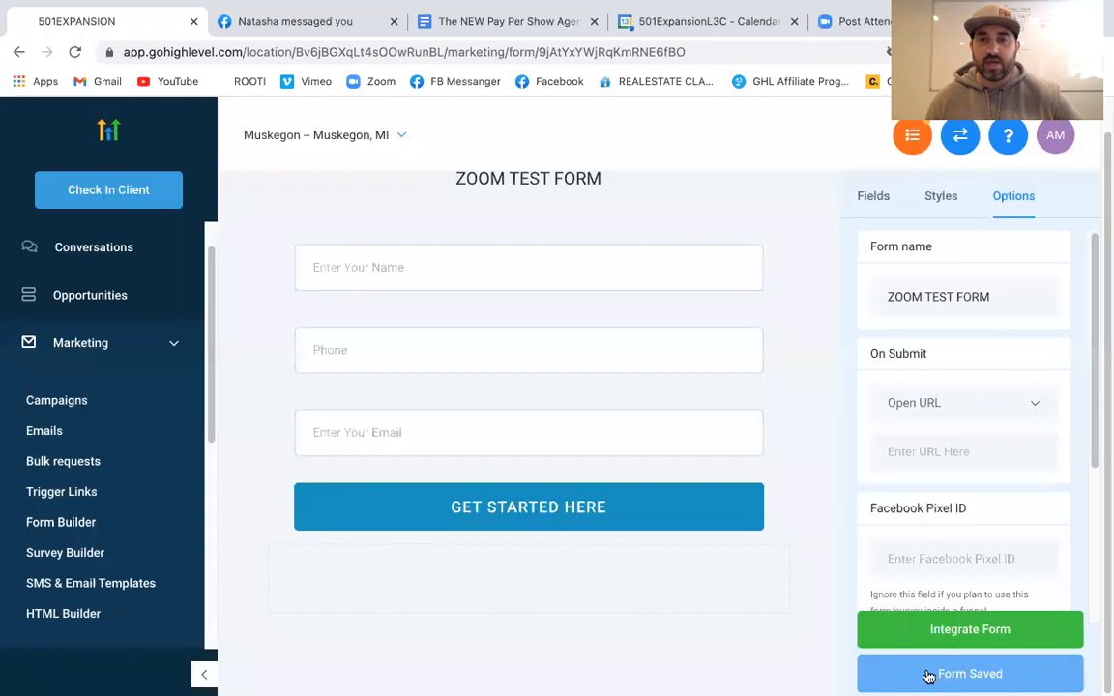
left_click(172, 344)
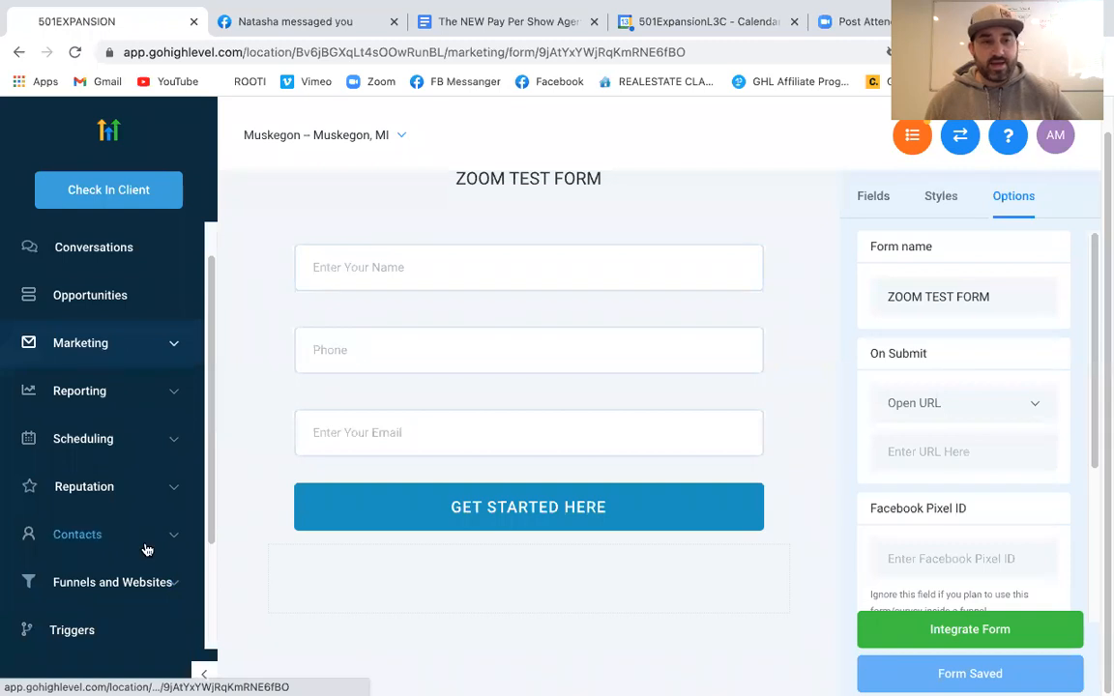
left_click(139, 583)
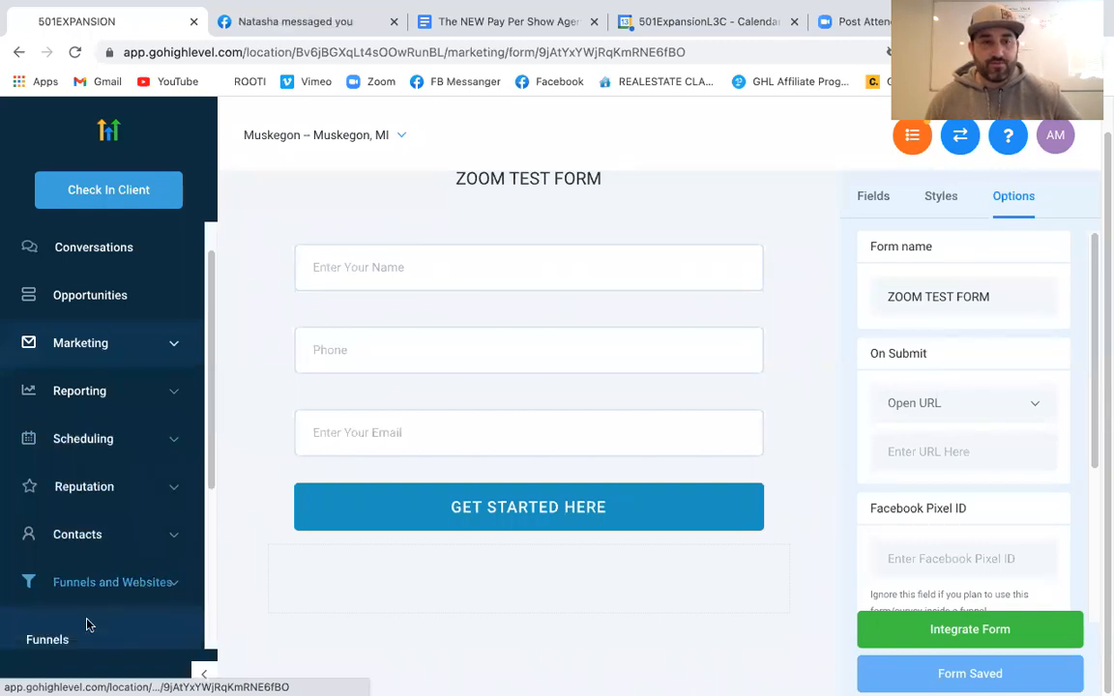
Reopen Elementary Smart Funnel's sales page and close the Facebook messages and calendar tabs
left_click(60, 640)
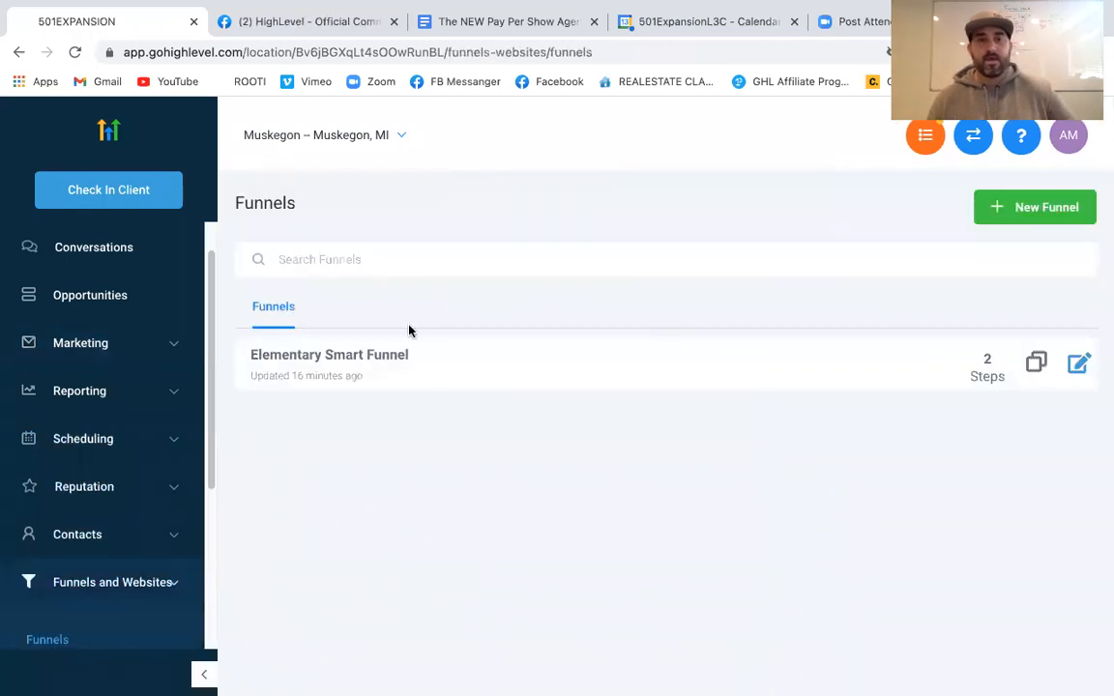
left_click(361, 361)
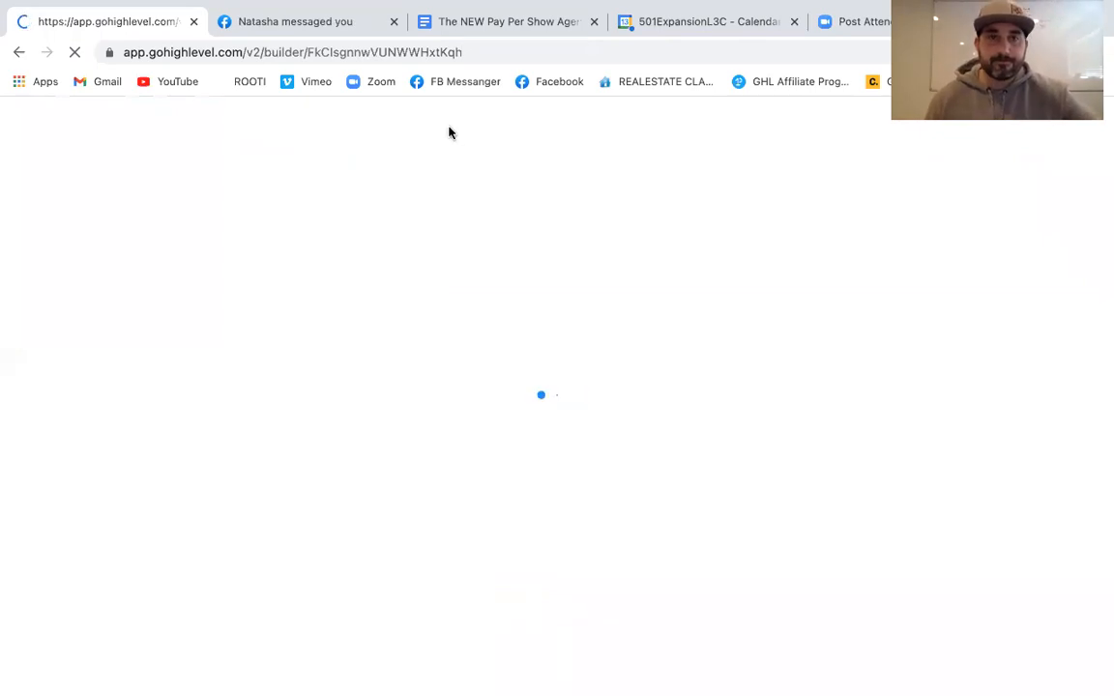
left_click(395, 22)
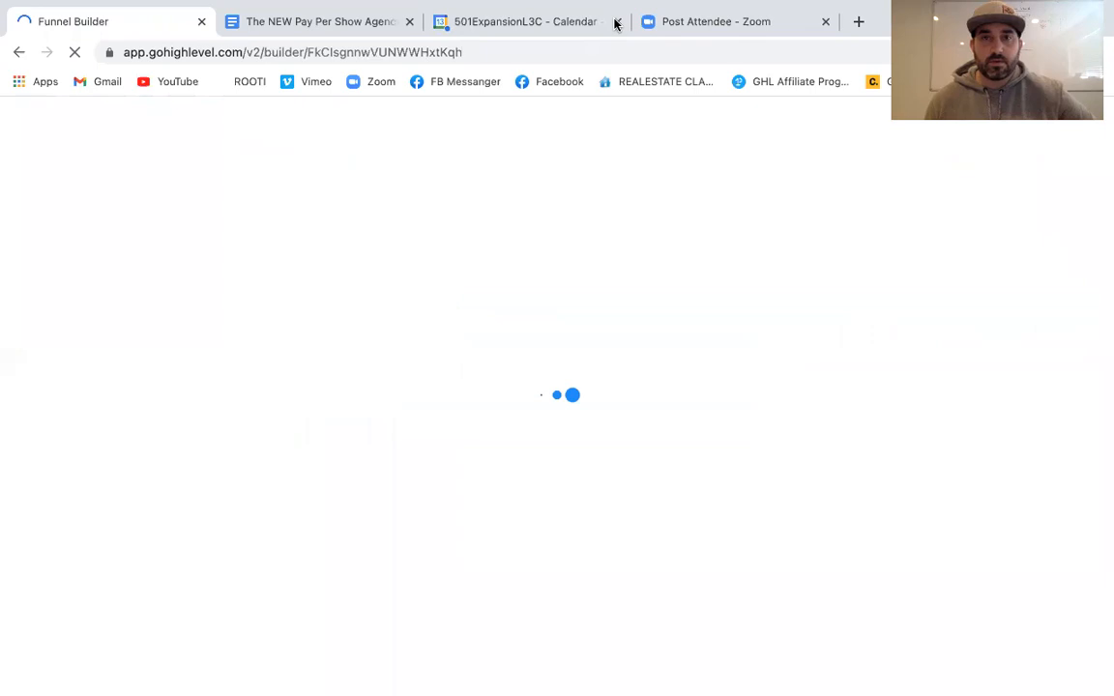
left_click(617, 21)
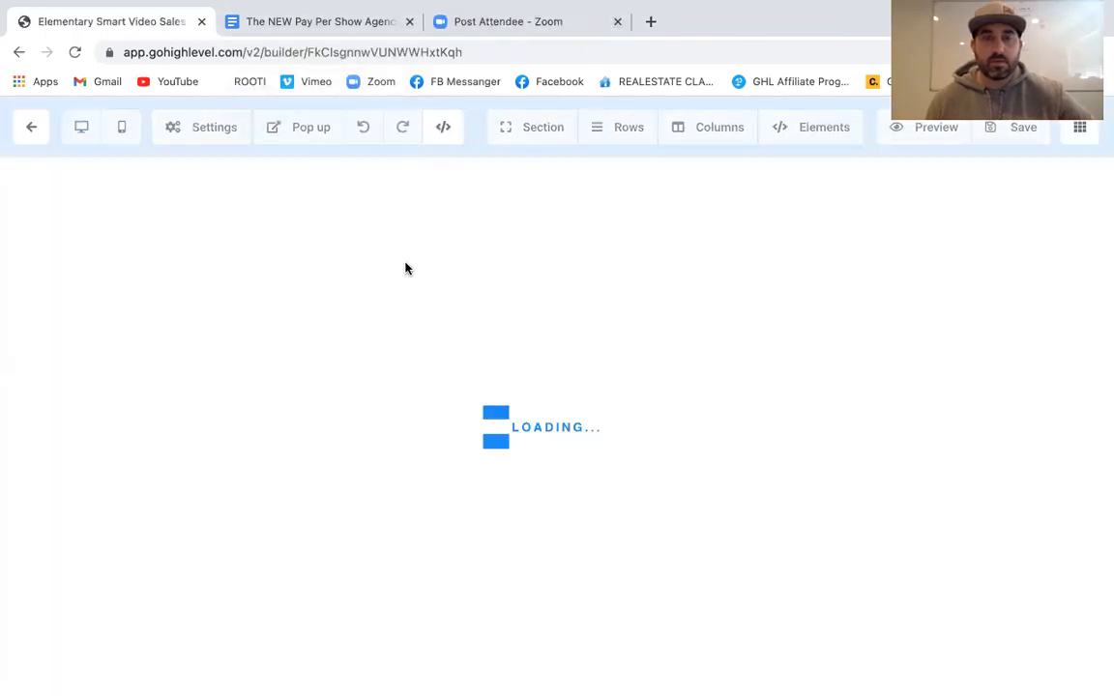
scroll(671, 406, "down", 8)
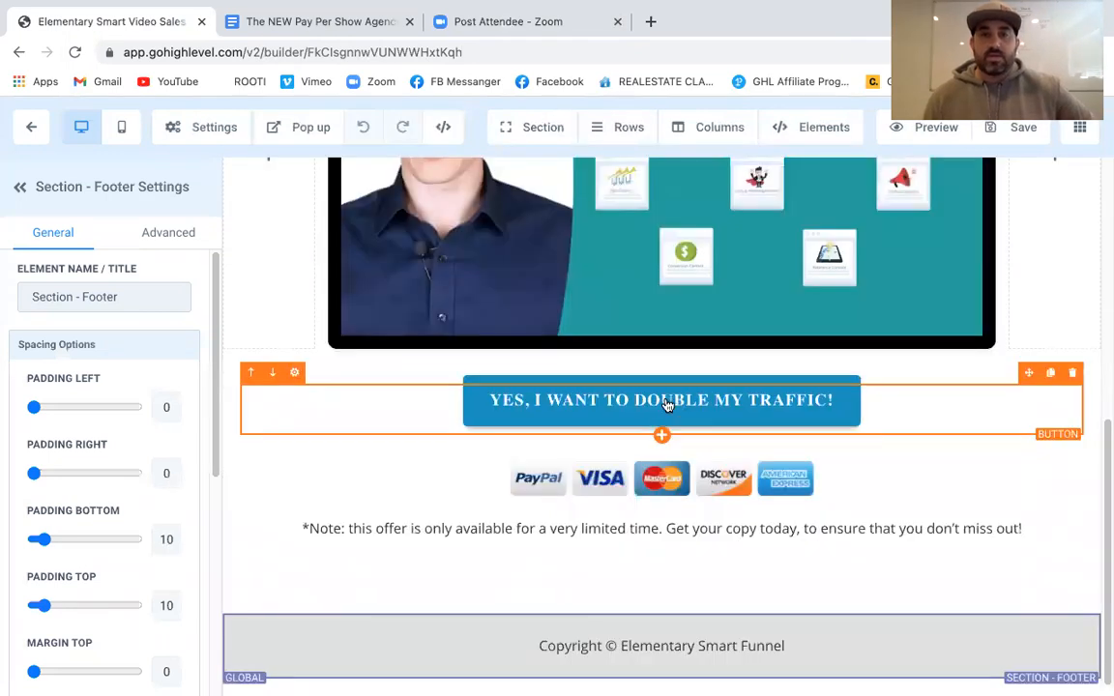
Add a popup with a Form element set to ZOOM TEST FORM
left_click(309, 132)
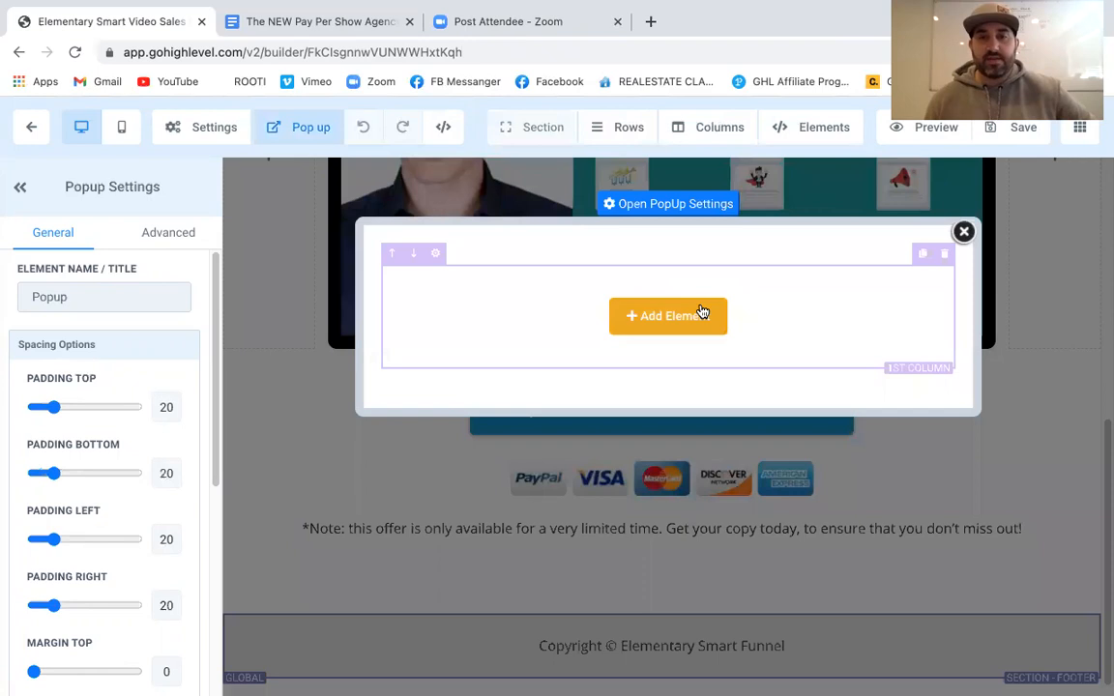
left_click(699, 317)
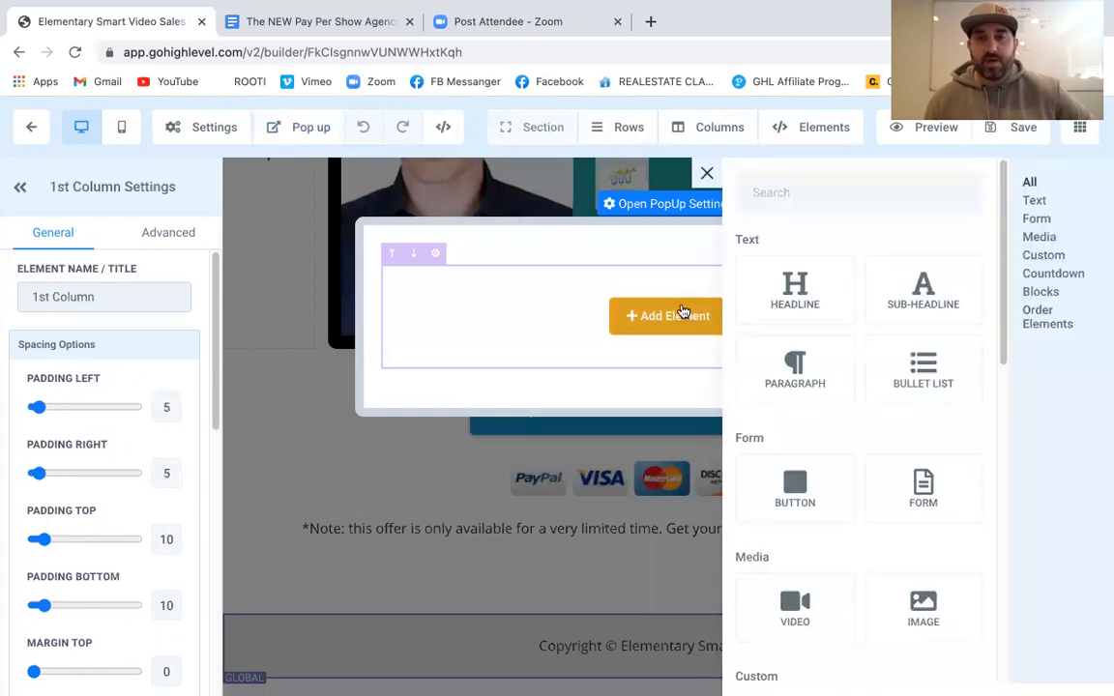
left_click(940, 497)
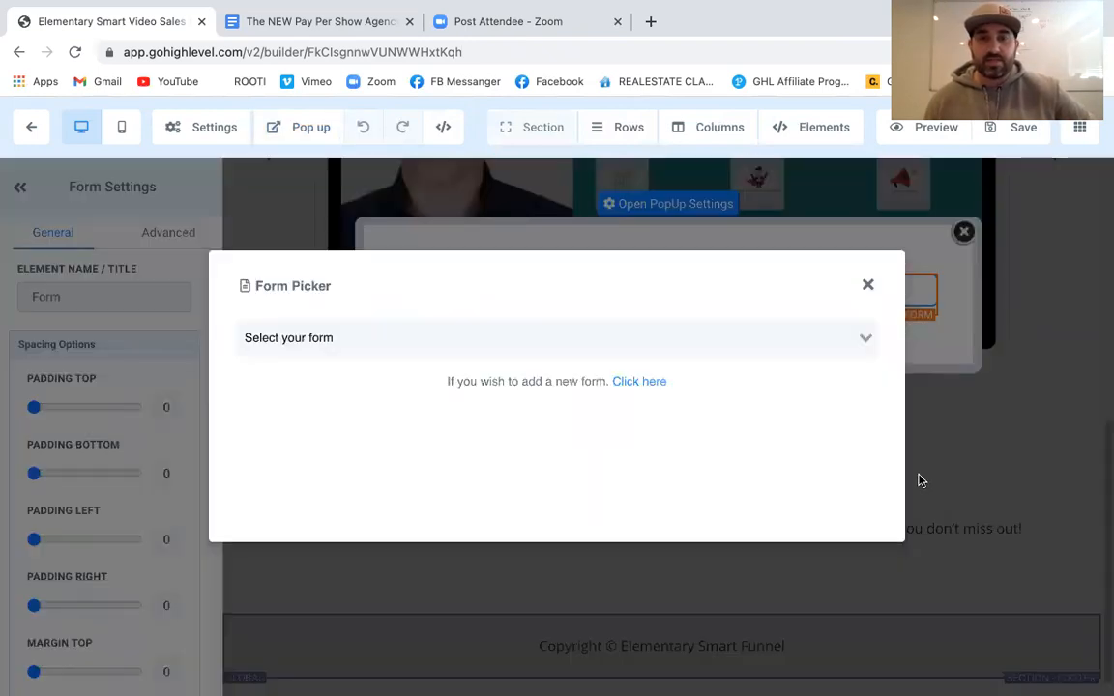
left_click(418, 334)
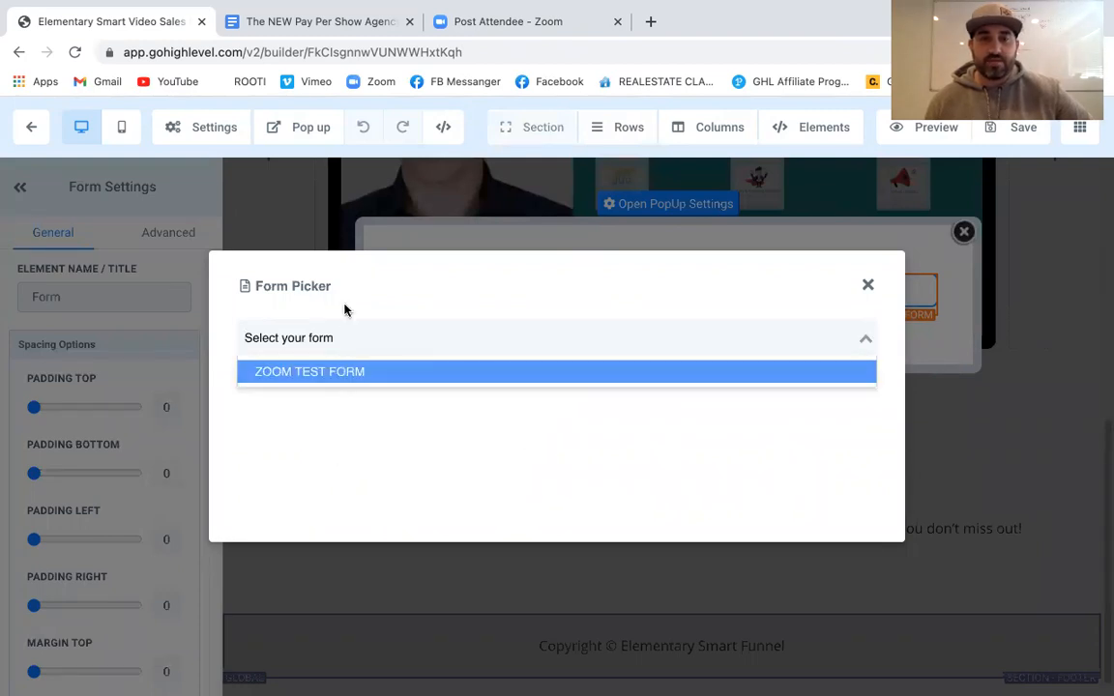
left_click(341, 376)
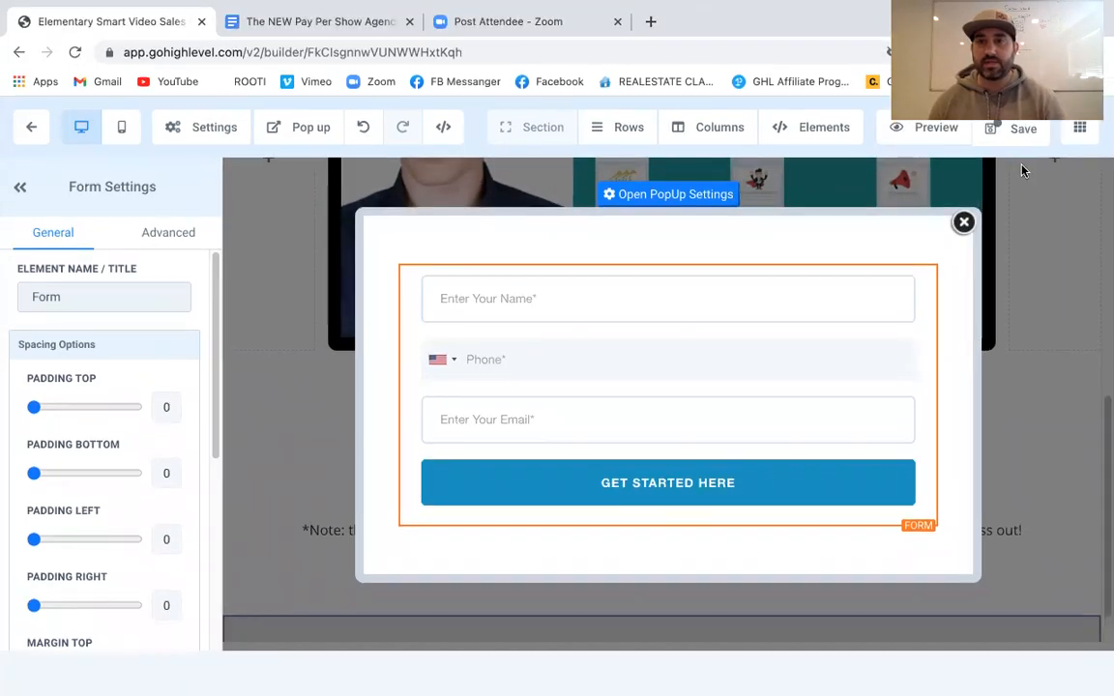
Save the Video Sales Page and go back to the funnel's Steps page
left_click(1022, 140)
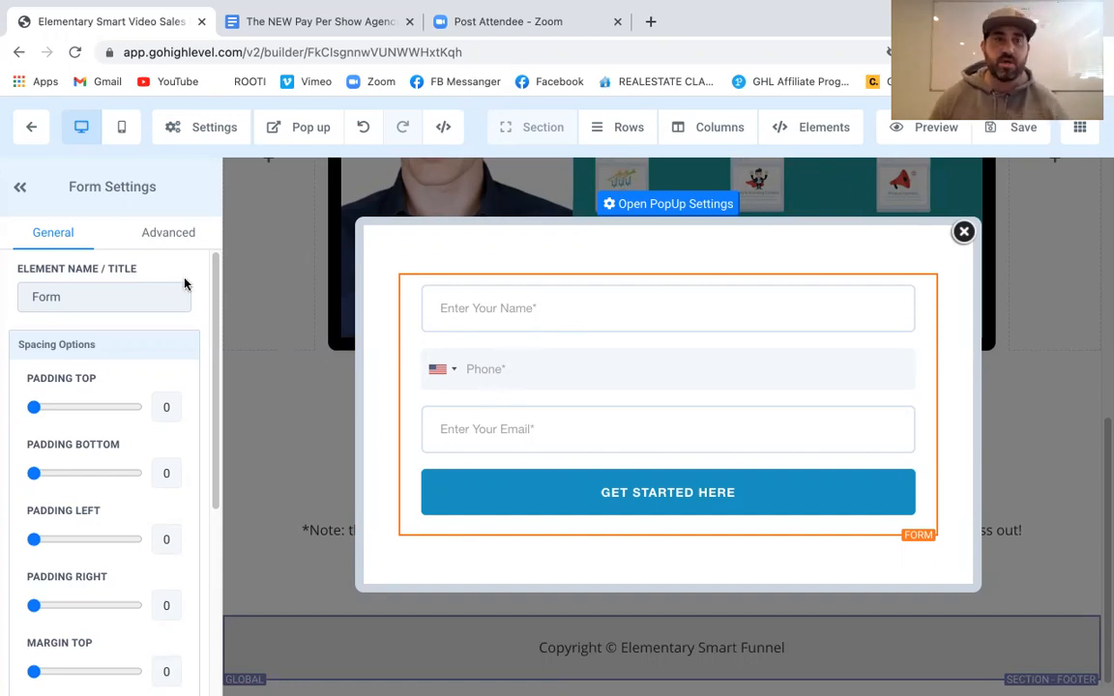
left_click(35, 127)
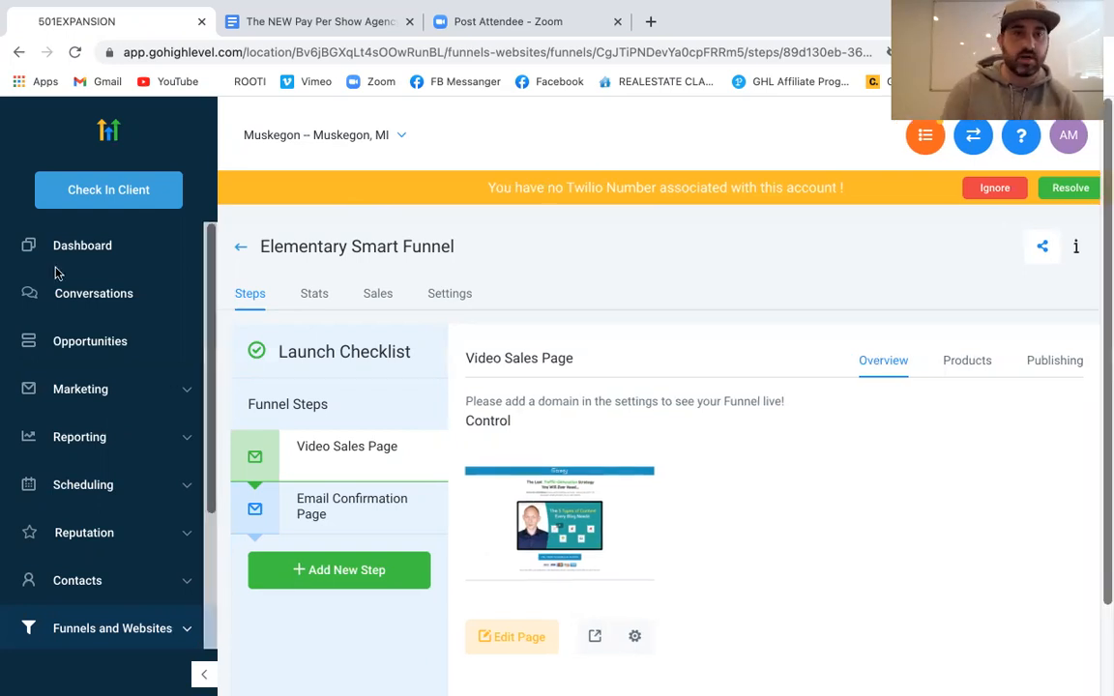
Create and save a campaign named 'zoom test capm' under Marketing > Campaigns
left_click(77, 390)
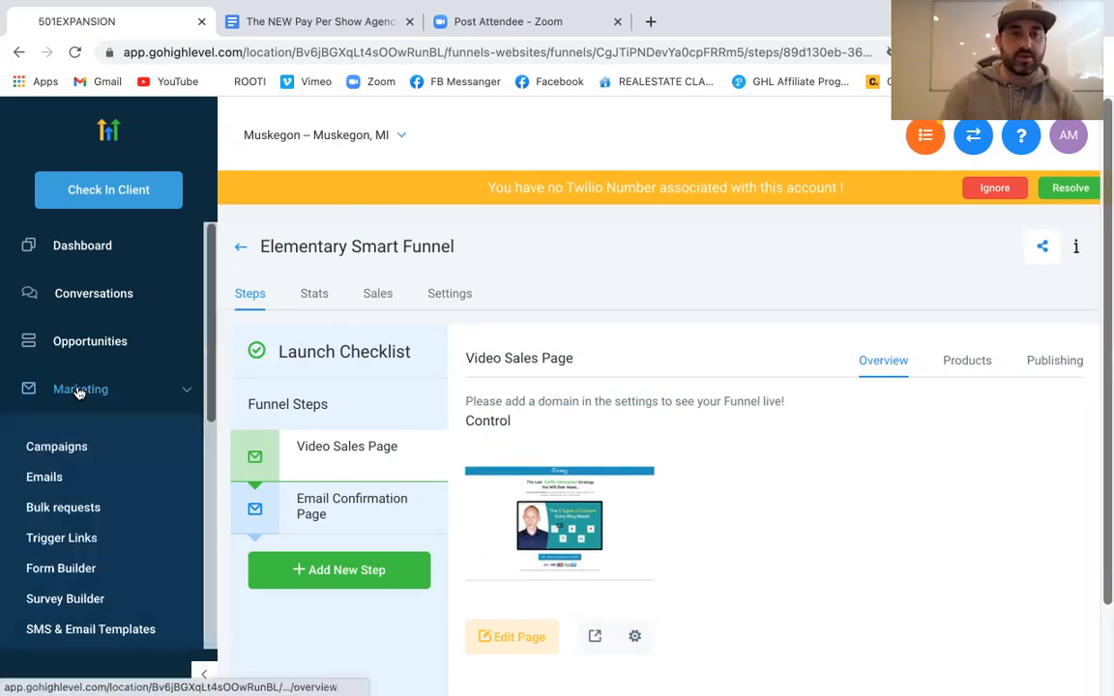
left_click(64, 448)
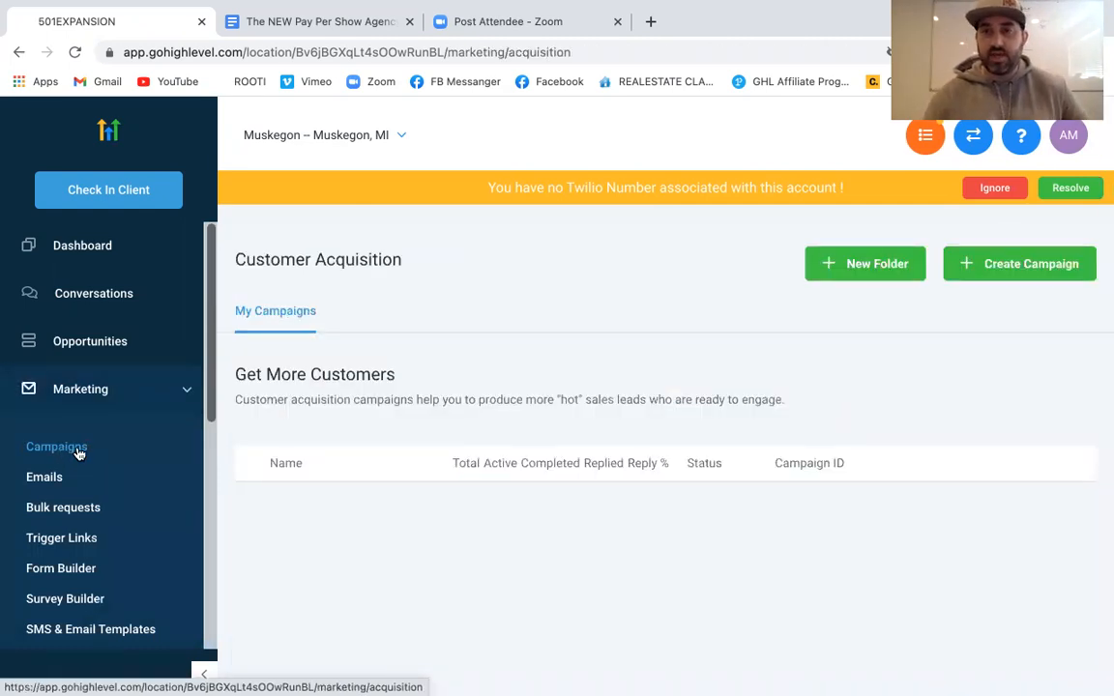
left_click(1001, 264)
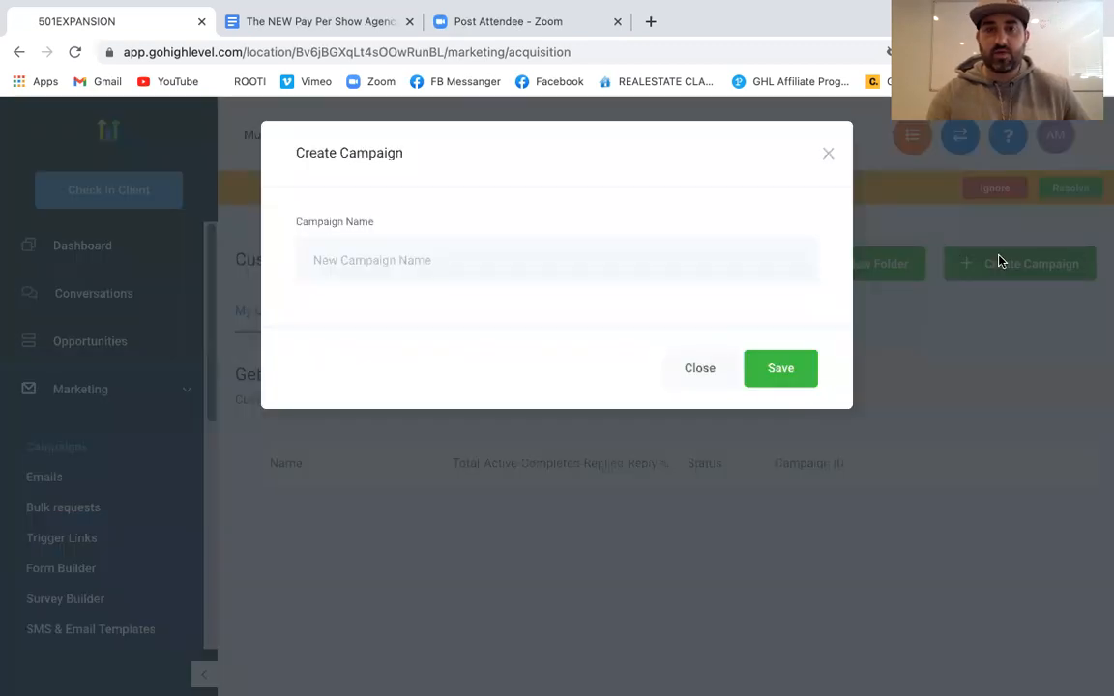
type("zoo")
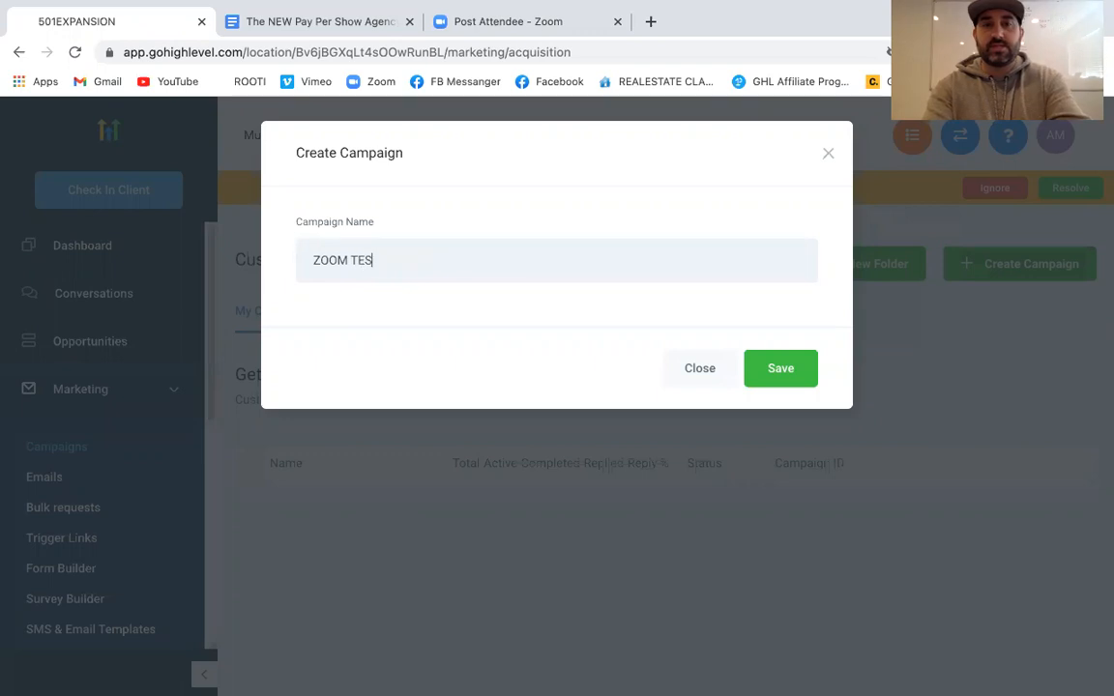
type("m test capm")
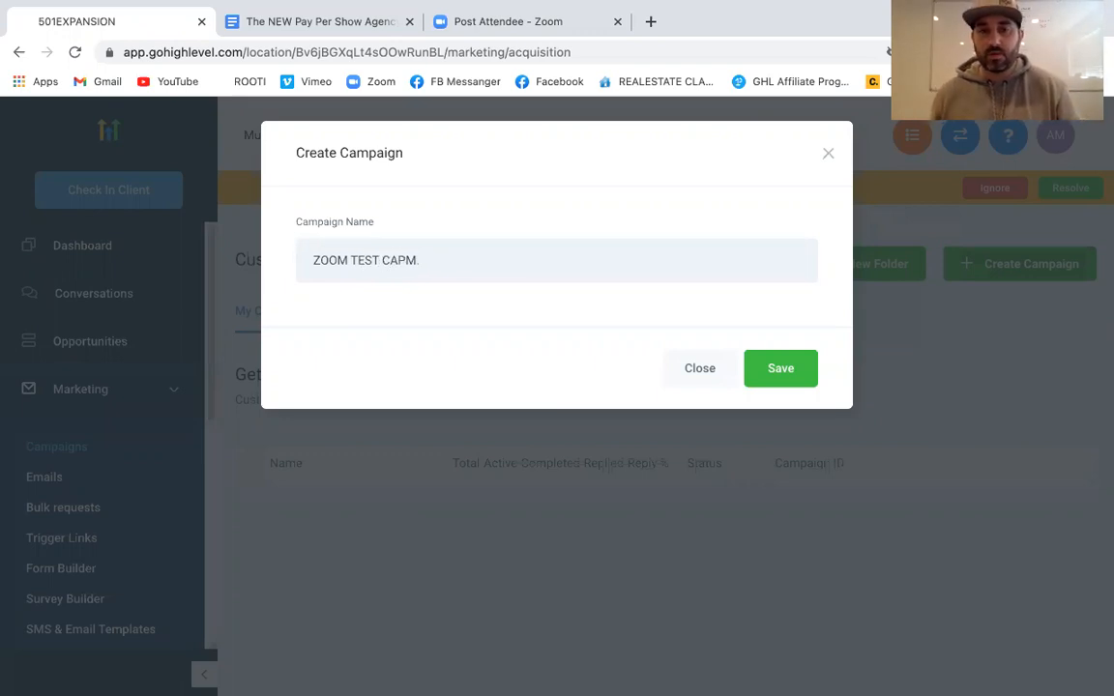
left_click(773, 369)
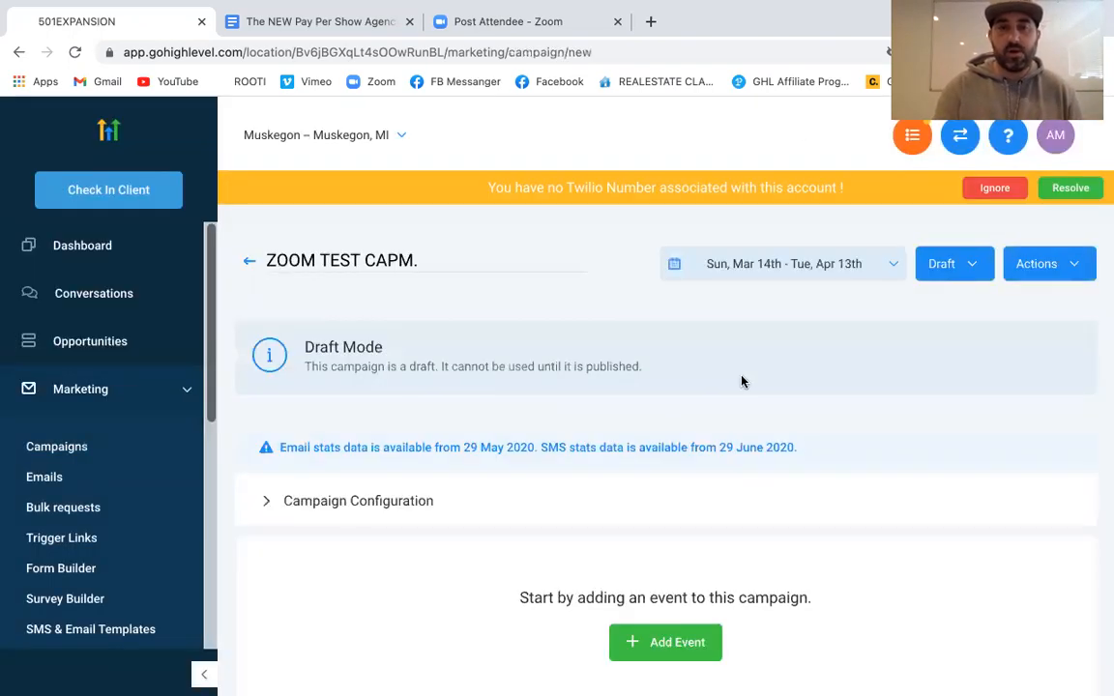
scroll(649, 367, "down", 1)
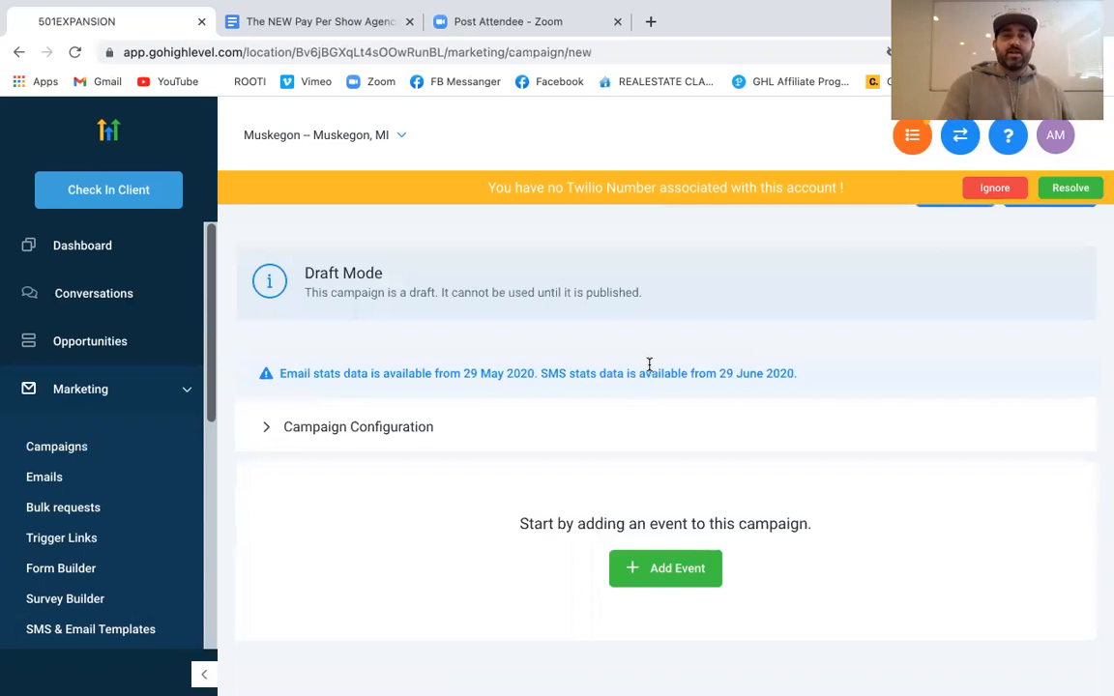
left_click(427, 427)
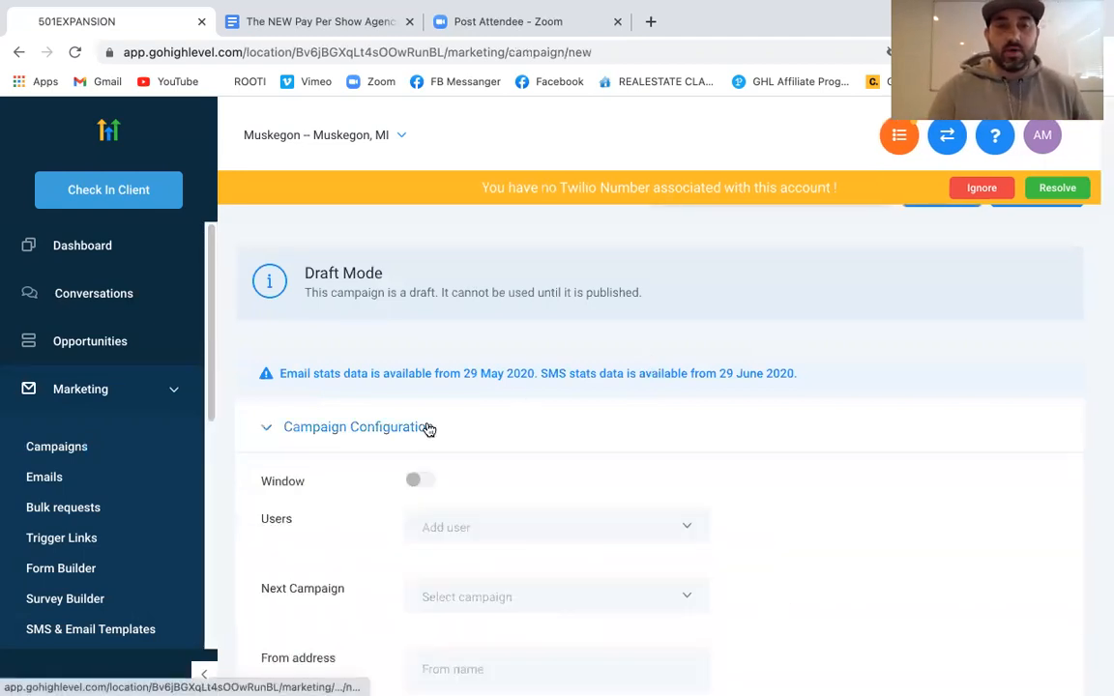
scroll(602, 435, "down", 1)
left_click(601, 435)
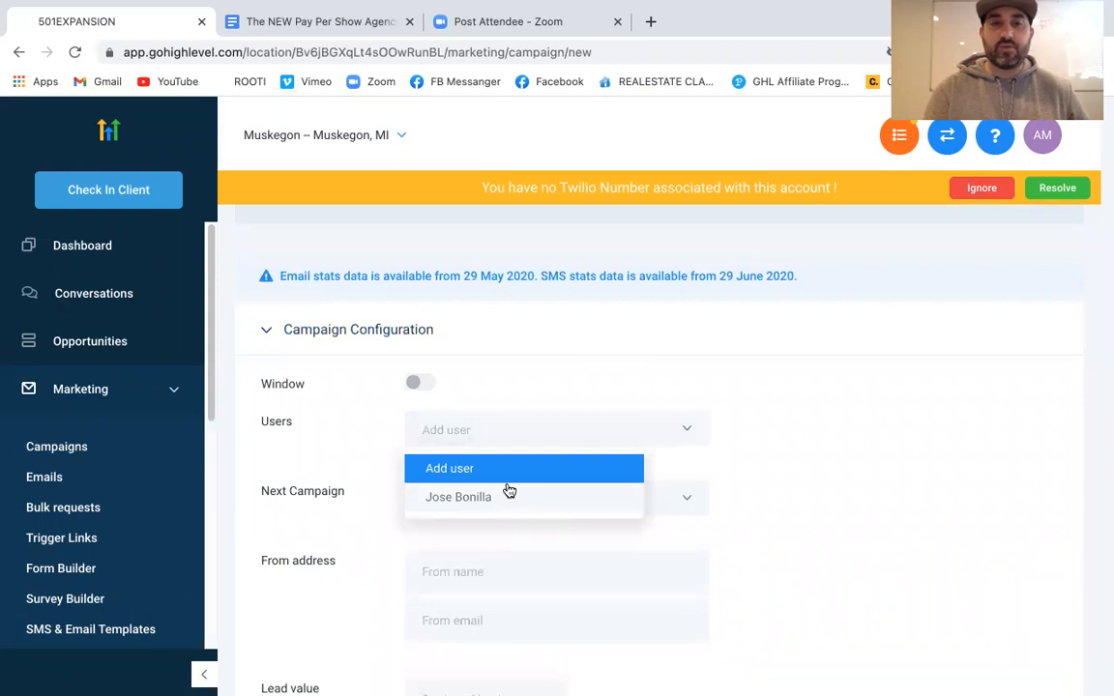
left_click(801, 446)
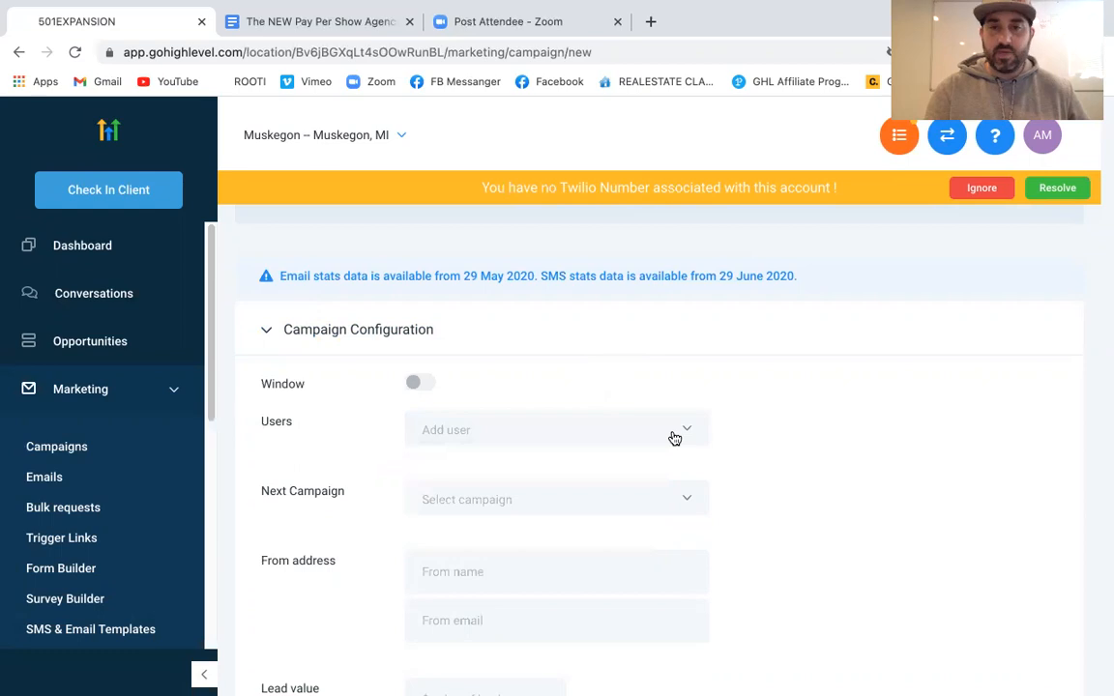
scroll(833, 443, "down", 1)
scroll(833, 443, "down", 1)
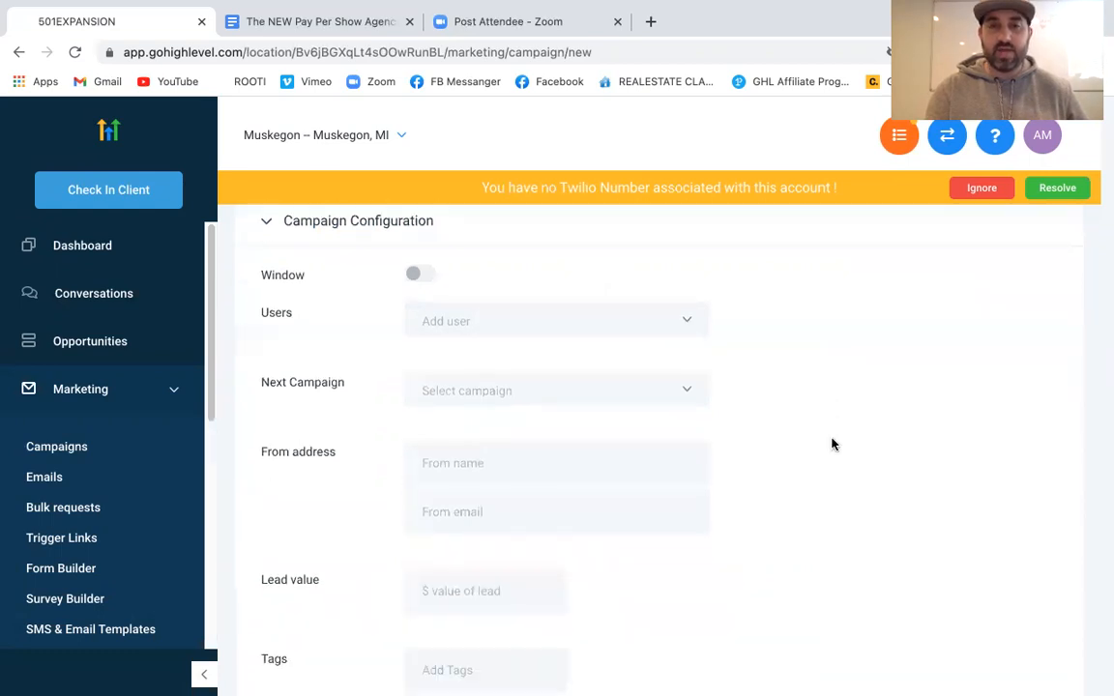
left_click(629, 390)
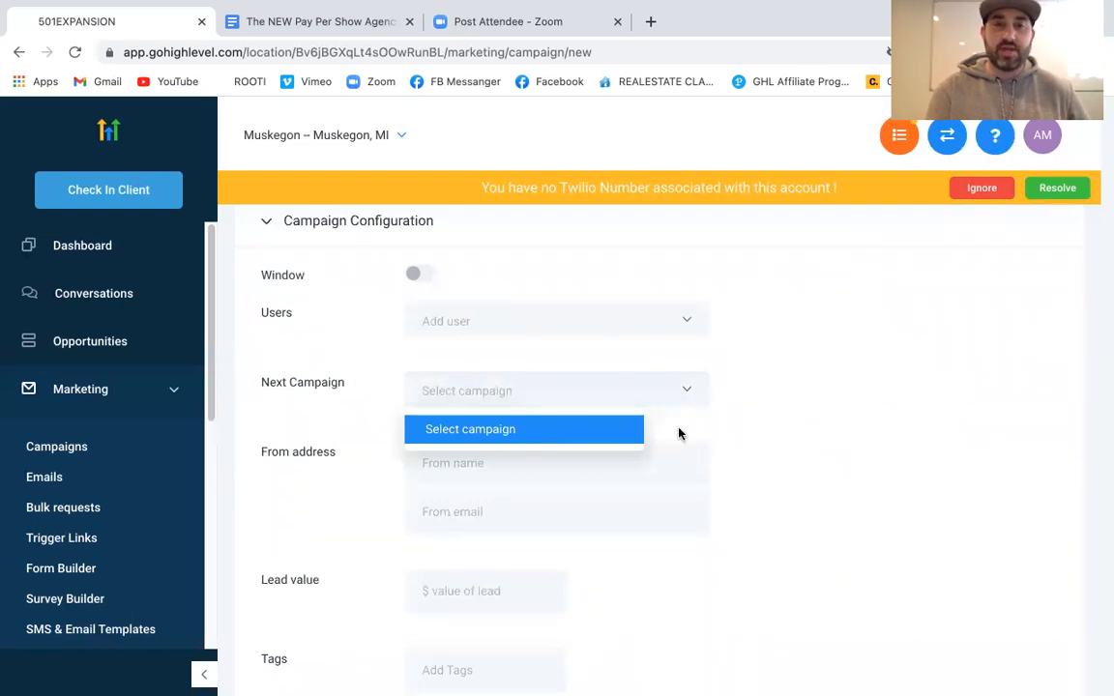
left_click(810, 406)
scroll(612, 461, "down", 1)
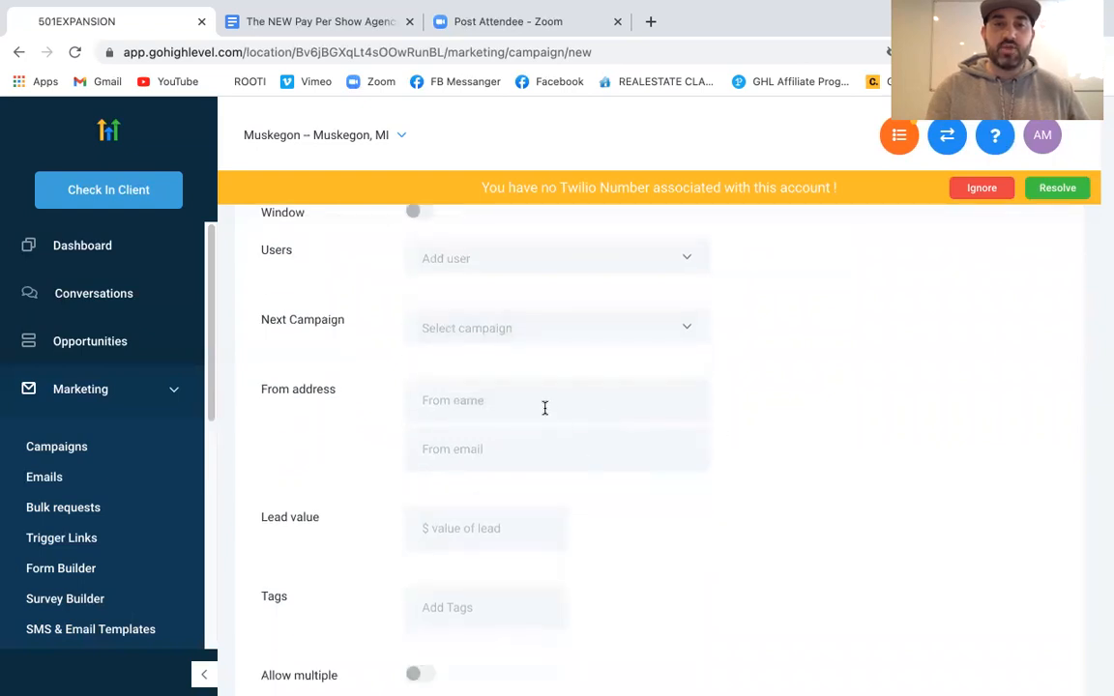
left_click(544, 406)
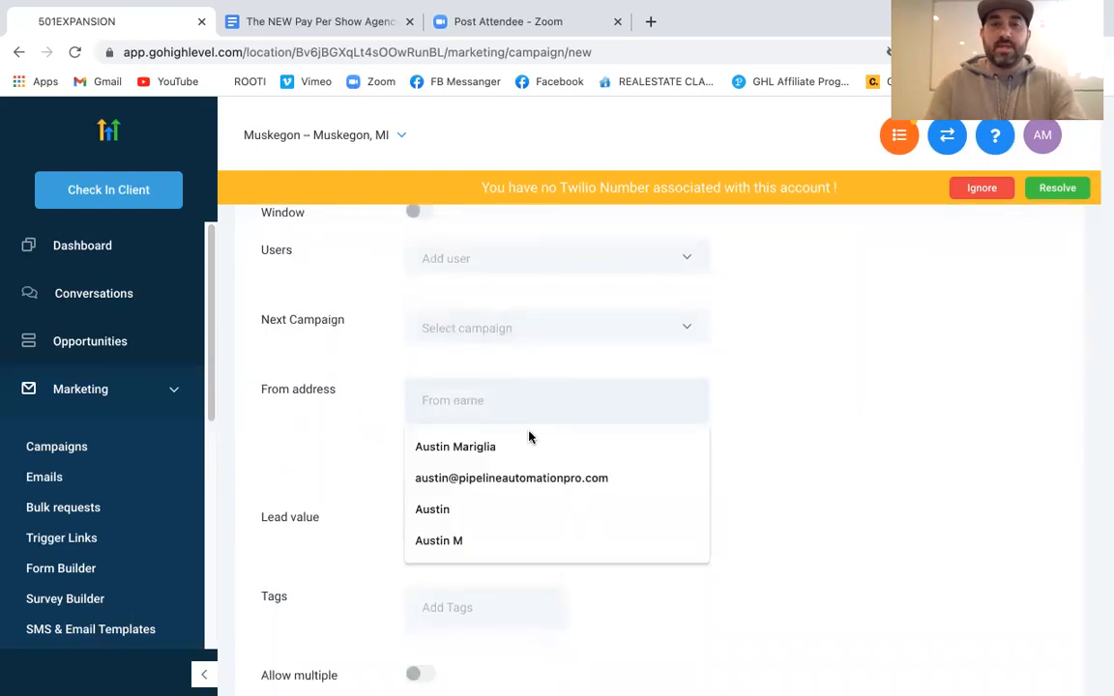
left_click(525, 446)
left_click(525, 443)
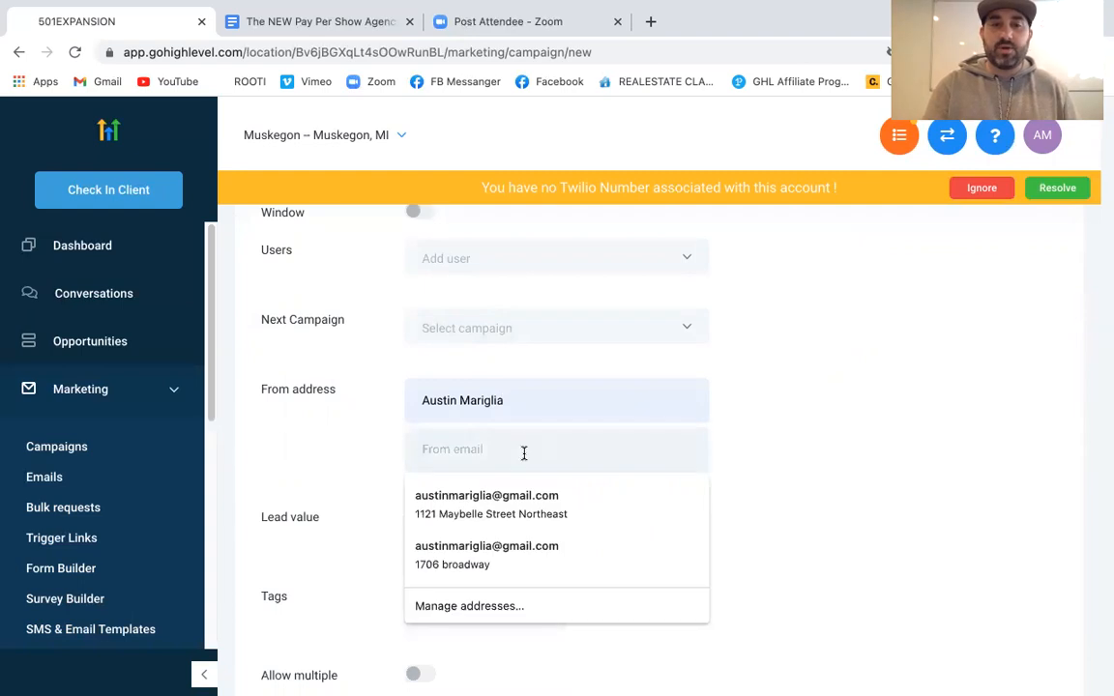
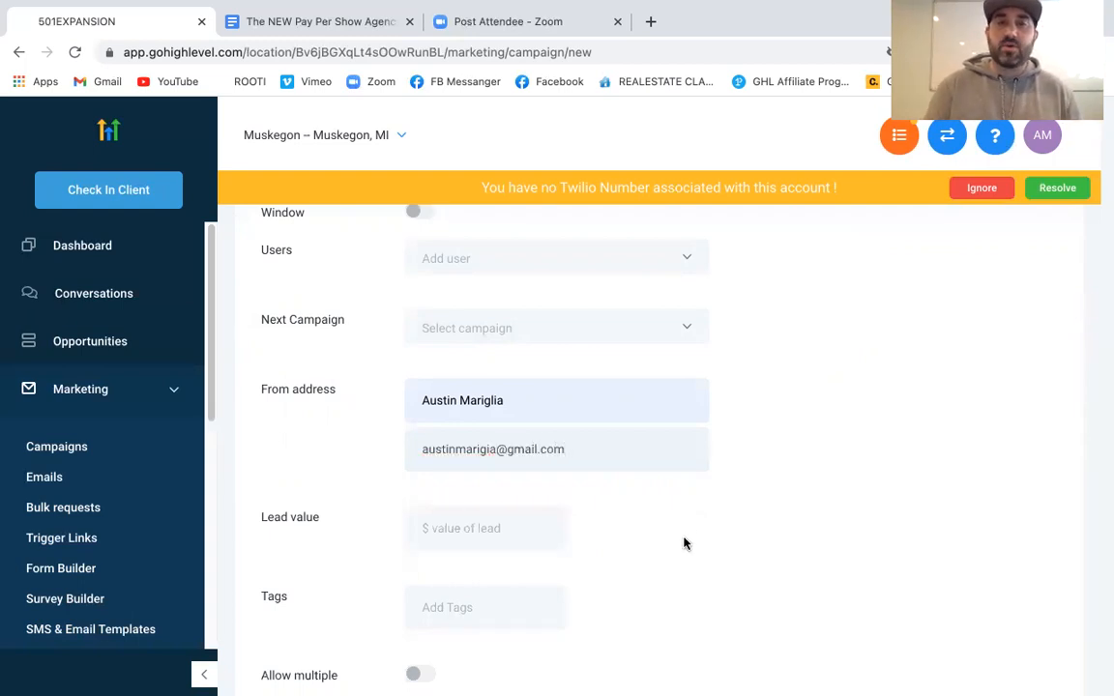
scroll(684, 544, "down", 2)
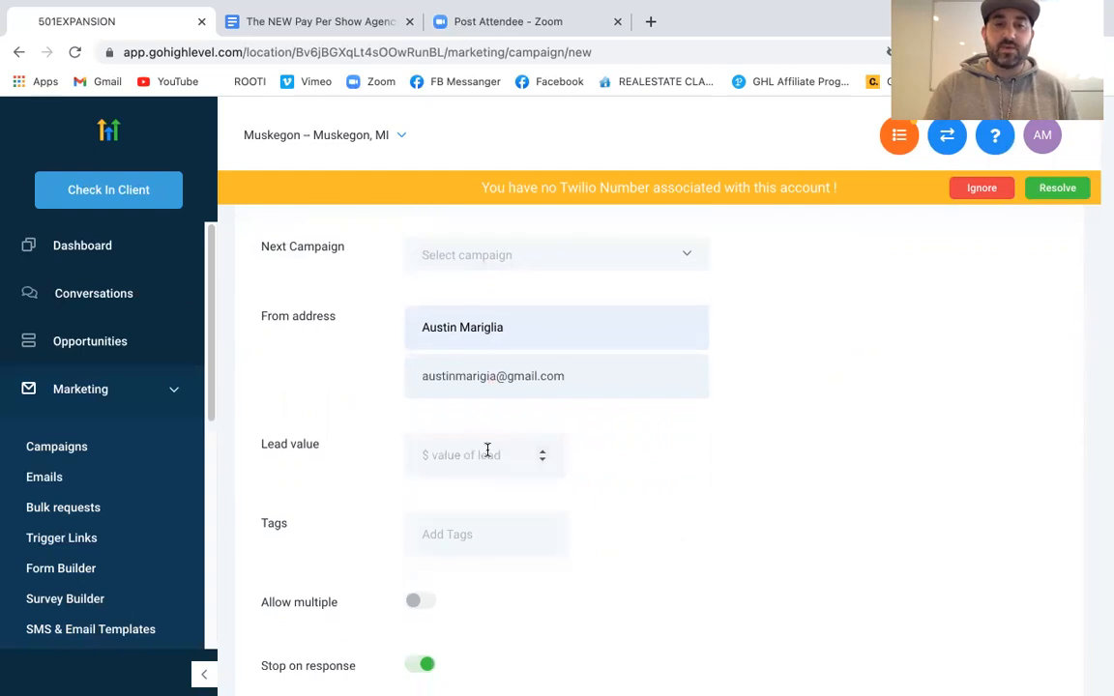
scroll(674, 509, "down", 2)
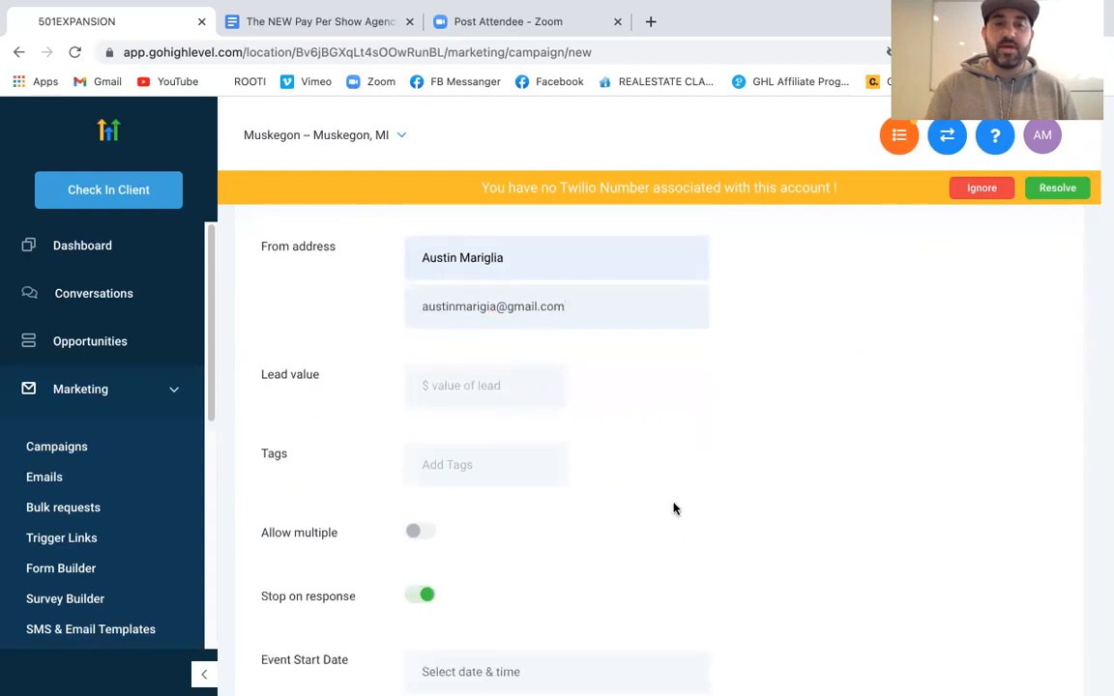
left_click(426, 596)
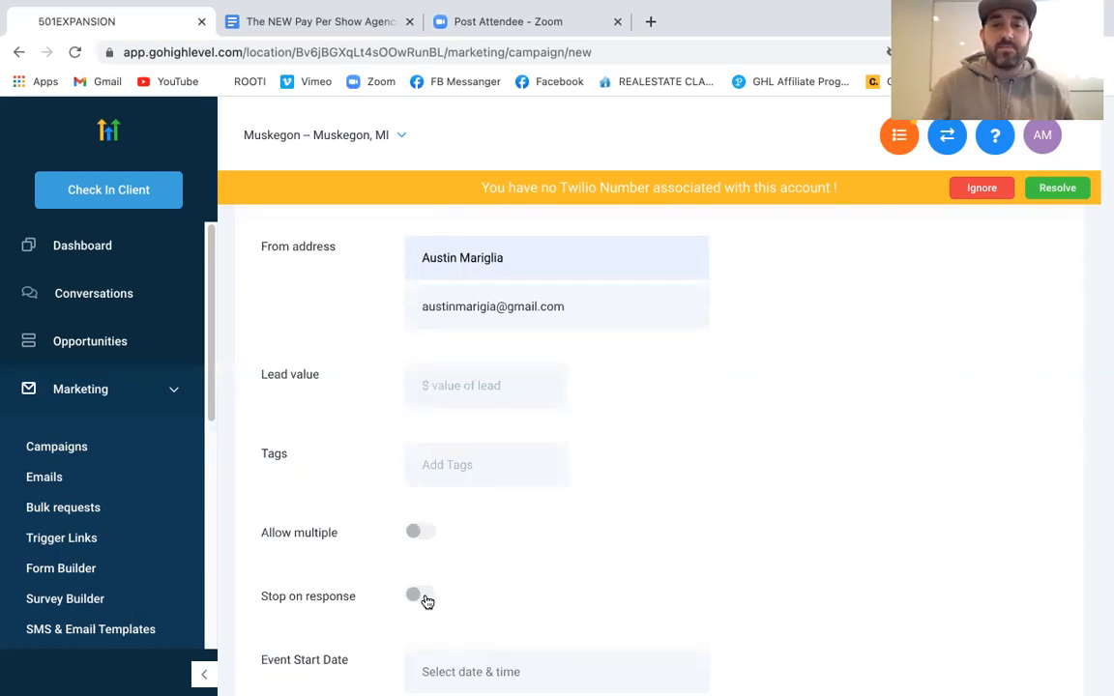
scroll(528, 568, "down", 1)
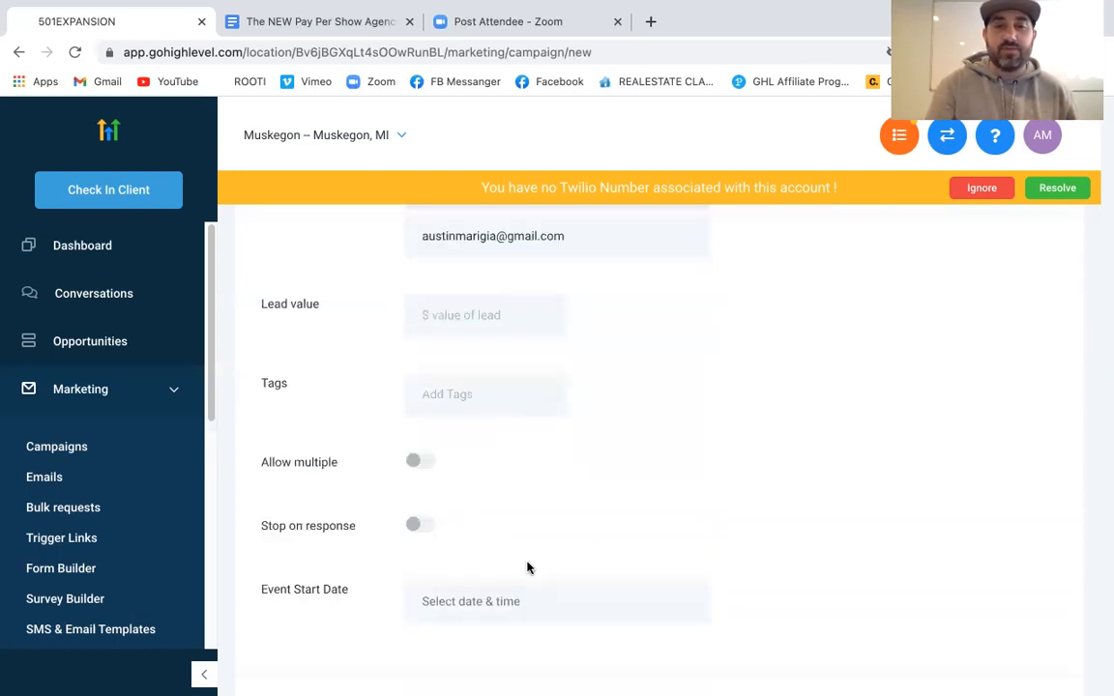
scroll(528, 568, "down", 1)
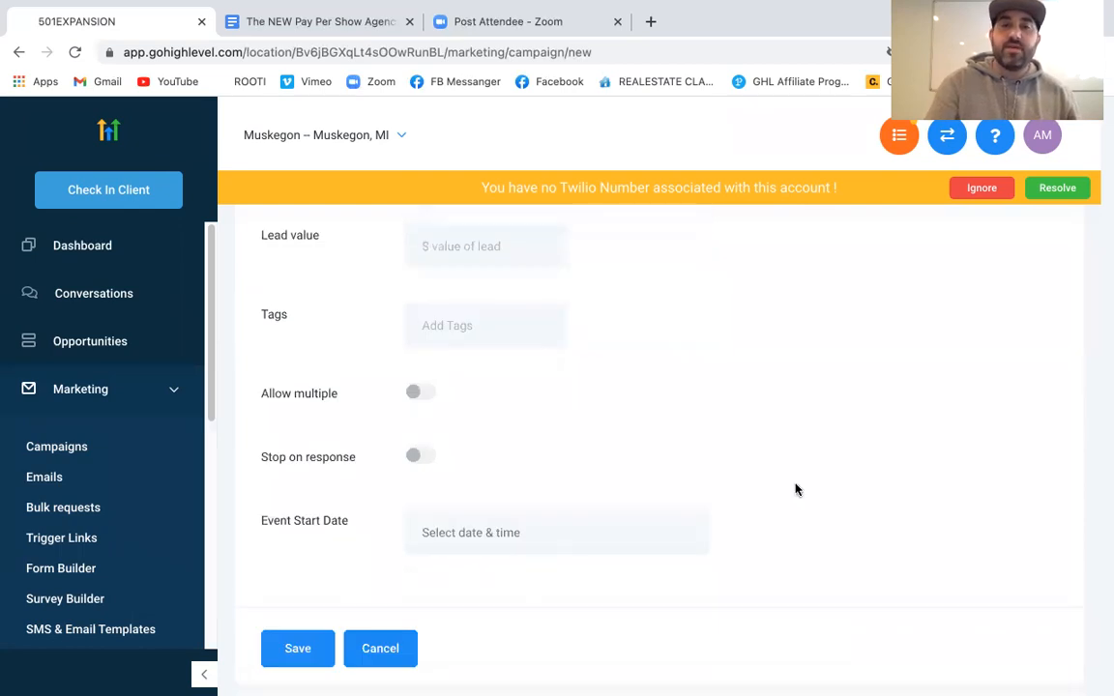
scroll(795, 489, "down", 1)
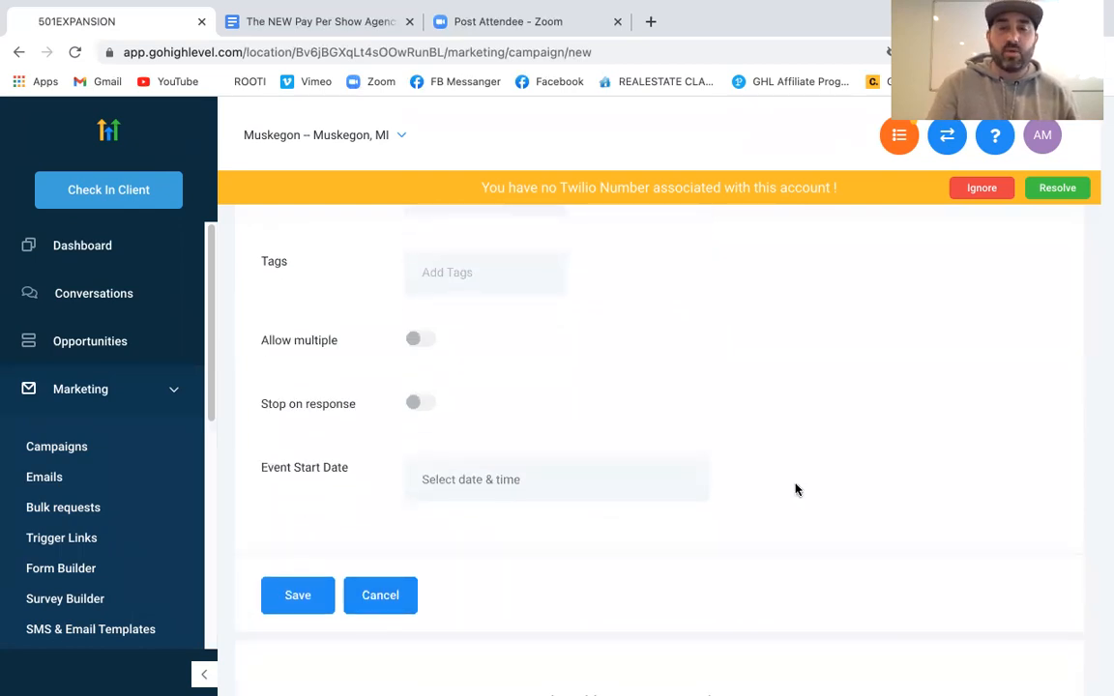
scroll(757, 515, "down", 1)
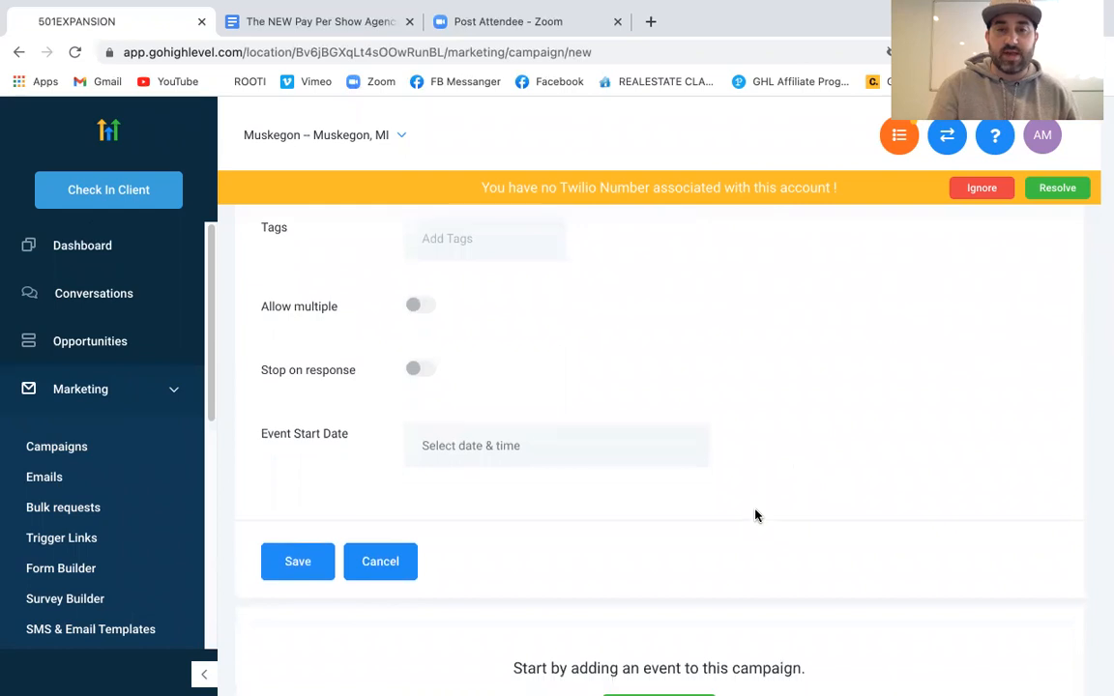
left_click(537, 451)
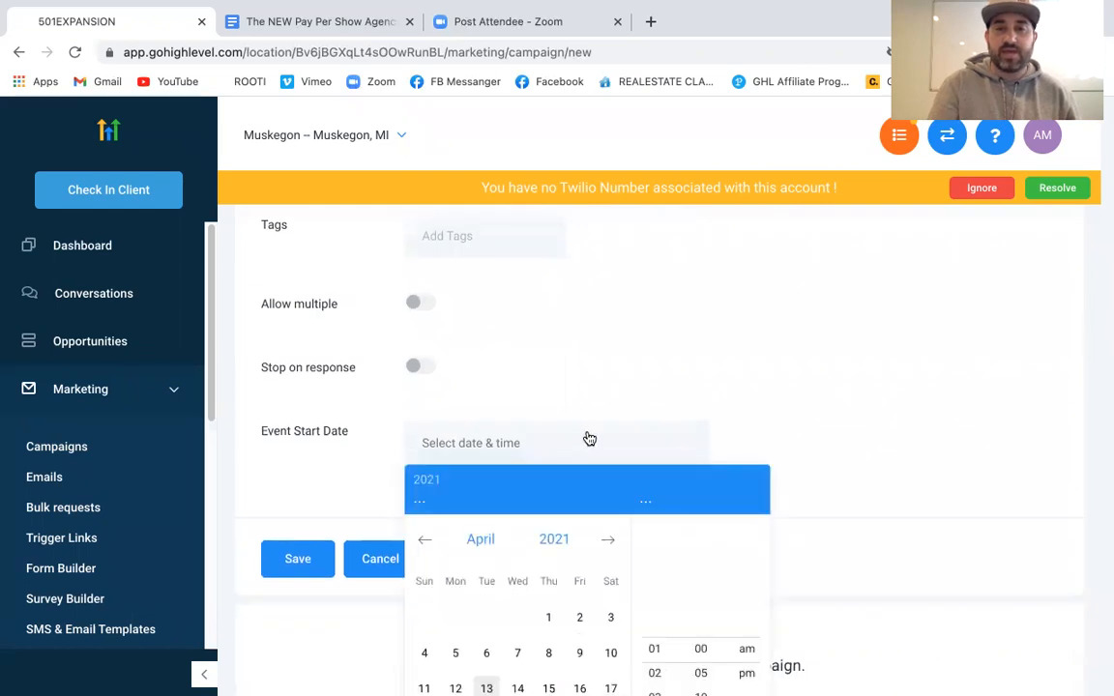
left_click(766, 397)
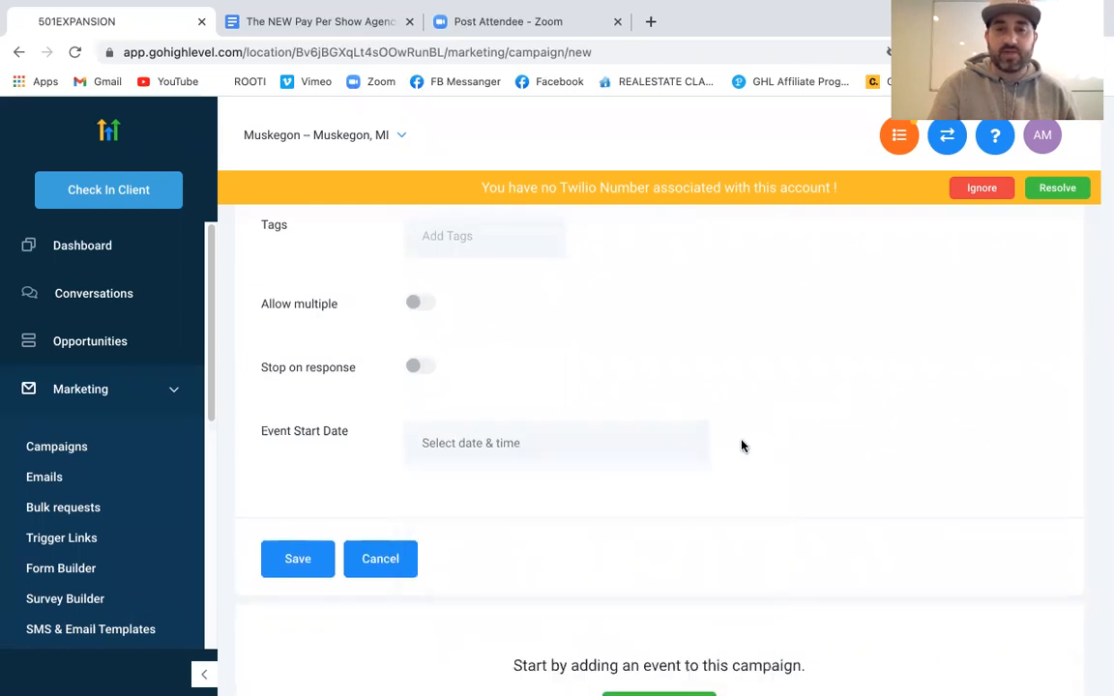
scroll(741, 445, "down", 3)
left_click(667, 571)
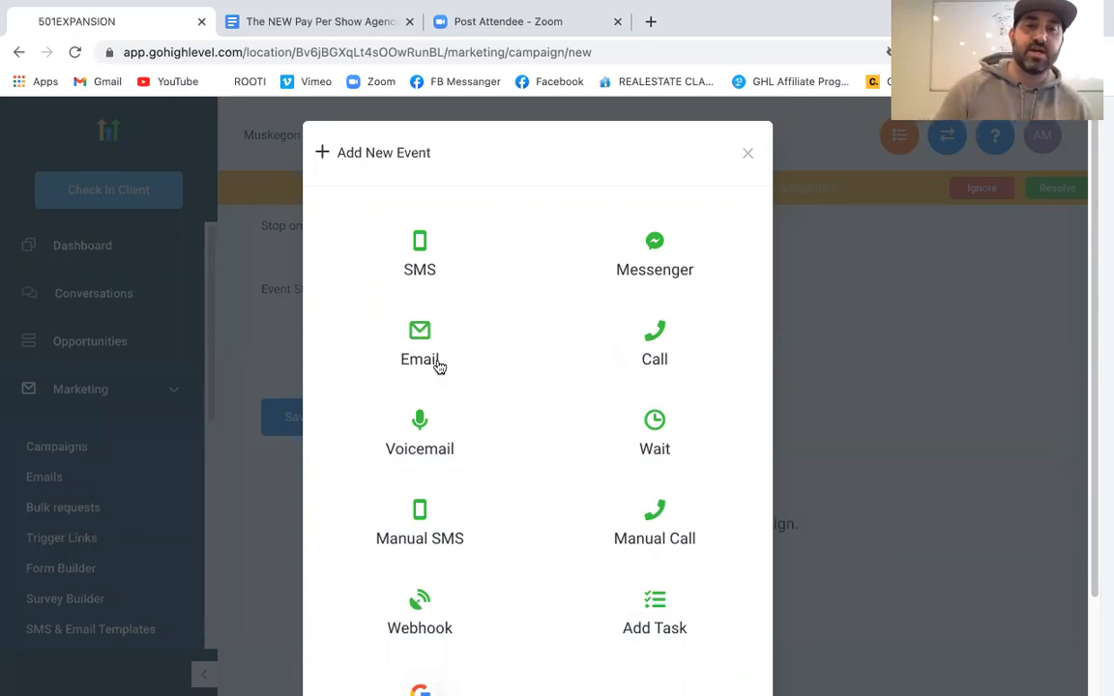
Add an Email event to ZOOM TEST CAPM., leaving the template and message blank
left_click(422, 328)
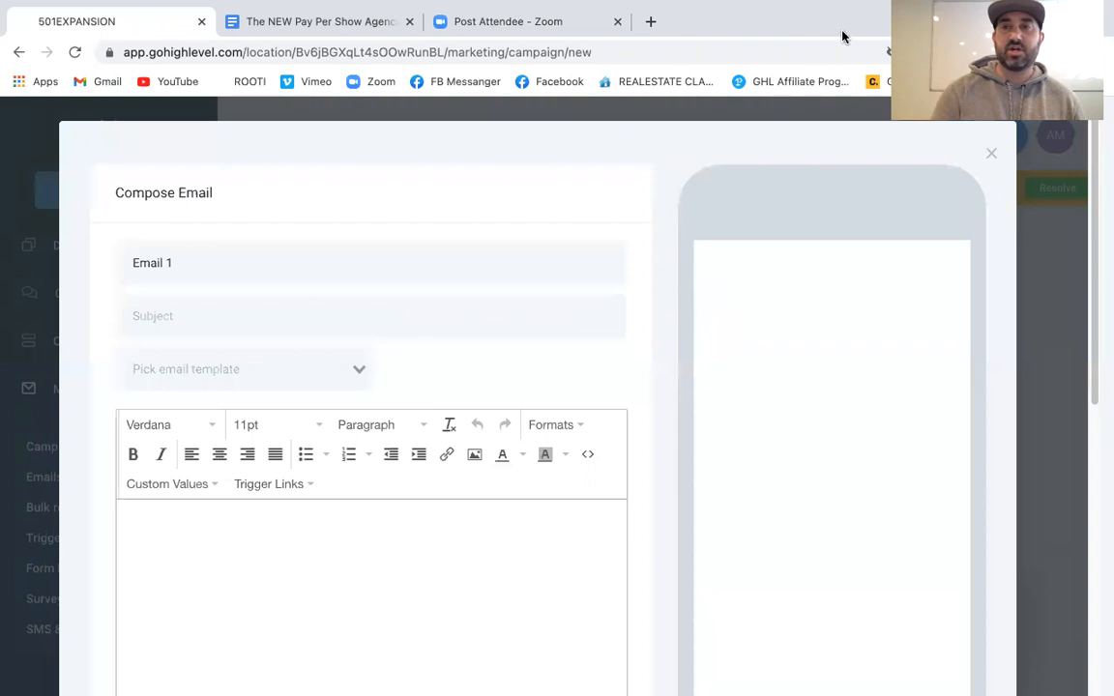
scroll(422, 555, "down", 3)
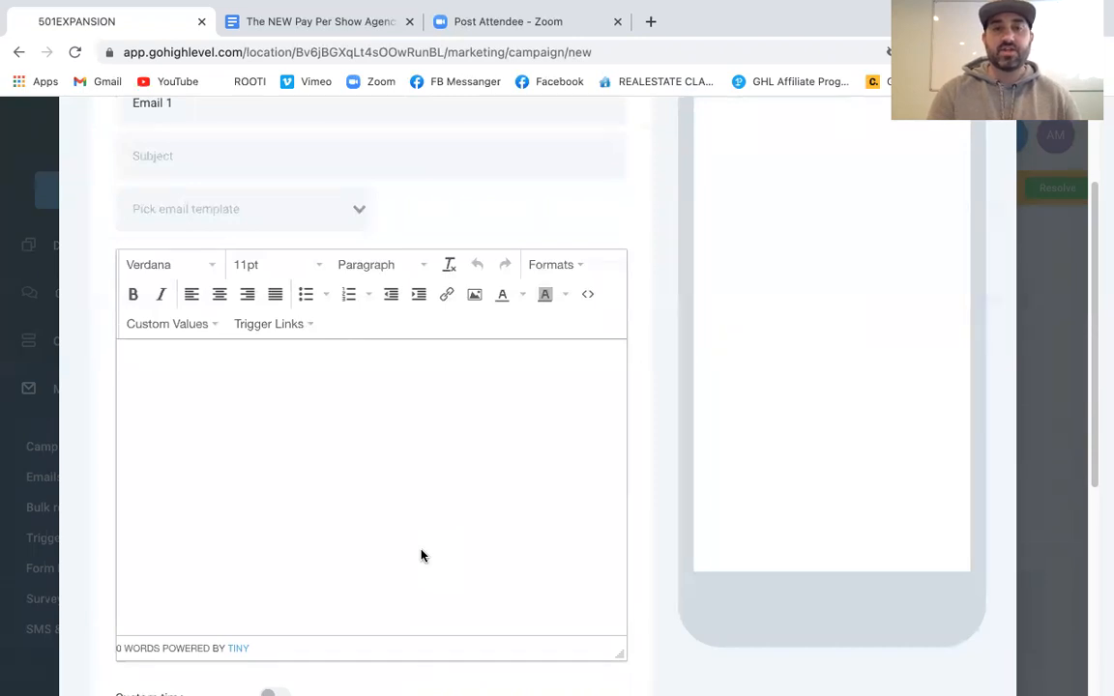
scroll(421, 555, "down", 1)
scroll(422, 555, "up", 2)
left_click(314, 253)
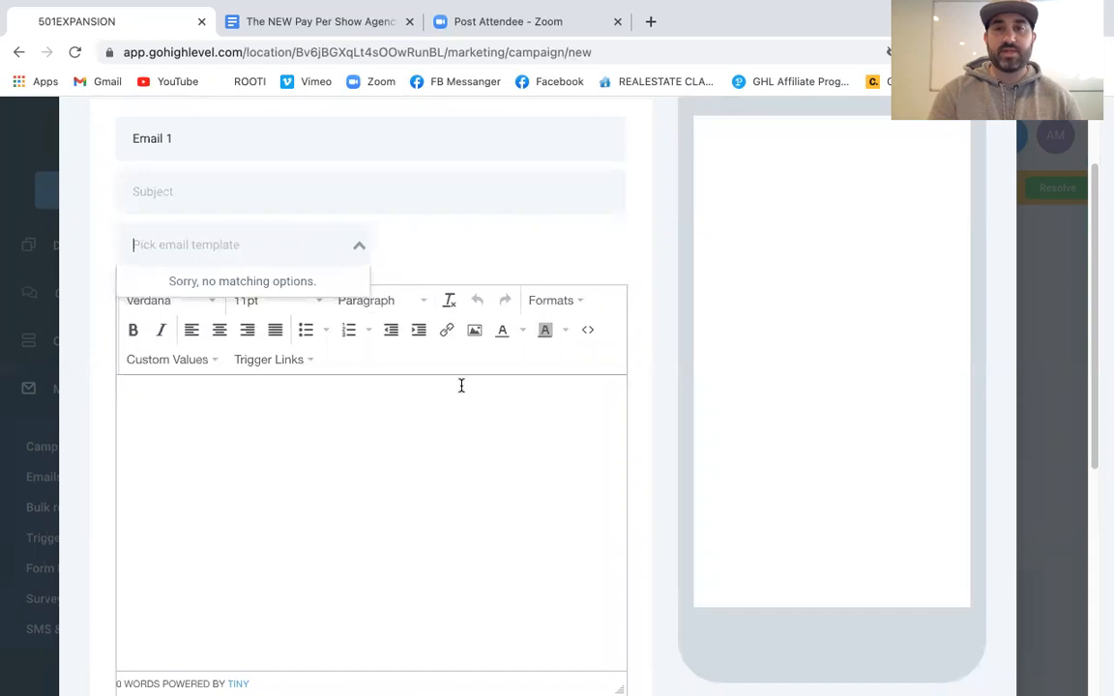
scroll(594, 445, "up", 2)
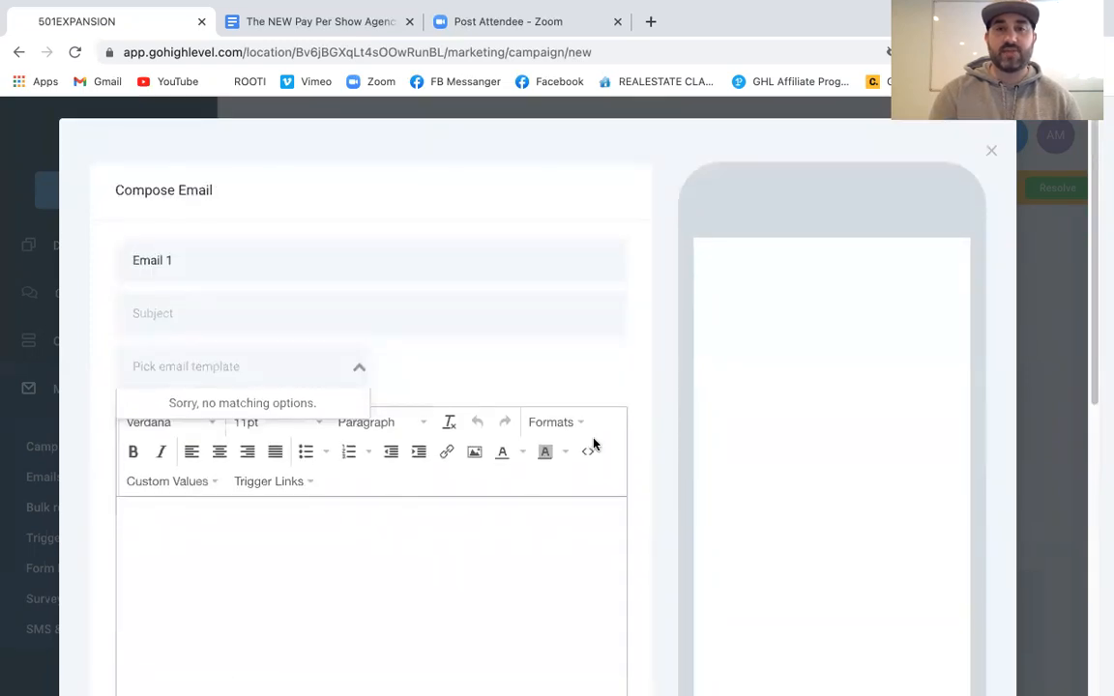
scroll(593, 445, "down", 1)
left_click(501, 448)
scroll(828, 415, "up", 1)
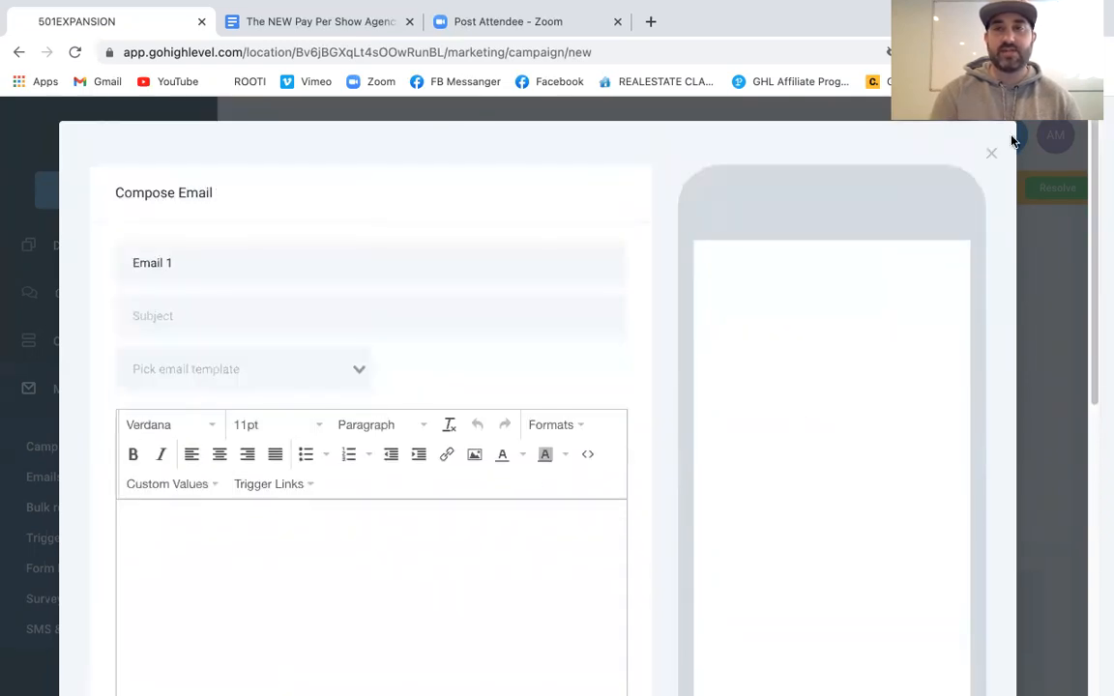
left_click(992, 157)
scroll(473, 552, "down", 3)
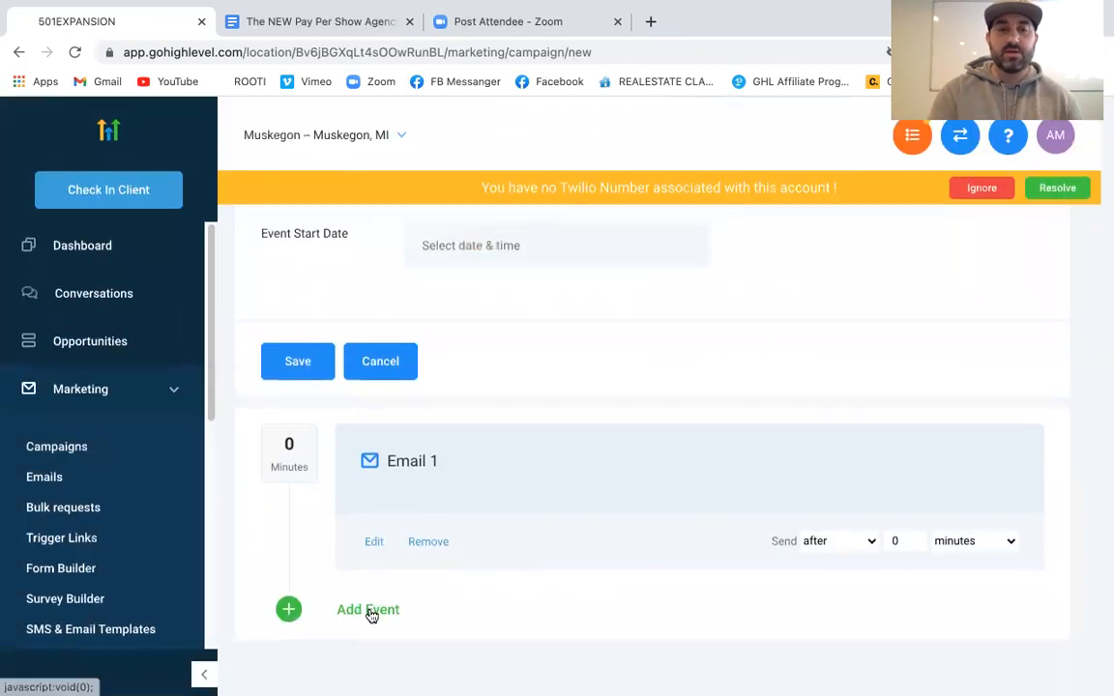
Add an SMS 1 event after Email 1, leaving its message template and text empty
left_click(368, 607)
left_click(407, 252)
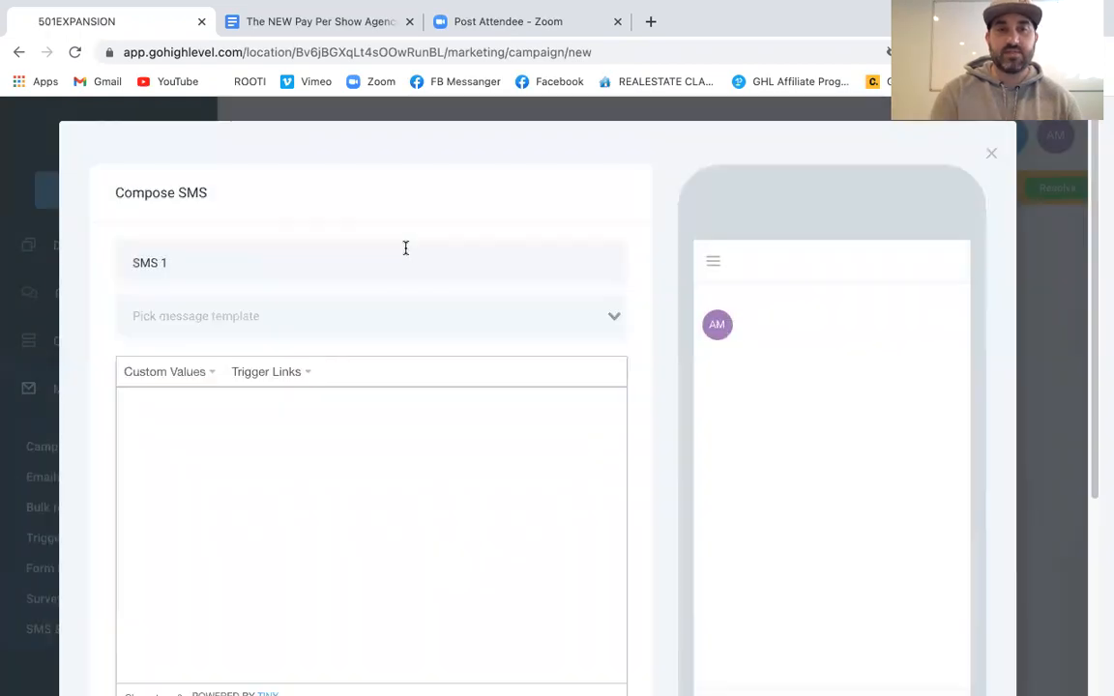
left_click(394, 318)
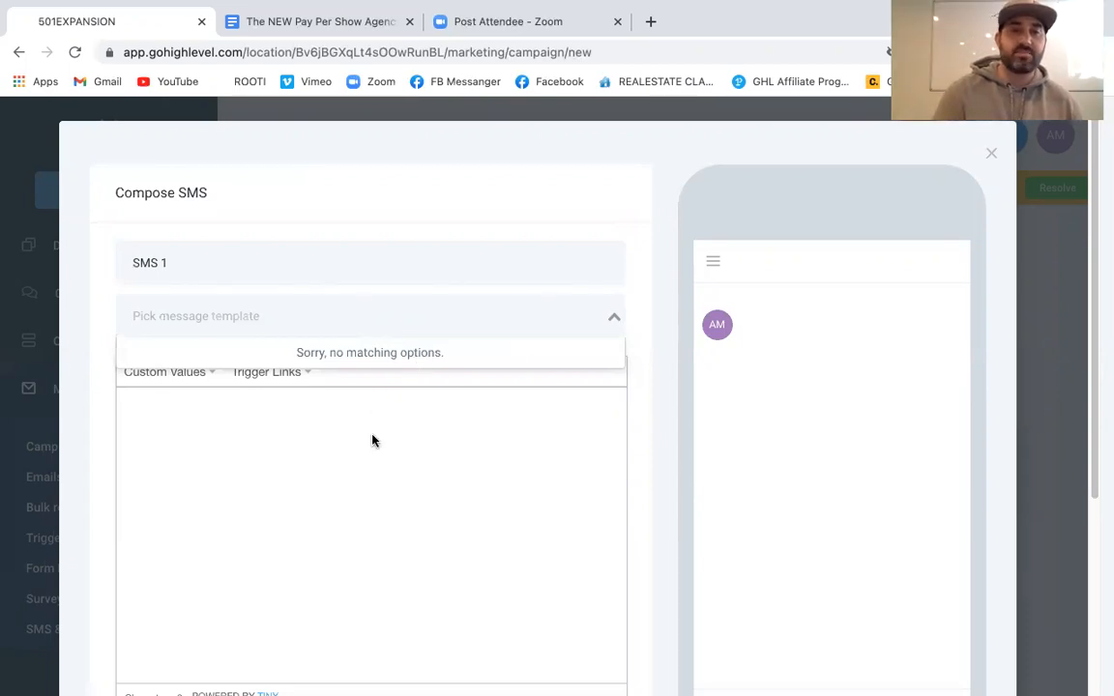
scroll(373, 437, "down", 3)
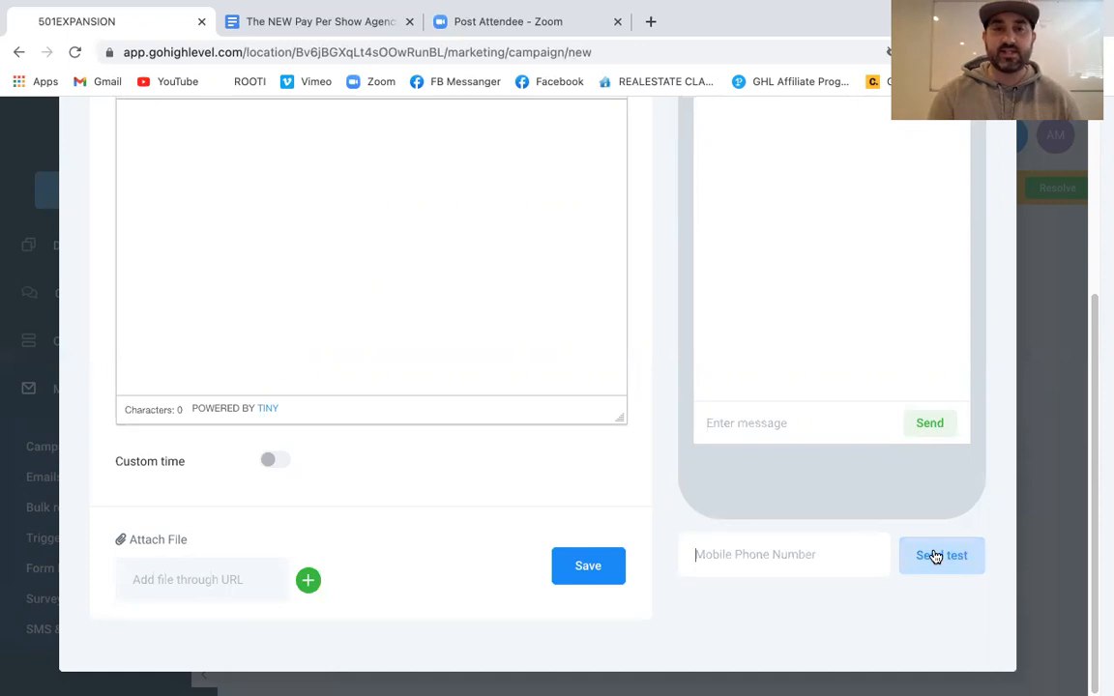
scroll(935, 558, "up", 3)
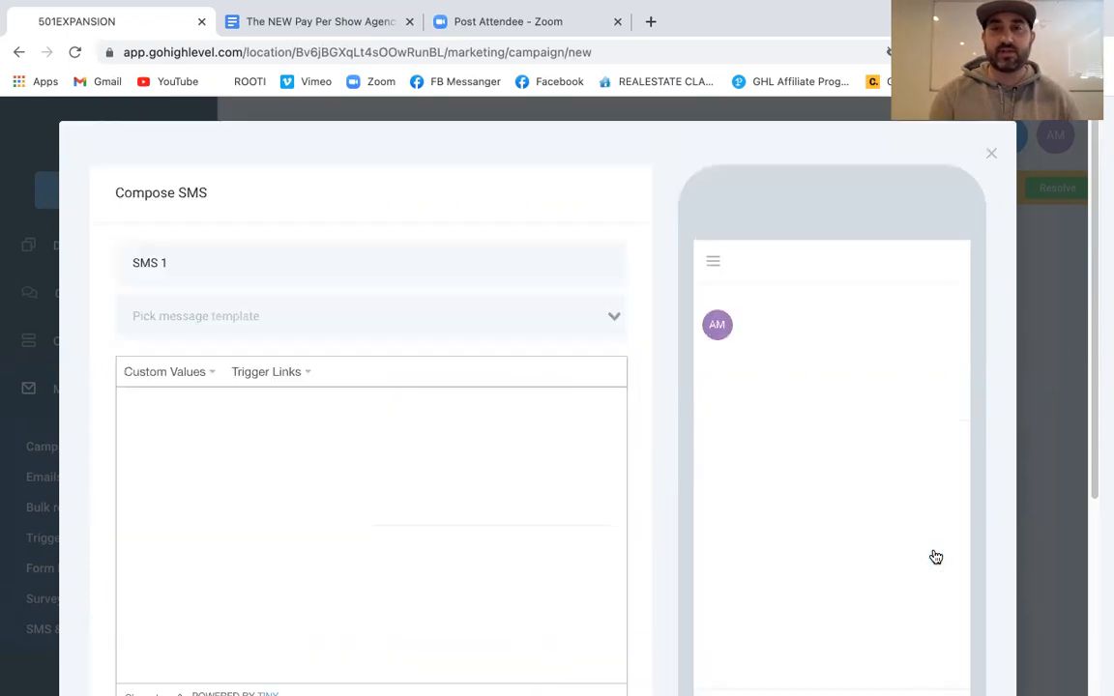
left_click(990, 152)
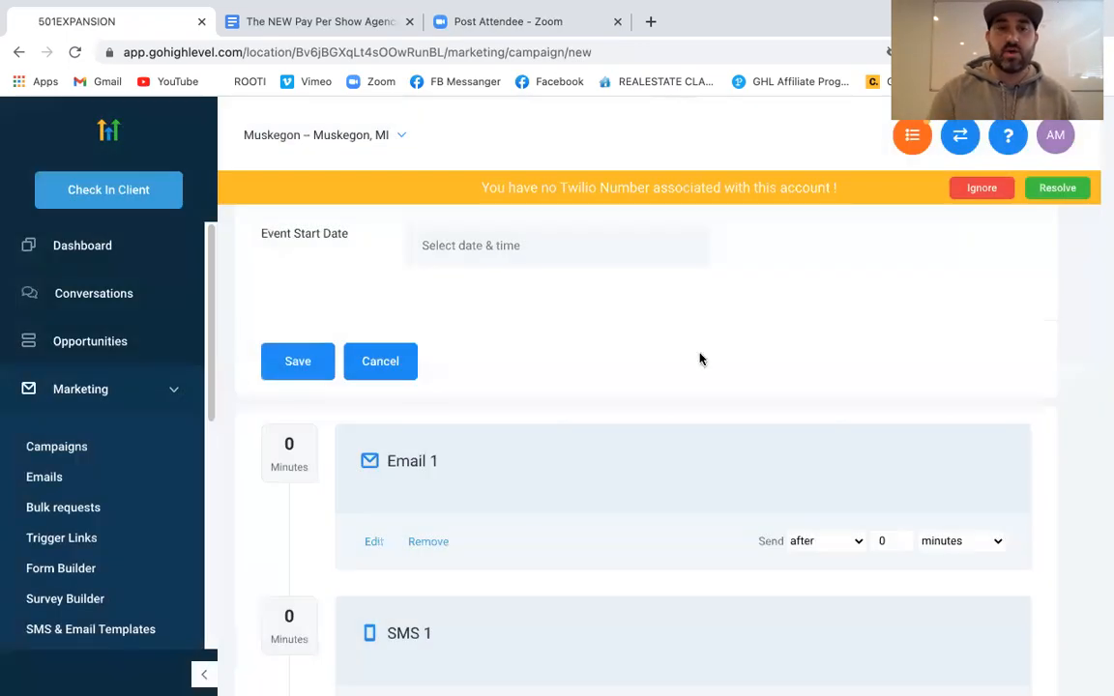
Set Email 1's Send timing to immediately
scroll(696, 358, "up", 2)
scroll(696, 360, "up", 5)
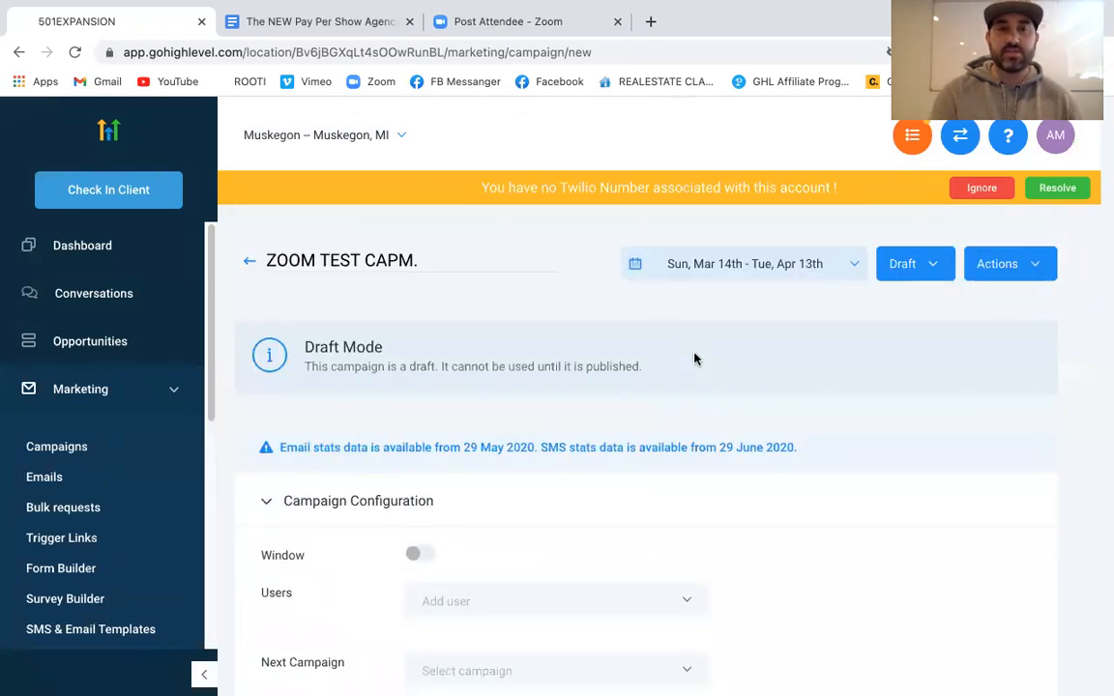
scroll(694, 359, "down", 5)
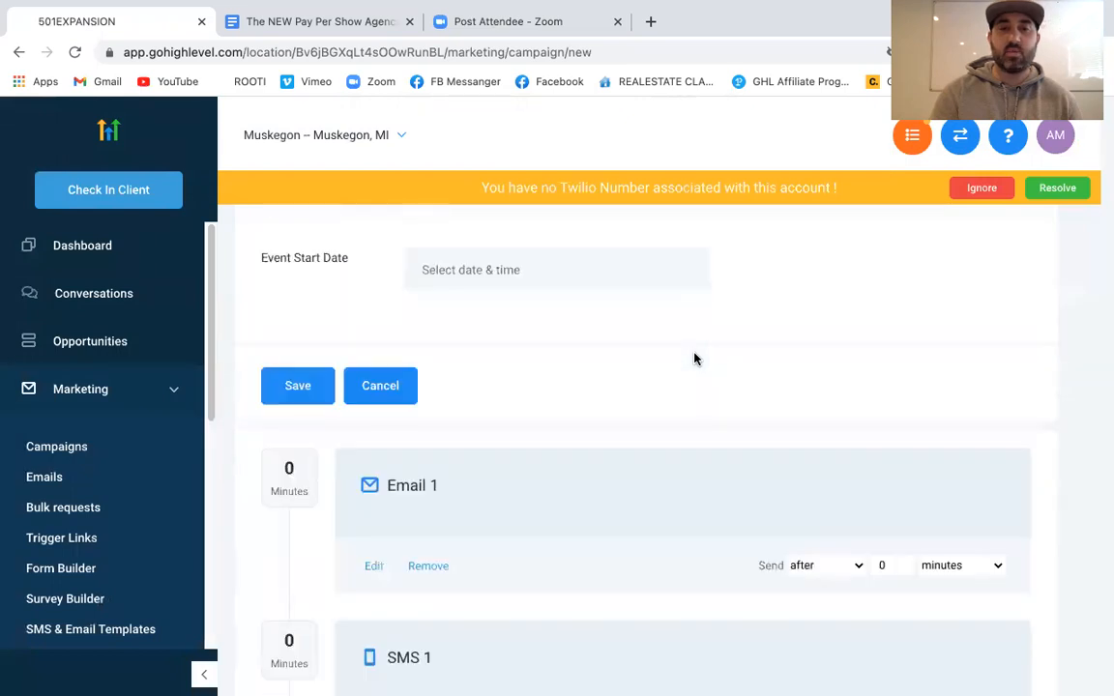
scroll(694, 359, "down", 1)
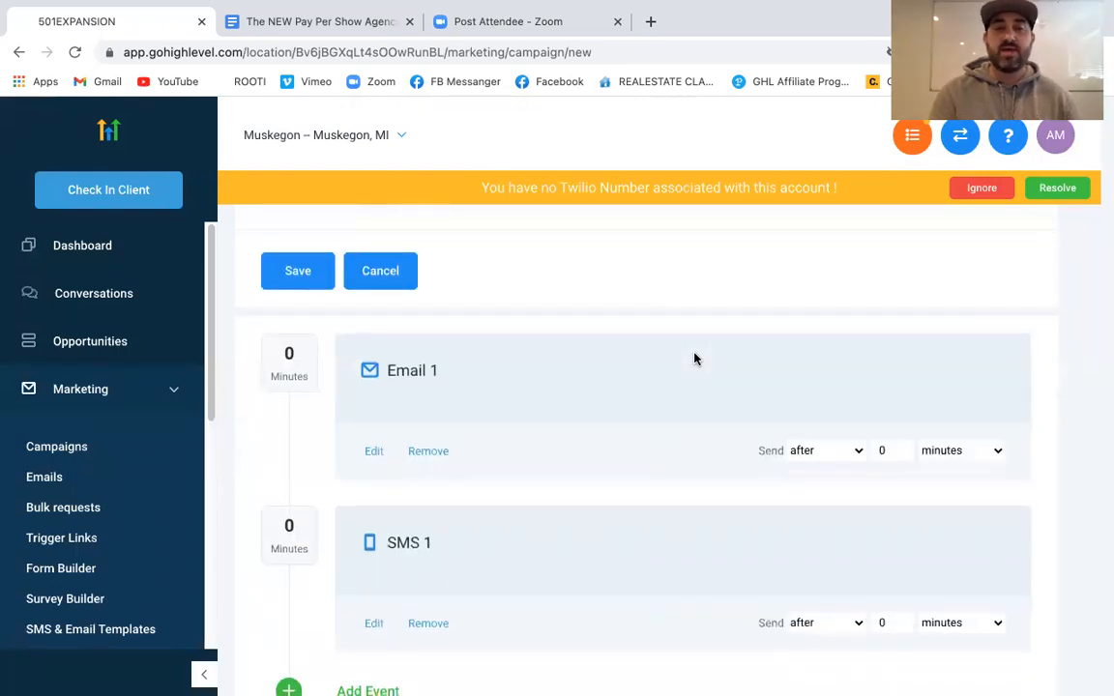
scroll(694, 359, "down", 1)
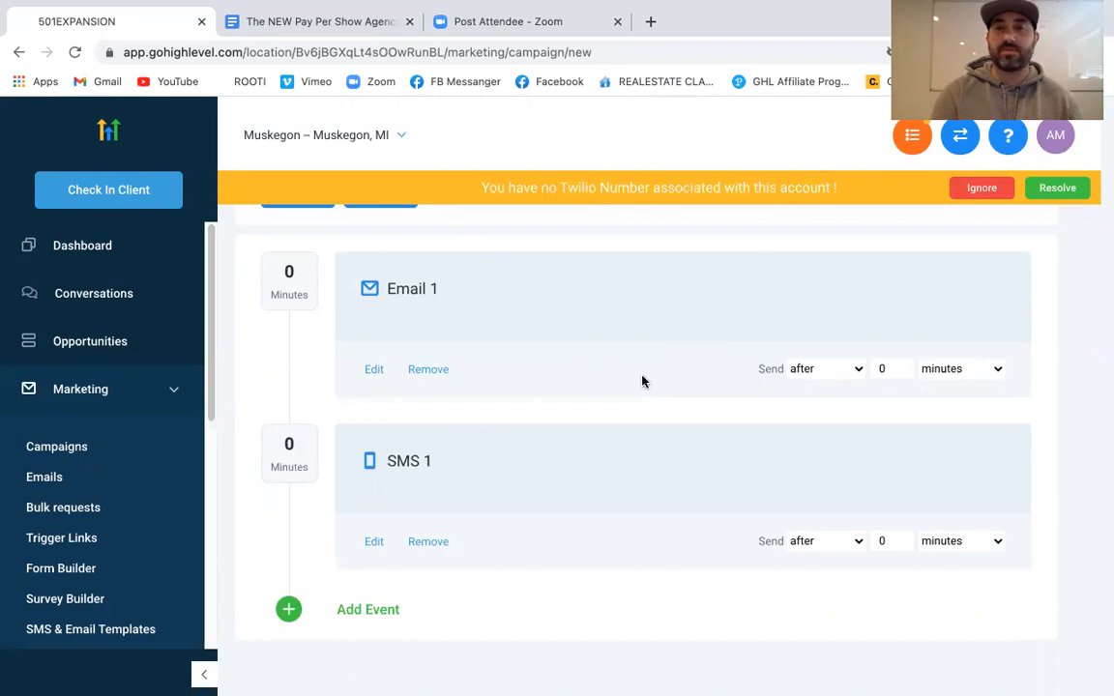
left_click(843, 369)
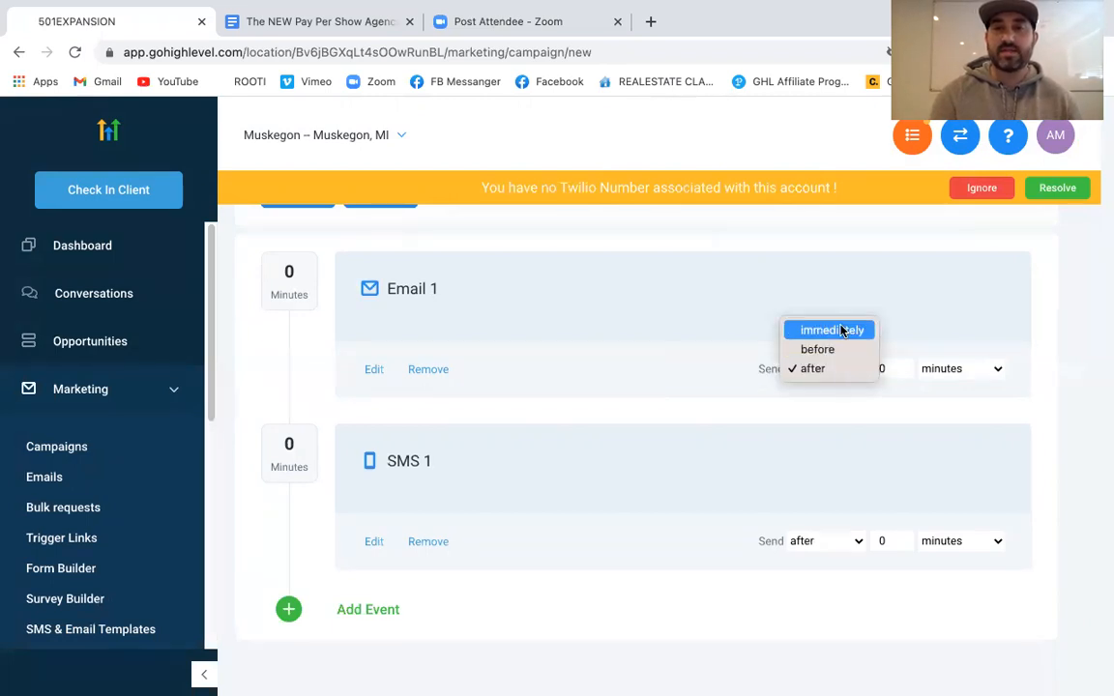
left_click(849, 326)
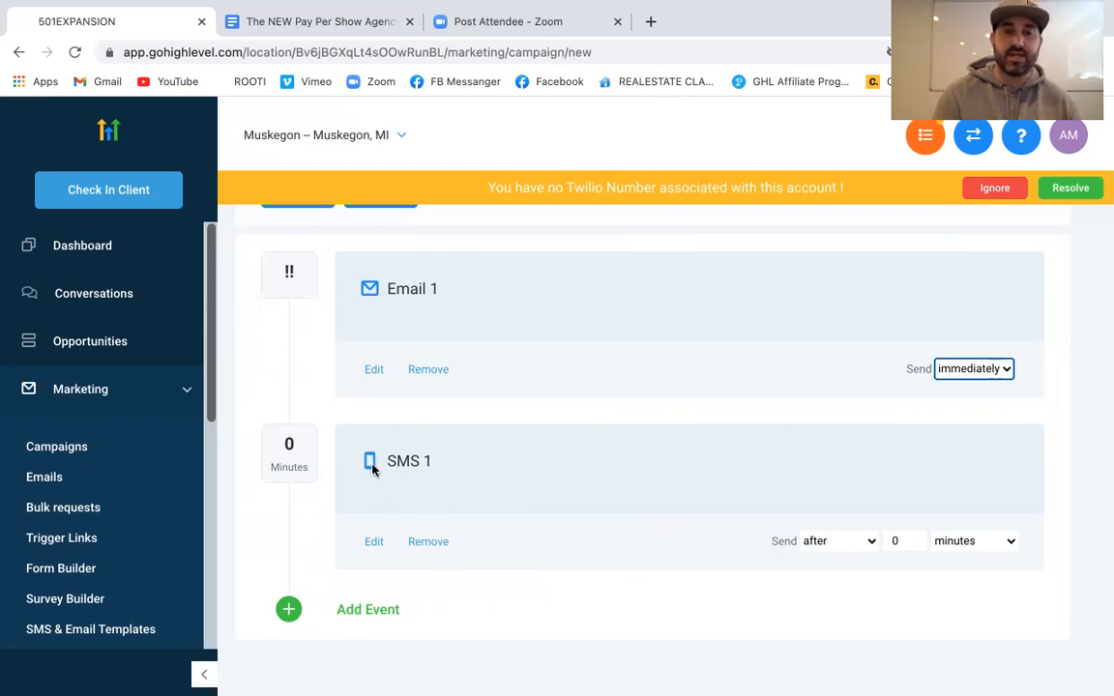
Set SMS 1's delay to 1 day after Email 1
left_click(895, 539)
key("BackSpace")
type("1")
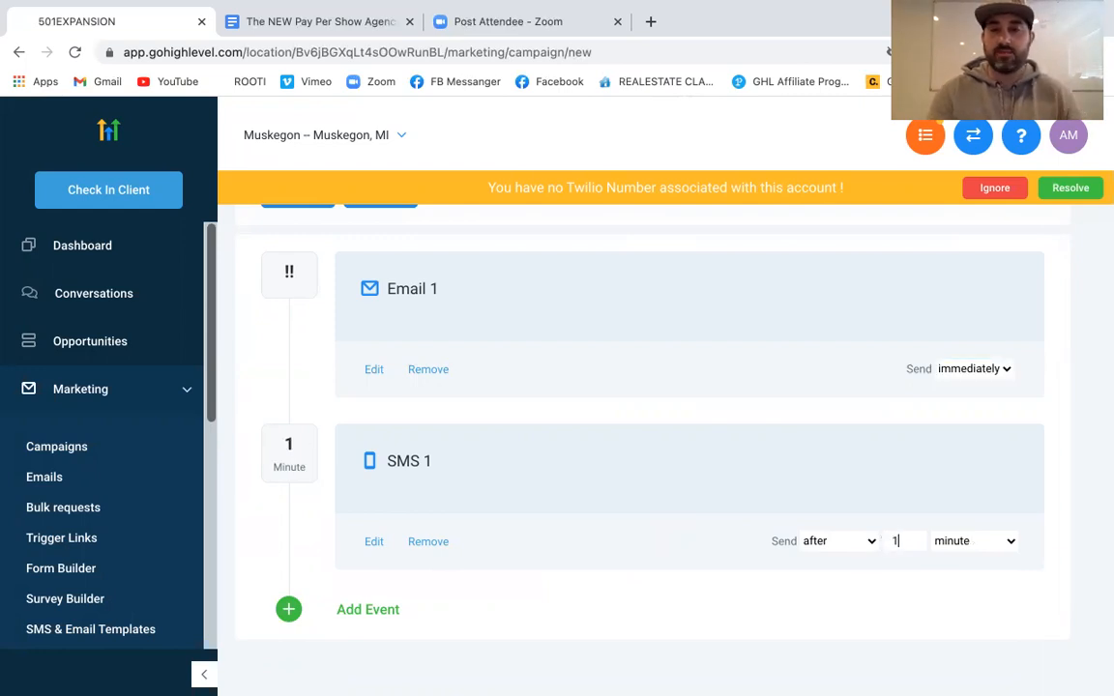
left_click(952, 541)
left_click(953, 580)
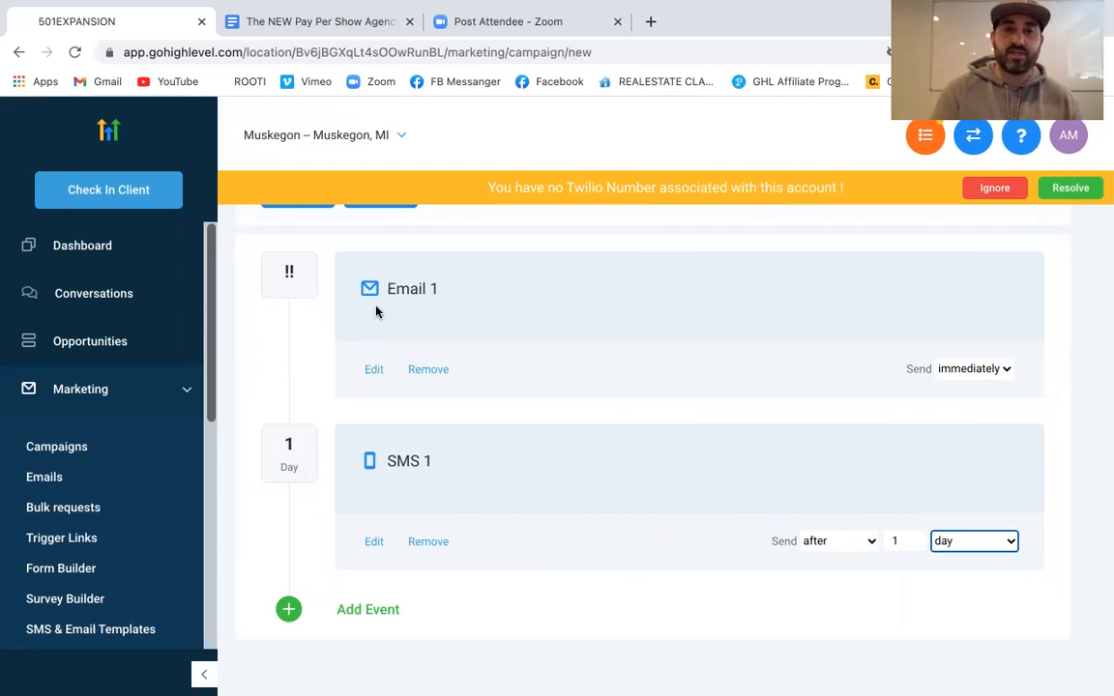
scroll(449, 426, "down", 2)
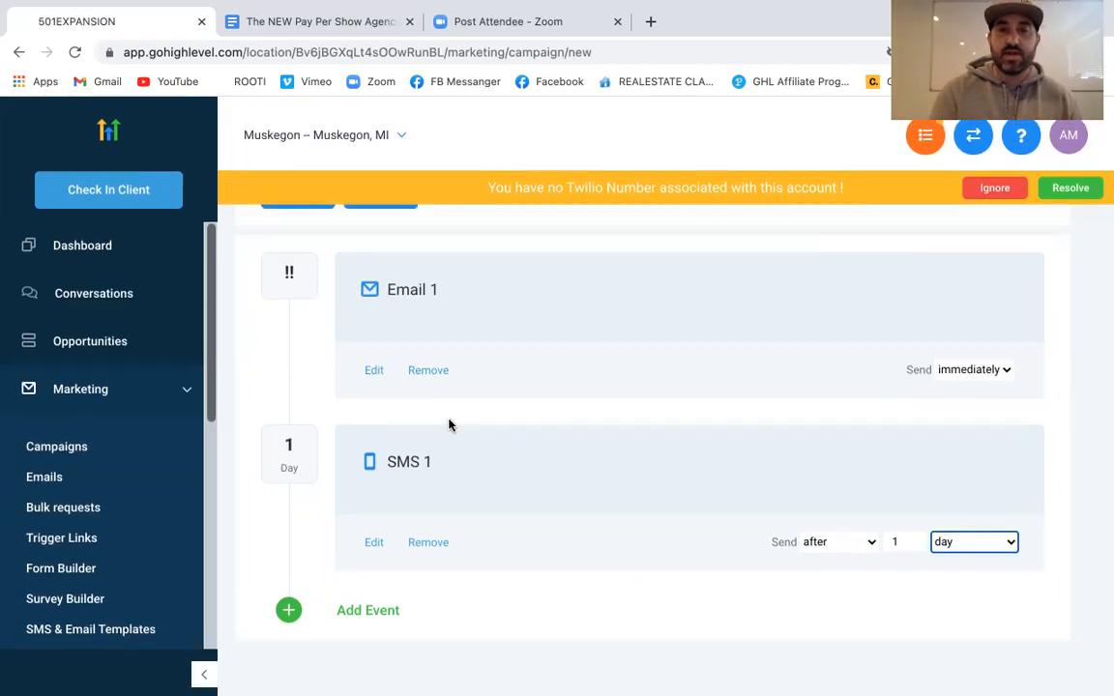
scroll(449, 426, "up", 10)
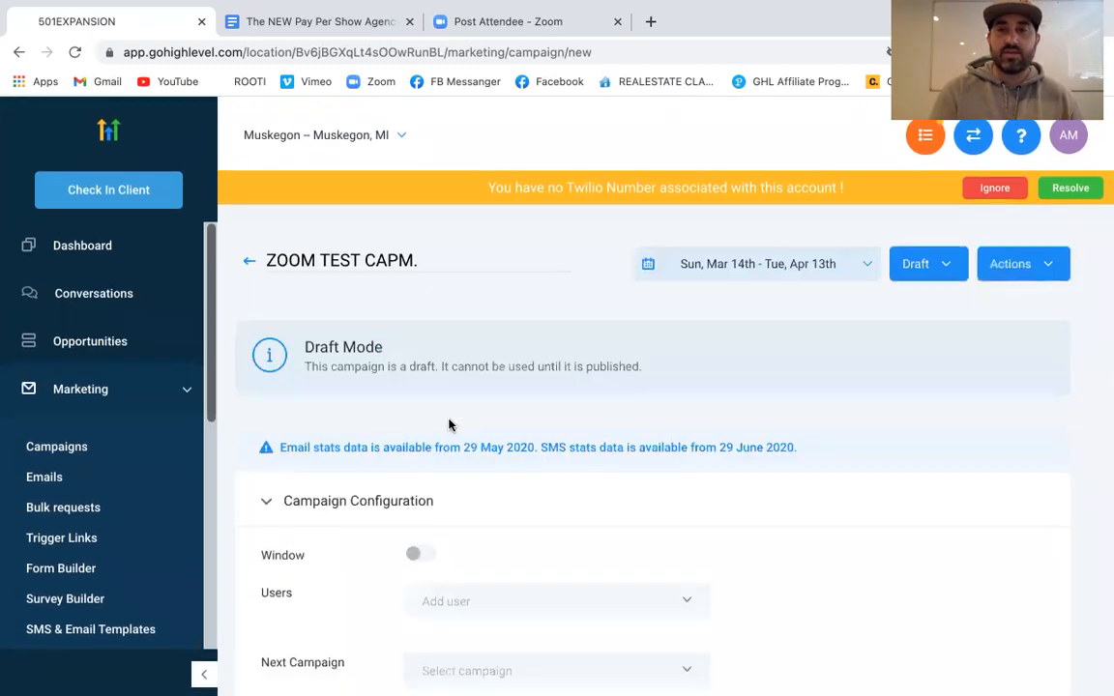
left_click(992, 184)
scroll(906, 360, "down", 1)
scroll(906, 360, "down", 5)
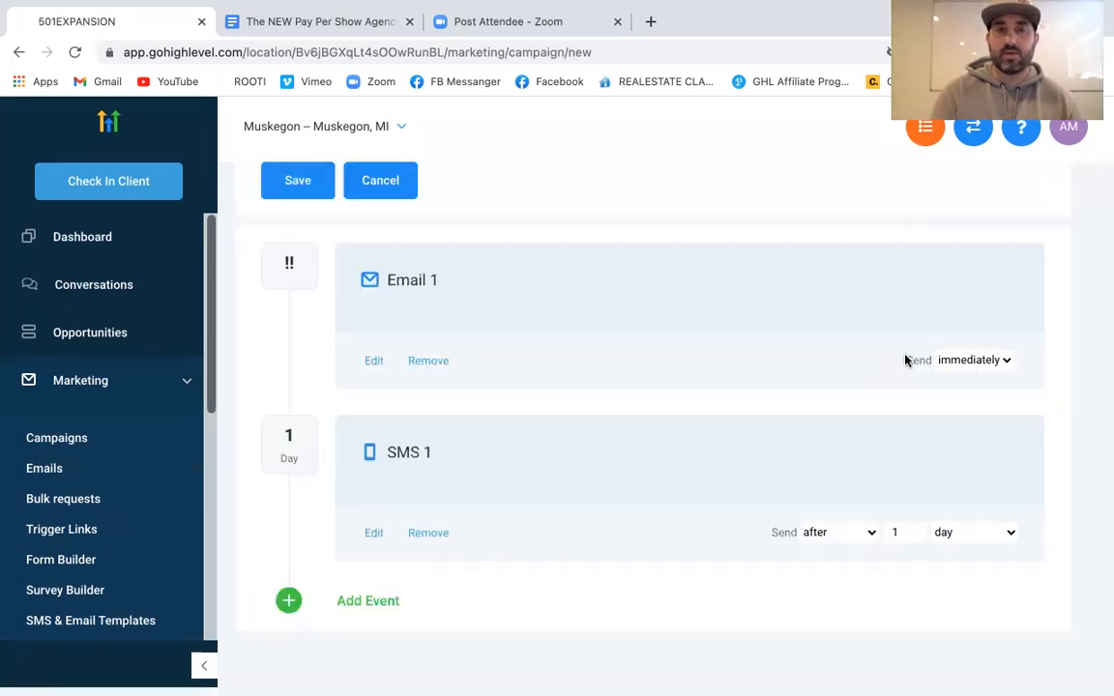
scroll(906, 360, "up", 3)
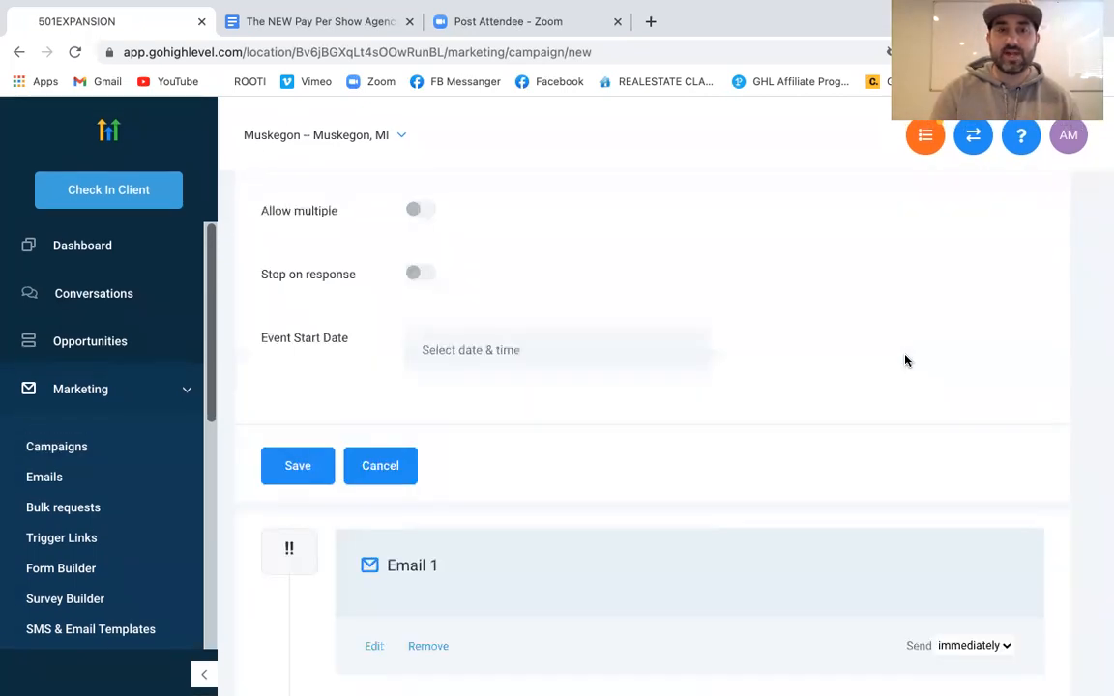
left_click(317, 464)
scroll(314, 461, "up", 2)
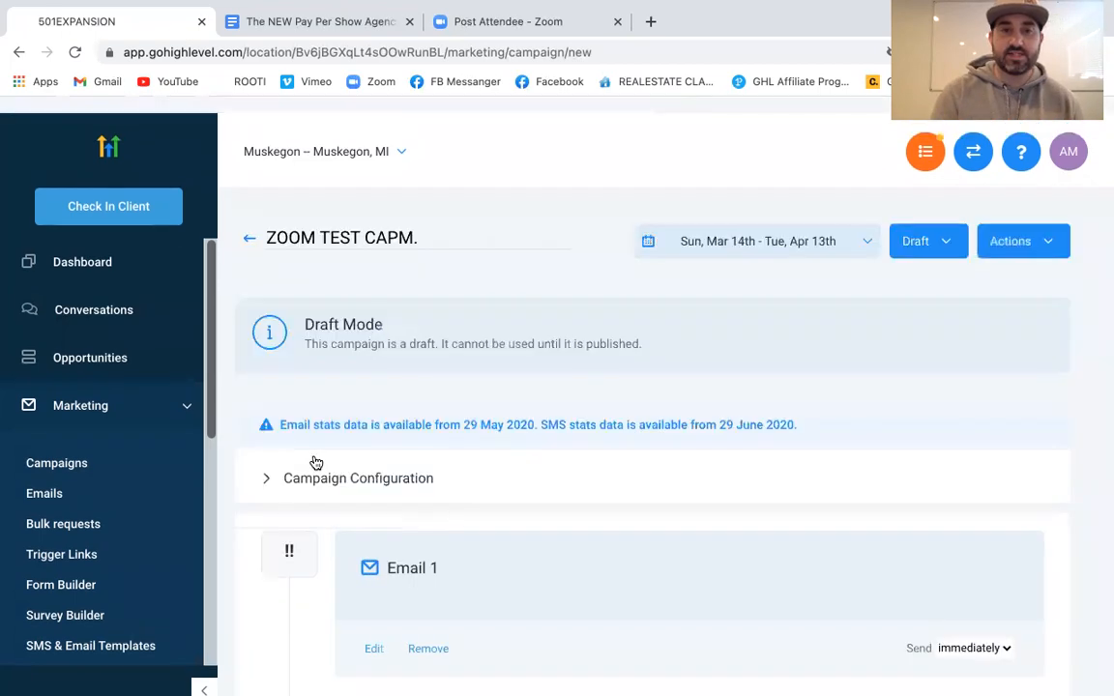
left_click(340, 473)
scroll(331, 537, "down", 6)
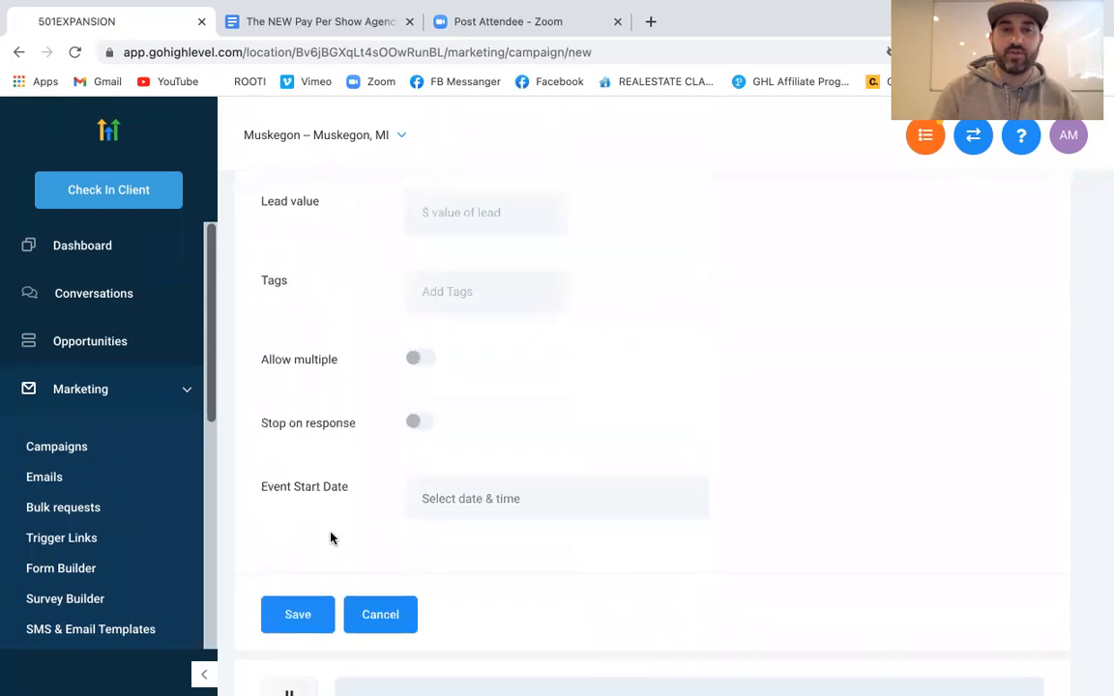
scroll(331, 538, "up", 5)
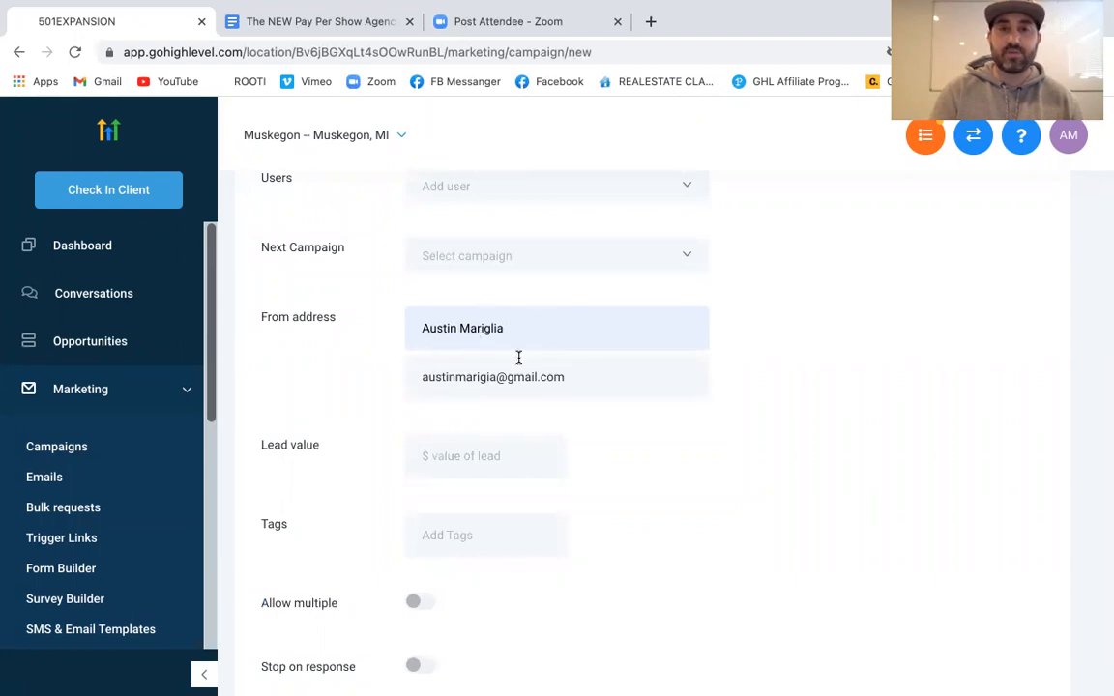
scroll(517, 357, "down", 10)
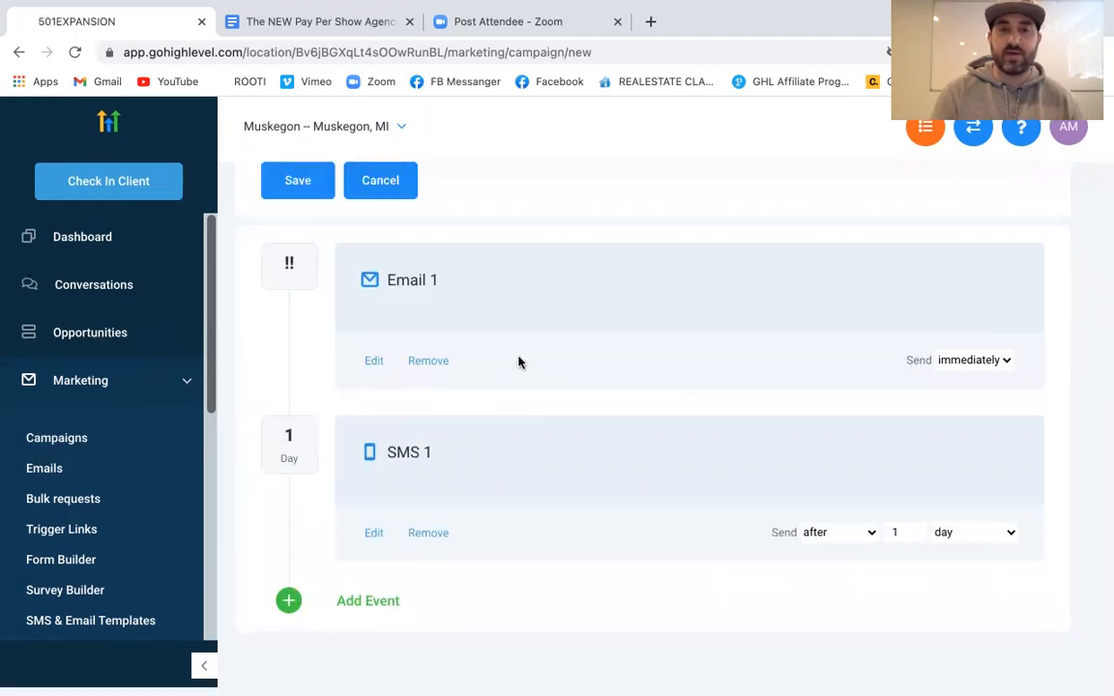
scroll(518, 362, "up", 15)
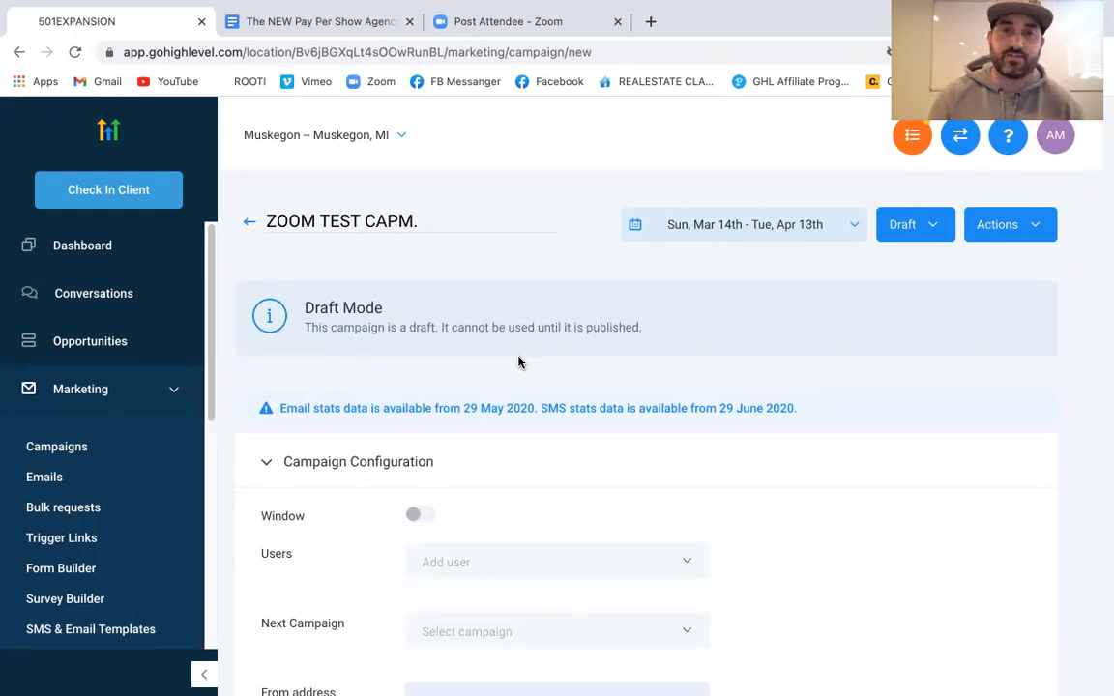
scroll(519, 362, "down", 2)
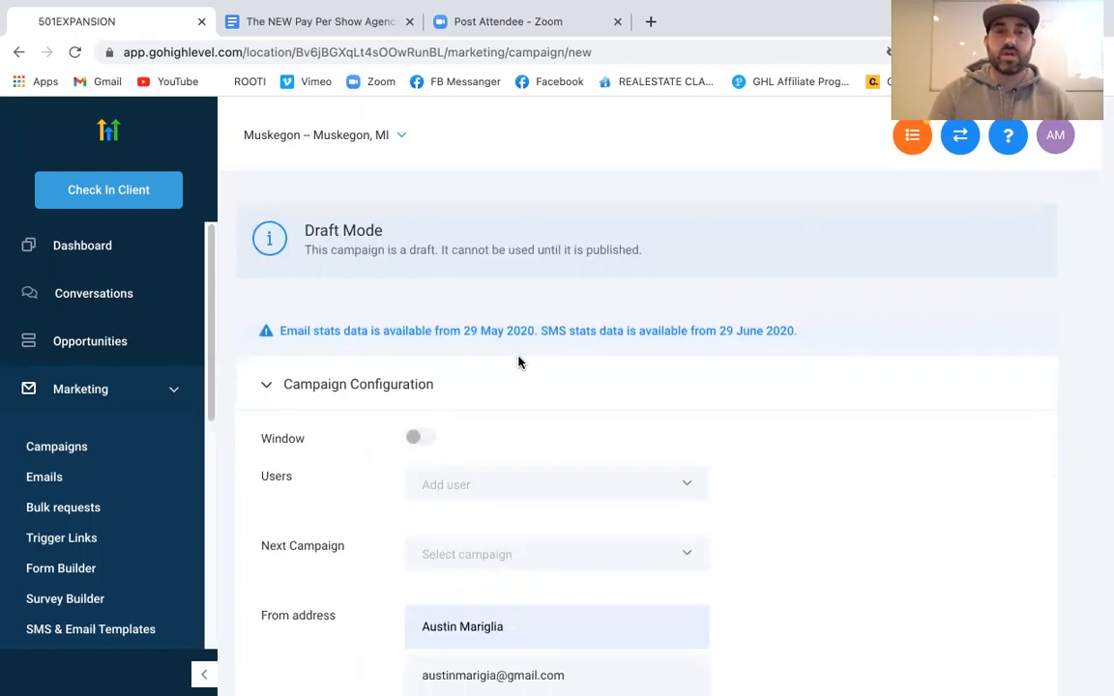
scroll(655, 396, "down", 2)
scroll(657, 396, "down", 8)
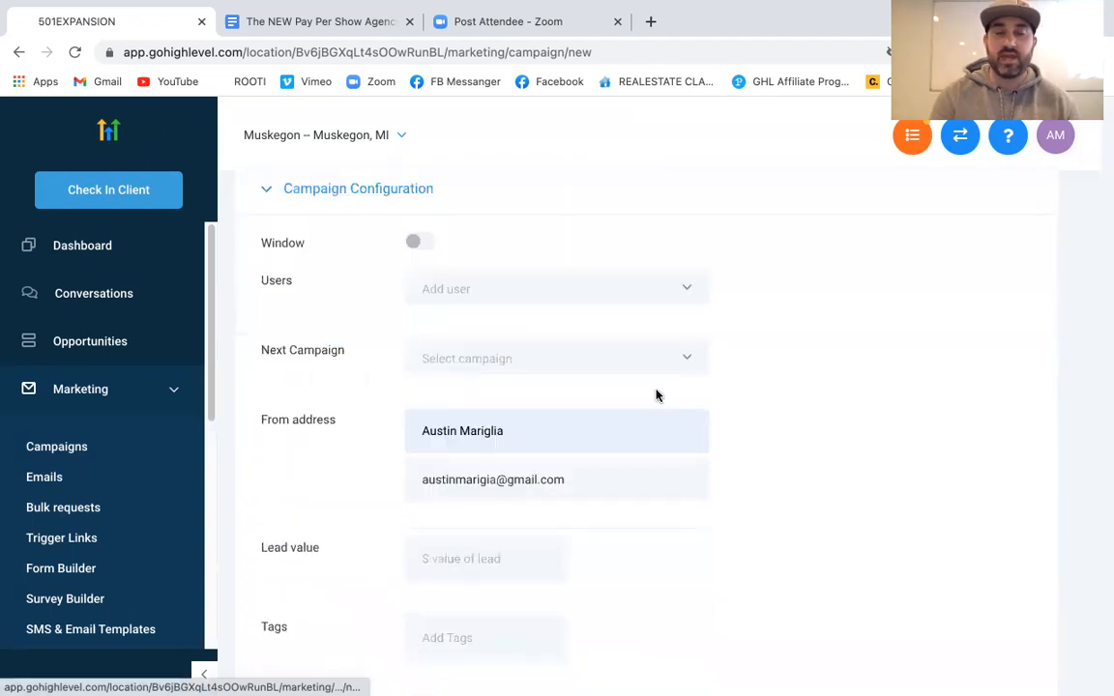
scroll(655, 395, "down", 5)
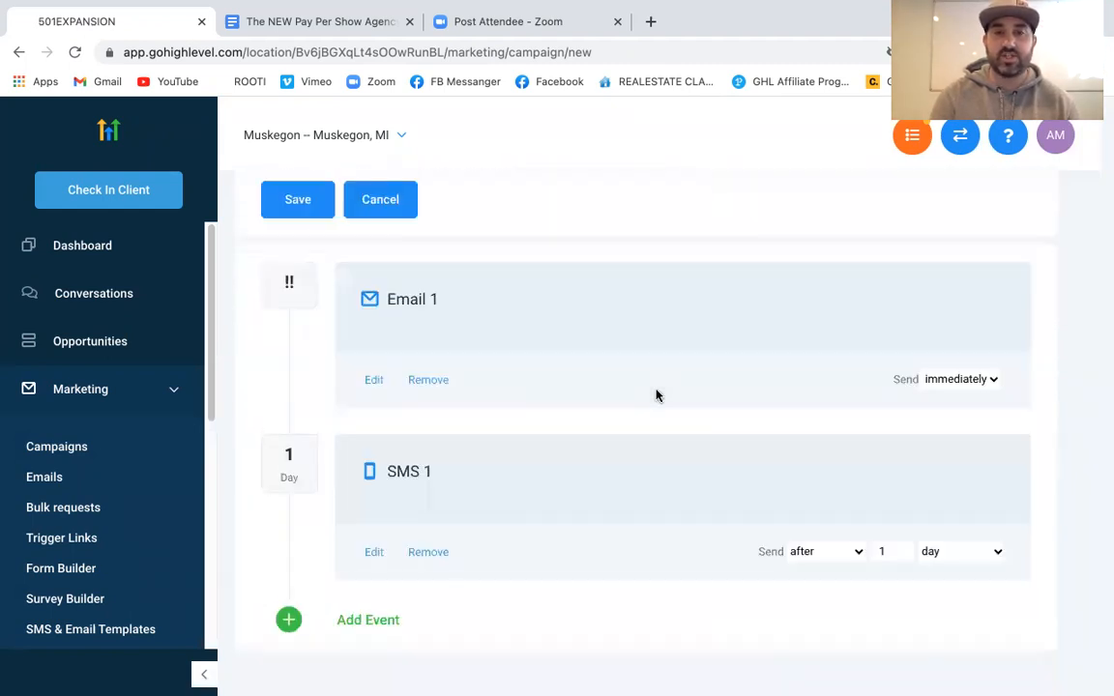
scroll(655, 395, "up", 15)
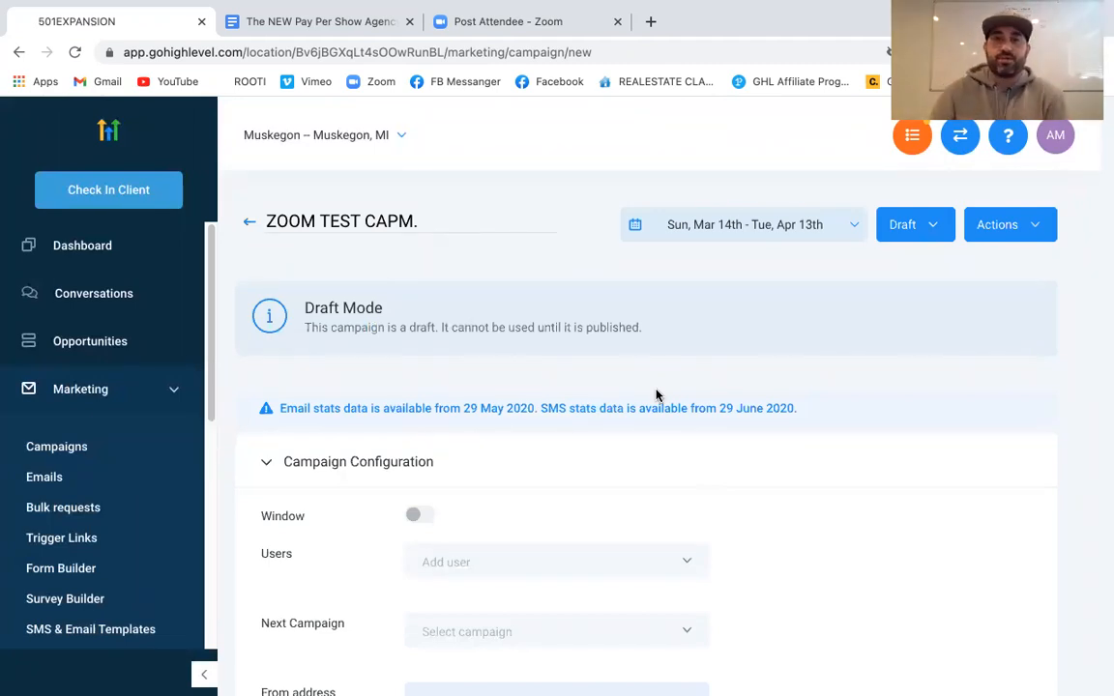
Switch the ZOOM TEST CAPM. campaign from Draft to Published, then collapse the Marketing sidebar section
left_click(934, 228)
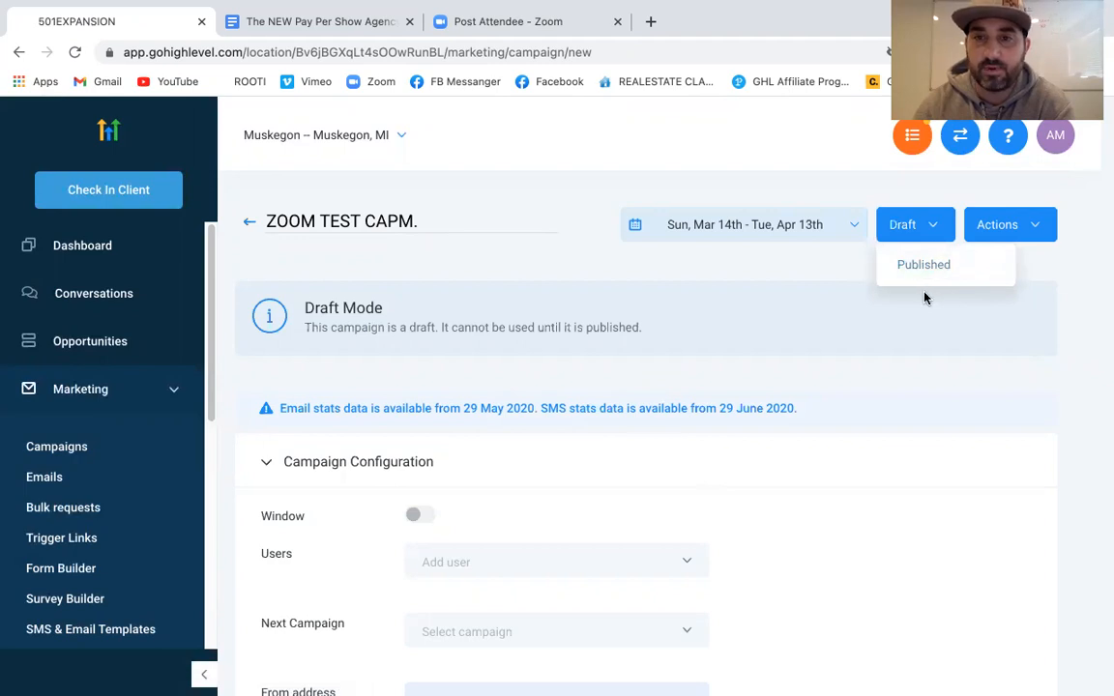
left_click(926, 270)
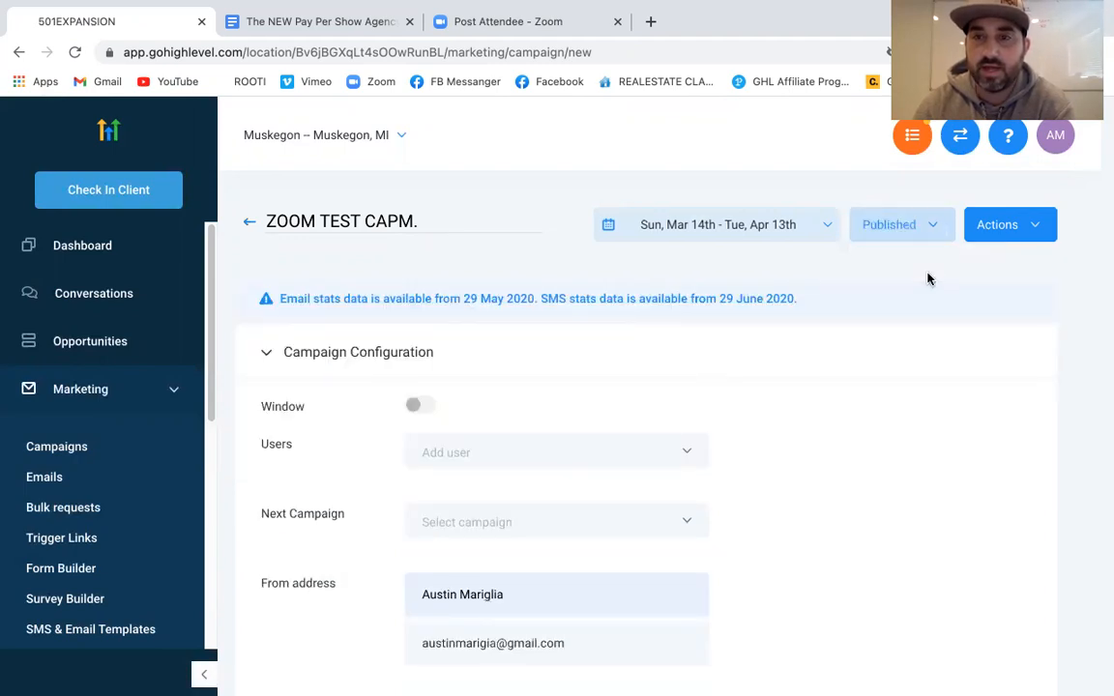
left_click(1032, 230)
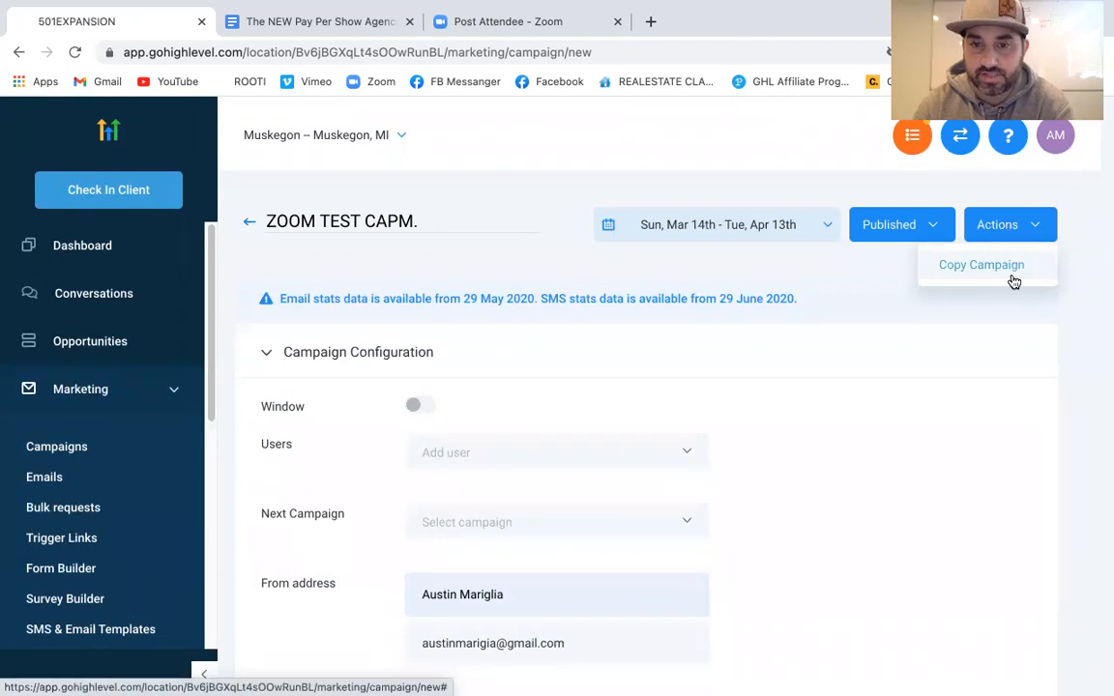
left_click(887, 305)
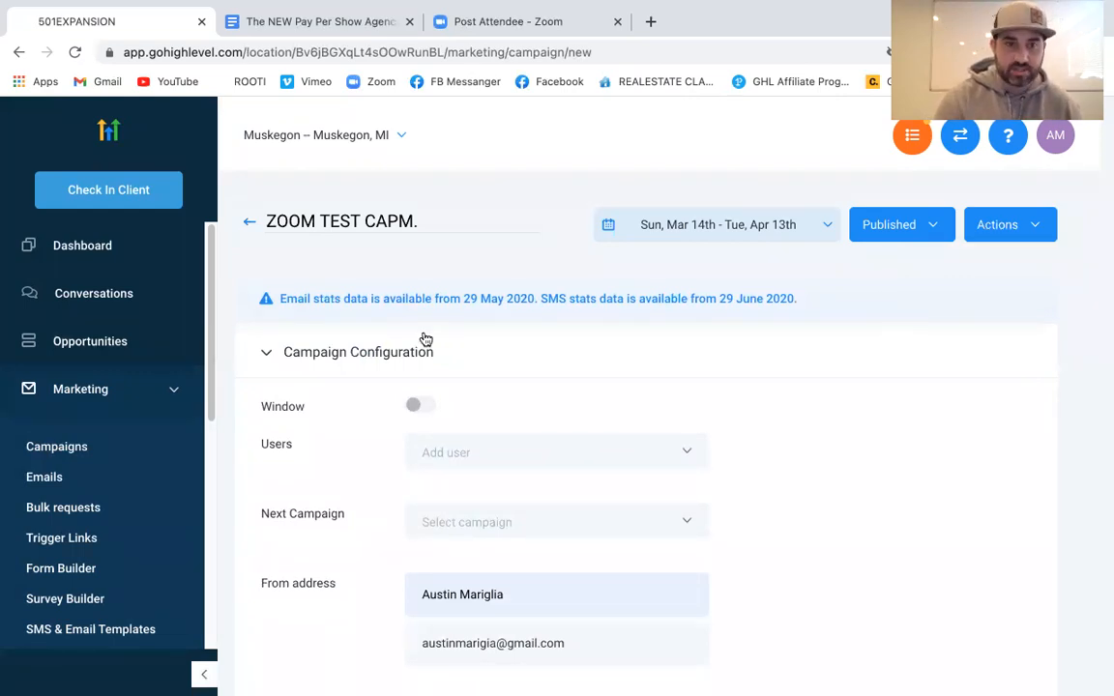
left_click(177, 392)
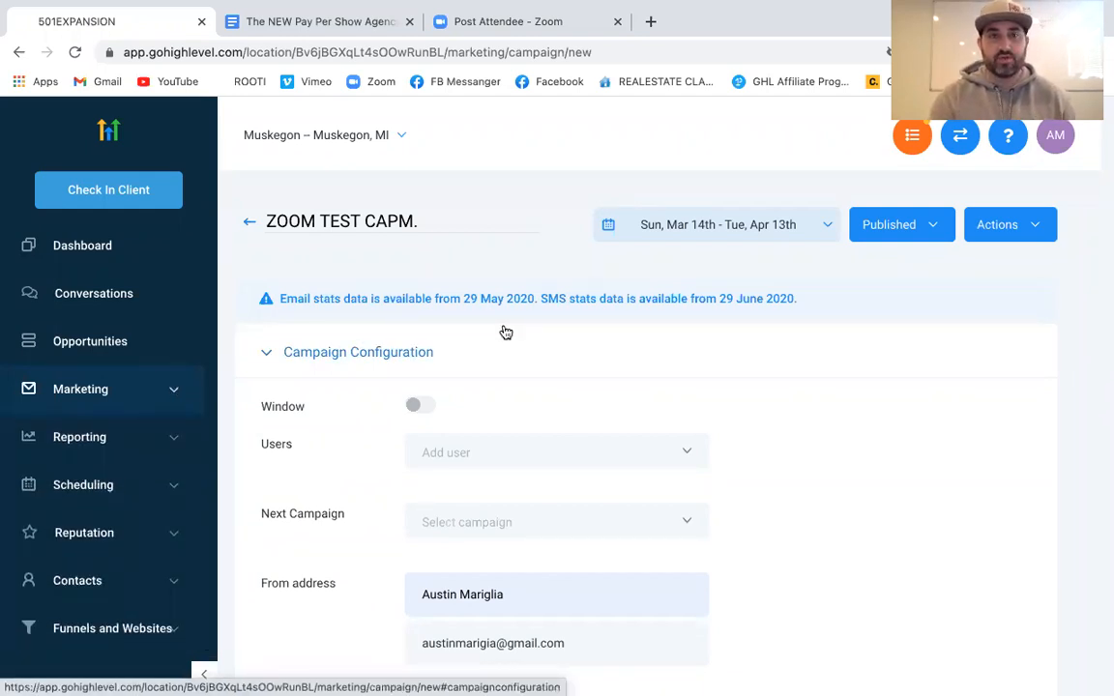
scroll(124, 263, "down", 2)
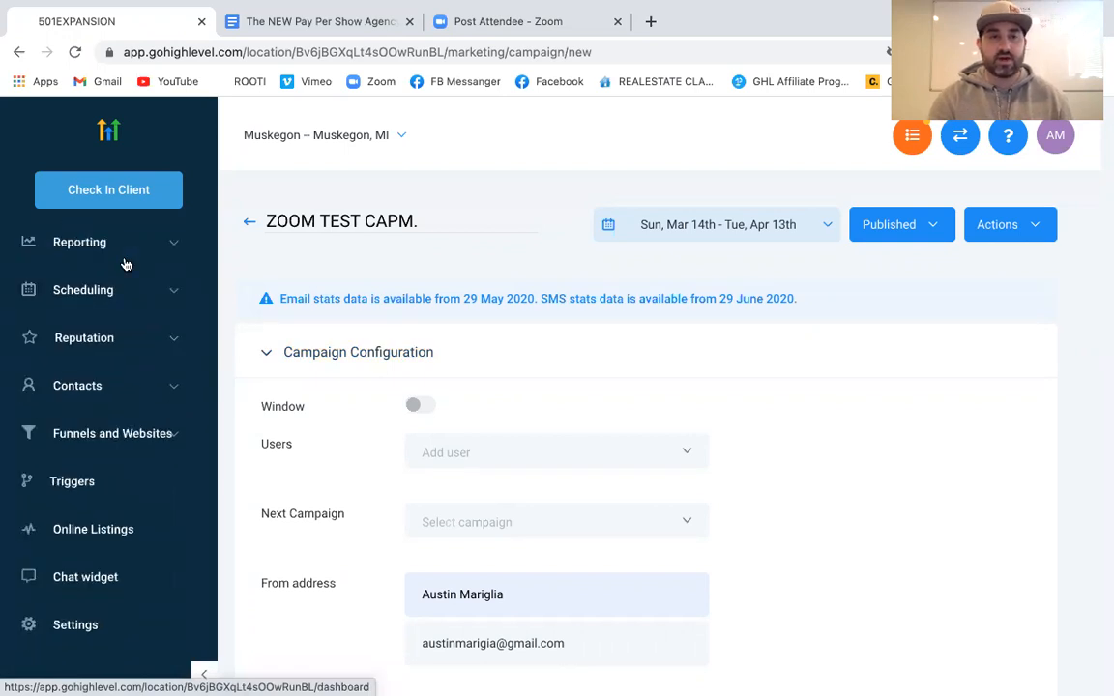
In Settings > Pipelines, review the Example Lead Pipeline's stages without saving any edits
left_click(86, 626)
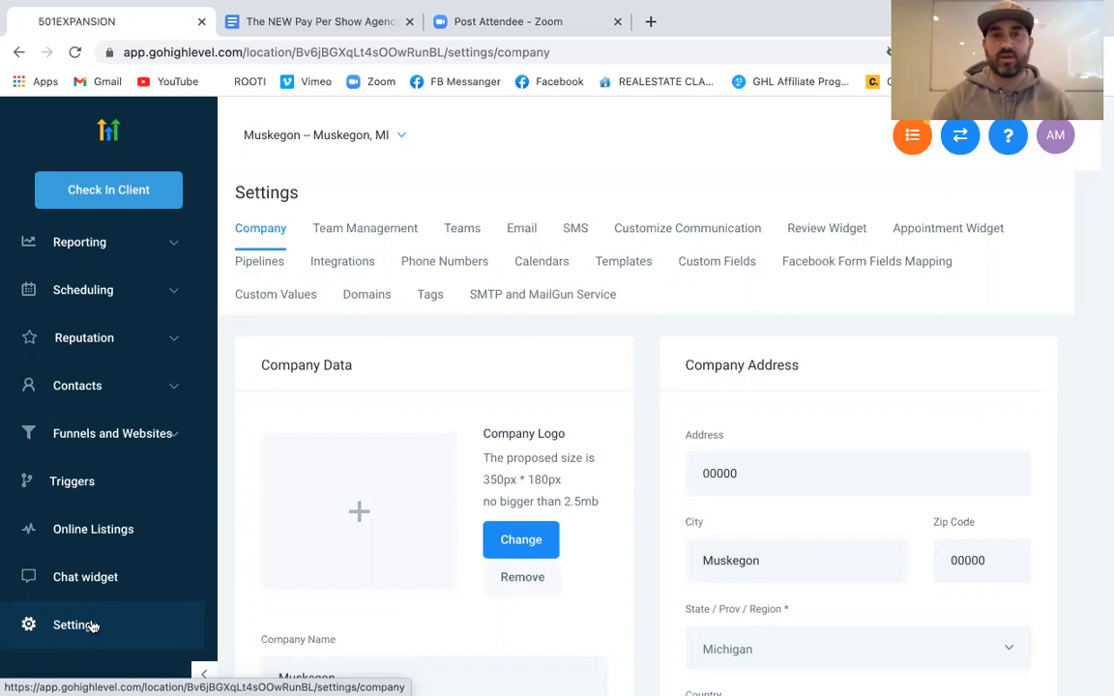
left_click(259, 263)
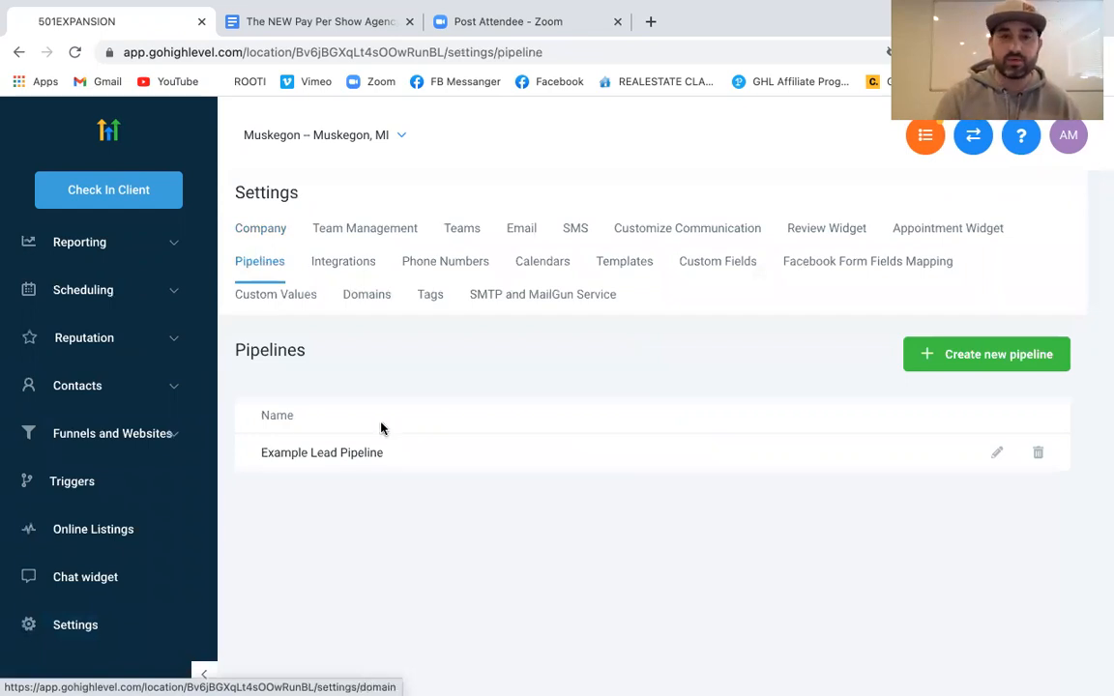
left_click(998, 453)
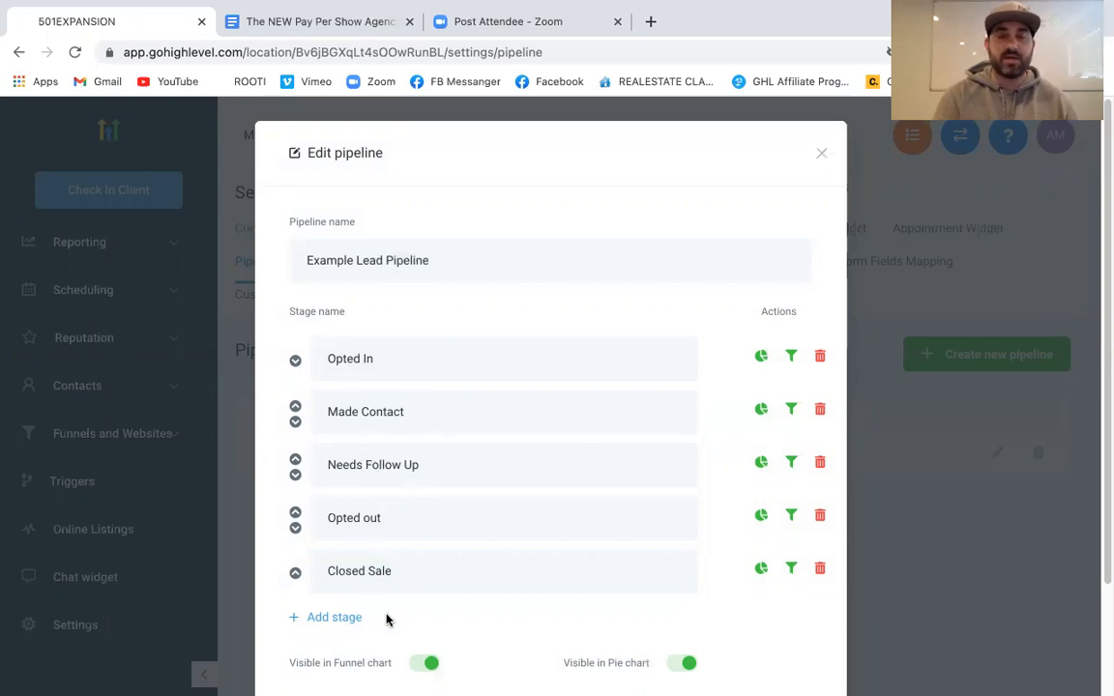
scroll(381, 574, "down", 3)
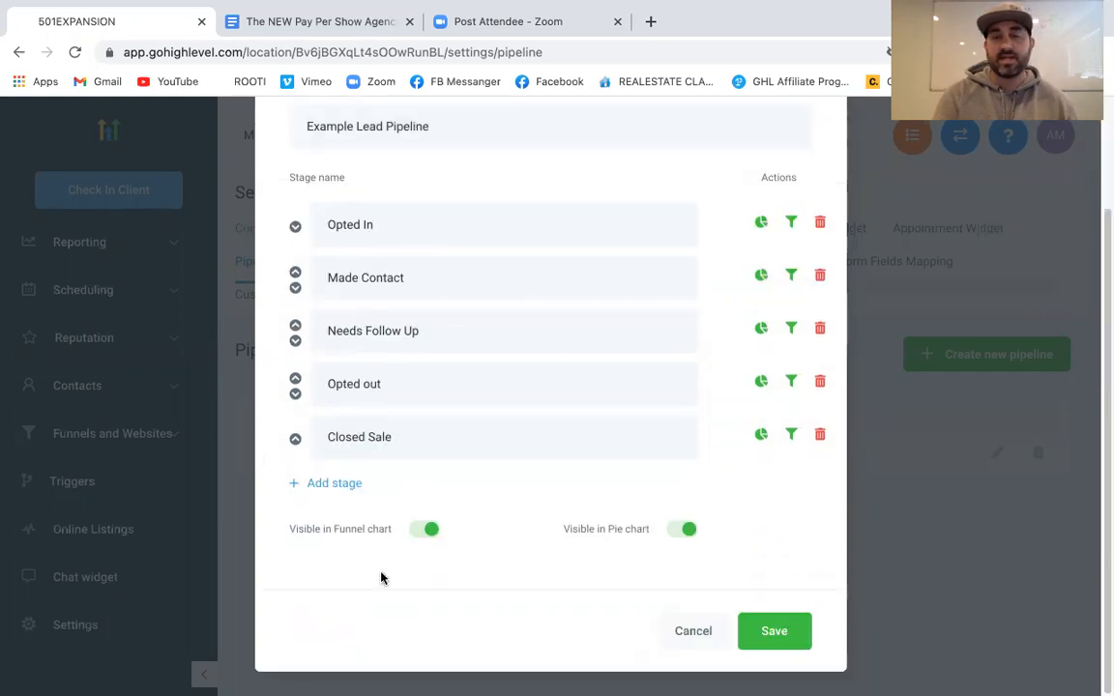
left_click(702, 631)
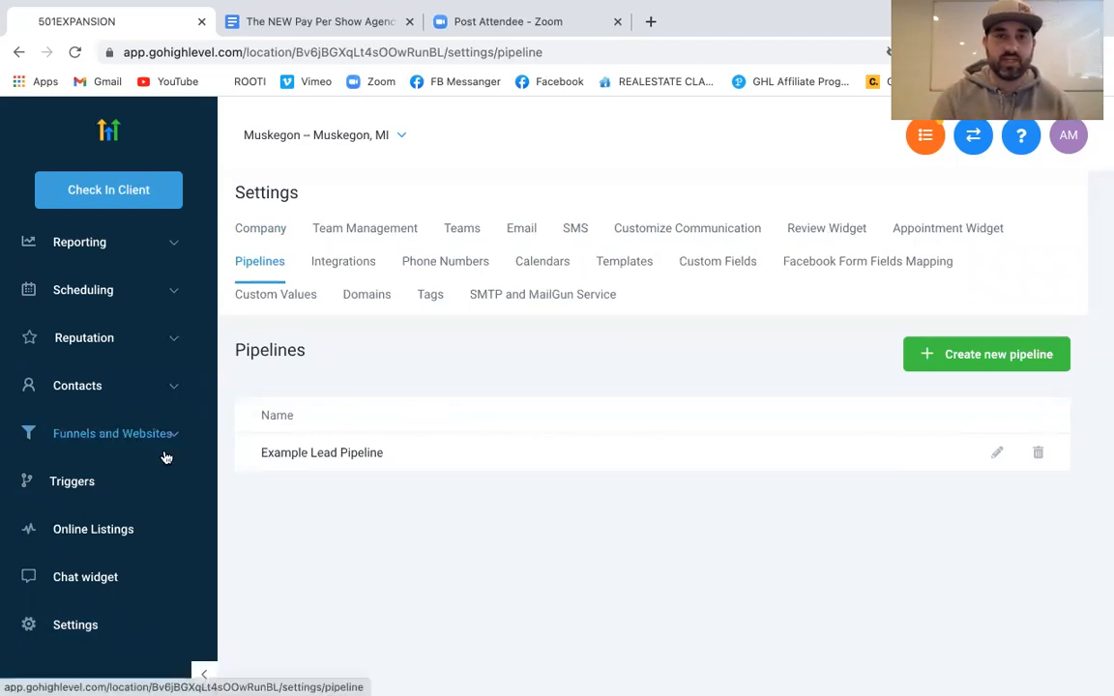
scroll(165, 457, "up", 2)
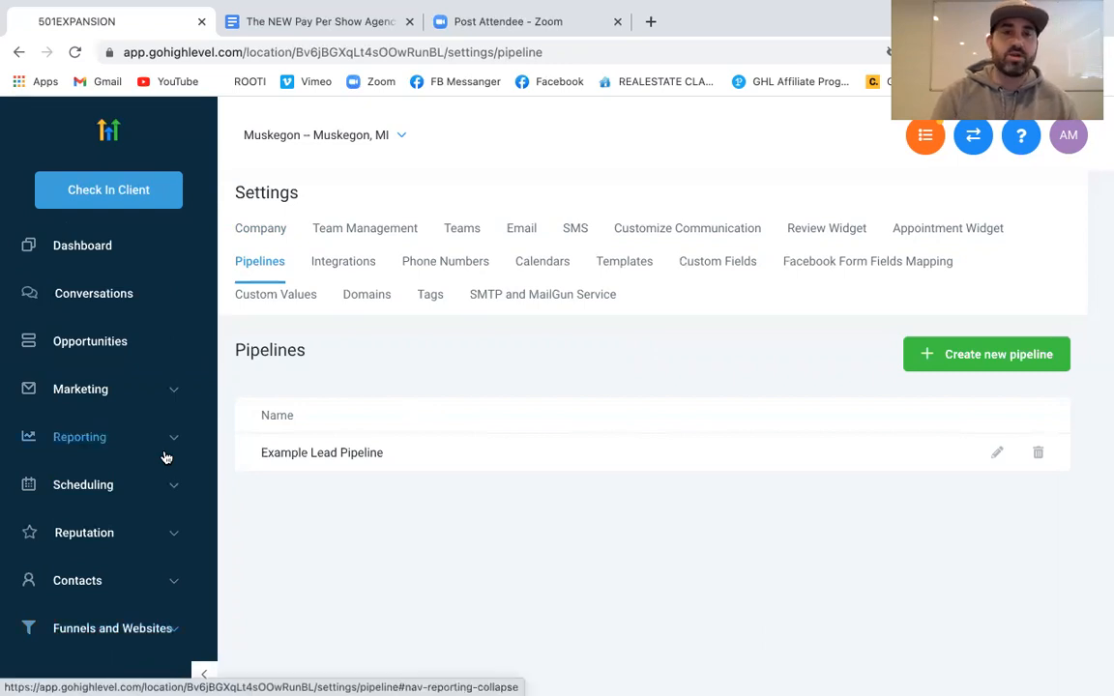
Start a new opportunity on the Opportunities board and enter the contact's name
left_click(112, 337)
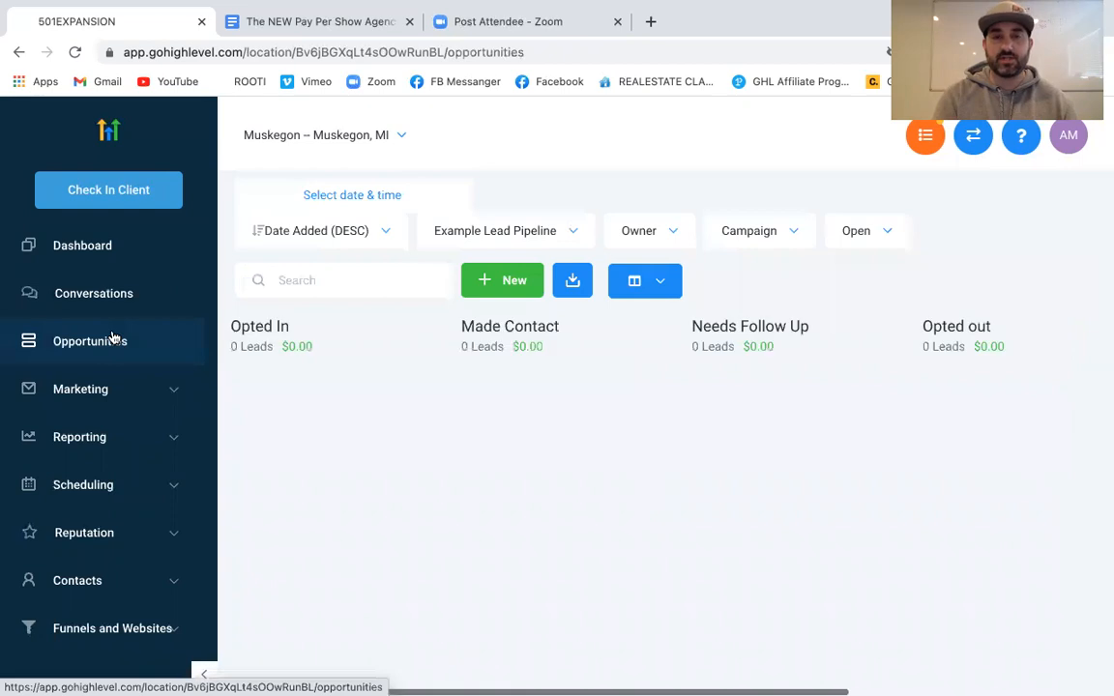
left_click(519, 279)
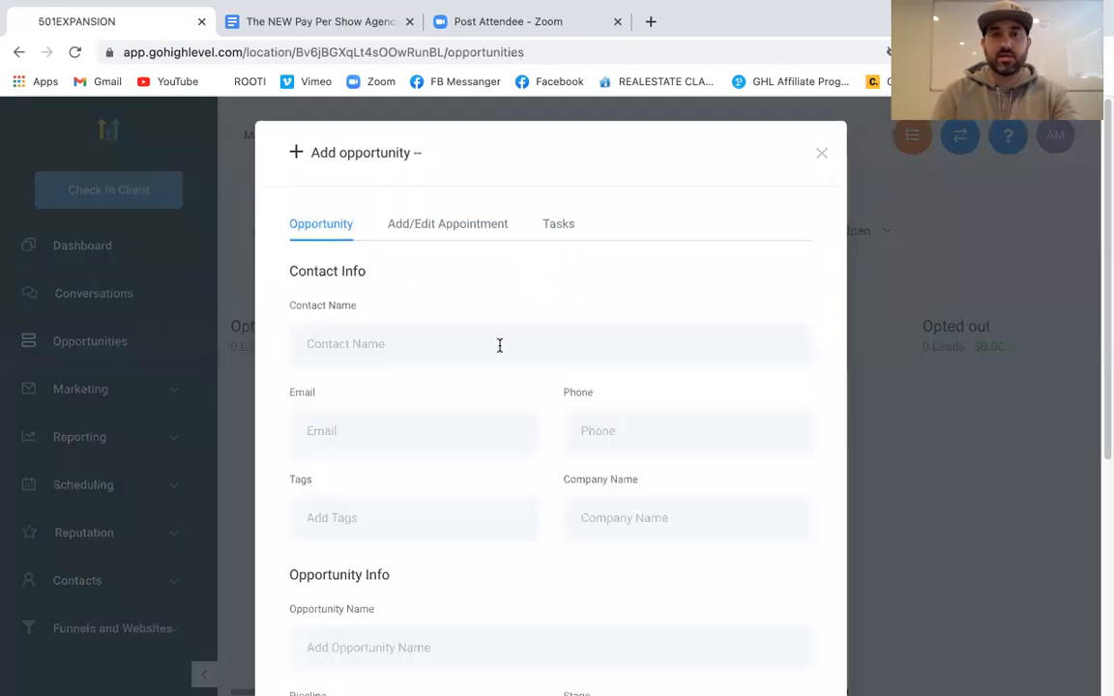
left_click(499, 344)
type("Austi")
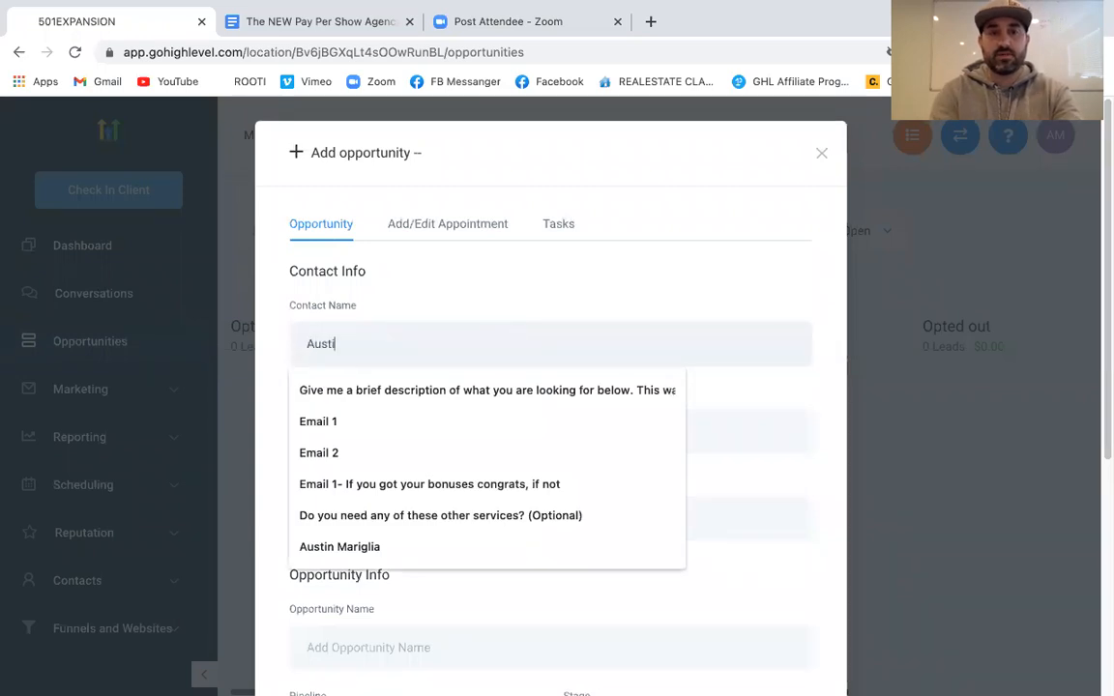
type("n")
left_click(740, 477)
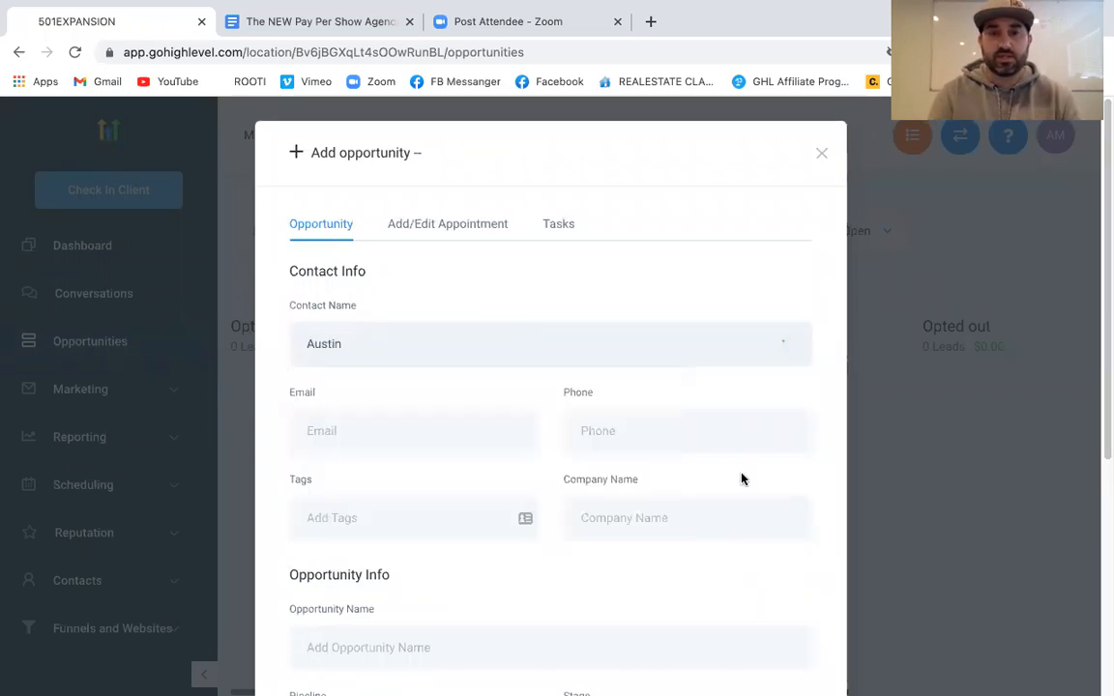
scroll(595, 497, "down", 3)
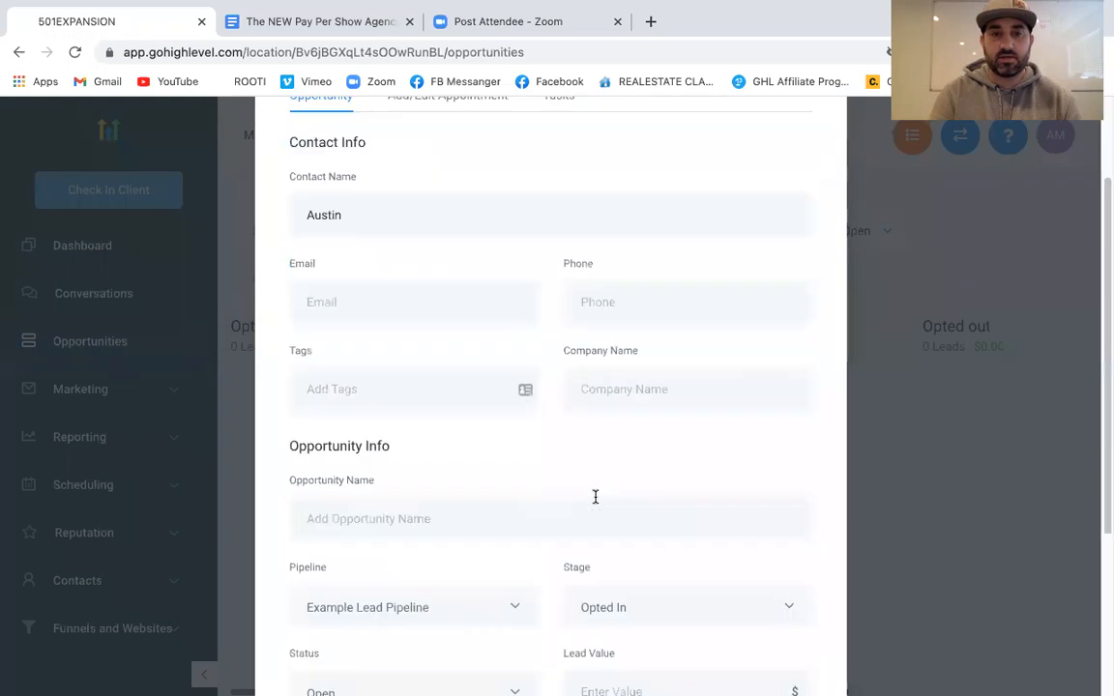
scroll(595, 497, "down", 2)
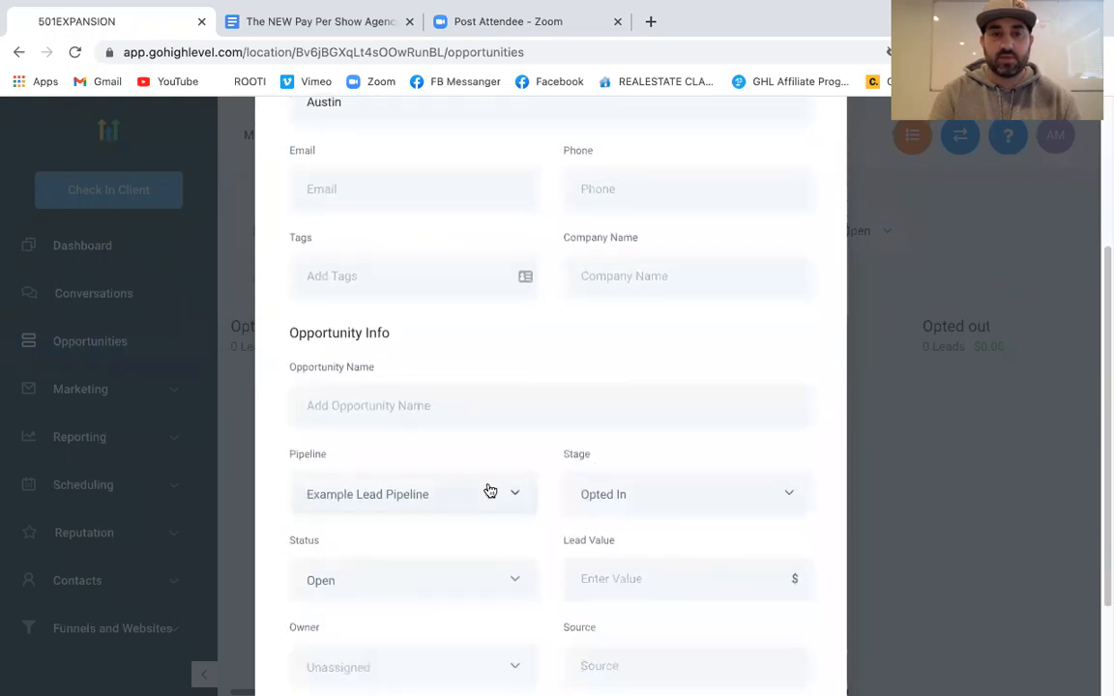
scroll(621, 501, "down", 3)
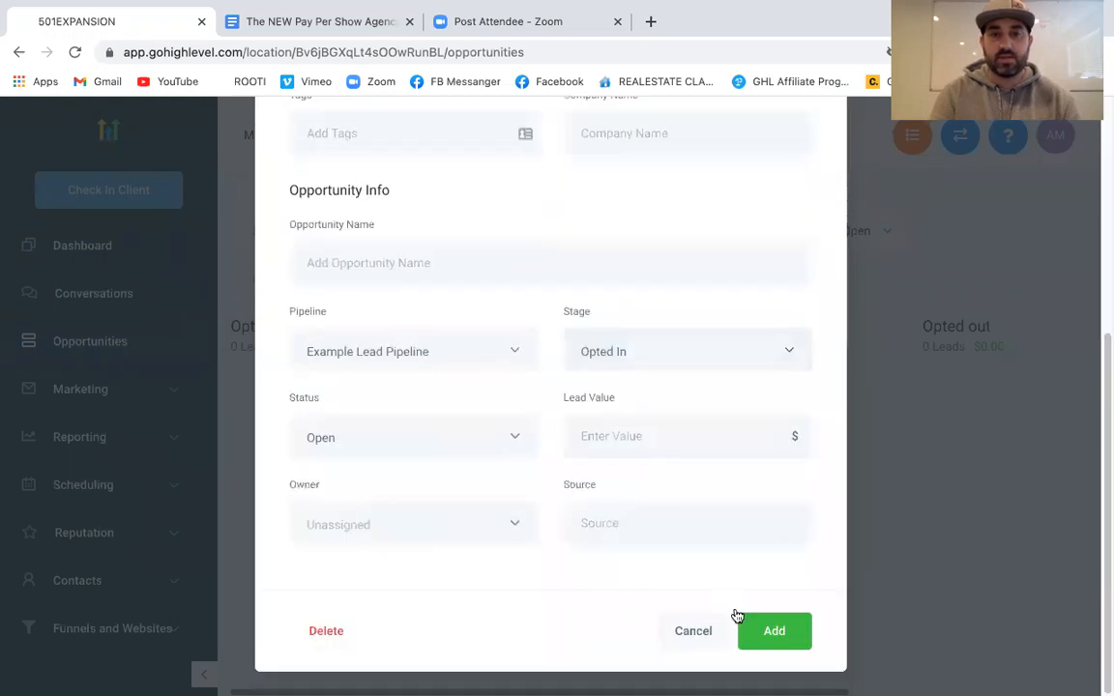
left_click(761, 631)
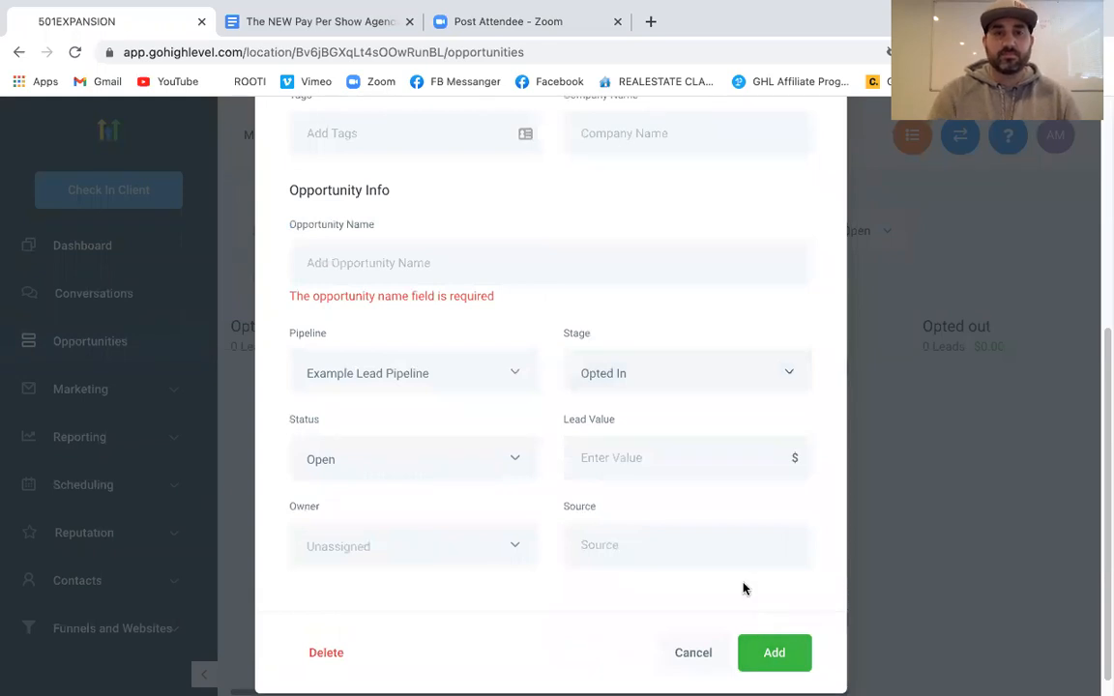
Name the opportunity LEAD and add it to the Opted In stage
left_click(334, 263)
type("A")
key("BackSpace")
type("LEAD")
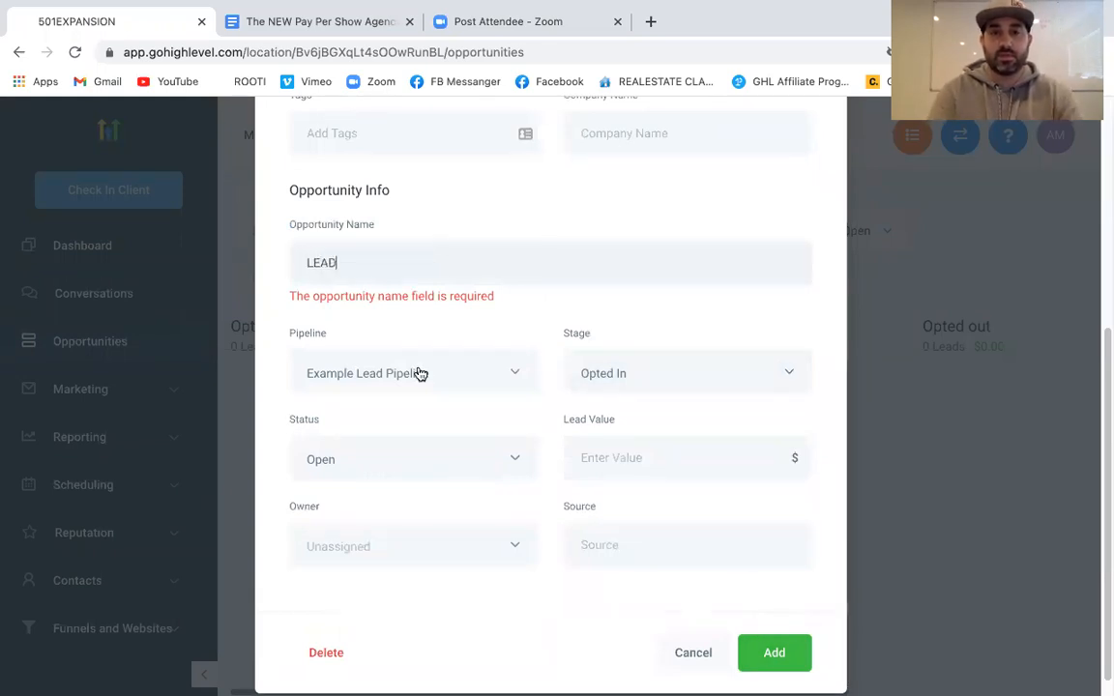
left_click(762, 656)
left_click(773, 635)
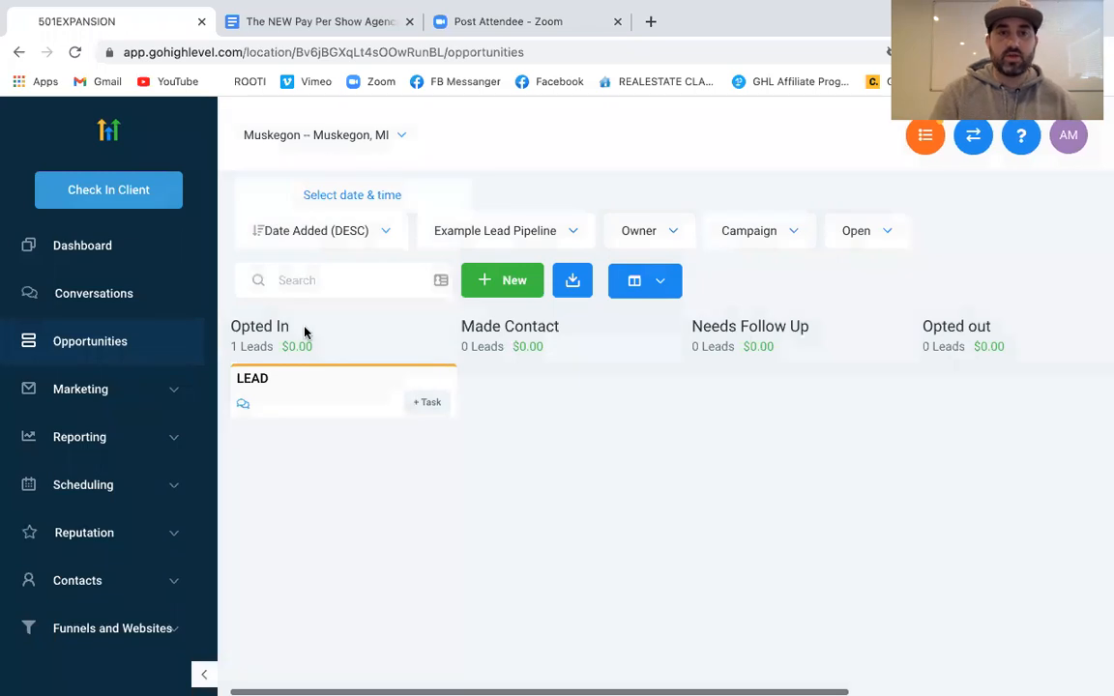
Check the LEAD card on the Example Lead Pipeline board, then go to the Triggers page
left_click_drag(289, 399, 324, 392)
scroll(638, 410, "right", 3)
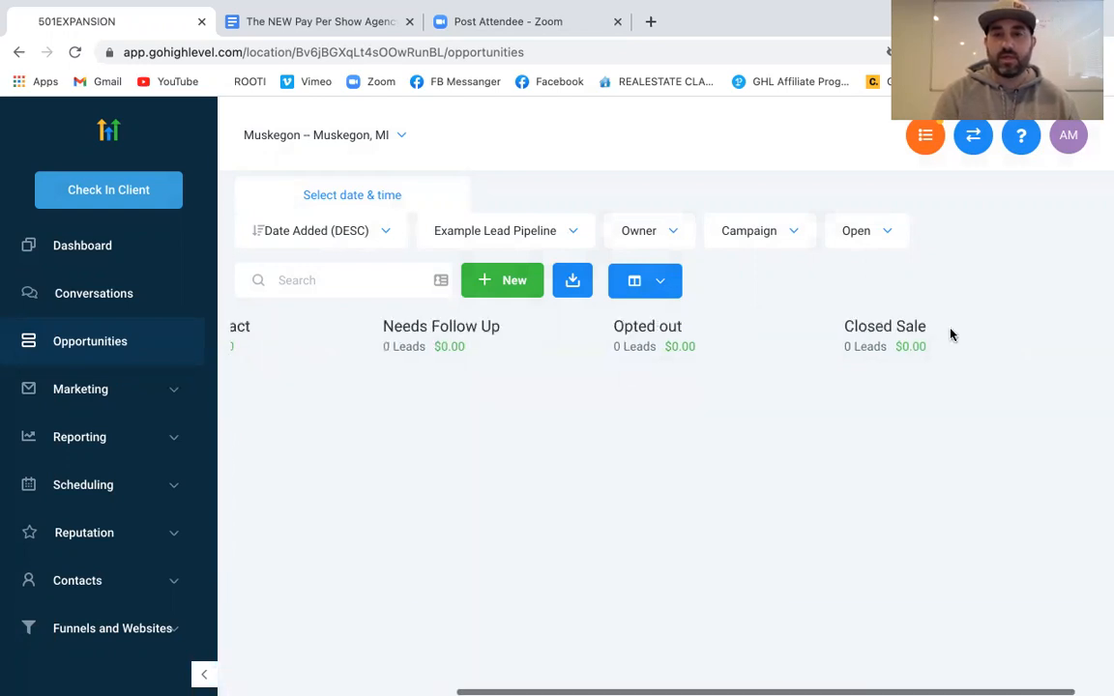
scroll(809, 432, "left", 3)
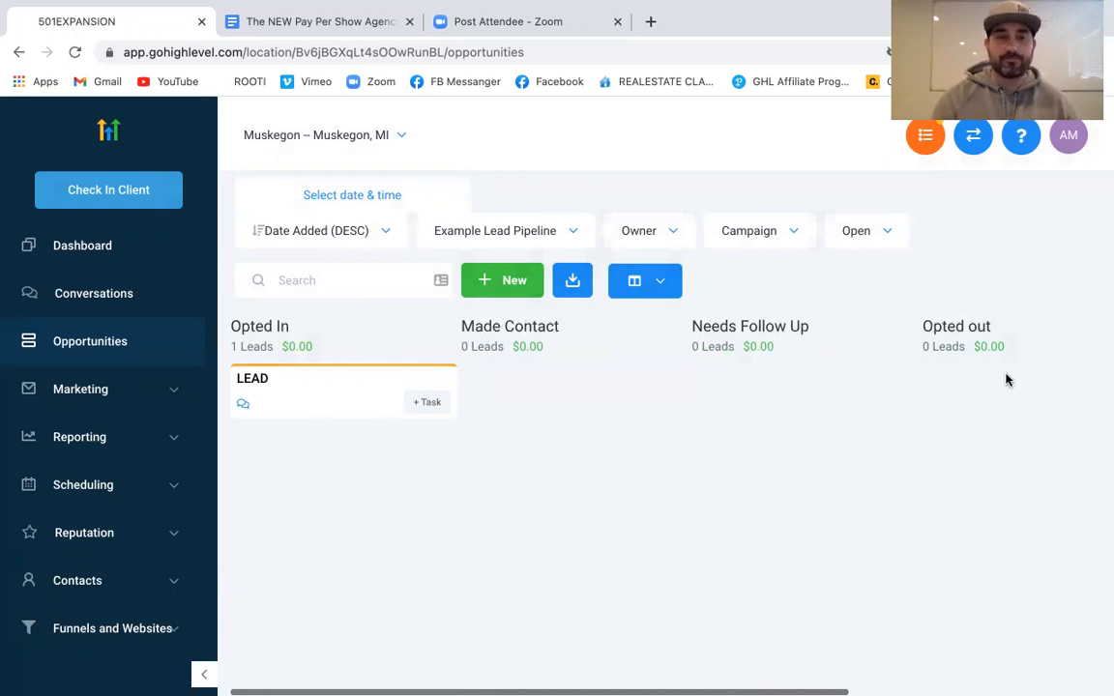
scroll(36, 438, "down", 2)
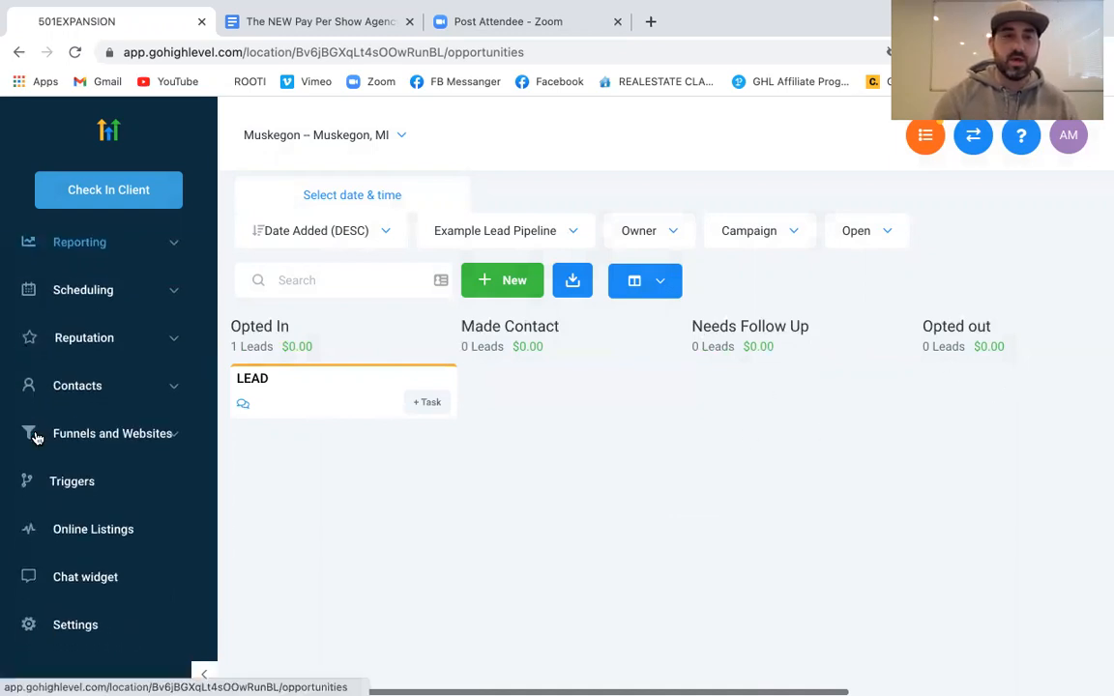
left_click(83, 492)
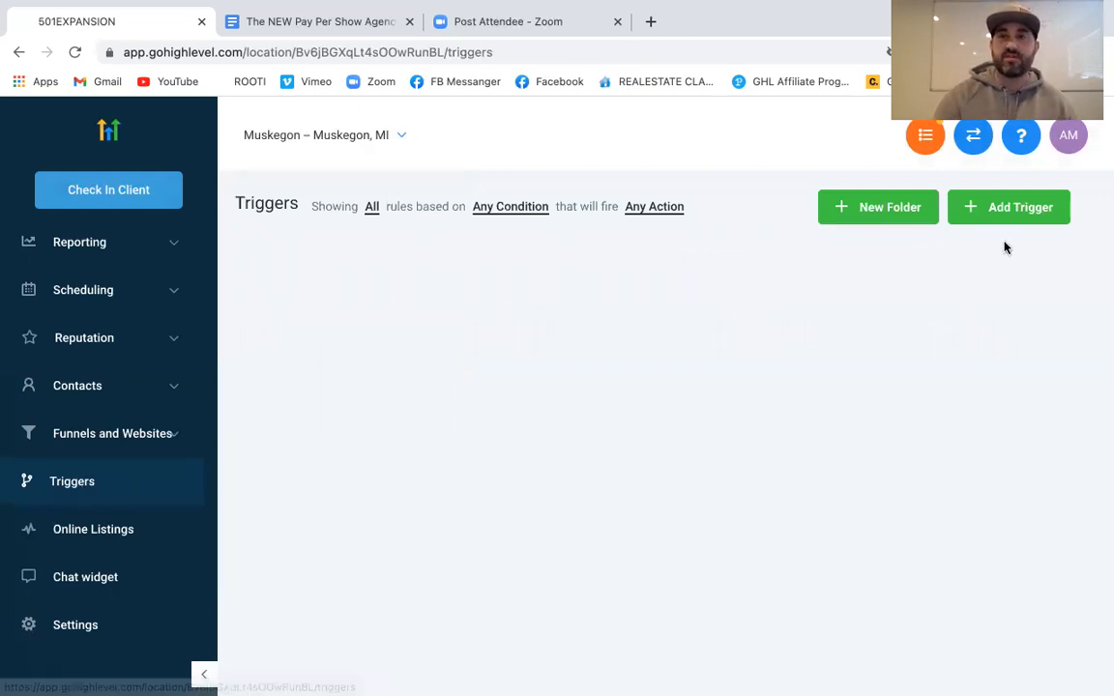
Create and save a new trigger named 'LEAD OPT IN'
left_click(1022, 209)
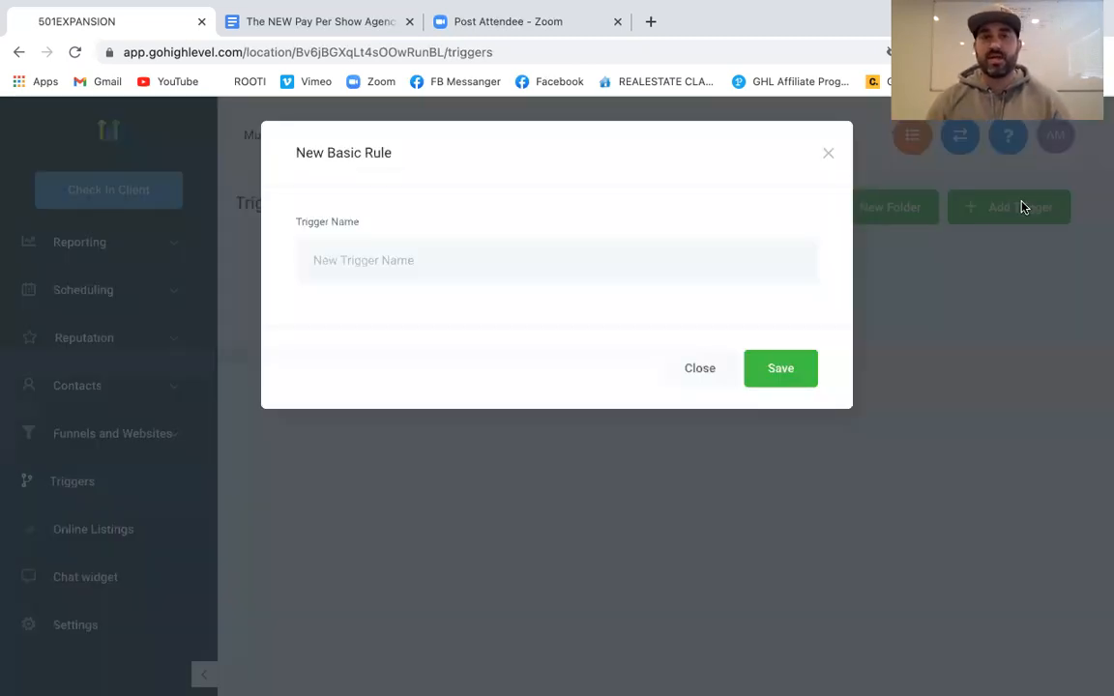
left_click(438, 255)
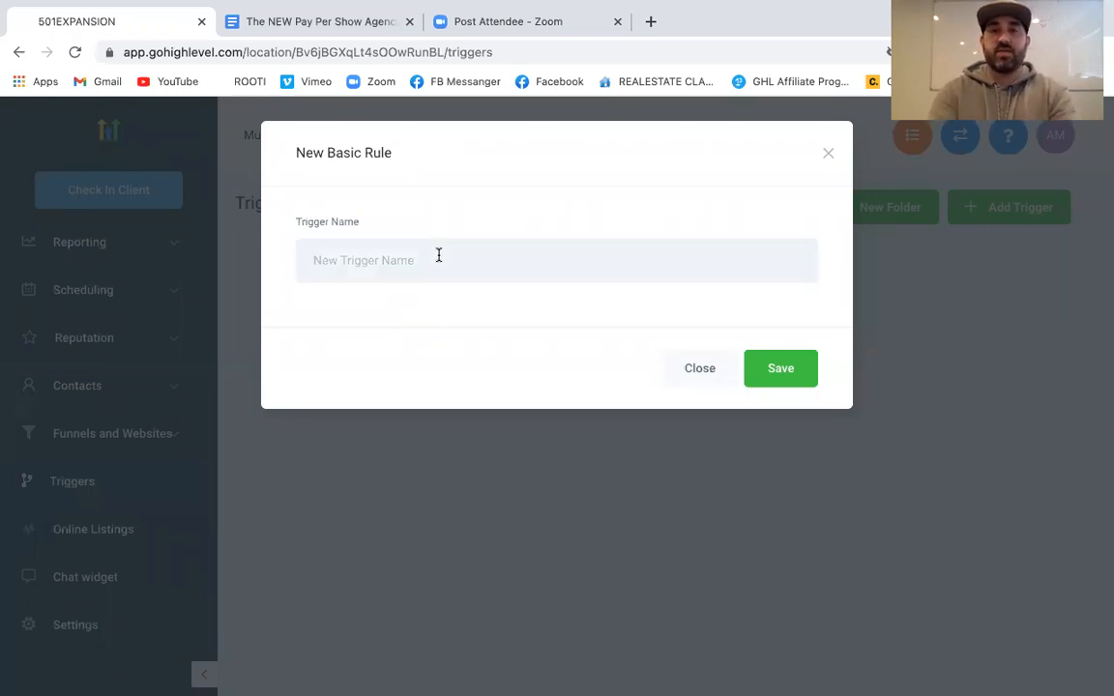
type("LEAD OPT IN")
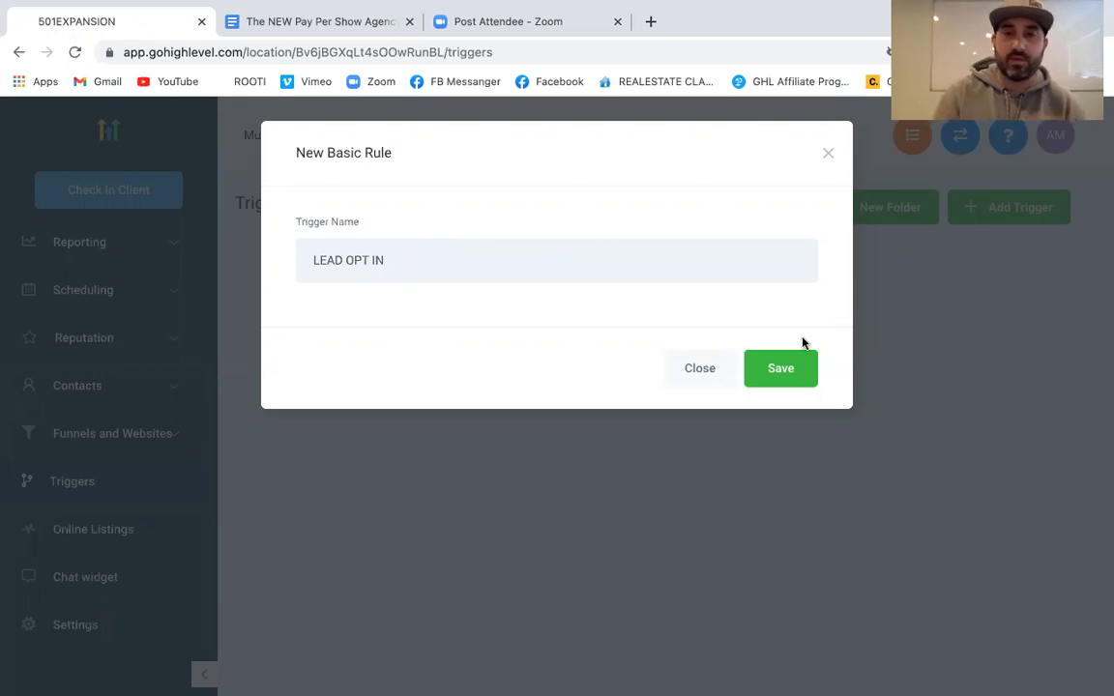
left_click(793, 368)
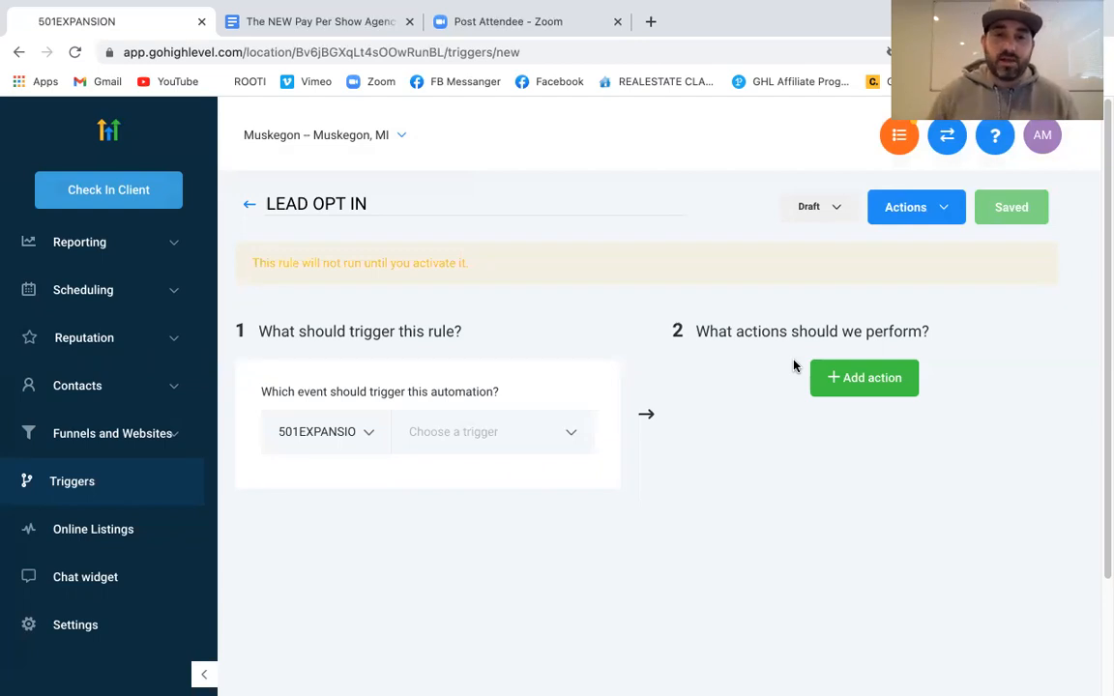
Make Form Submitted the trigger event, filtered with Form is Zoom Test Form
left_click(503, 431)
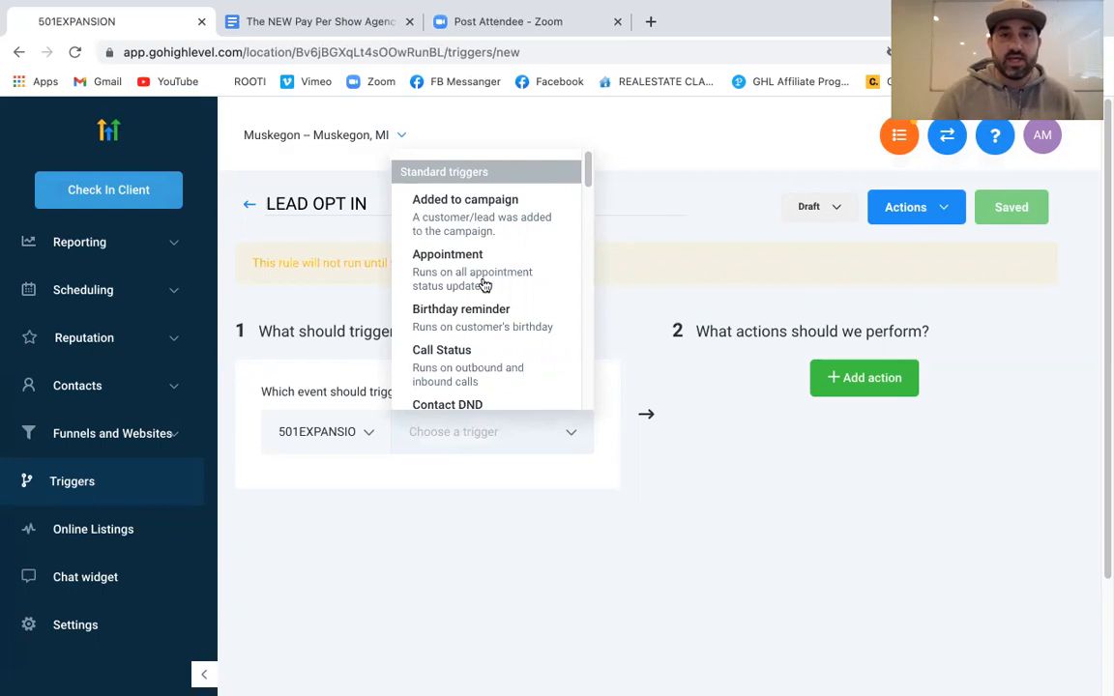
scroll(485, 284, "down", 3)
scroll(485, 285, "down", 3)
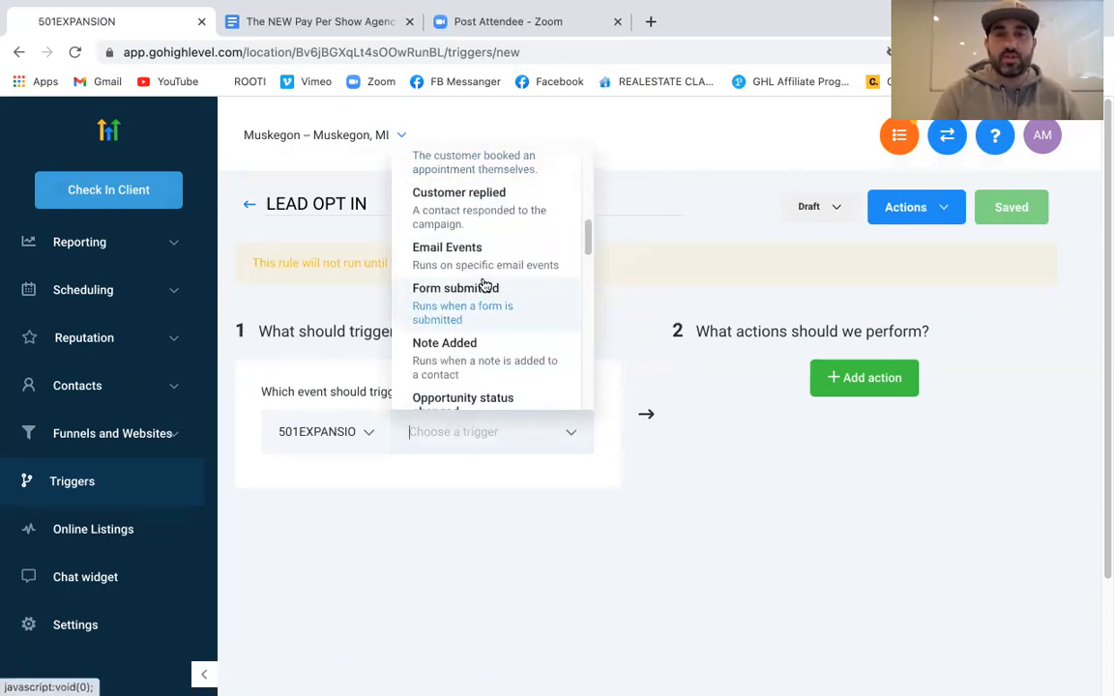
left_click(438, 306)
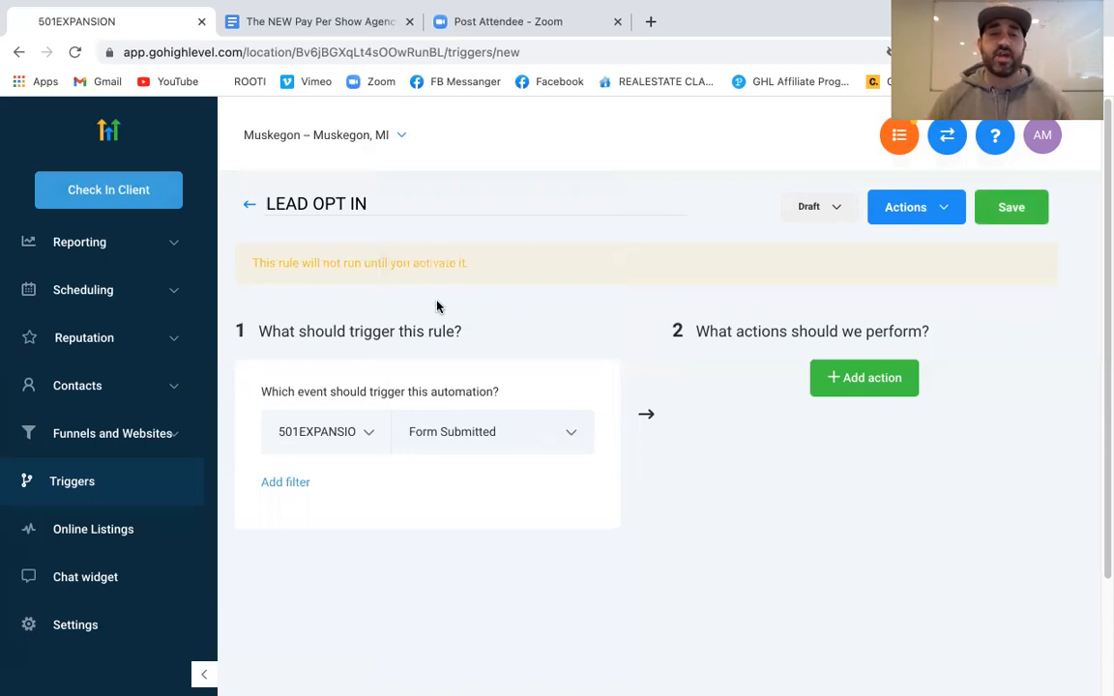
left_click(290, 482)
left_click(392, 521)
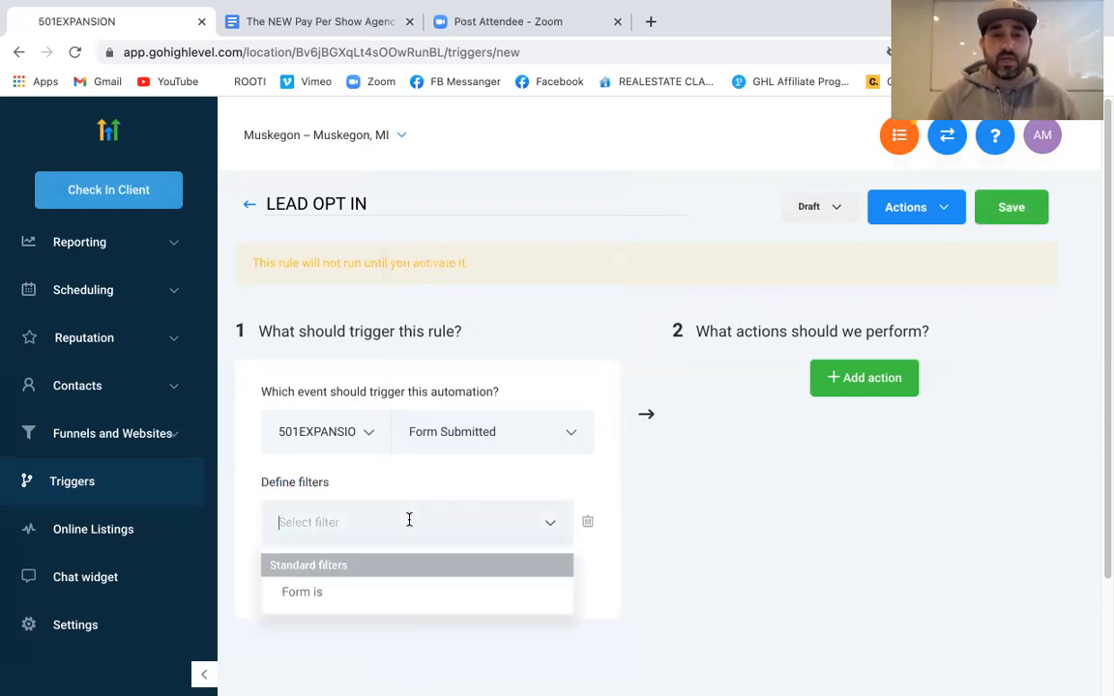
left_click(304, 594)
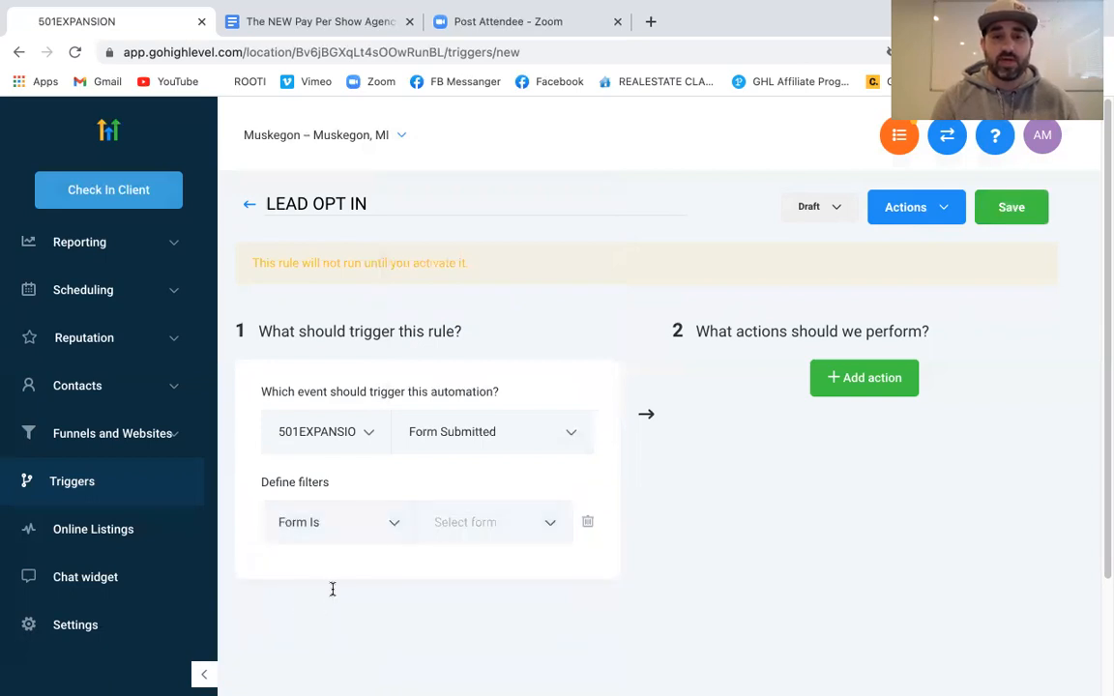
left_click(520, 526)
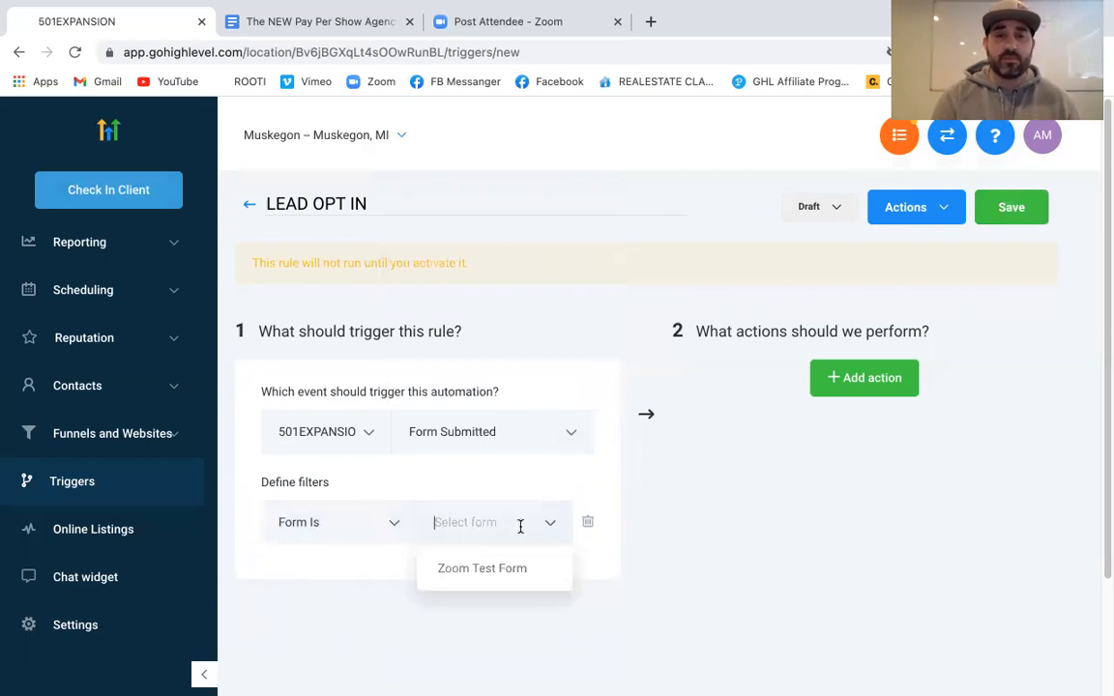
left_click(492, 575)
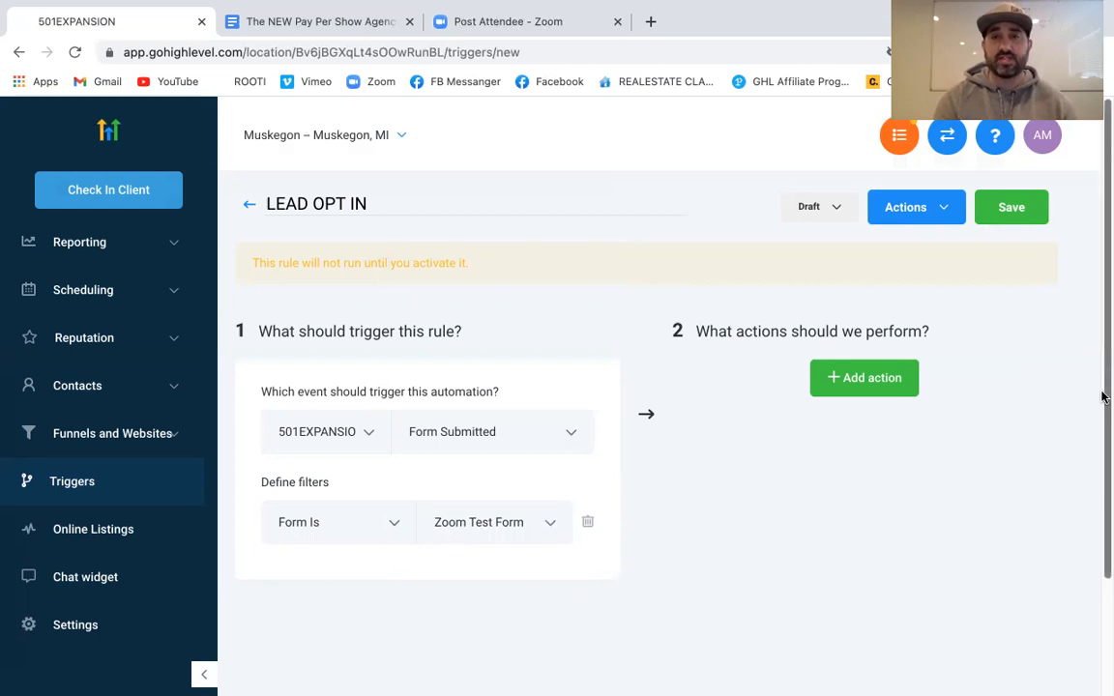
left_click(888, 378)
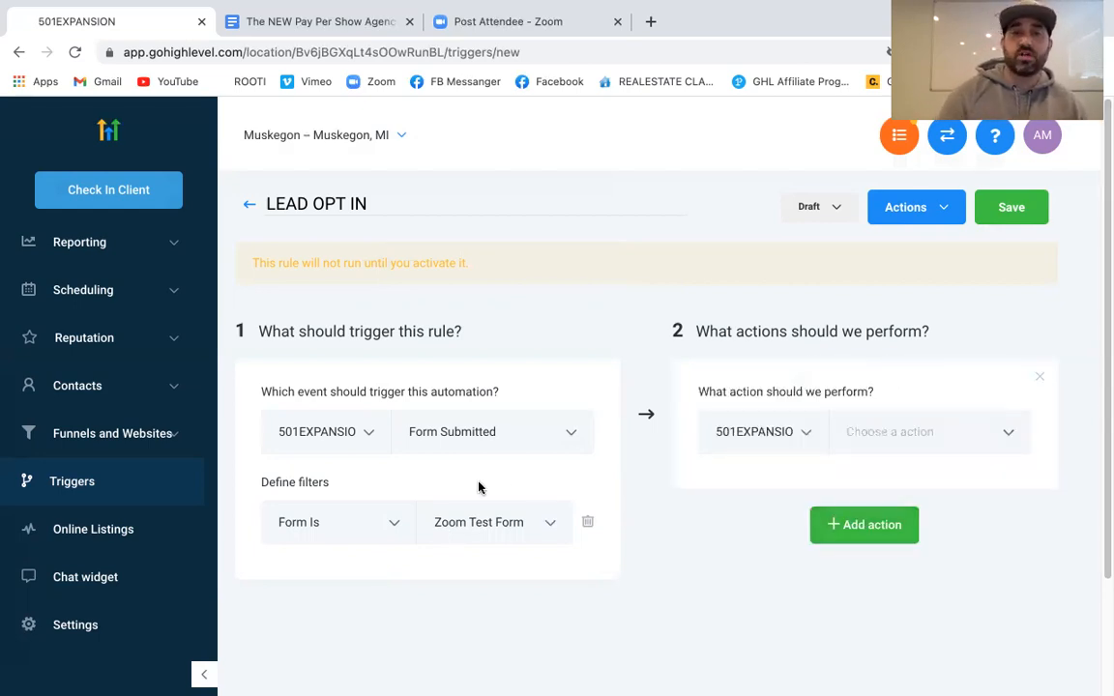
Set the first action to Add to campaign with ZOOM TEST CAPM. selected
left_click(987, 424)
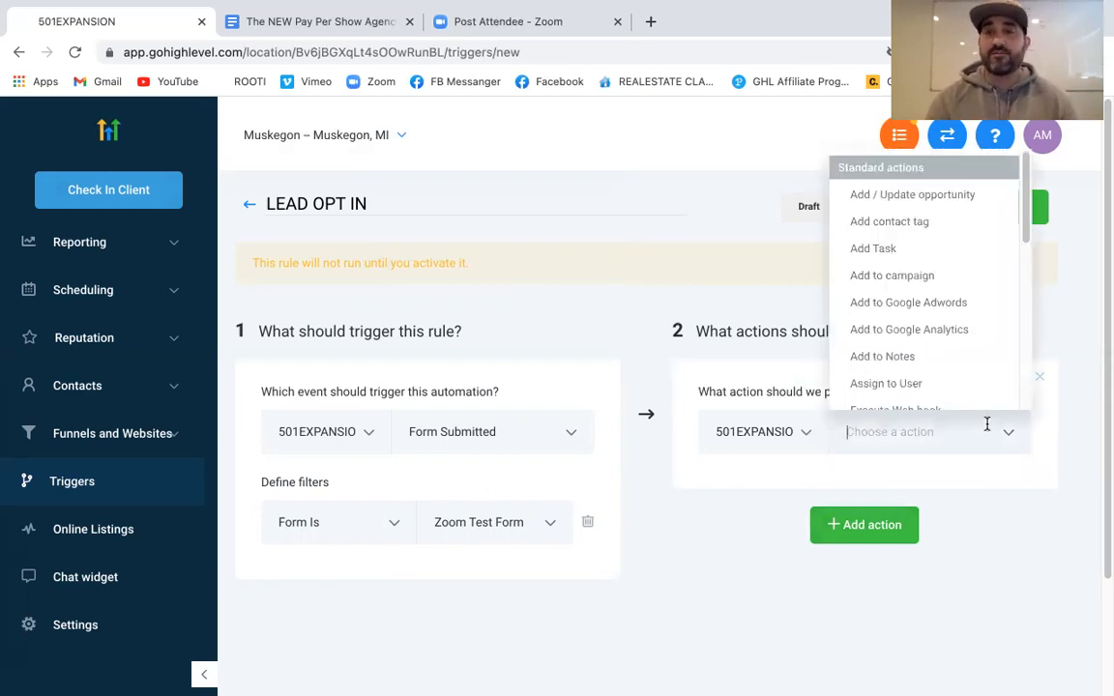
left_click(918, 278)
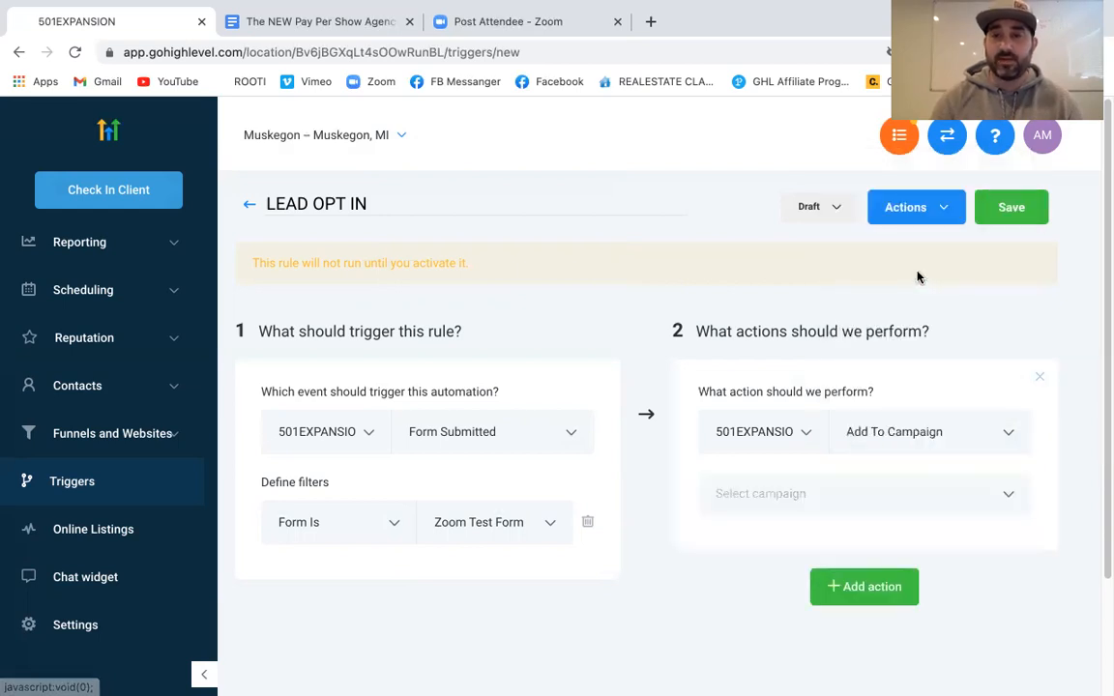
left_click(883, 488)
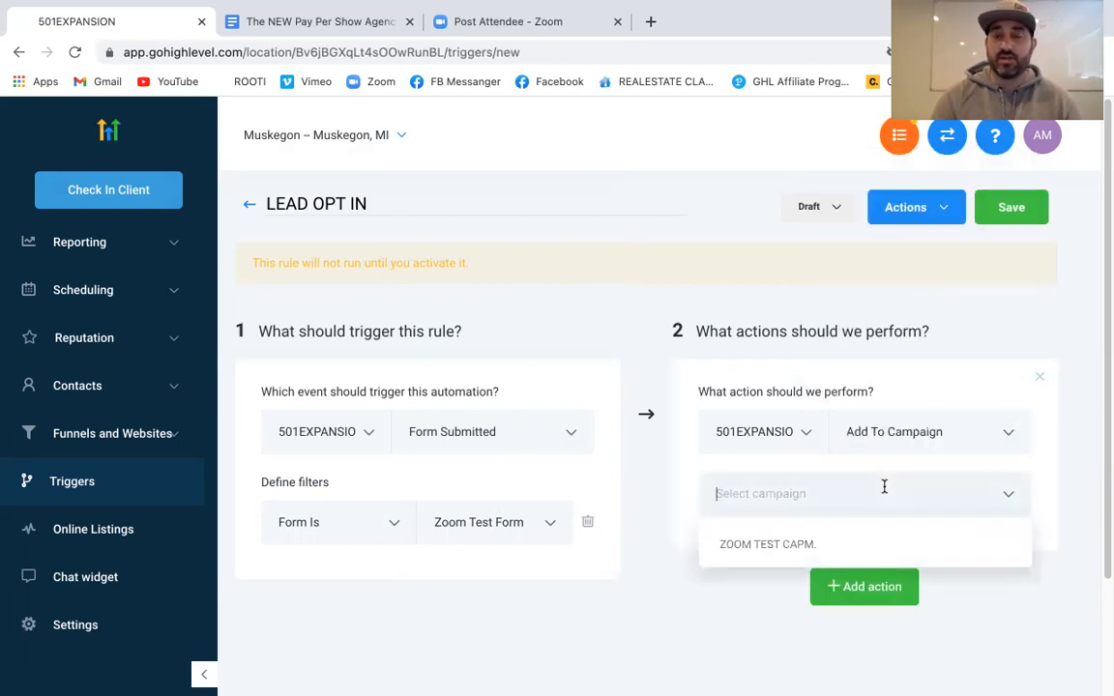
left_click(750, 560)
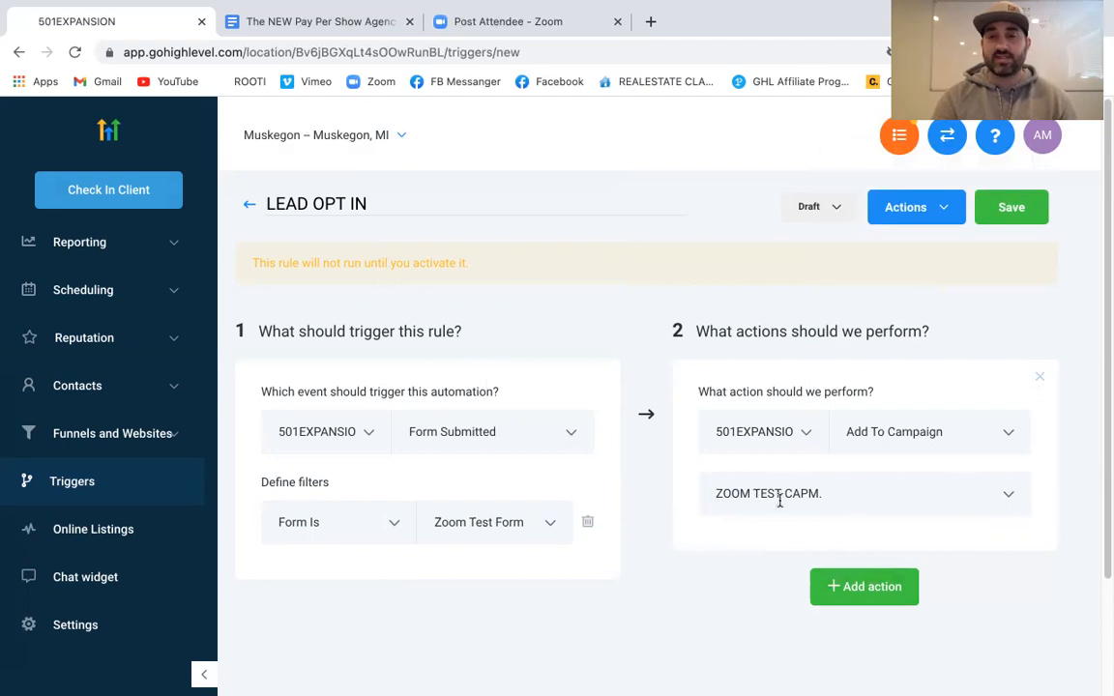
scroll(786, 510, "down", 2)
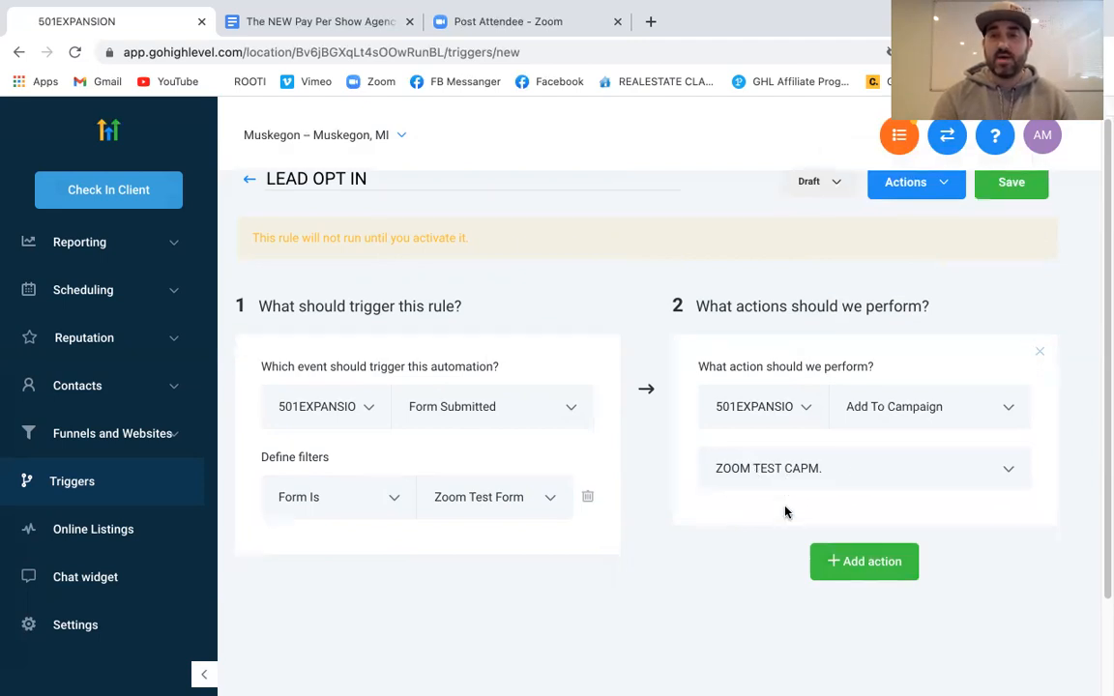
left_click(865, 513)
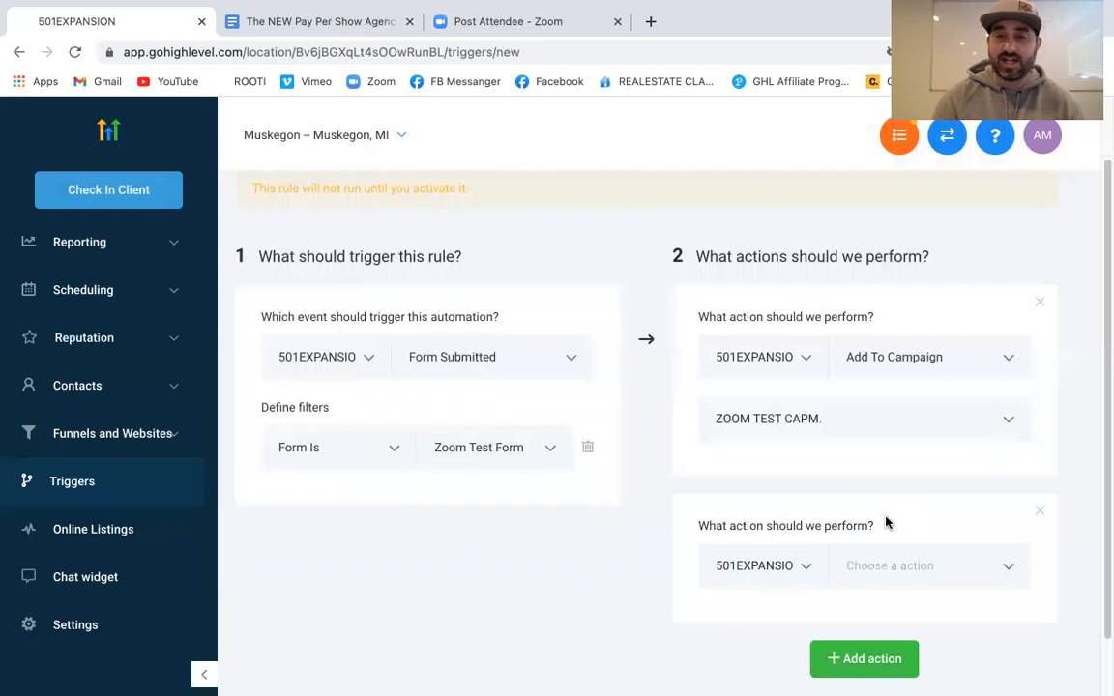
Set the second action to Add Contact Tag with the tag zoomtestcamp
scroll(886, 523, "down", 1)
left_click(917, 502)
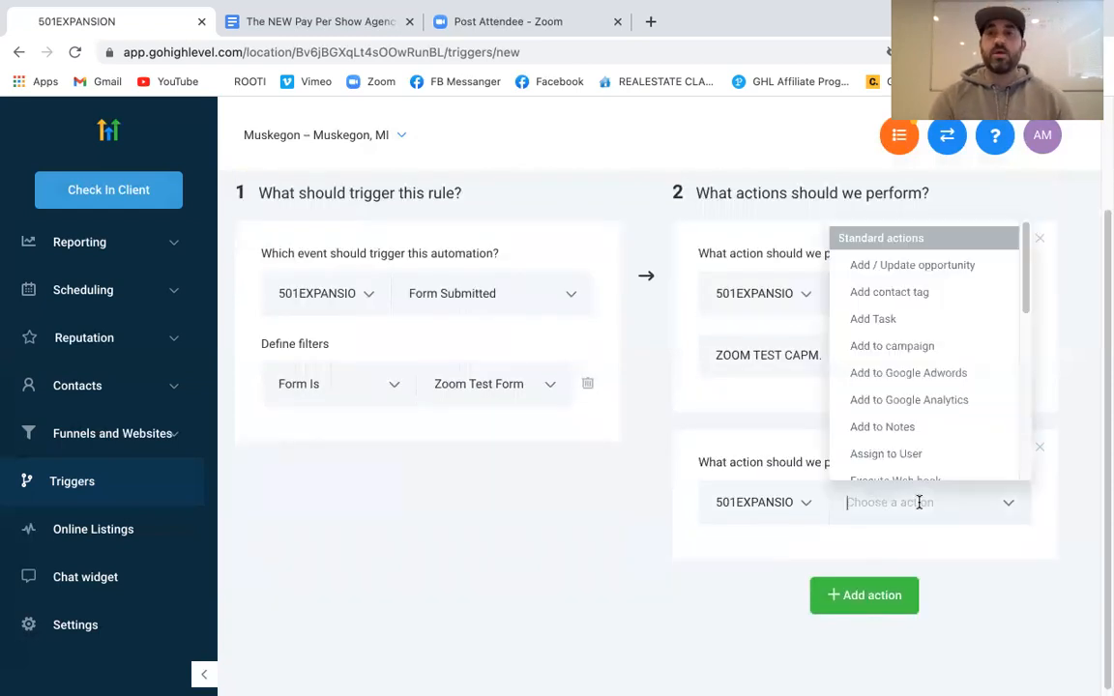
left_click(921, 294)
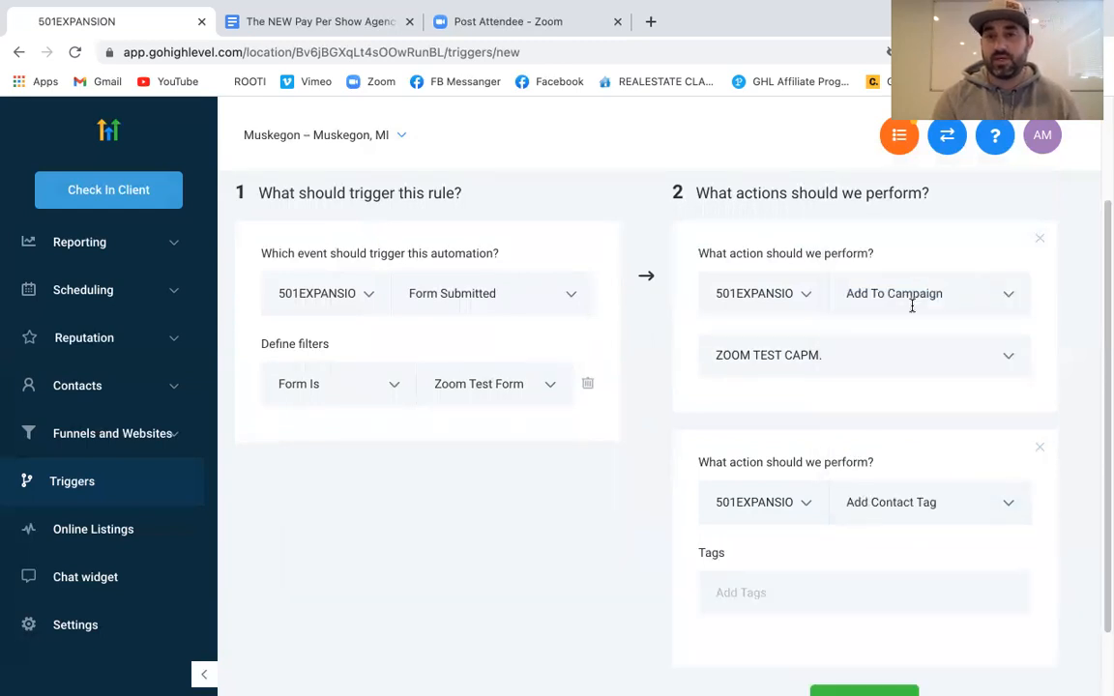
left_click(841, 586)
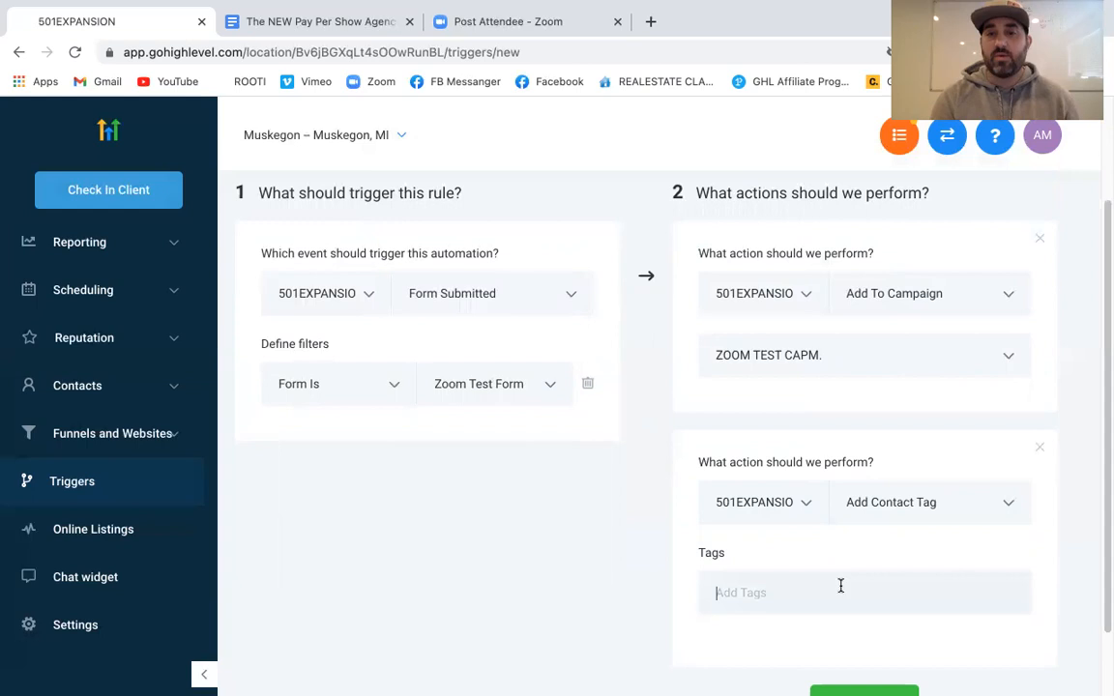
type("z")
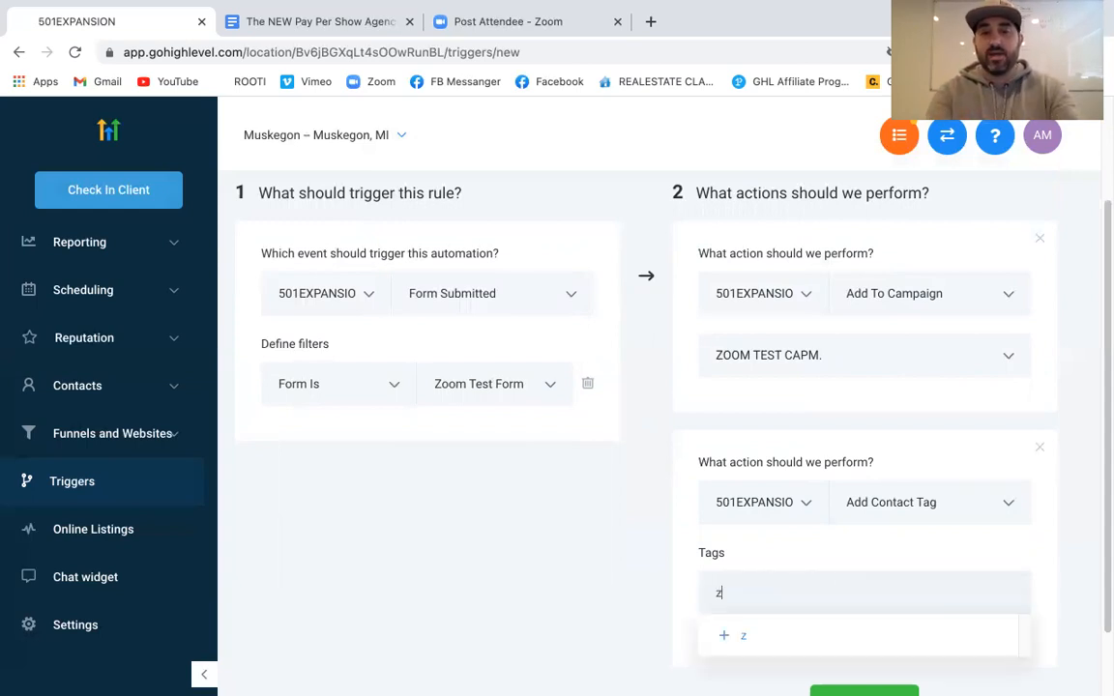
type("oomtestt")
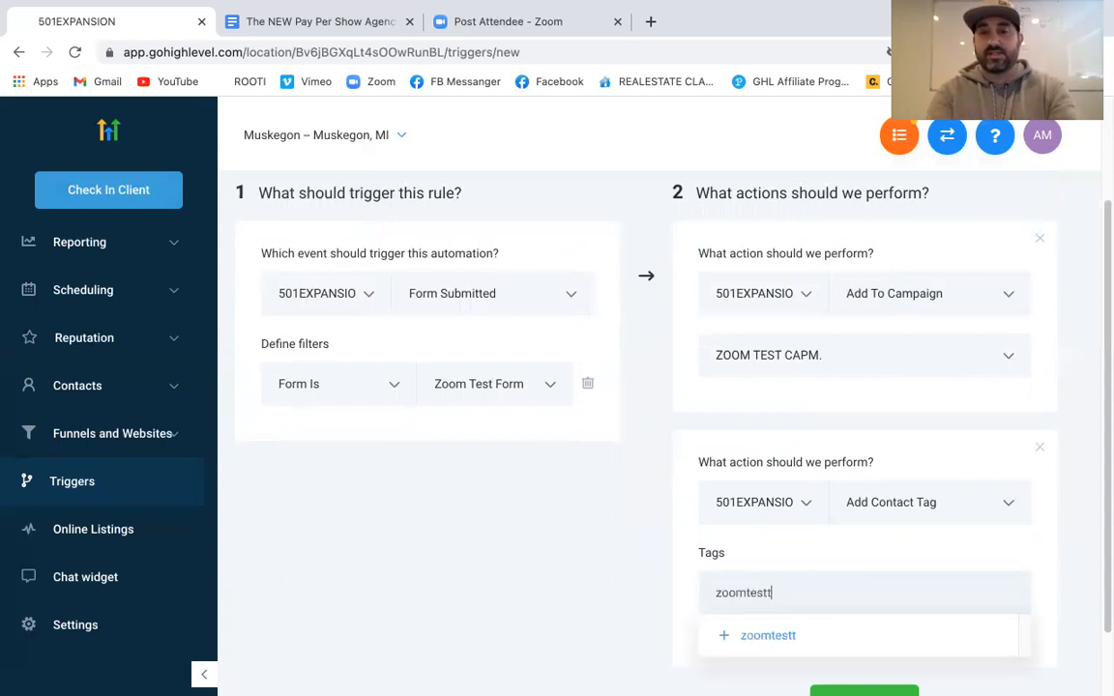
key("BackSpace")
type("camp")
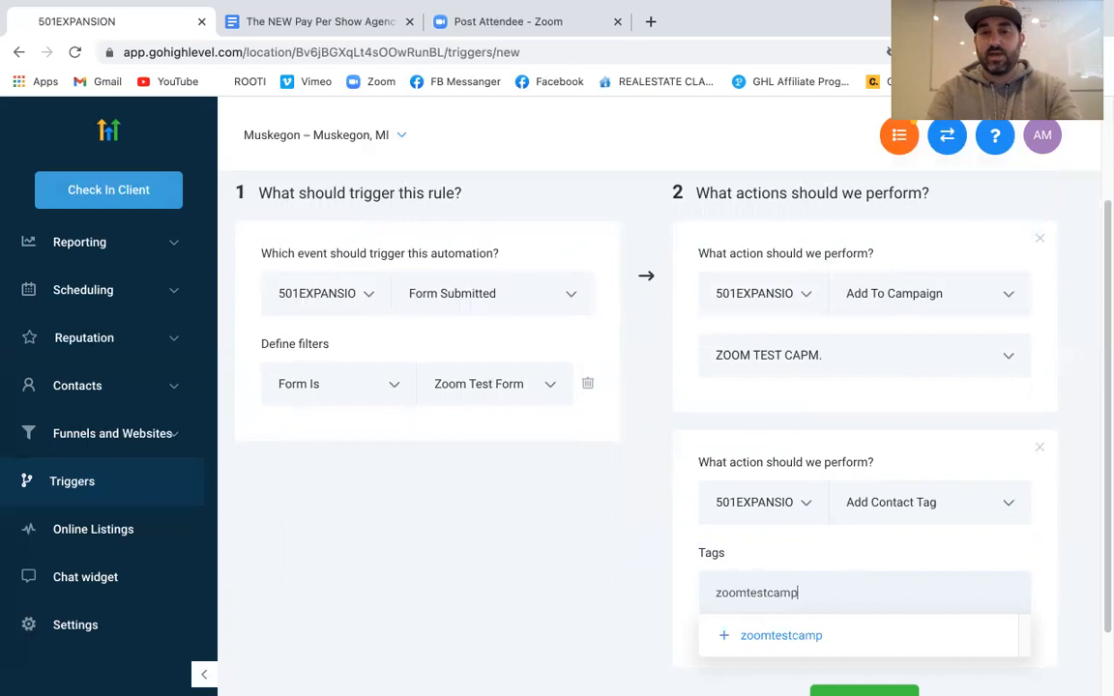
left_click(824, 638)
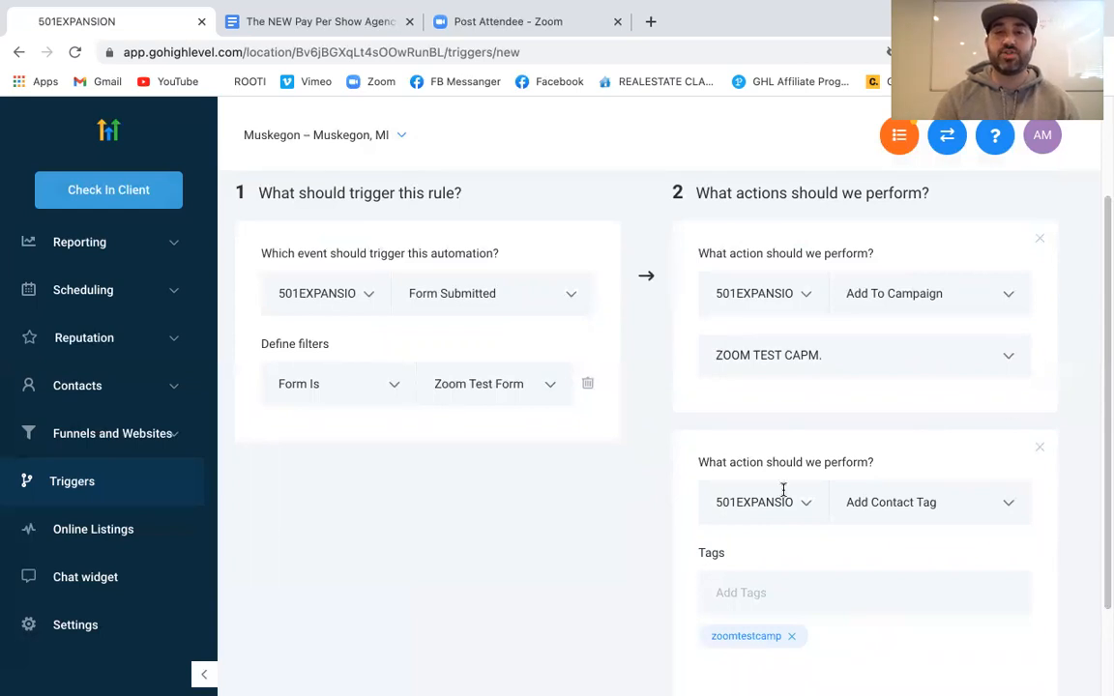
scroll(784, 491, "down", 1)
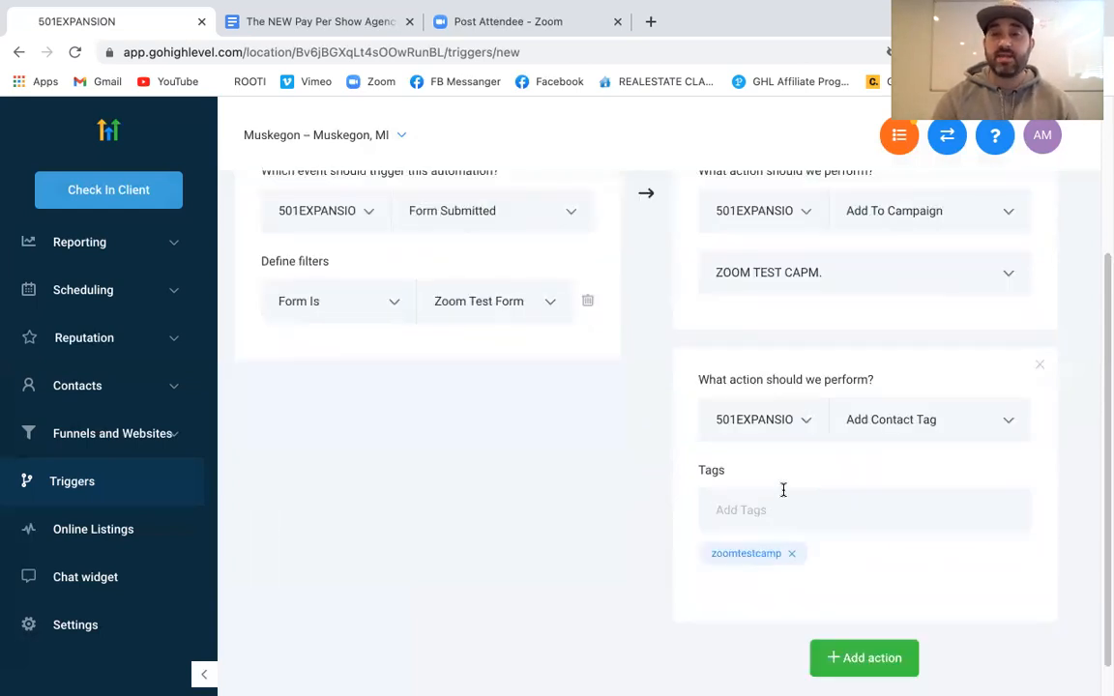
scroll(779, 490, "down", 1)
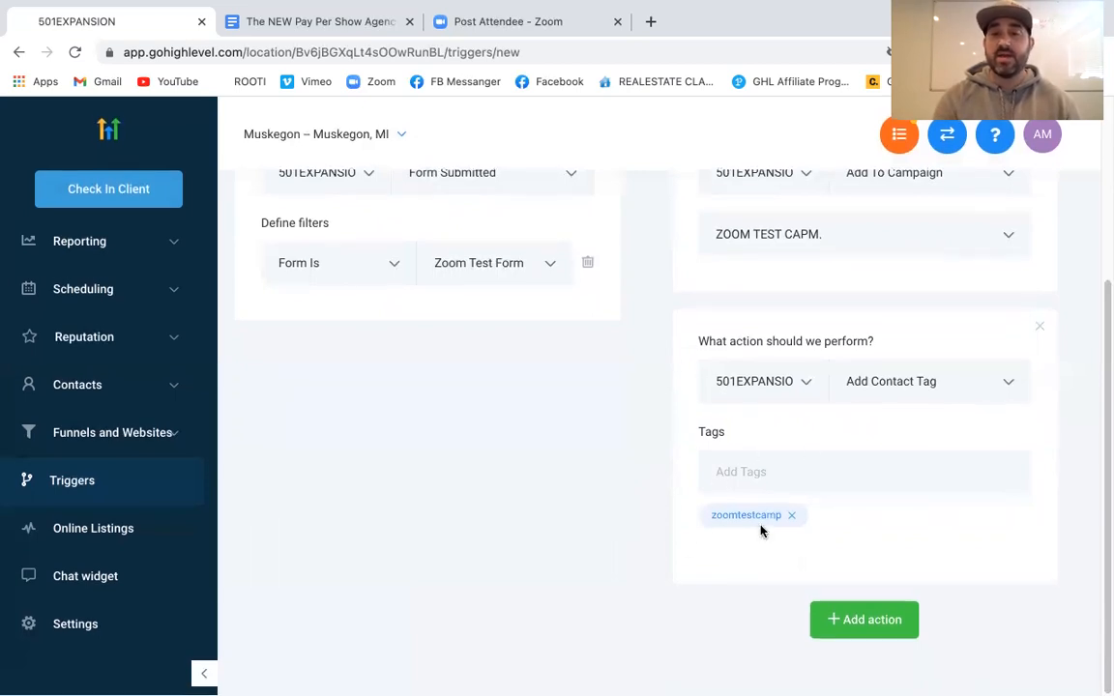
Add a third action, Add / Update Opportunity, in Example Lead Pipeline at the Opted In stage
left_click(891, 621)
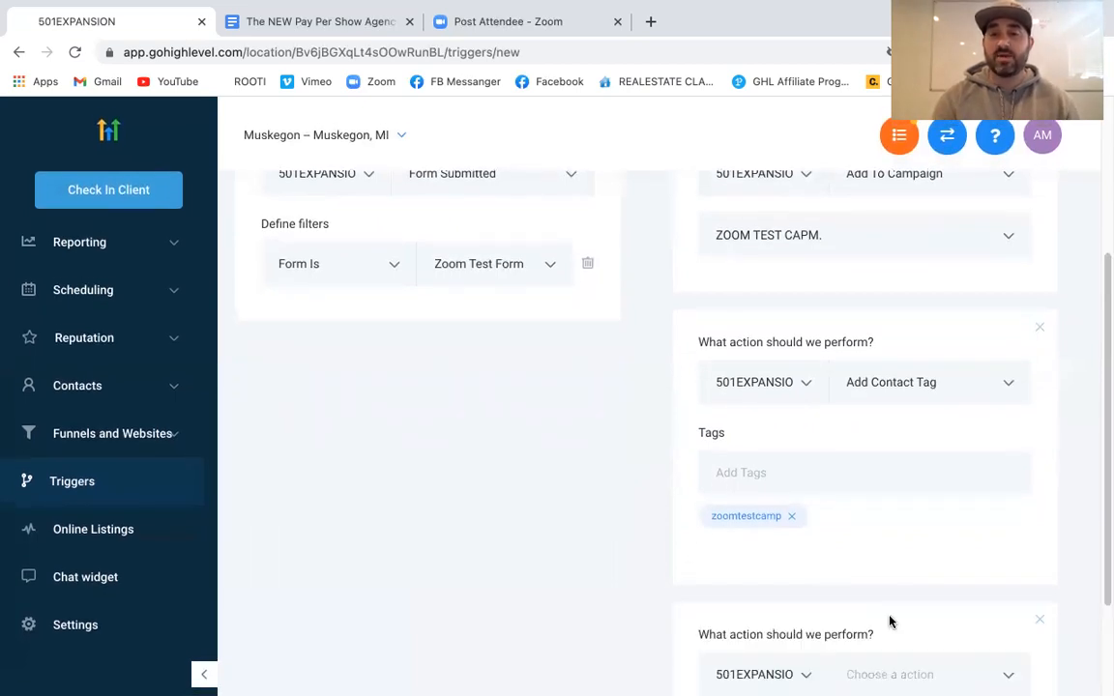
left_click(935, 538)
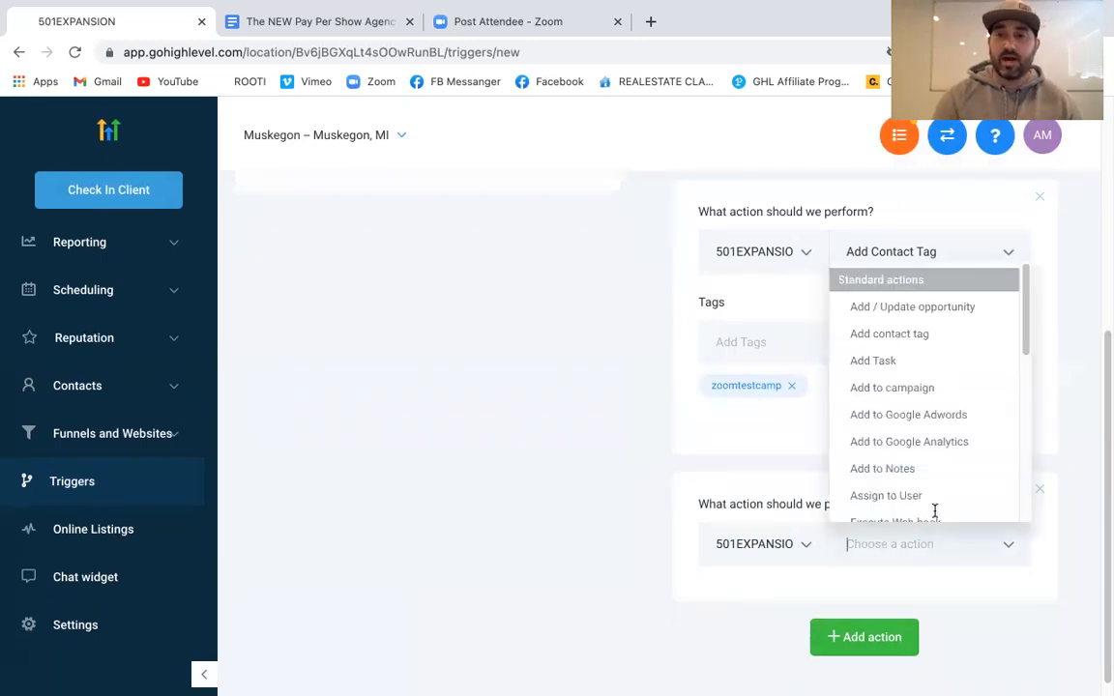
left_click(940, 310)
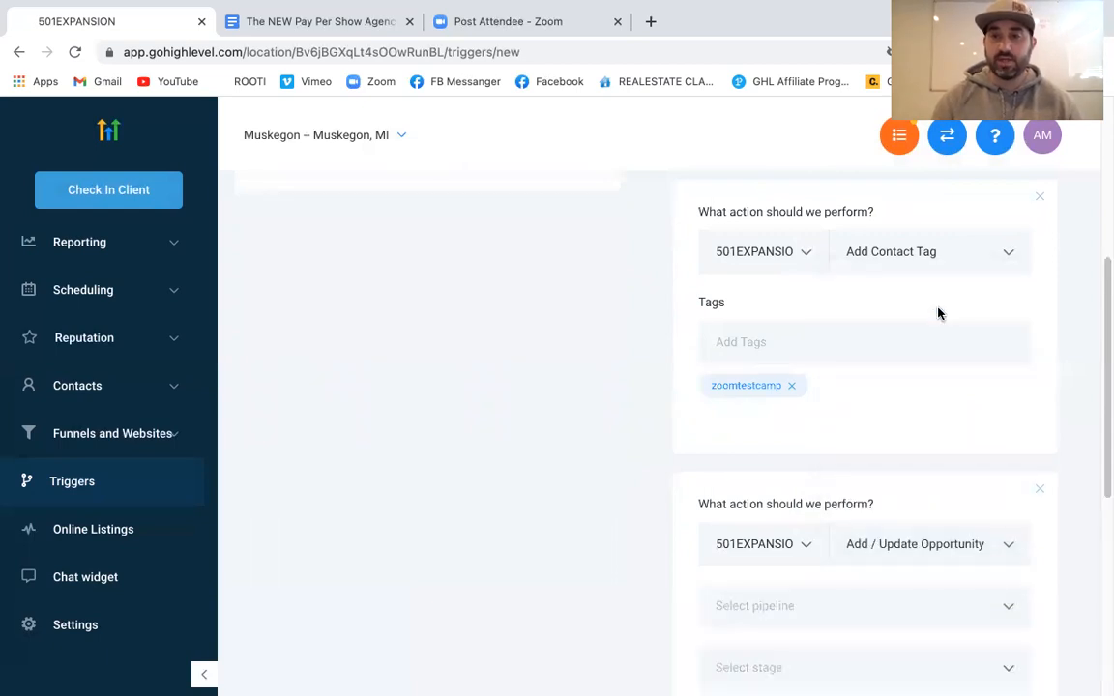
scroll(566, 416, "down", 5)
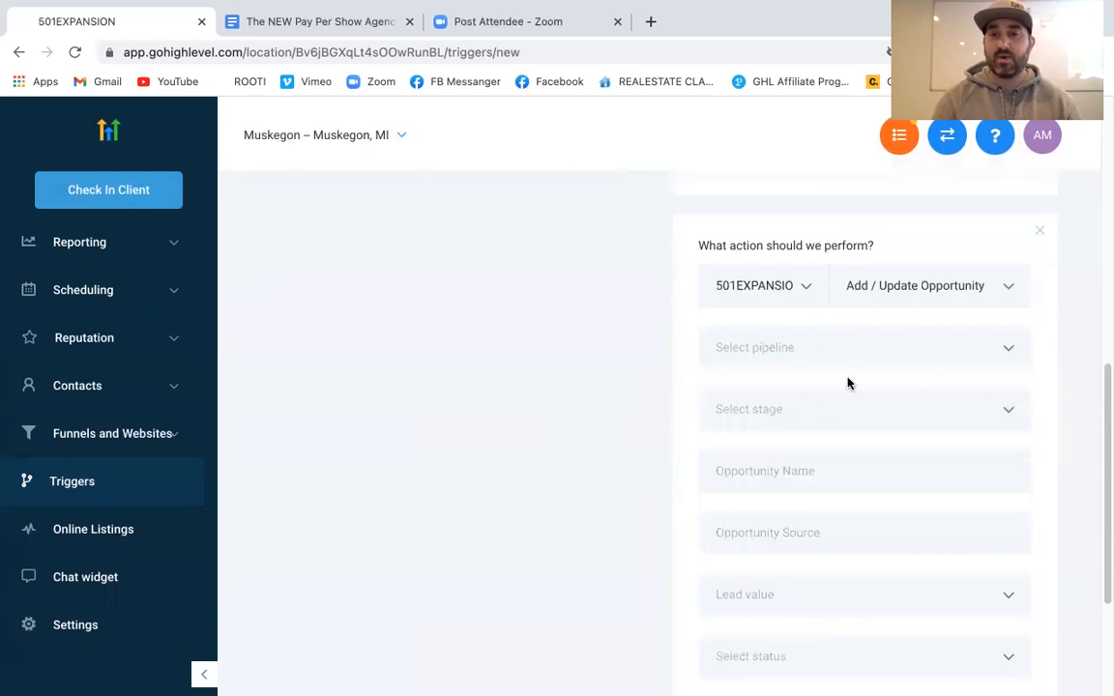
left_click(849, 356)
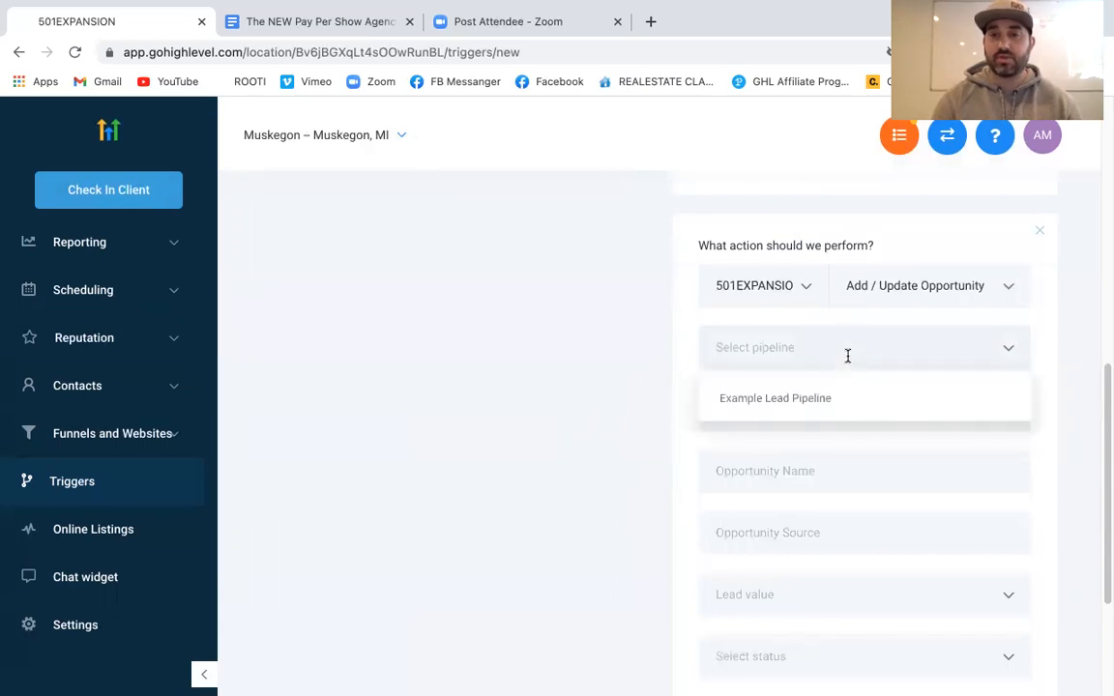
left_click(820, 397)
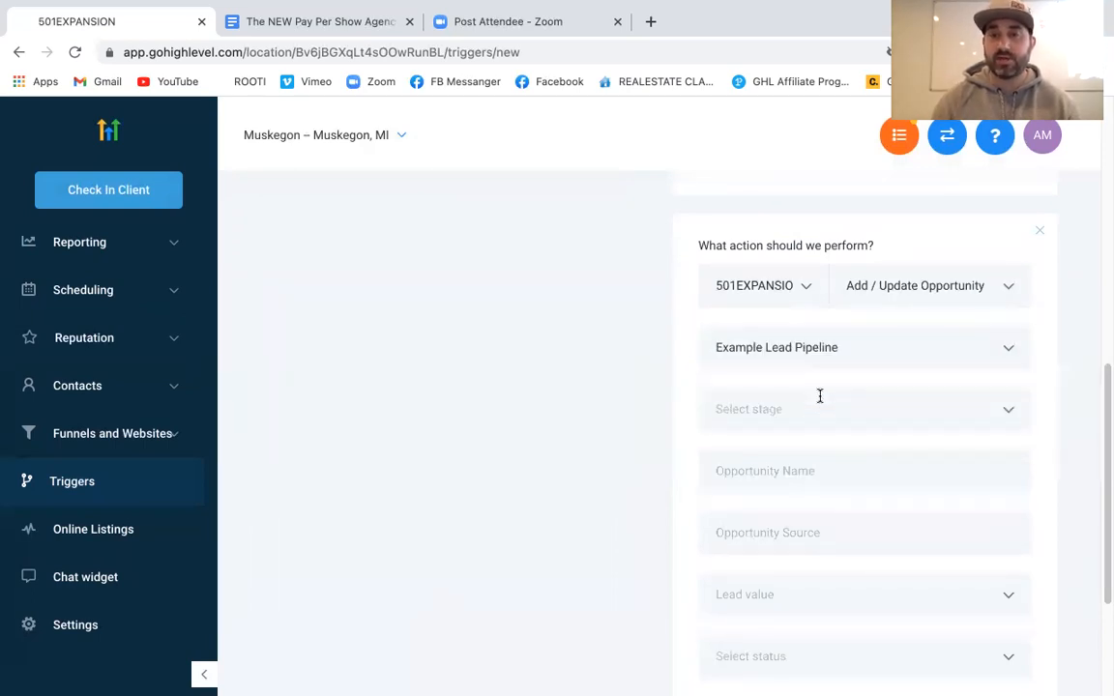
left_click(829, 416)
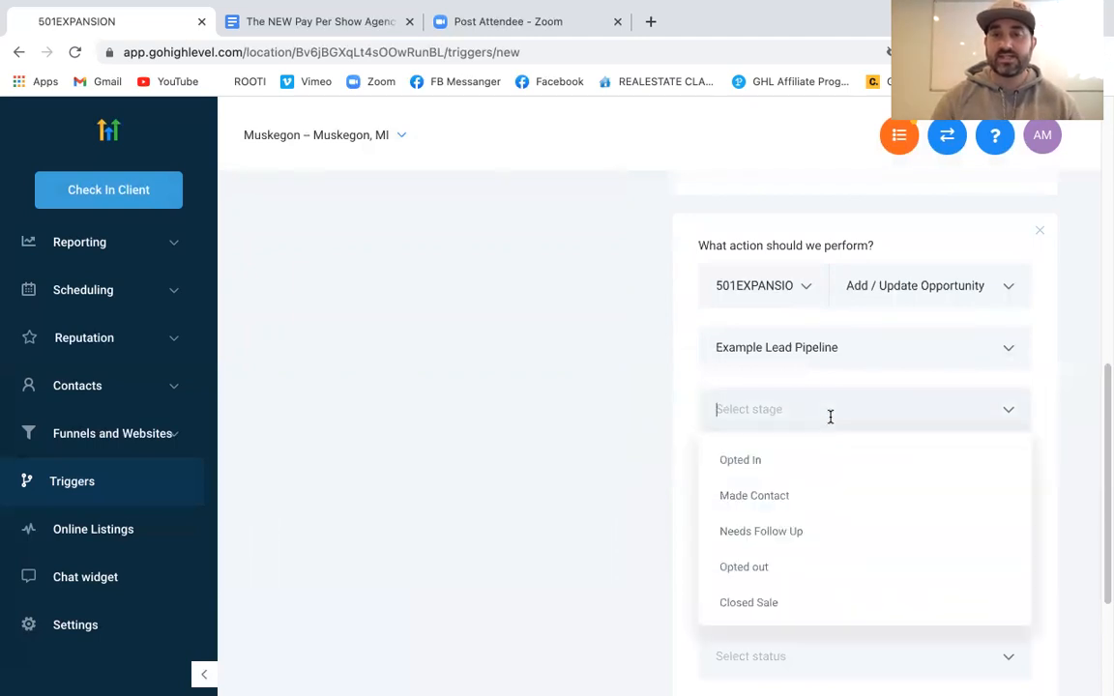
left_click(769, 460)
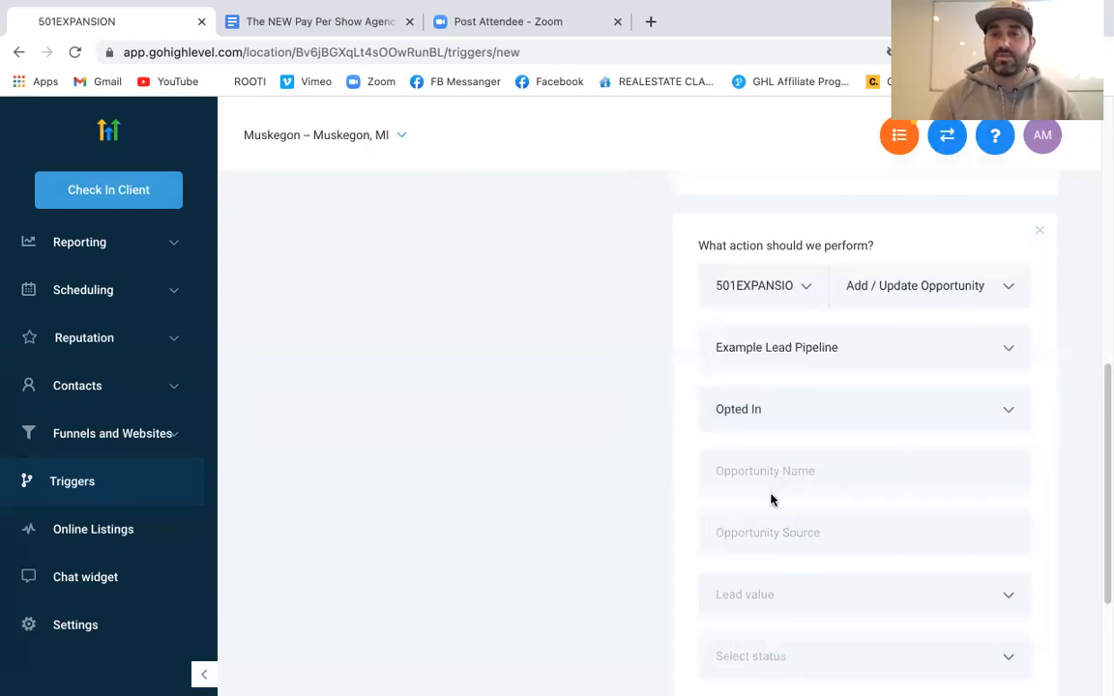
Check the lead value and opportunity status options, leaving both unset
scroll(771, 500, "down", 1)
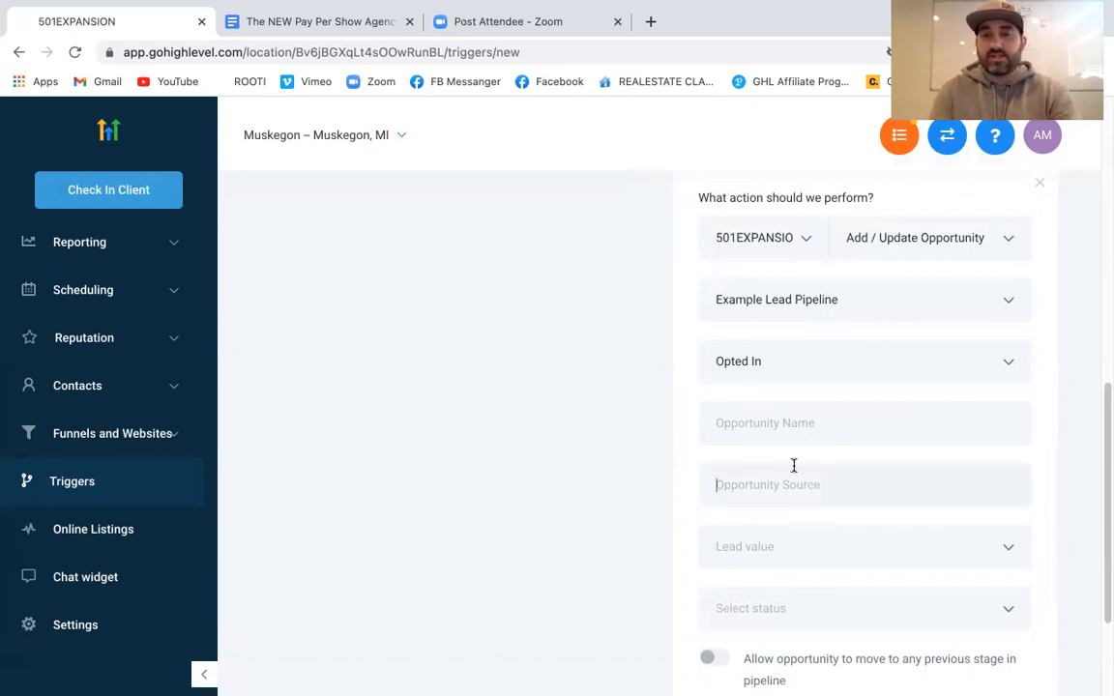
scroll(825, 478, "down", 1)
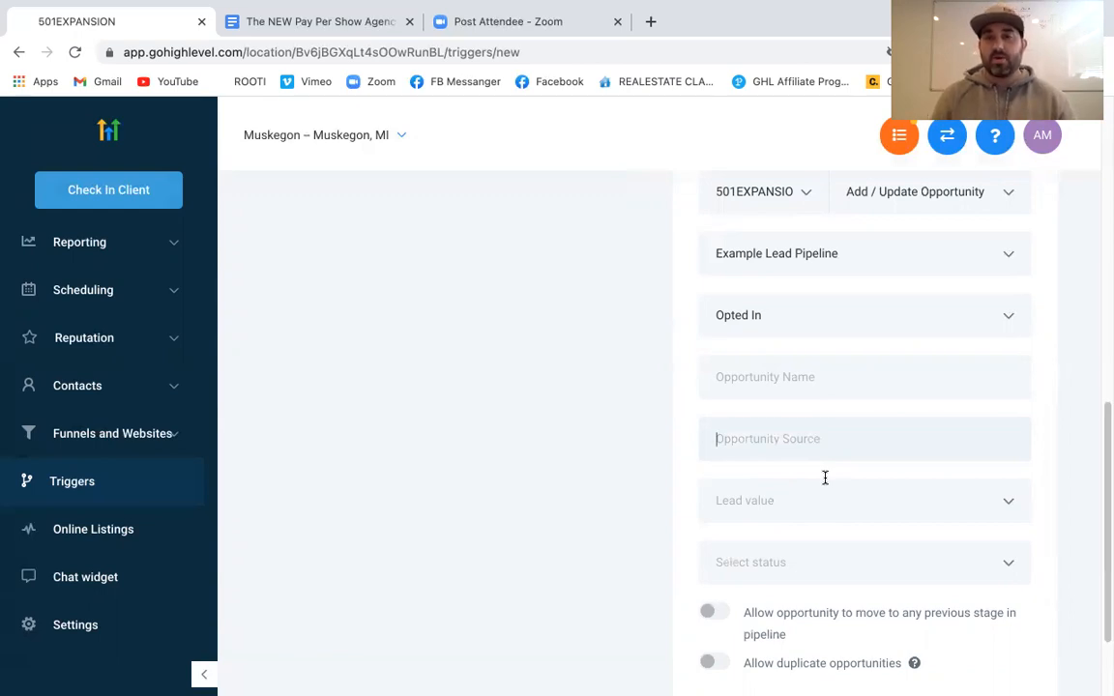
left_click(830, 503)
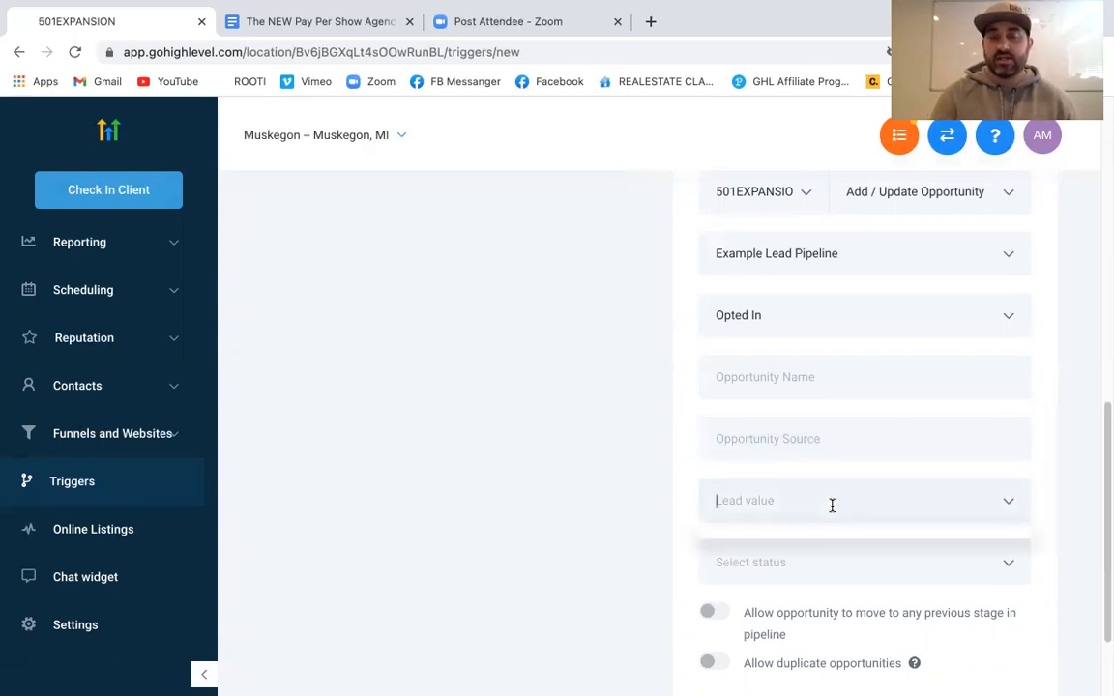
left_click(684, 503)
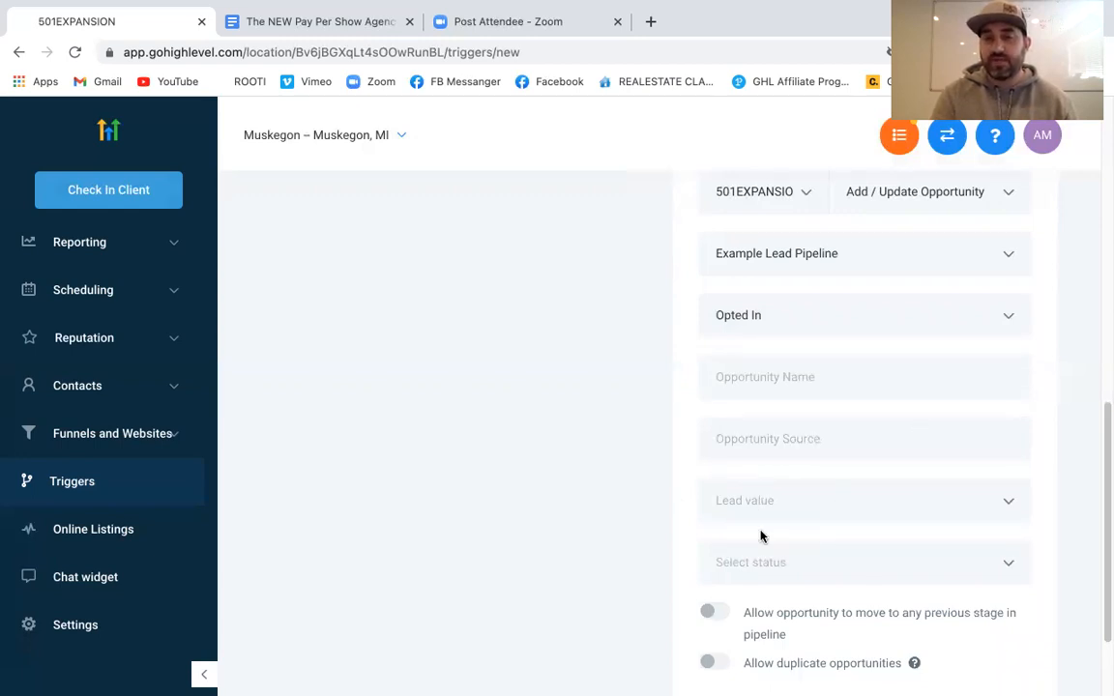
scroll(763, 534, "down", 1)
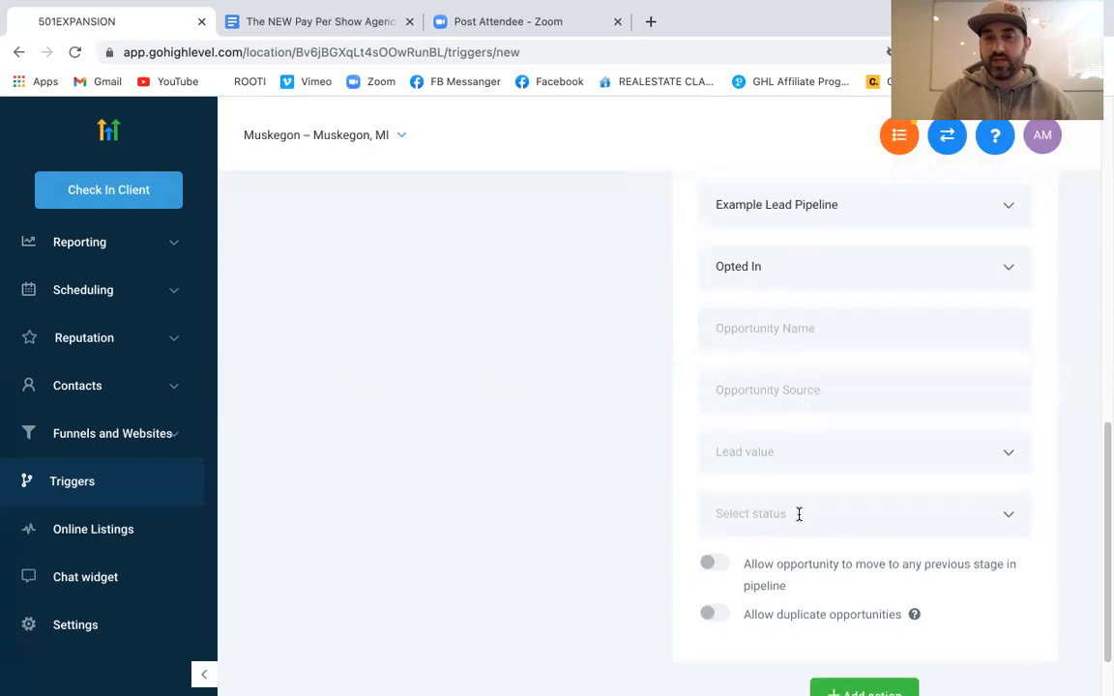
left_click(799, 513)
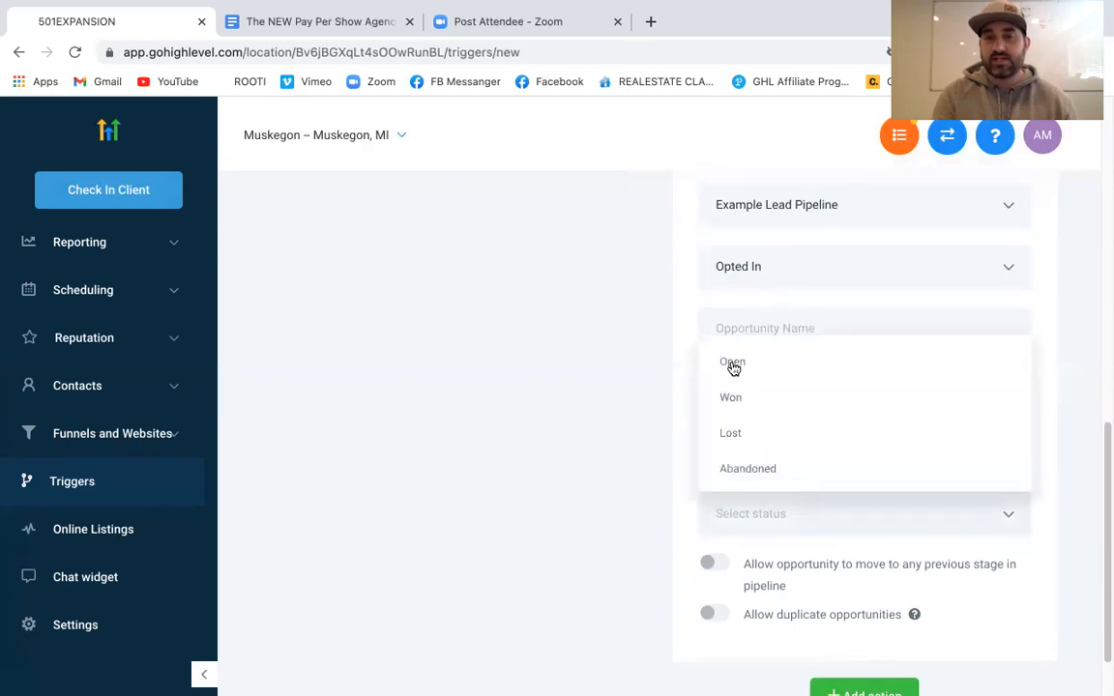
left_click(676, 422)
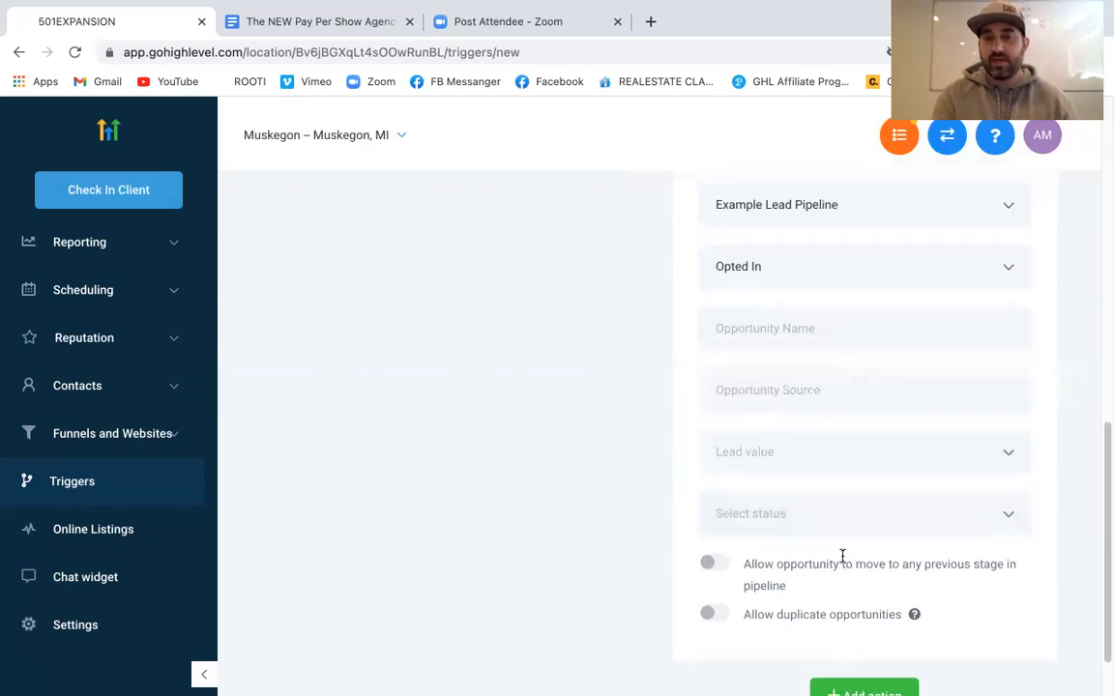
scroll(843, 556, "down", 1)
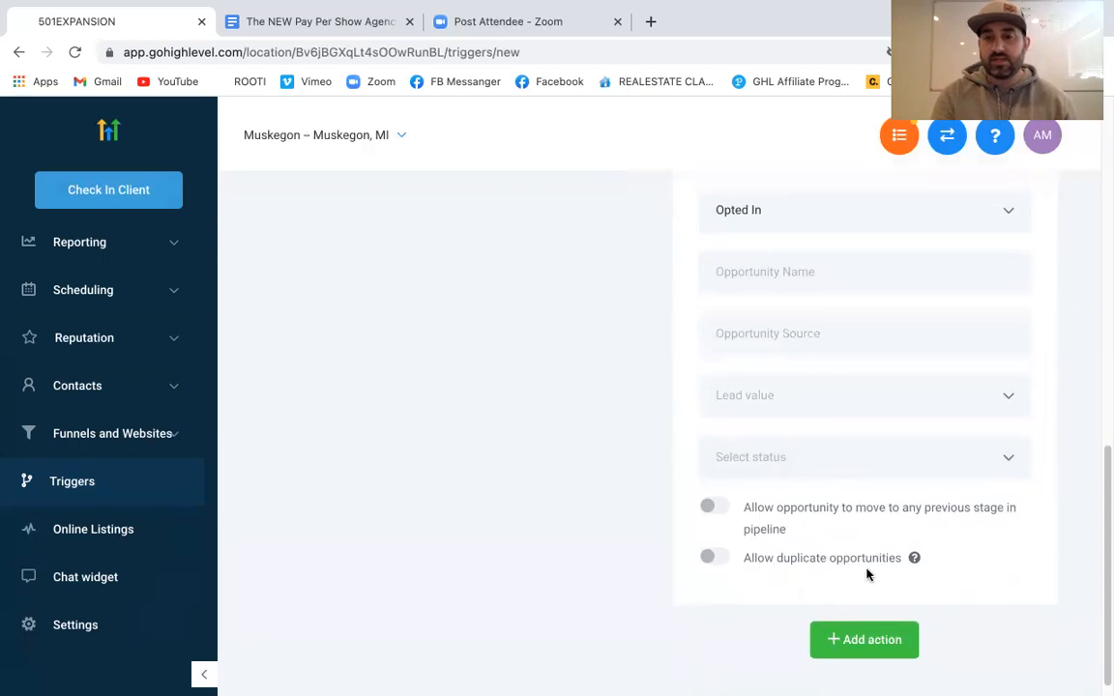
scroll(901, 536, "up", 3)
scroll(901, 536, "down", 3)
scroll(901, 536, "up", 4)
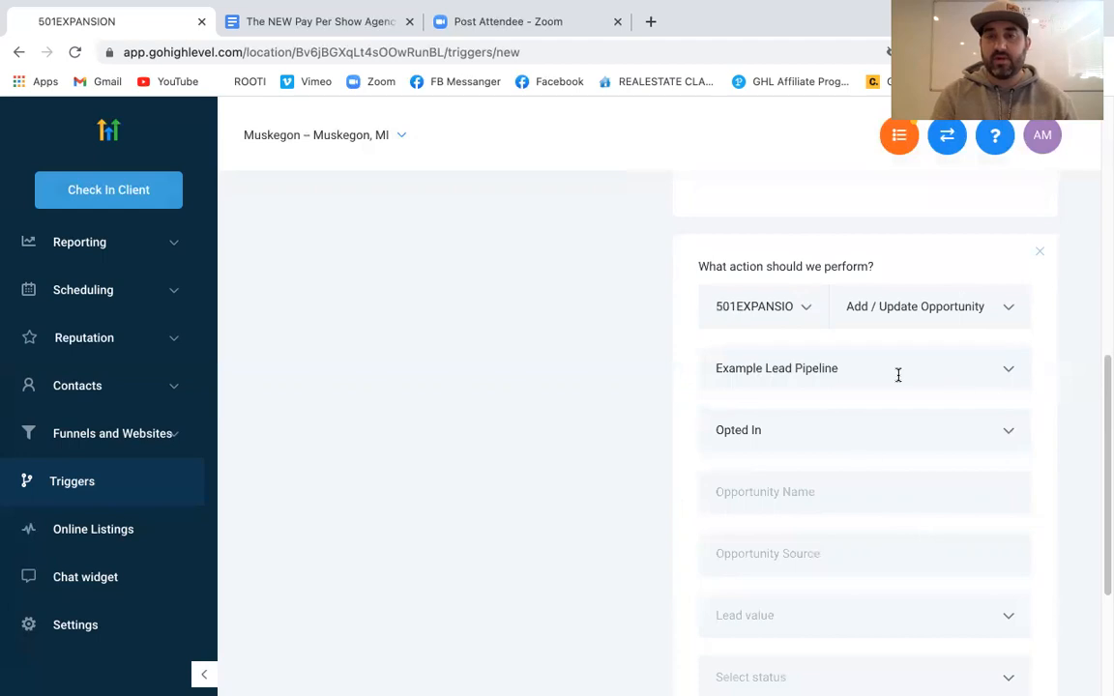
Review the LEAD OPT IN trigger's actions and save it
scroll(899, 375, "up", 10)
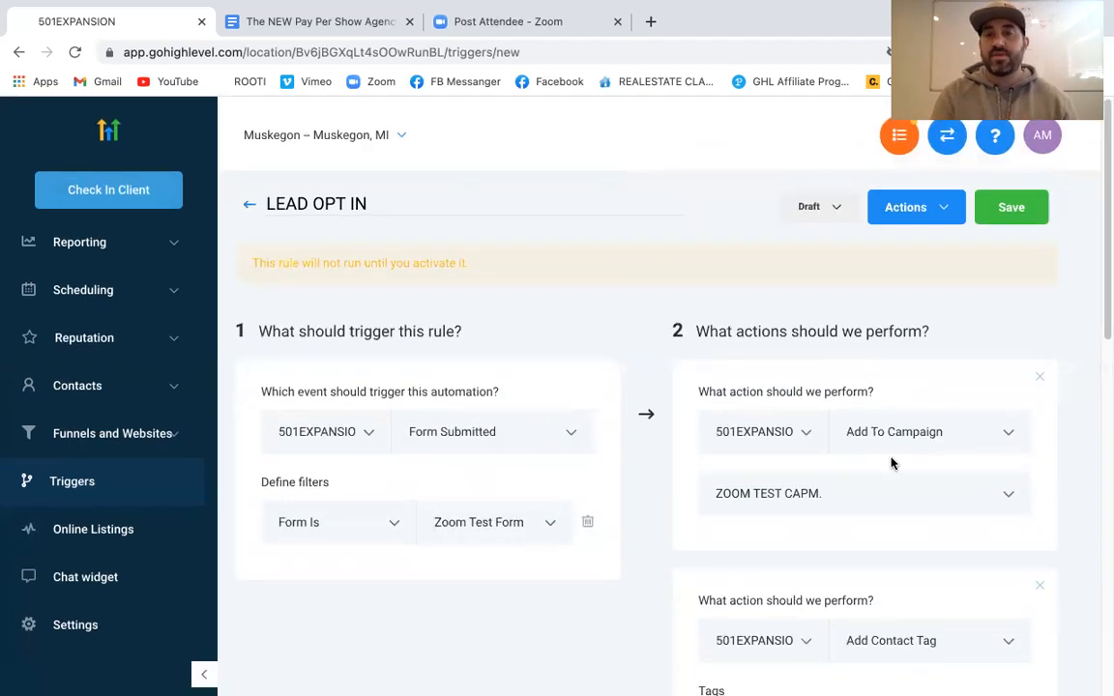
scroll(869, 495, "down", 2)
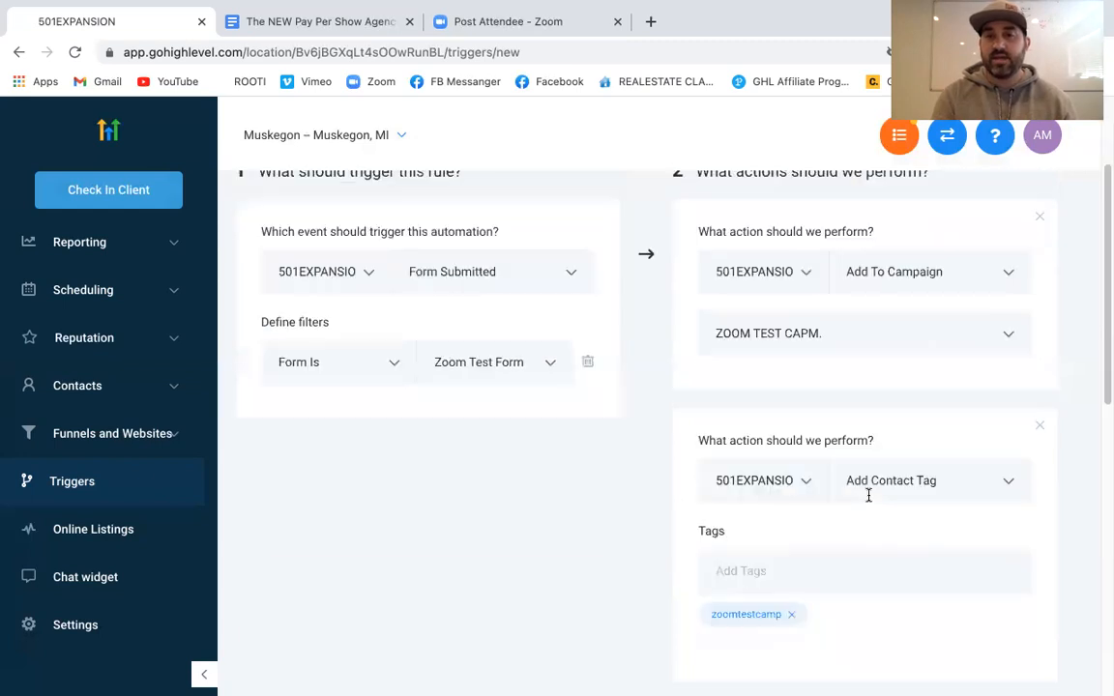
scroll(829, 556, "down", 1)
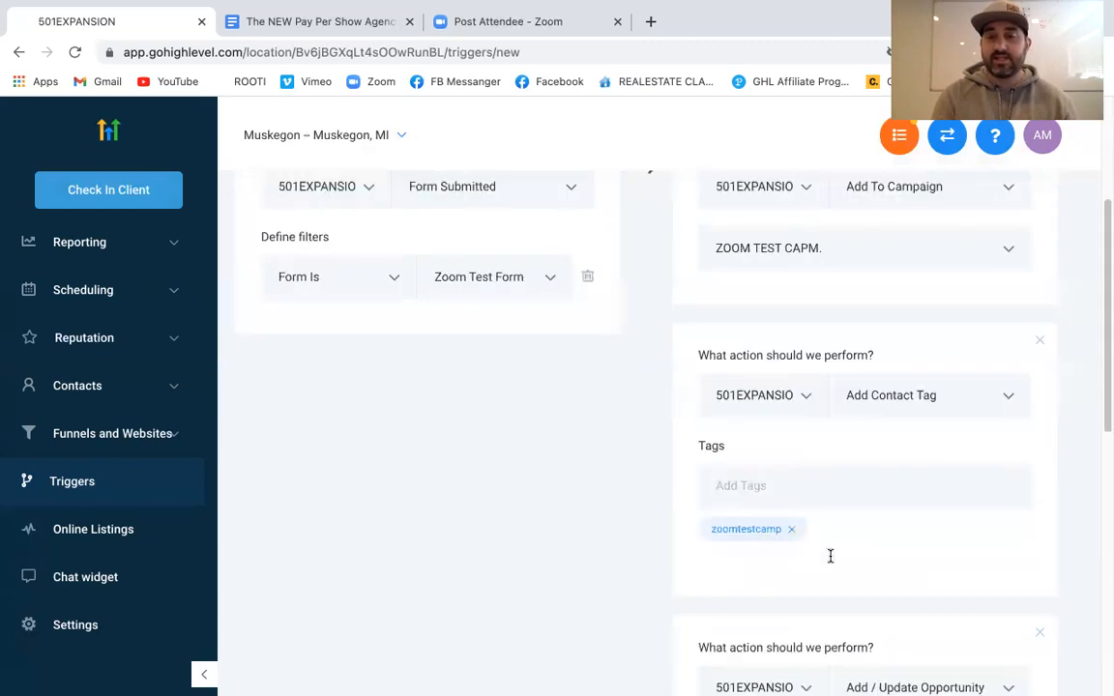
scroll(830, 556, "down", 2)
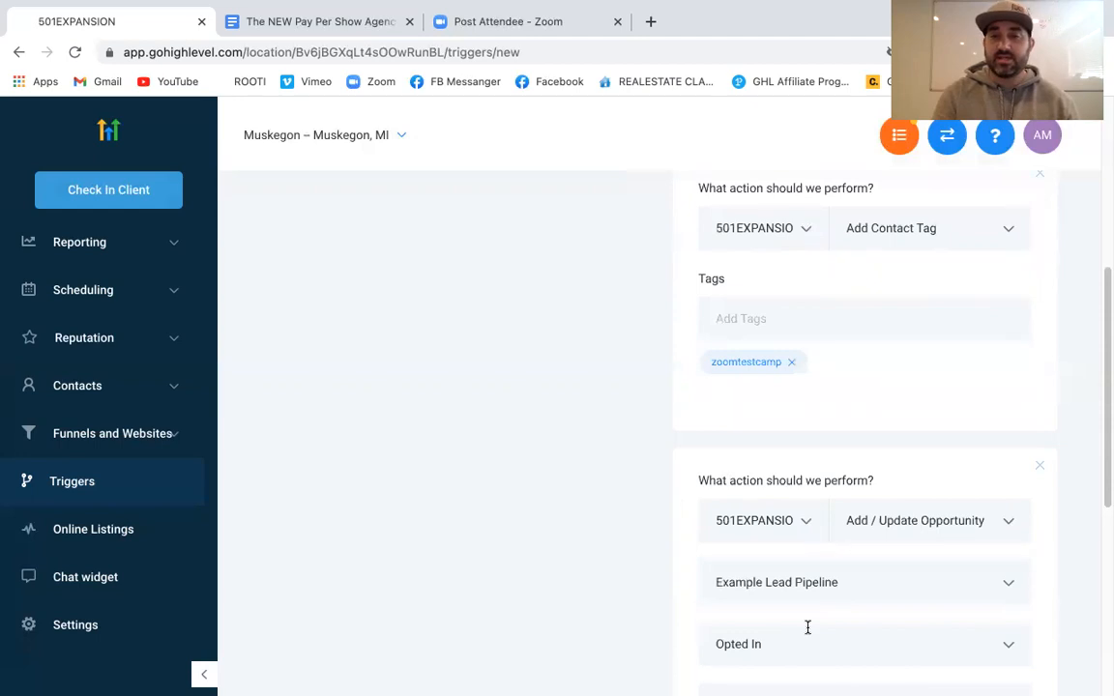
scroll(808, 628, "down", 1)
scroll(840, 525, "down", 2)
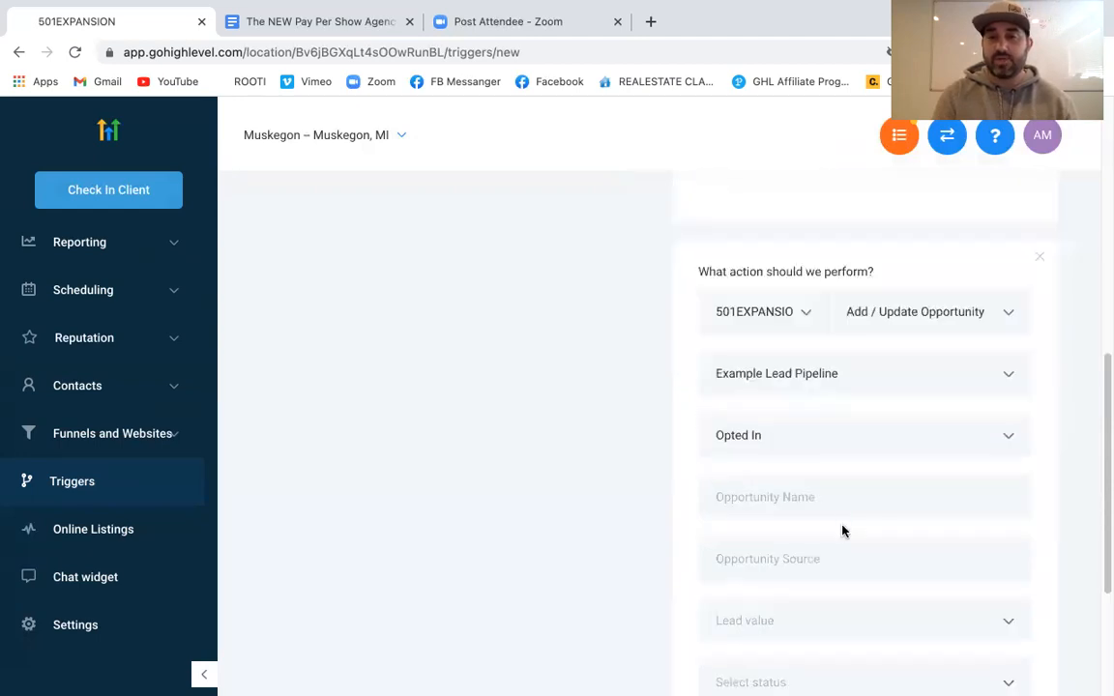
scroll(841, 531, "down", 3)
scroll(842, 531, "up", 7)
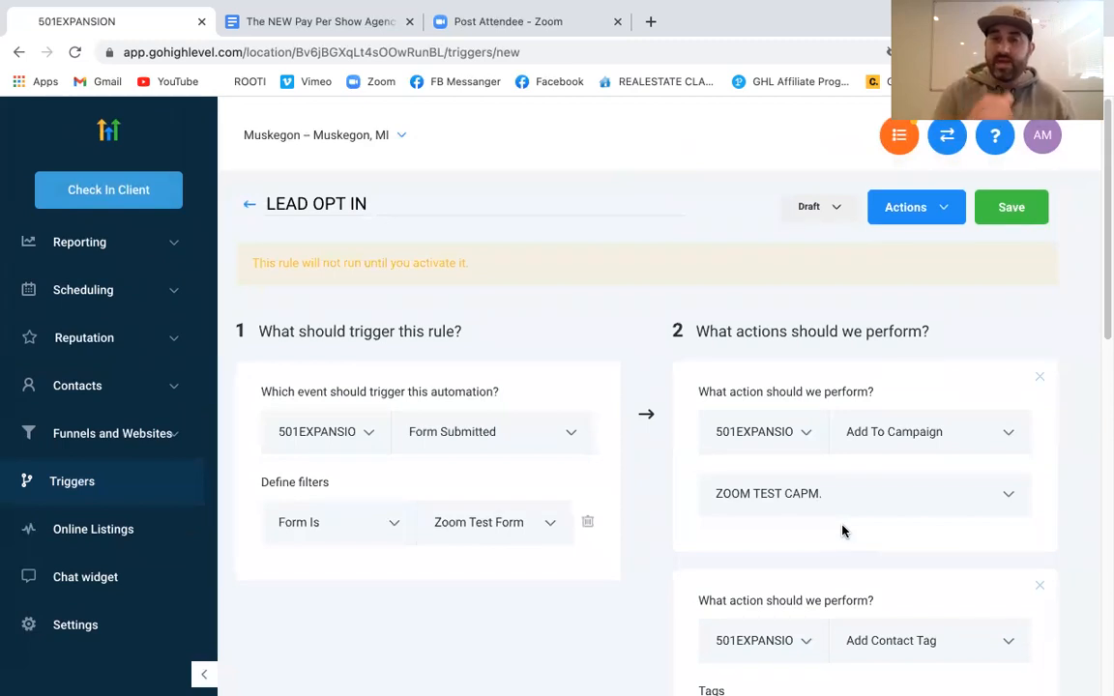
left_click(1012, 214)
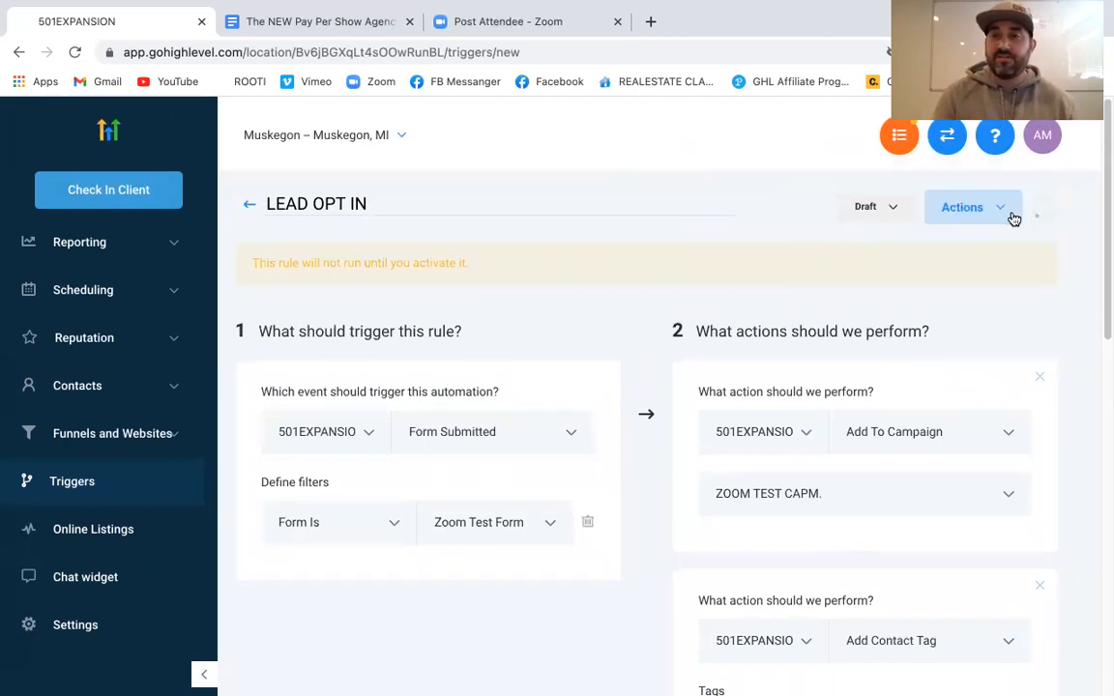
Activate the LEAD OPT IN trigger and return to the Triggers list
left_click(847, 210)
left_click(841, 245)
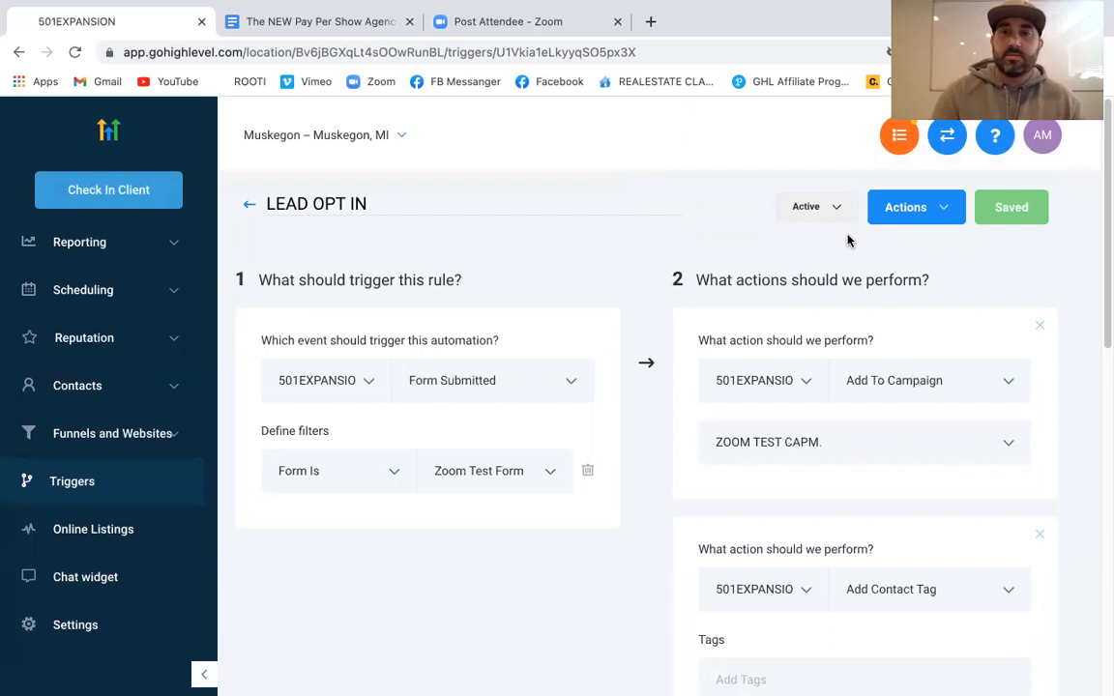
left_click(251, 209)
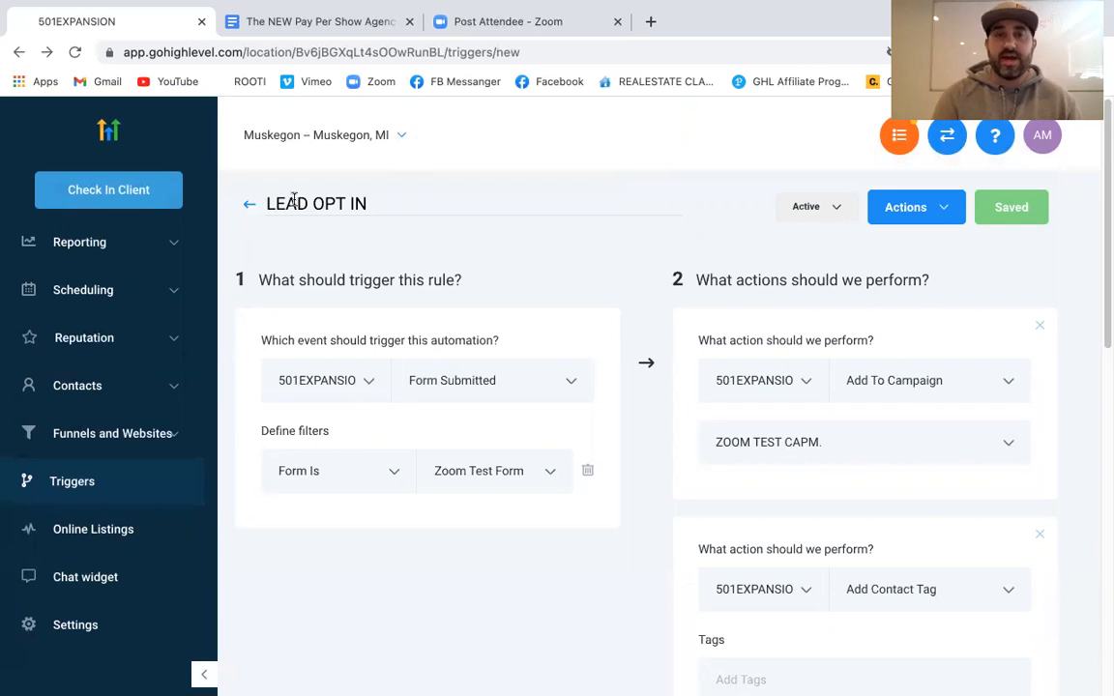
left_click(247, 209)
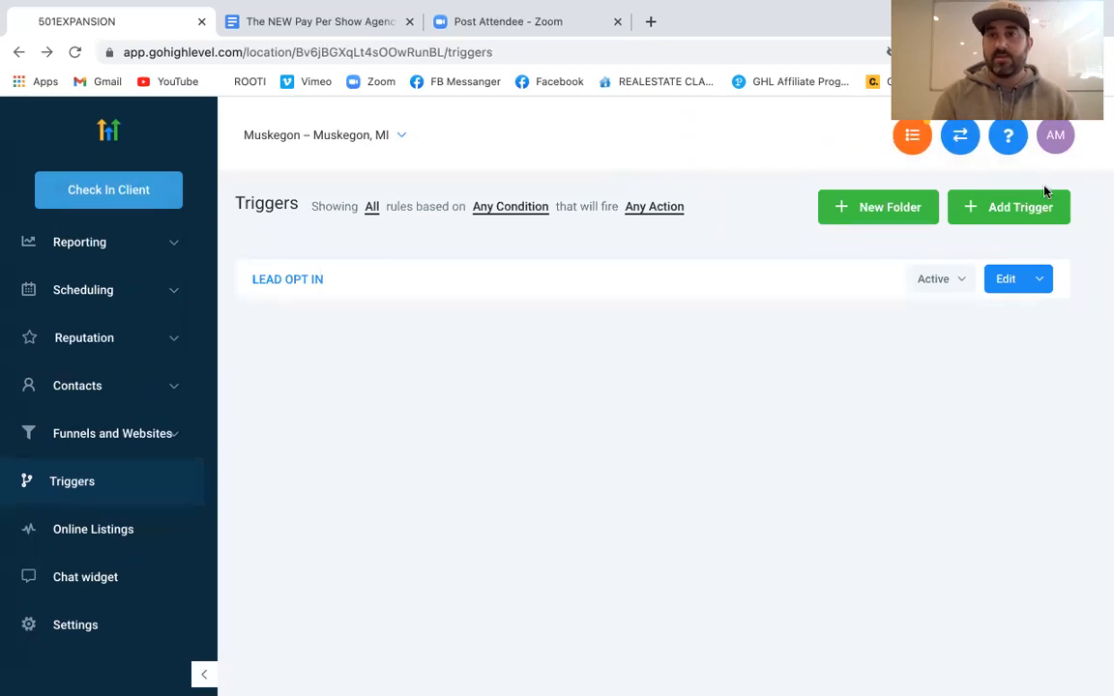
left_click(1031, 219)
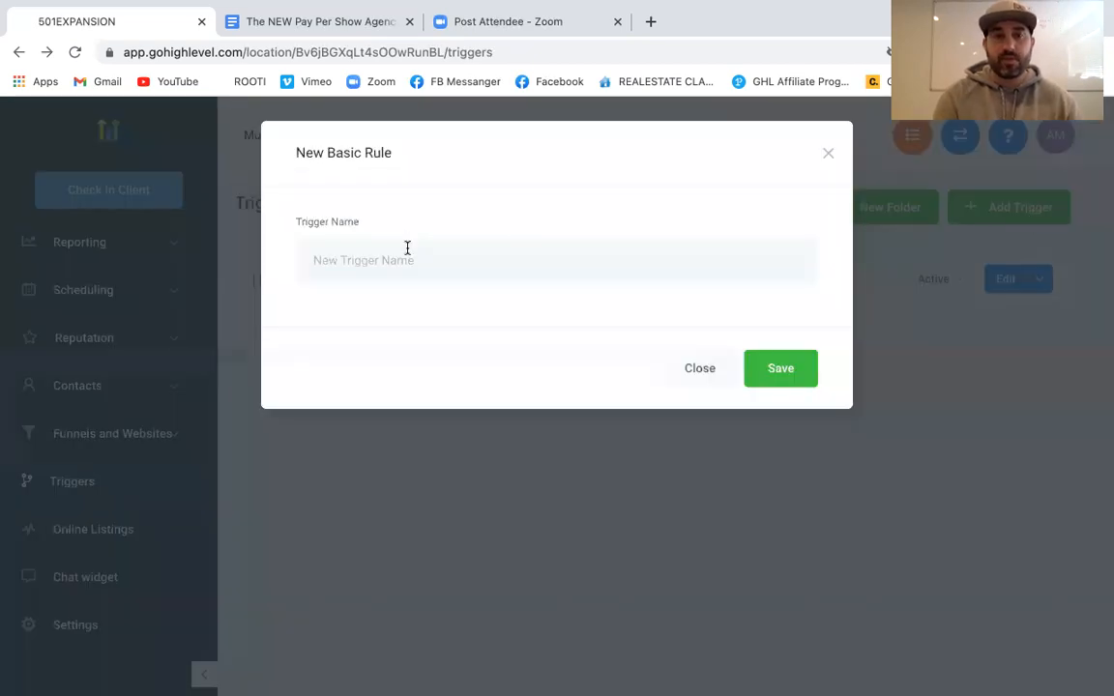
Create a new trigger named 'Opt out' and choose Email Events as its trigger event
type("Opt")
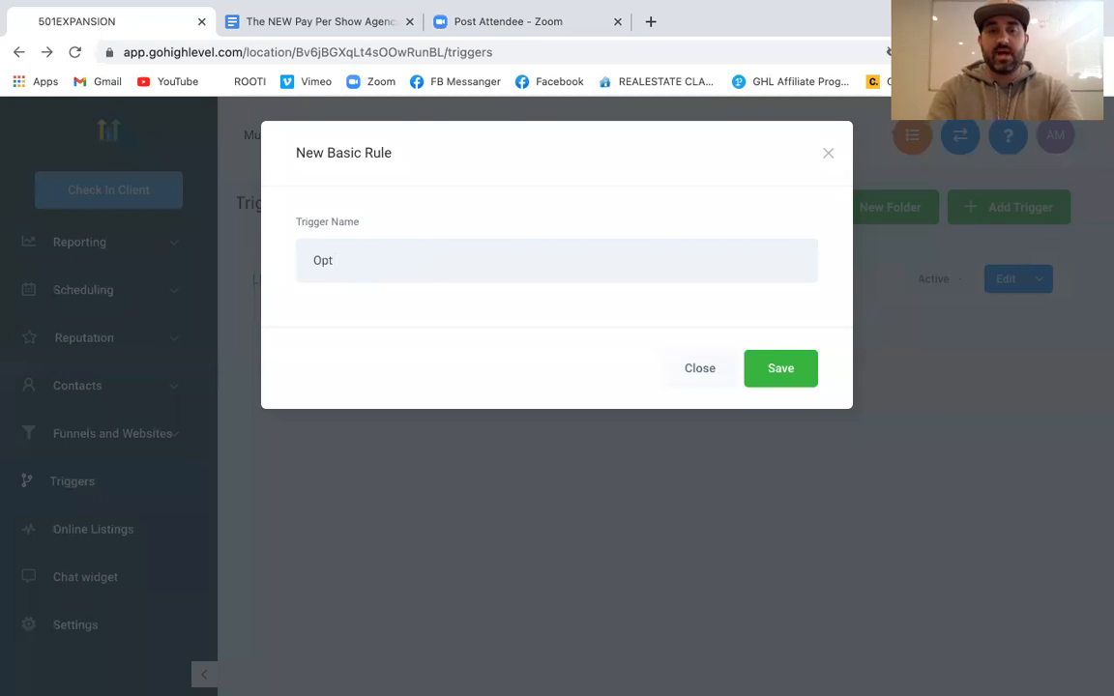
left_click(781, 368)
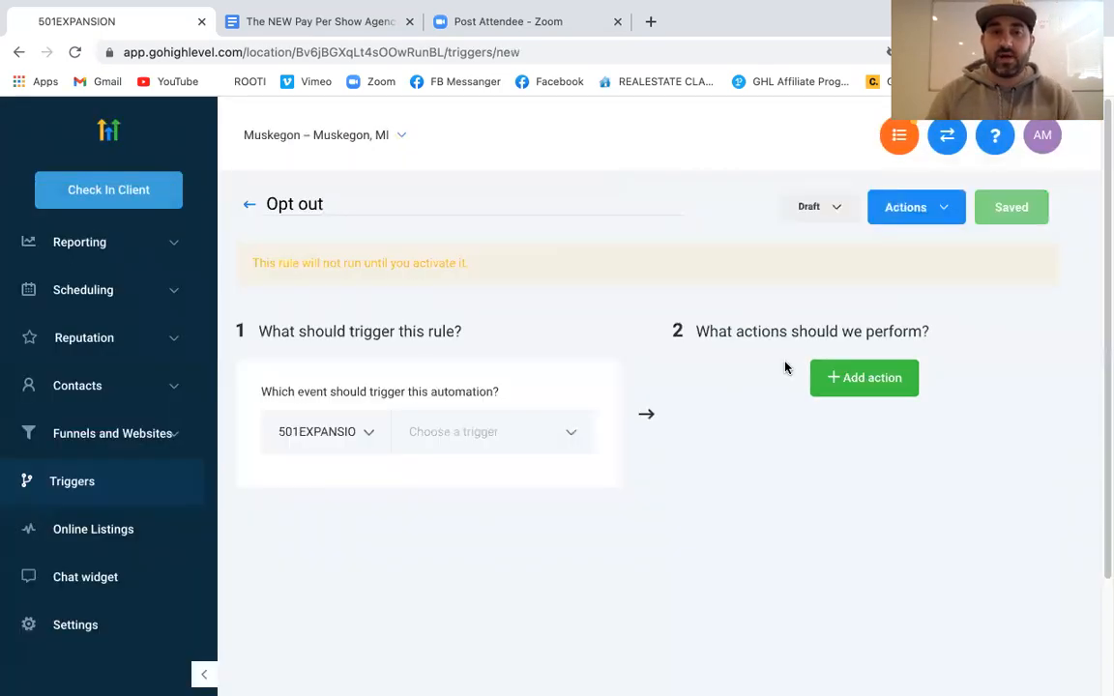
left_click(572, 436)
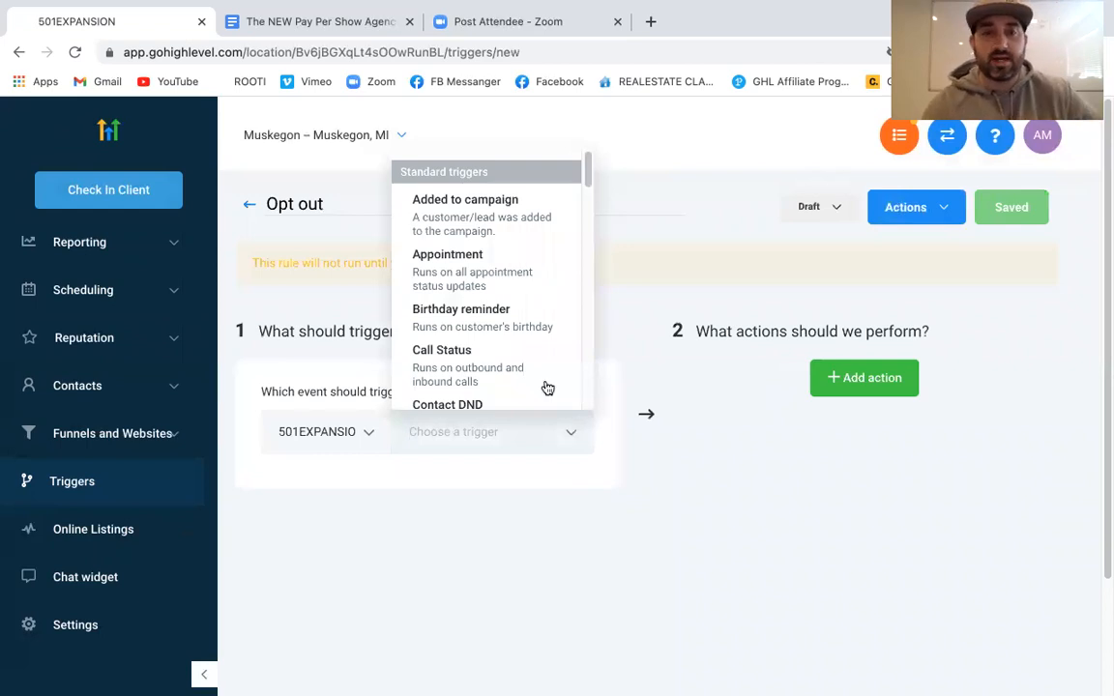
scroll(485, 285, "down", 2)
scroll(485, 285, "down", 3)
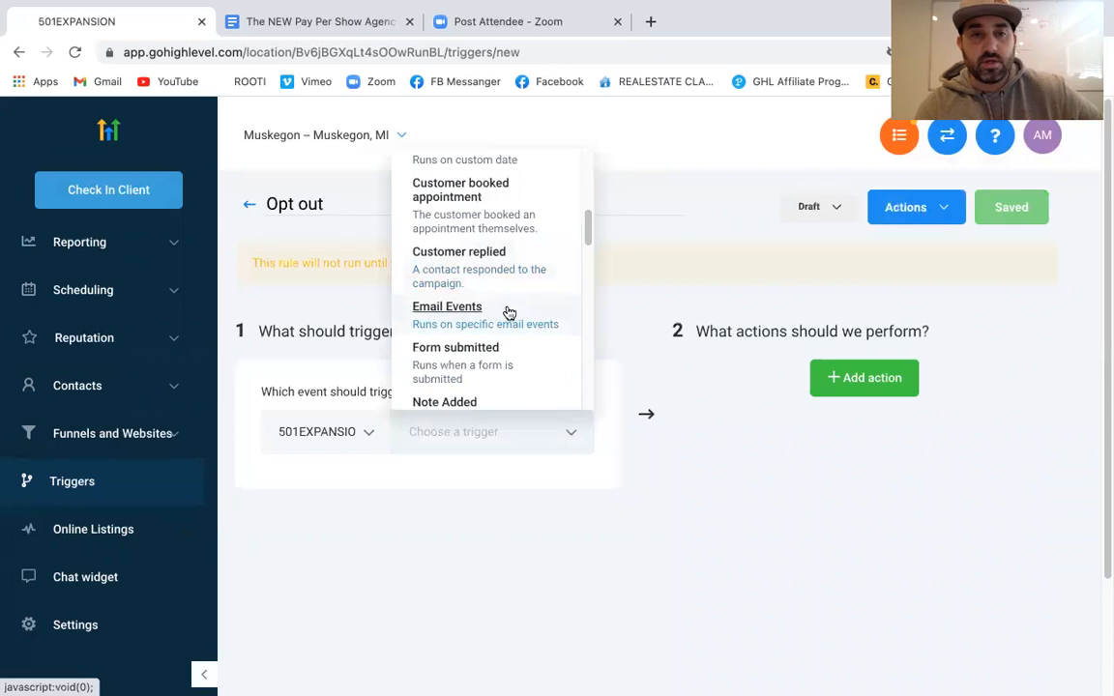
scroll(480, 314, "up", 3)
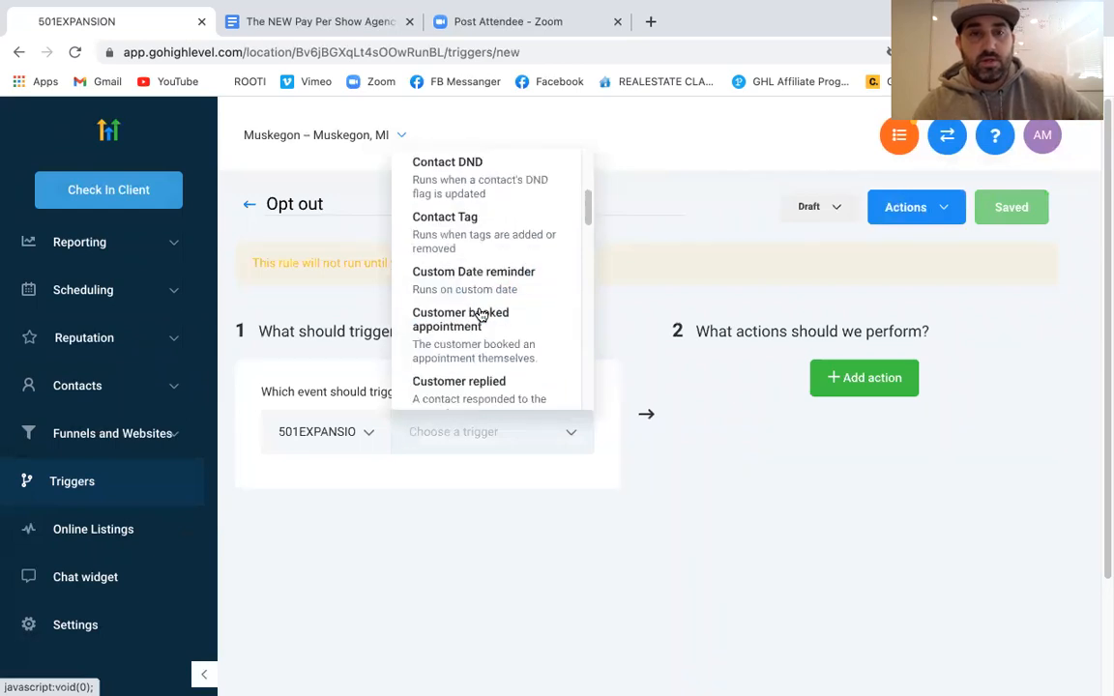
scroll(481, 314, "up", 2)
scroll(481, 315, "up", 2)
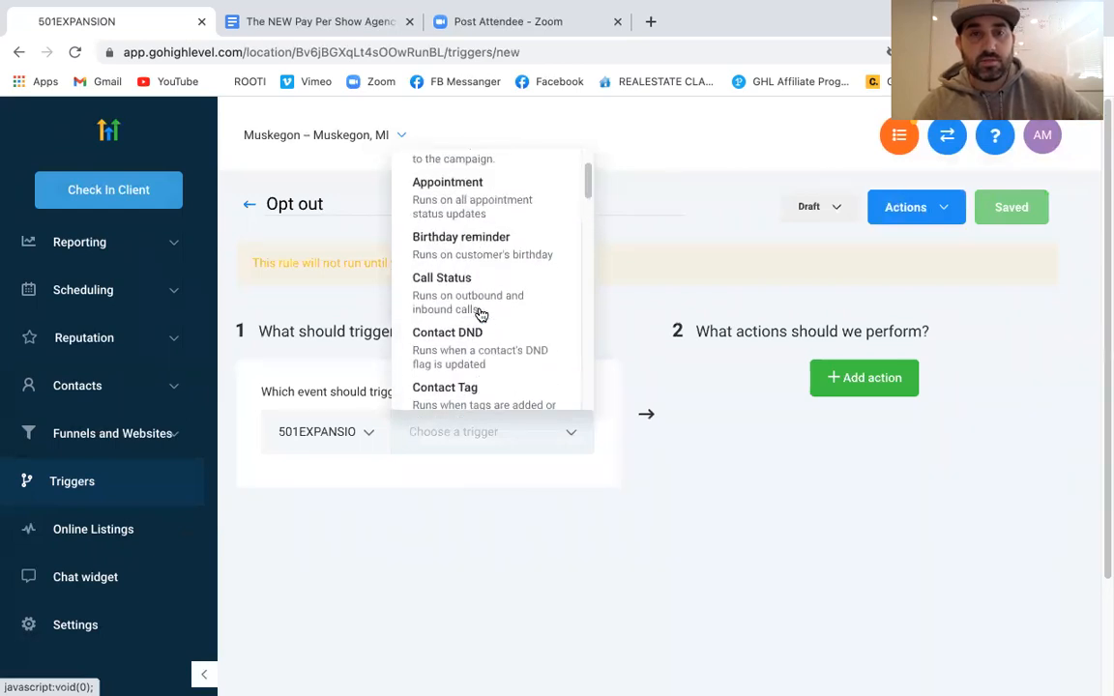
scroll(481, 314, "down", 3)
scroll(481, 315, "down", 4)
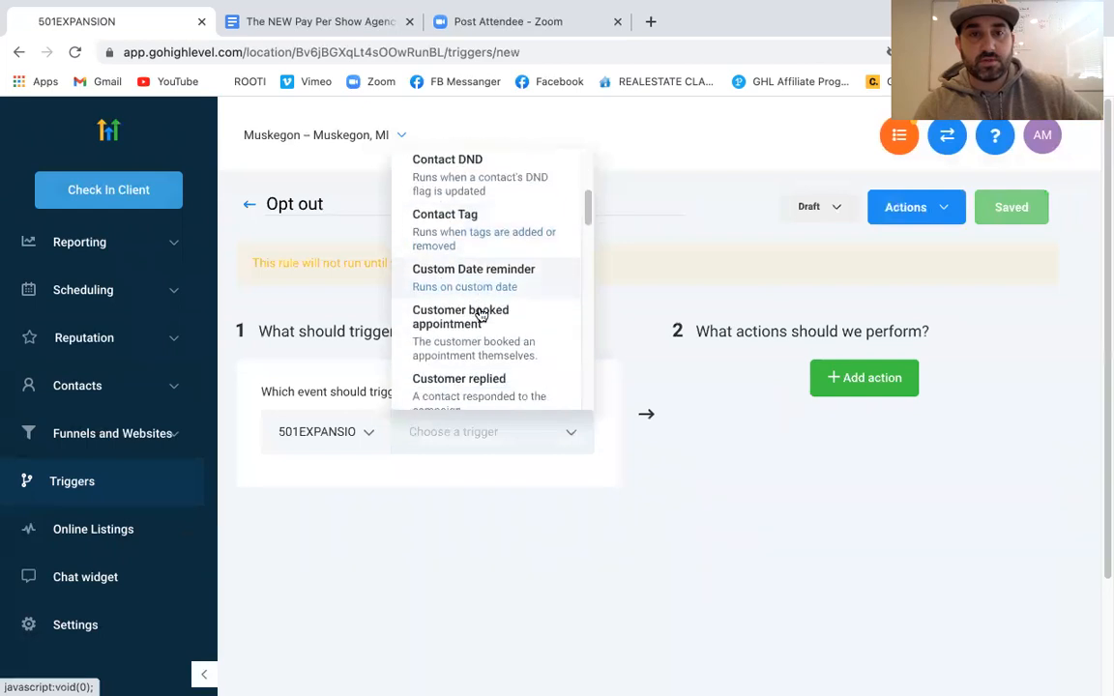
scroll(481, 314, "down", 4)
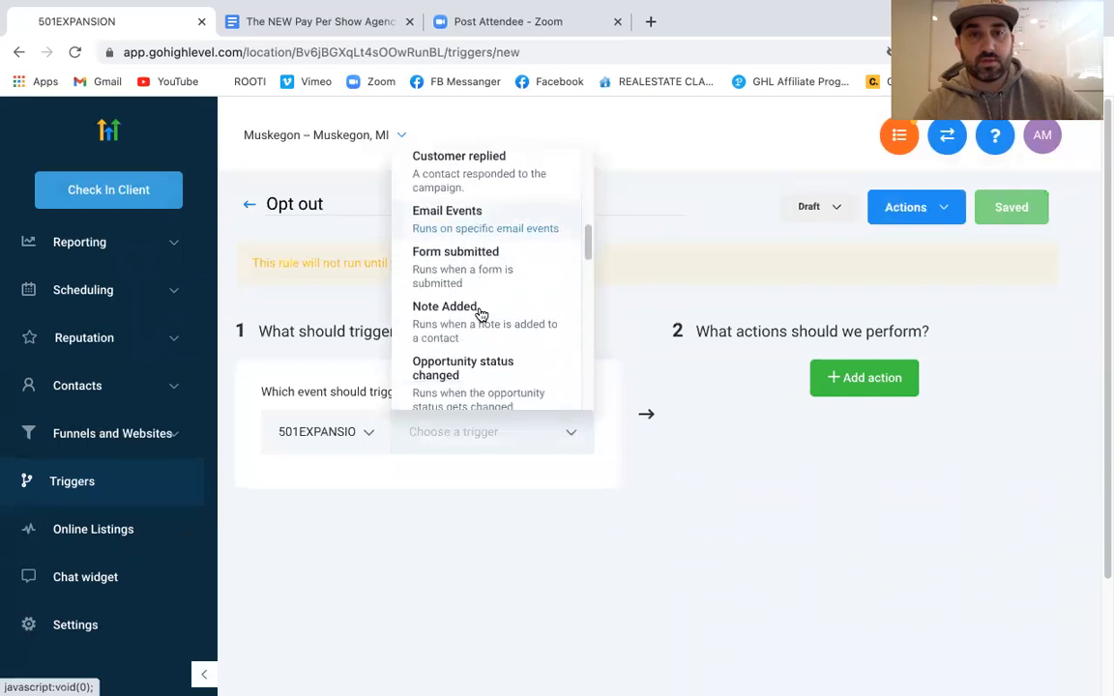
scroll(481, 315, "down", 3)
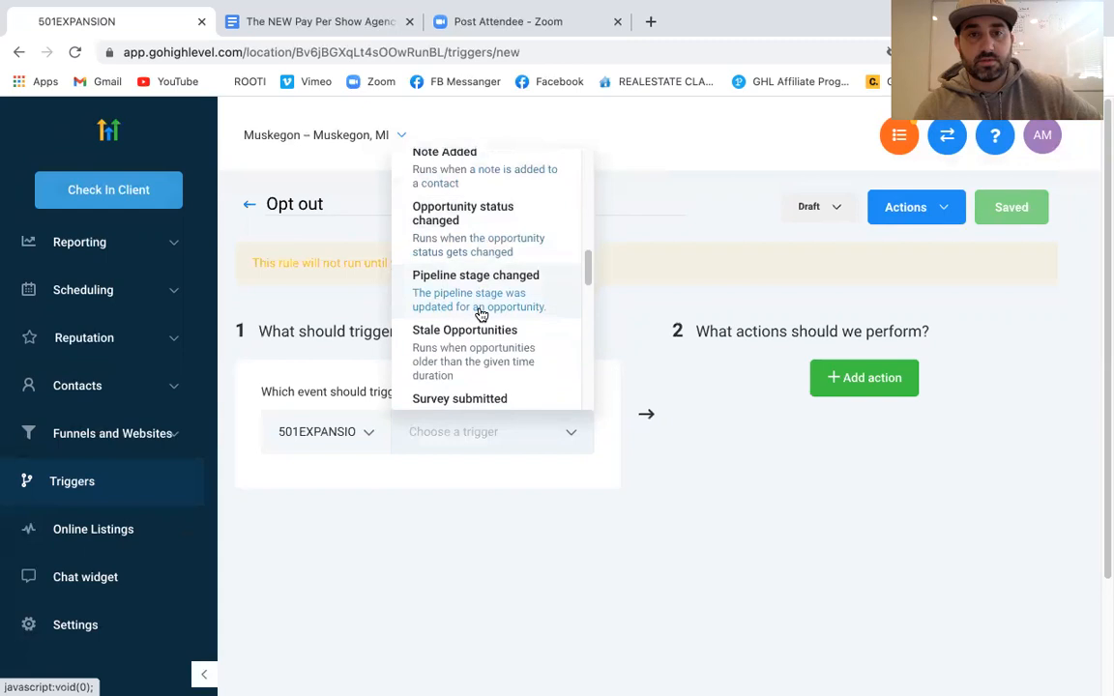
scroll(481, 314, "down", 4)
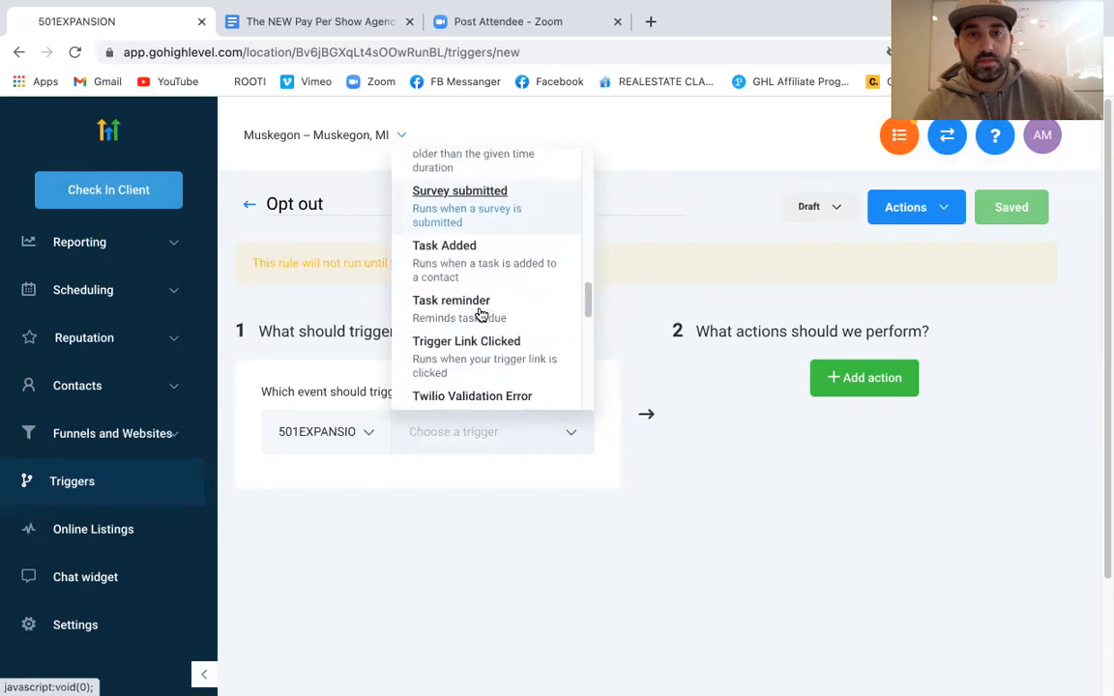
scroll(480, 315, "up", 10)
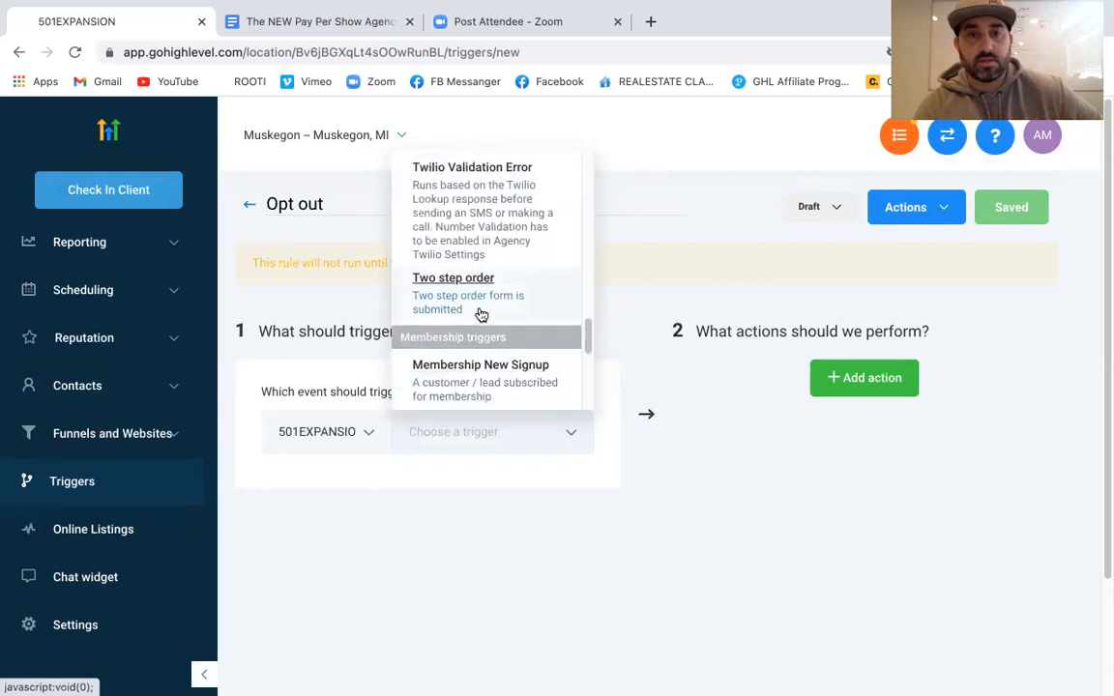
left_click(472, 282)
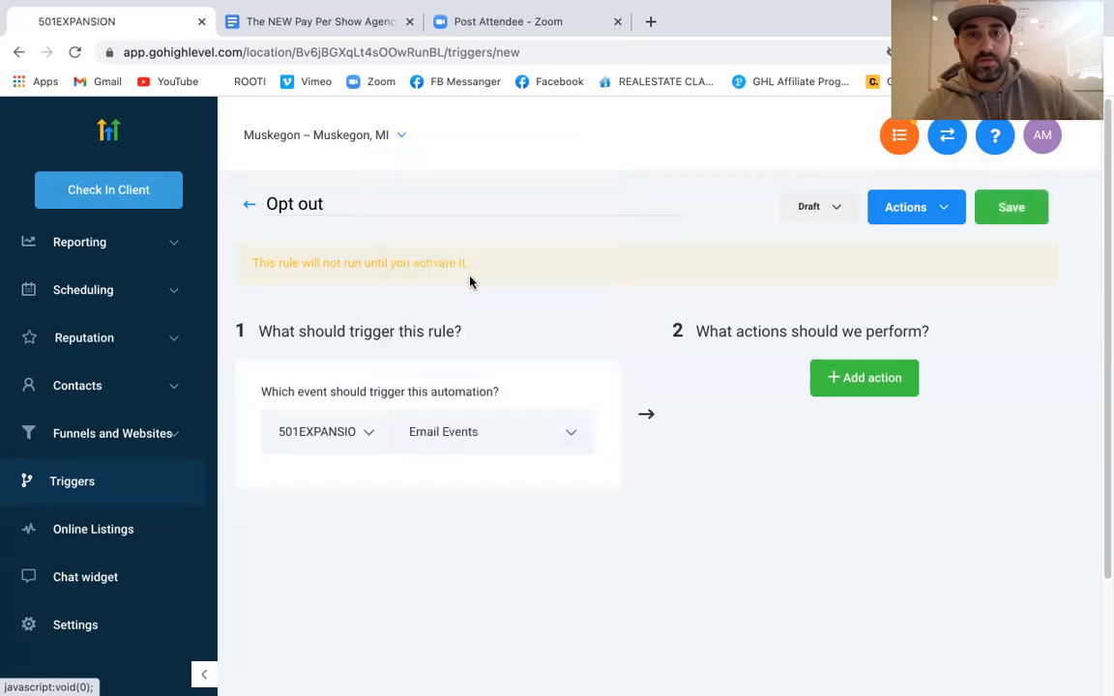
Add an In Campaign filter set to Zoom Test Capm. and remove the extra empty row
left_click(293, 484)
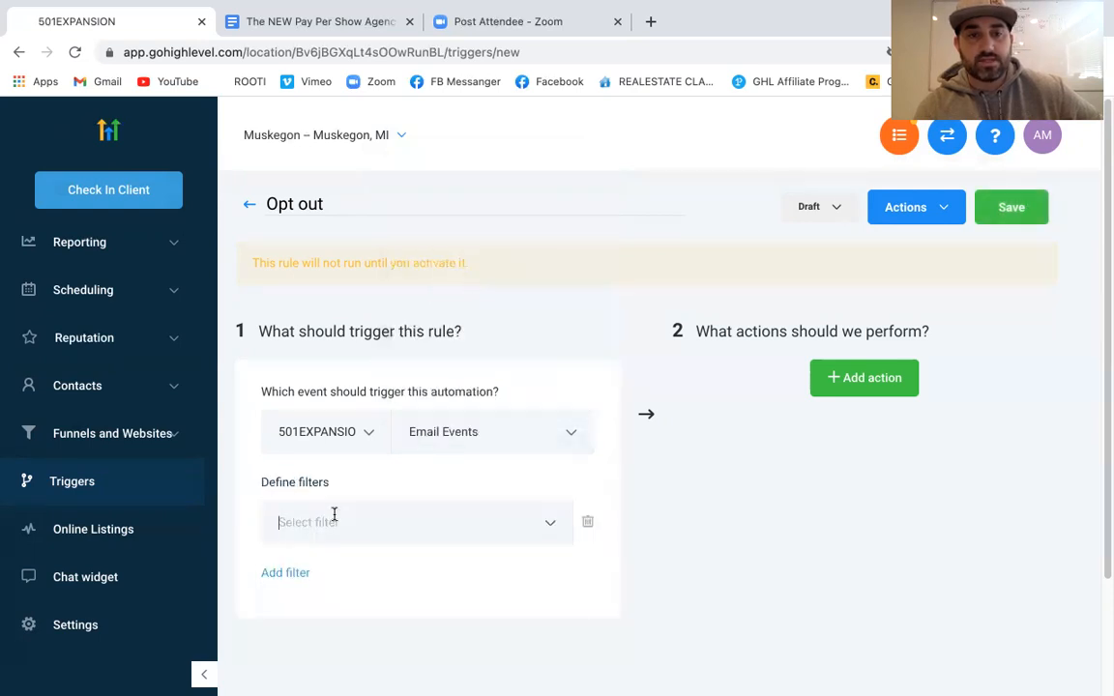
left_click(333, 515)
left_click(314, 623)
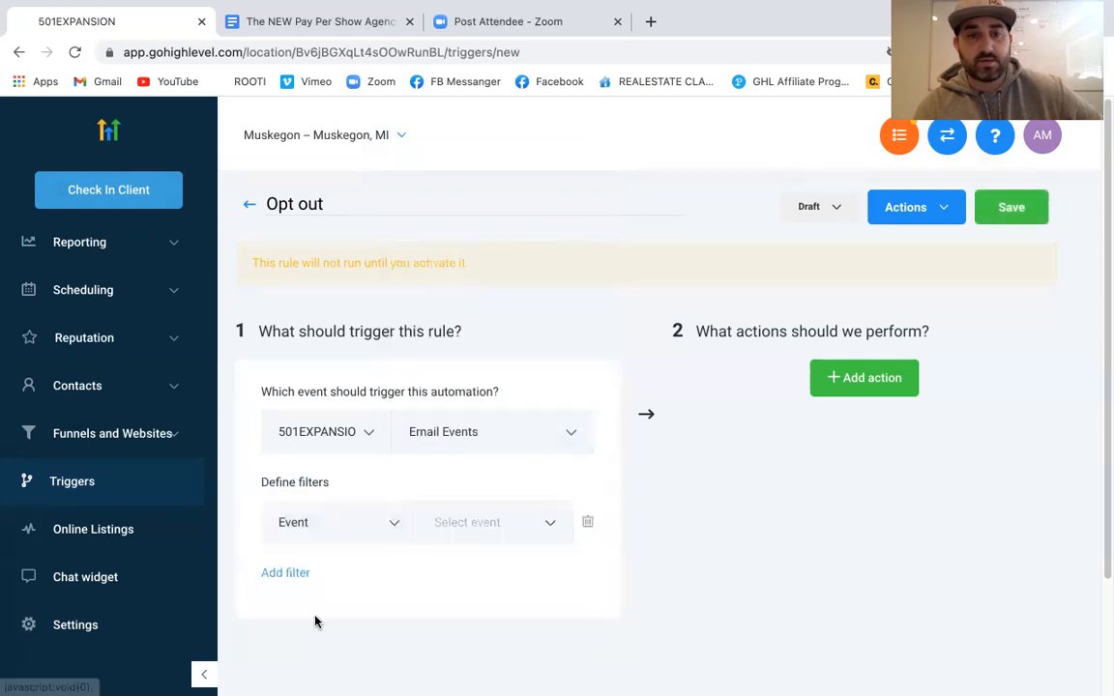
left_click(368, 526)
left_click(315, 594)
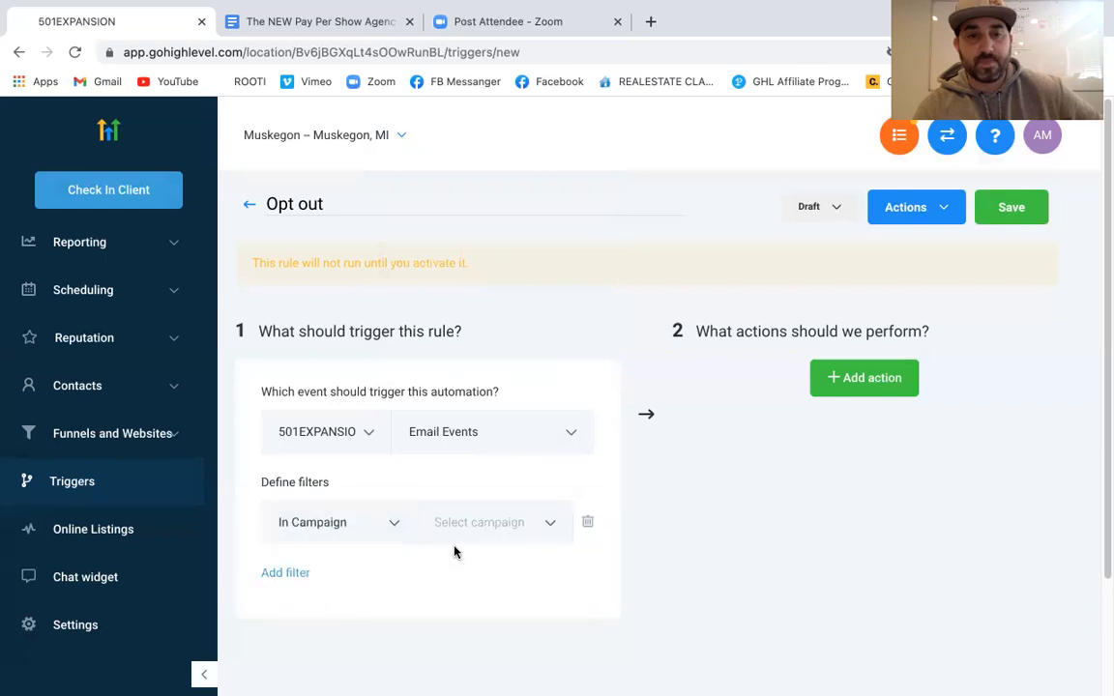
left_click(469, 523)
left_click(482, 569)
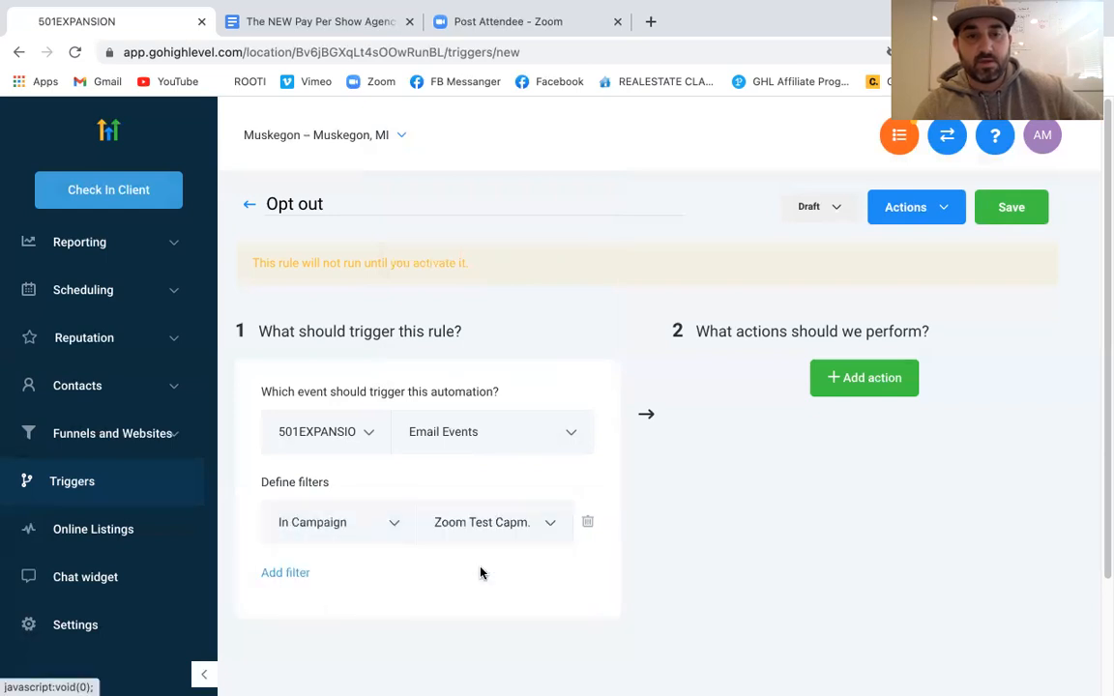
left_click(289, 572)
left_click(319, 570)
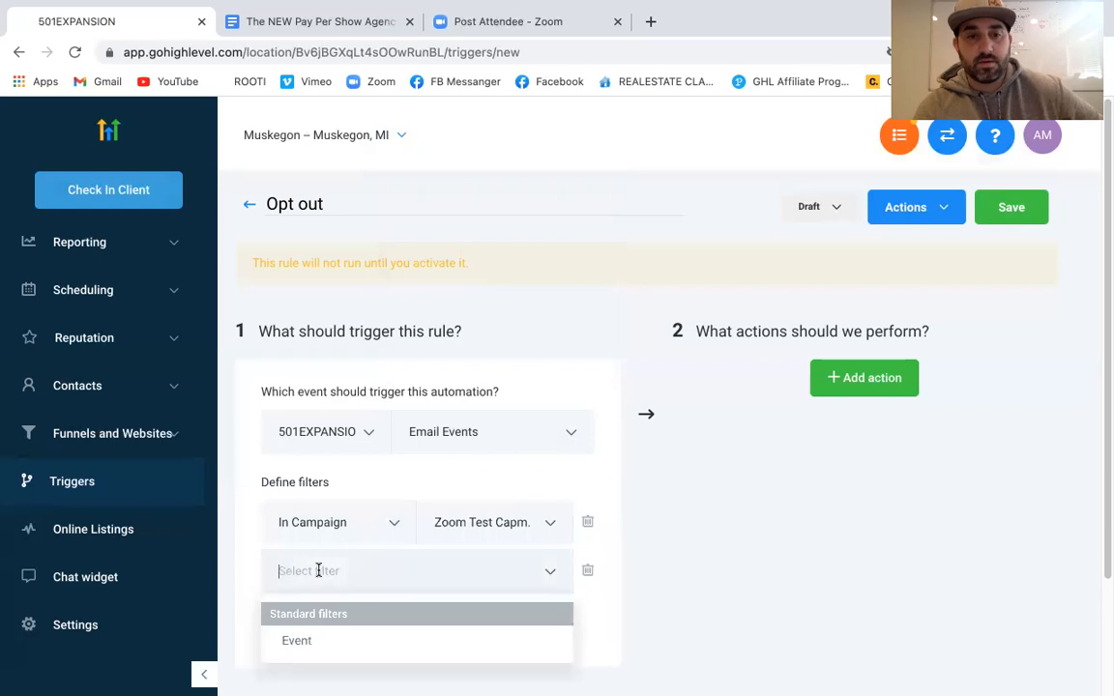
left_click(597, 585)
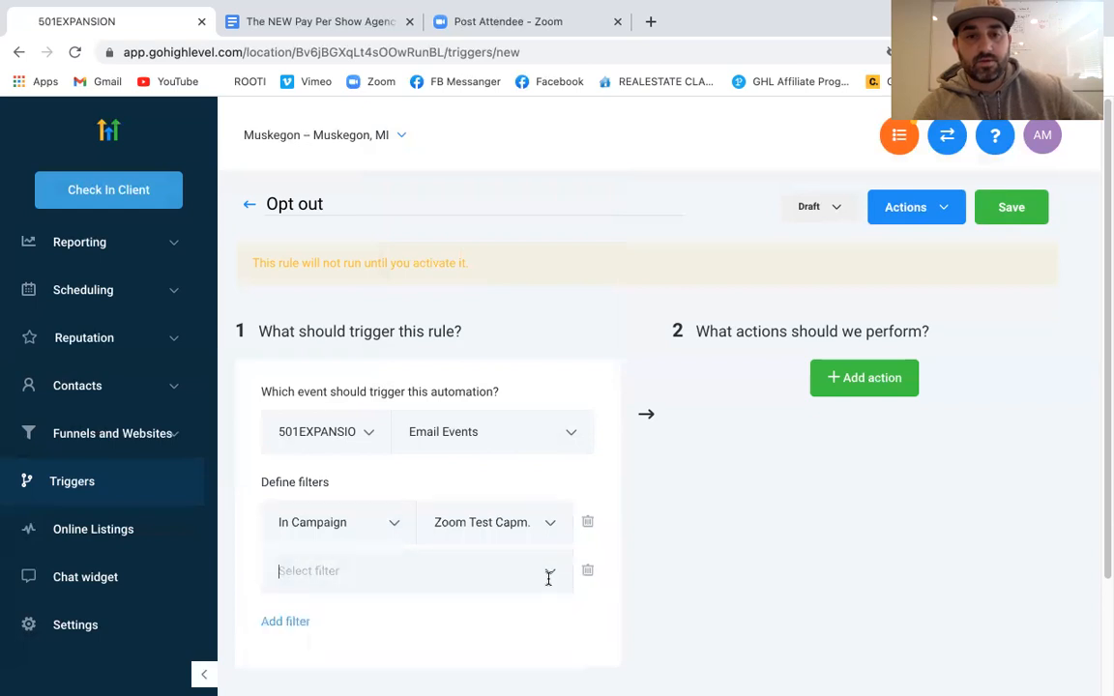
left_click(587, 573)
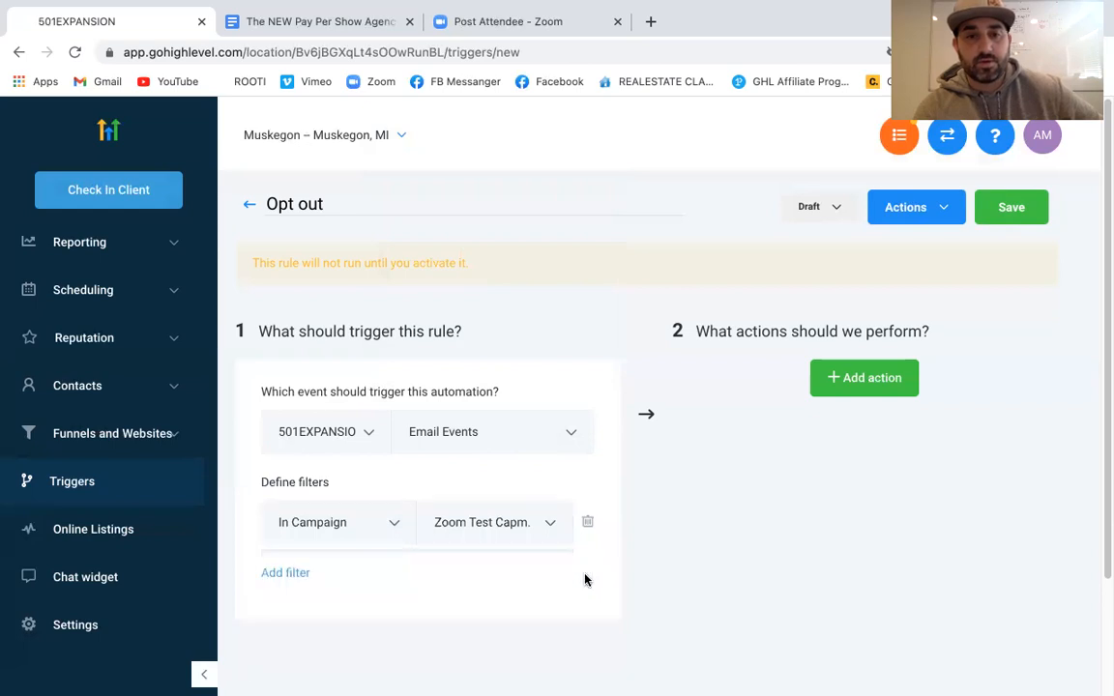
Add an empty action step, then browse the trigger event choices again
left_click(870, 389)
left_click(895, 426)
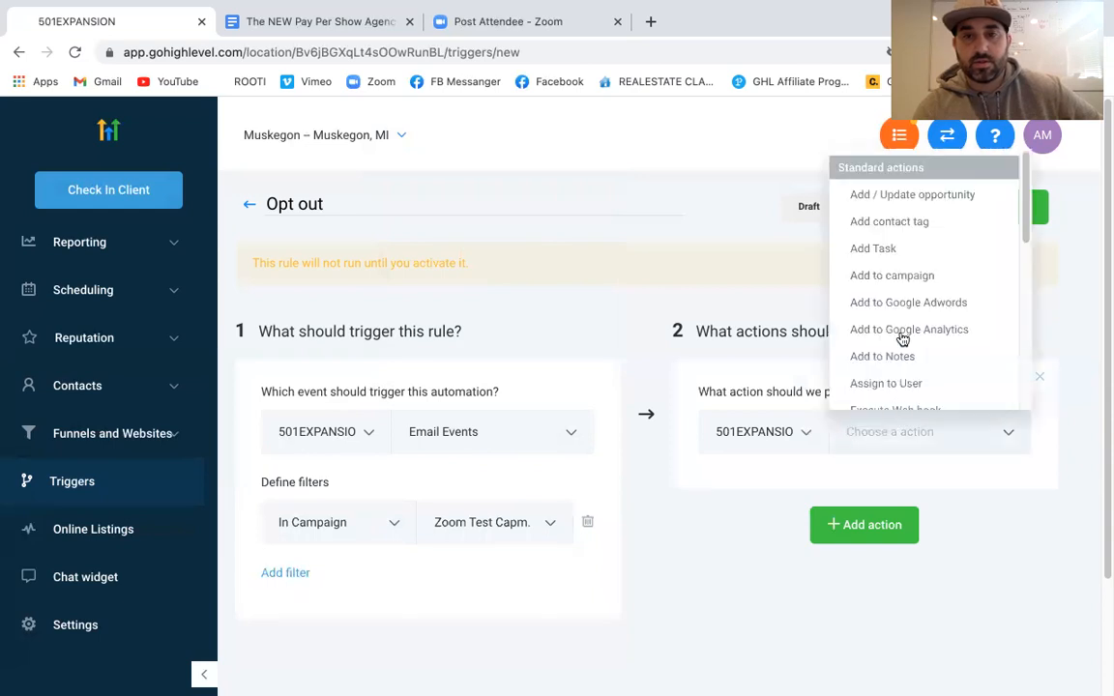
left_click(381, 525)
left_click(483, 440)
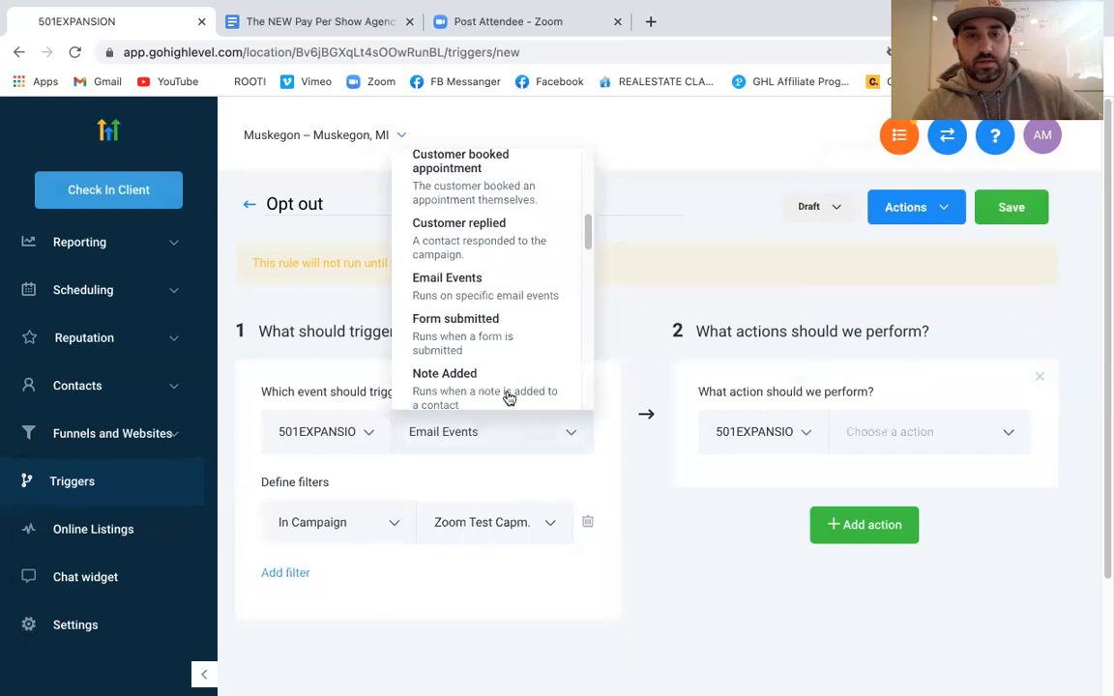
scroll(510, 340, "up", 3)
scroll(509, 344, "up", 5)
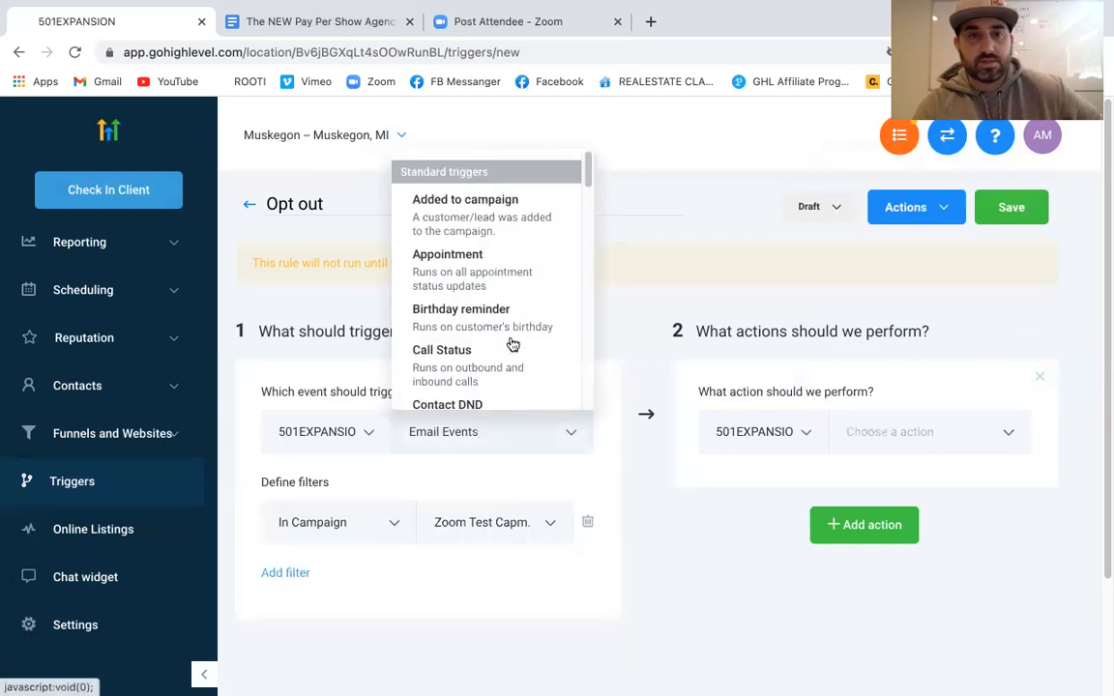
scroll(497, 217, "down", 2)
scroll(497, 217, "down", 4)
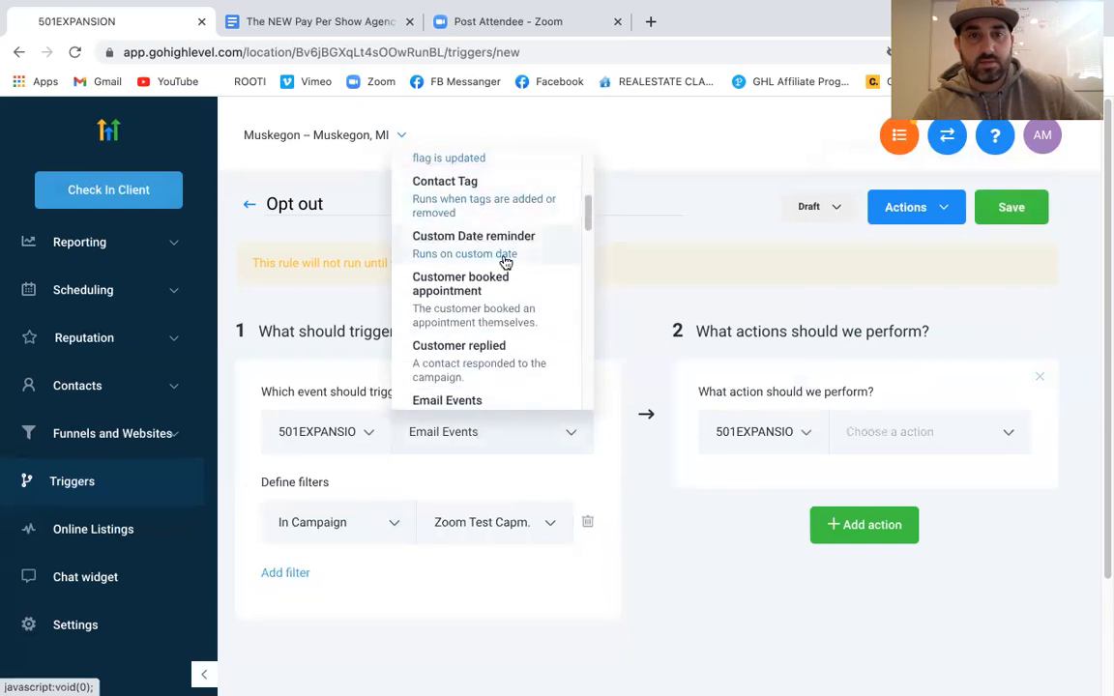
scroll(498, 271, "down", 2)
Switch the trigger event to Customer Replied and filter Reply Channel to Sms
left_click(477, 302)
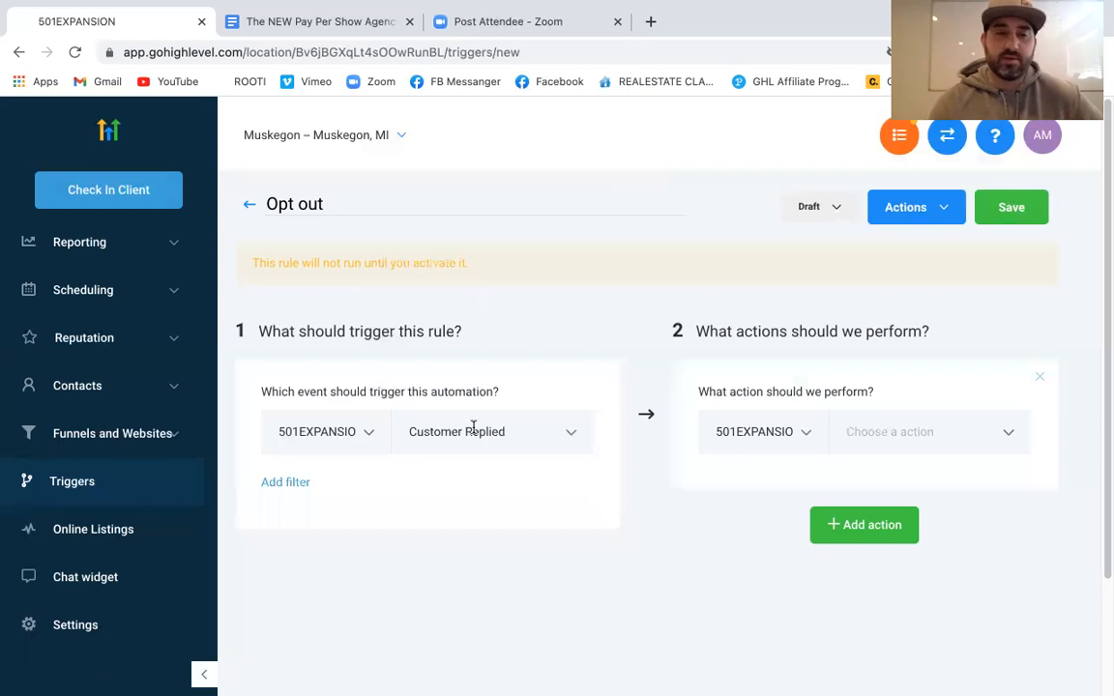
left_click(288, 486)
left_click(344, 521)
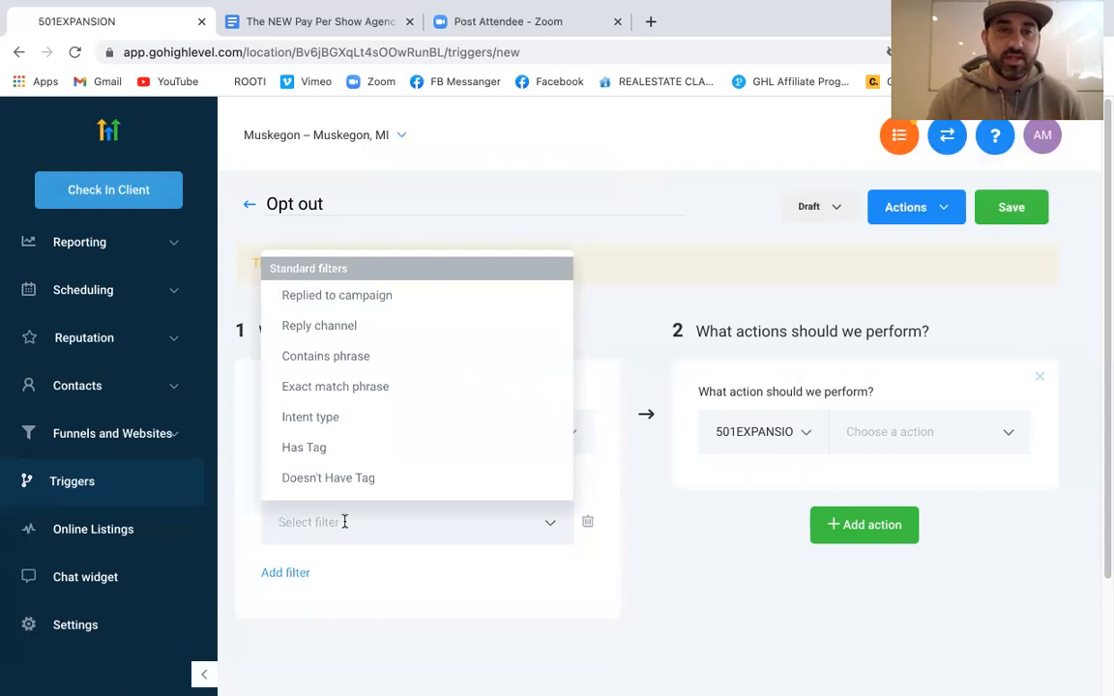
left_click(334, 325)
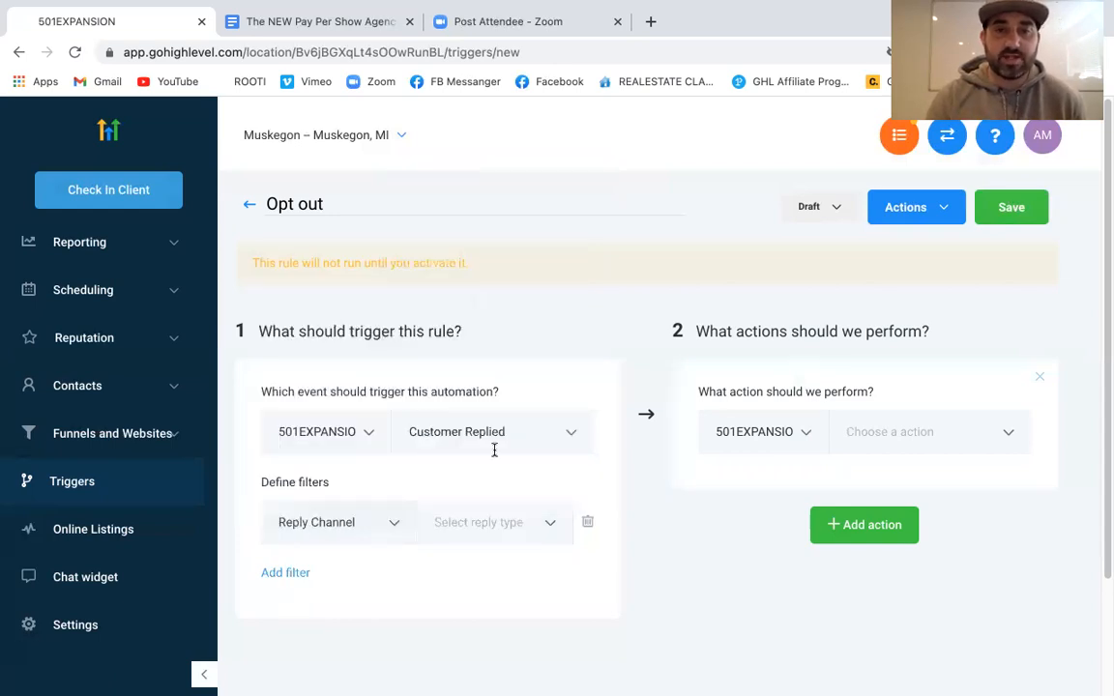
left_click(492, 519)
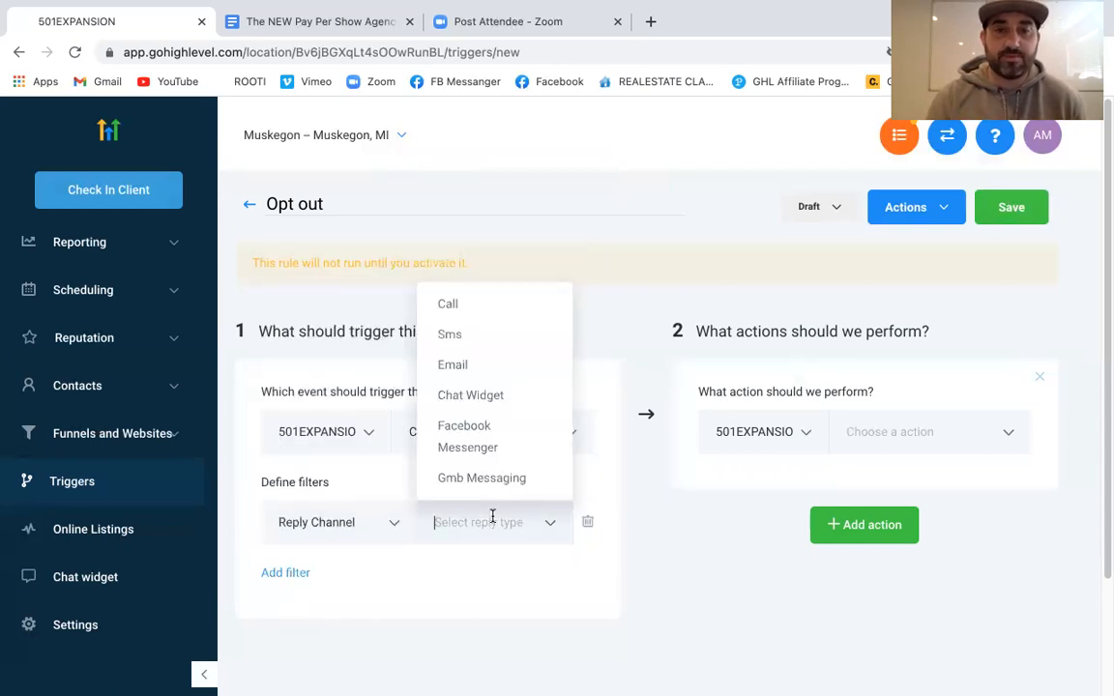
left_click(449, 332)
Add a Replied To Campaign filter set to Zoom Test Capm
left_click(282, 576)
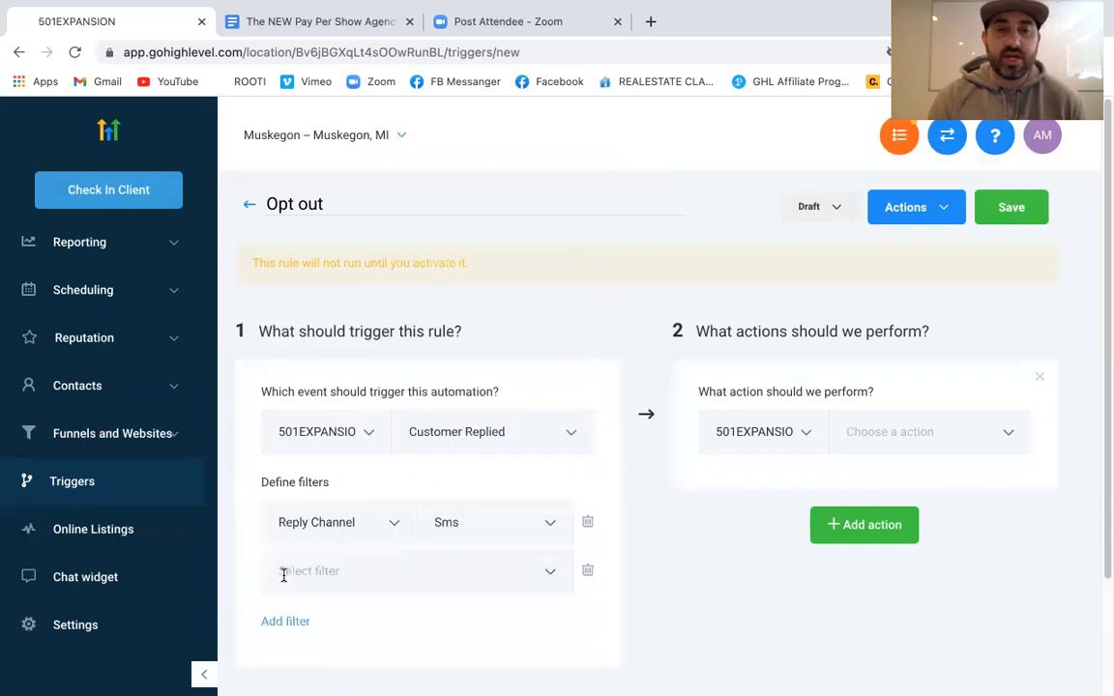
left_click(392, 572)
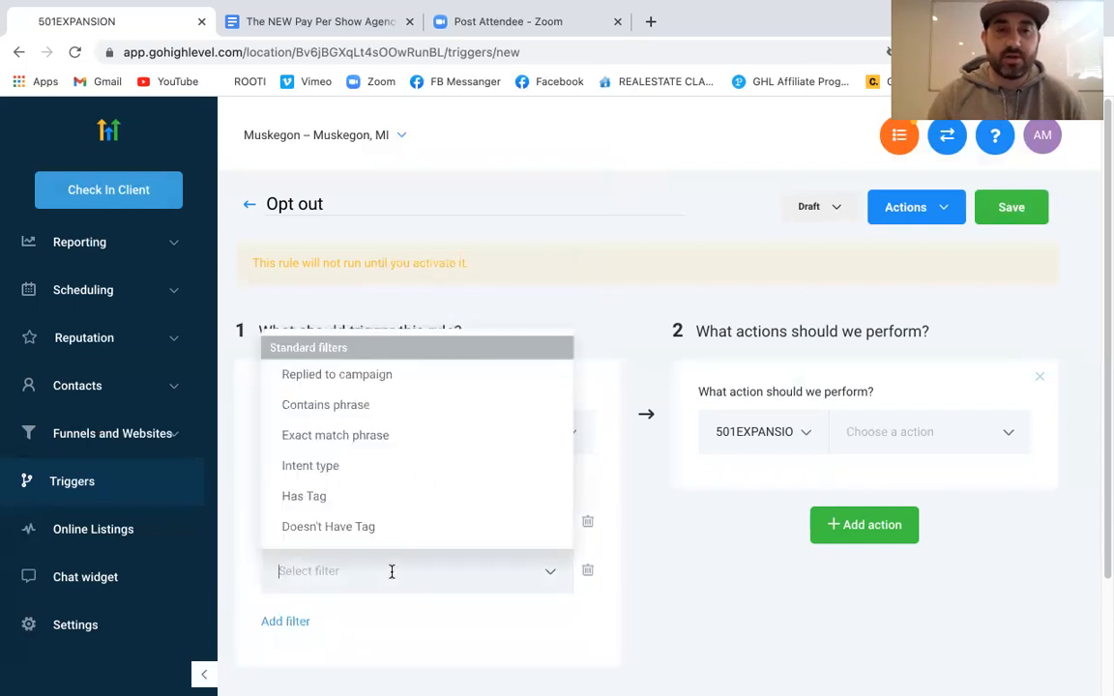
left_click(378, 376)
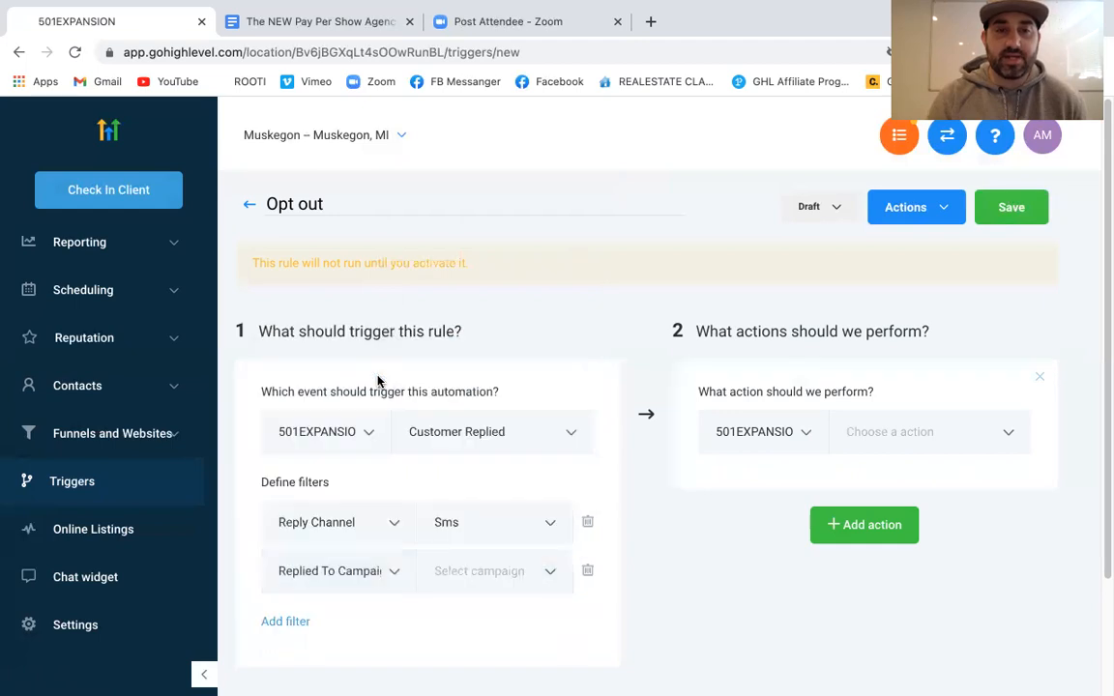
left_click(517, 569)
left_click(510, 615)
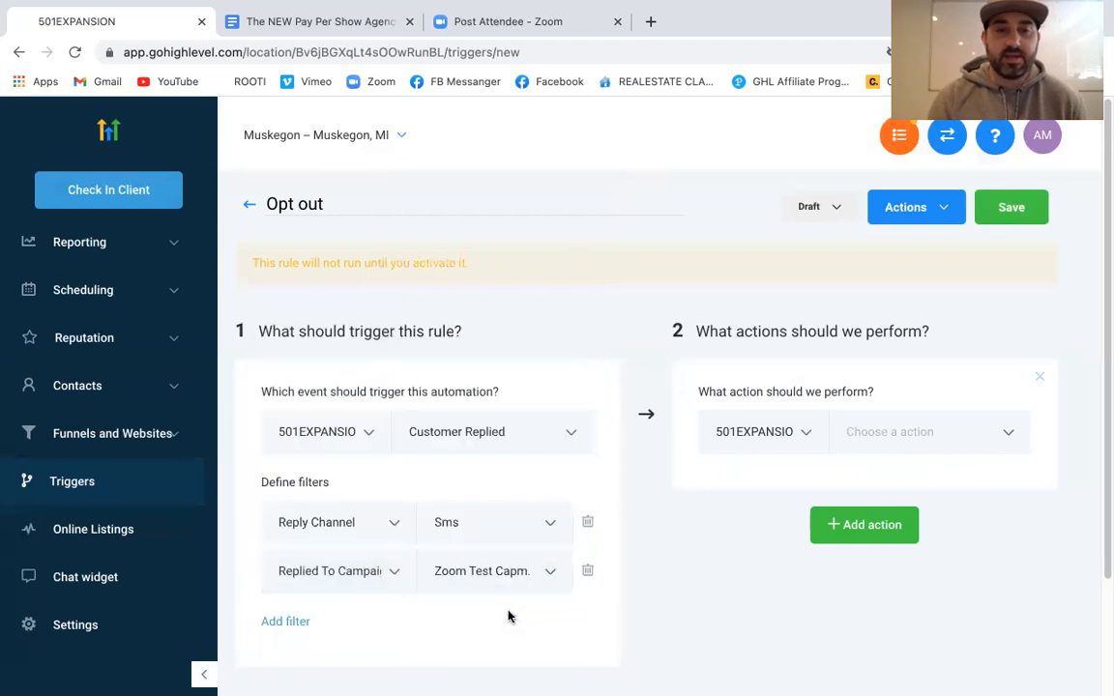
scroll(484, 610, "down", 1)
Add a Contains Phrase filter and start entering 'Stop' as the phrase
left_click(288, 569)
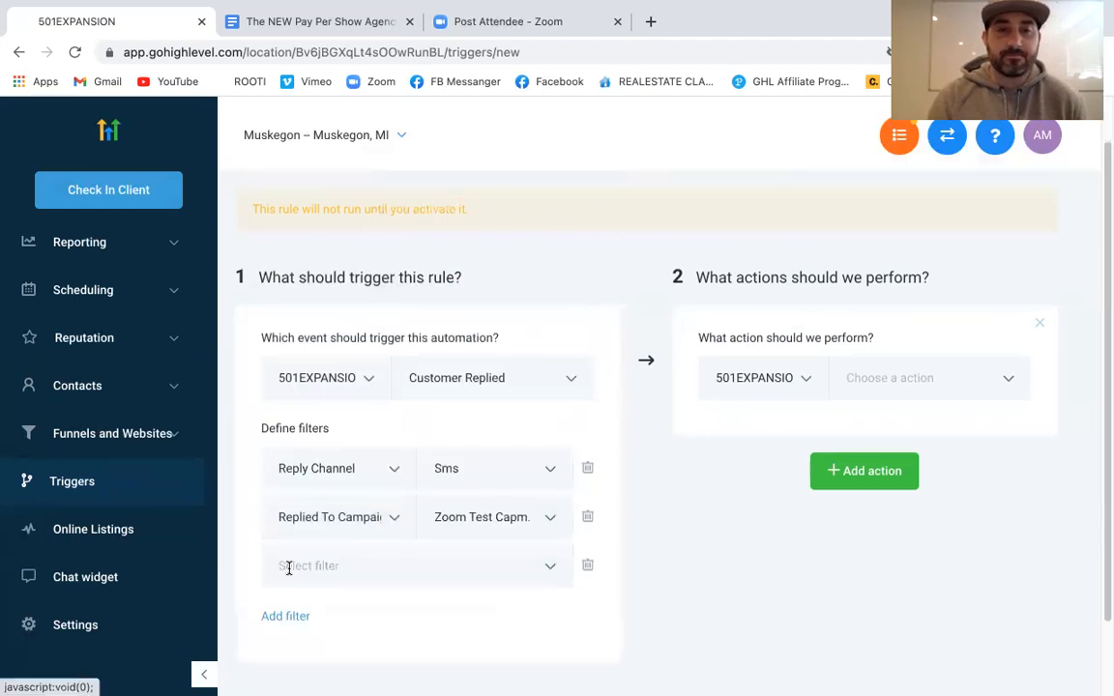
left_click(342, 569)
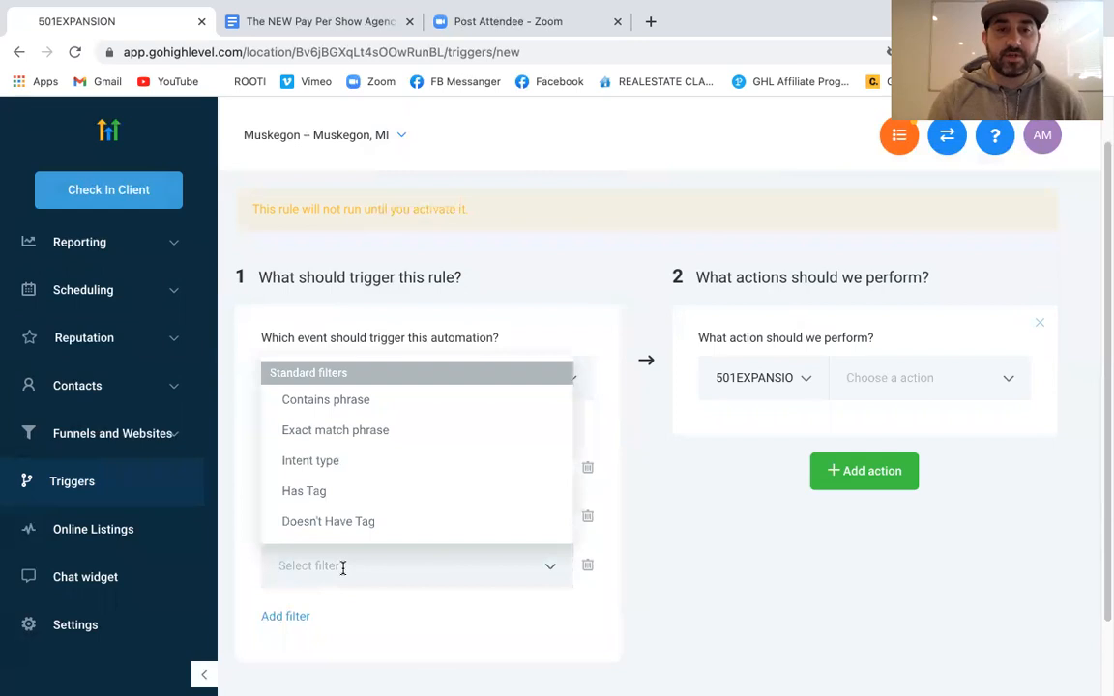
left_click(353, 402)
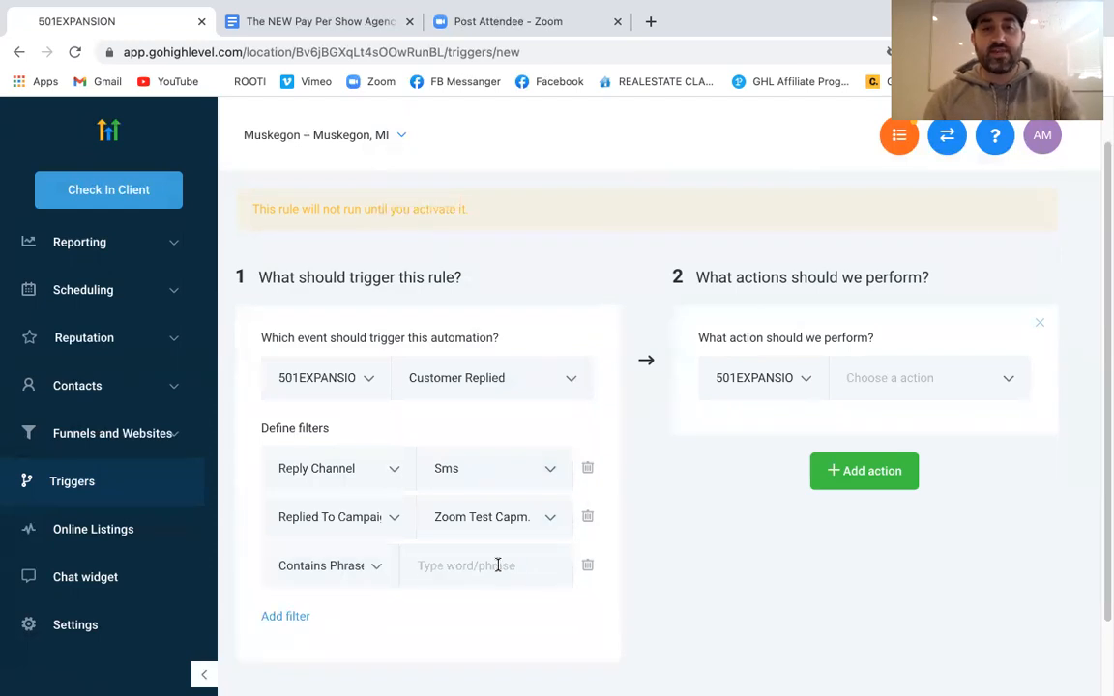
left_click(498, 566)
type("S")
key("BackSpace")
type("Stop")
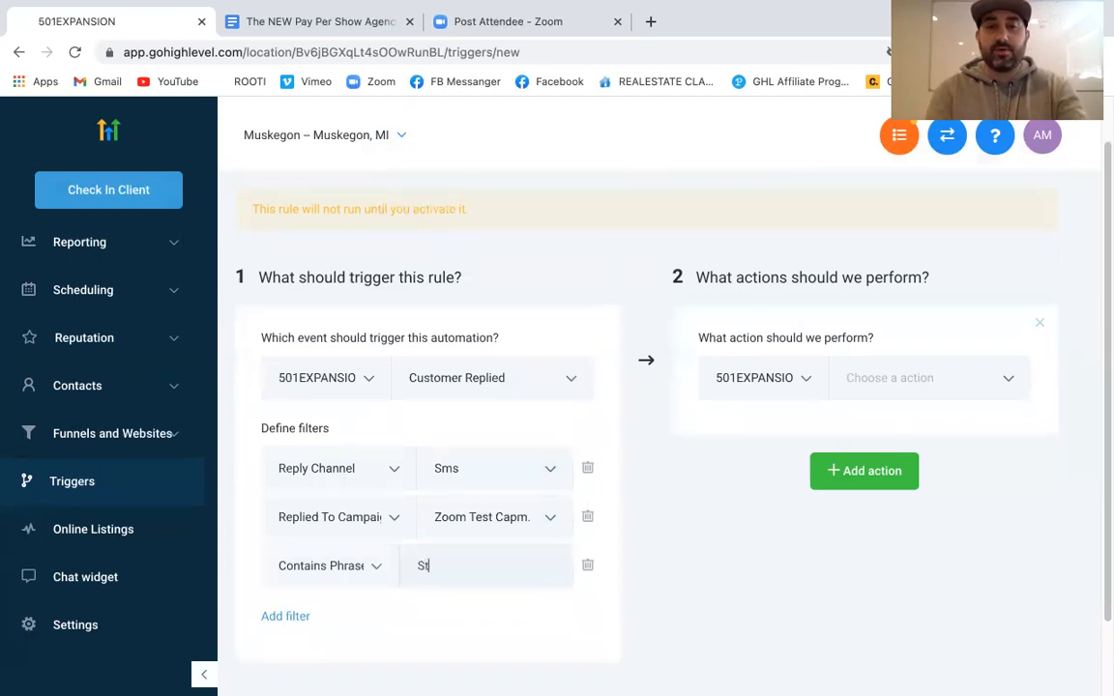
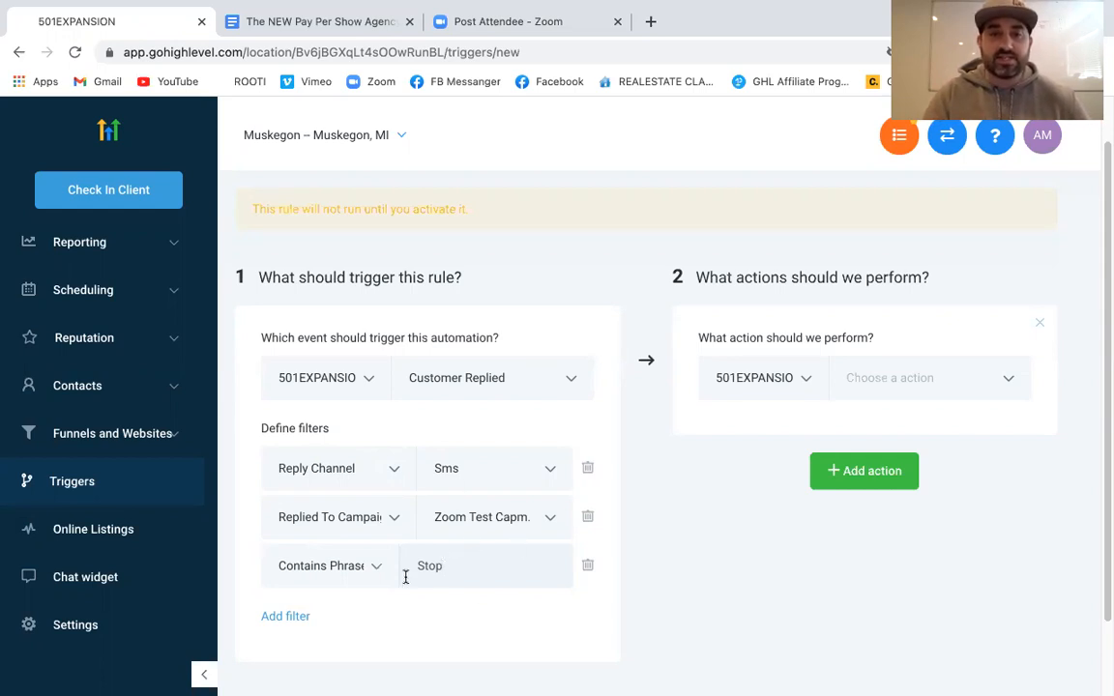
Add a Remove From Campaign action targeting ZOOM TEST CAPM
left_click(973, 380)
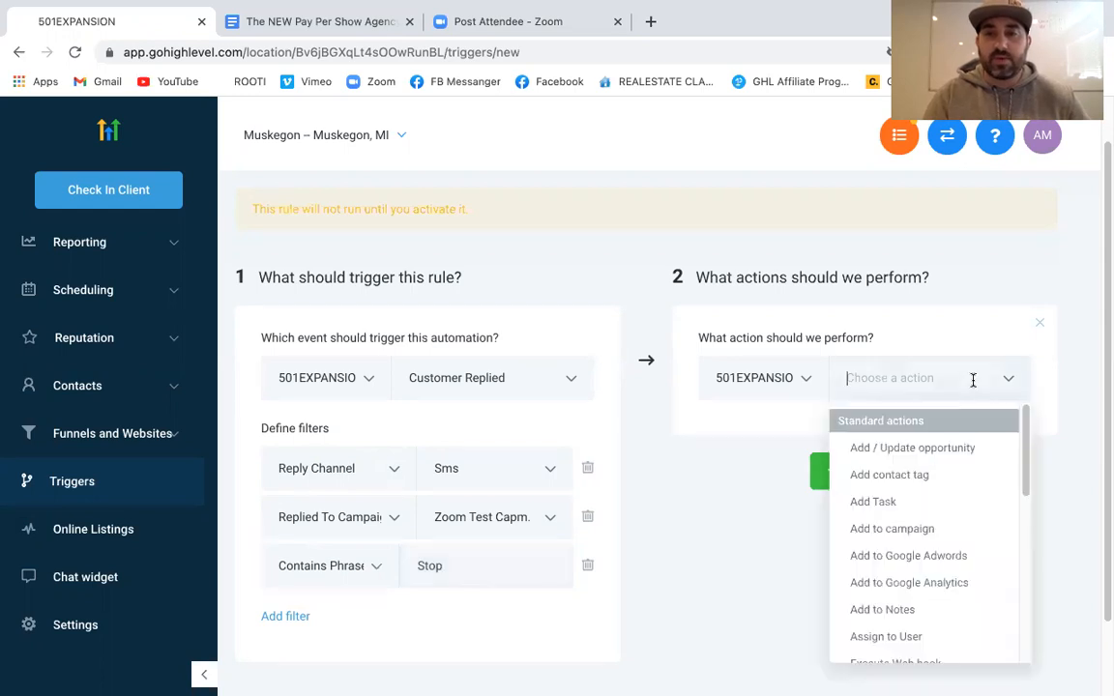
scroll(943, 544, "down", 3)
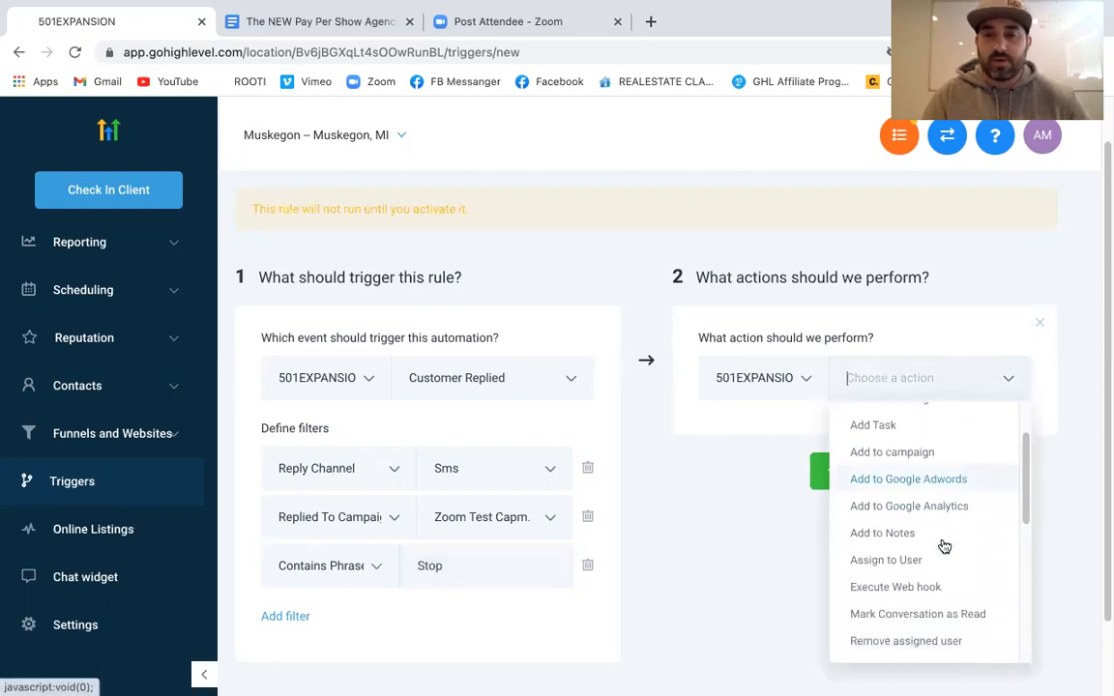
scroll(944, 546, "up", 4)
scroll(944, 546, "down", 5)
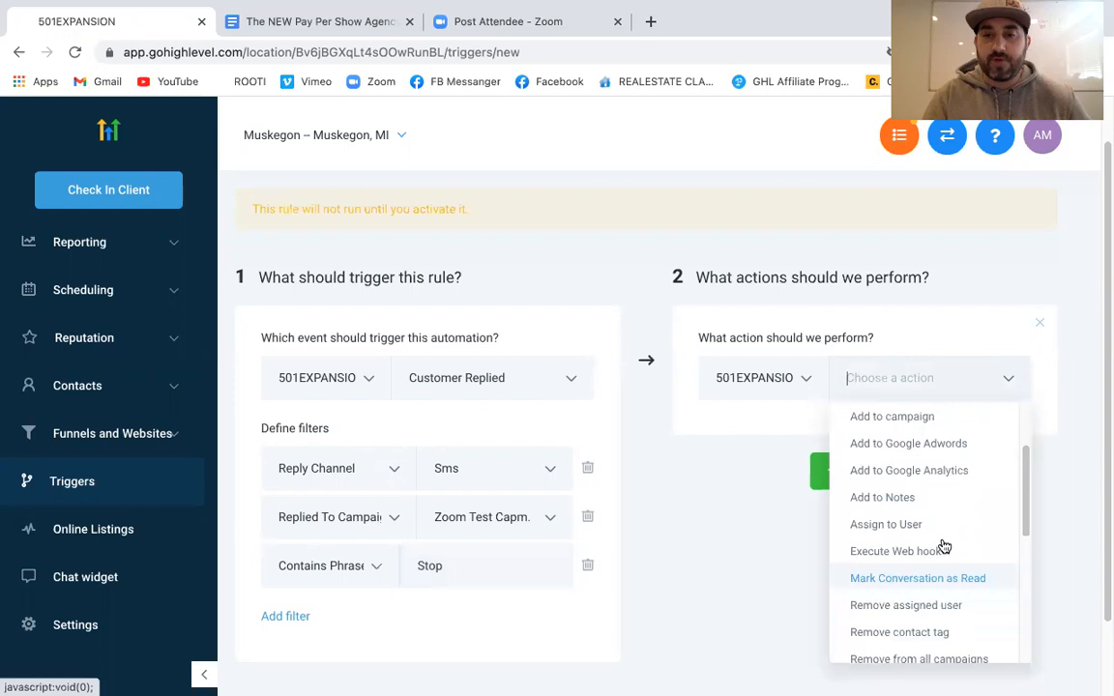
scroll(944, 546, "down", 1)
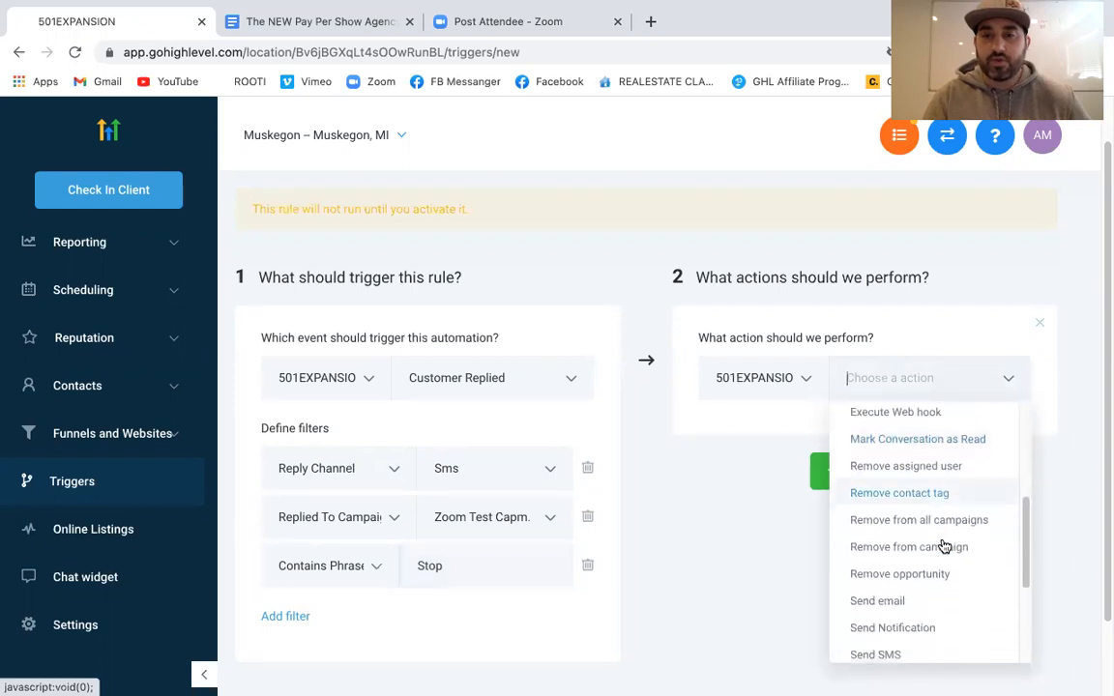
left_click(935, 494)
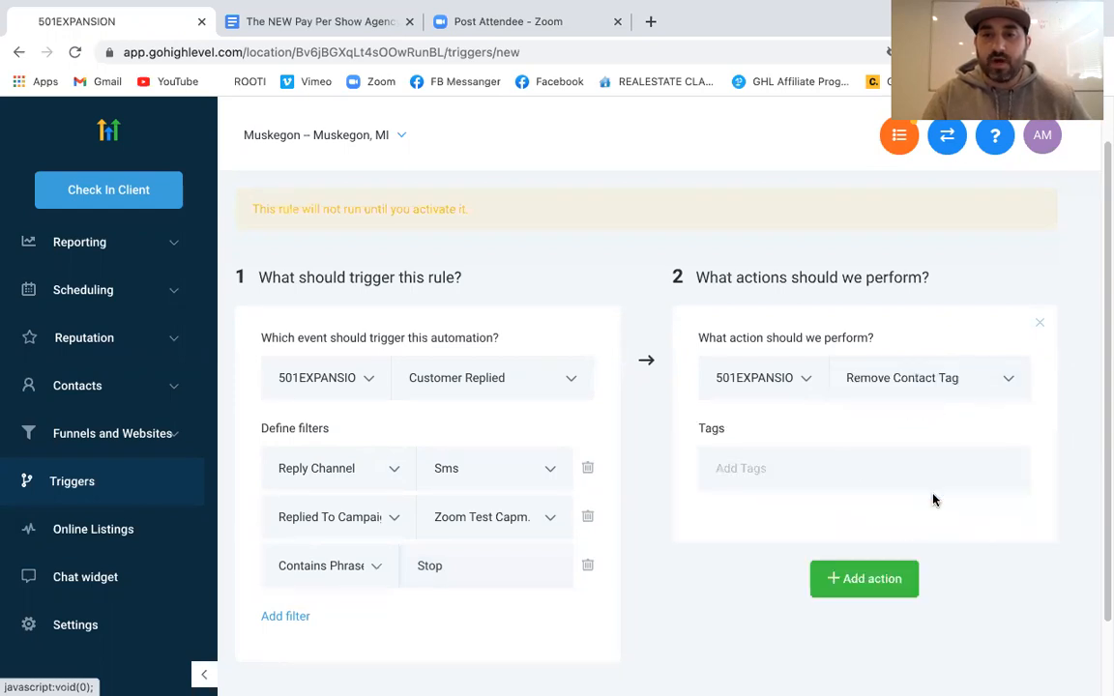
left_click(832, 465)
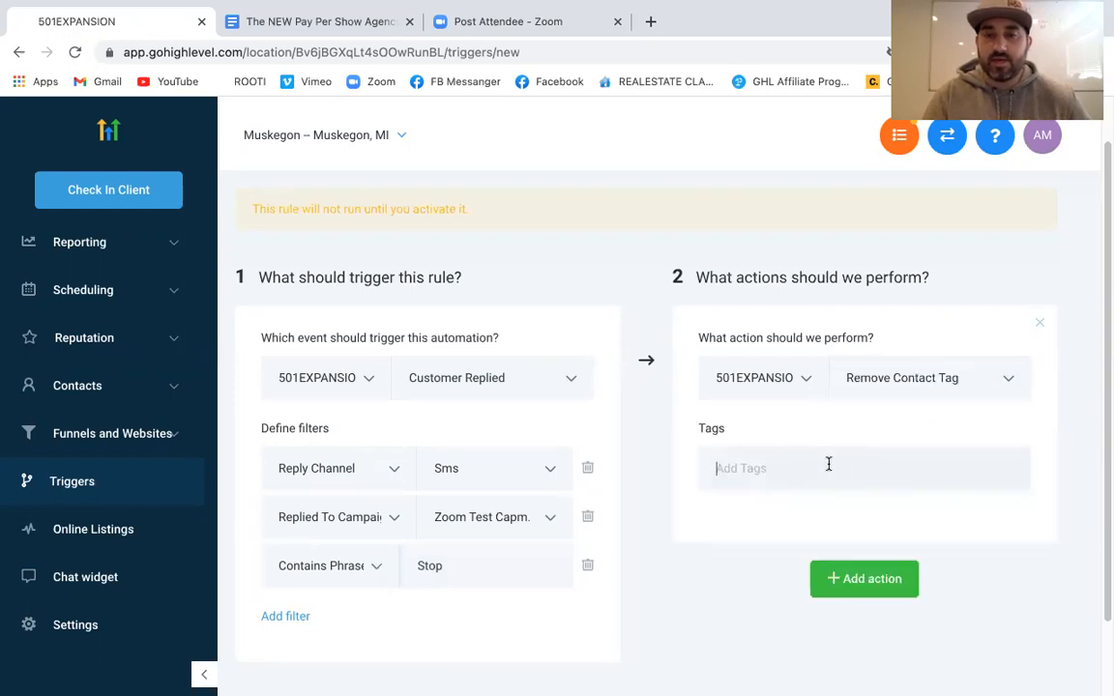
left_click(960, 375)
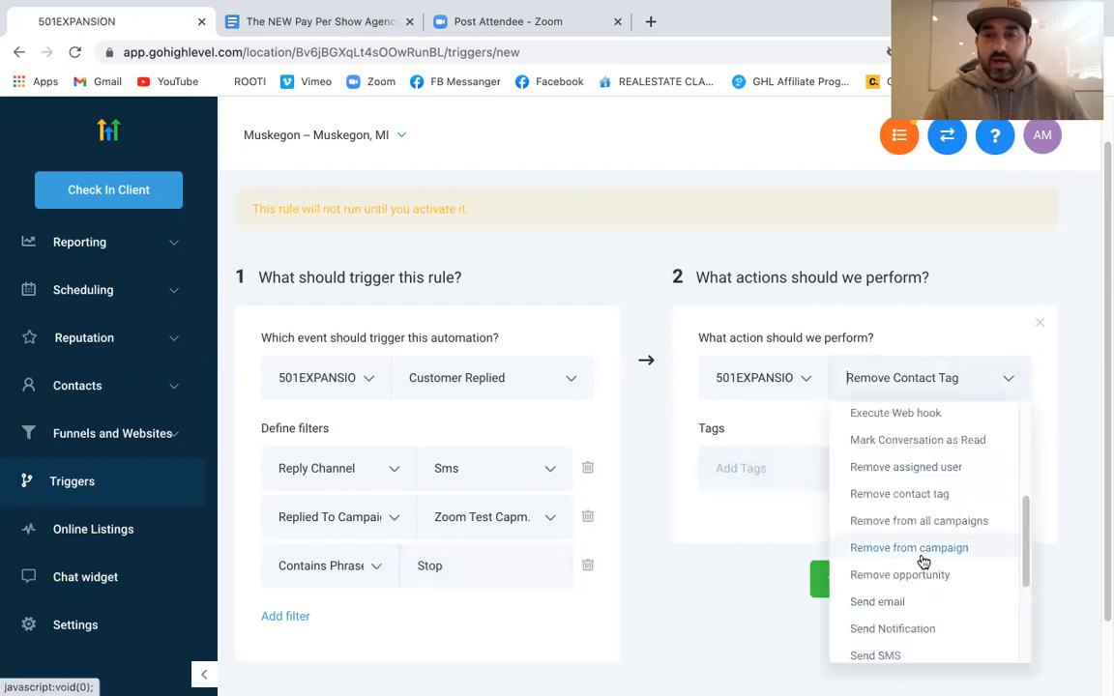
left_click(923, 548)
left_click(890, 445)
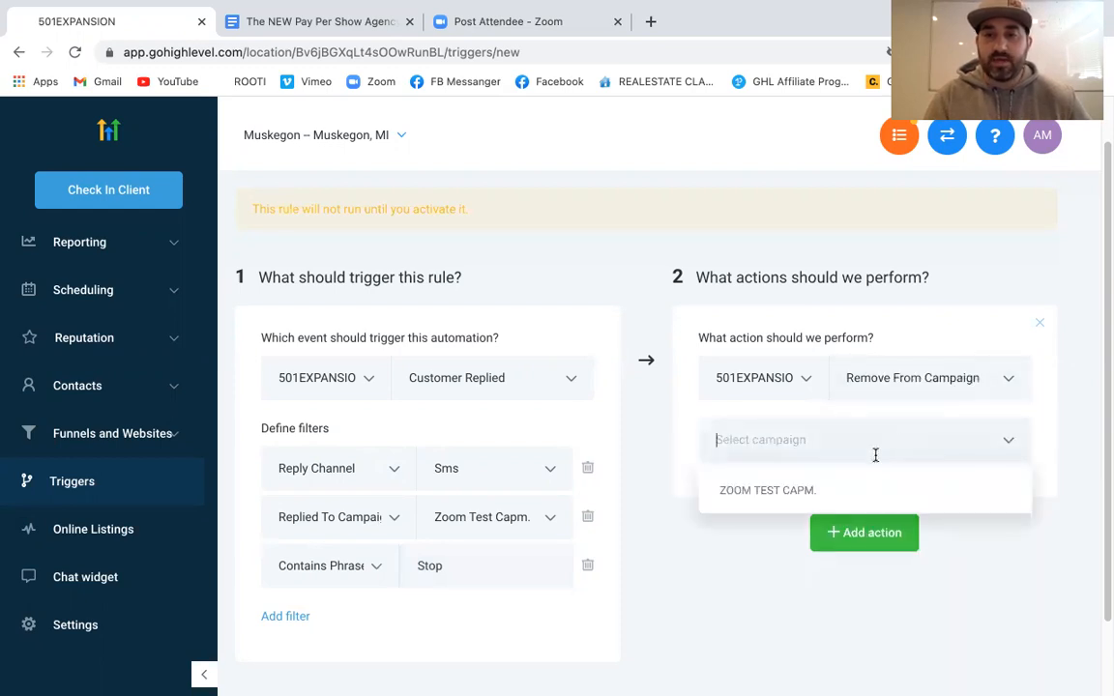
left_click(805, 489)
Add an Add / Update Opportunity action in Example Lead Pipeline with stage Opted out
left_click(860, 530)
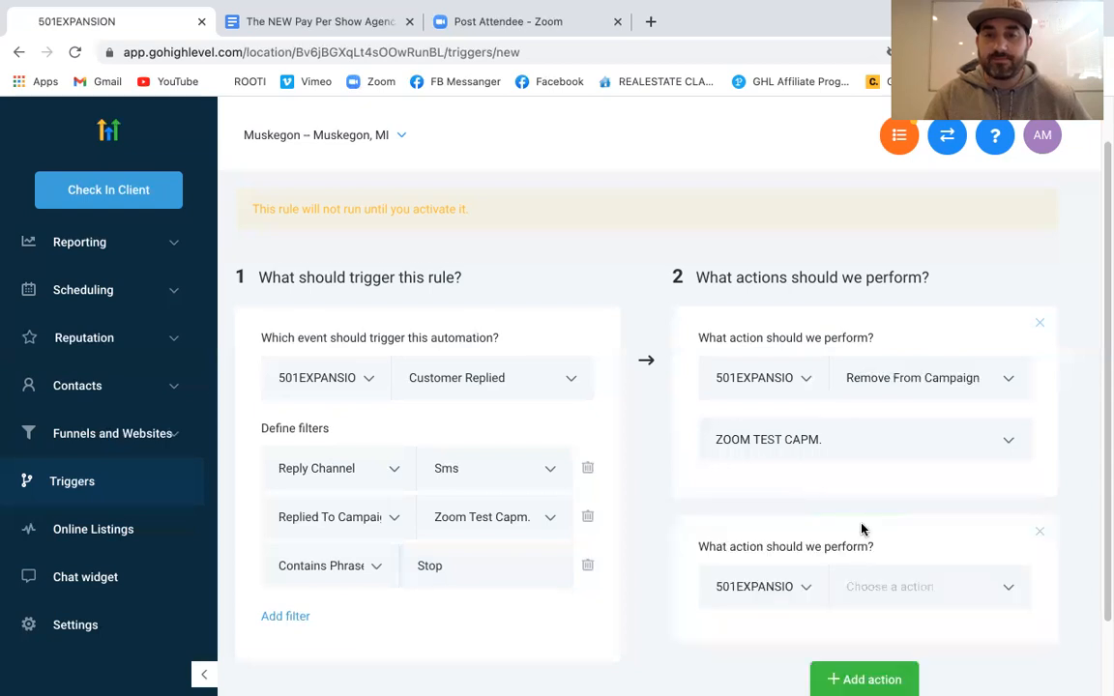
left_click(913, 580)
left_click(925, 266)
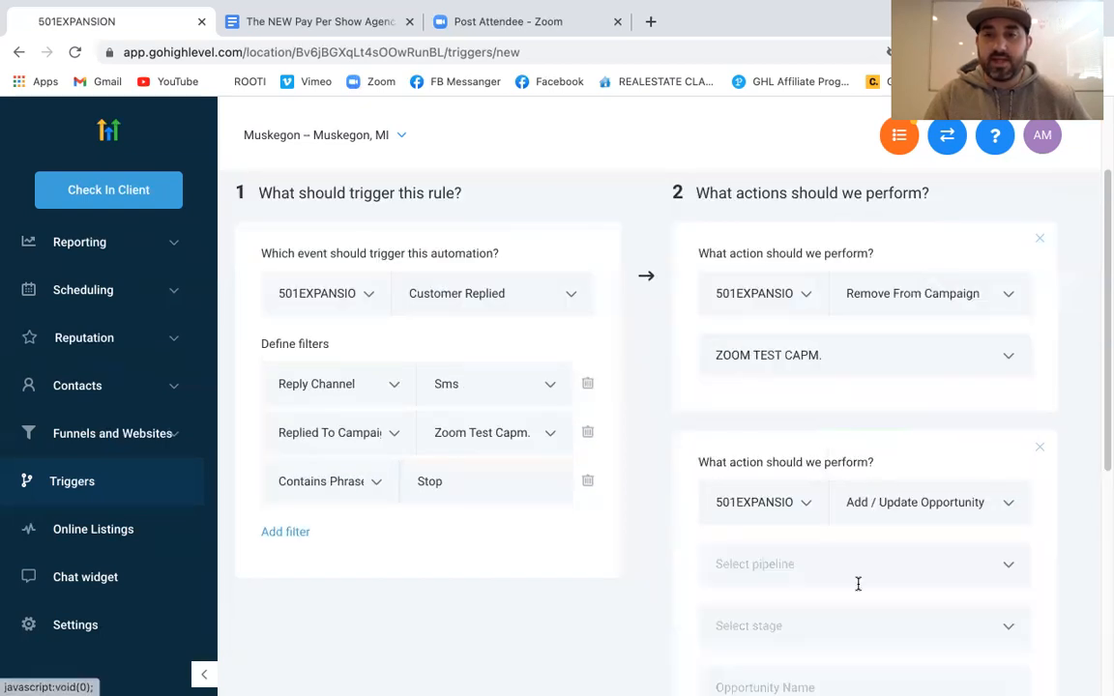
left_click(863, 572)
left_click(831, 610)
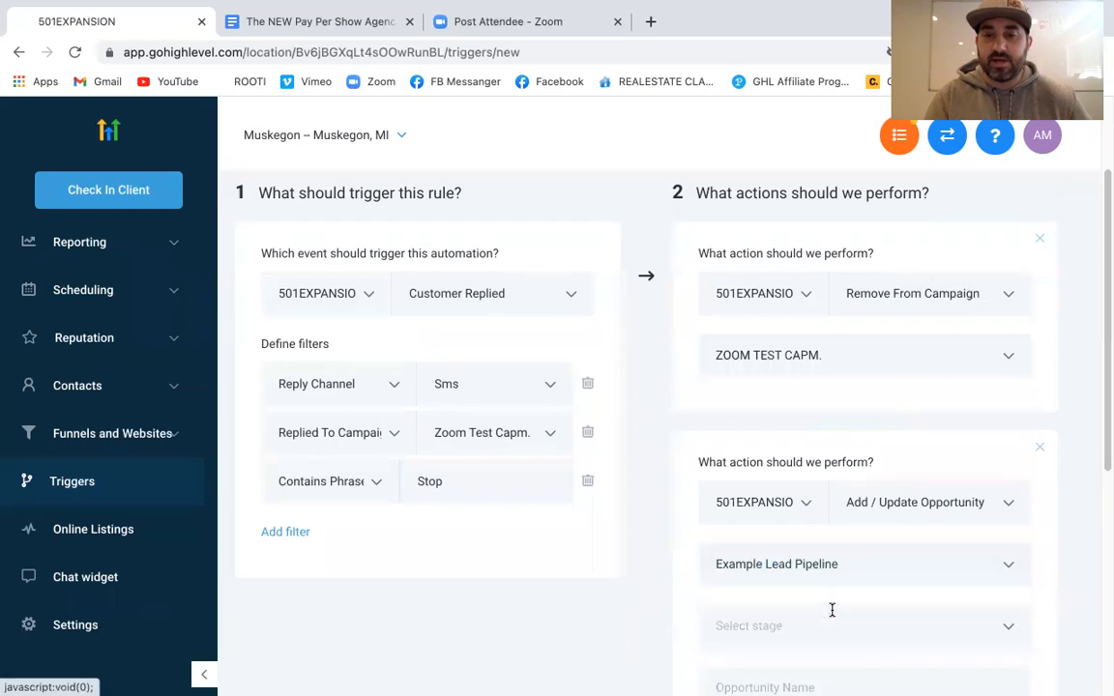
scroll(831, 610, "down", 1)
left_click(838, 542)
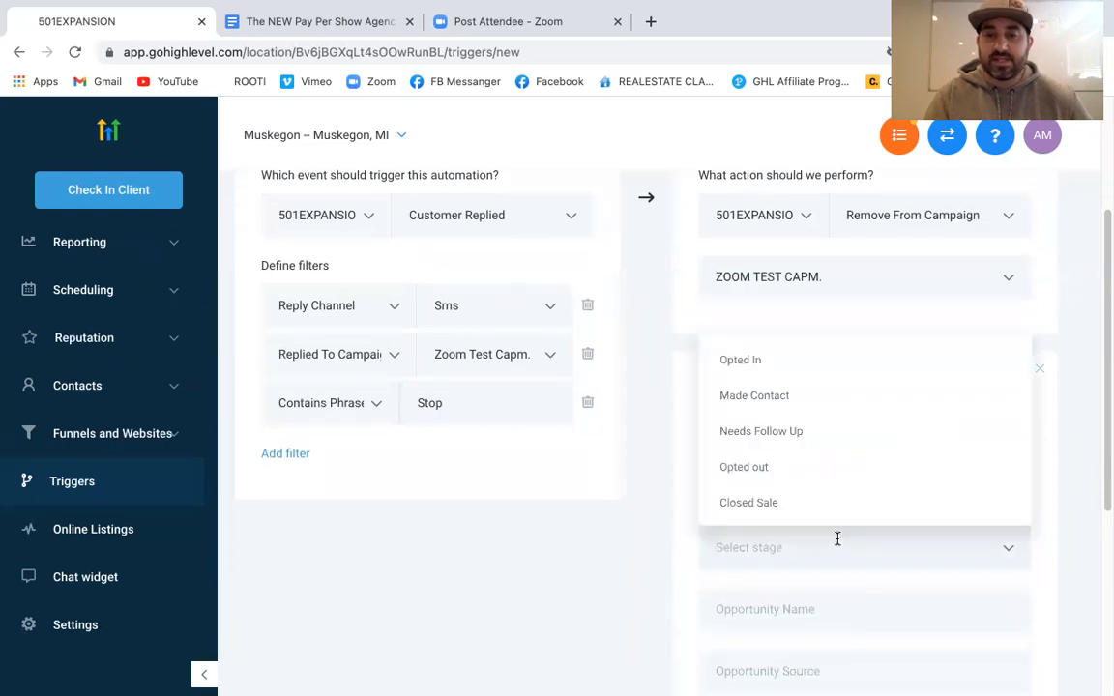
left_click(743, 467)
Save the Opt out trigger and switch its status to active
scroll(799, 586, "down", 1)
scroll(798, 588, "down", 2)
scroll(899, 387, "up", 5)
left_click(1012, 212)
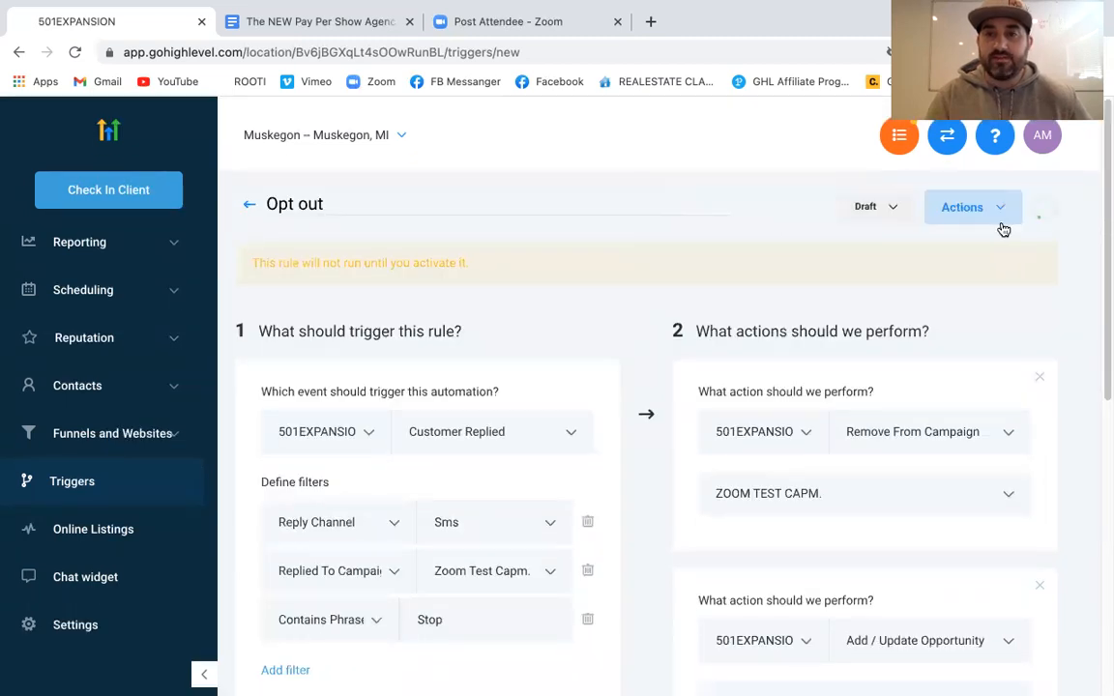
left_click(816, 208)
left_click(820, 259)
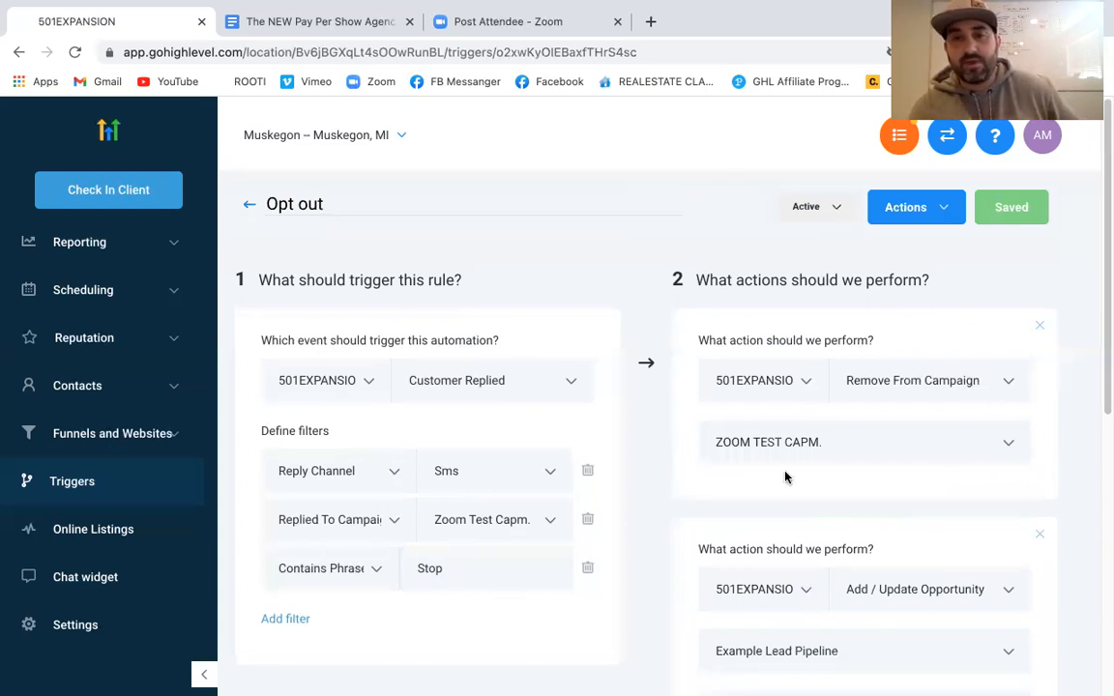
Review the Opt out trigger's opportunity action, then go back to the Triggers list
scroll(815, 465, "down", 3)
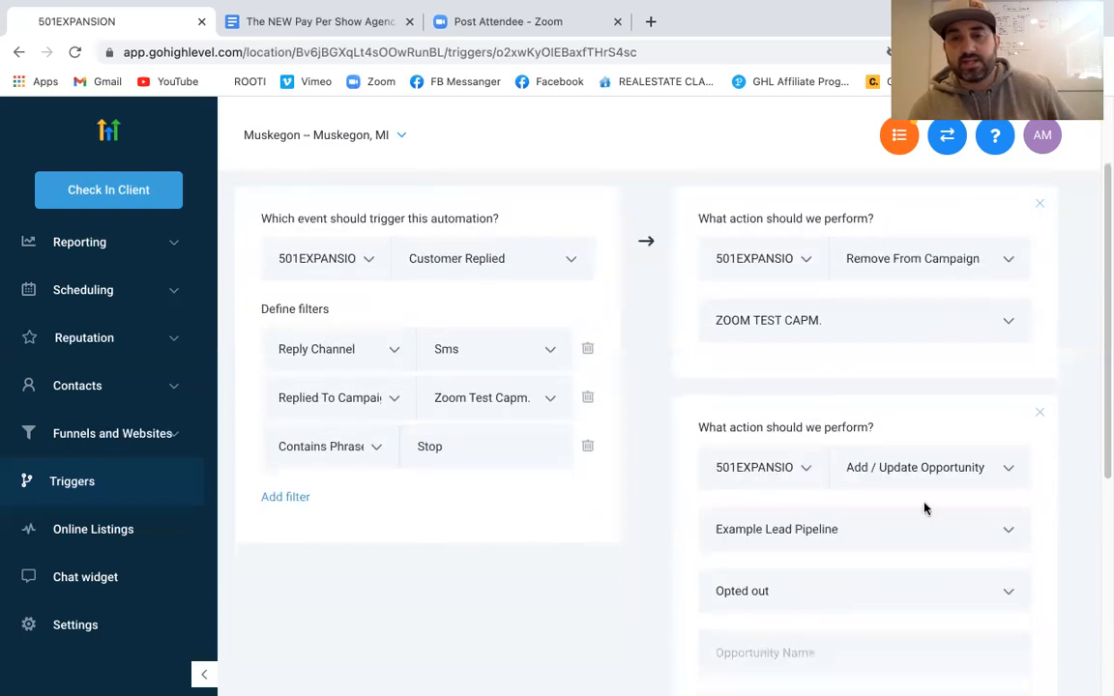
scroll(870, 484, "down", 1)
scroll(850, 505, "down", 4)
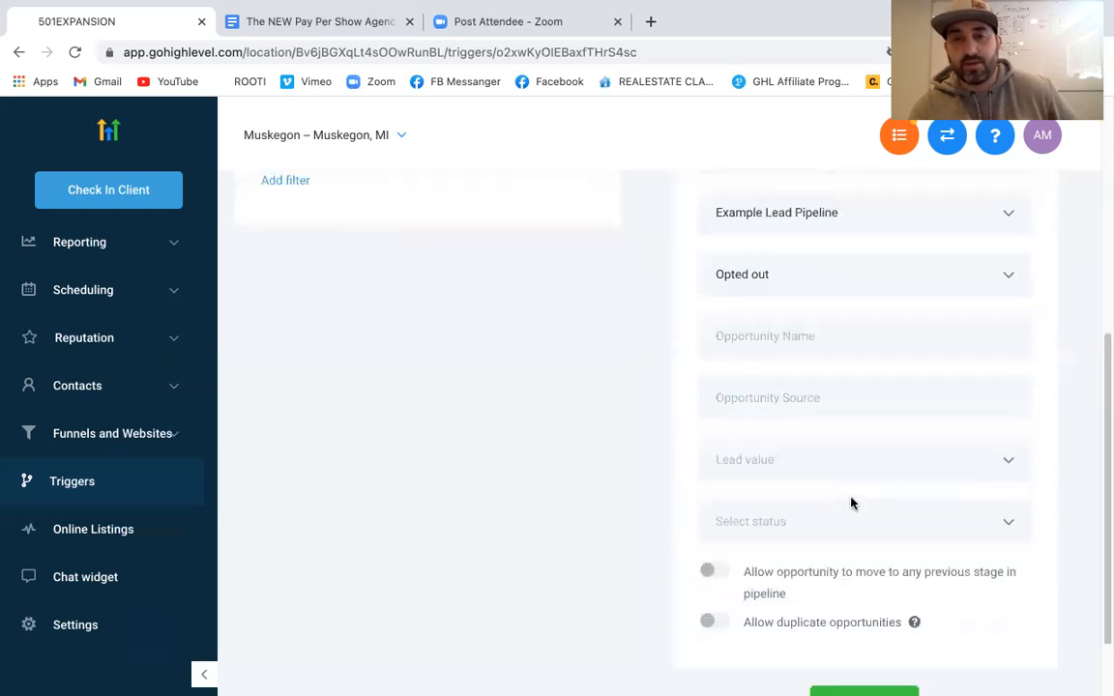
scroll(851, 502, "up", 10)
scroll(851, 502, "down", 1)
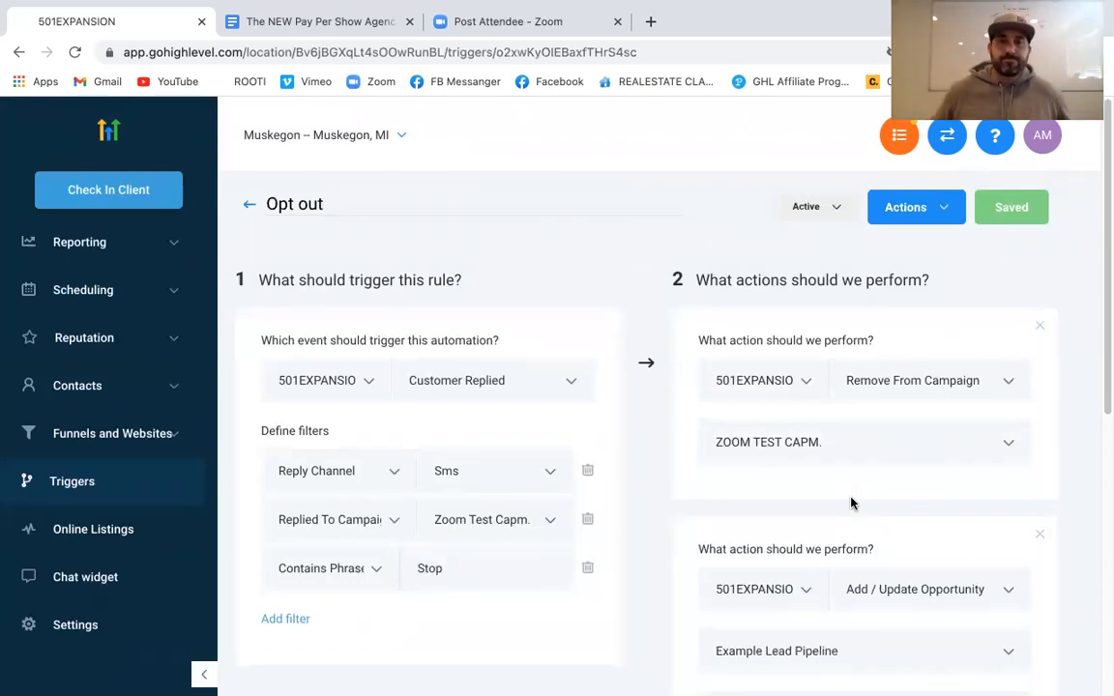
left_click(249, 208)
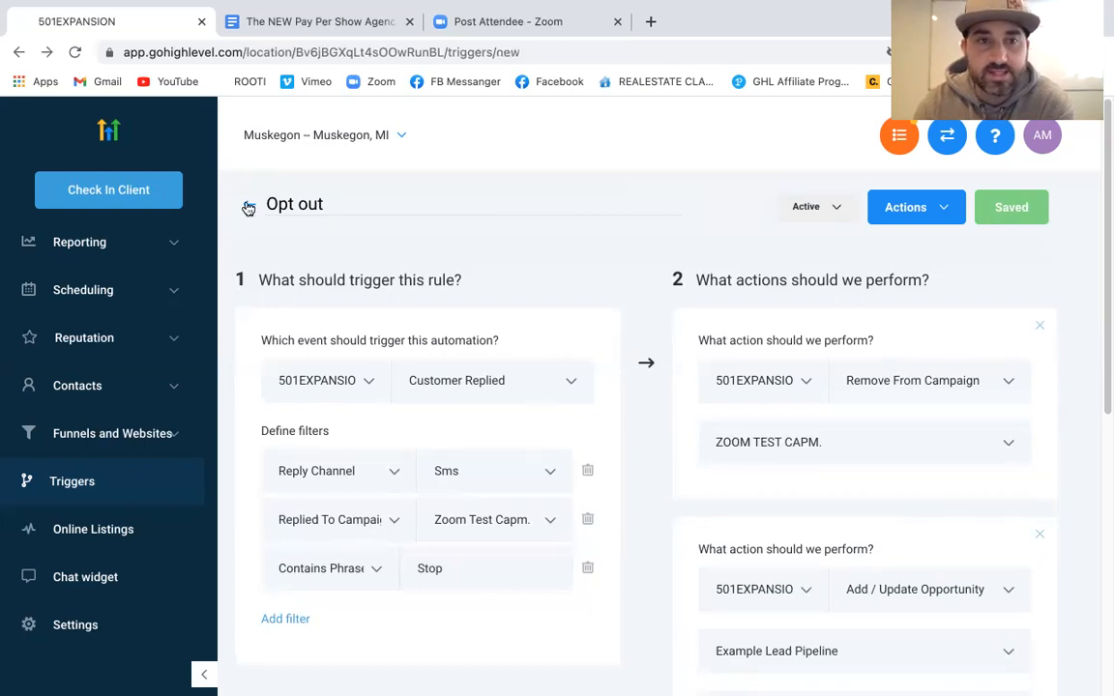
left_click(248, 208)
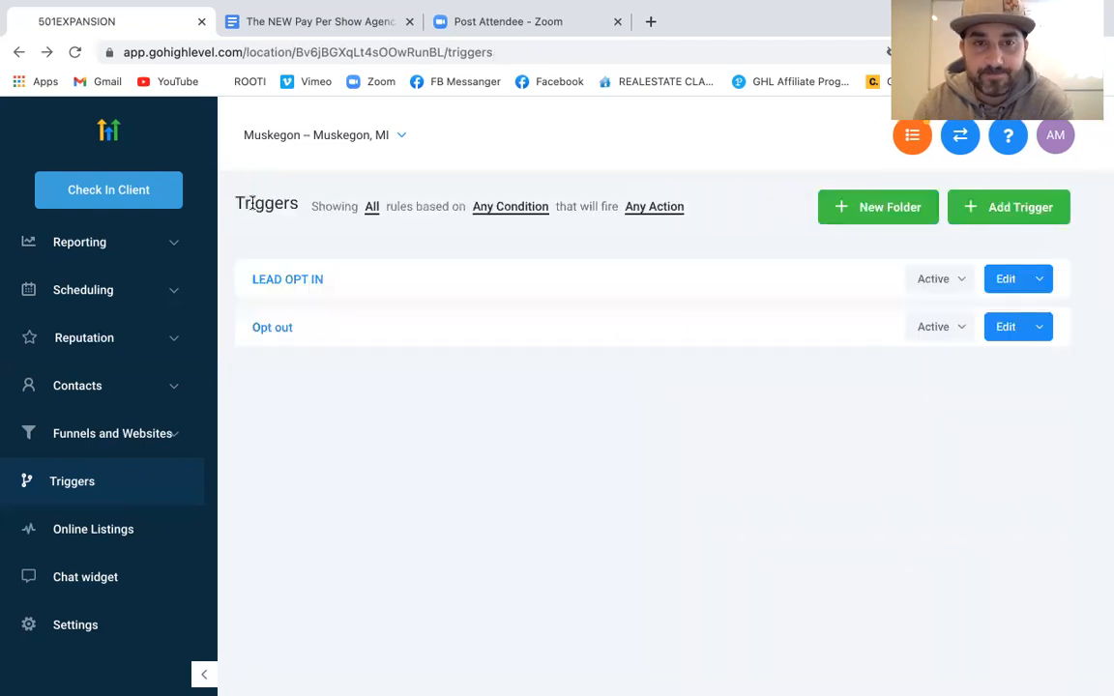
Start a new trigger, then dismiss the dialog without saving
left_click(1017, 210)
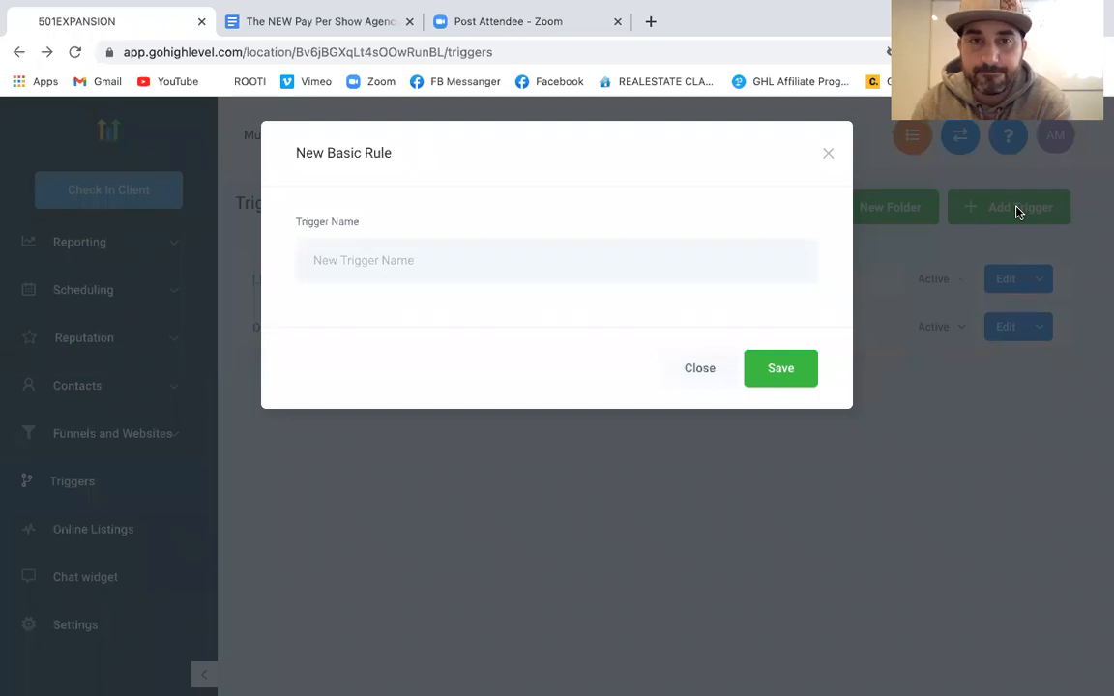
left_click(830, 155)
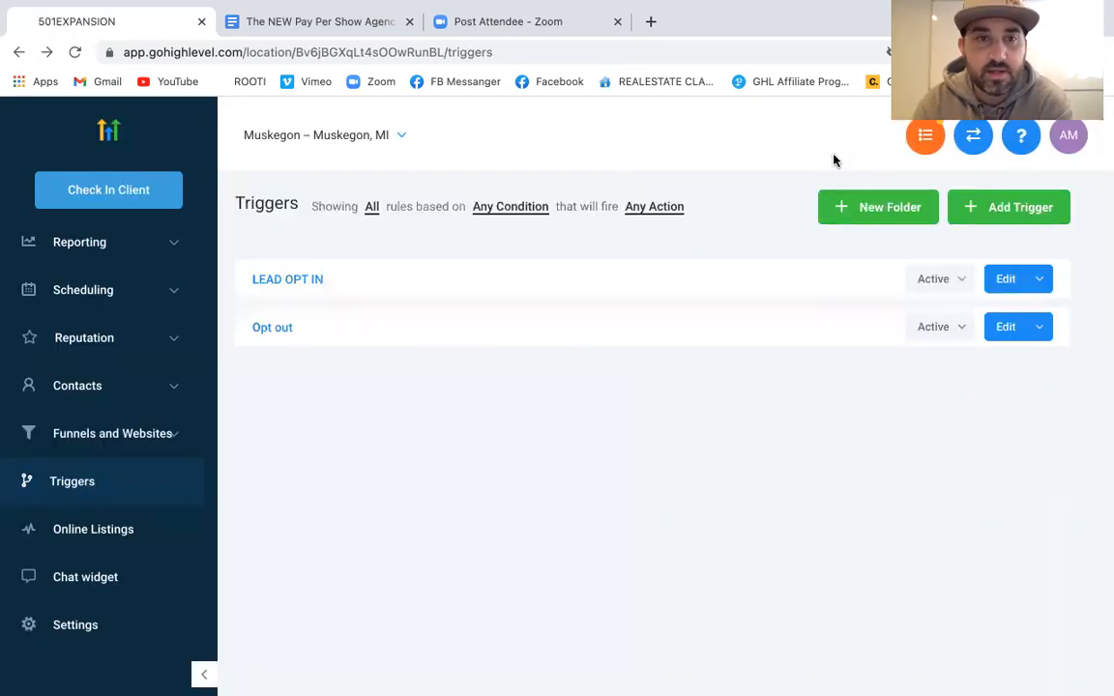
scroll(113, 467, "up", 3)
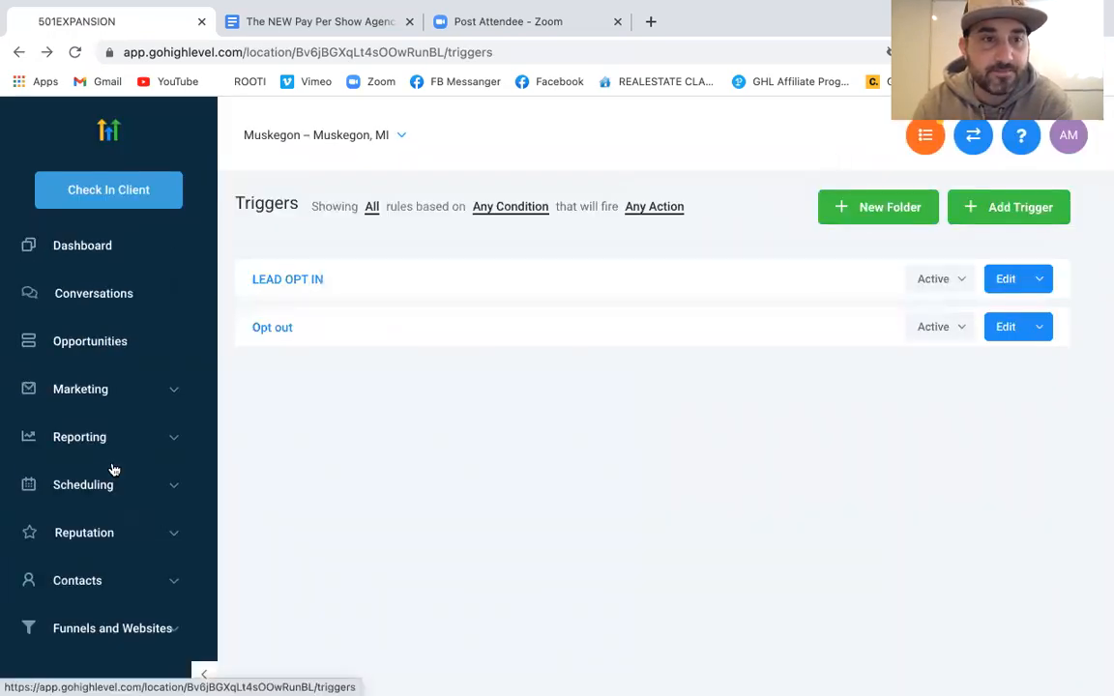
Move the LEAD card to Made Contact and back to Opted In, then return to Triggers
left_click(105, 339)
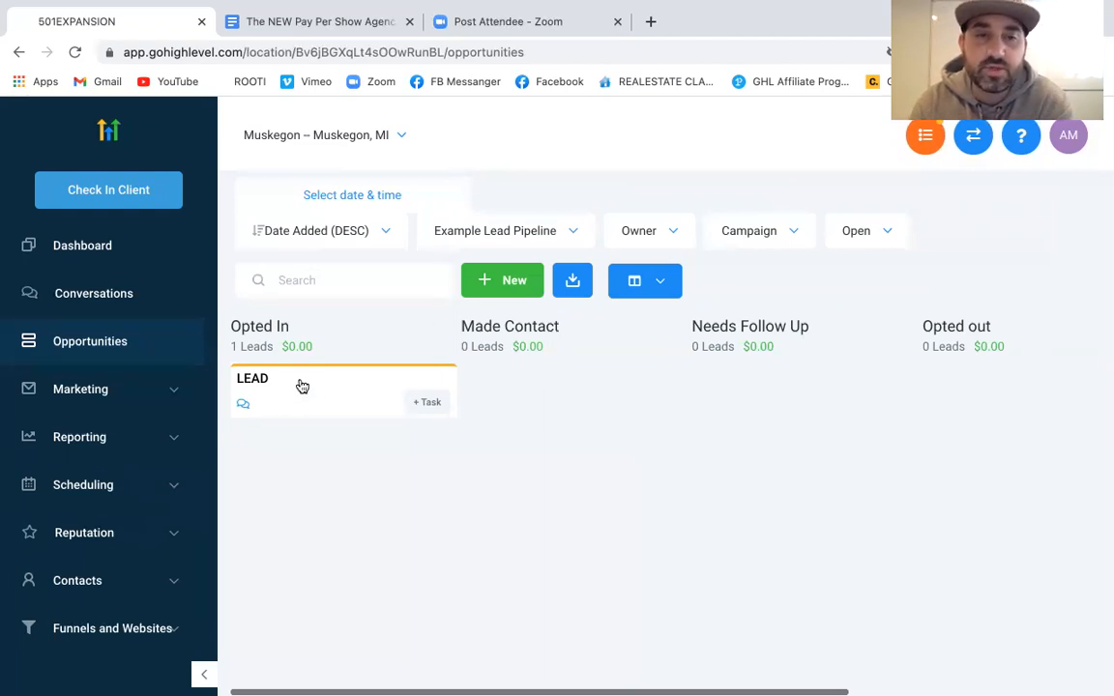
left_click_drag(369, 379, 511, 381)
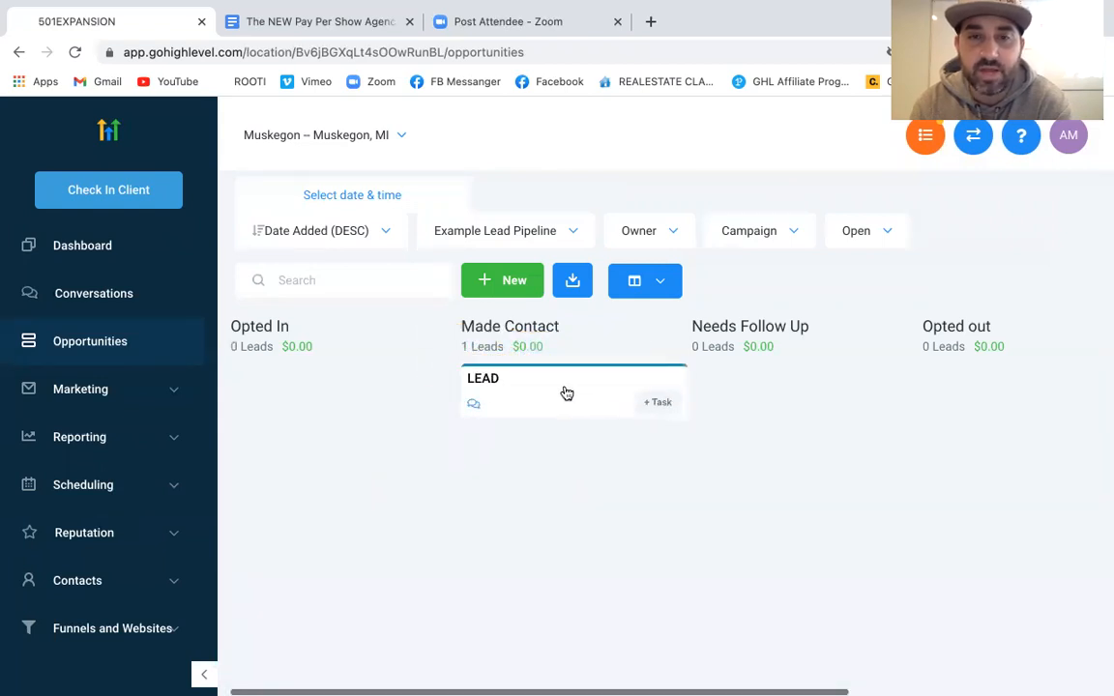
left_click_drag(541, 382, 348, 380)
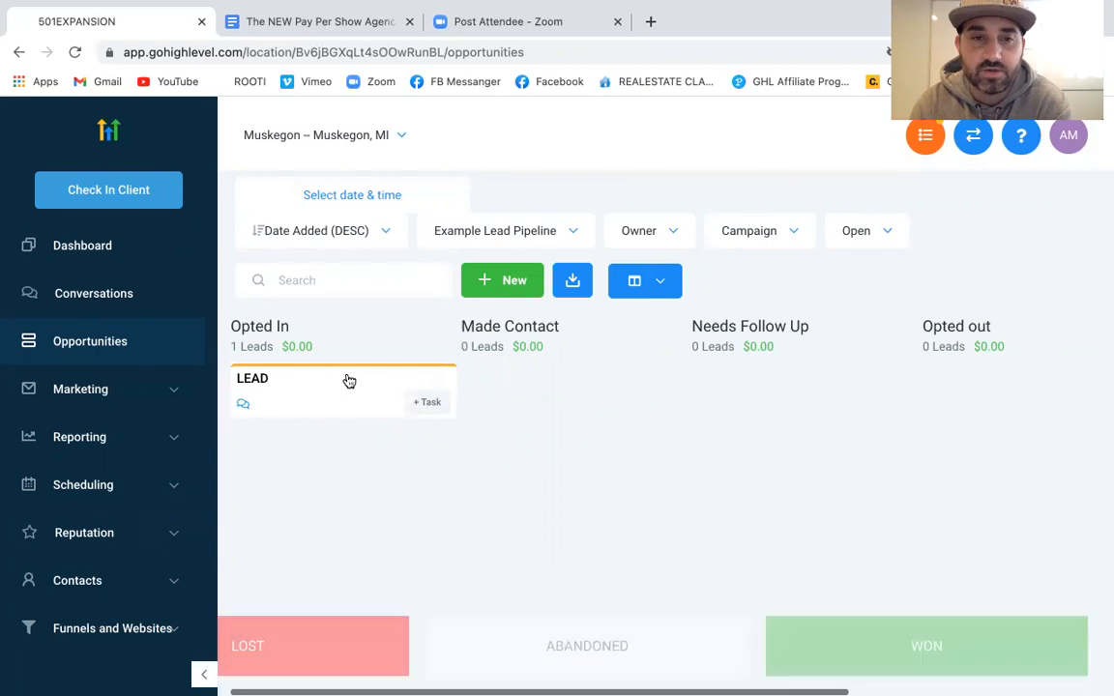
scroll(89, 414, "down", 3)
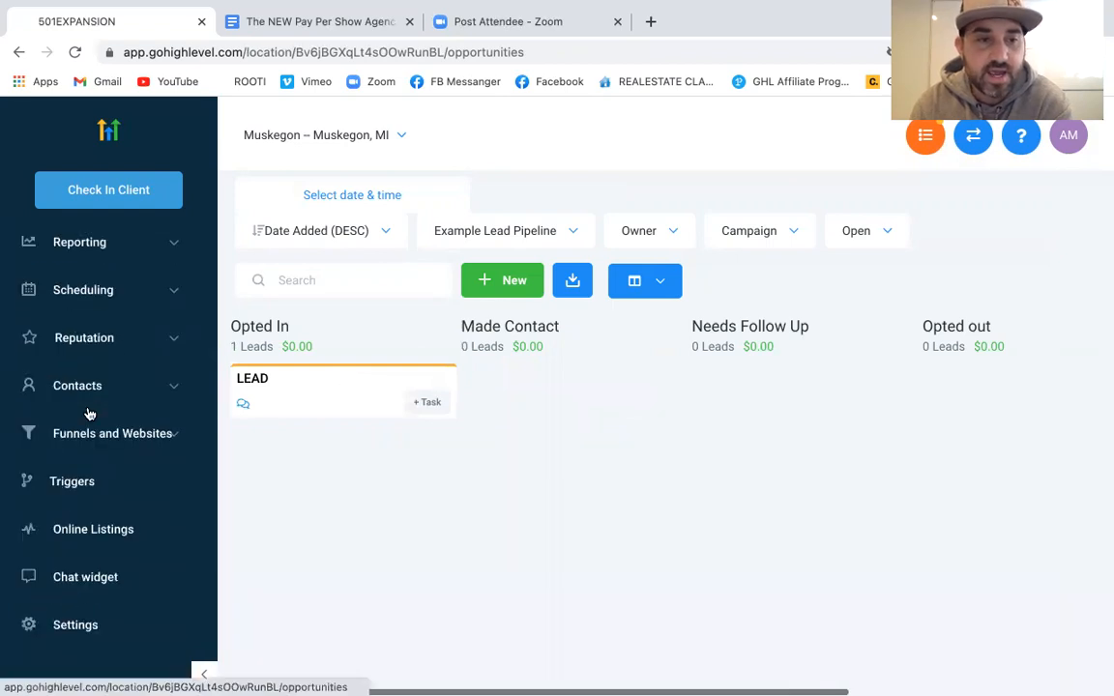
left_click(85, 482)
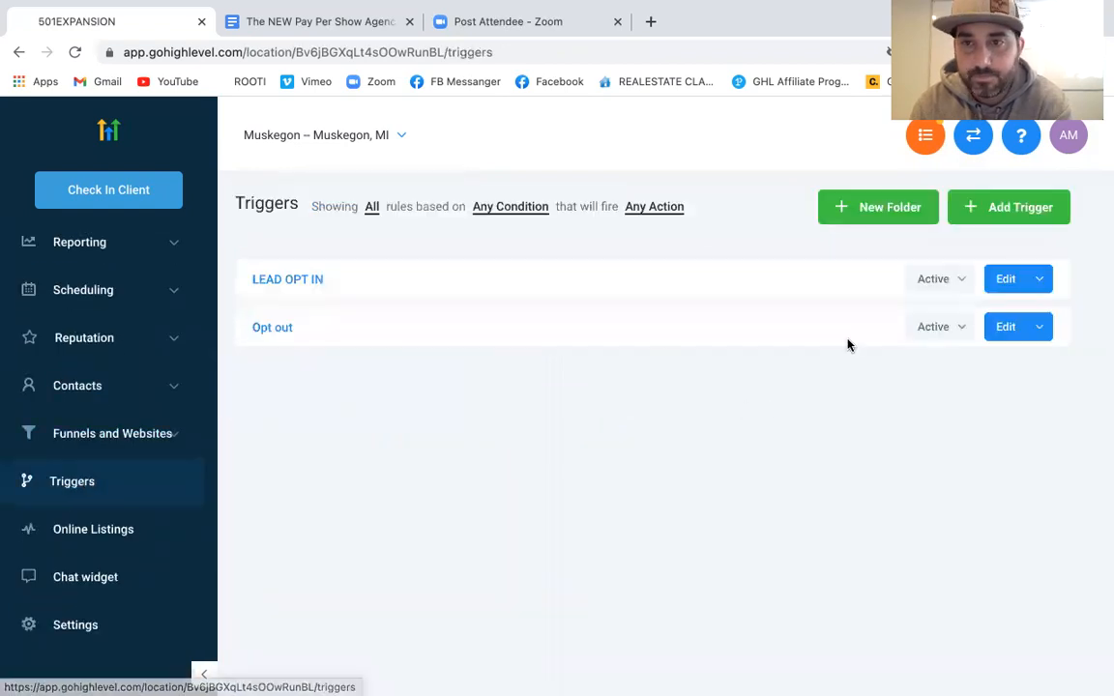
Create a new trigger named 'Made contact auto email'
left_click(1007, 212)
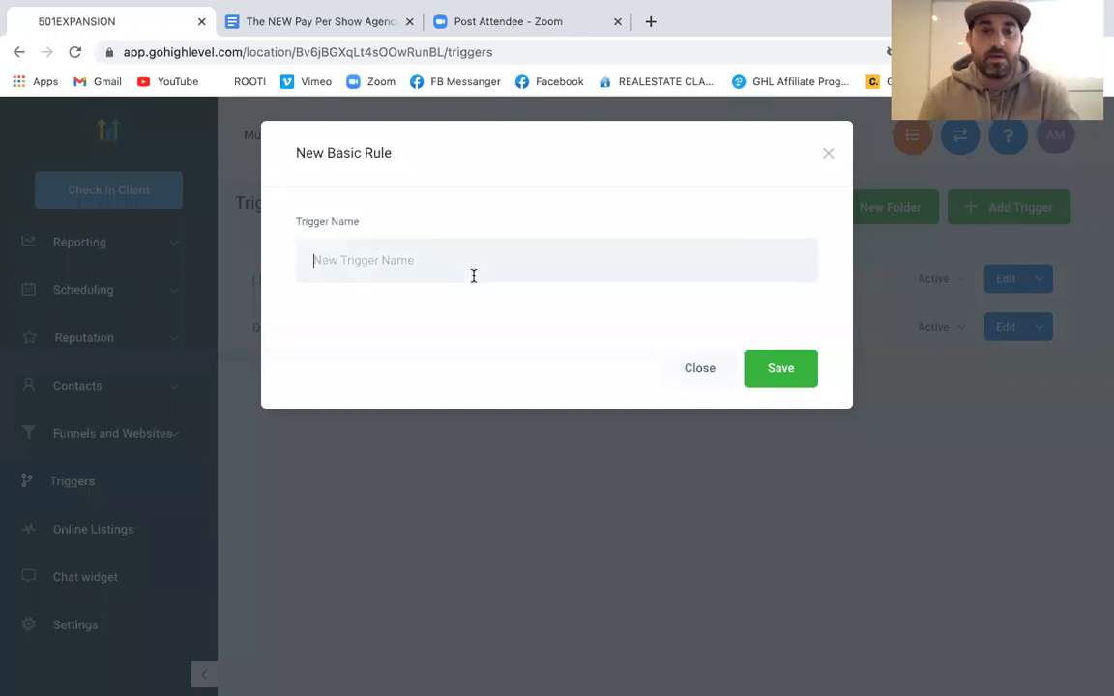
type("Made contact ")
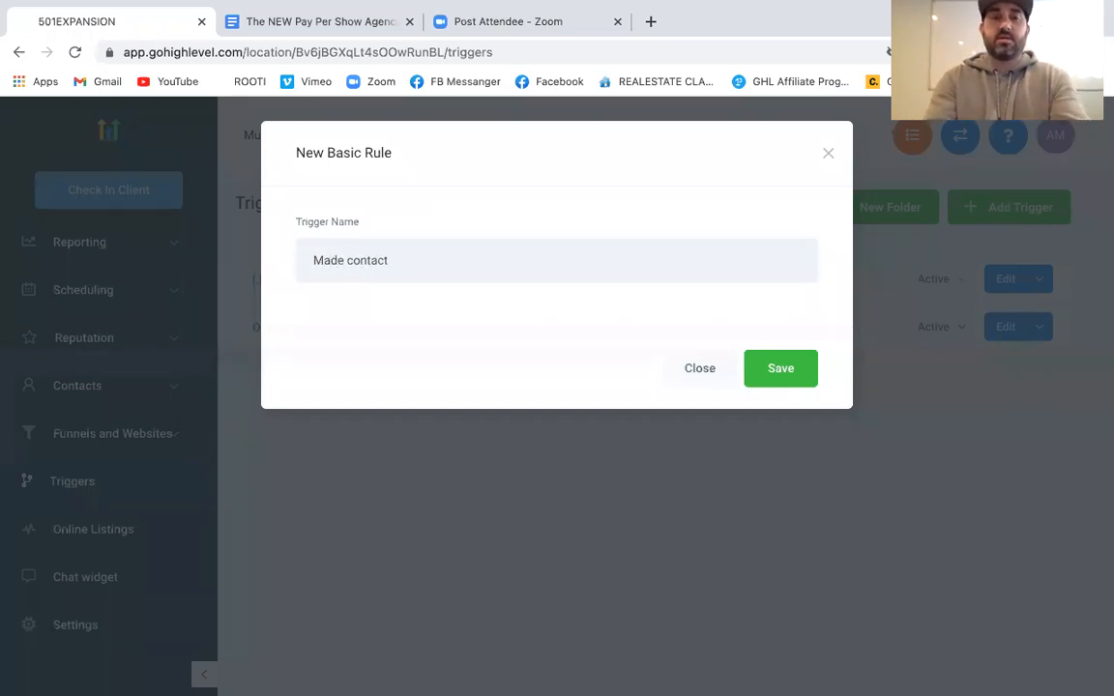
type("auto email")
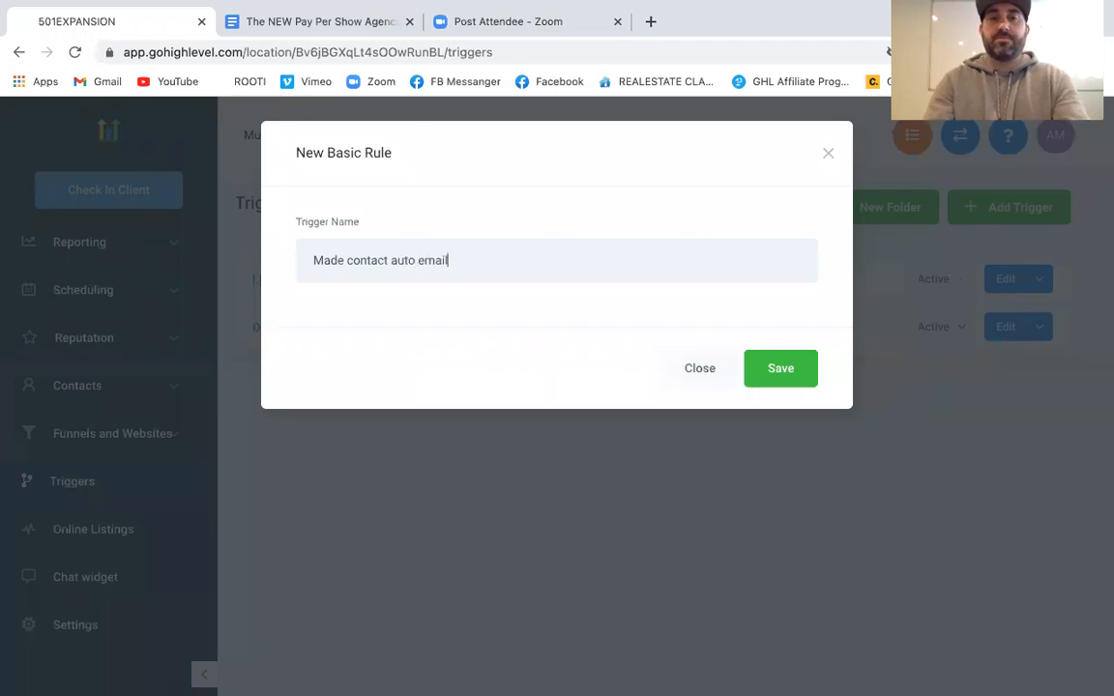
left_click(774, 369)
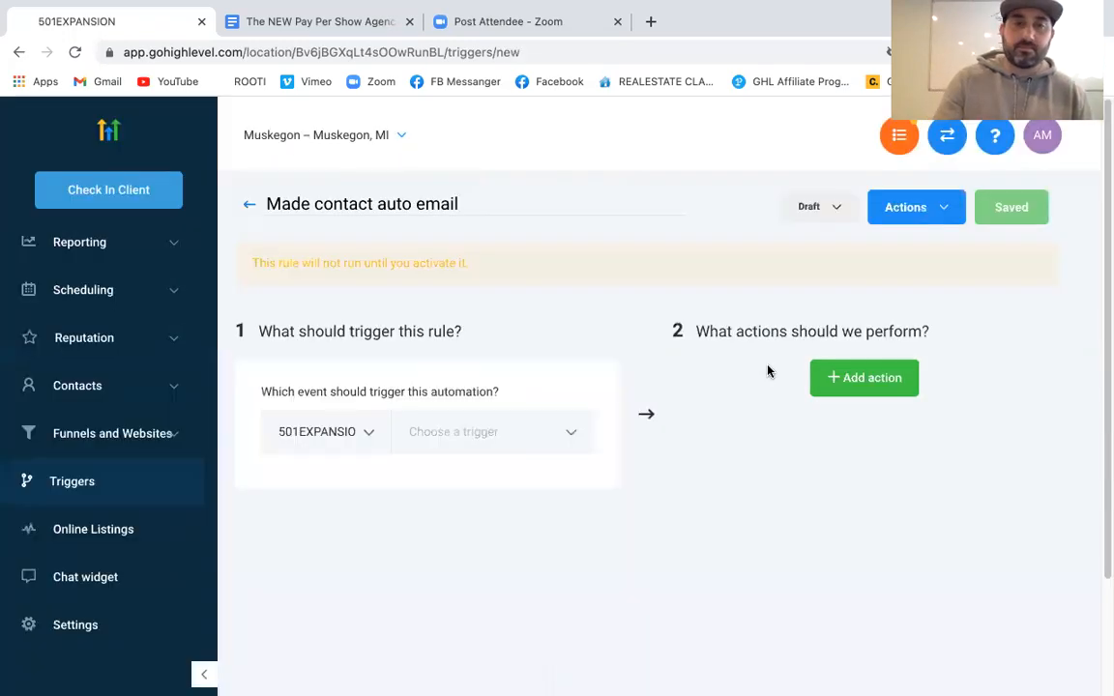
Set the trigger event to Opportunity Status Changed
left_click(506, 433)
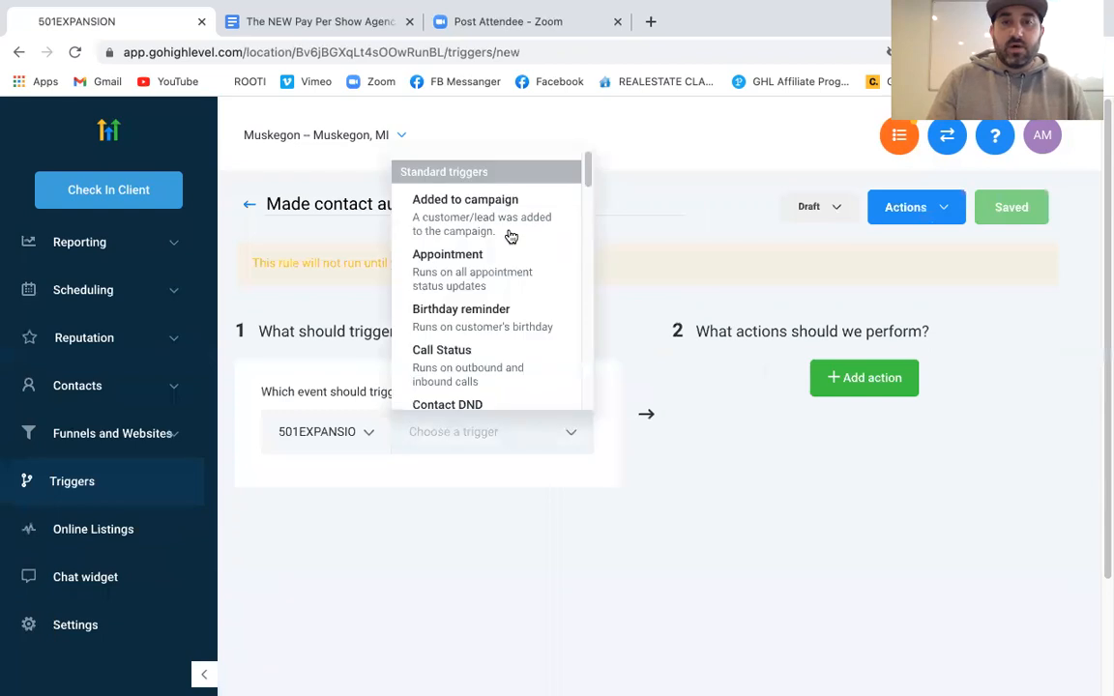
scroll(496, 257, "down", 3)
scroll(498, 258, "down", 2)
scroll(497, 256, "up", 5)
scroll(500, 237, "down", 5)
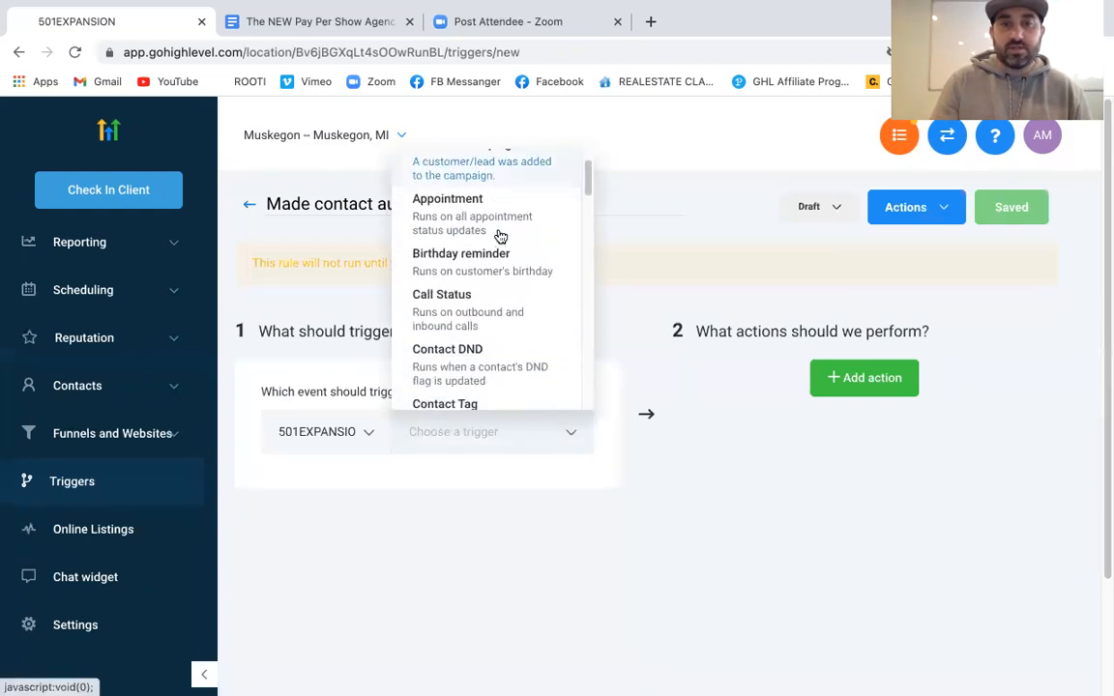
scroll(500, 237, "down", 4)
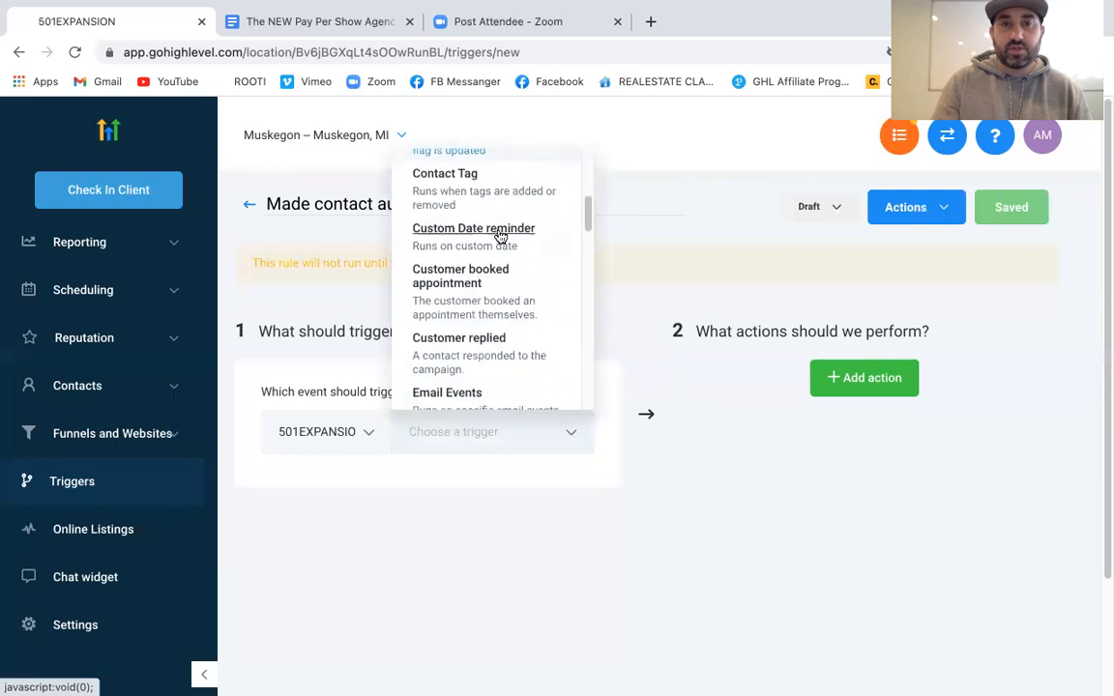
scroll(499, 237, "down", 1)
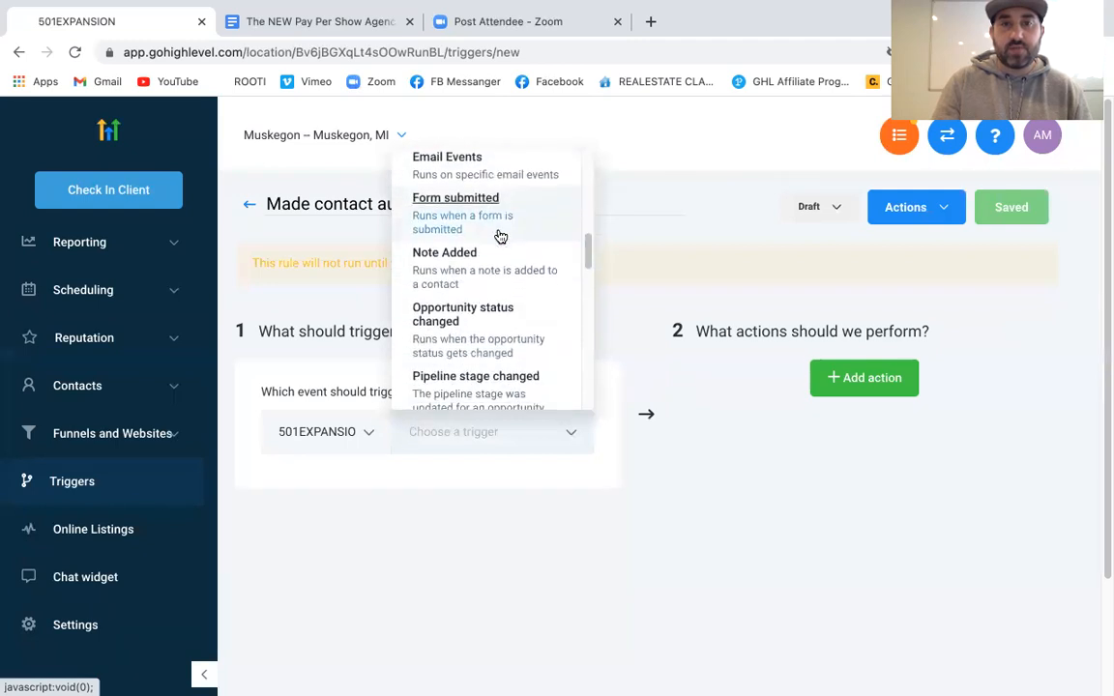
left_click(474, 319)
Add an In Pipeline filter set to Example Lead Pipeline
left_click(302, 487)
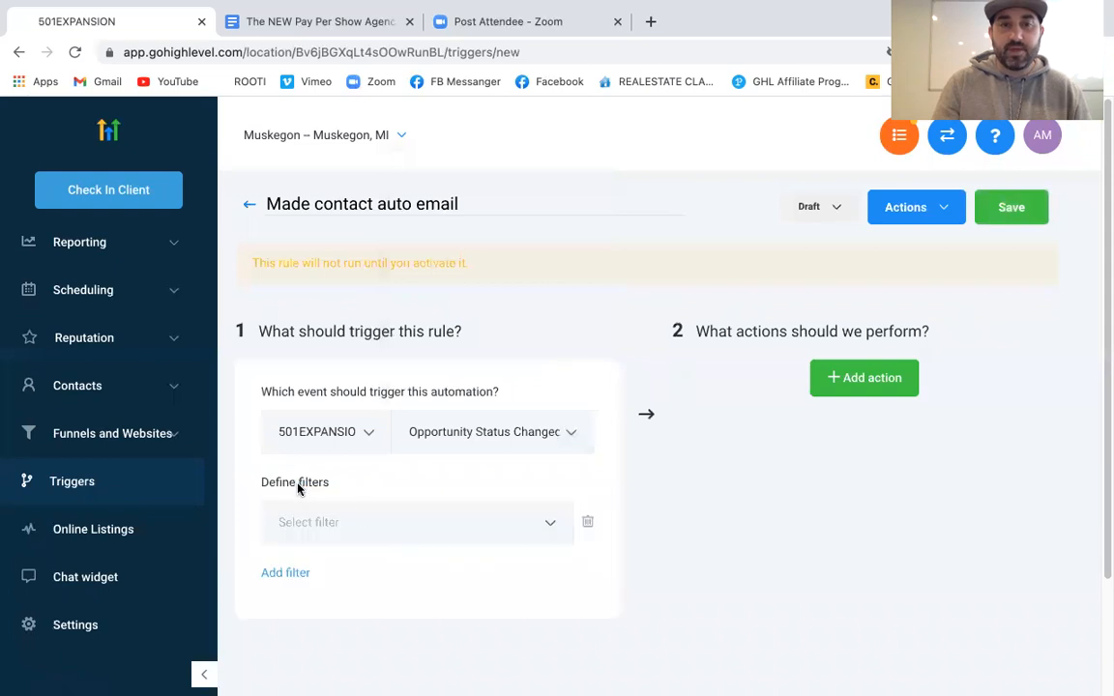
left_click(365, 520)
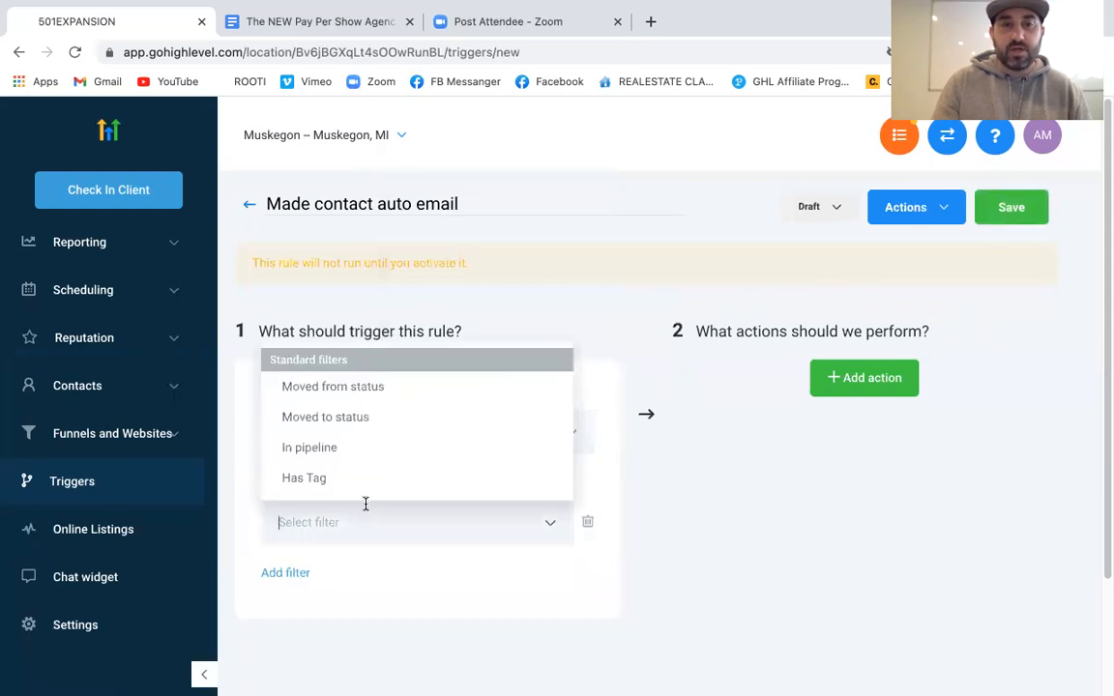
left_click(353, 417)
left_click(499, 529)
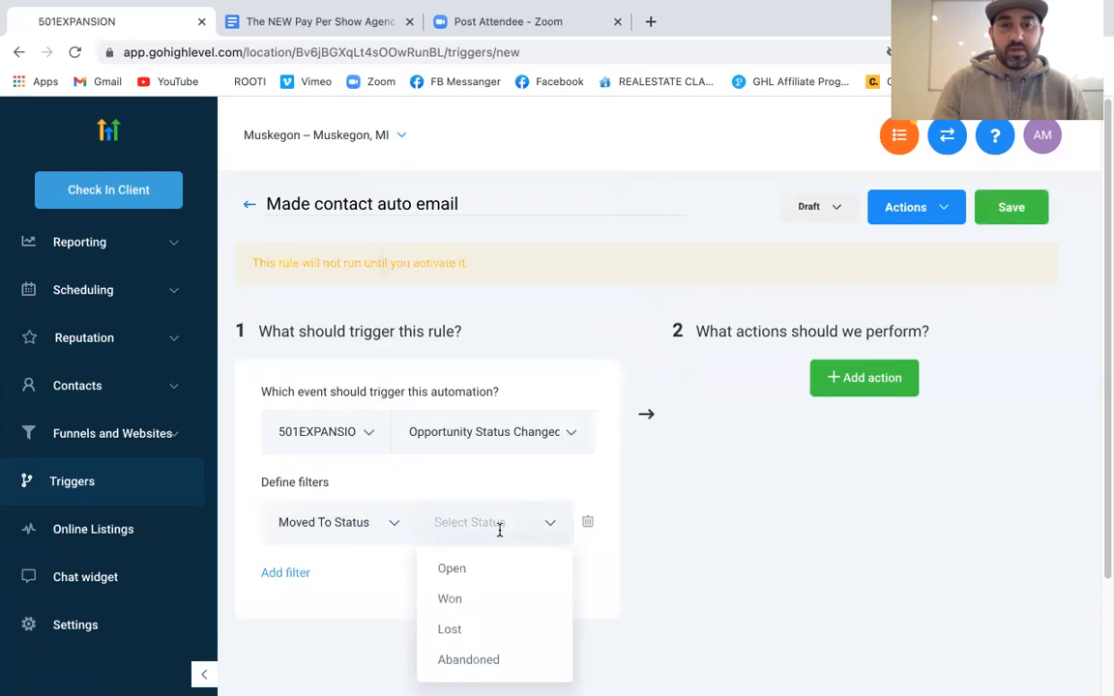
left_click(358, 522)
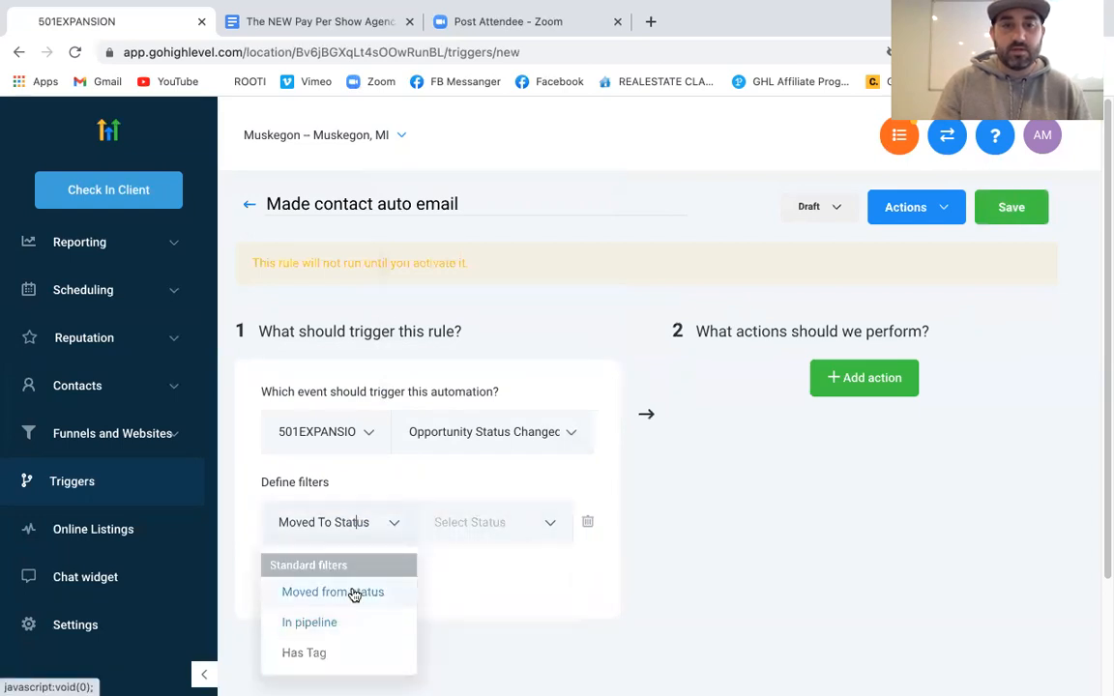
left_click(334, 622)
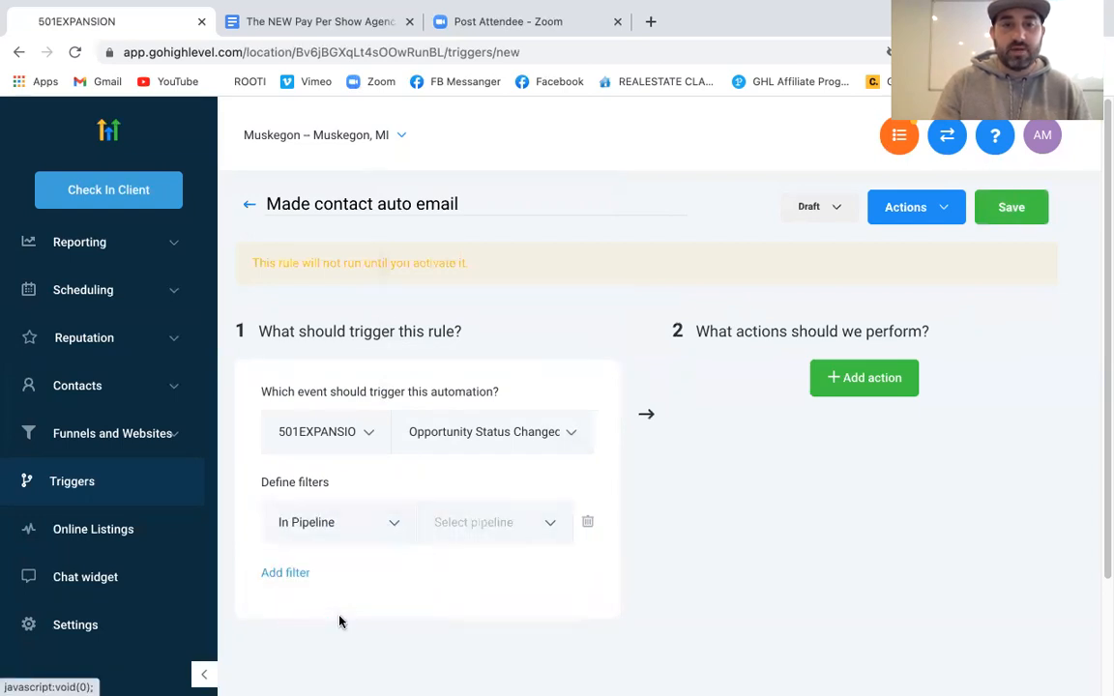
left_click(484, 537)
left_click(479, 576)
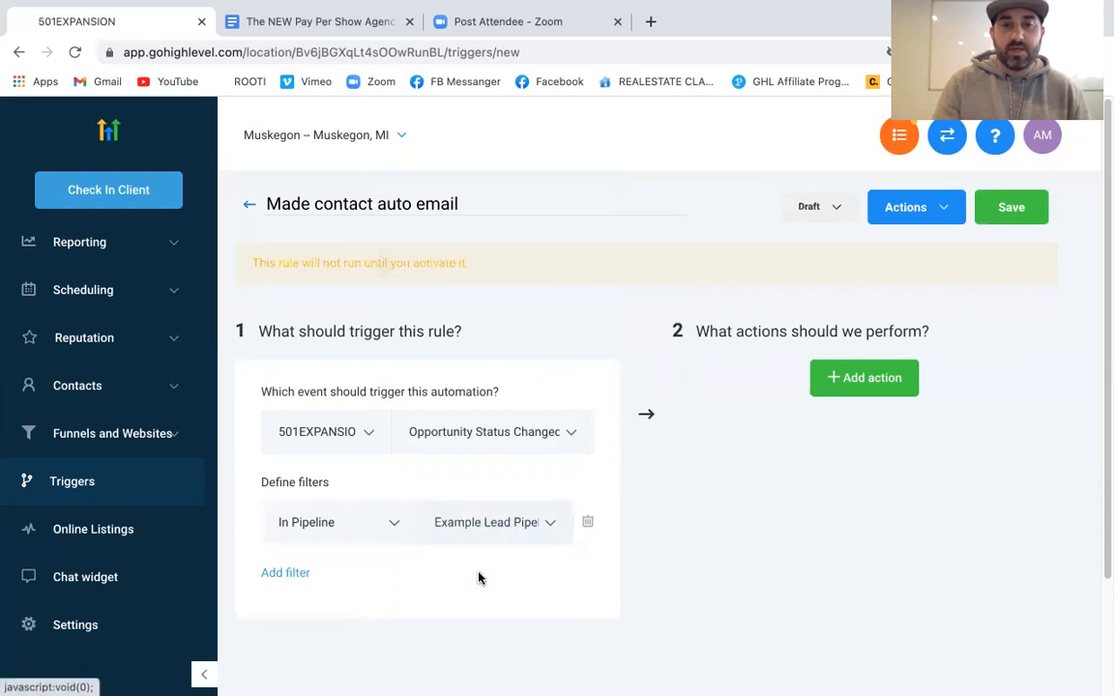
Add a Pipeline Stage filter set to Made Contact and insert an empty action
left_click(295, 572)
left_click(339, 572)
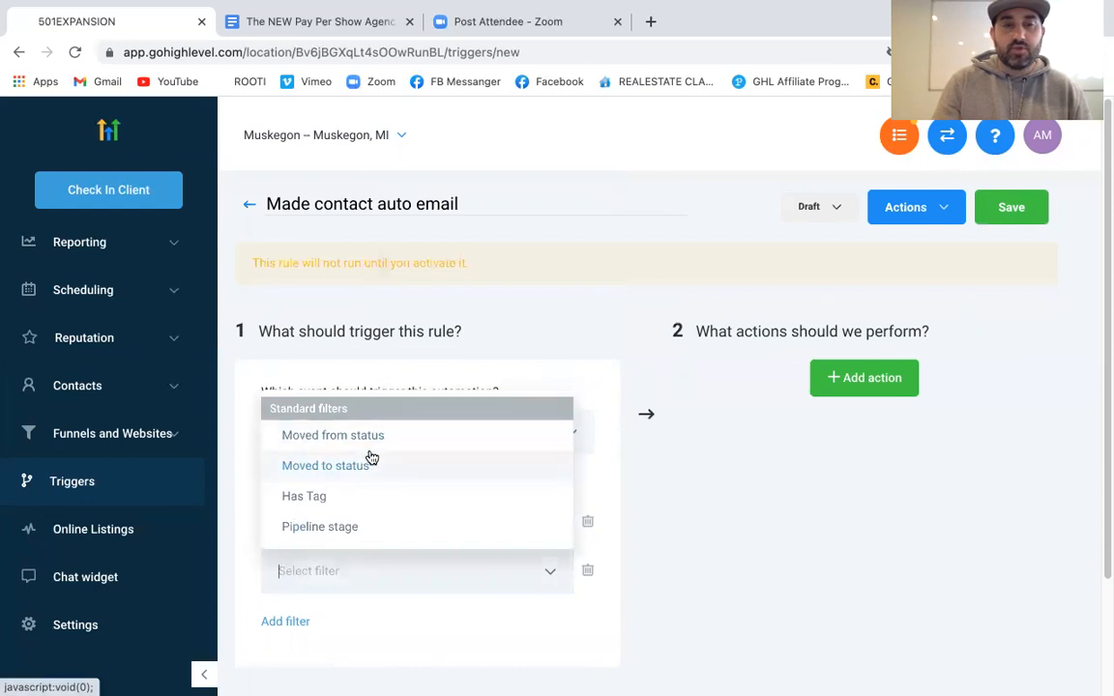
left_click(356, 525)
left_click(488, 574)
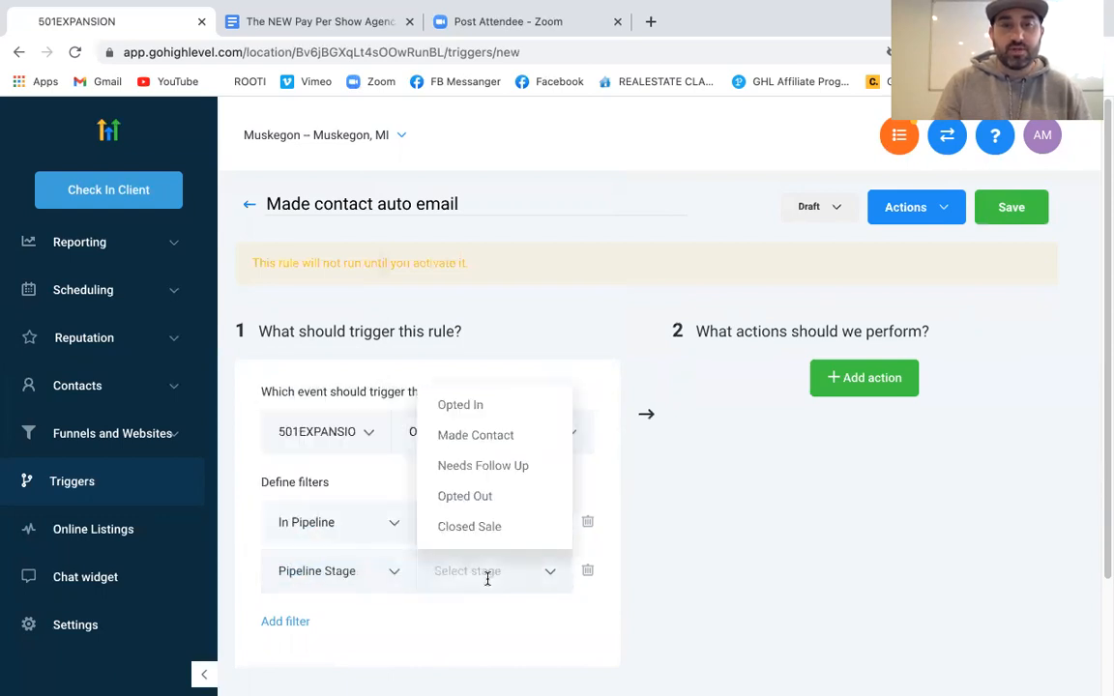
left_click(480, 433)
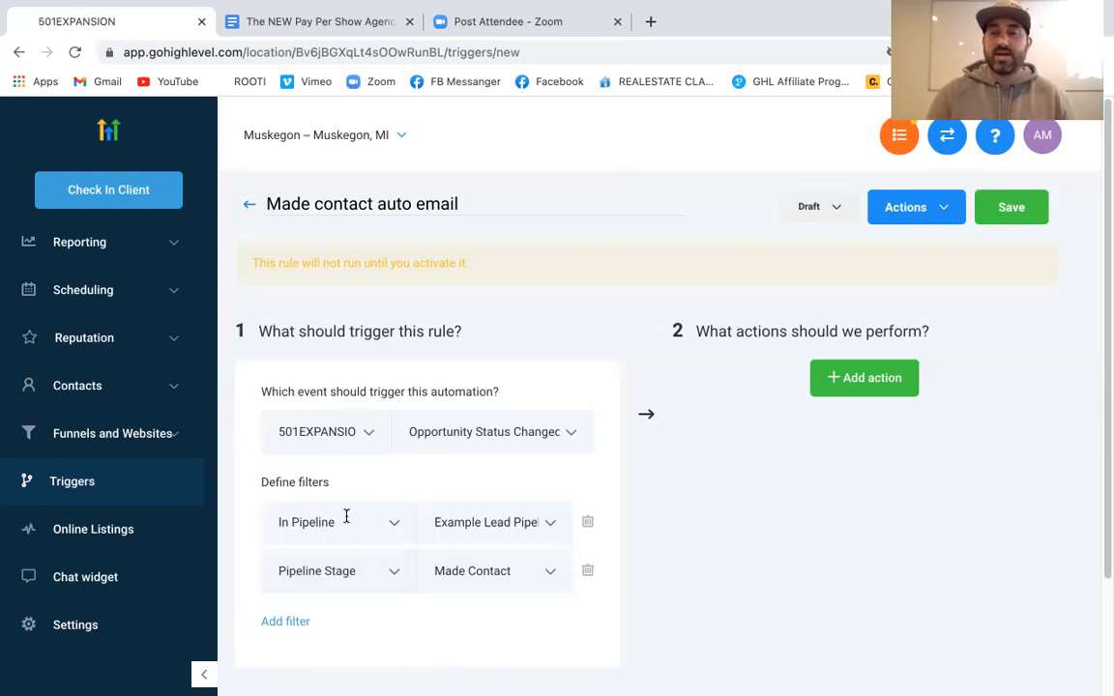
left_click(875, 387)
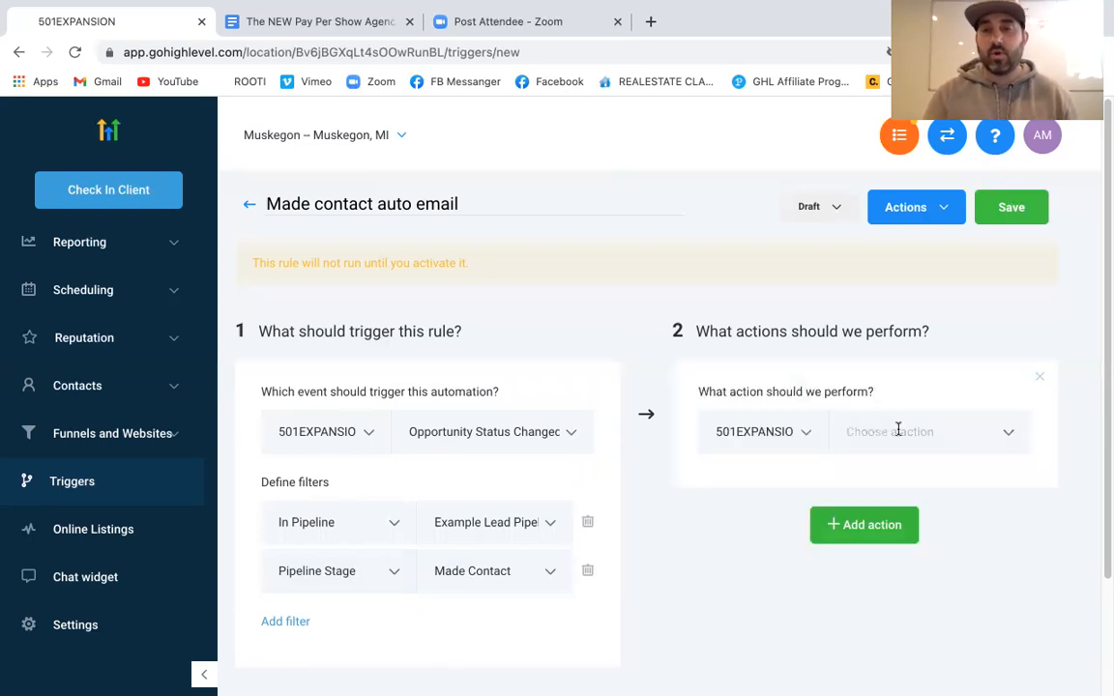
Choose Send Email as the action and review its blank From, To, Subject and Message fields
left_click(899, 429)
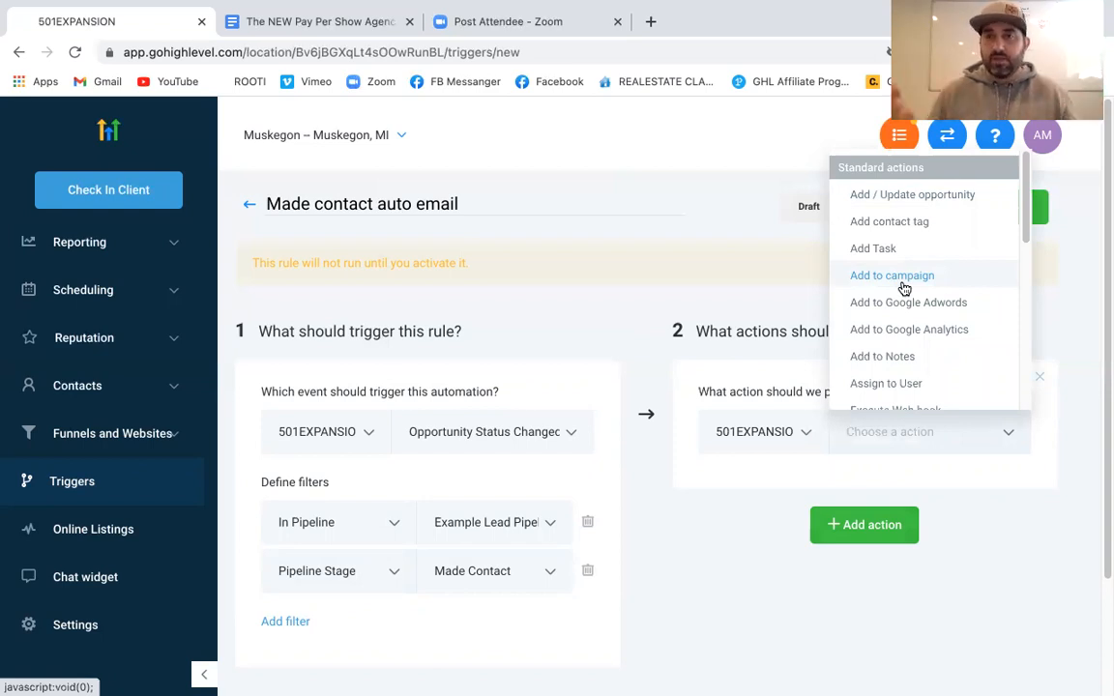
scroll(918, 280, "down", 3)
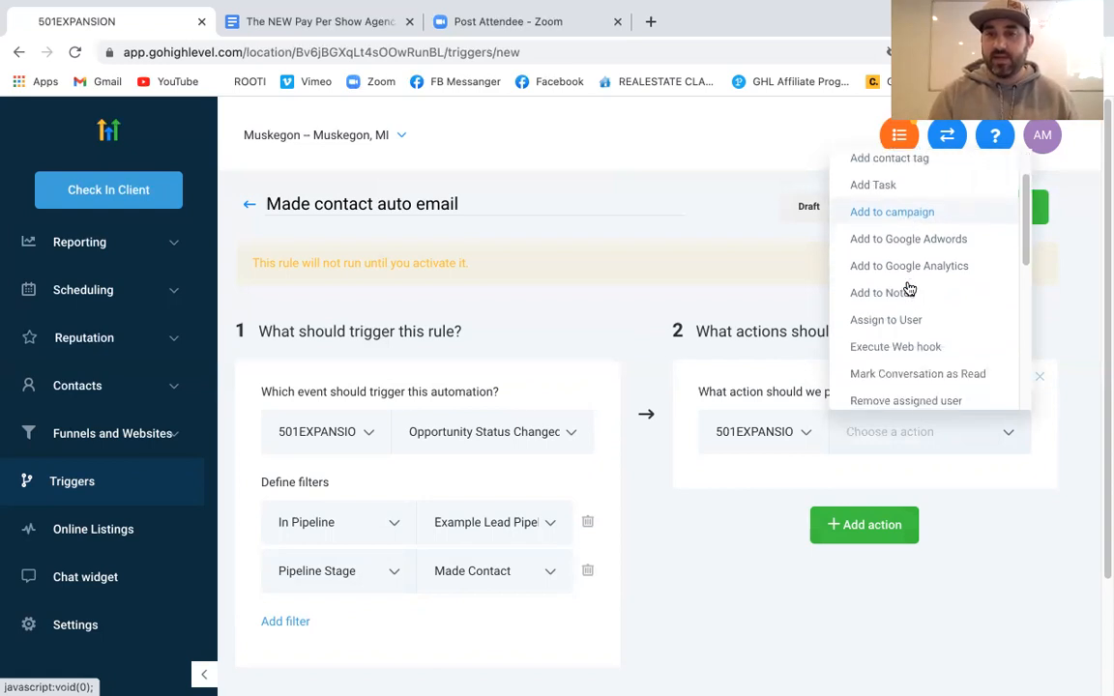
scroll(909, 288, "down", 2)
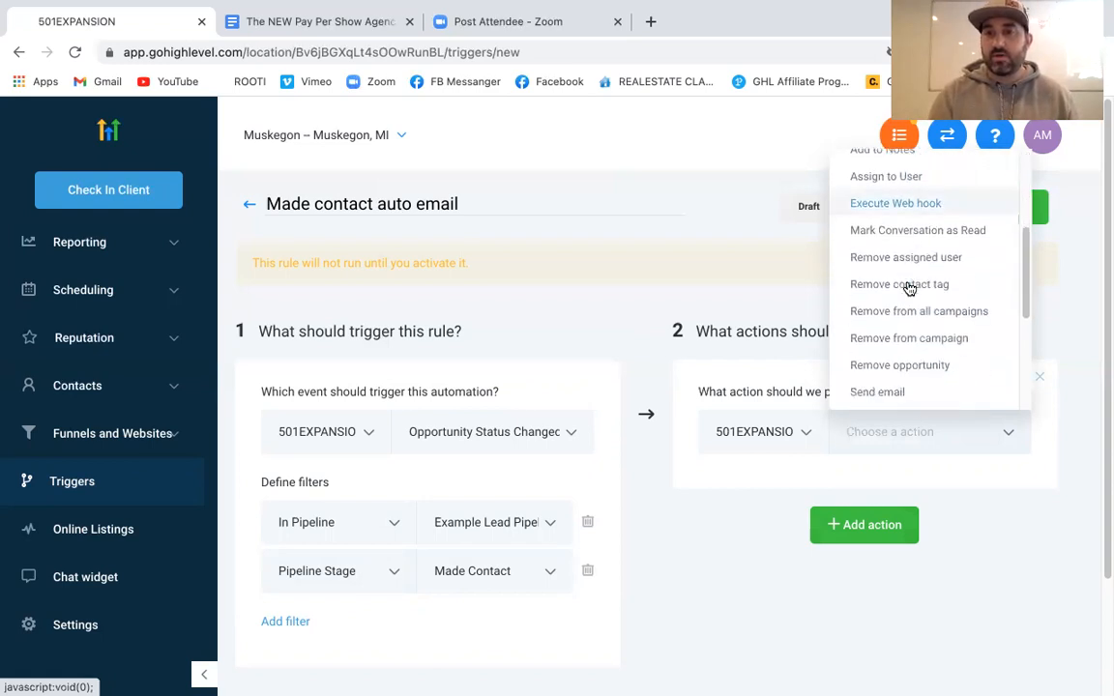
scroll(910, 289, "down", 3)
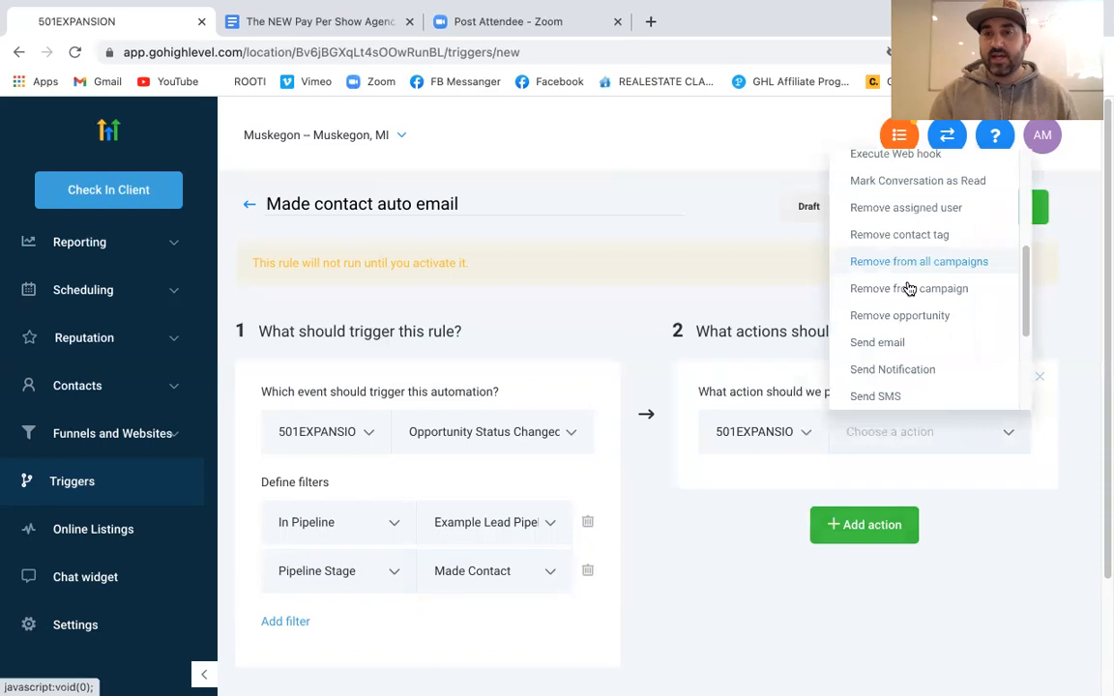
left_click(901, 297)
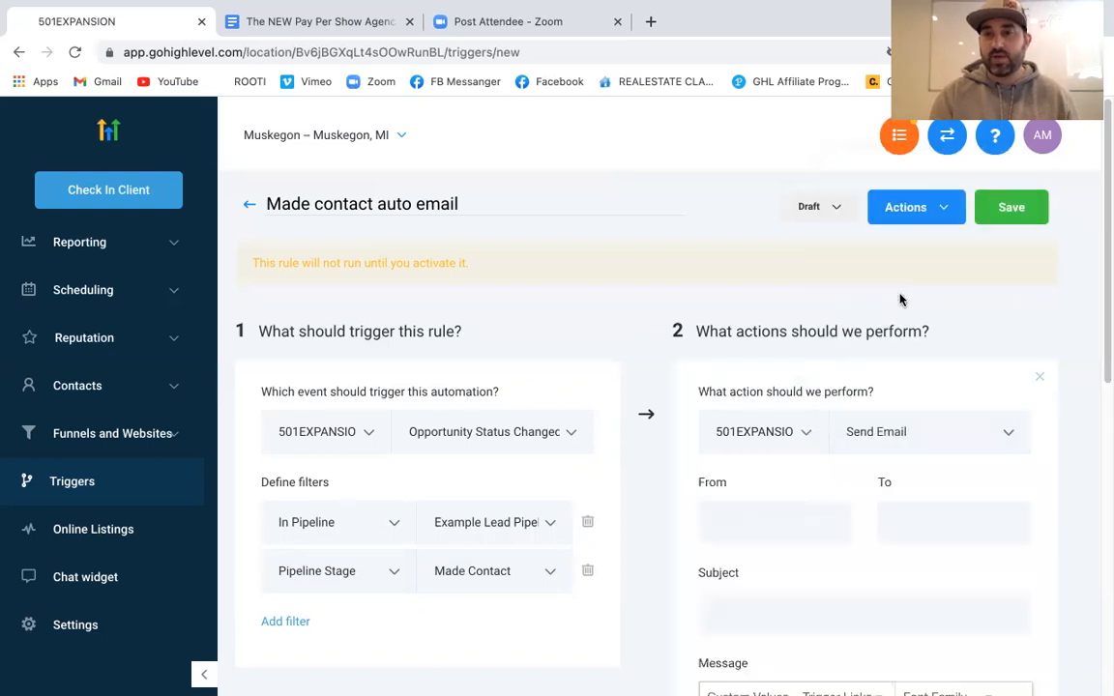
scroll(897, 632, "down", 5)
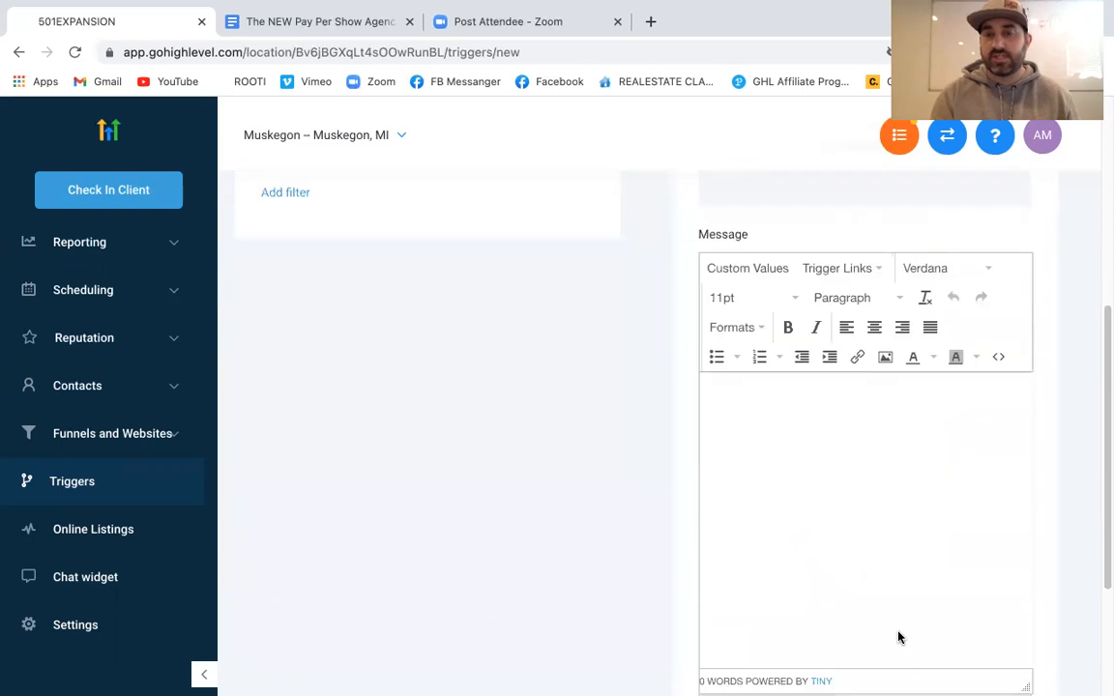
scroll(897, 636, "up", 1)
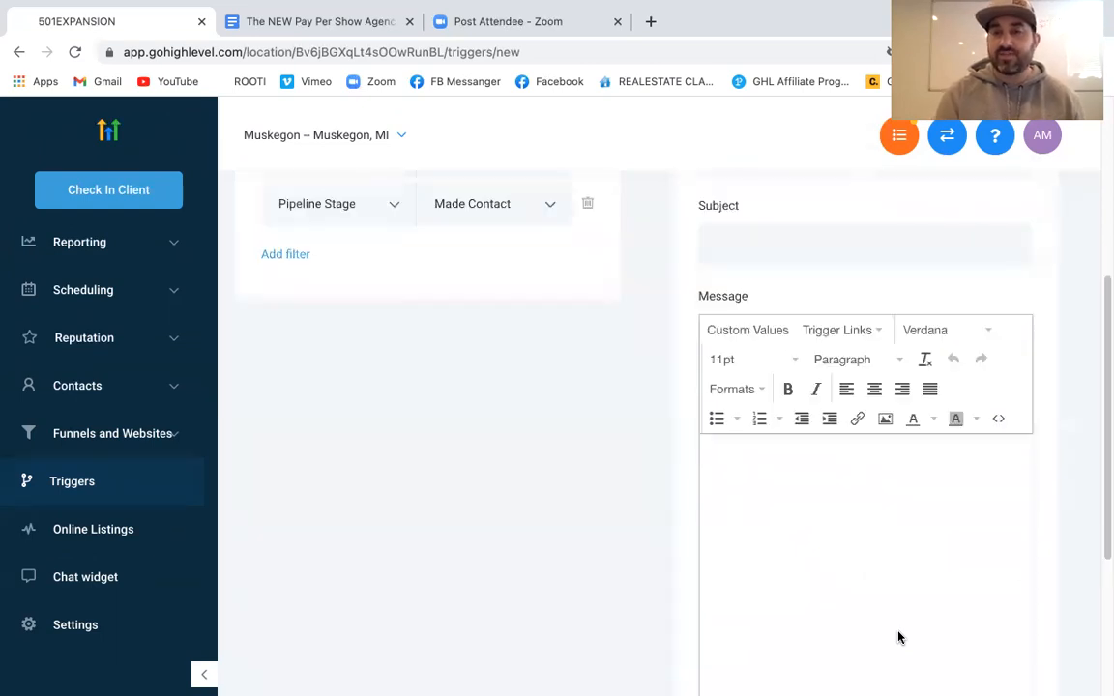
scroll(897, 637, "up", 1)
scroll(898, 636, "down", 2)
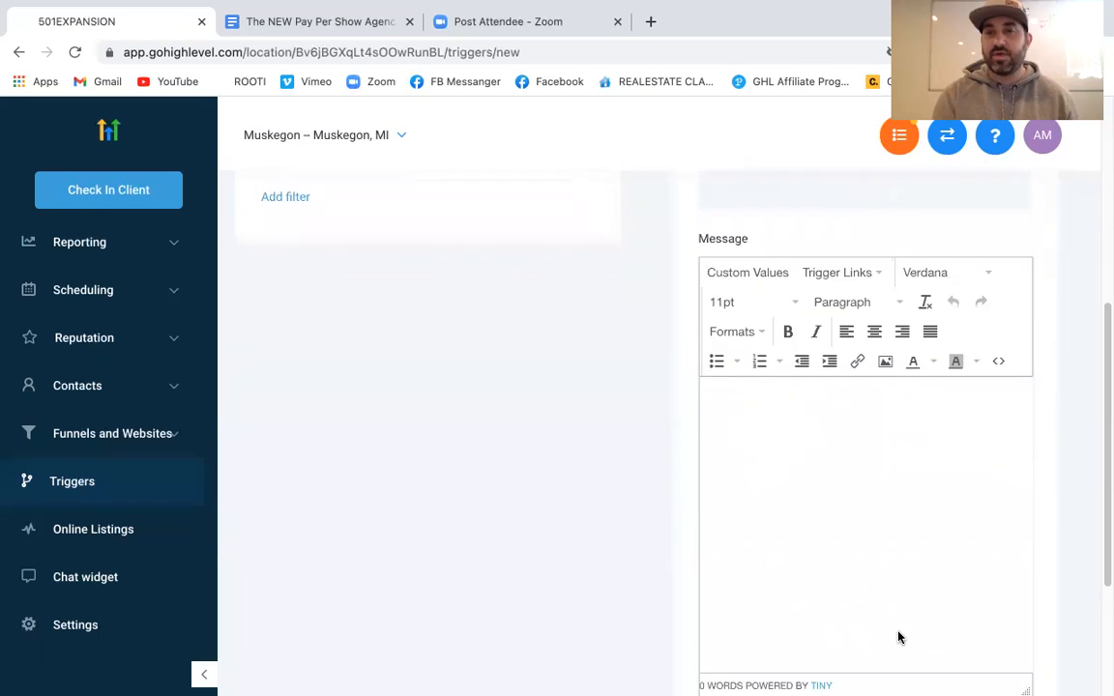
scroll(898, 636, "up", 5)
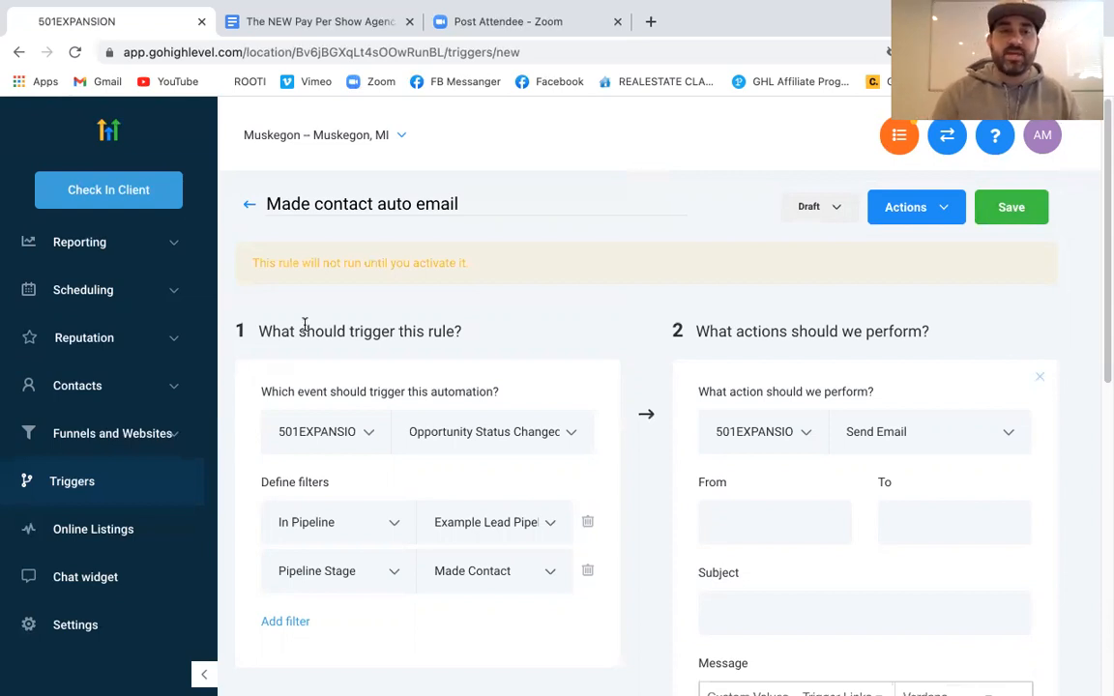
scroll(106, 357, "up", 3)
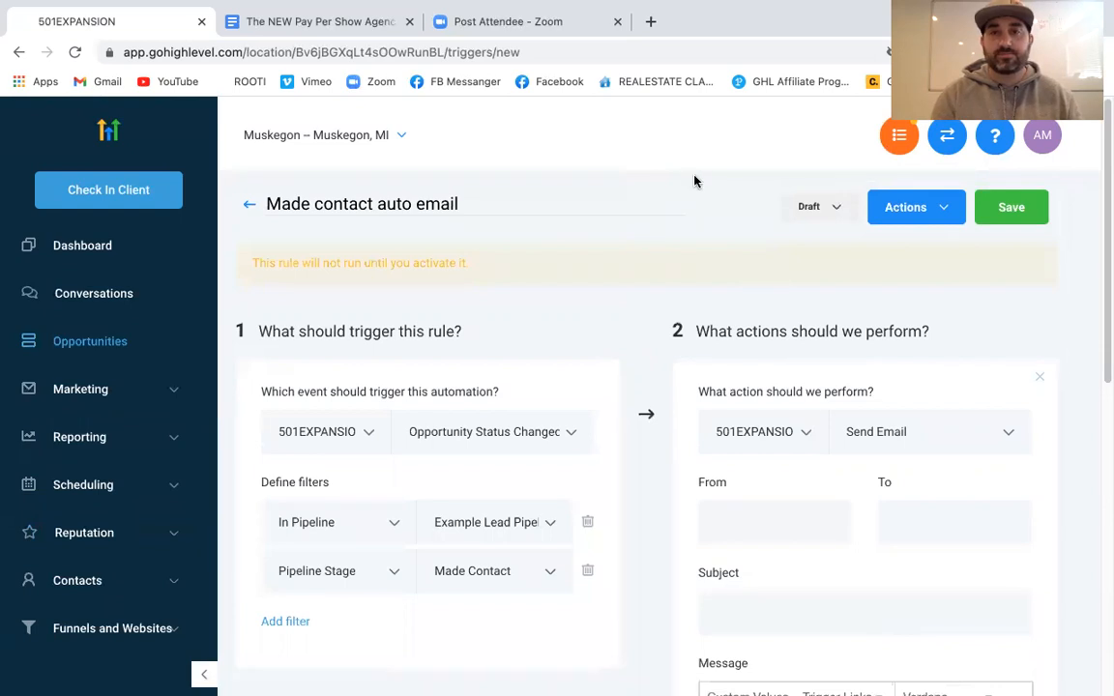
Drag the LEAD opportunity toward Made Contact, then return to the Triggers list
left_click_drag(306, 398, 347, 413)
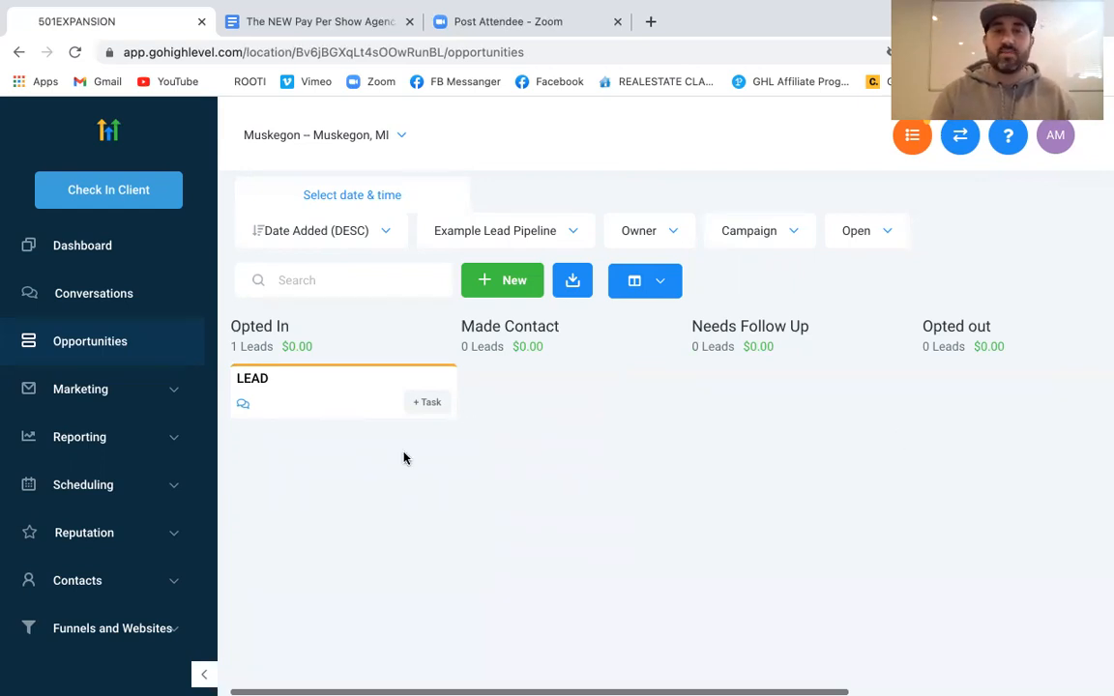
scroll(142, 461, "down", 3)
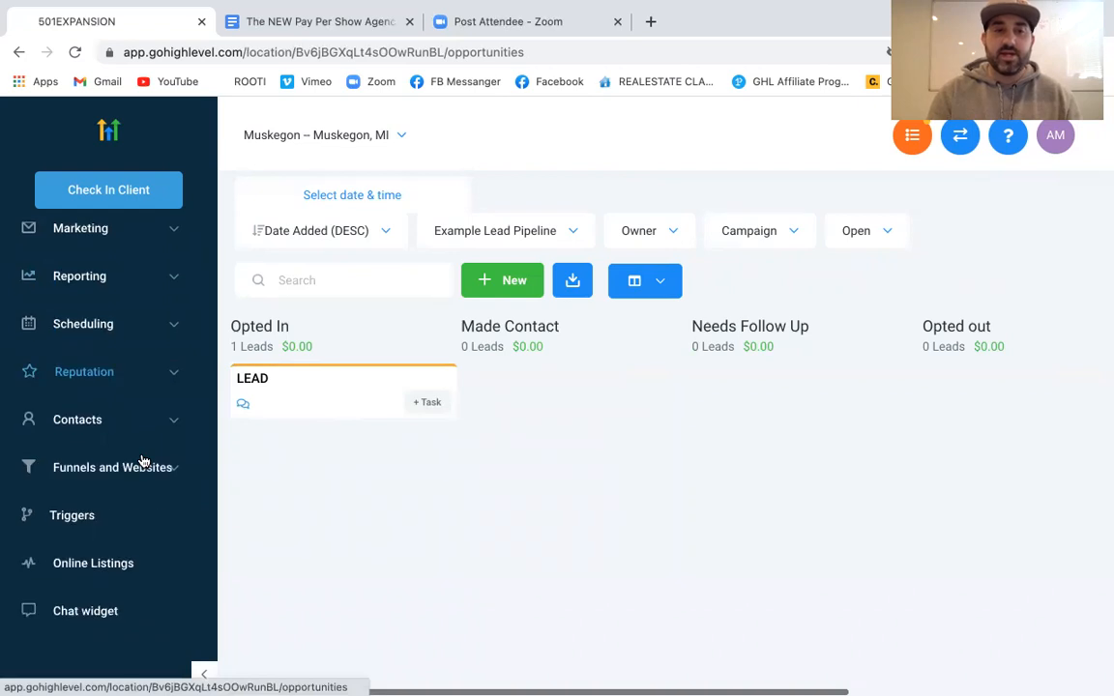
left_click(85, 482)
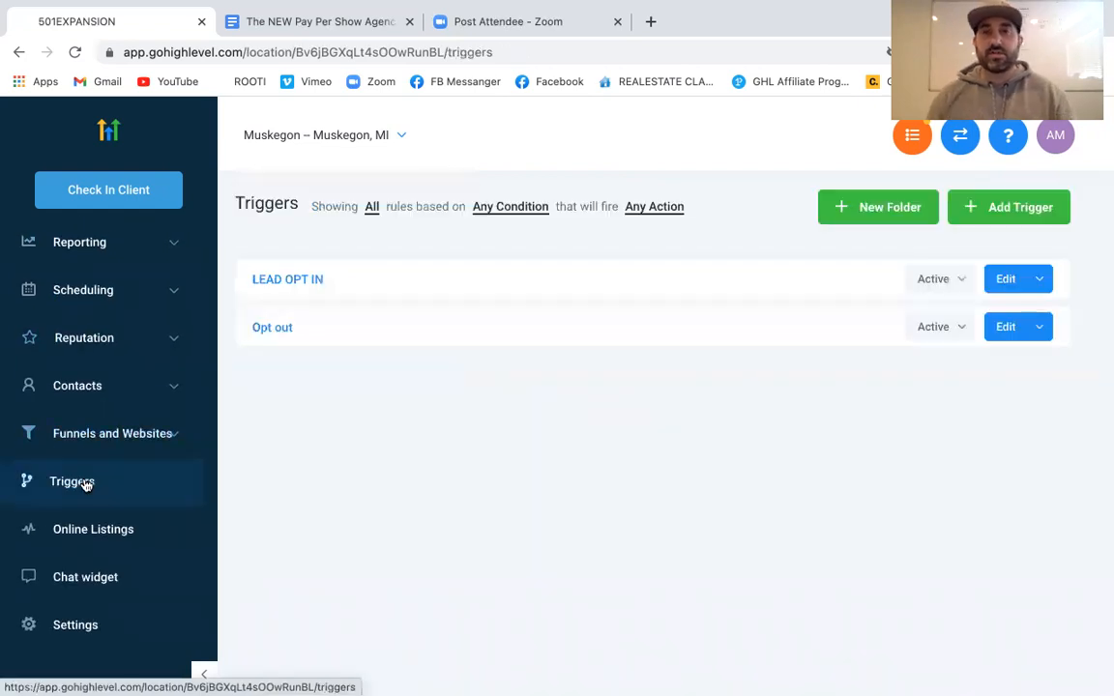
Open the LEAD OPT IN trigger and append a blank fourth action after Add / Update Opportunity
left_click(308, 280)
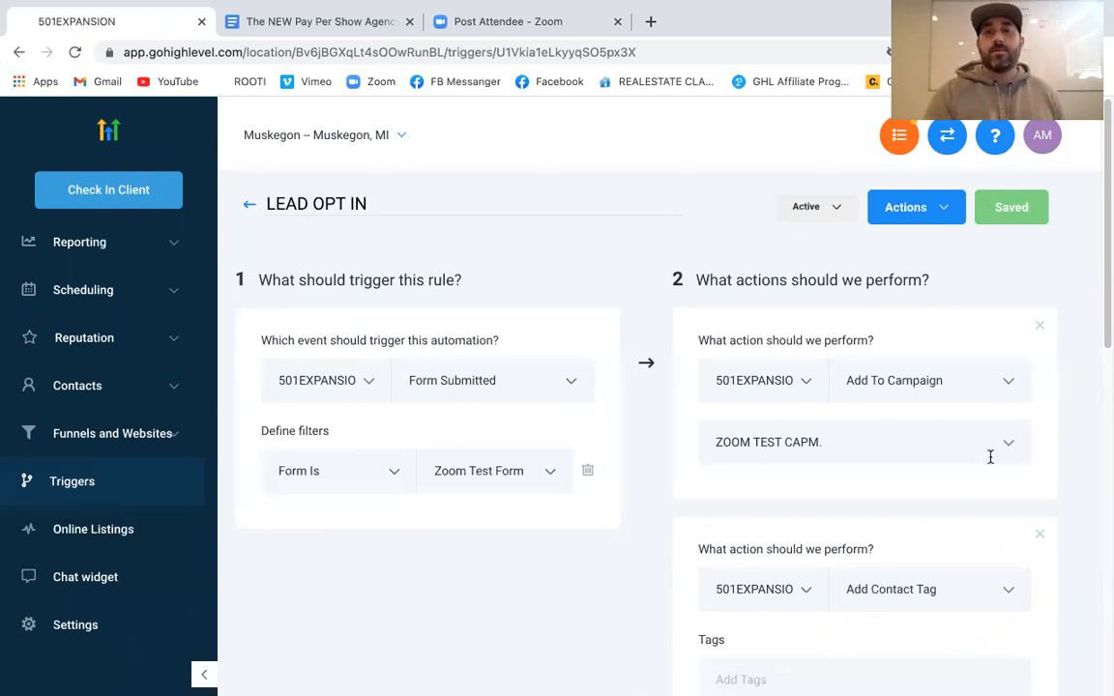
scroll(1024, 449, "down", 9)
scroll(1024, 448, "up", 9)
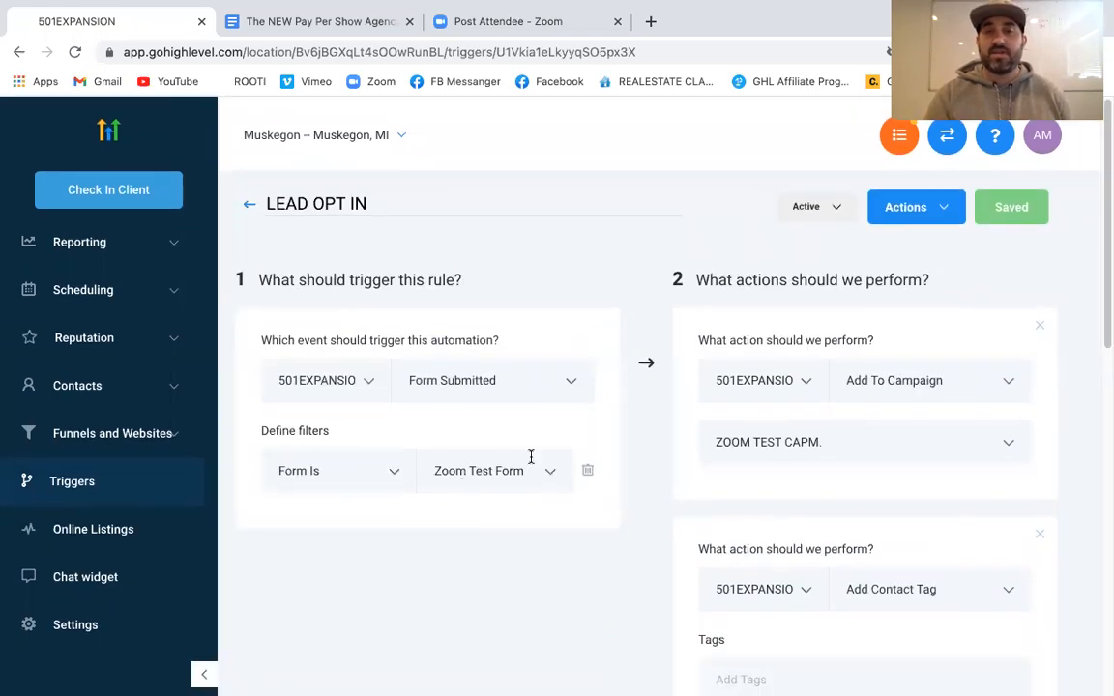
scroll(1042, 401, "down", 2)
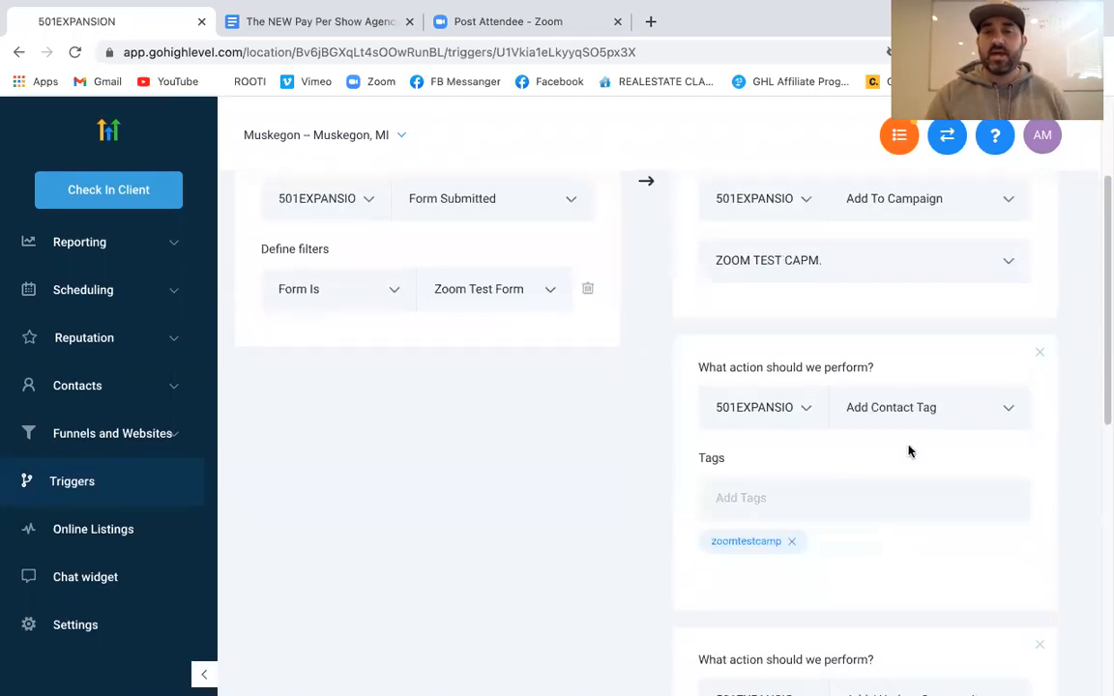
scroll(880, 502, "down", 3)
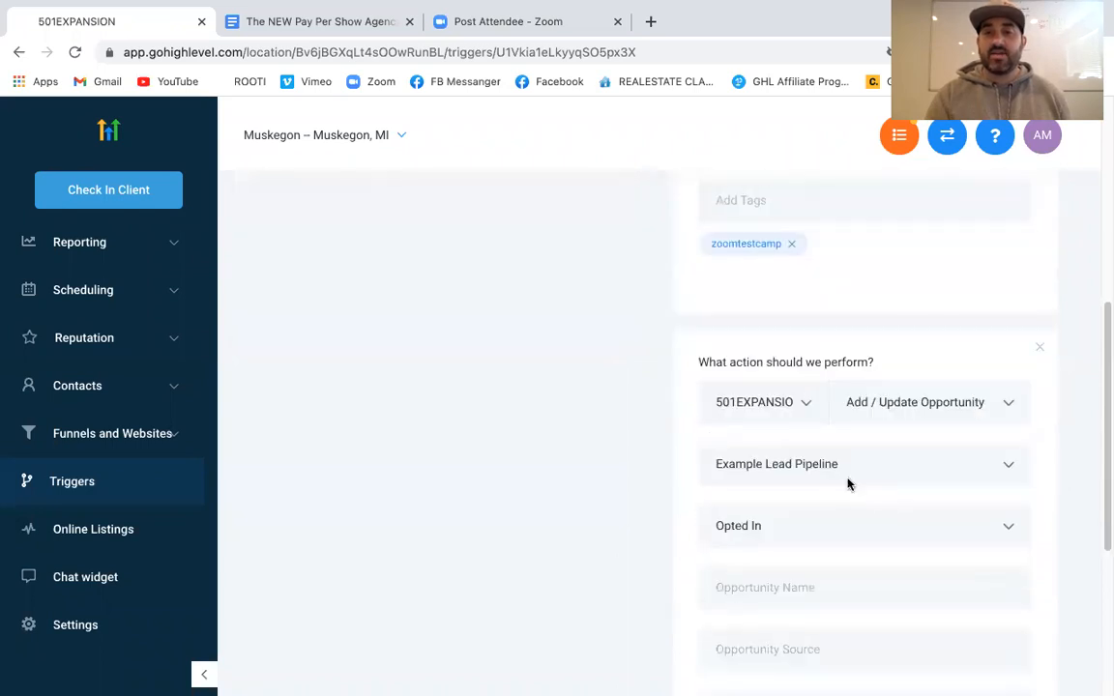
scroll(766, 501, "down", 4)
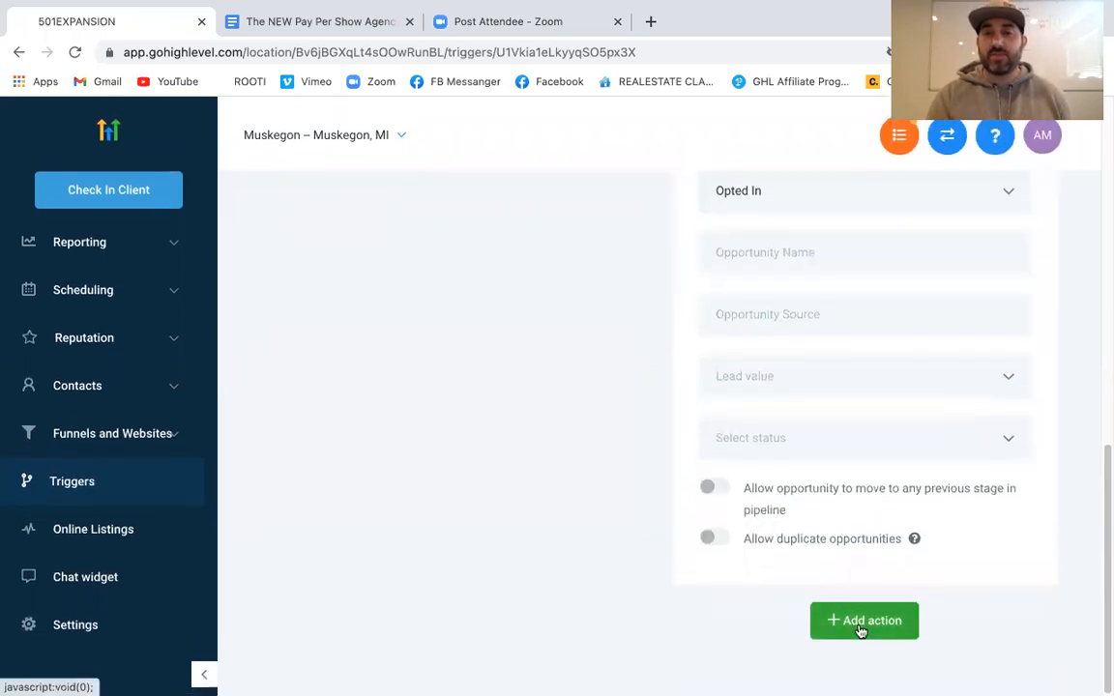
left_click(860, 629)
scroll(859, 630, "down", 2)
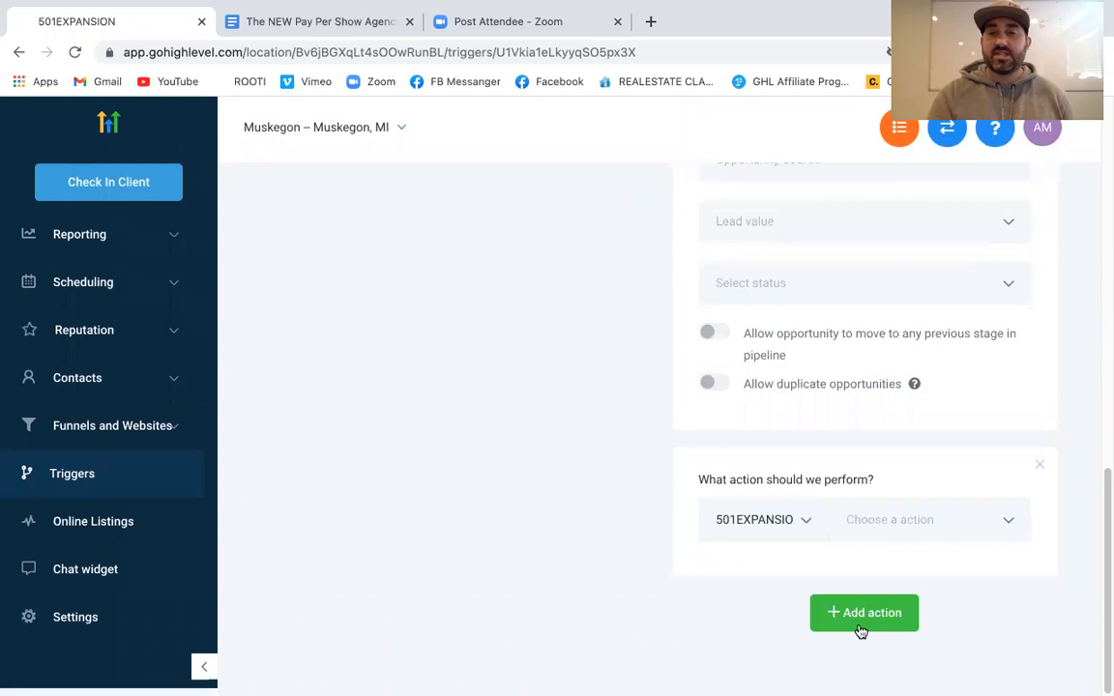
Set the new action to Send Sms with the message 'YOU GOT A NEW LEAD!!!'
left_click(900, 537)
scroll(920, 385, "down", 5)
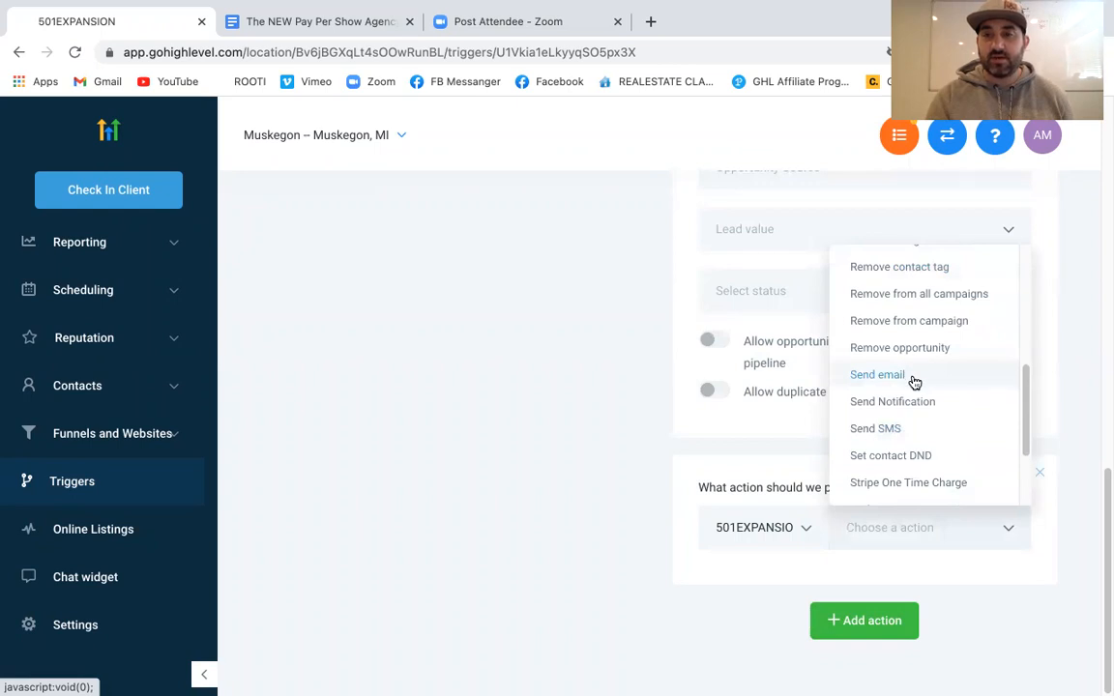
left_click(906, 434)
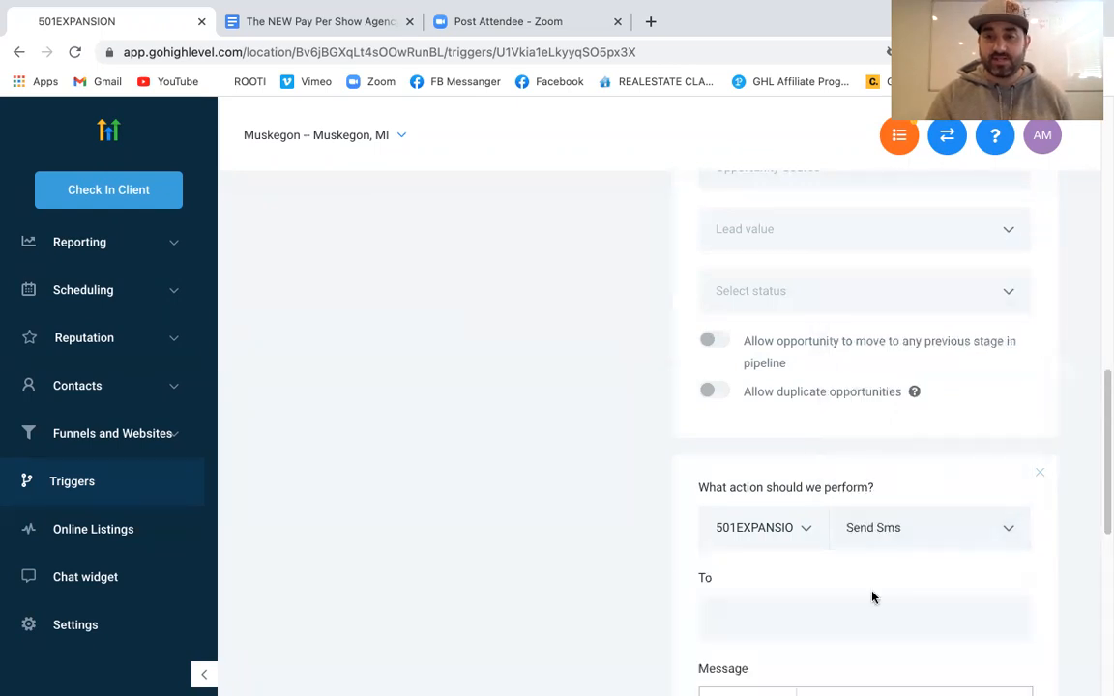
scroll(873, 597, "down", 3)
left_click(833, 473)
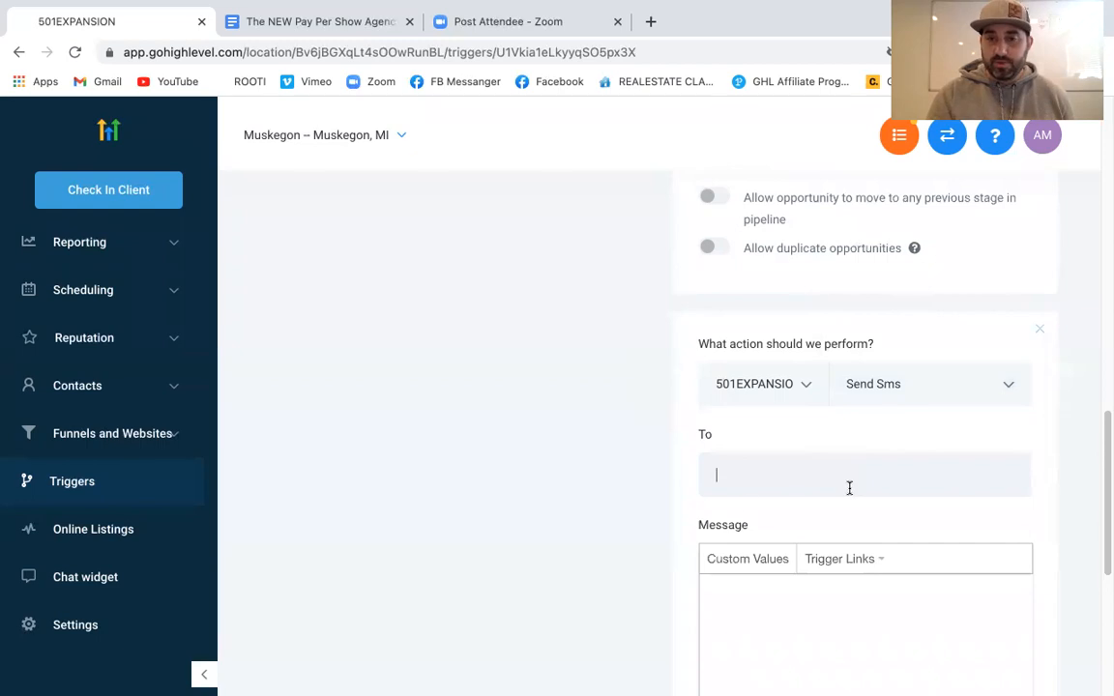
scroll(884, 570, "down", 2)
left_click(824, 550)
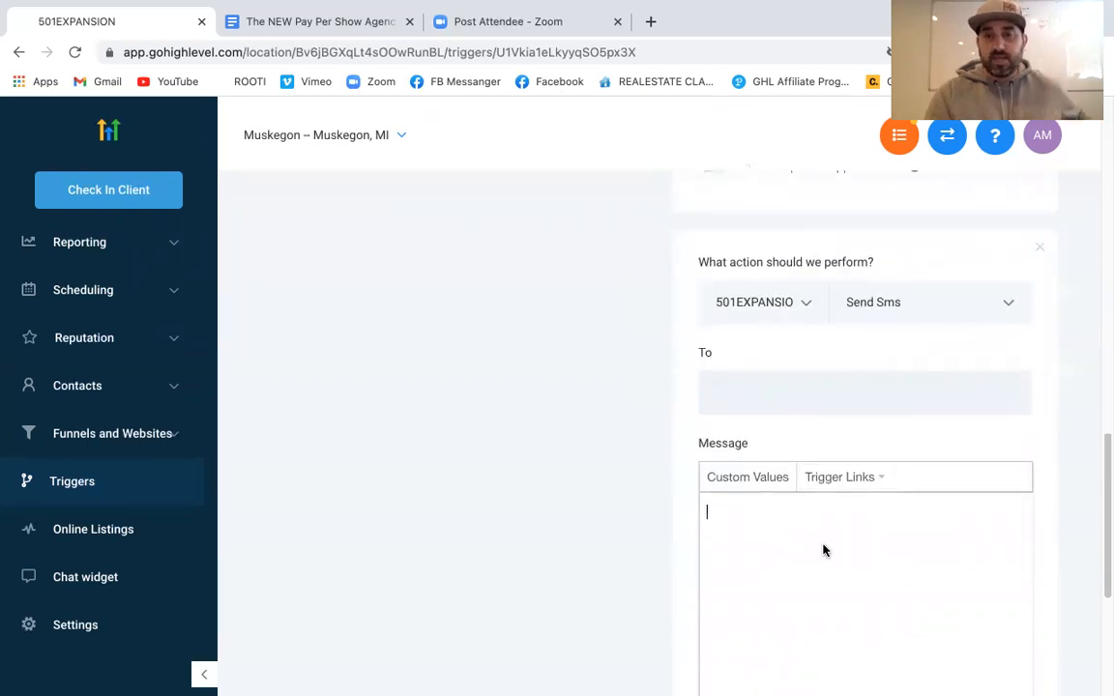
type("YOU GOT ")
type("A EW")
type("NEW L")
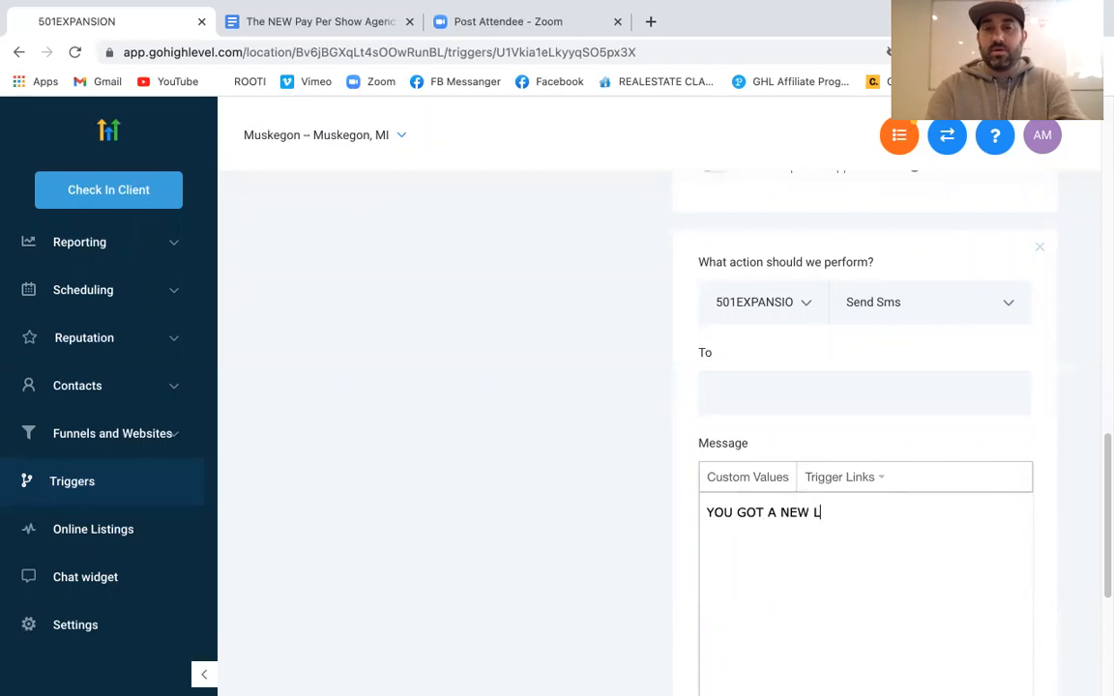
type("EAD!!!")
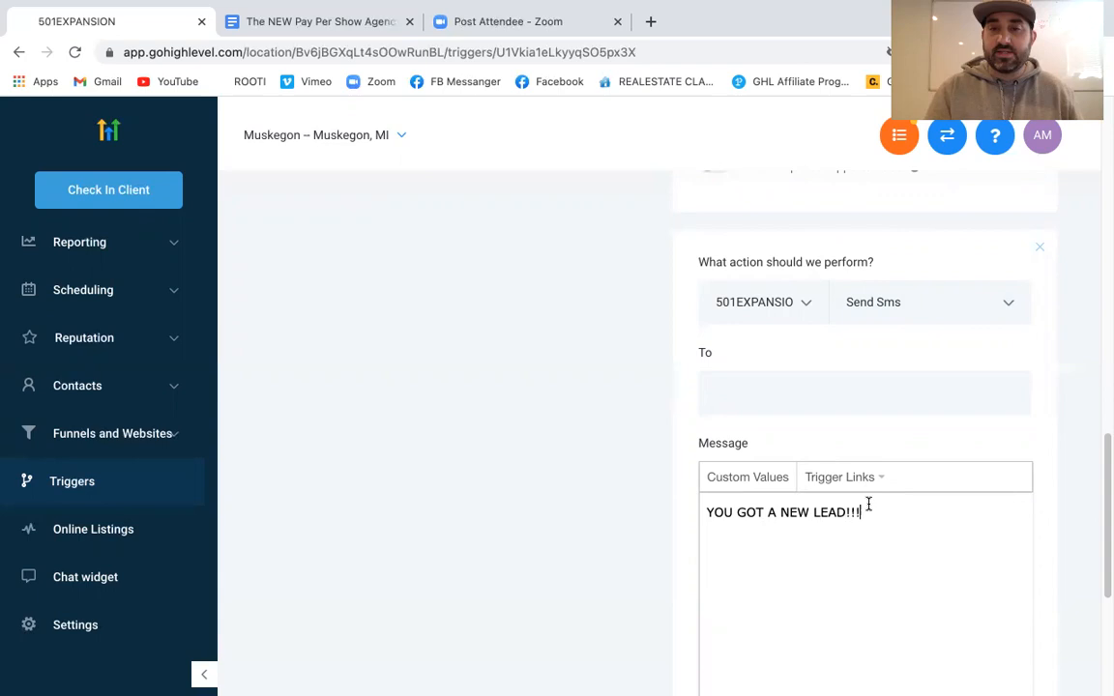
left_click(754, 480)
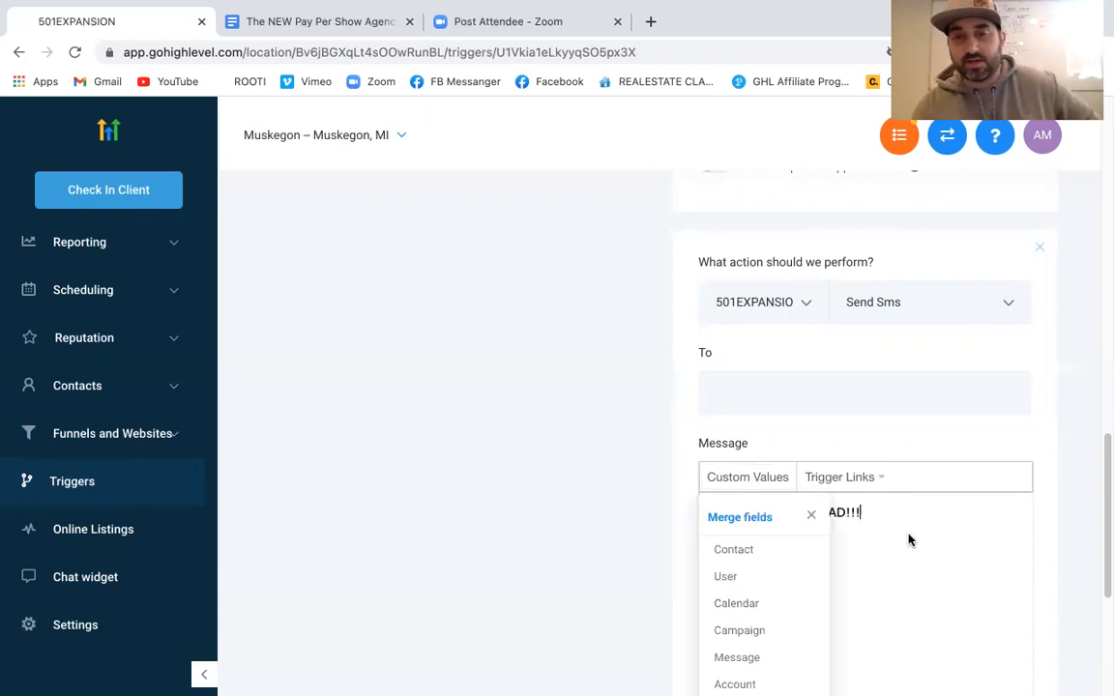
Append the merge fields user first name, contact last name and user phone to the SMS
mouse_move(746, 554)
mouse_move(740, 577)
left_click(835, 577)
left_click(745, 480)
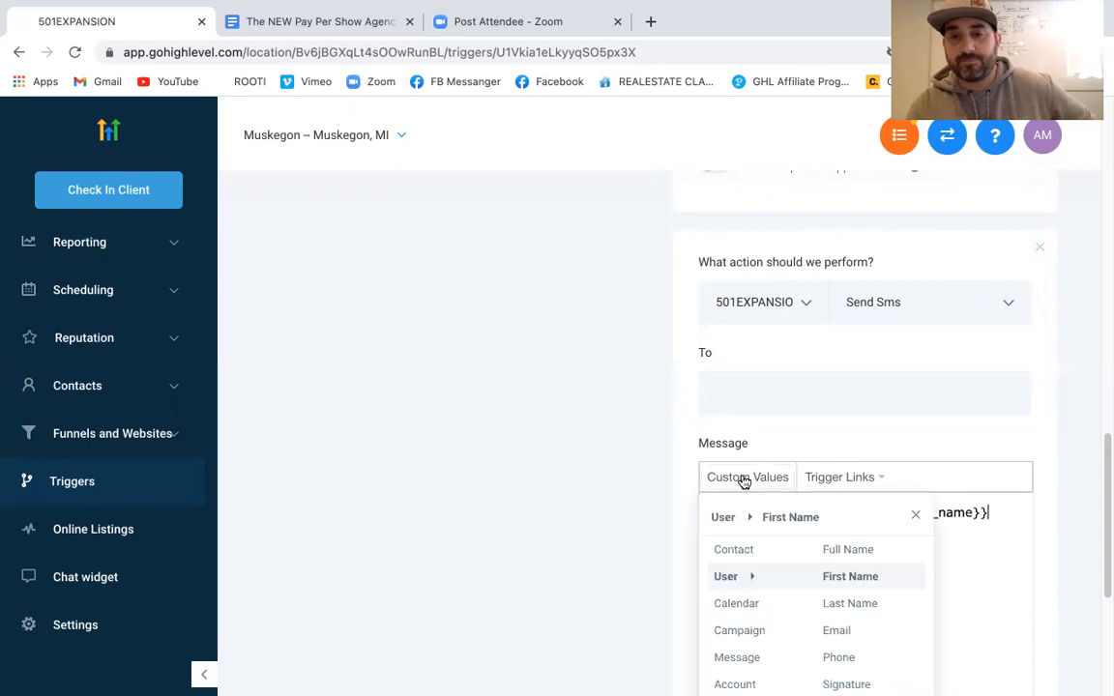
mouse_move(771, 556)
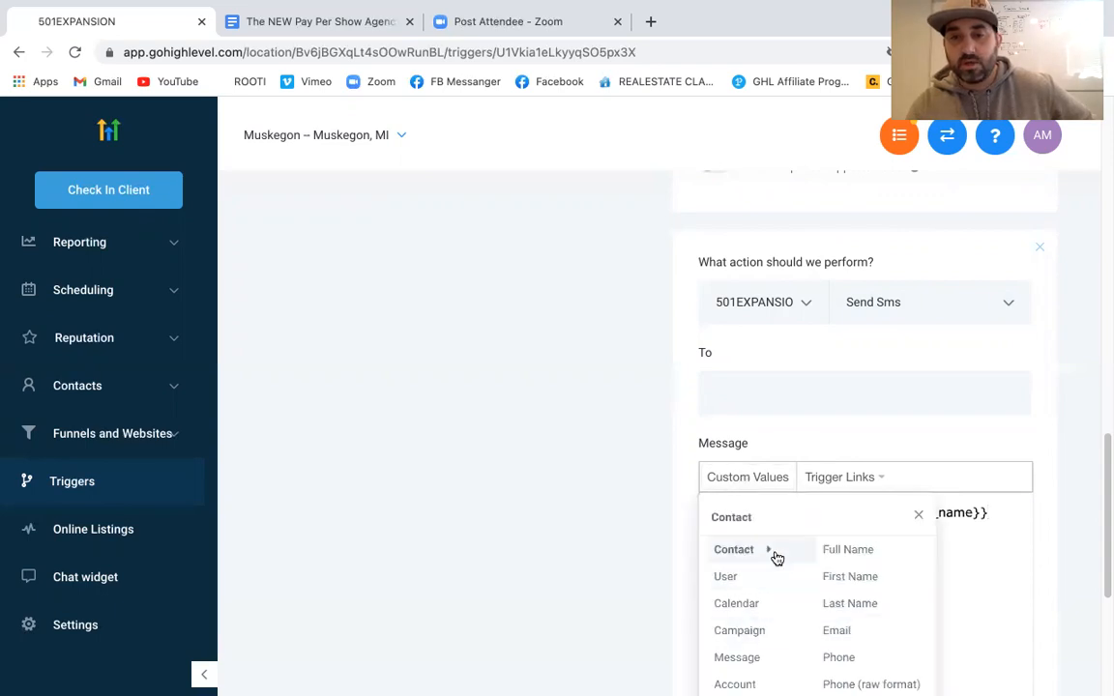
left_click(850, 602)
left_click(765, 480)
mouse_move(735, 577)
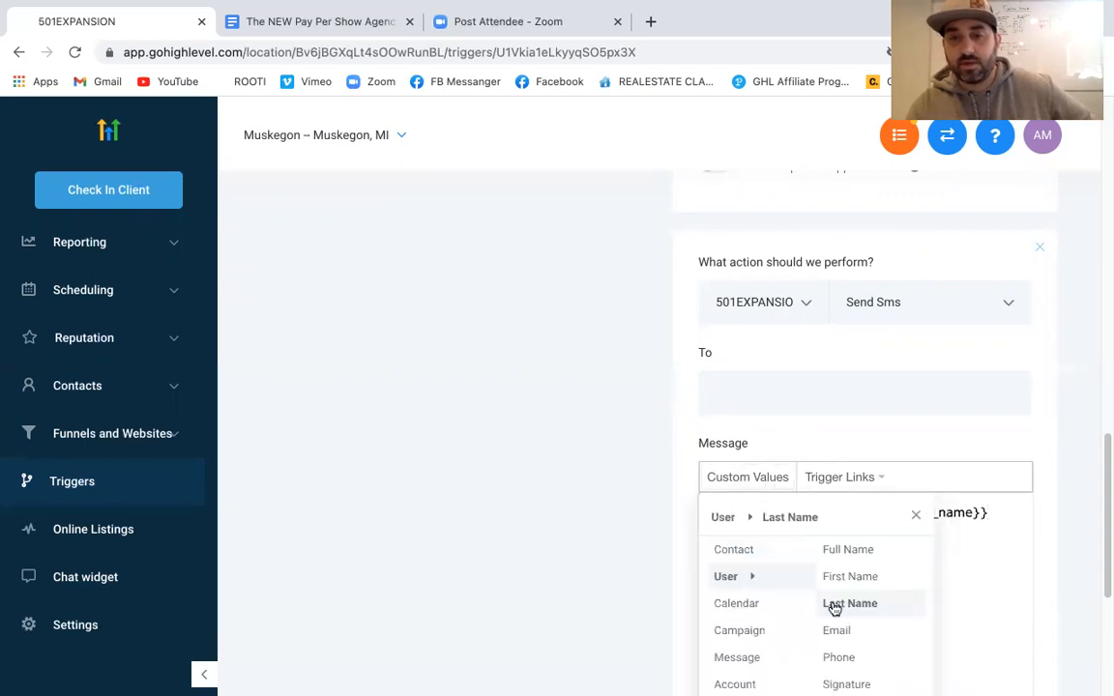
left_click(844, 661)
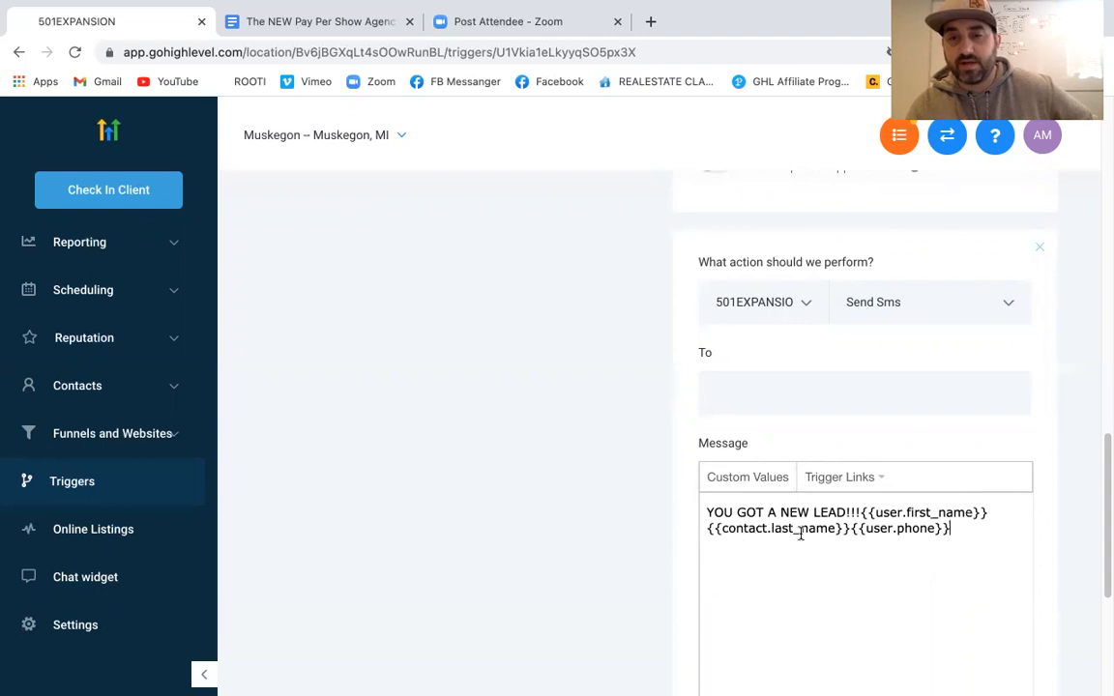
Browse the remaining merge fields and close the list without inserting any
left_click(771, 487)
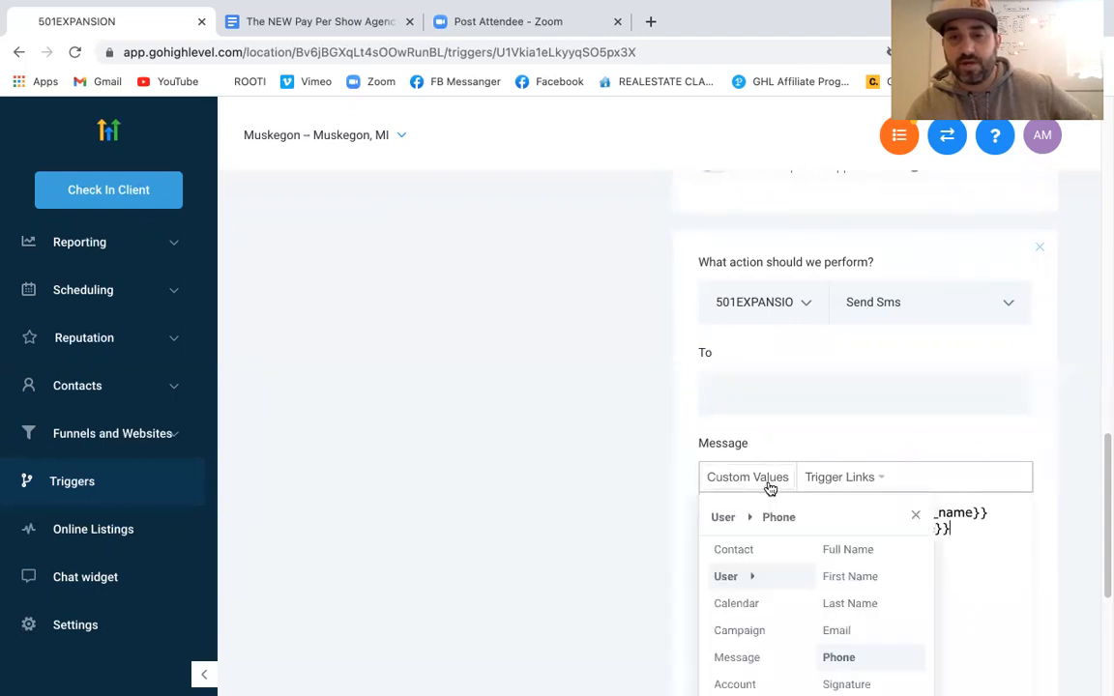
scroll(788, 587, "down", 1)
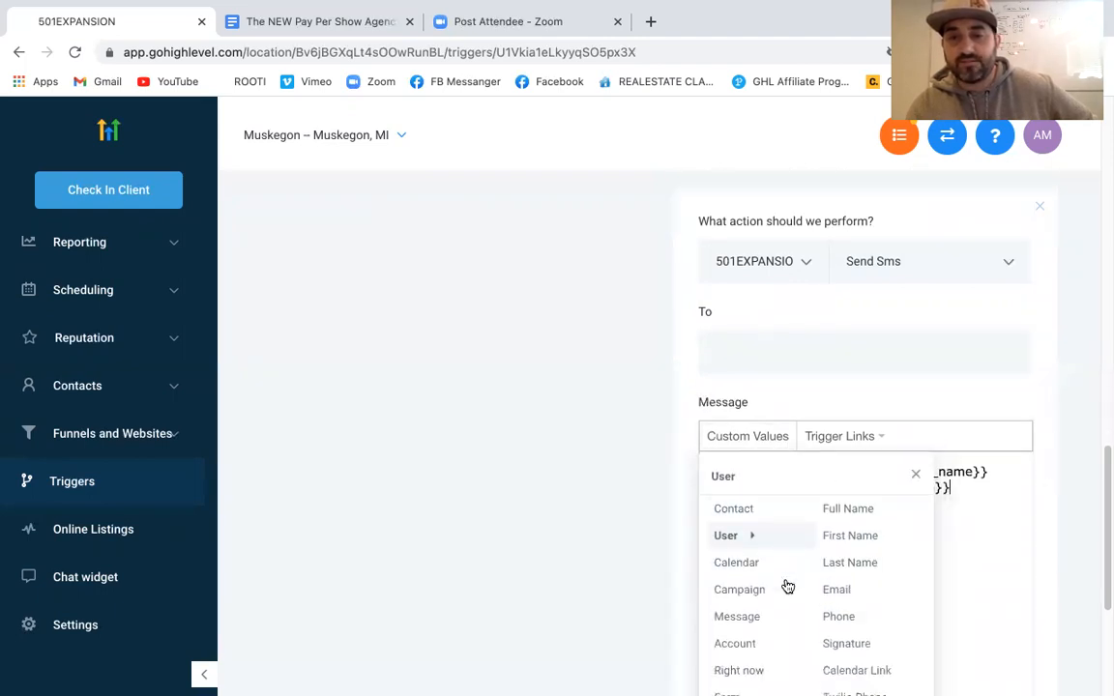
scroll(788, 587, "down", 2)
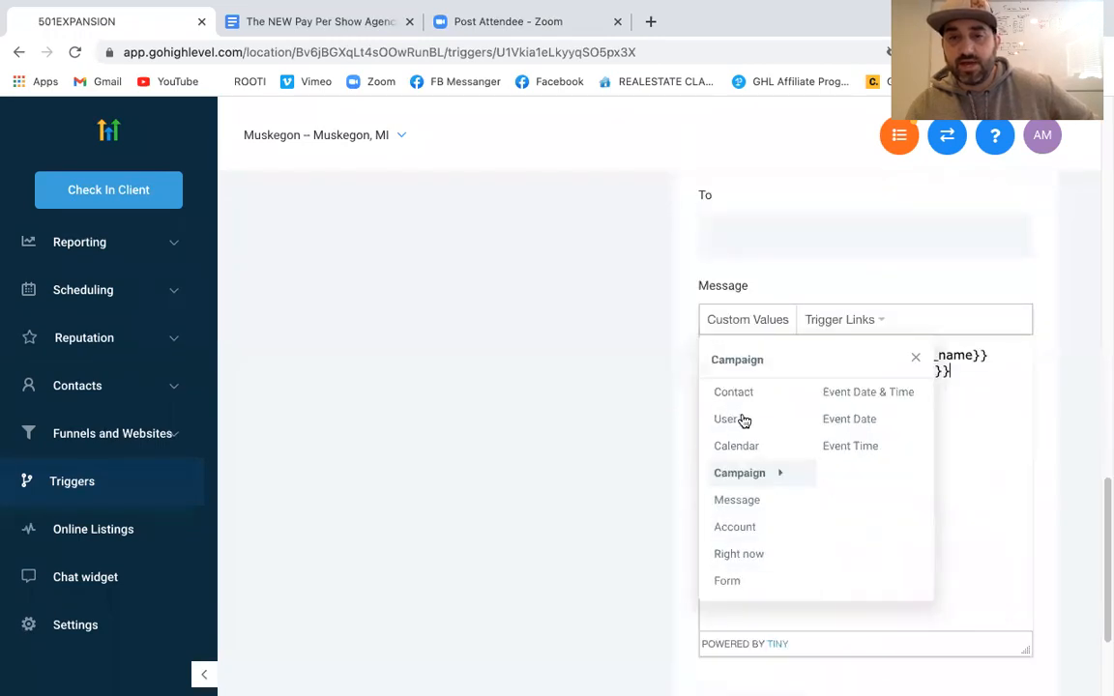
mouse_move(743, 405)
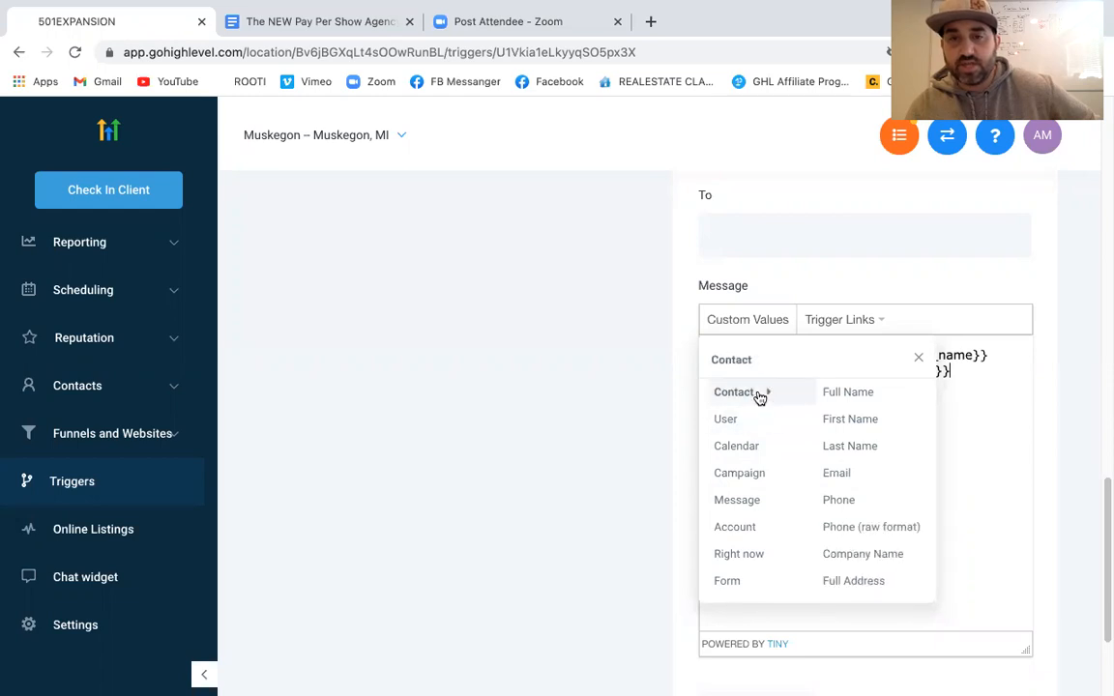
scroll(864, 534, "down", 3)
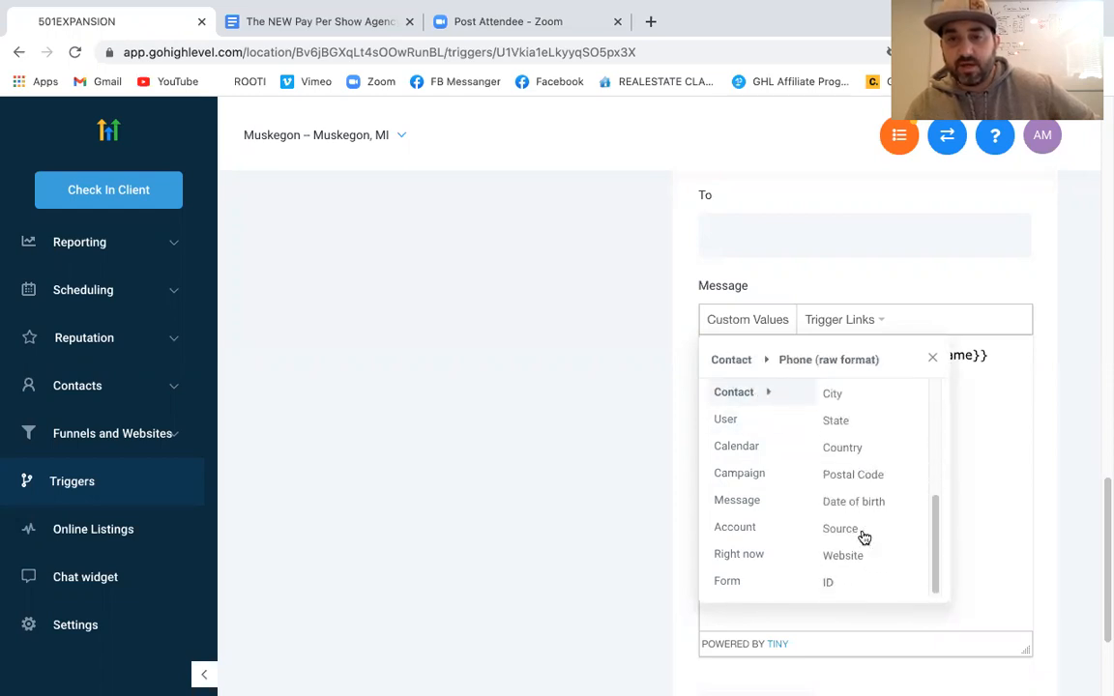
scroll(866, 546, "up", 3)
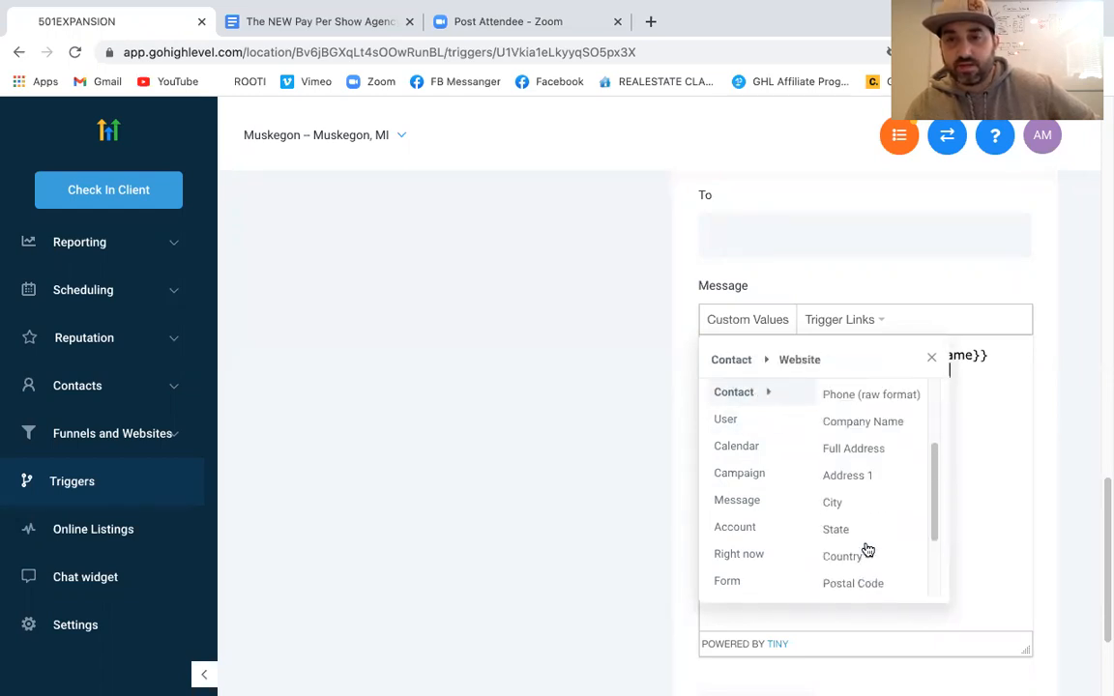
scroll(868, 547, "up", 2)
mouse_move(763, 480)
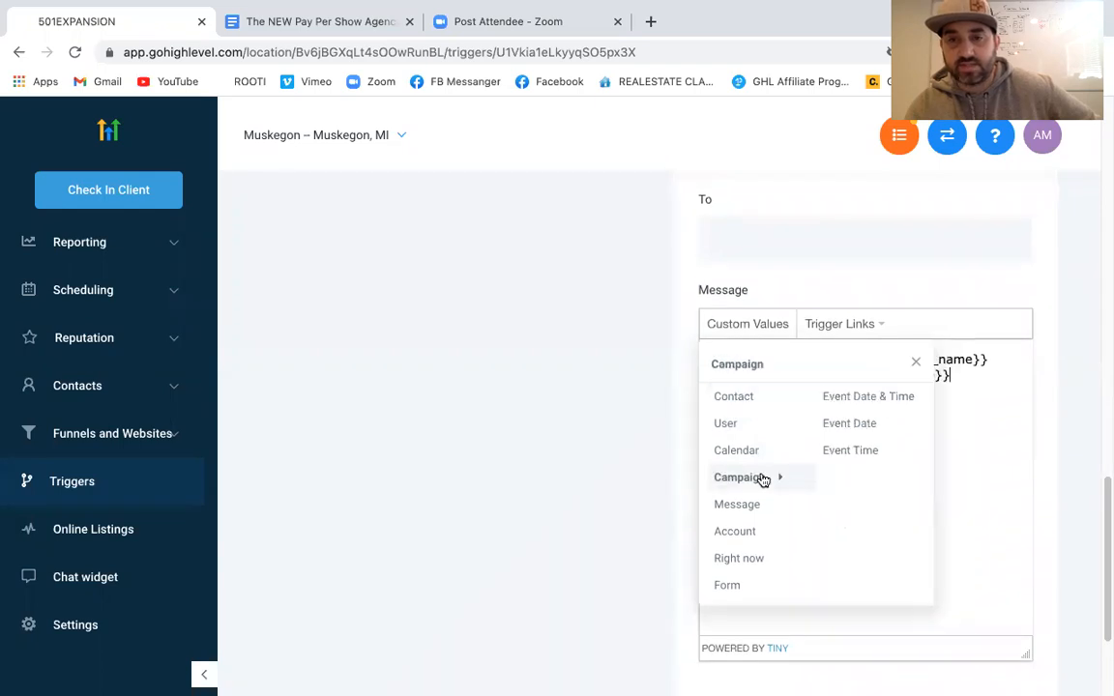
scroll(763, 480, "down", 2)
scroll(763, 480, "up", 2)
mouse_move(743, 583)
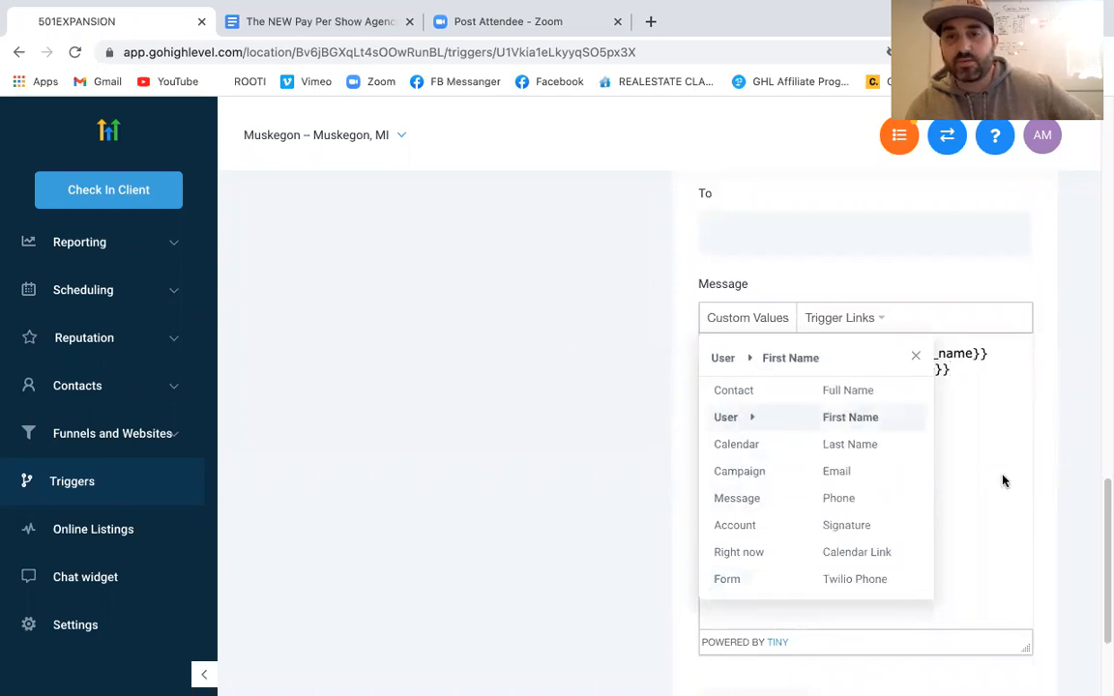
left_click(913, 354)
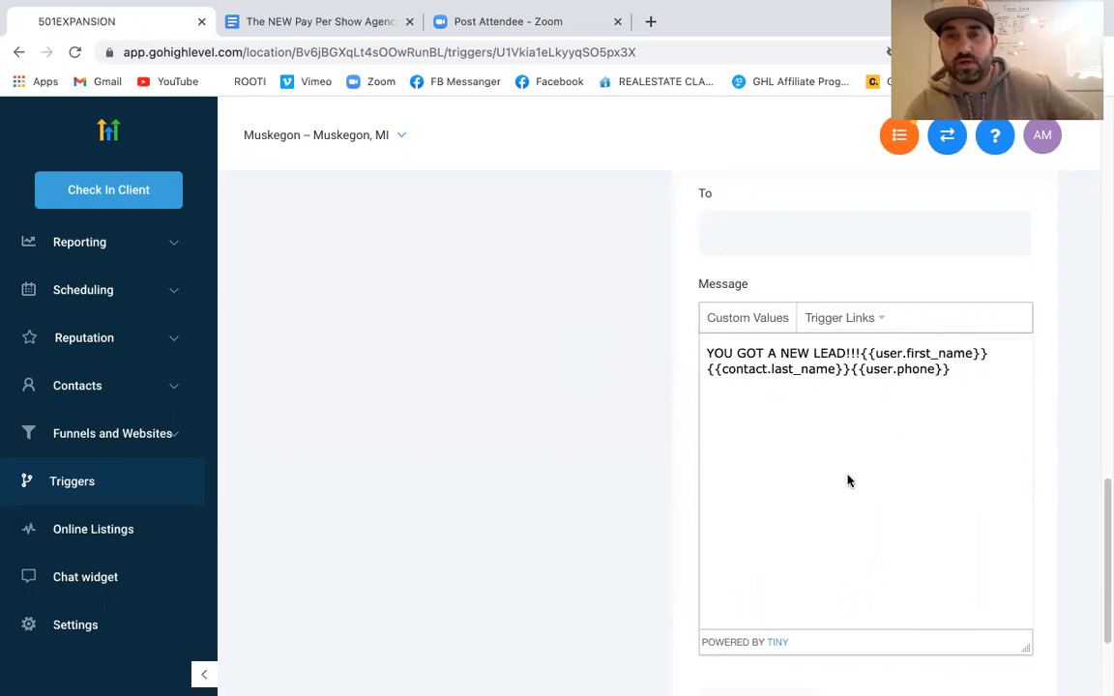
Focus the SMS recipient field and bring up the action type choices
scroll(847, 480, "up", 2)
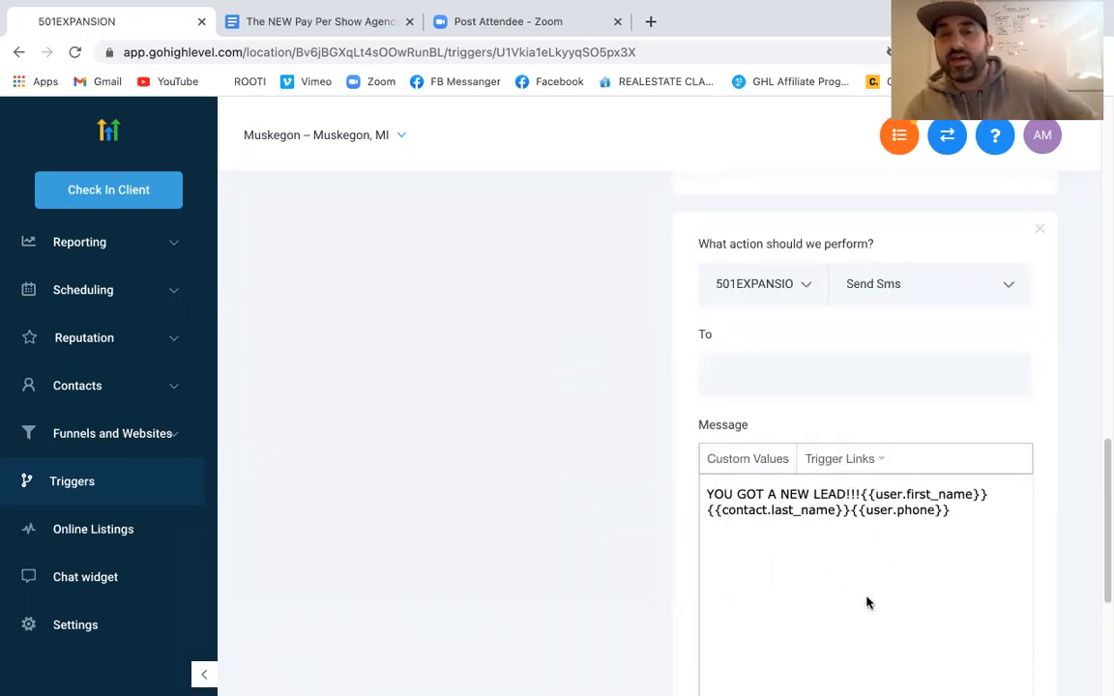
scroll(899, 548, "down", 1)
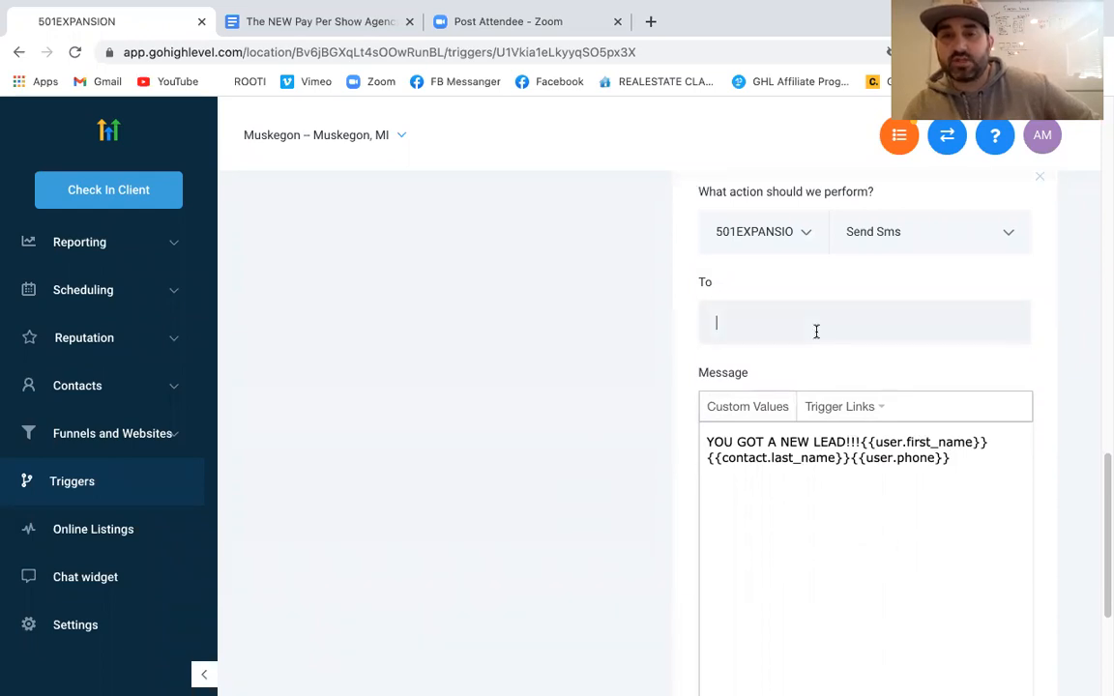
left_click(738, 316)
scroll(736, 308, "up", 1)
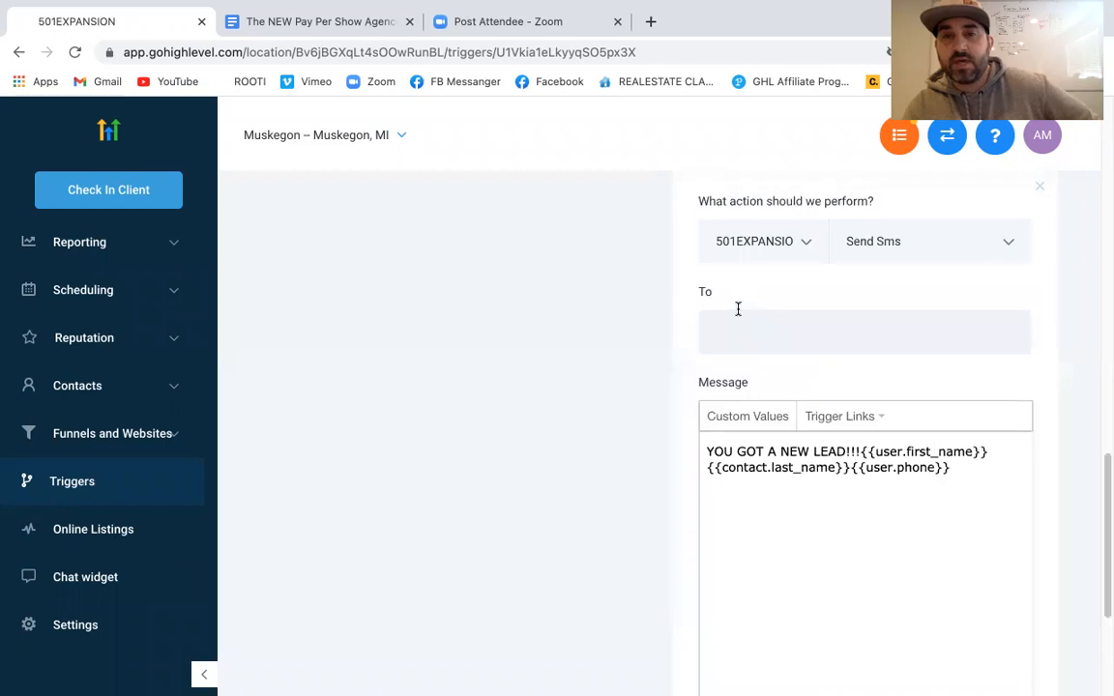
left_click(905, 304)
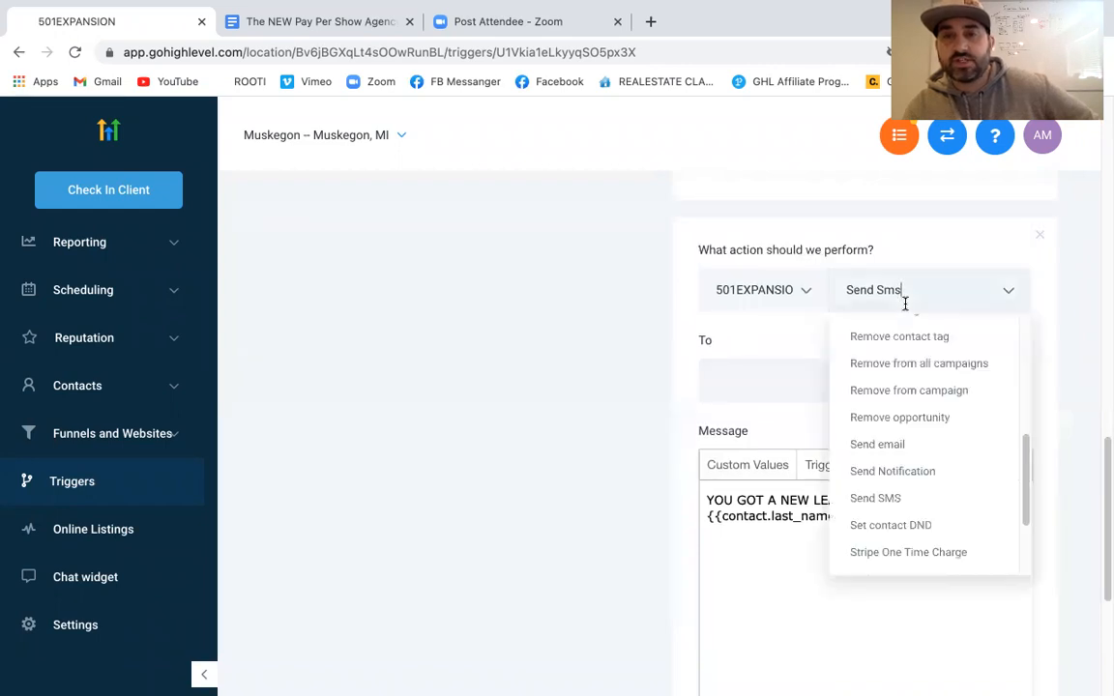
Switch the action to Send Email, attempt a save, and dismiss the warning
left_click(894, 447)
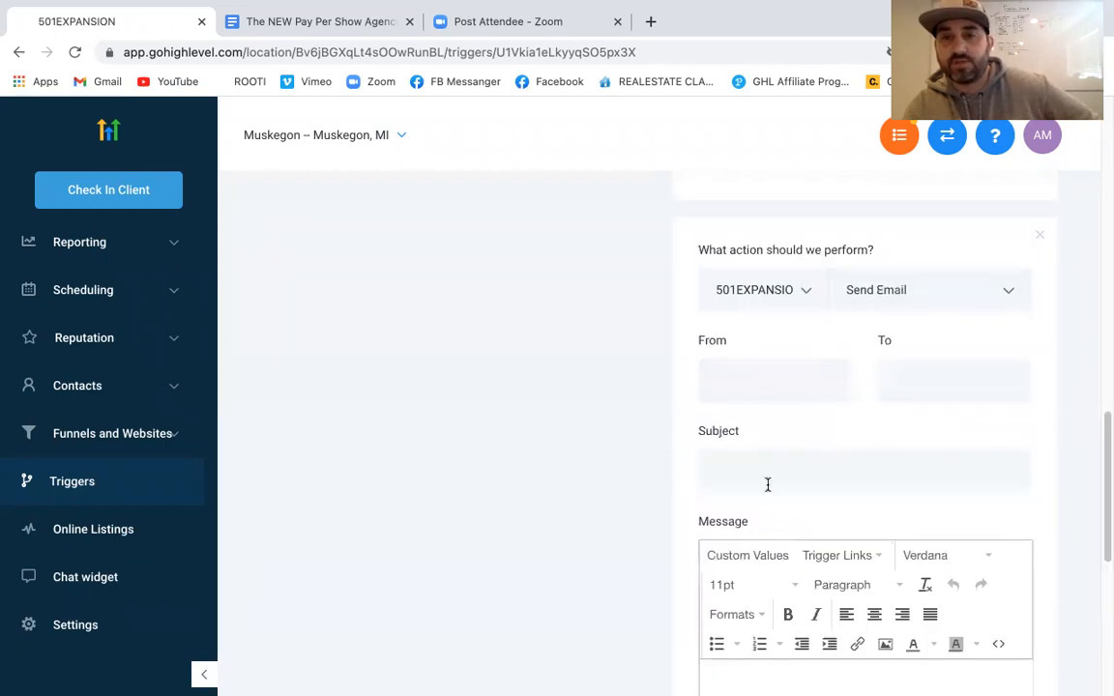
scroll(790, 472, "down", 5)
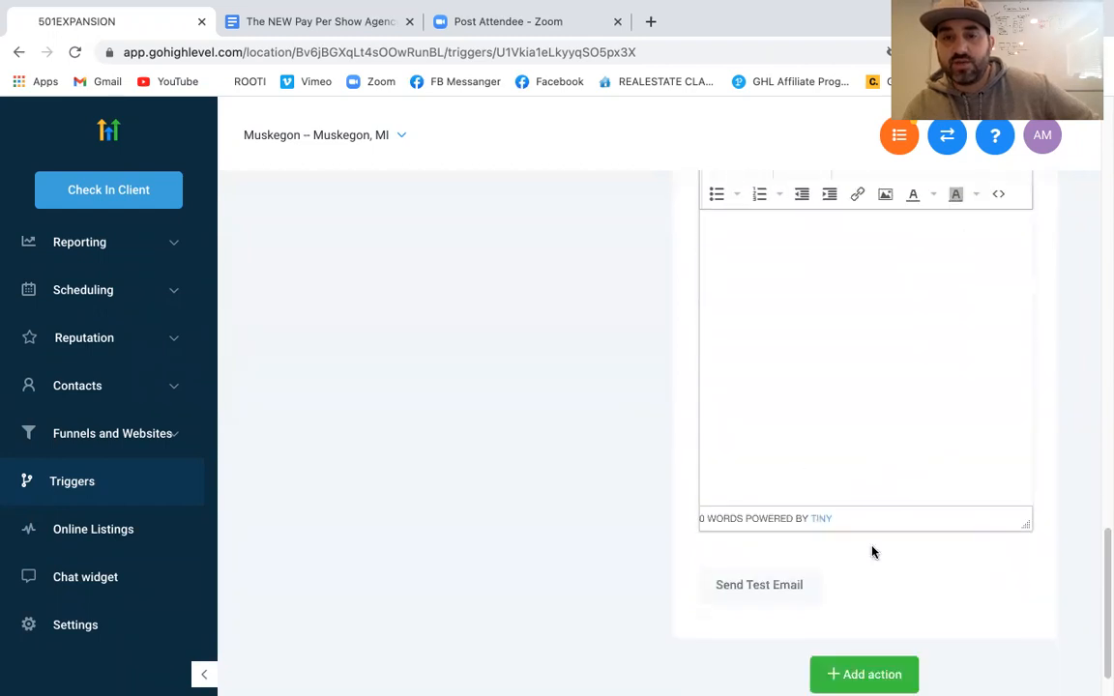
scroll(870, 580, "up", 15)
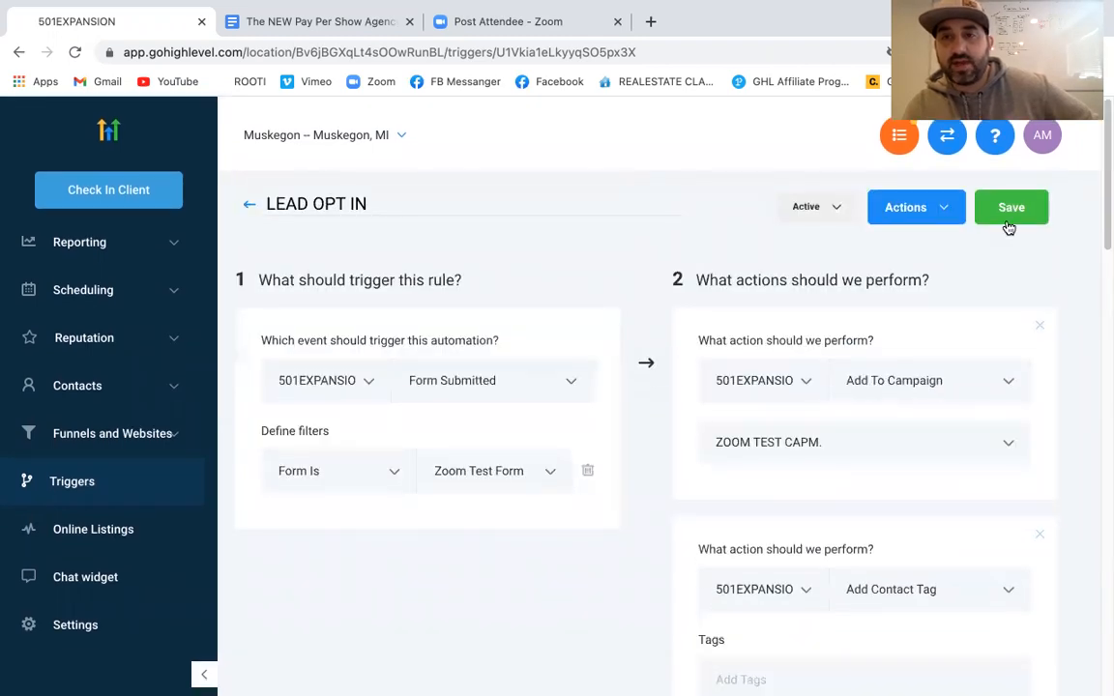
left_click(1010, 215)
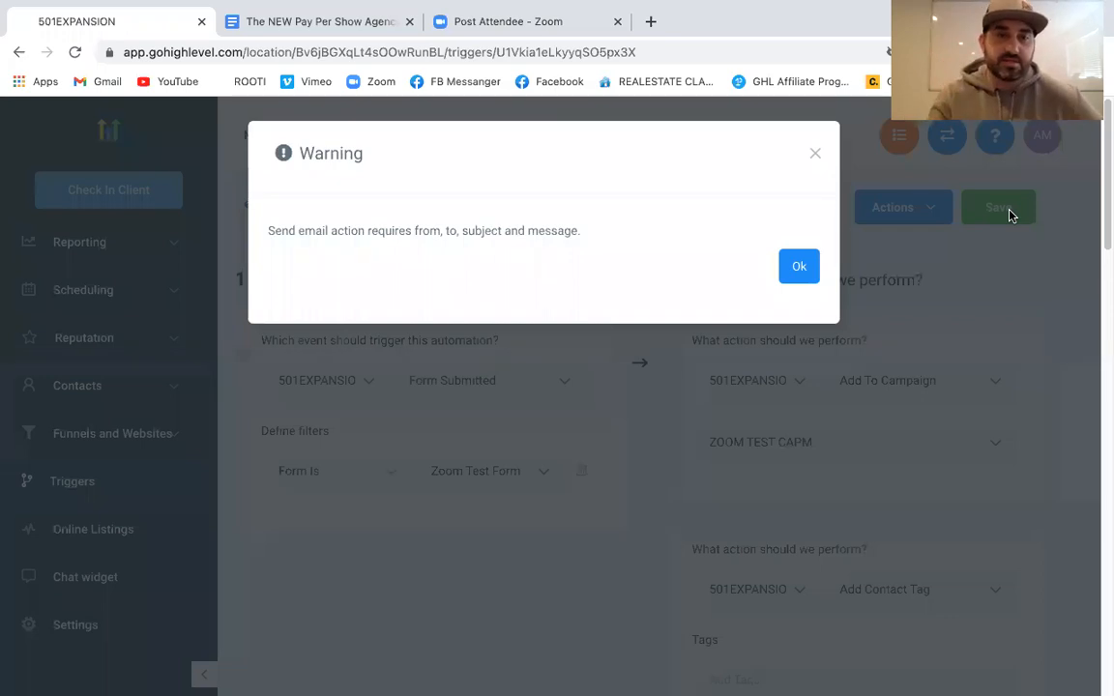
left_click(798, 268)
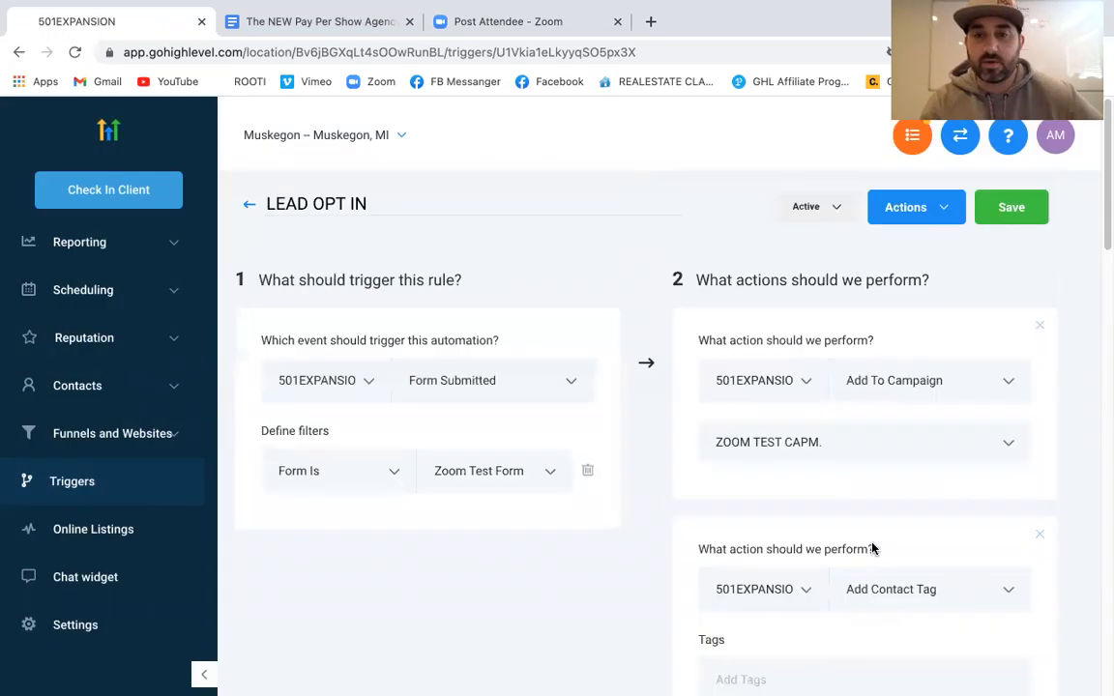
Delete the Send Email action and return to the Triggers list
scroll(871, 542, "down", 3)
scroll(871, 542, "down", 10)
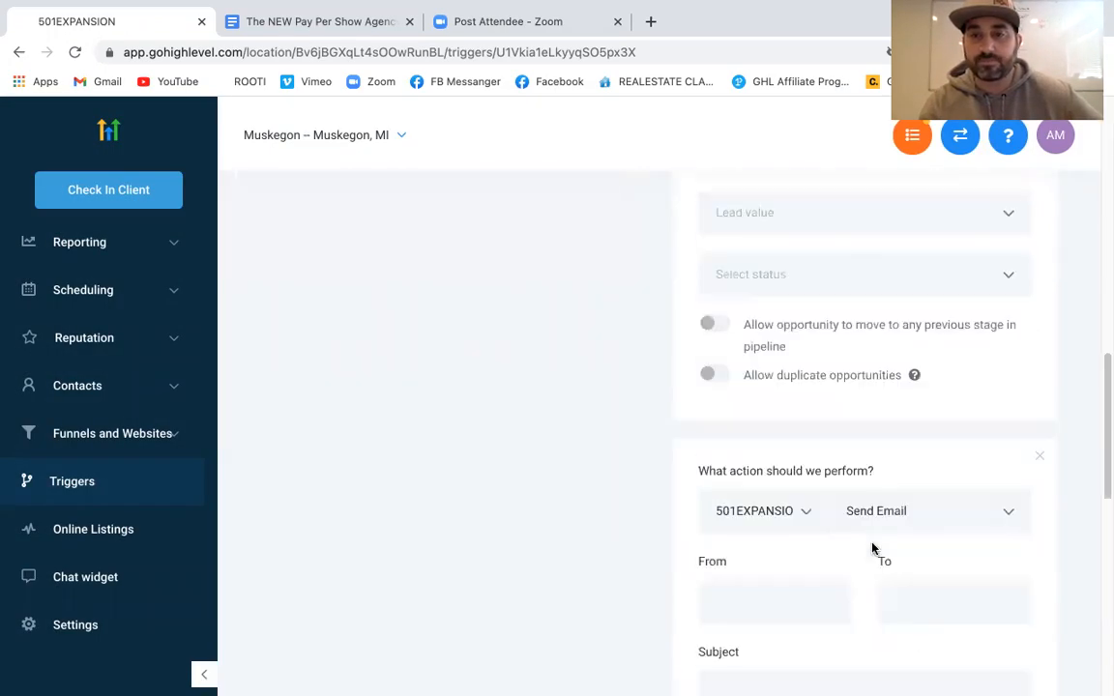
scroll(1061, 374, "up", 1)
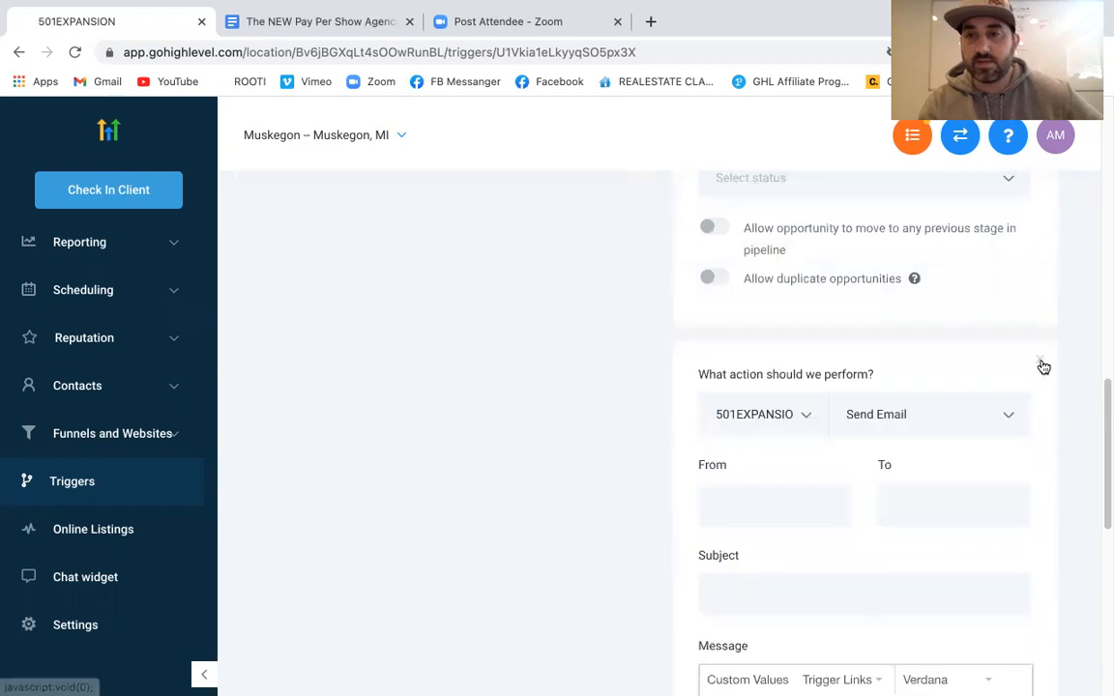
left_click(1041, 360)
scroll(1036, 415, "up", 10)
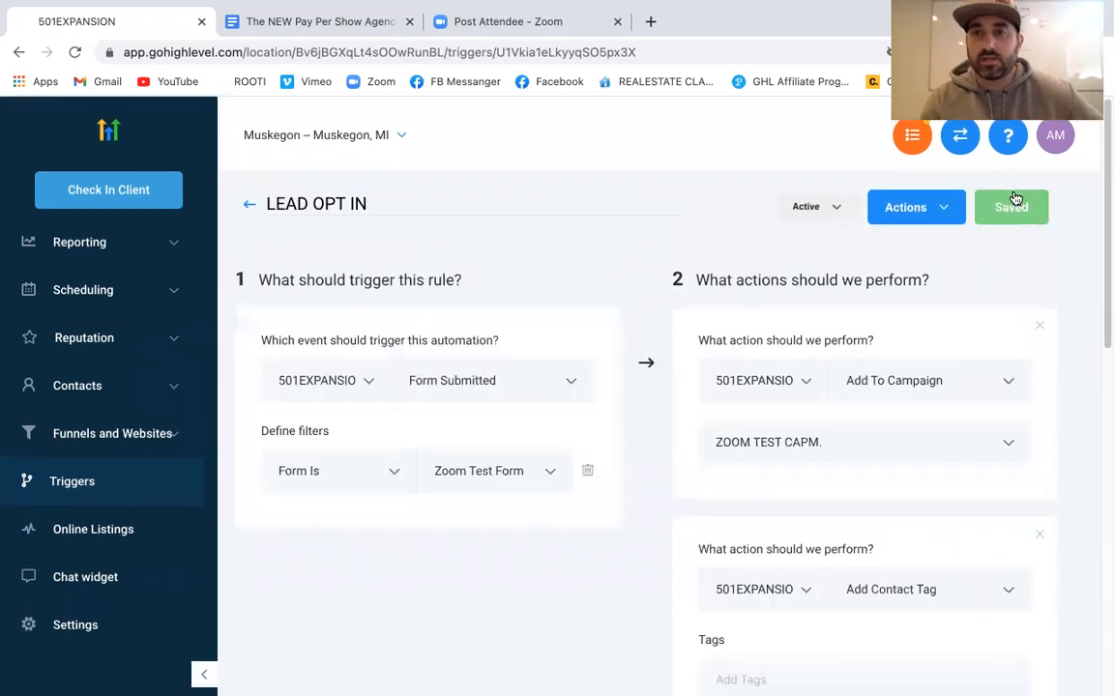
left_click(249, 205)
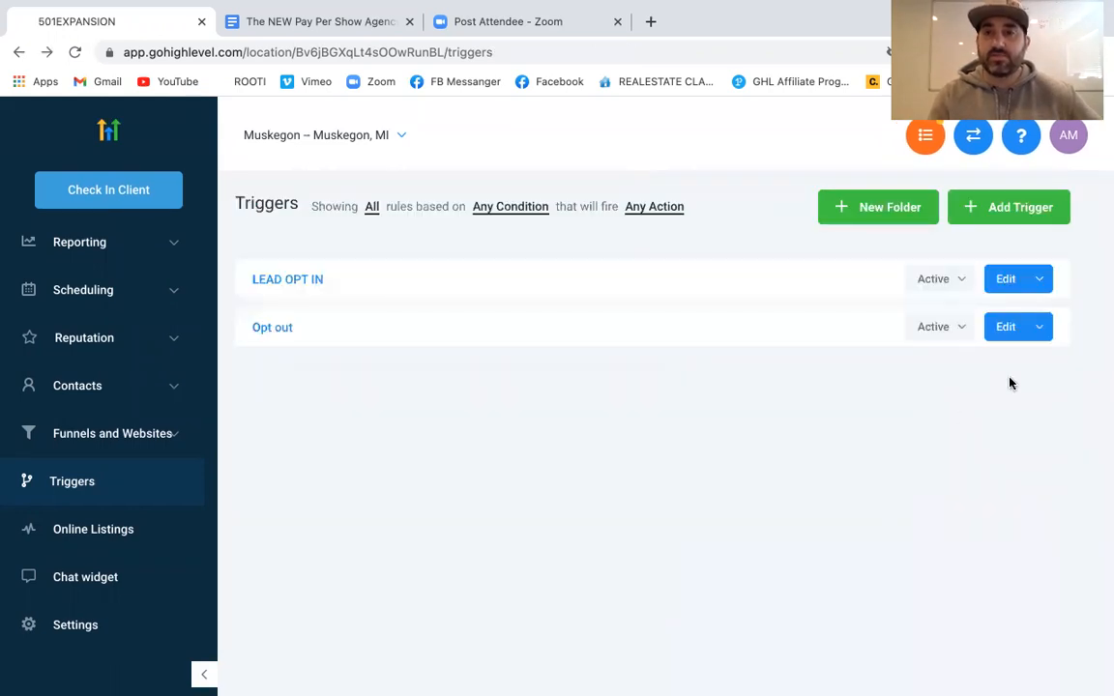
left_click(952, 328)
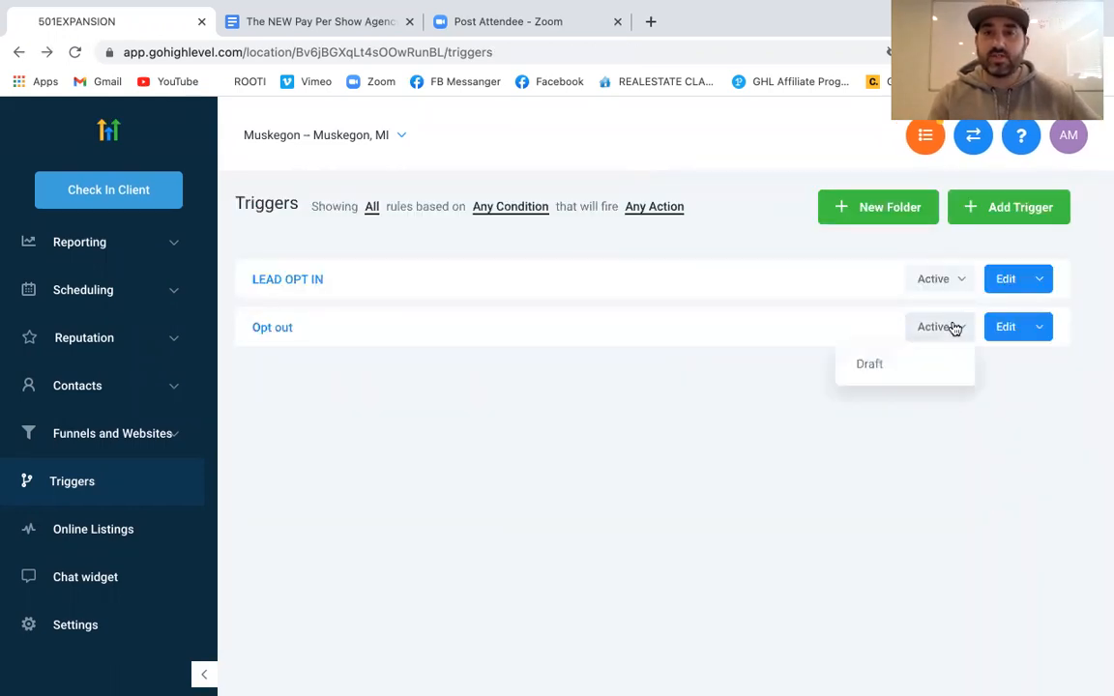
left_click(894, 426)
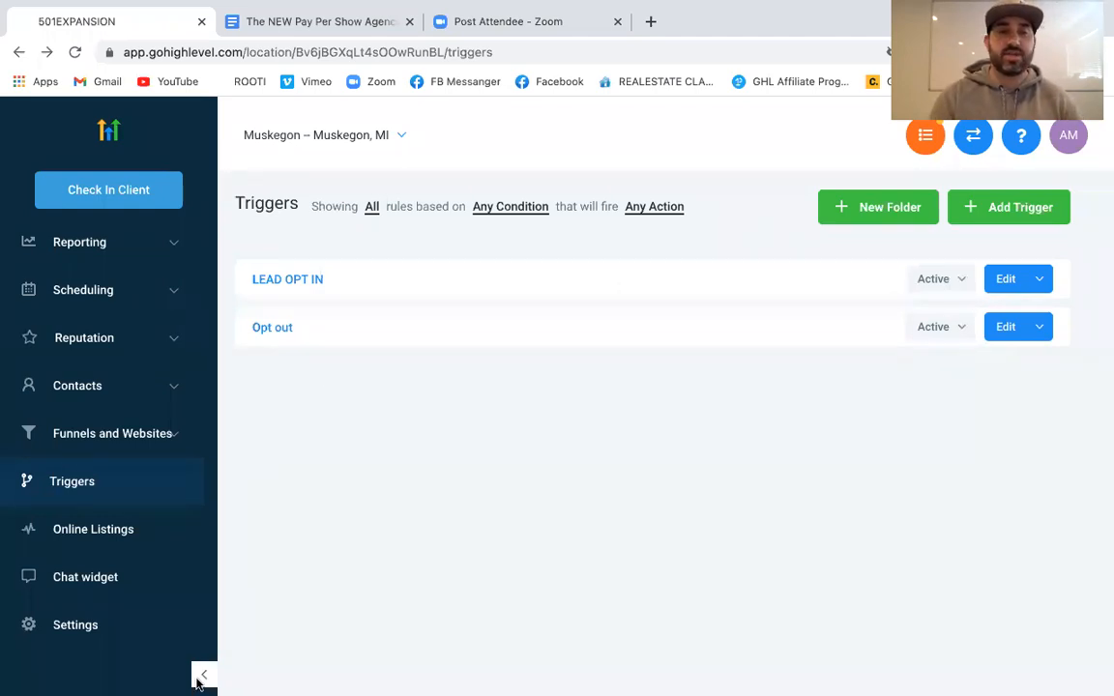
scroll(29, 336, "up", 3)
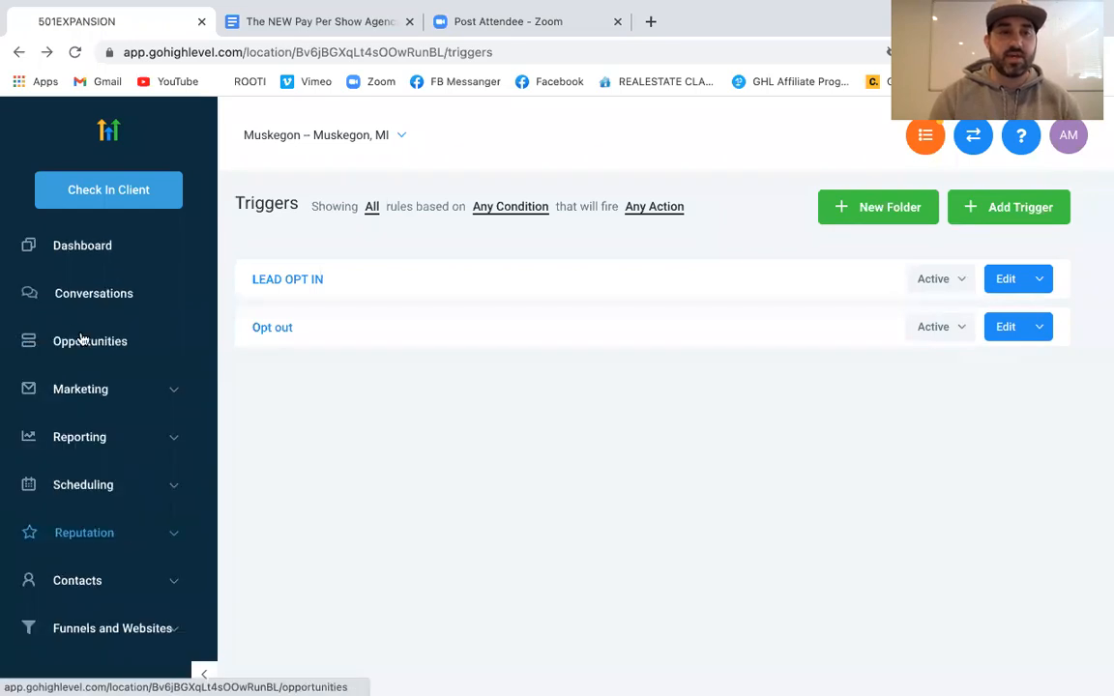
Open the ZOOM TEST CAPM. campaign from Marketing > Campaigns and confirm it stays Published
left_click(82, 396)
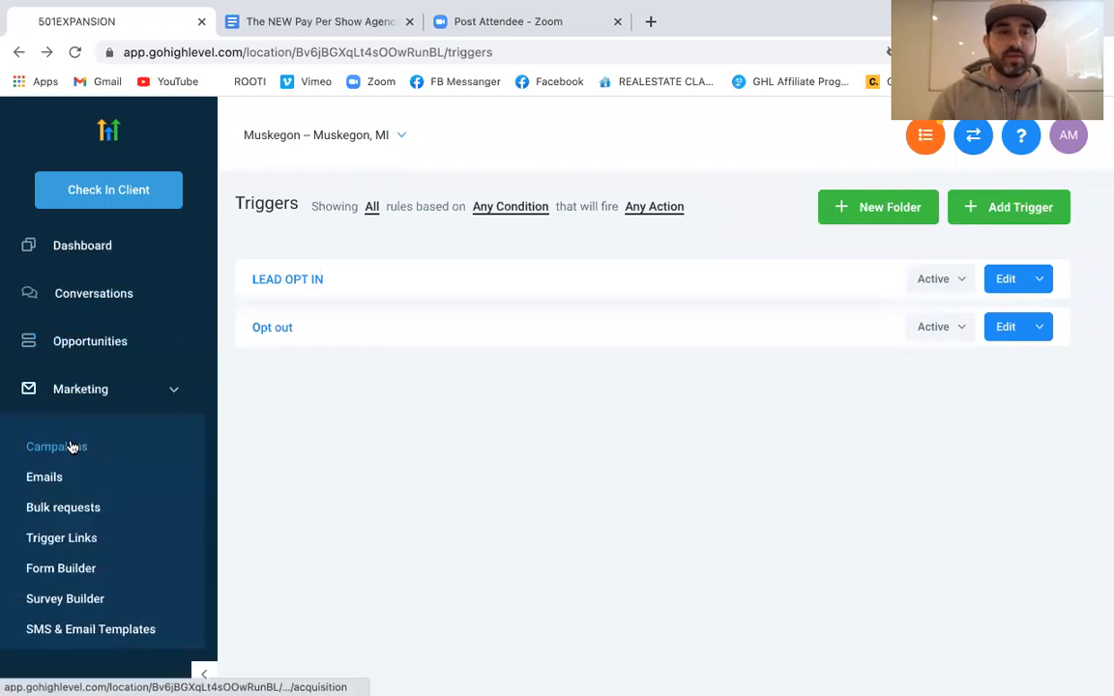
left_click(70, 447)
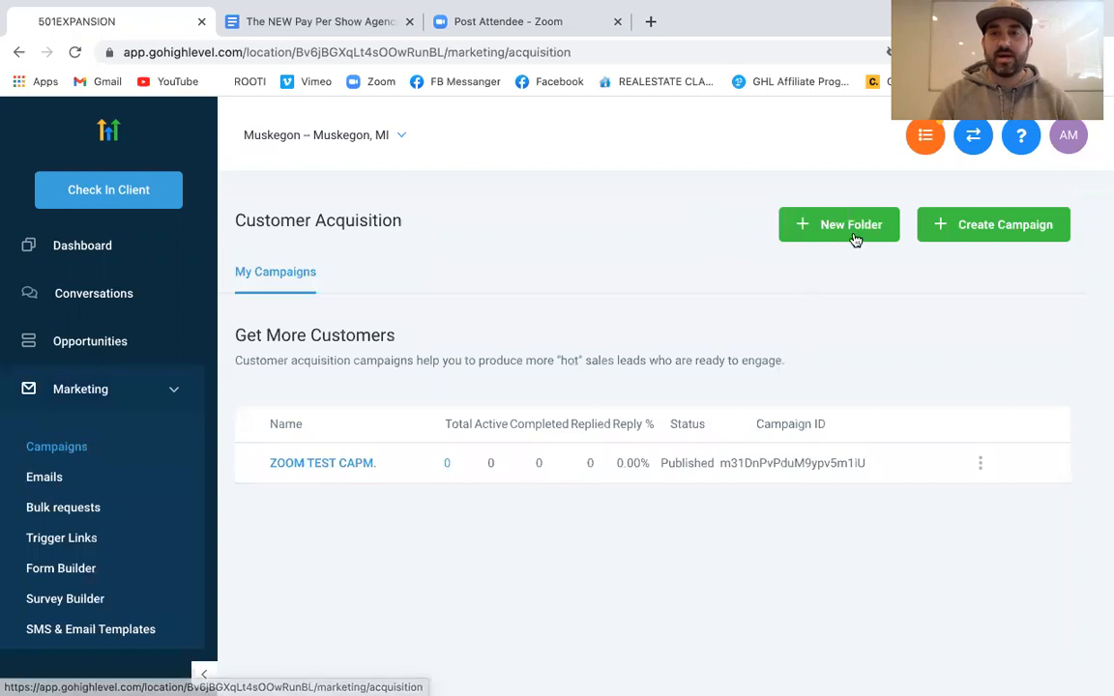
left_click(301, 463)
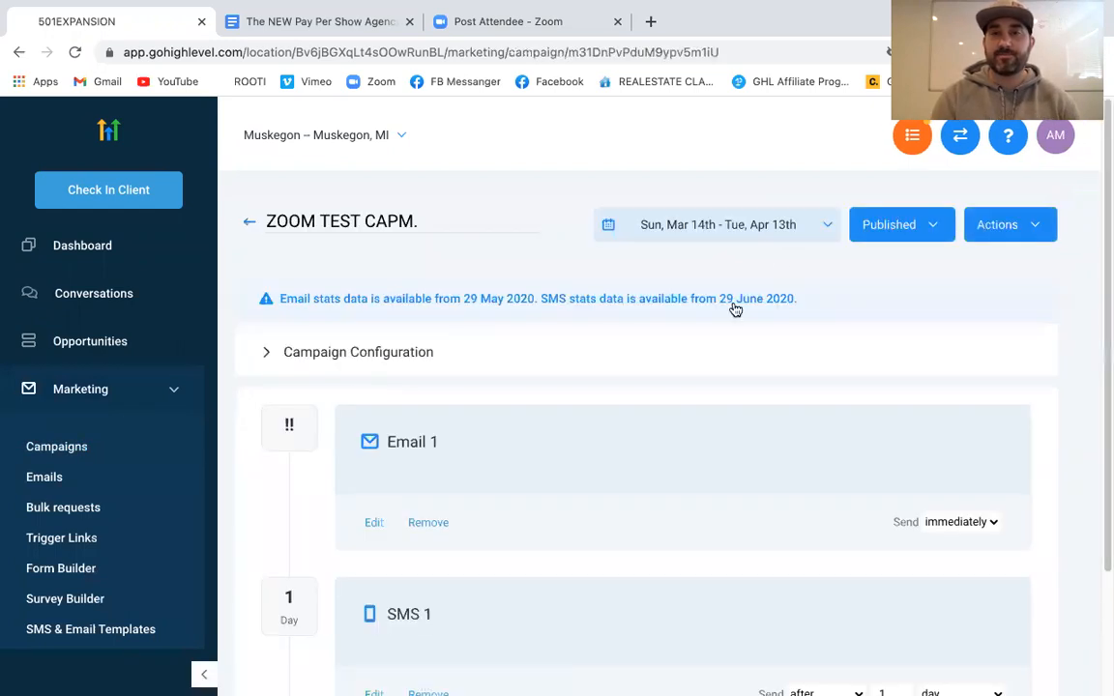
left_click(897, 232)
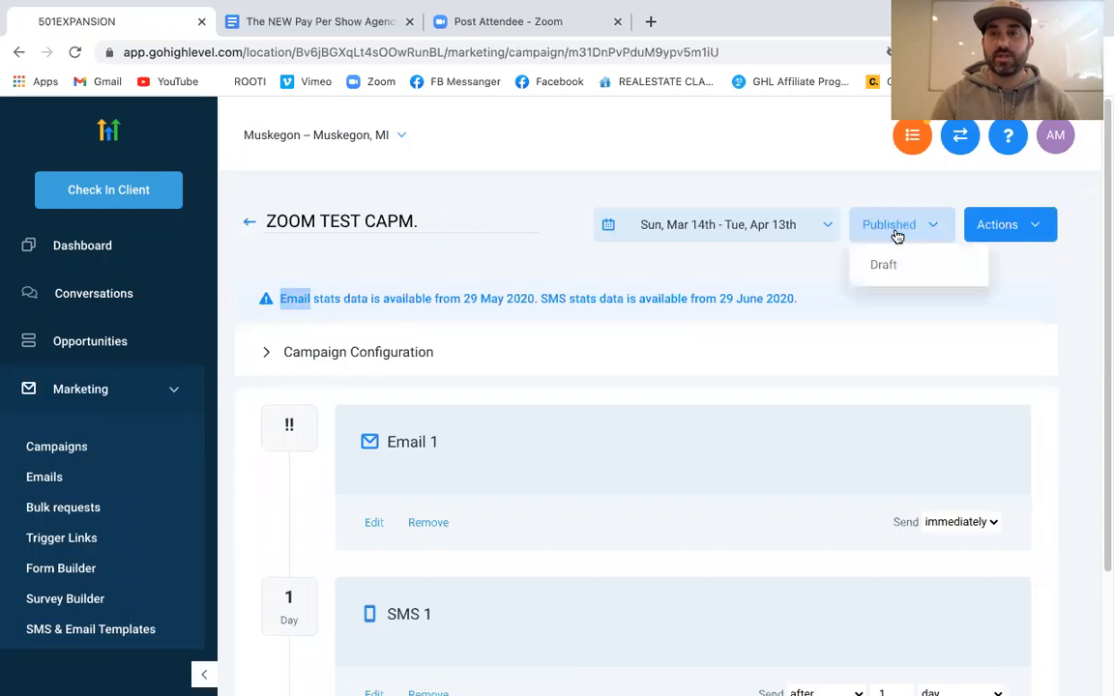
left_click(896, 233)
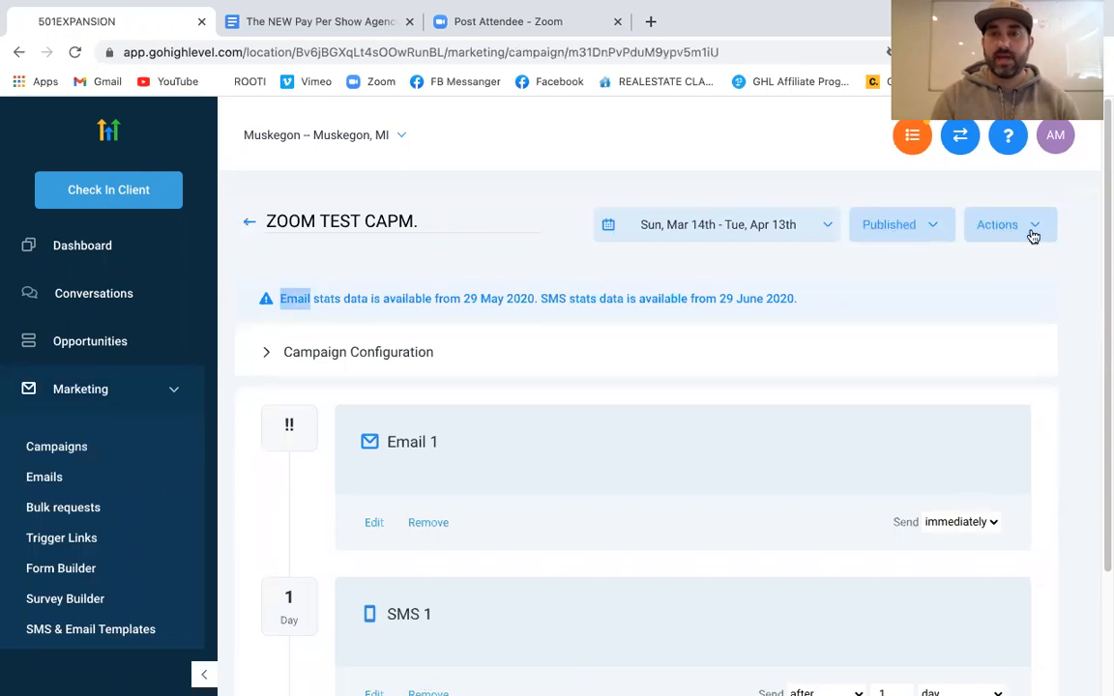
Collapse Marketing and expand the Funnels and Websites section
left_click(73, 389)
scroll(75, 390, "down", 3)
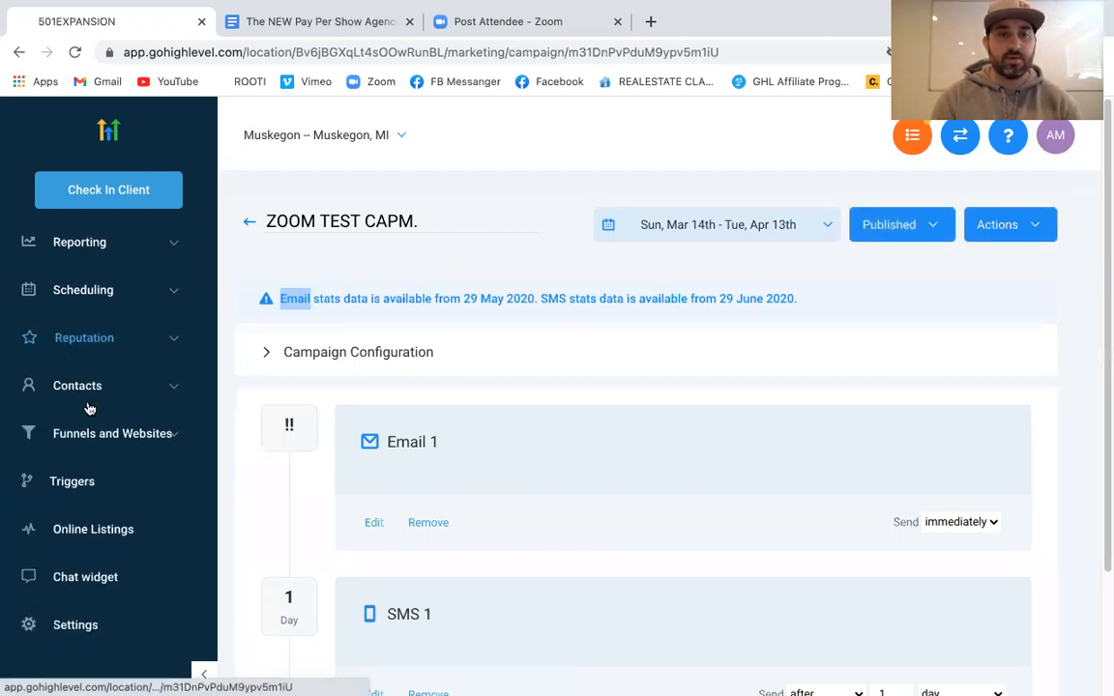
left_click(108, 440)
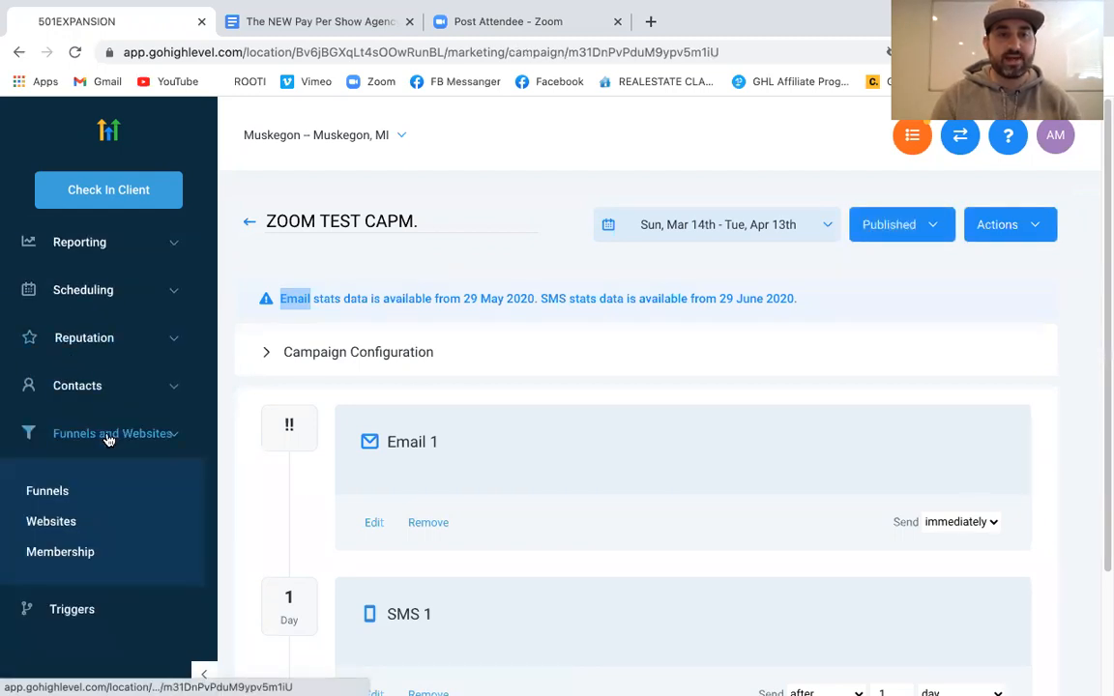
Preview the Elementary Smart Funnel's Video Sales Page in a new tab from the Funnels list
left_click(45, 502)
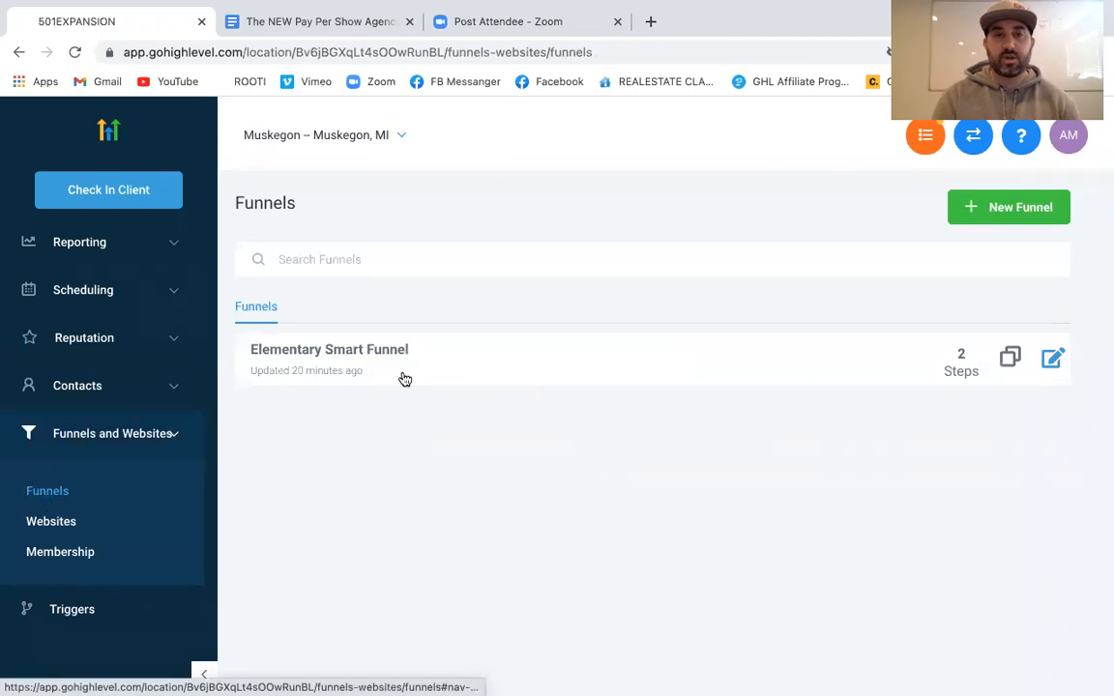
left_click(392, 351)
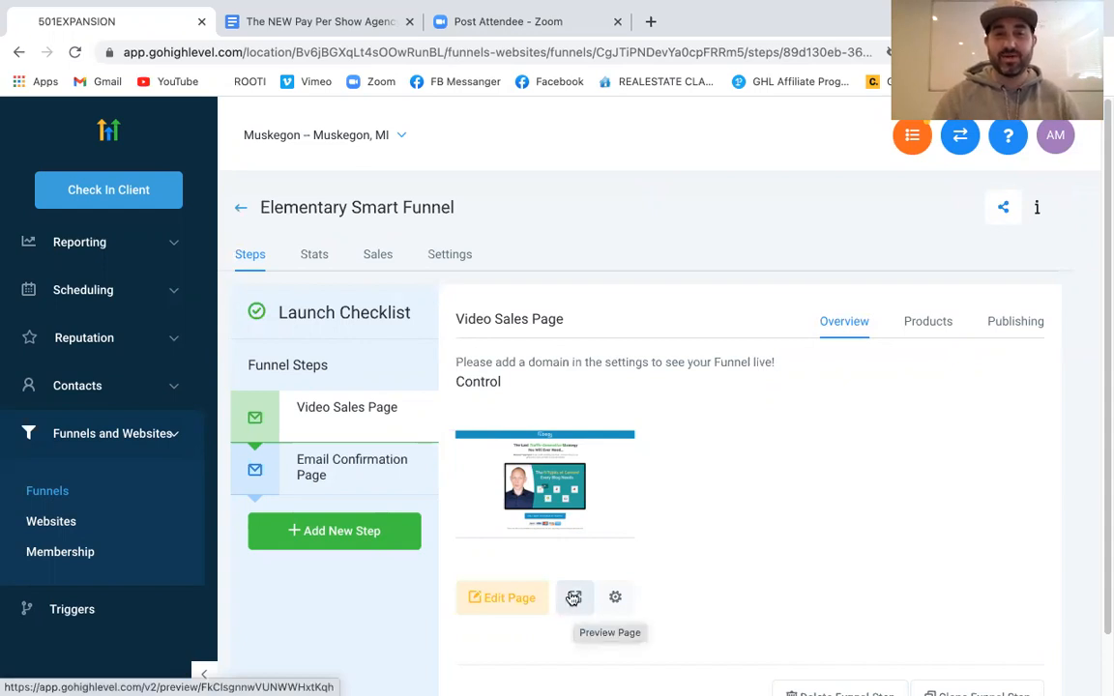
left_click(574, 598)
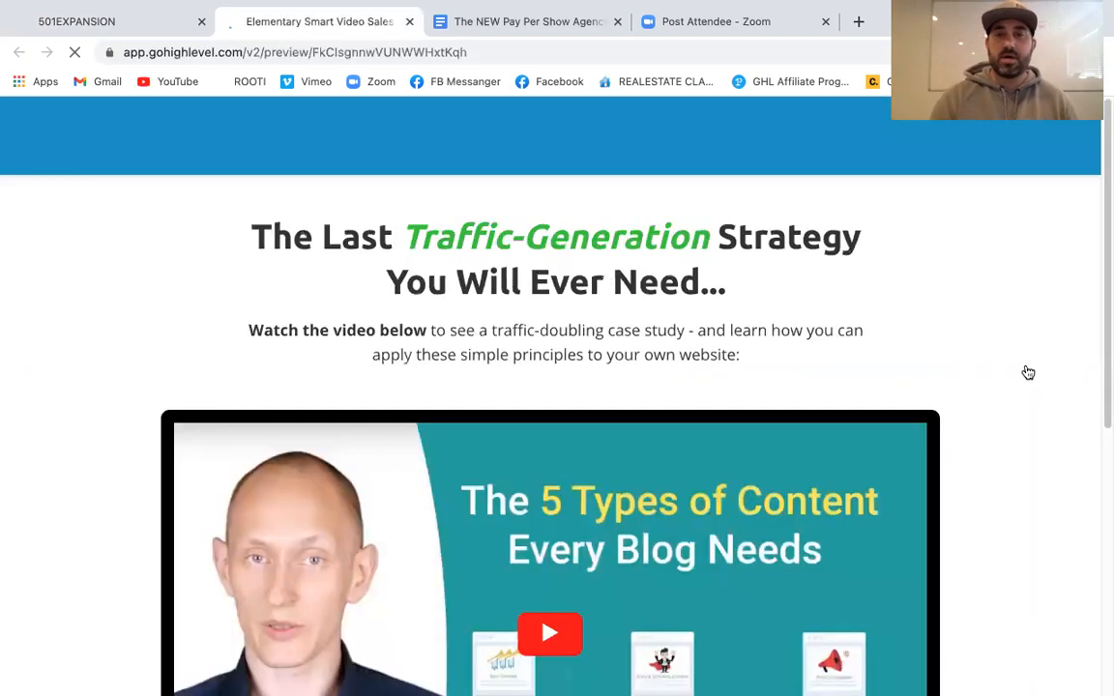
Try the 'YES, I WANT TO DOUBLE MY TRAFFIC!' button in the preview and close the signup popup
scroll(1028, 373, "down", 5)
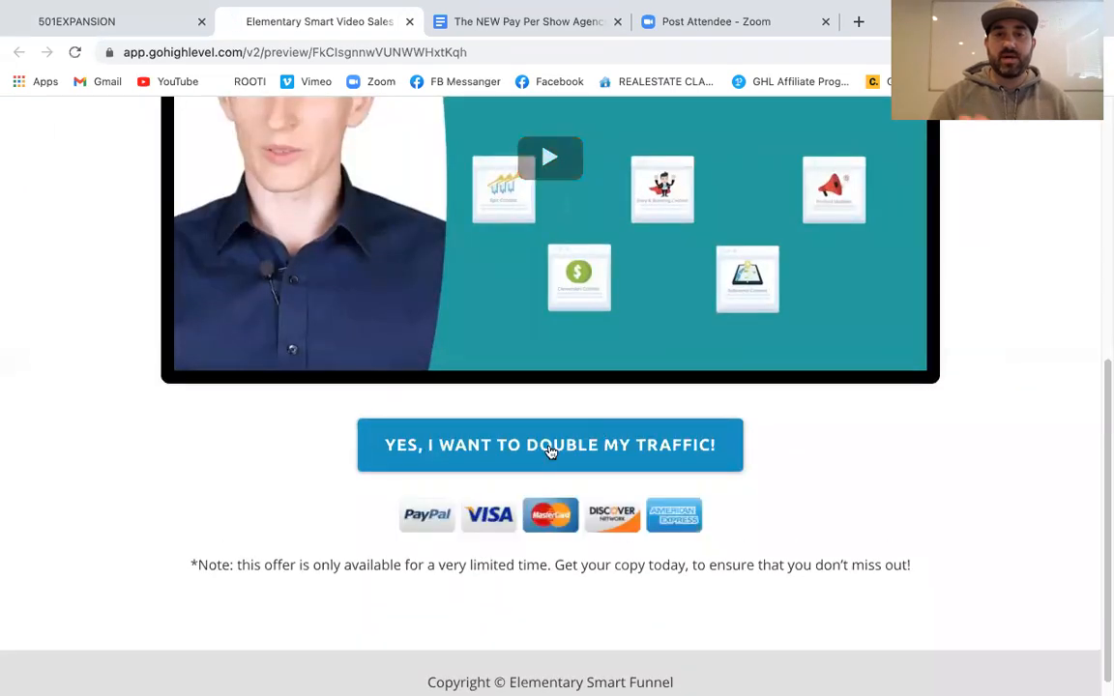
left_click(550, 450)
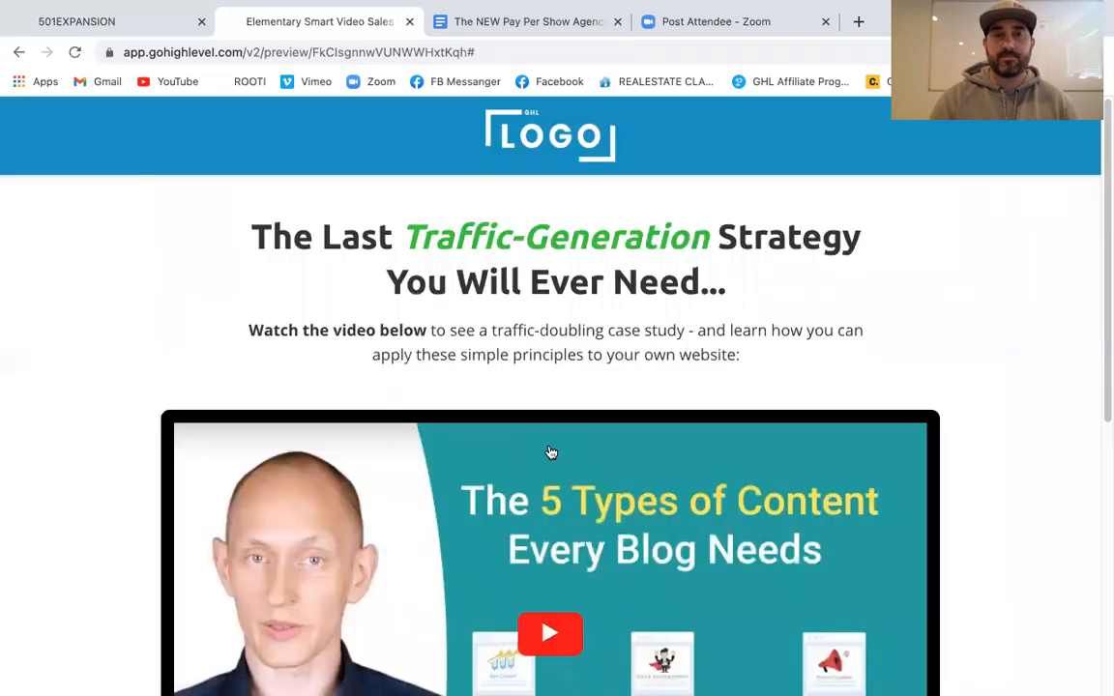
scroll(543, 528, "down", 5)
left_click(547, 522)
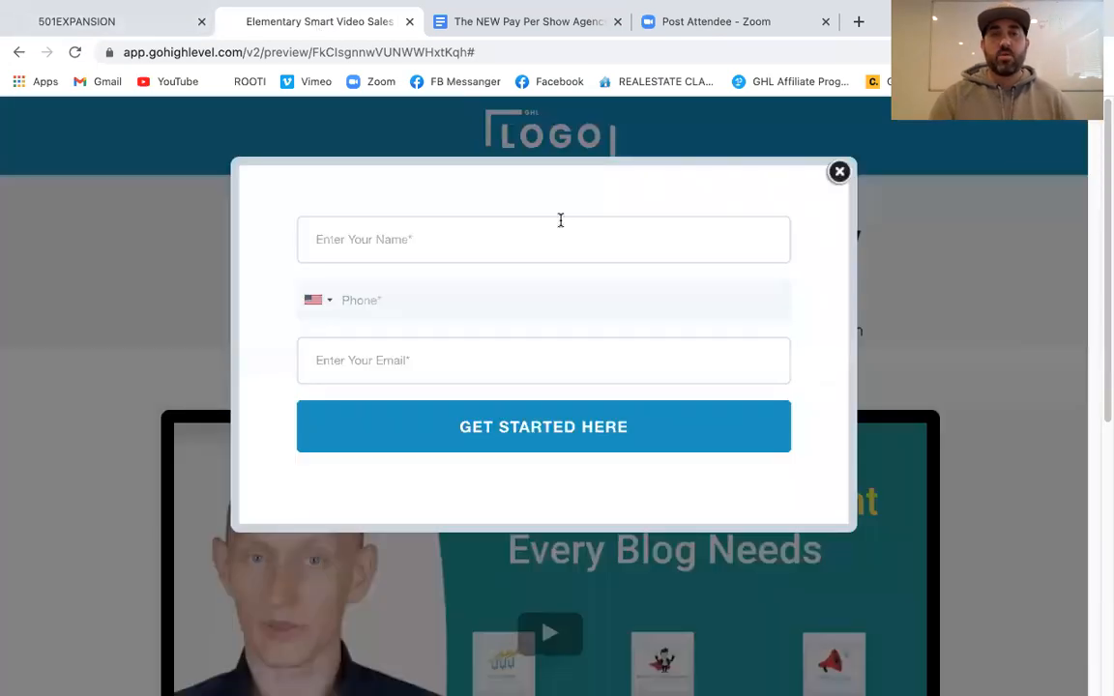
left_click(839, 172)
Open the Video Sales Page in the page builder and close the preview tab
left_click(130, 23)
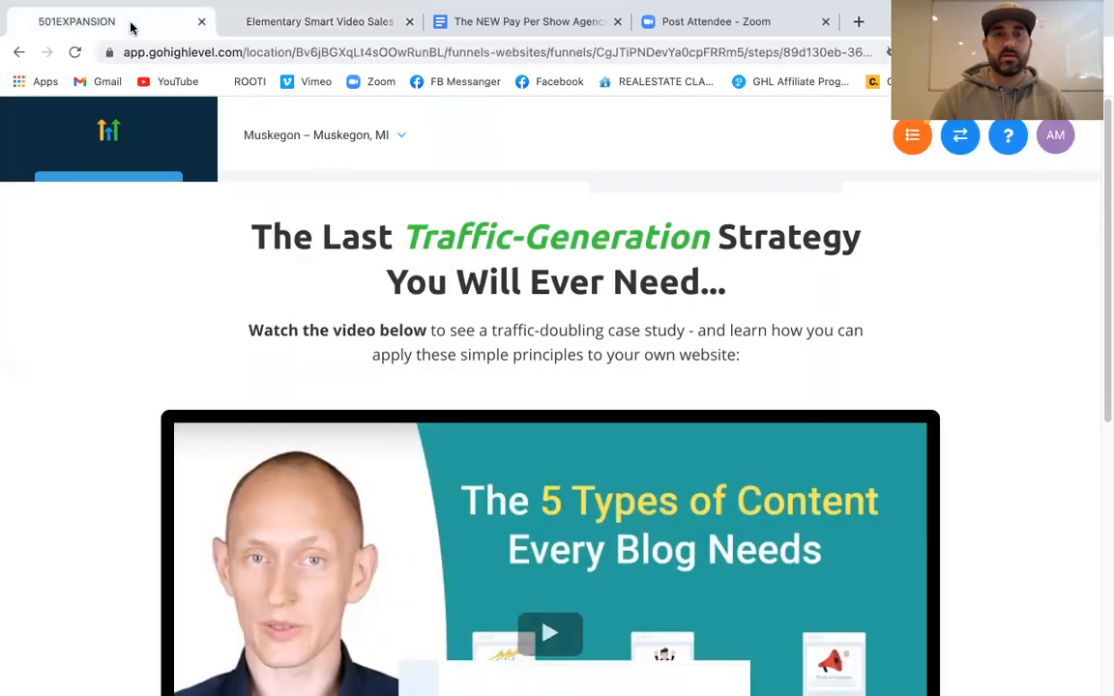
left_click(519, 608)
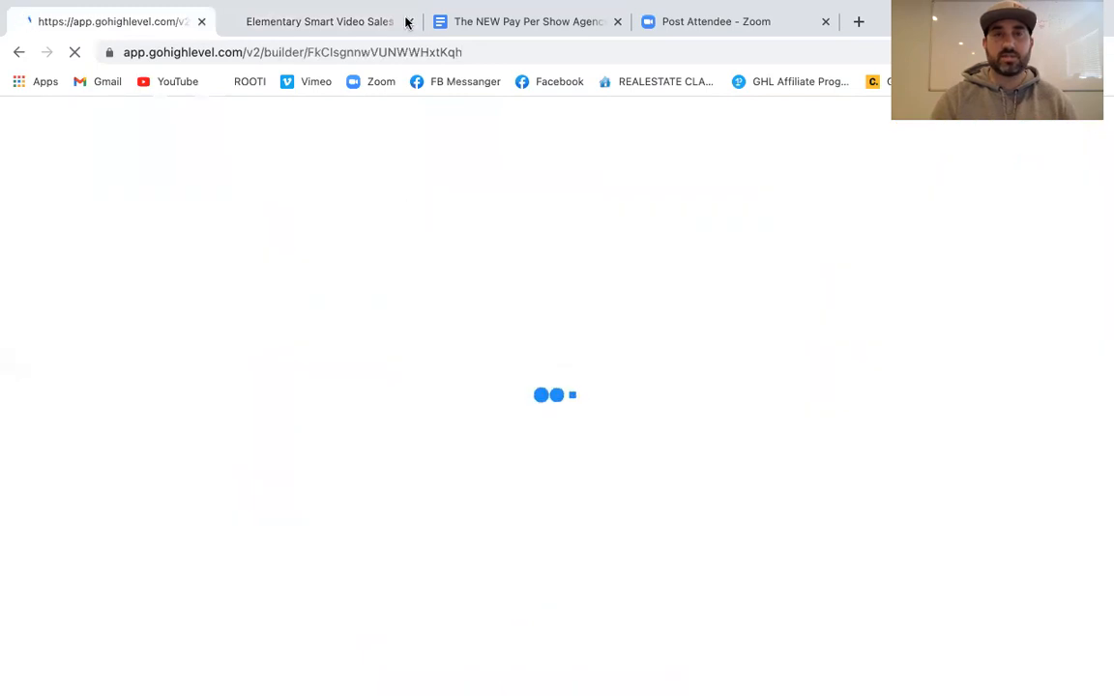
left_click(409, 21)
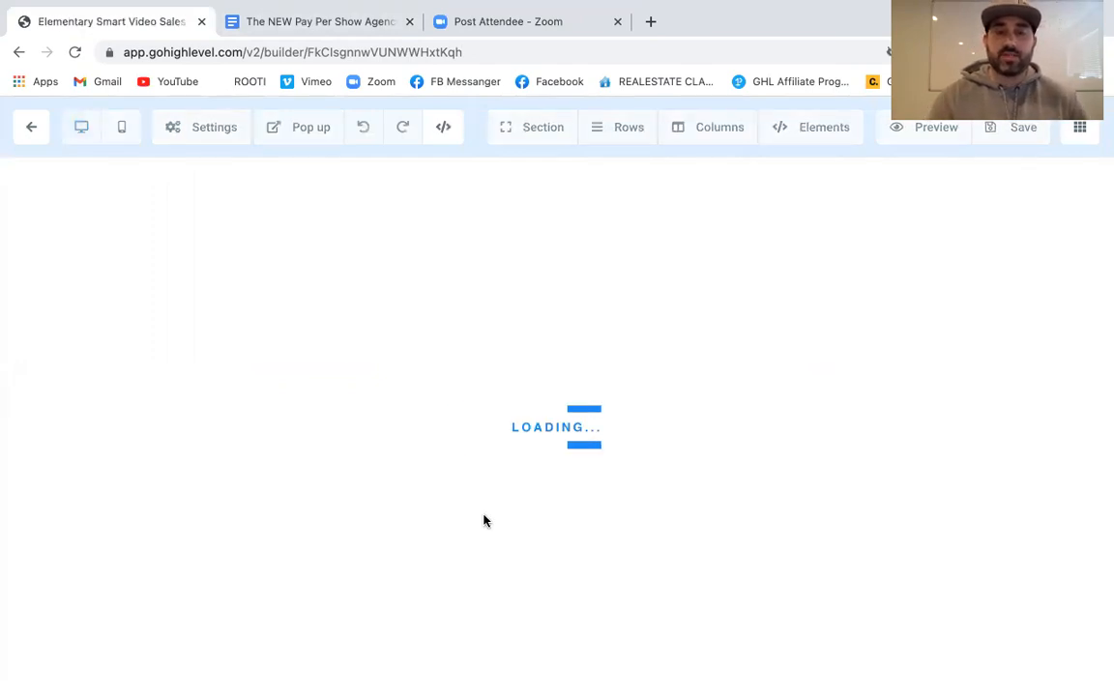
Link the 'YES, I WANT TO DOUBLE MY TRAFFIC!' button to Open popup, save, and preview the page
scroll(484, 521, "down", 5)
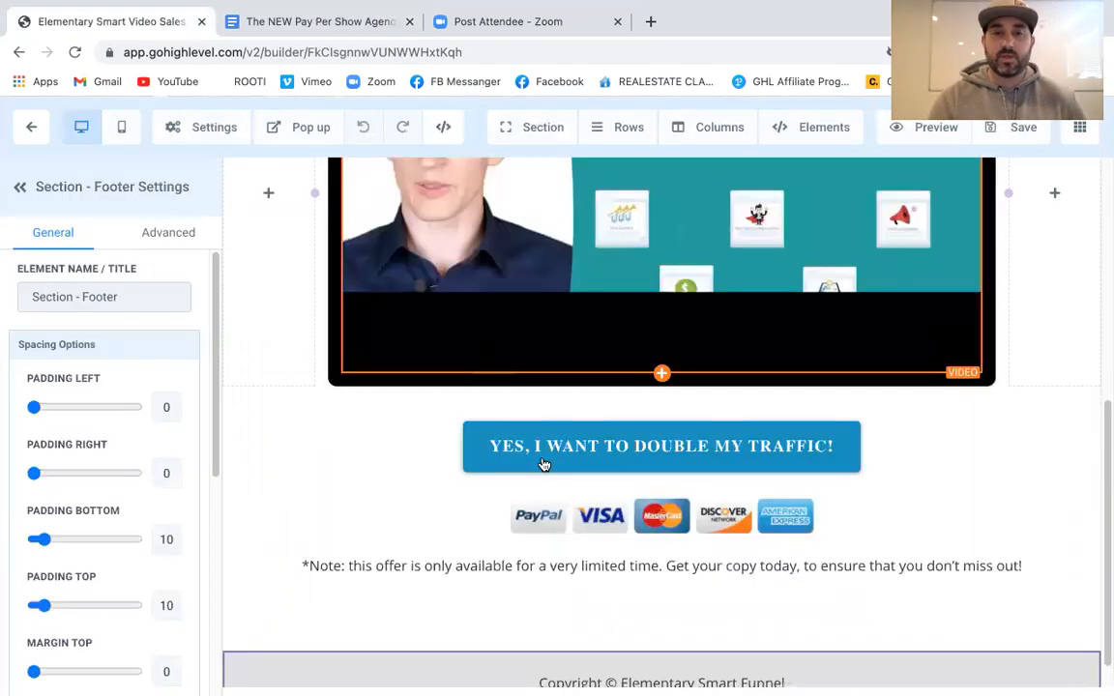
left_click(543, 464)
scroll(82, 484, "down", 5)
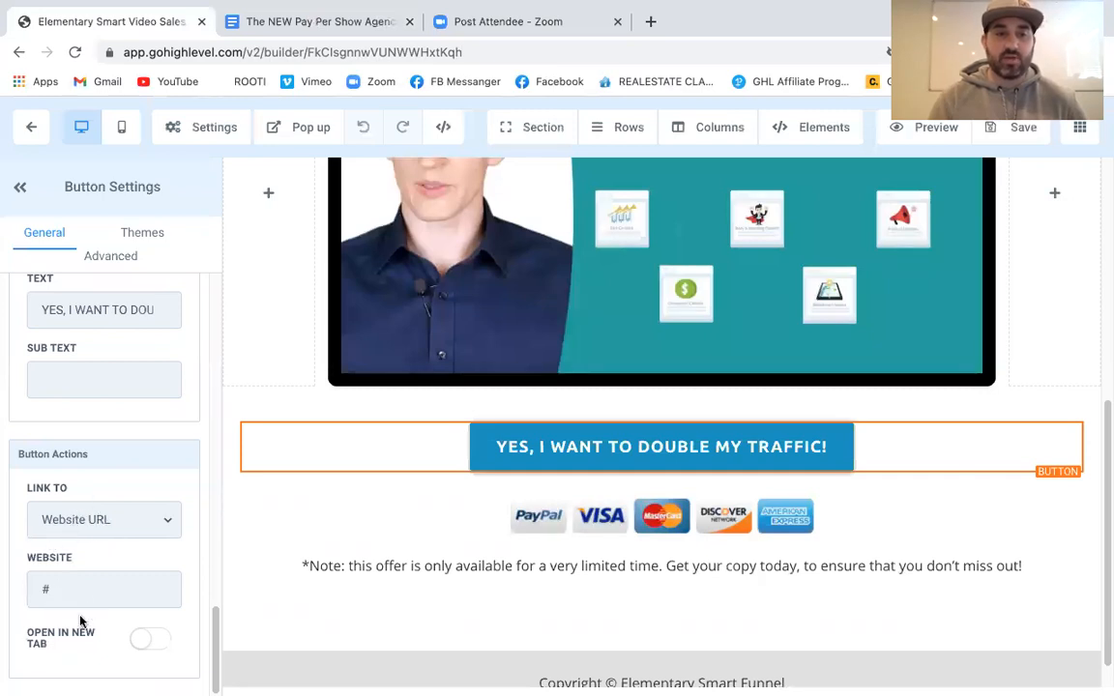
left_click(115, 522)
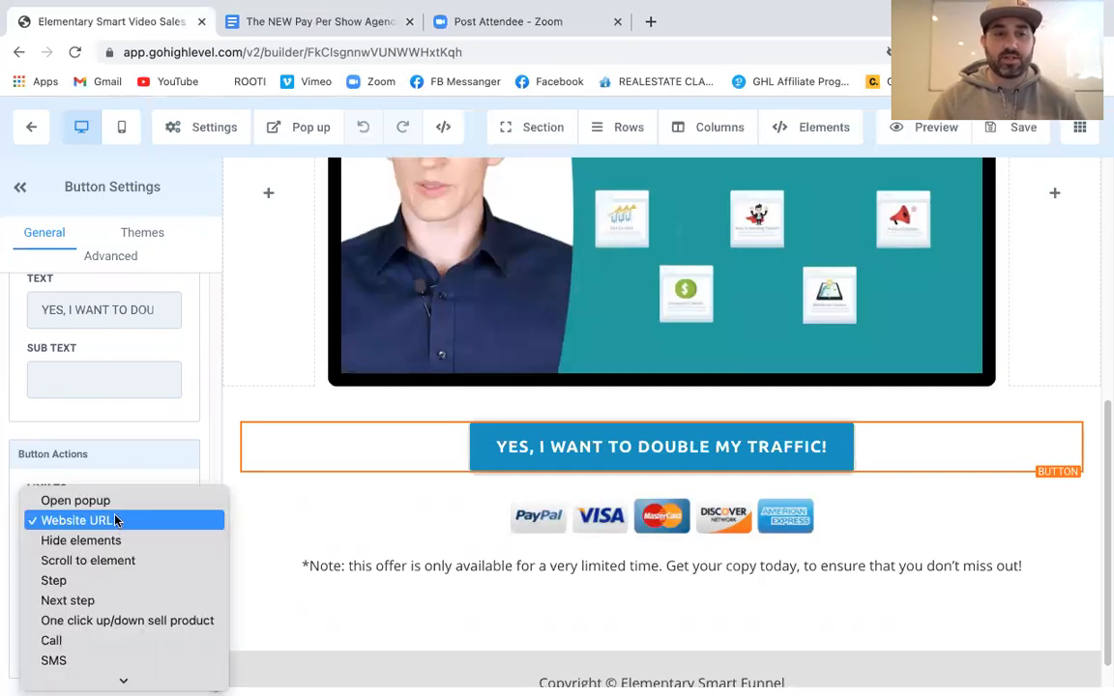
left_click(111, 501)
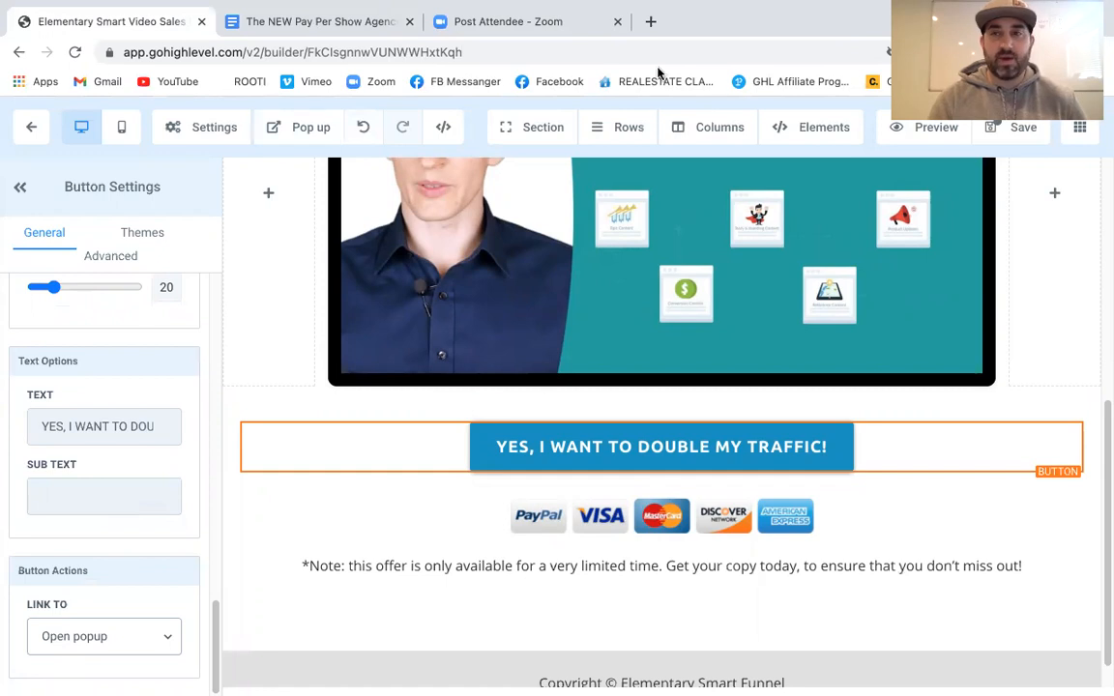
left_click(1014, 129)
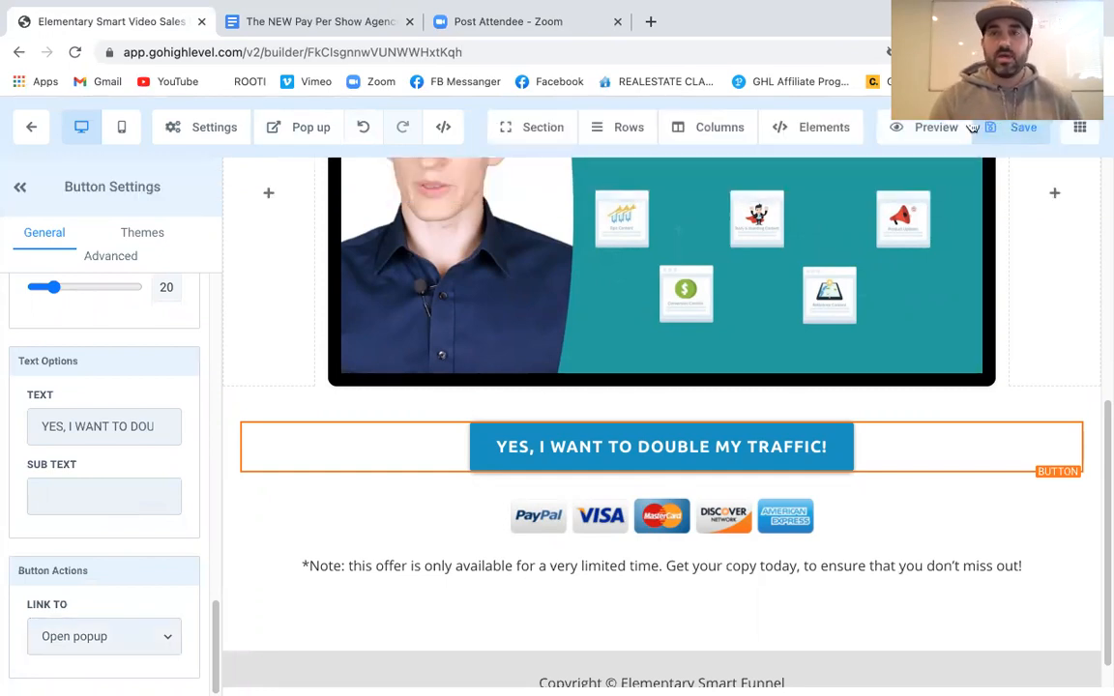
left_click(930, 128)
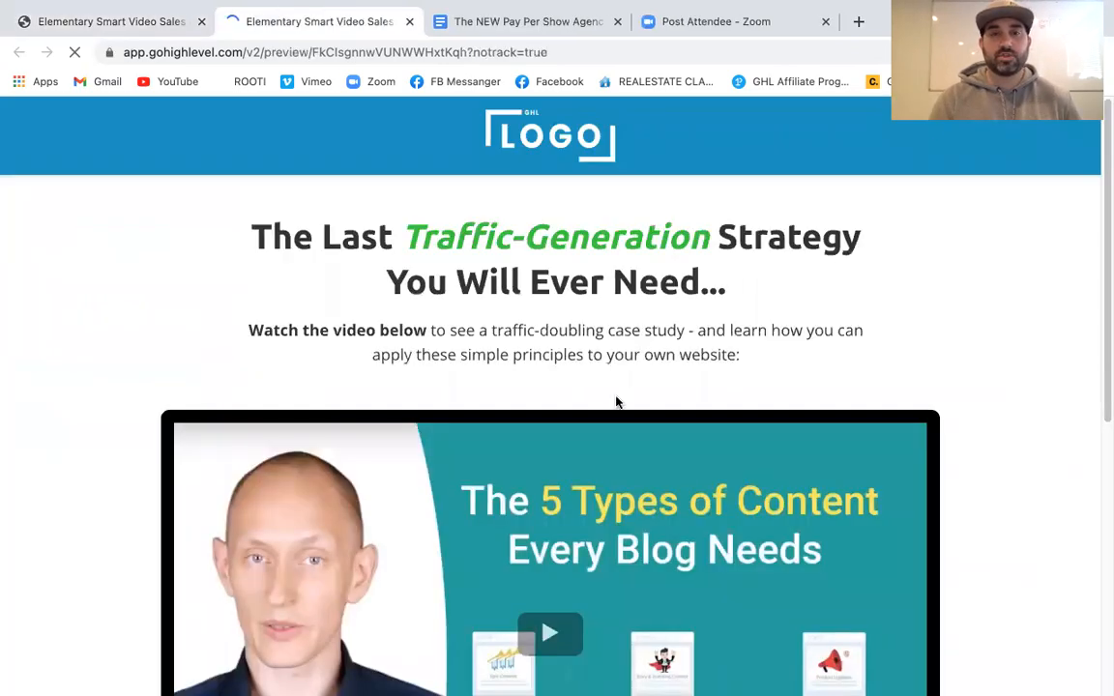
Open the signup popup in the preview, autofill saved contact details, and submit Get Started Here
scroll(617, 403, "down", 3)
scroll(617, 404, "down", 3)
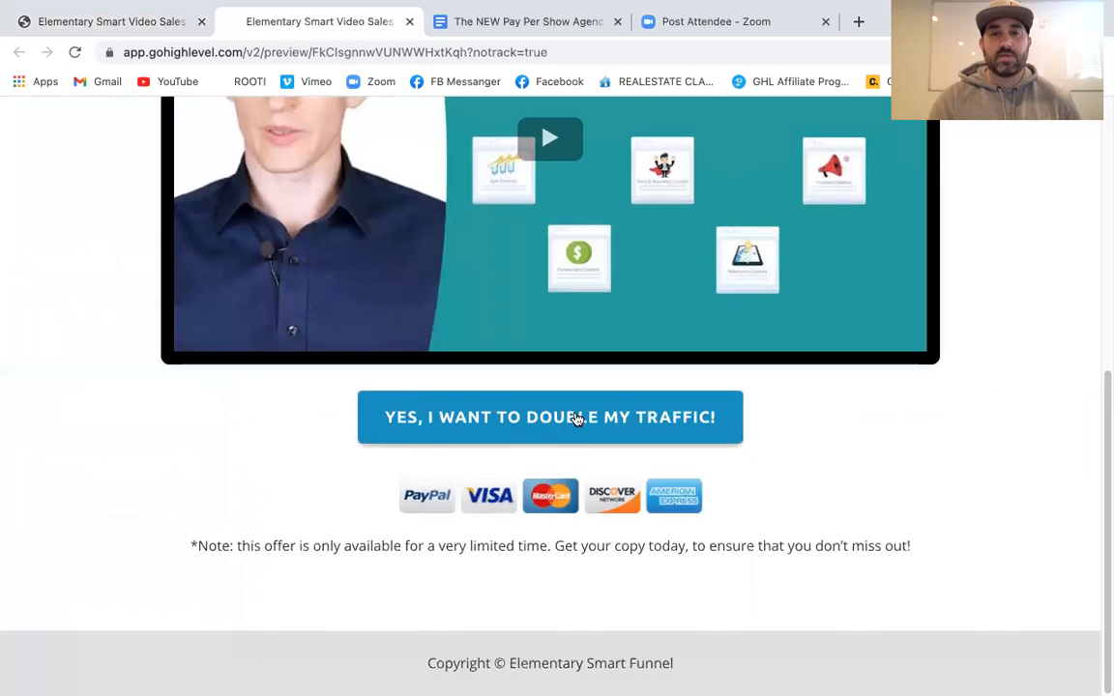
left_click(576, 418)
left_click(390, 244)
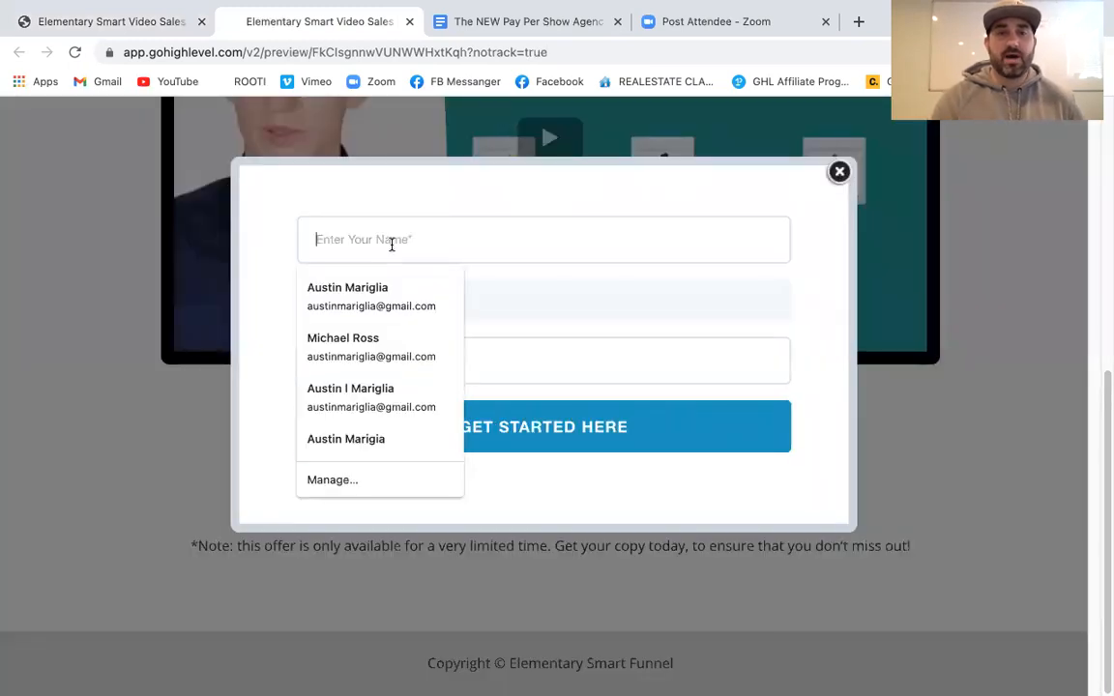
left_click(358, 295)
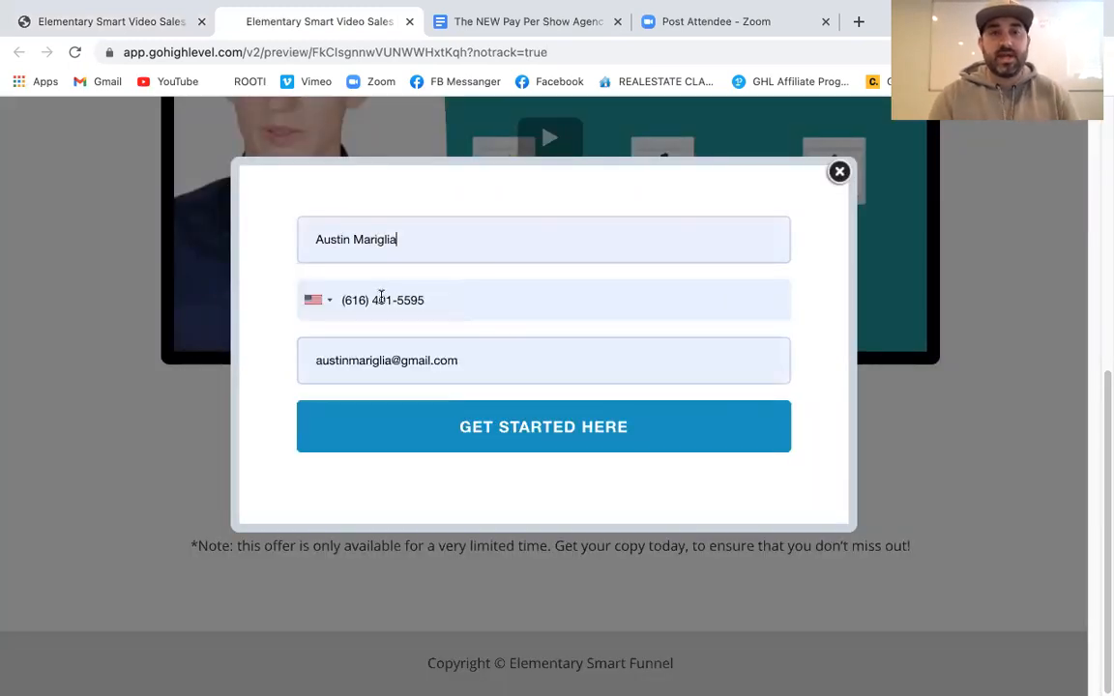
left_click(545, 431)
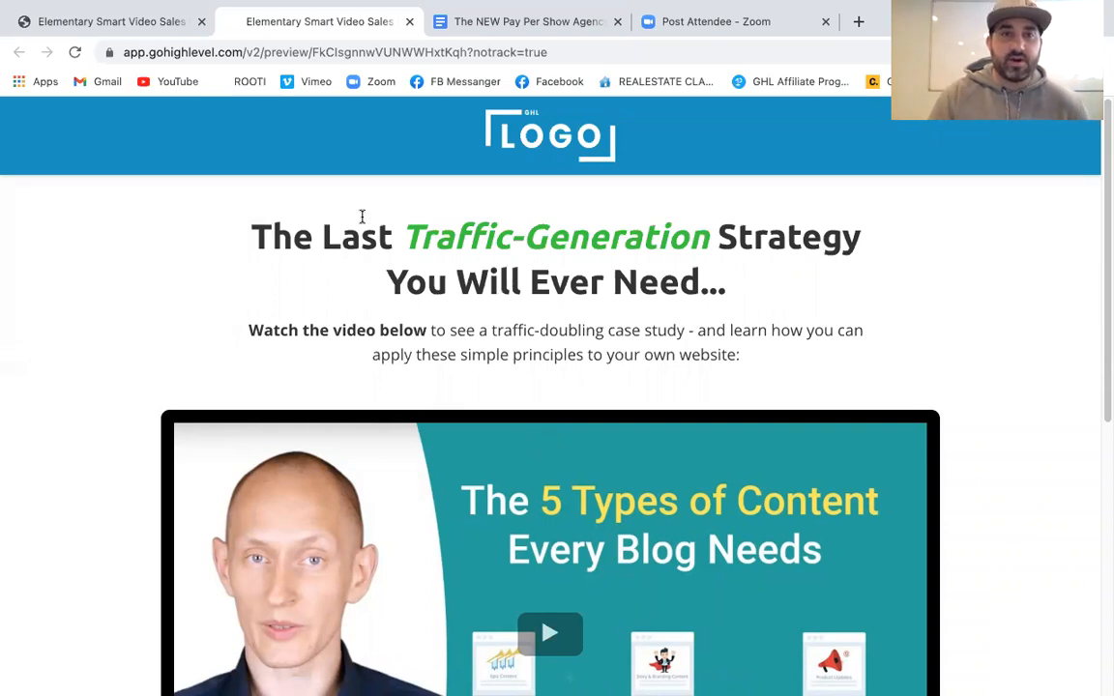
Close the exit-intent popup and return to the page builder tab
mouse_move(100, 23)
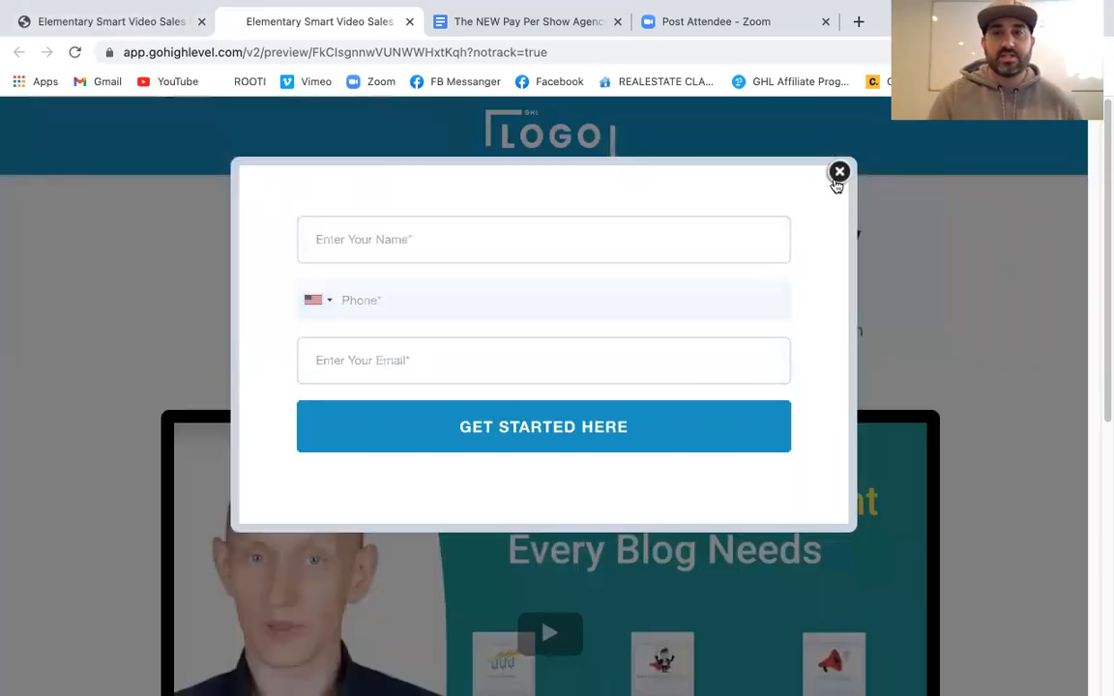
left_click(838, 176)
left_click(142, 21)
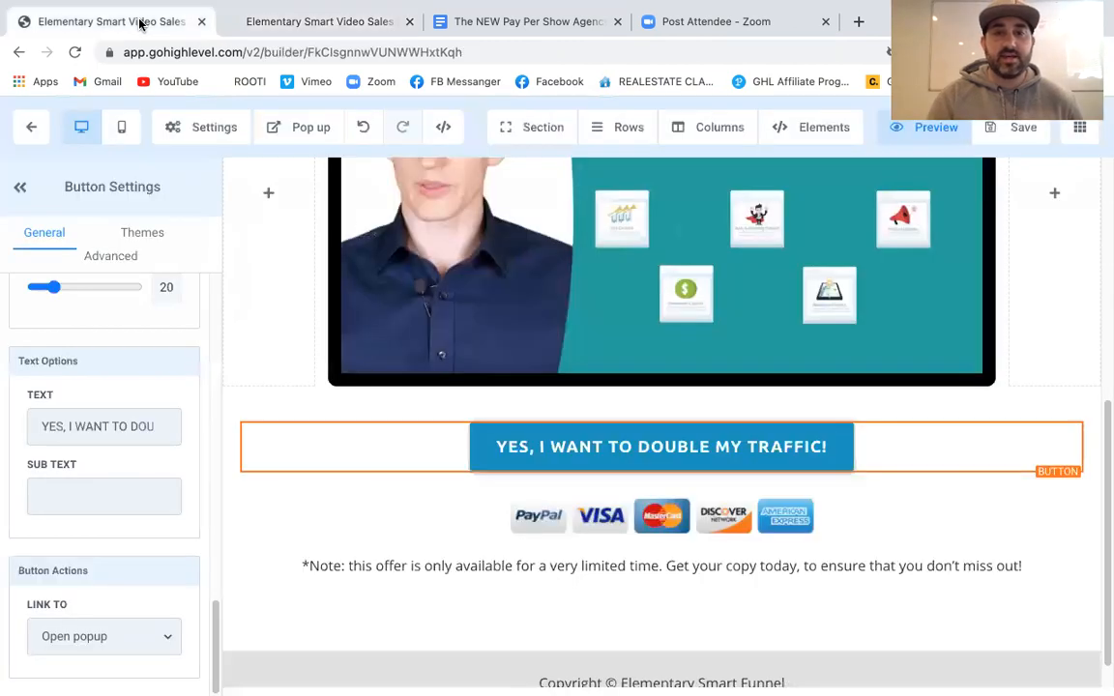
Preview the Email Confirmation Page step in a new tab
left_click(34, 130)
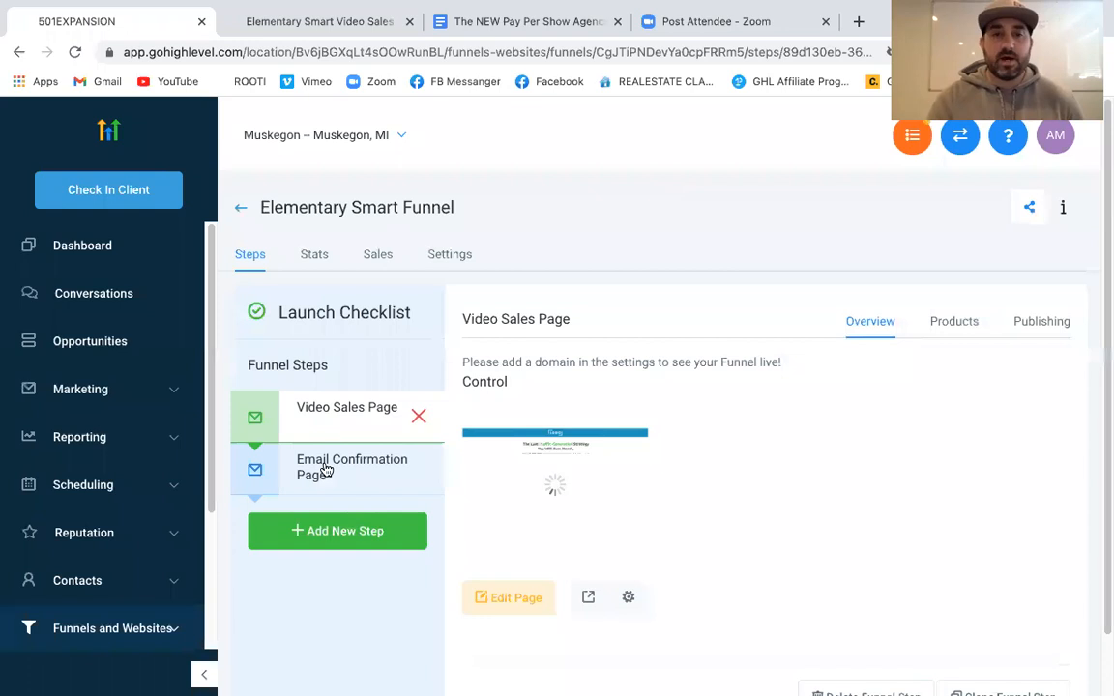
left_click(325, 469)
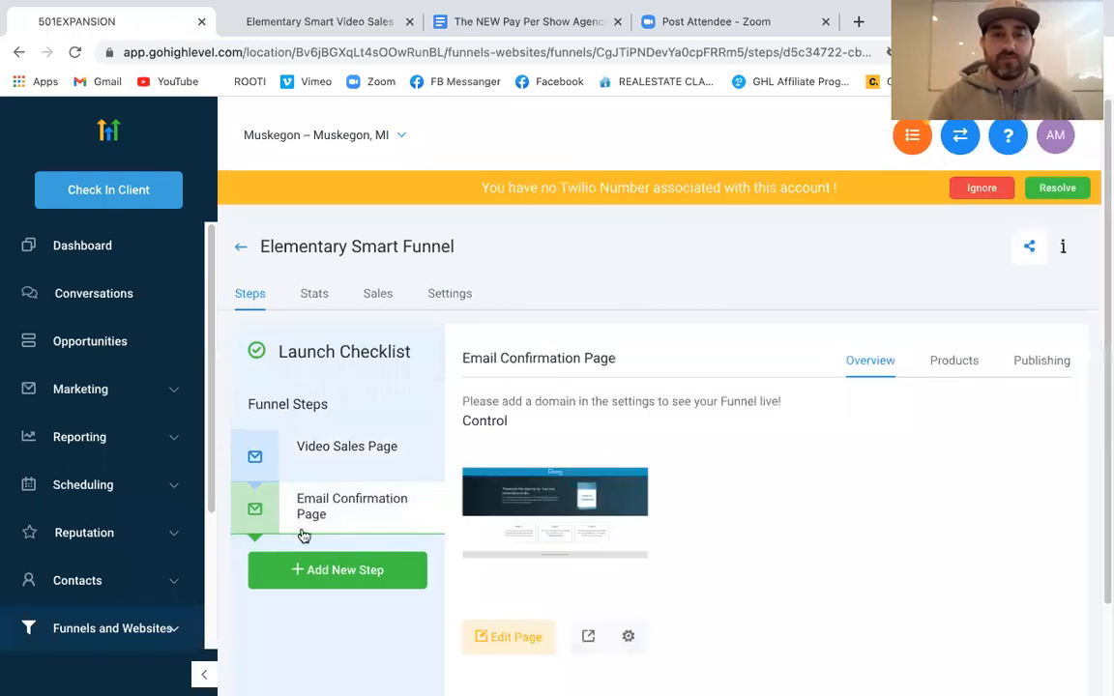
scroll(893, 435, "down", 2)
scroll(826, 341, "up", 2)
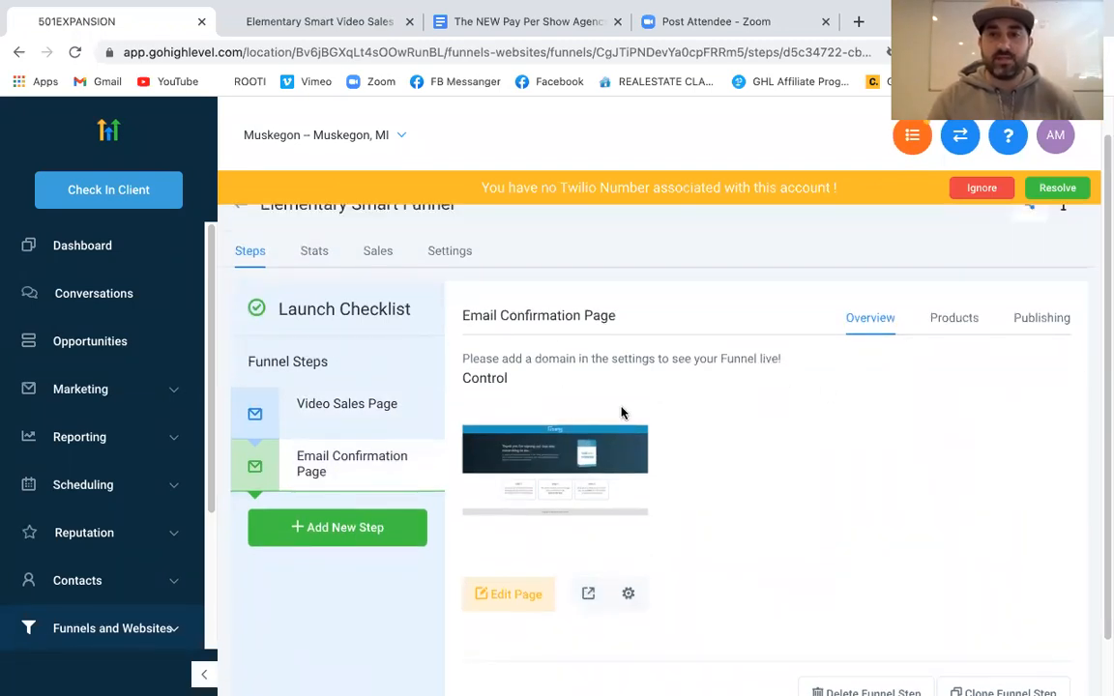
left_click(588, 593)
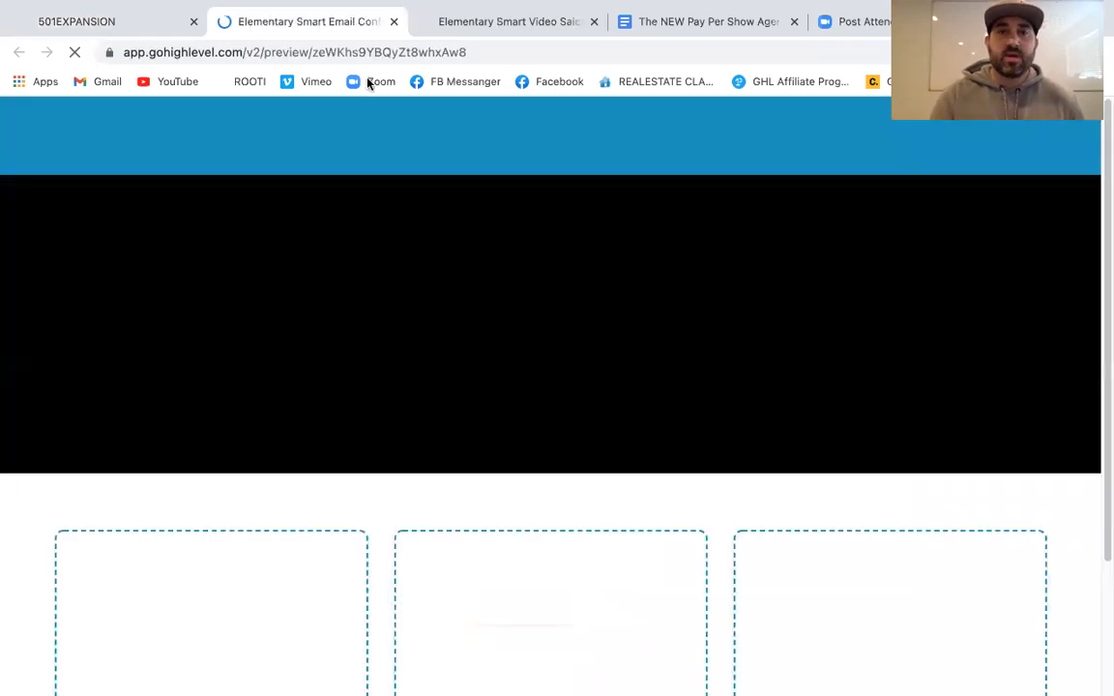
Copy the confirmation preview's web address and return to the funnel steps page
left_click(298, 52)
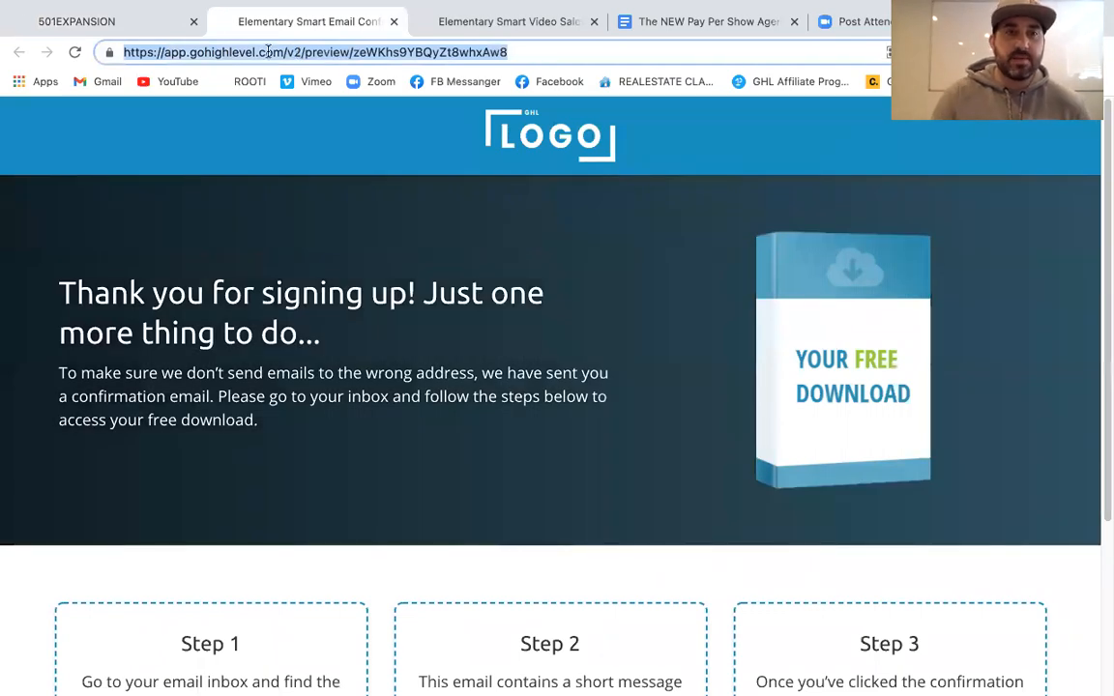
left_click(64, 20)
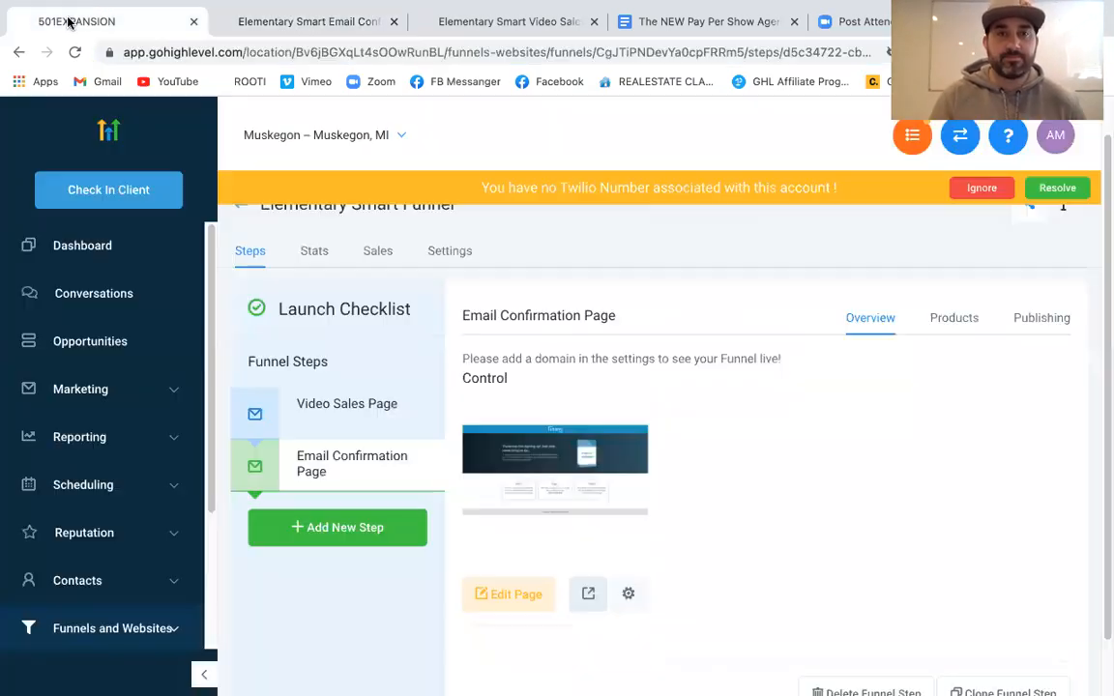
left_click(82, 388)
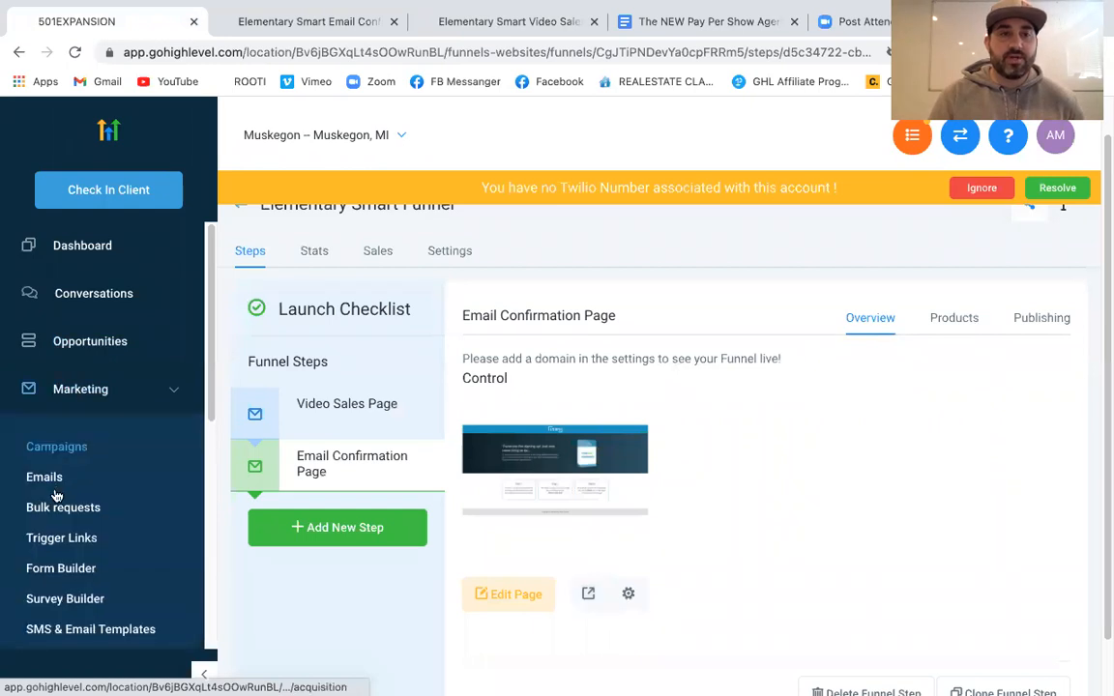
Set ZOOM TEST FORM's On Submit action to Open URL with the pasted confirmation address and save
left_click(60, 568)
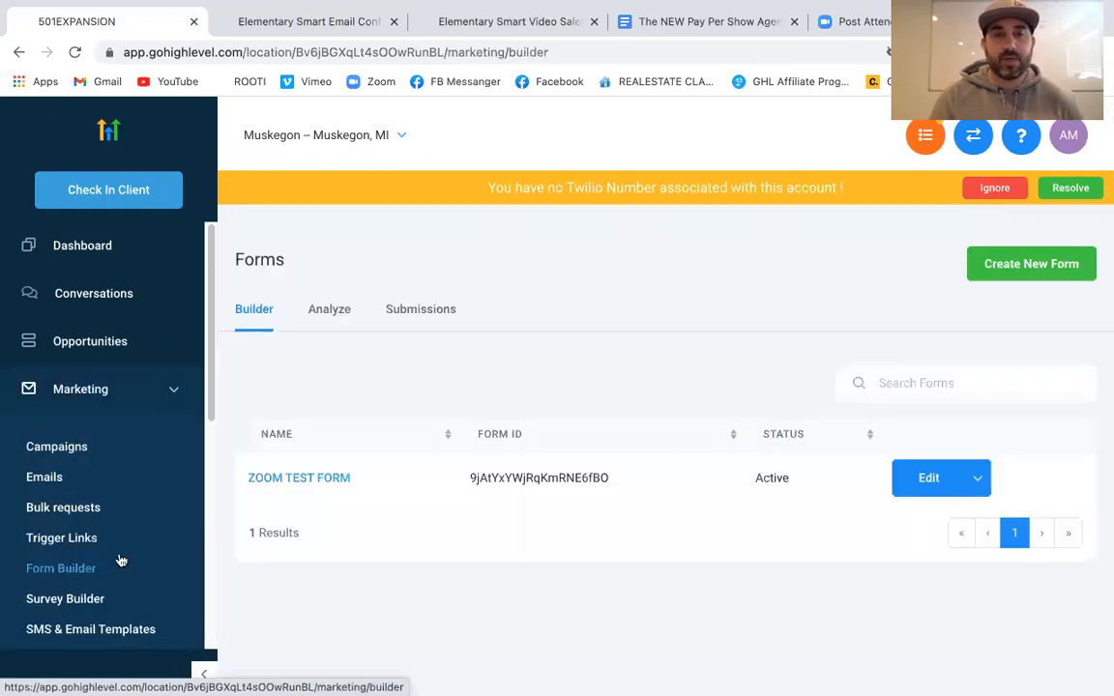
left_click(325, 478)
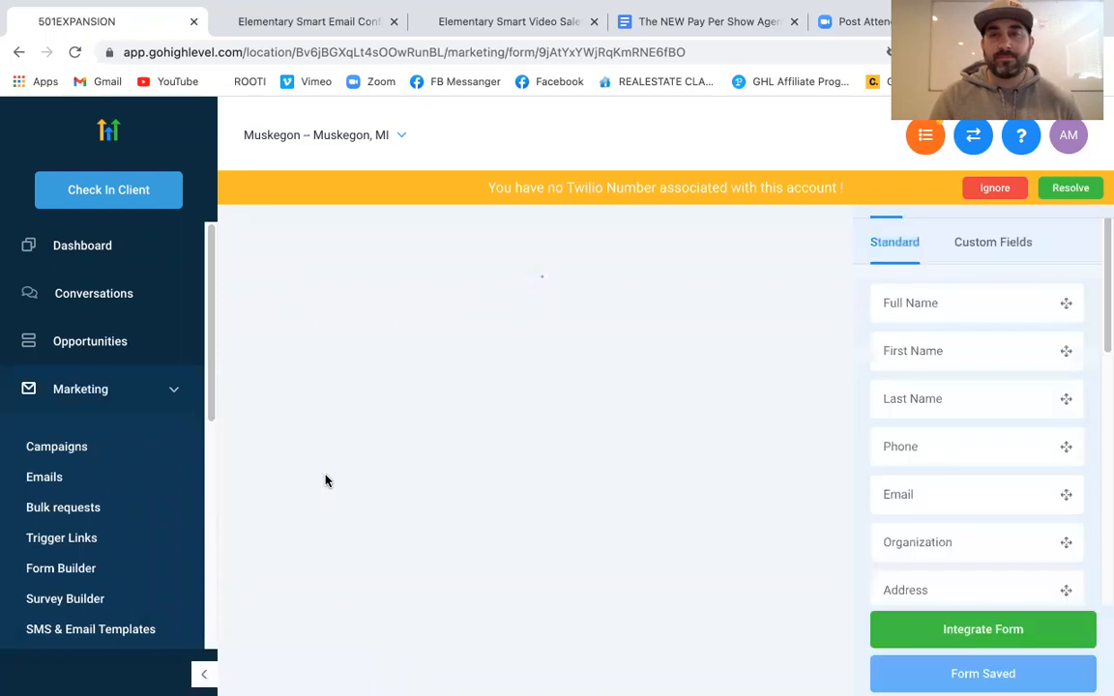
scroll(829, 473, "up", 3)
left_click(989, 198)
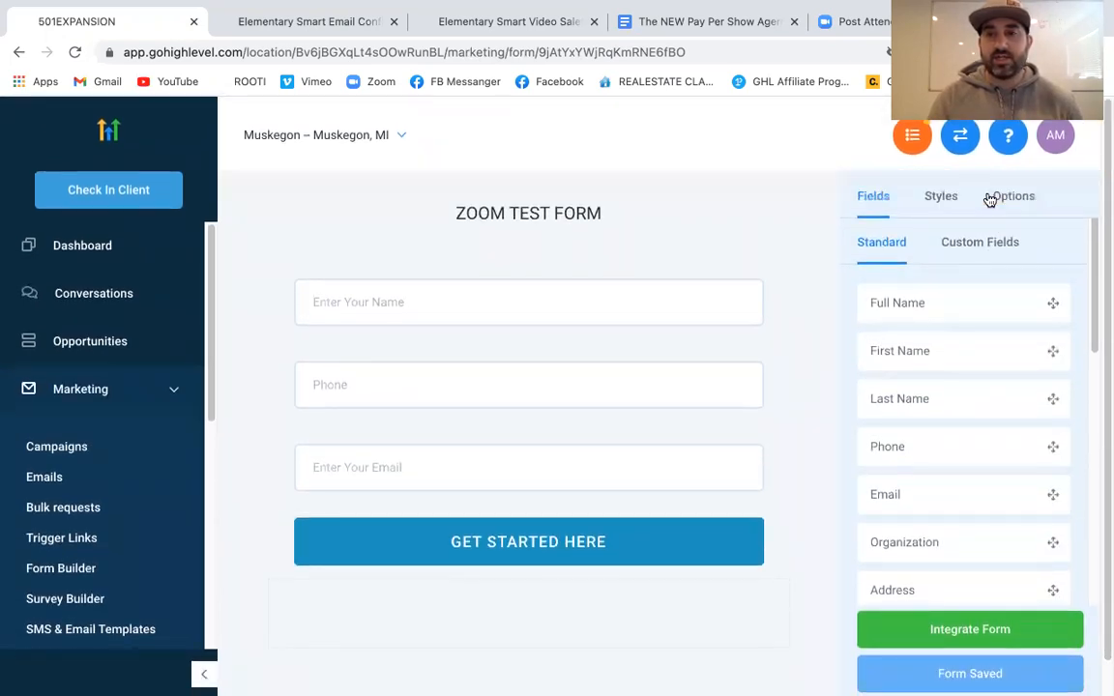
left_click(1007, 197)
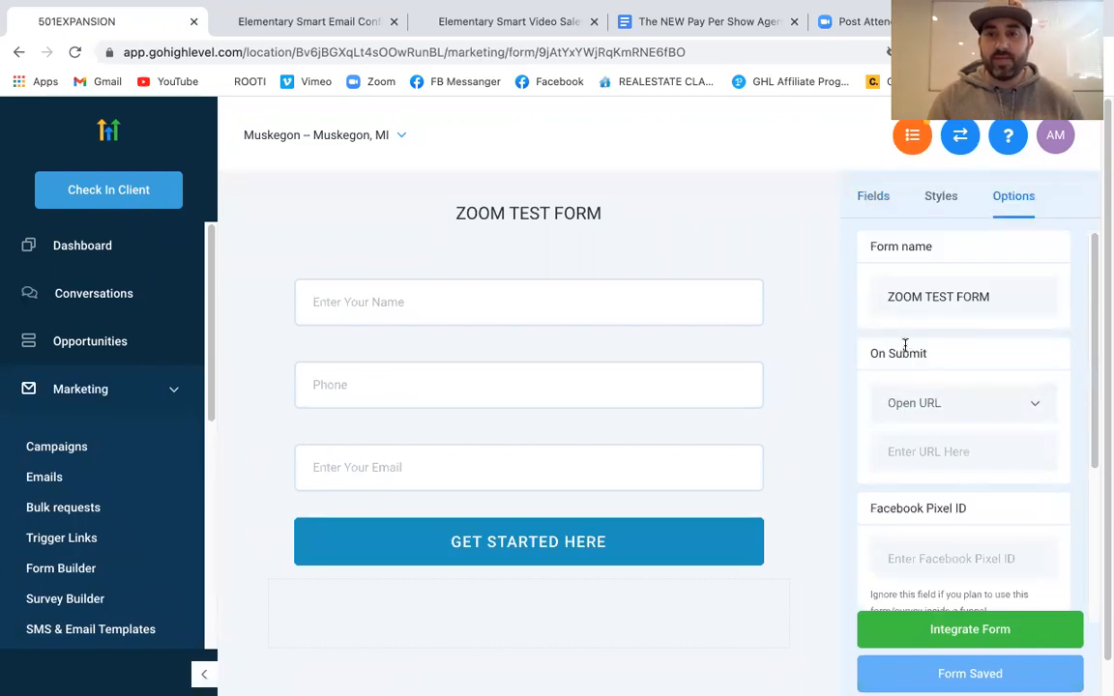
left_click(937, 408)
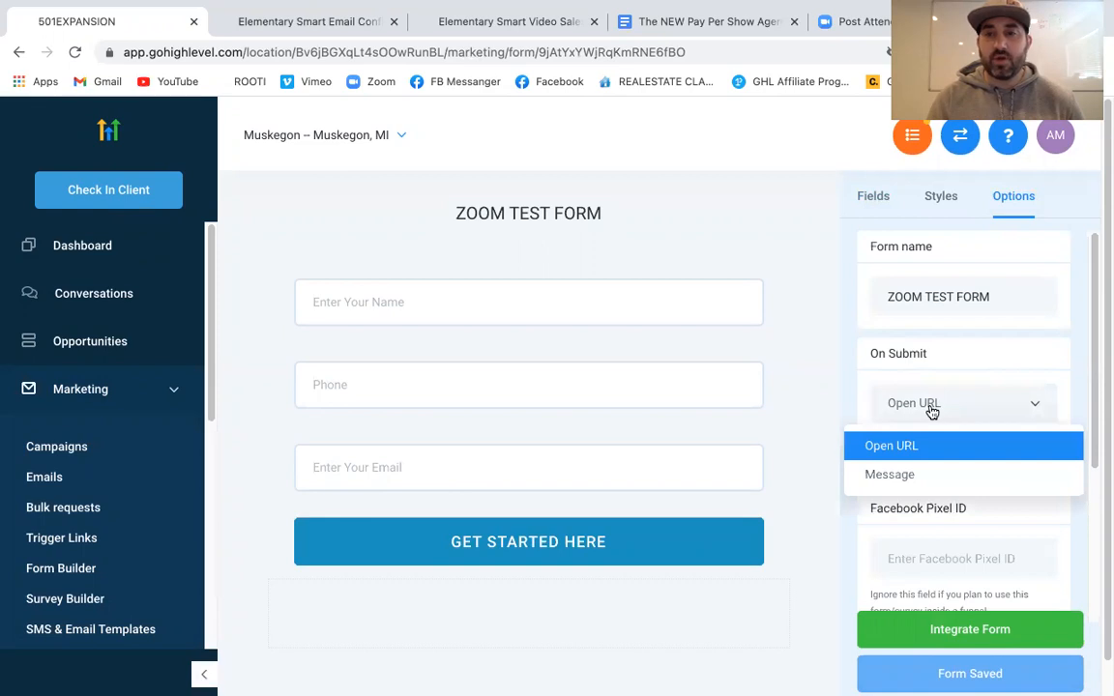
left_click(928, 448)
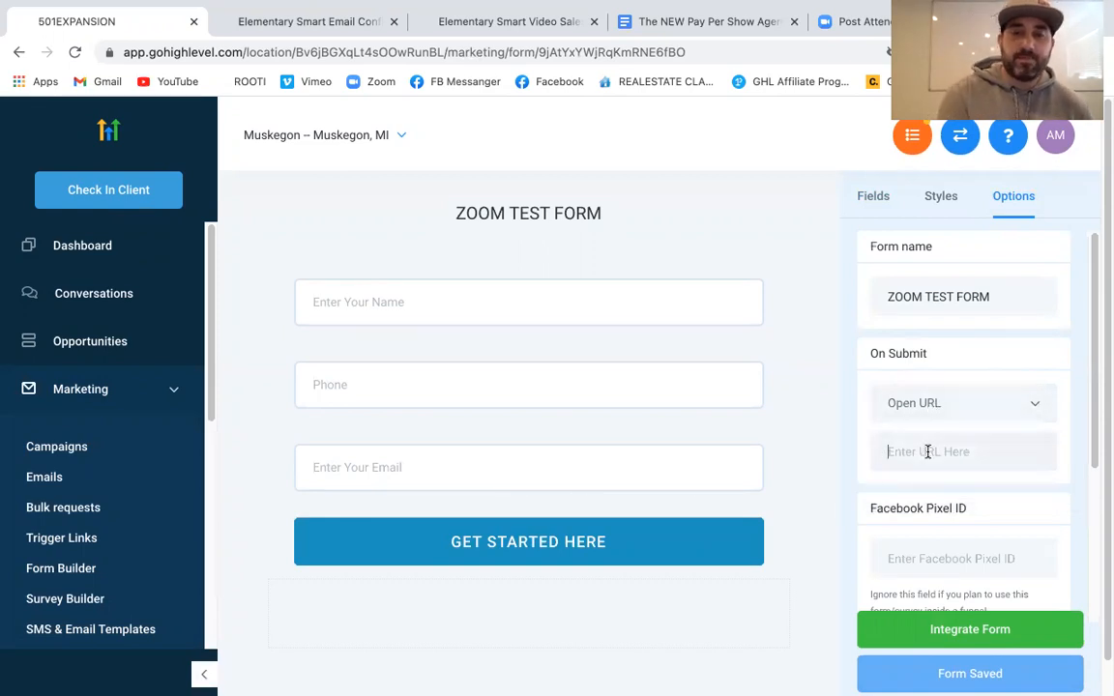
key("ctrl+v")
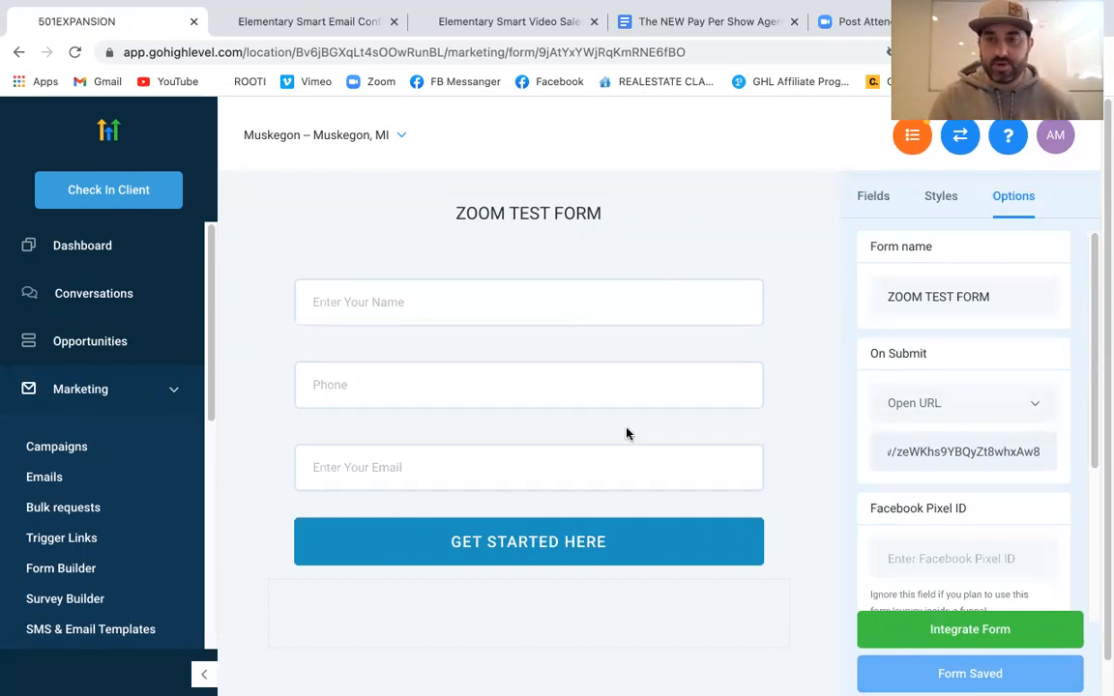
left_click(960, 677)
left_click(963, 680)
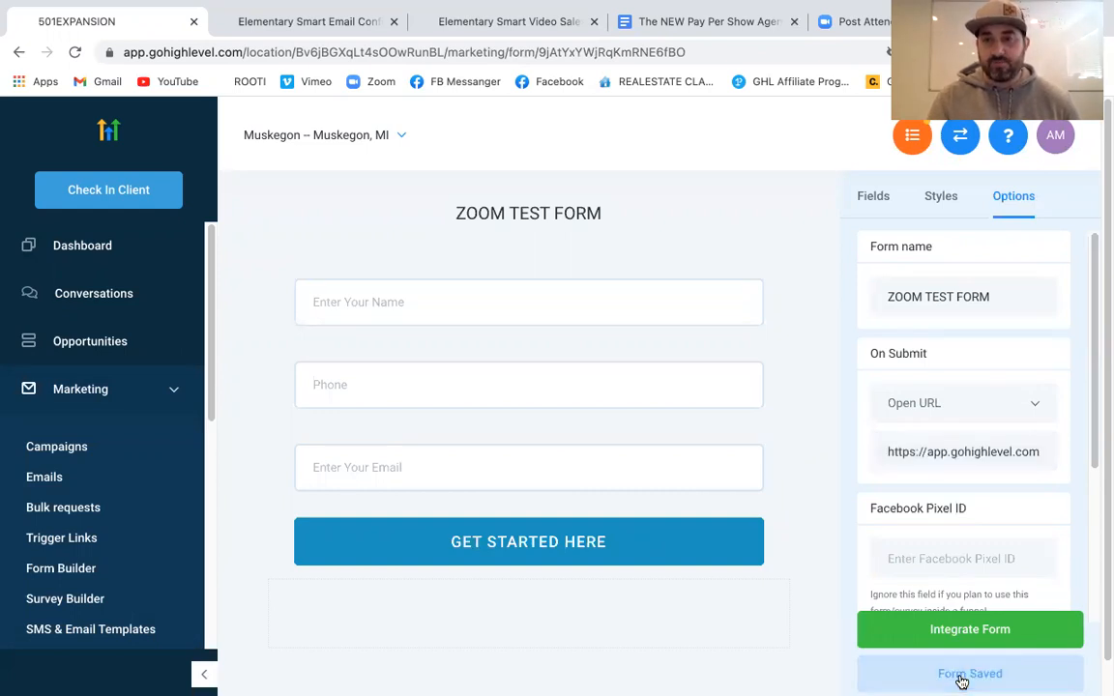
View and close the form's embed code, then switch to the confirmation page preview tab
left_click(979, 631)
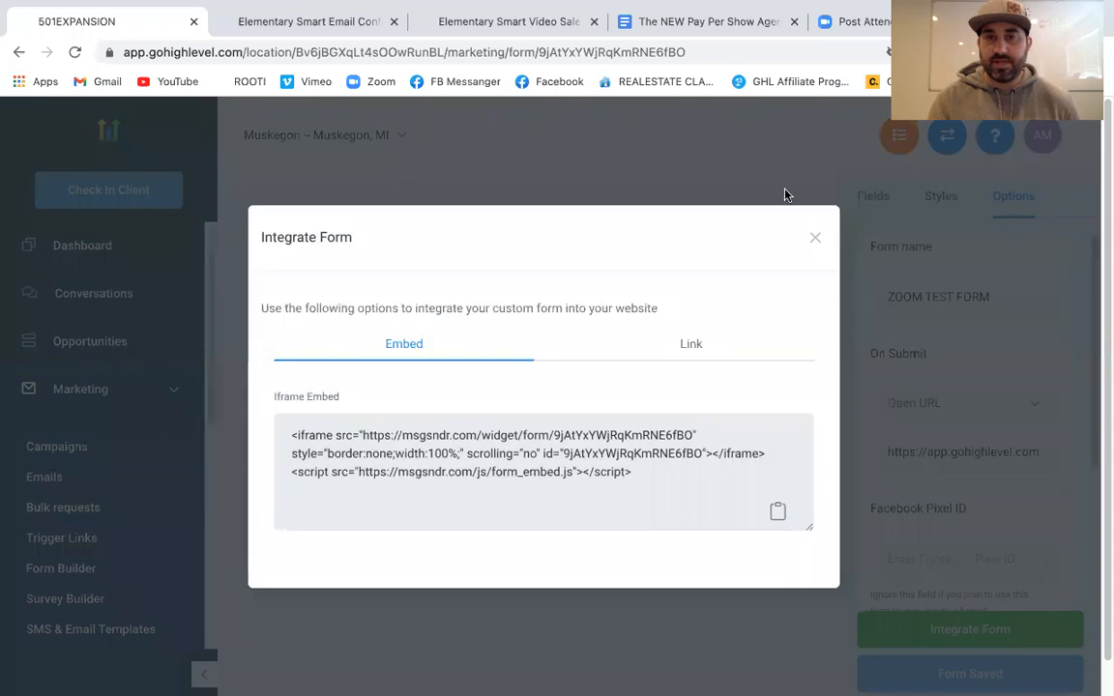
left_click(815, 238)
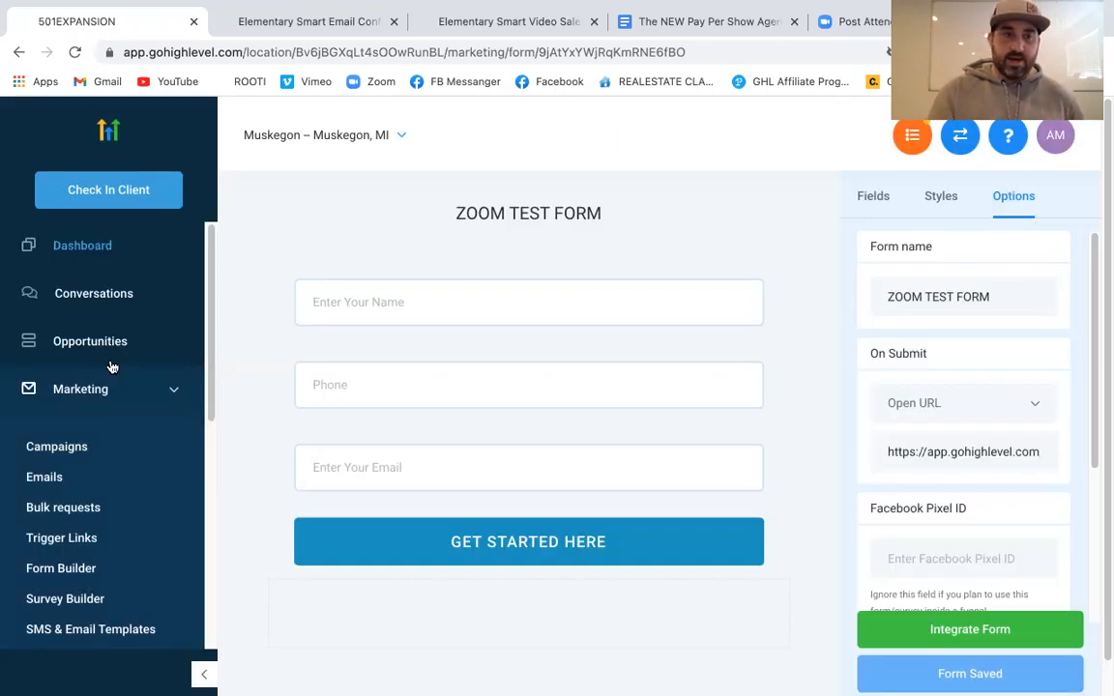
scroll(109, 365, "down", 5)
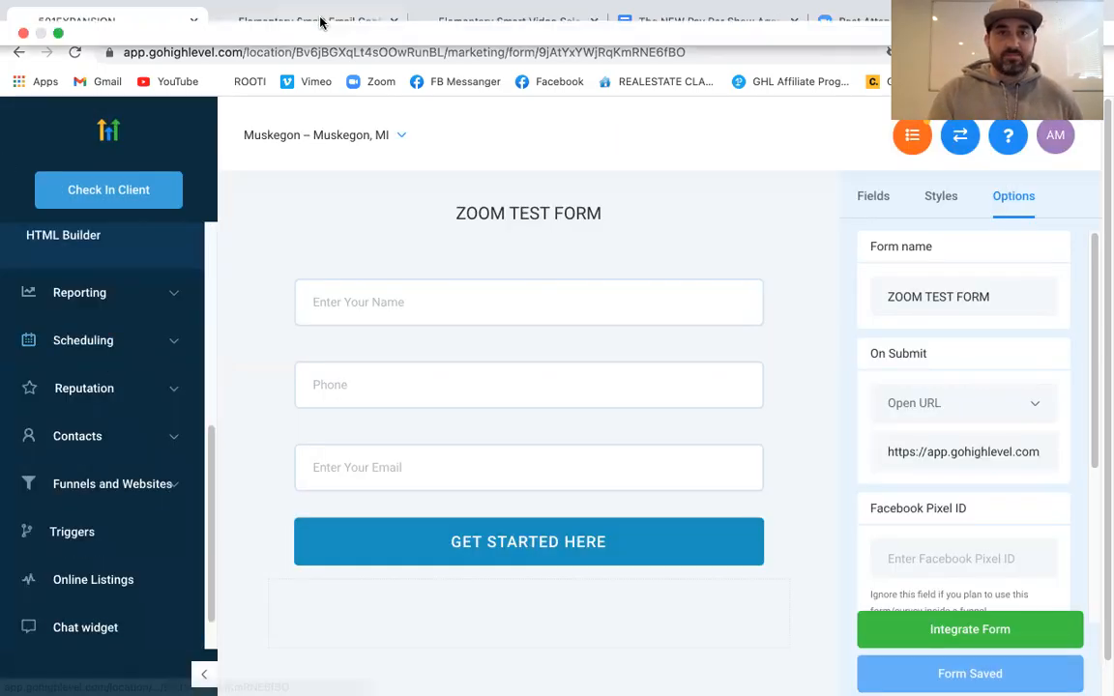
left_click(290, 11)
left_click(246, 42)
left_click(256, 64)
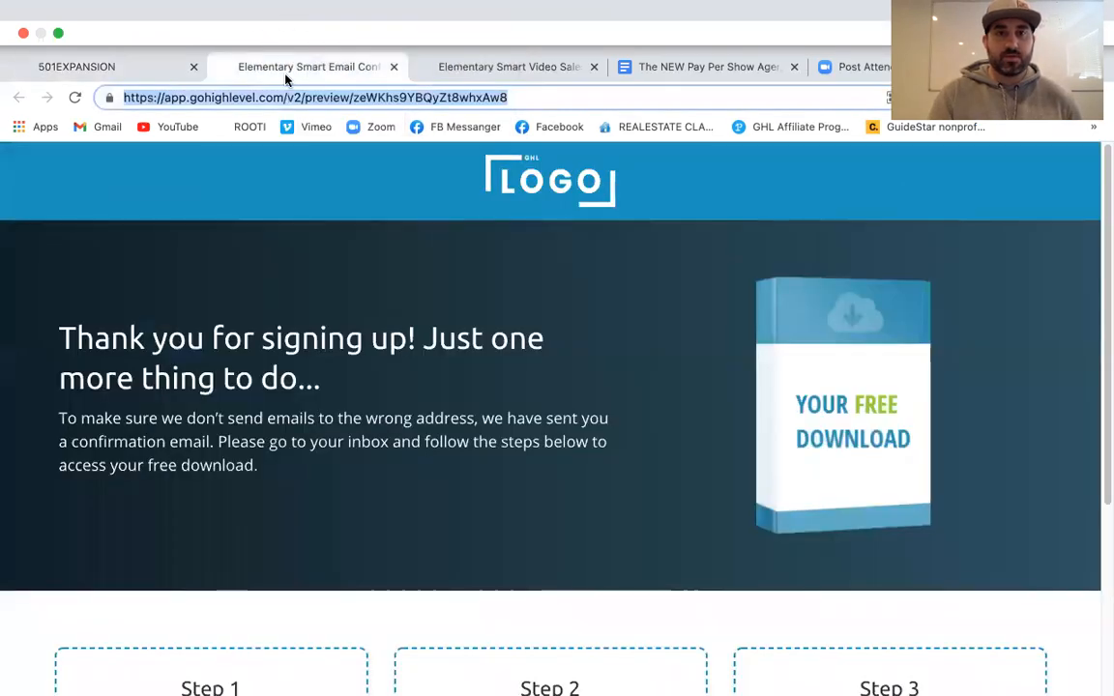
Close the confirmation preview, reload the Video Sales Page preview, and open its signup popup
left_click(450, 66)
left_click(393, 67)
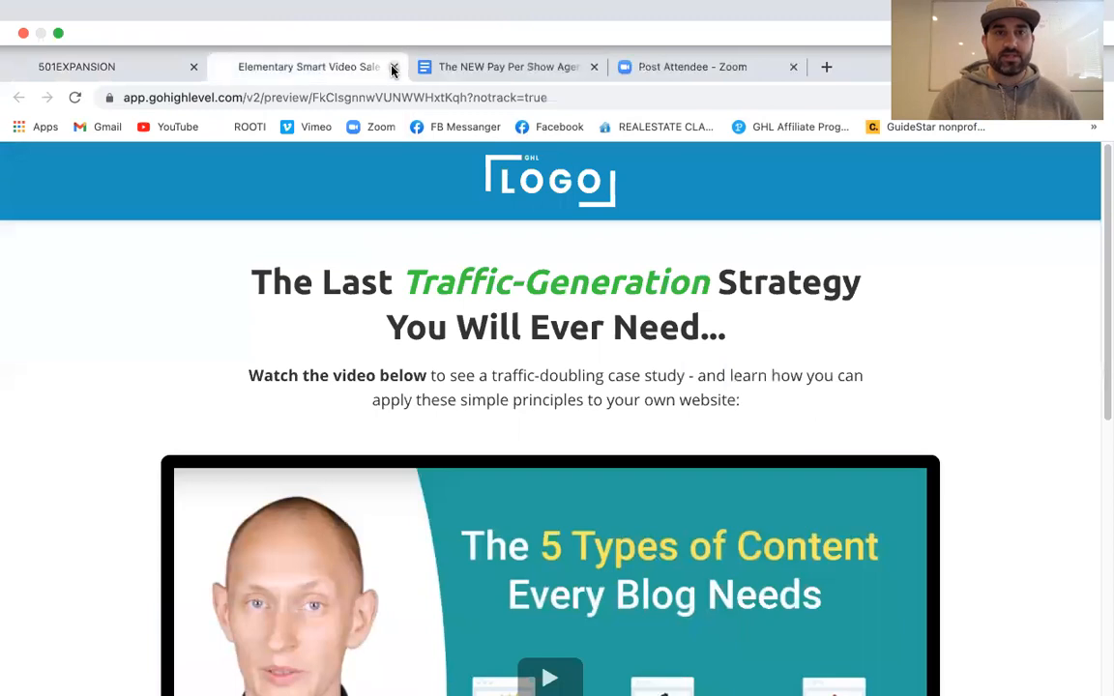
left_click(75, 98)
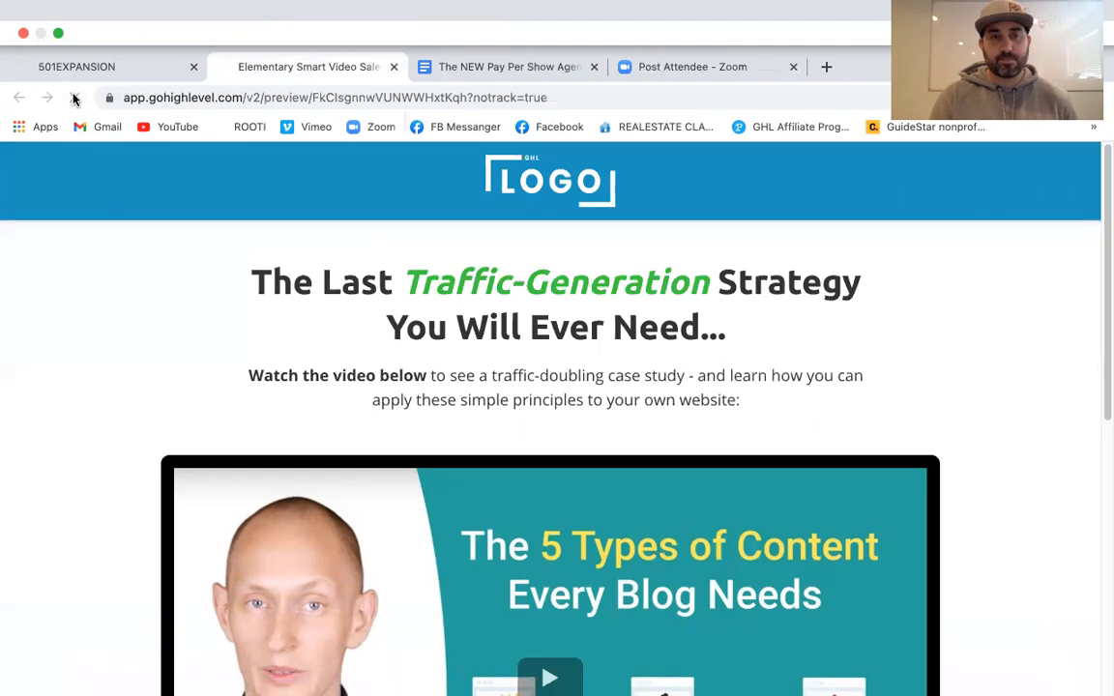
scroll(486, 358, "down", 5)
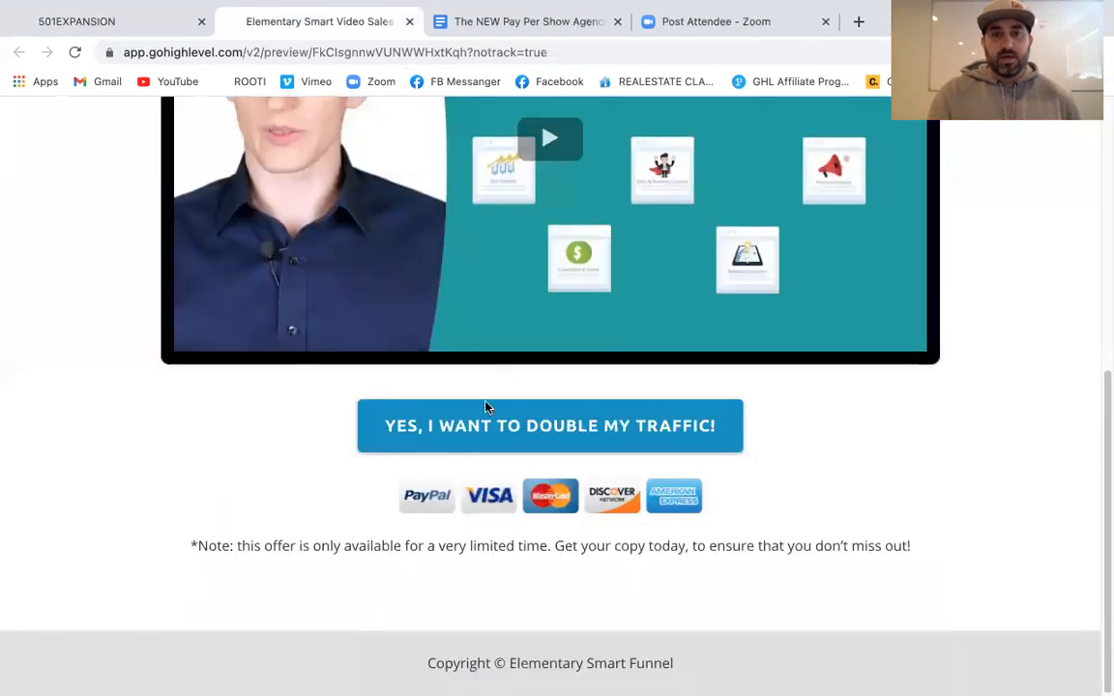
left_click(494, 434)
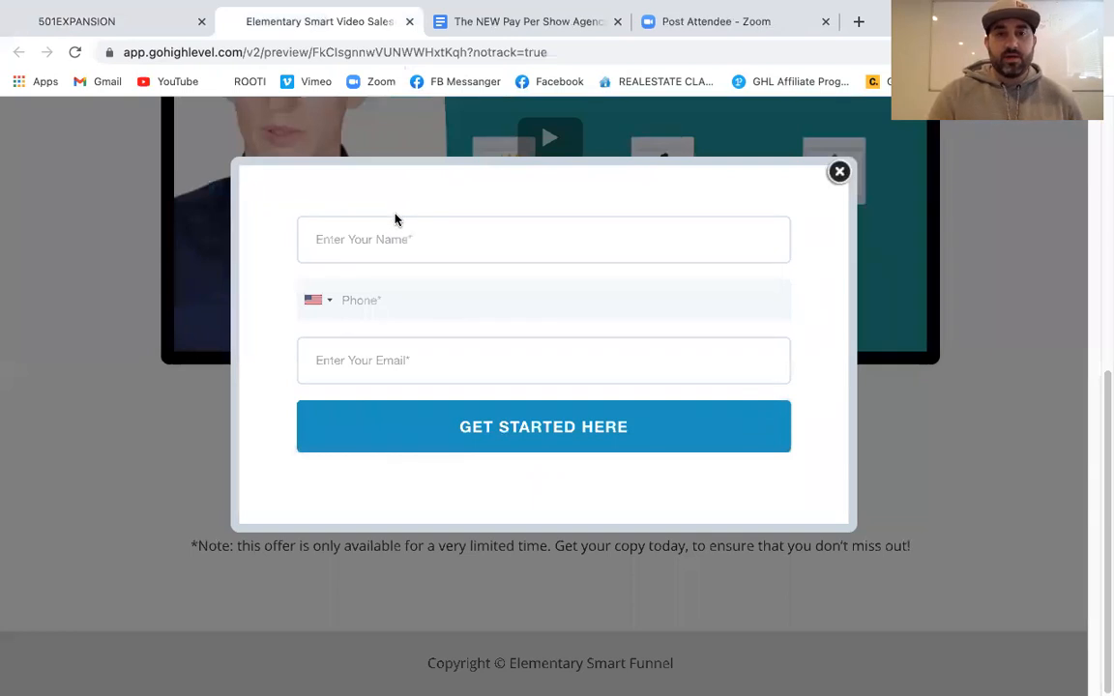
Enter a test lead's name, phone number and email, correcting the phone digits
left_click(396, 239)
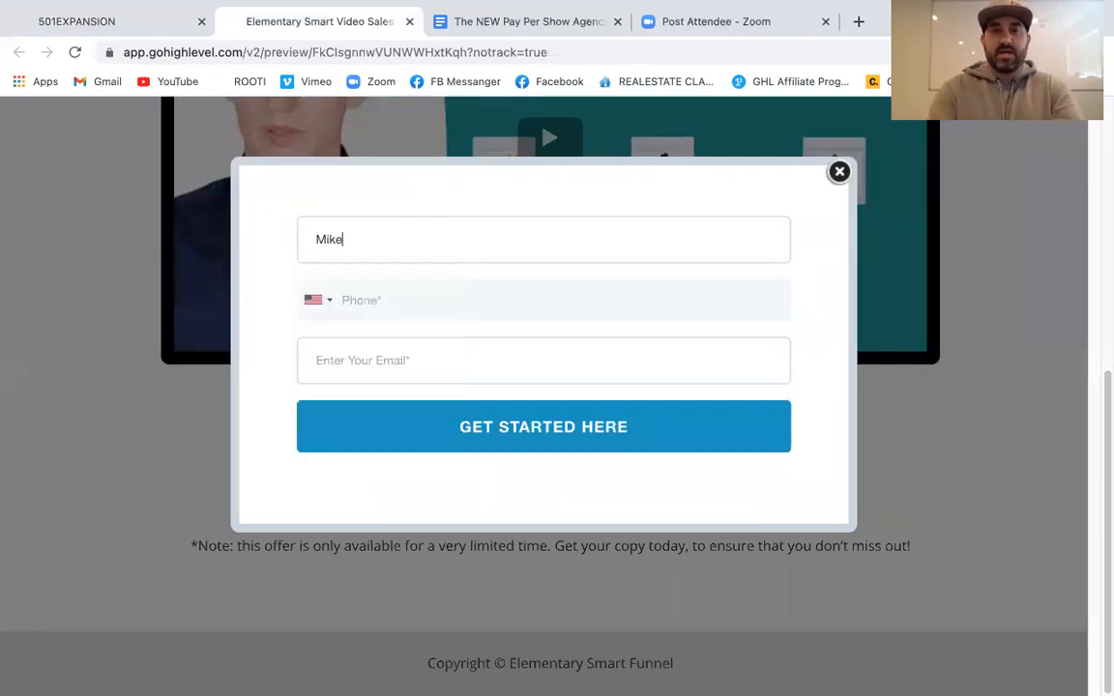
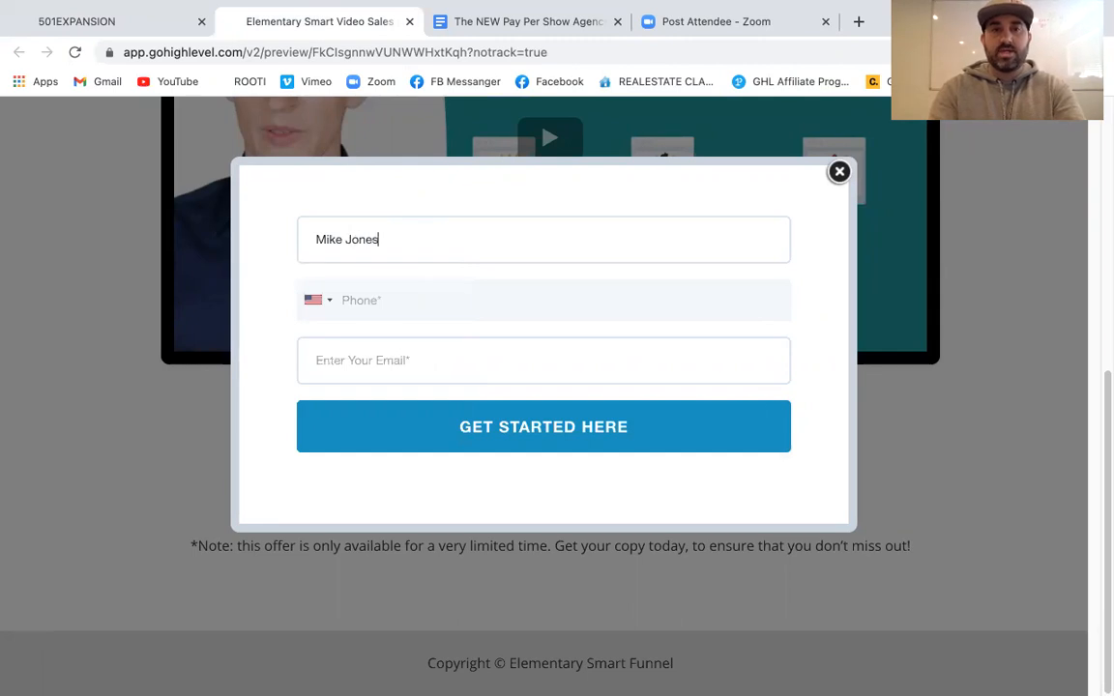
left_click(390, 301)
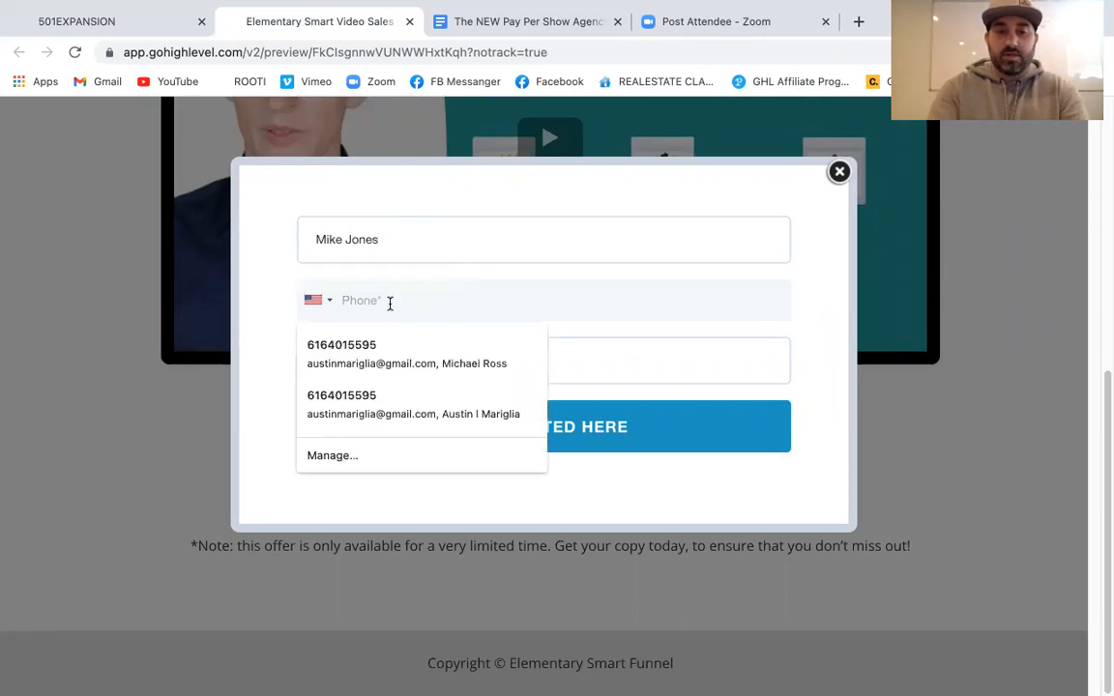
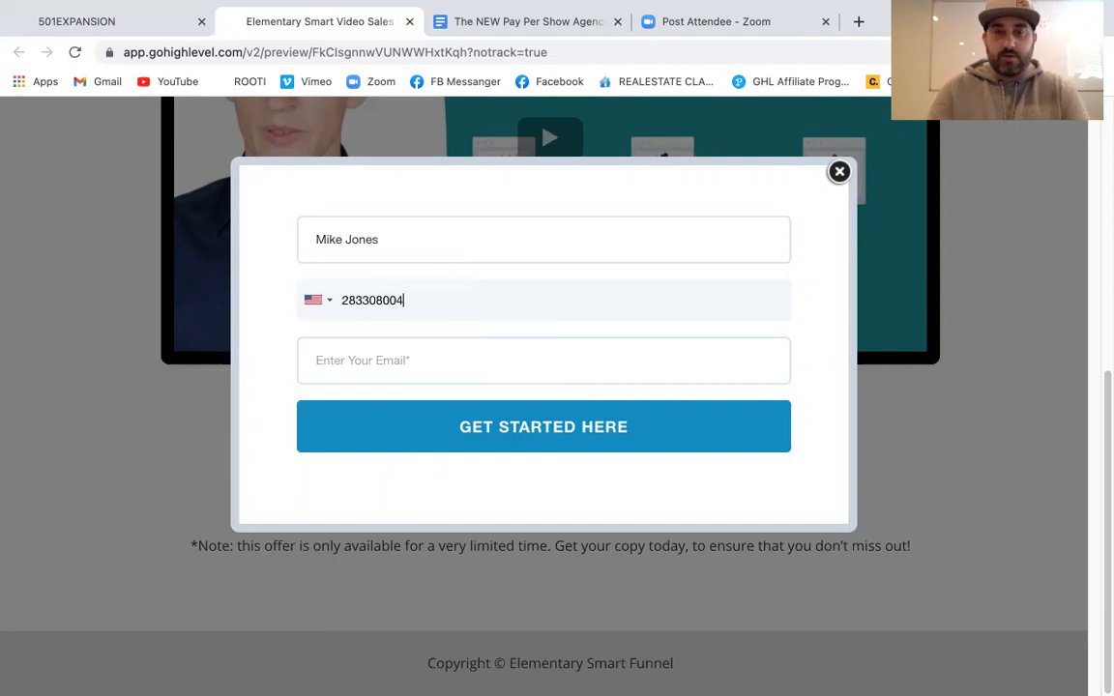
left_click(379, 372)
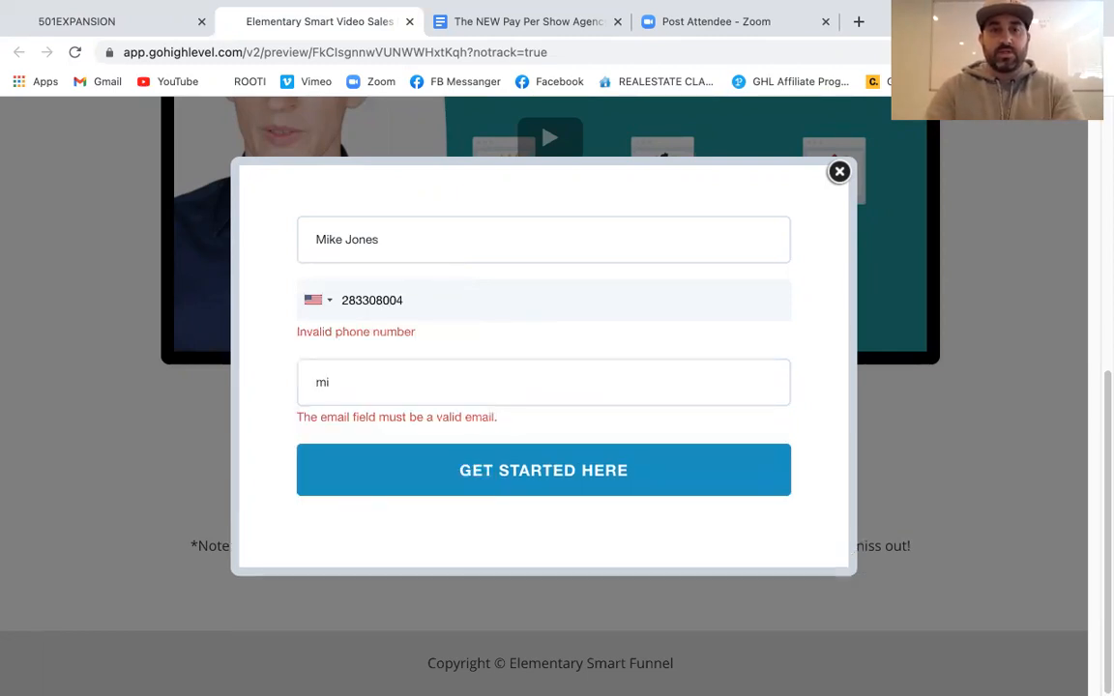
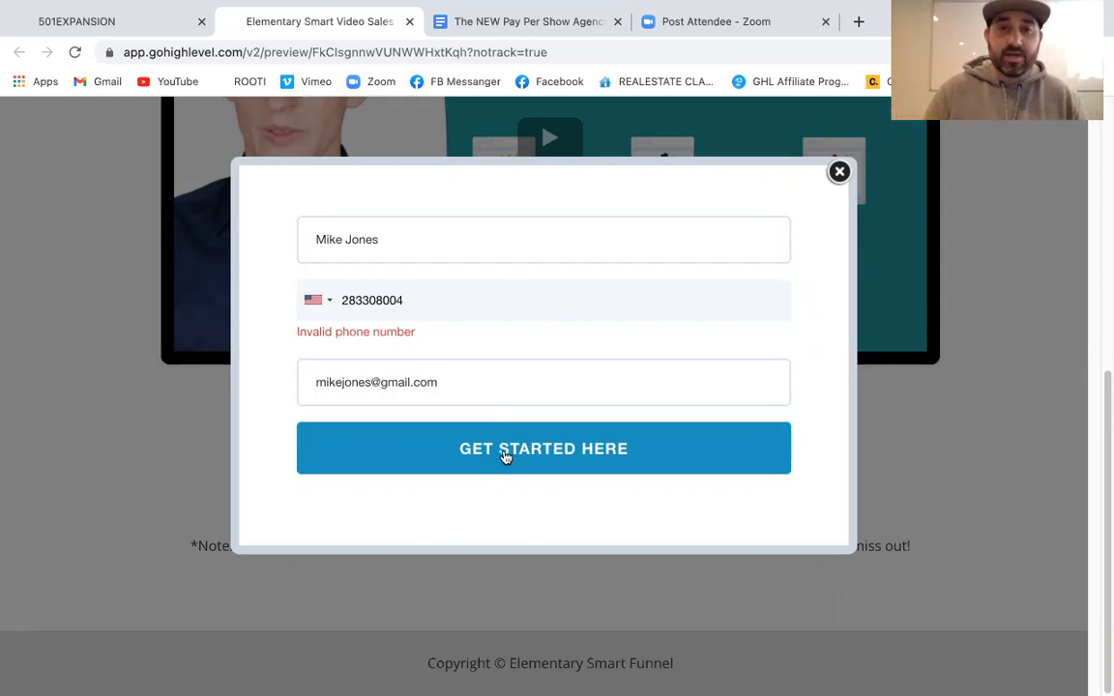
left_click(341, 300)
type("1")
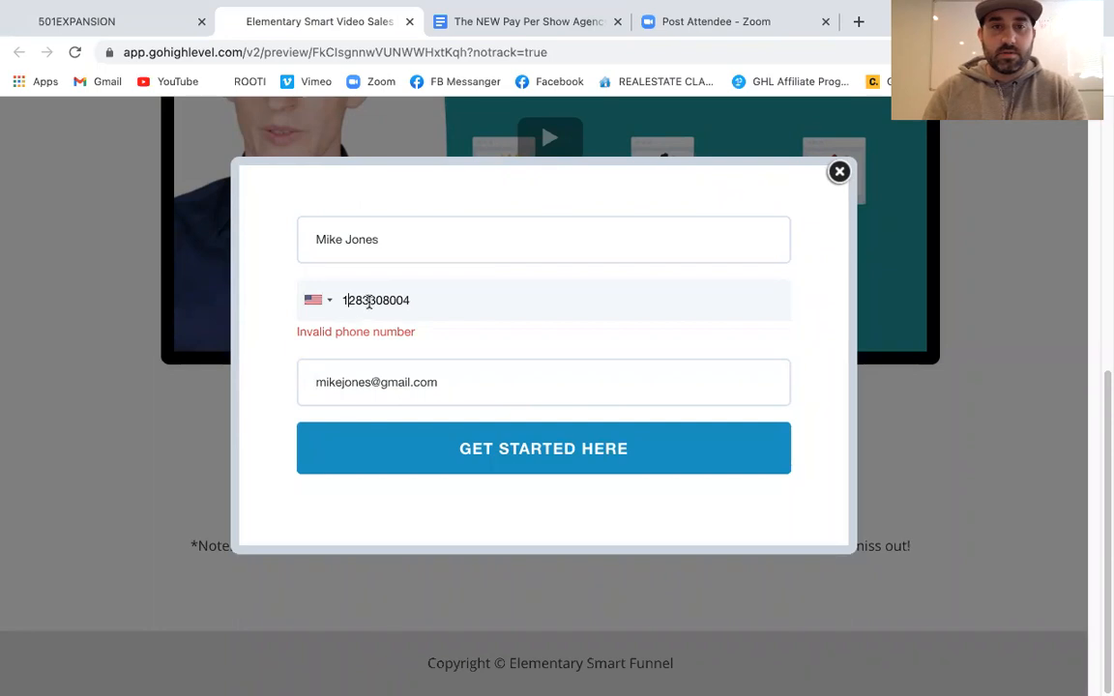
left_click(362, 300)
type("q")
key("BackSpace")
type("1")
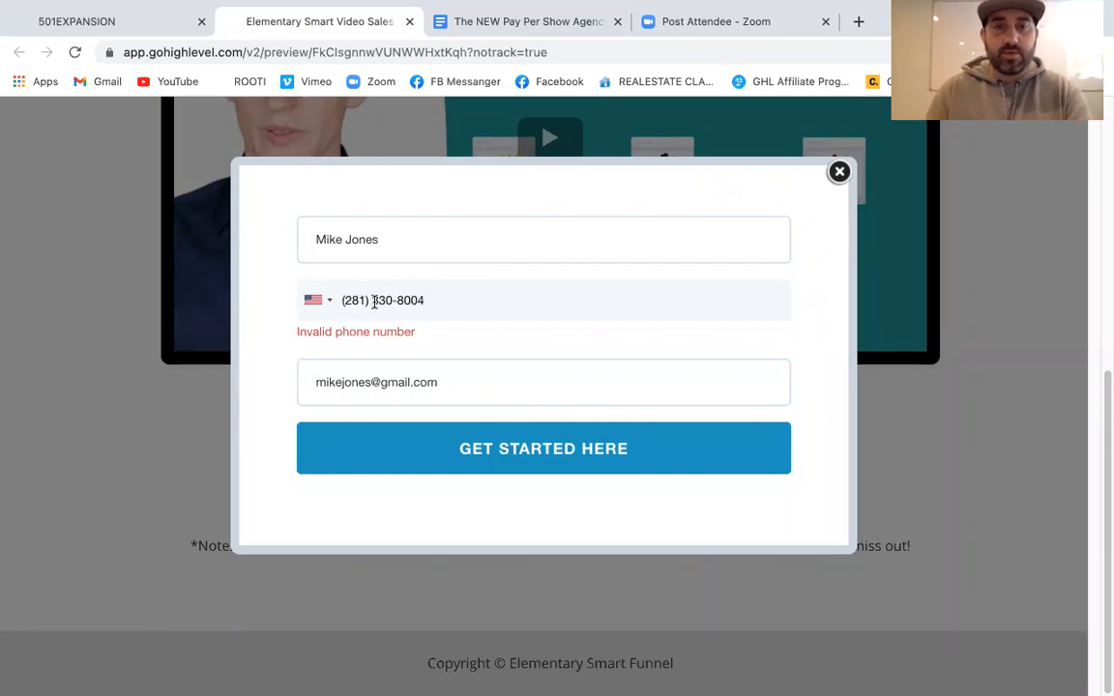
Submit the opt-in form and return to the ZOOM TEST FORM builder
left_click(462, 448)
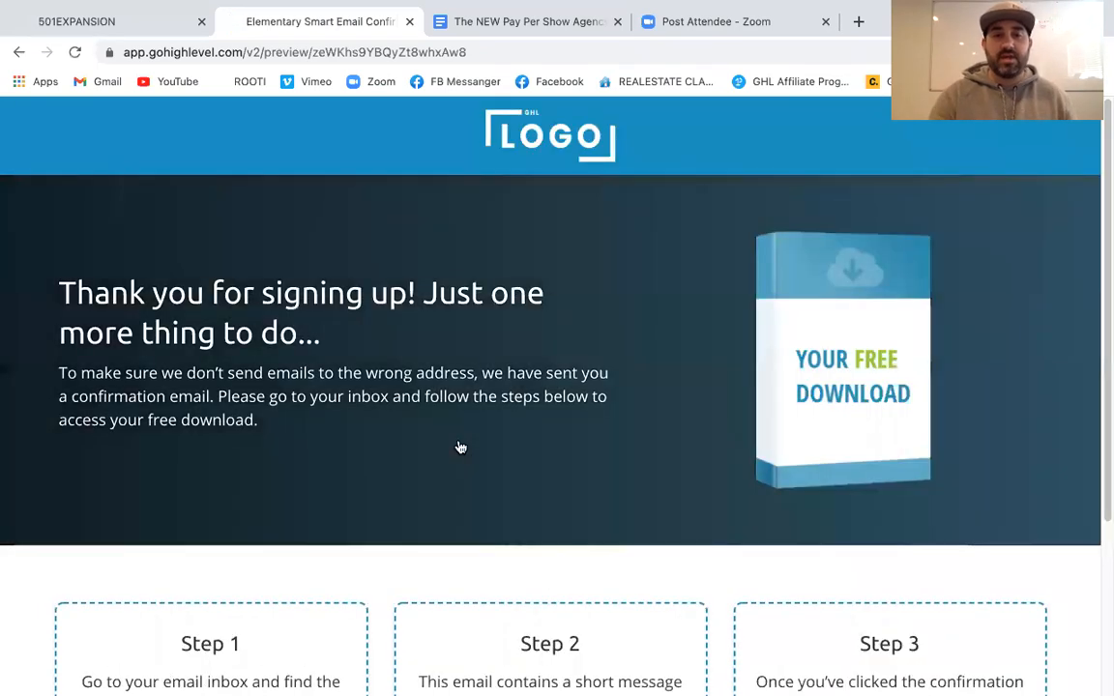
scroll(460, 447, "down", 5)
scroll(460, 447, "up", 5)
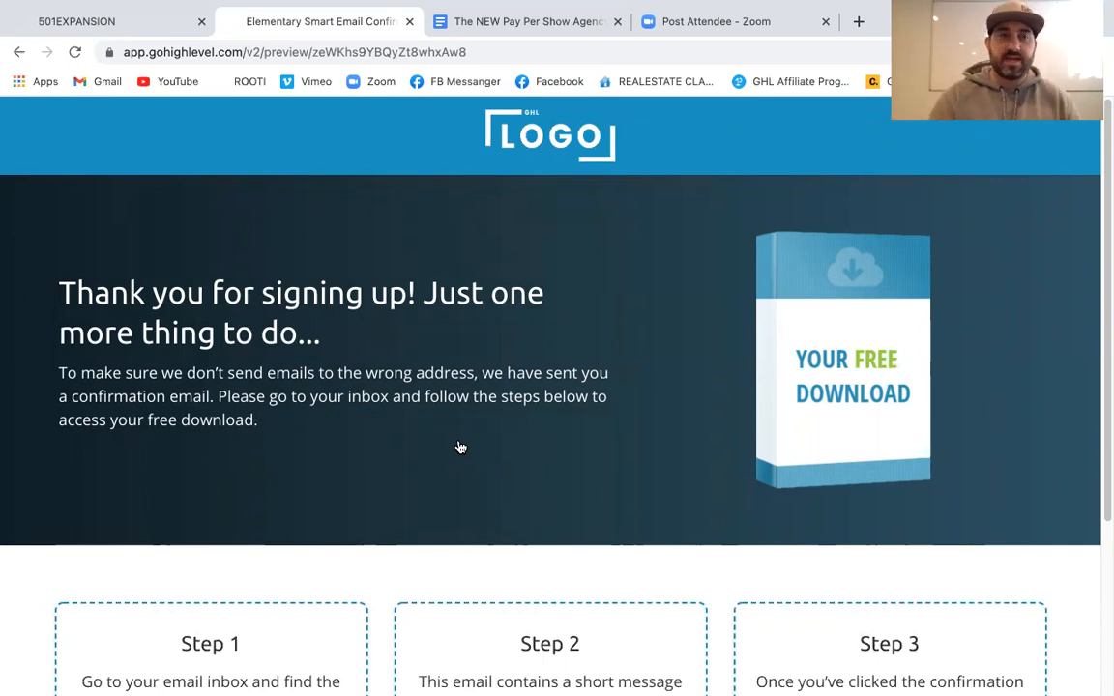
left_click(112, 26)
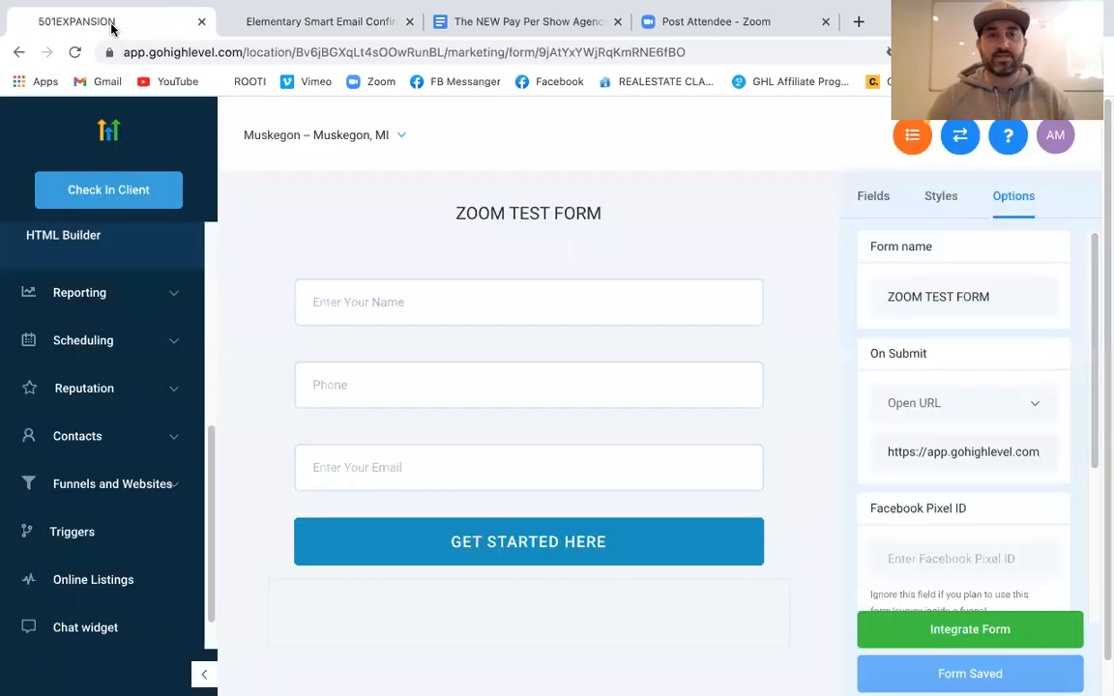
Open the Opportunities board and the new test lead's card under Opted In
scroll(165, 497, "up", 5)
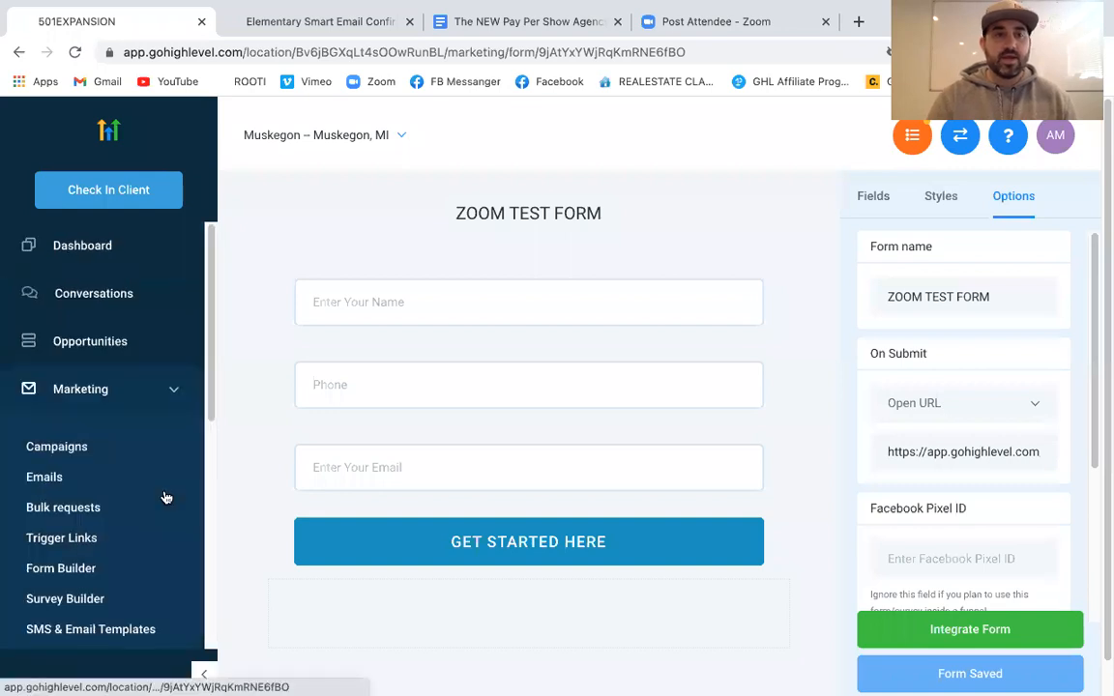
left_click(92, 342)
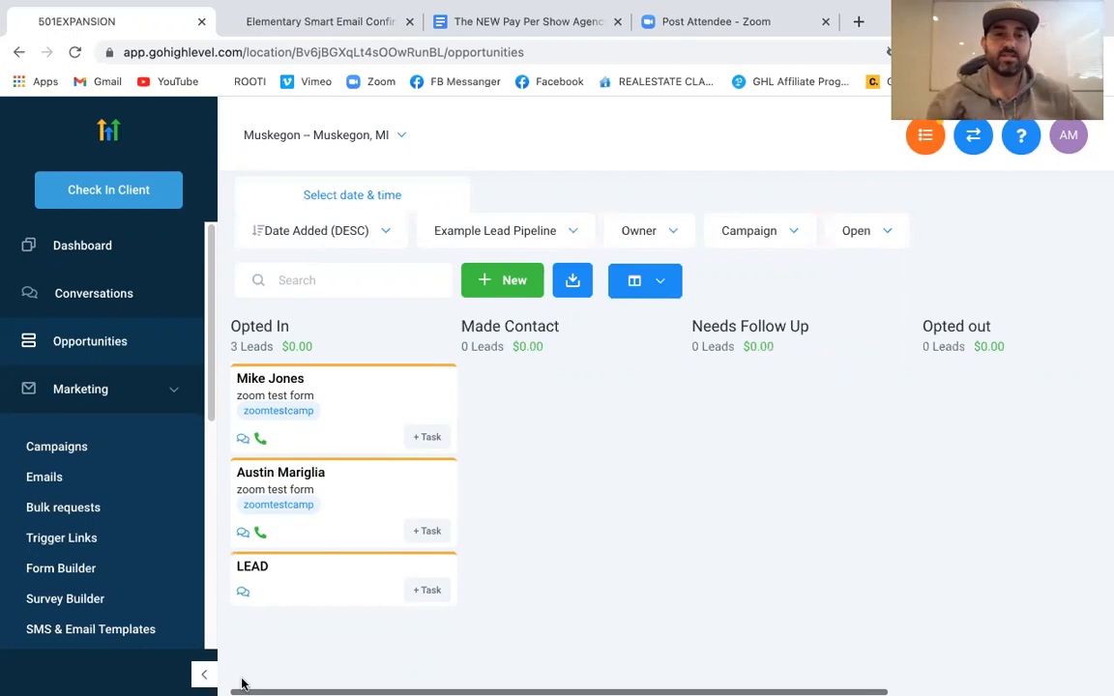
left_click(361, 402)
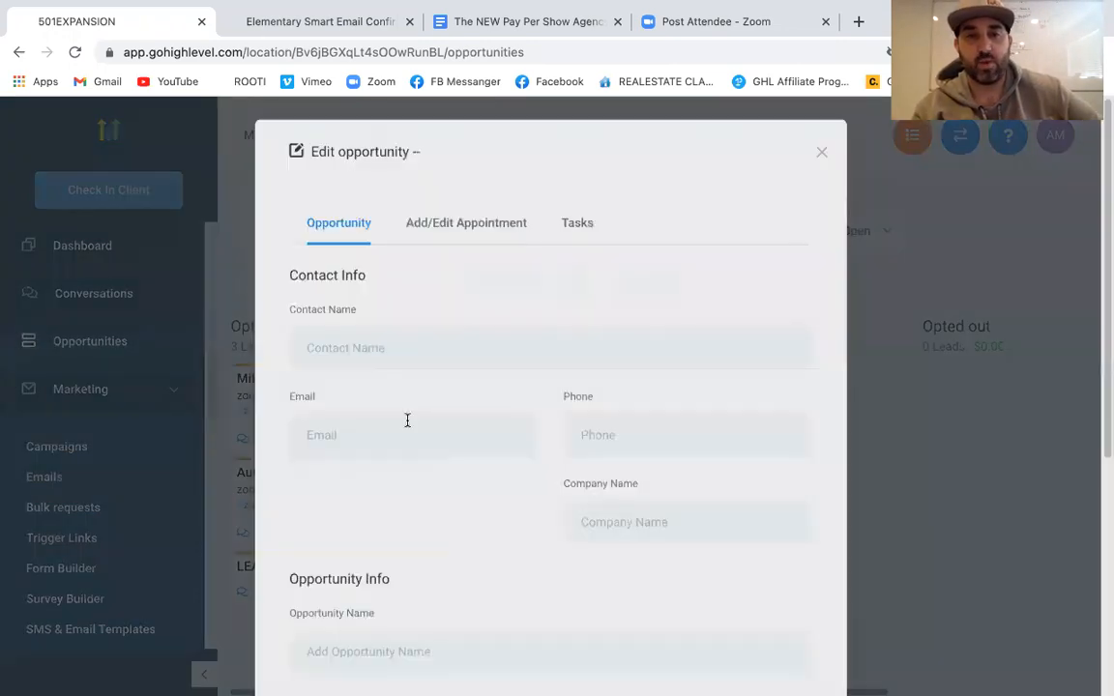
scroll(532, 377, "down", 2)
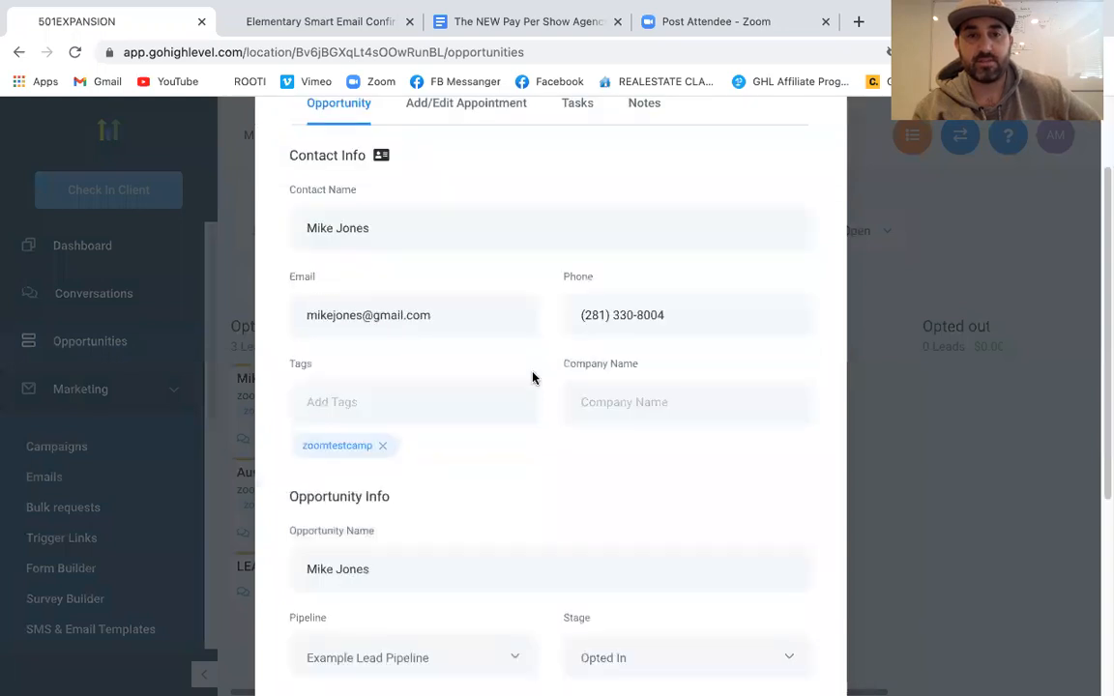
scroll(532, 375, "down", 4)
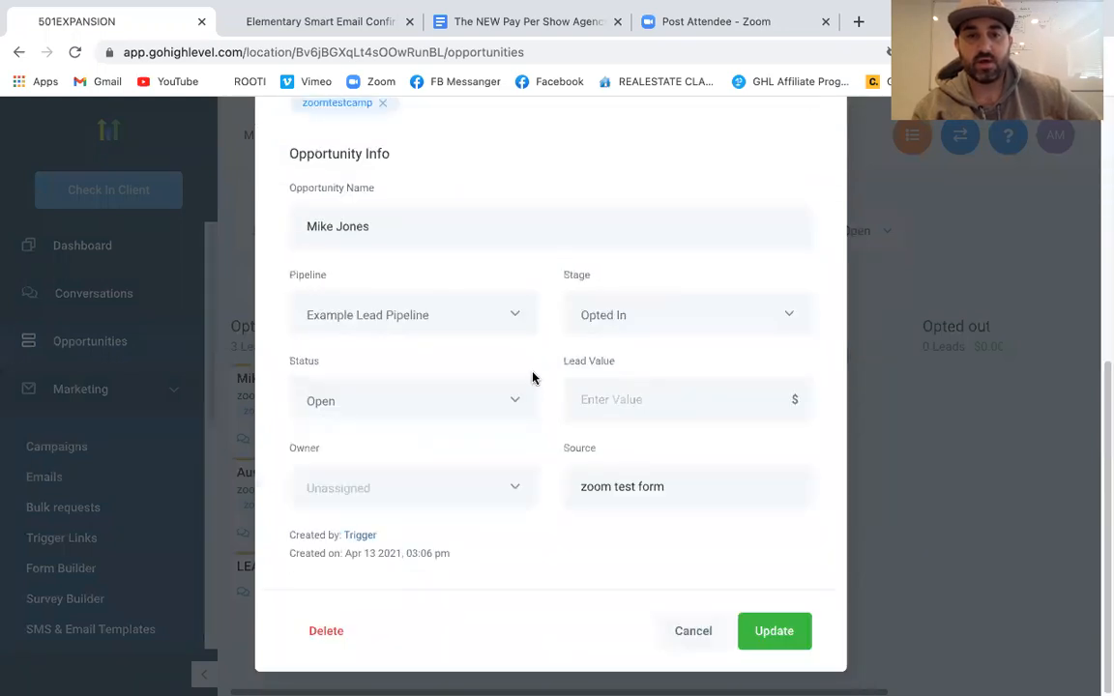
scroll(532, 377, "up", 5)
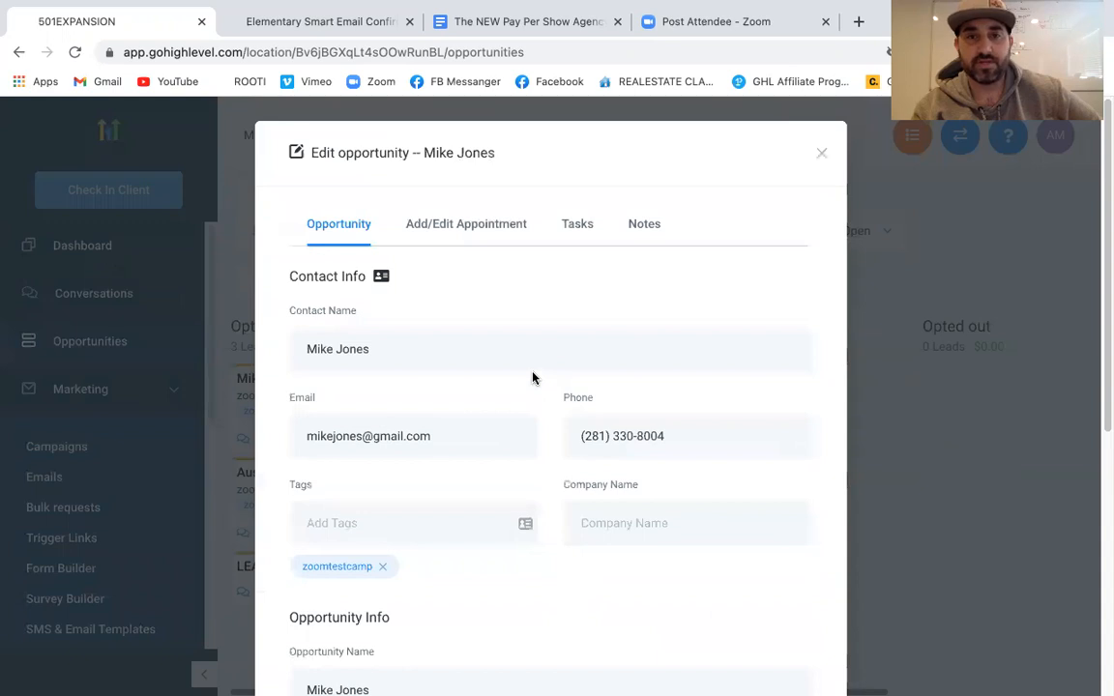
scroll(531, 377, "down", 1)
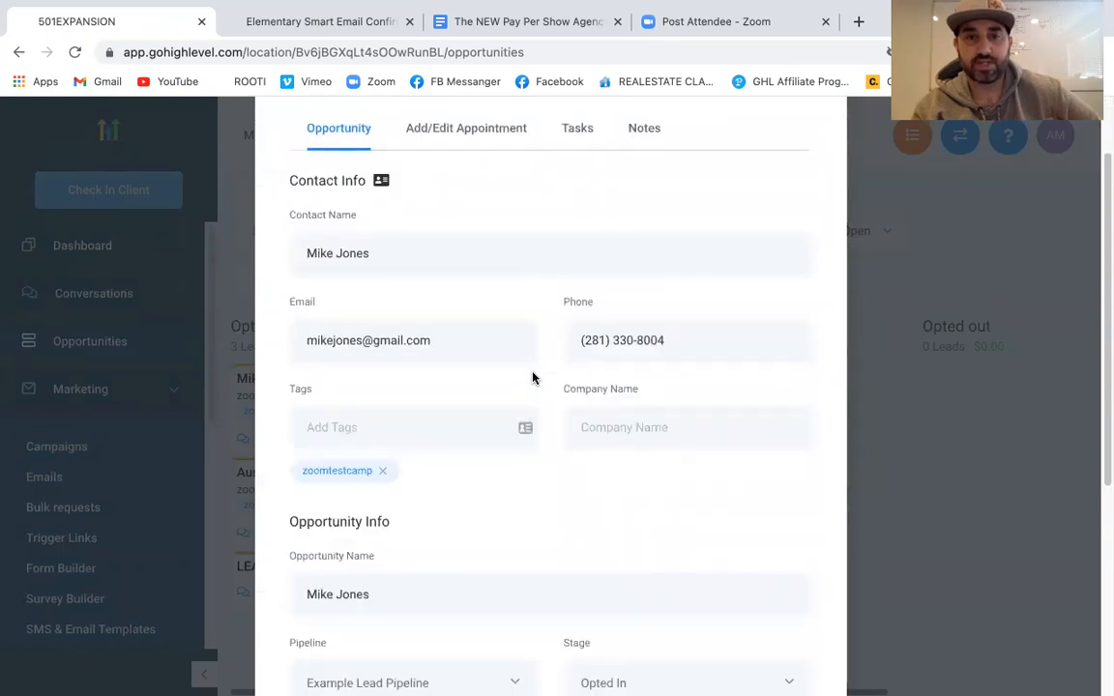
scroll(532, 377, "down", 4)
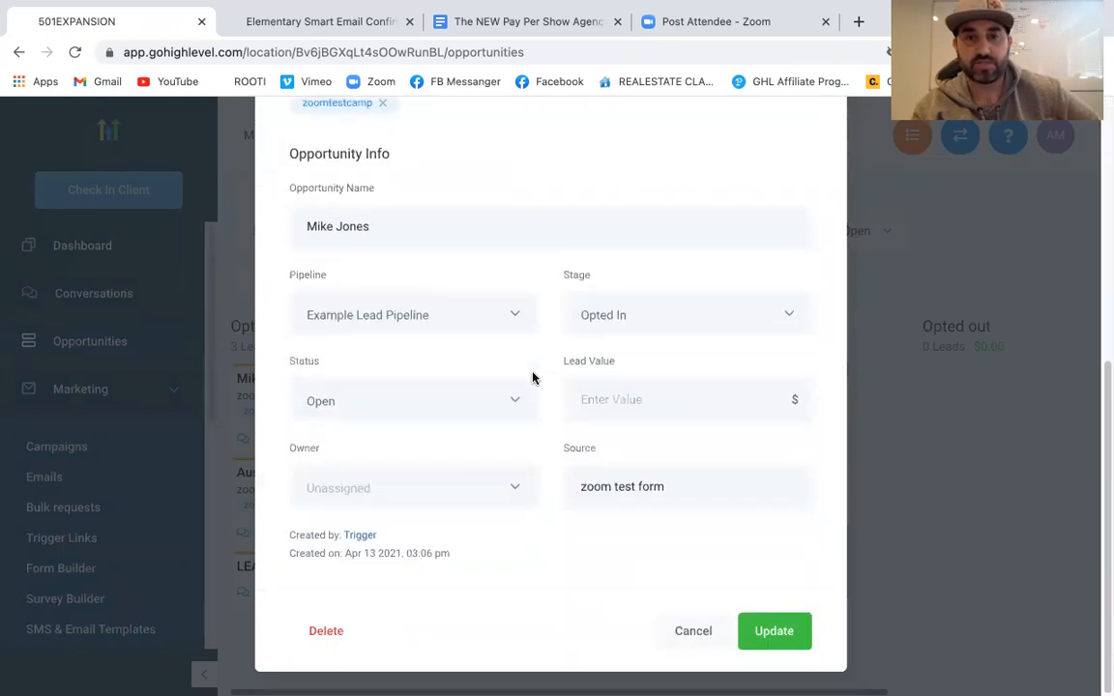
scroll(532, 379, "up", 5)
scroll(532, 380, "down", 5)
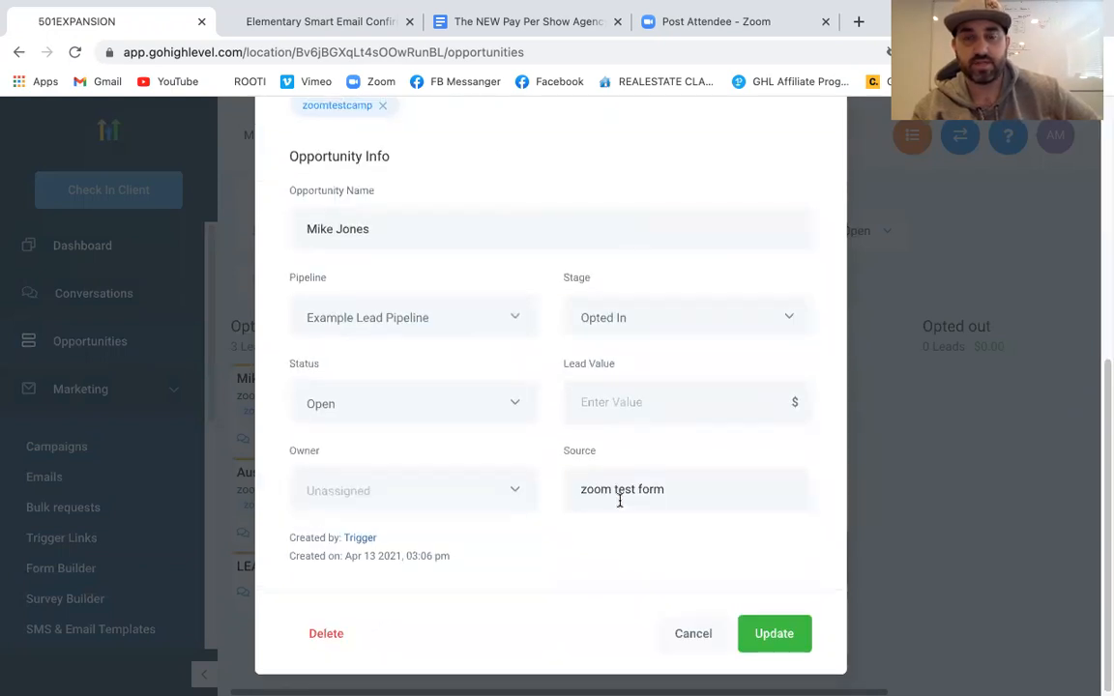
scroll(620, 501, "up", 5)
scroll(620, 501, "down", 5)
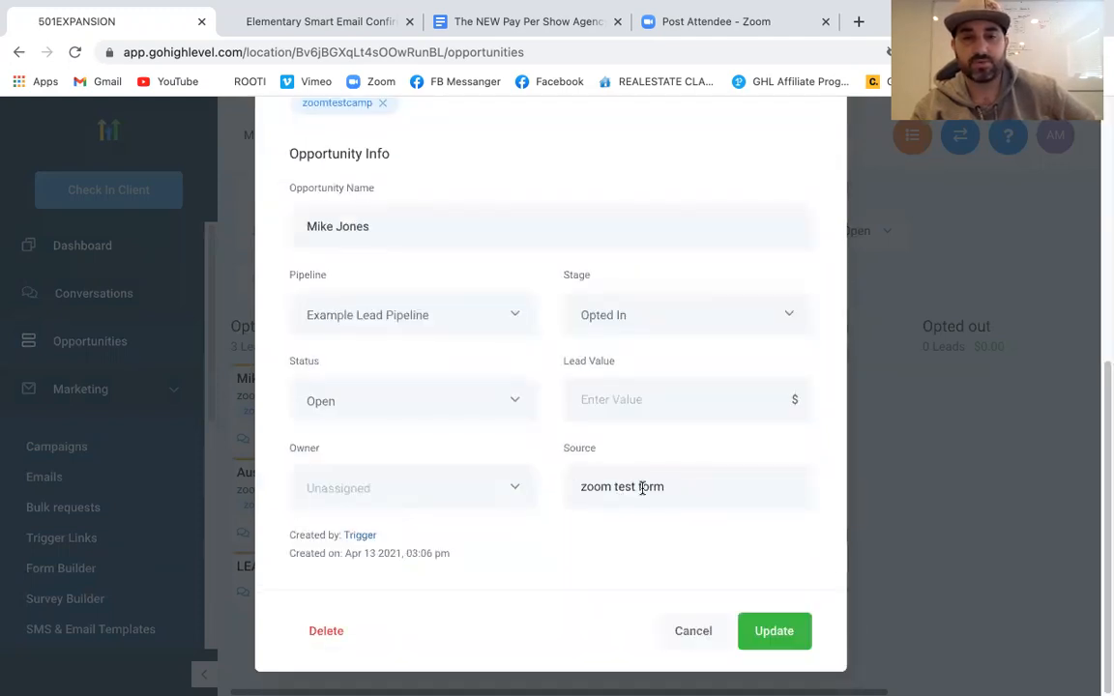
scroll(587, 497, "up", 5)
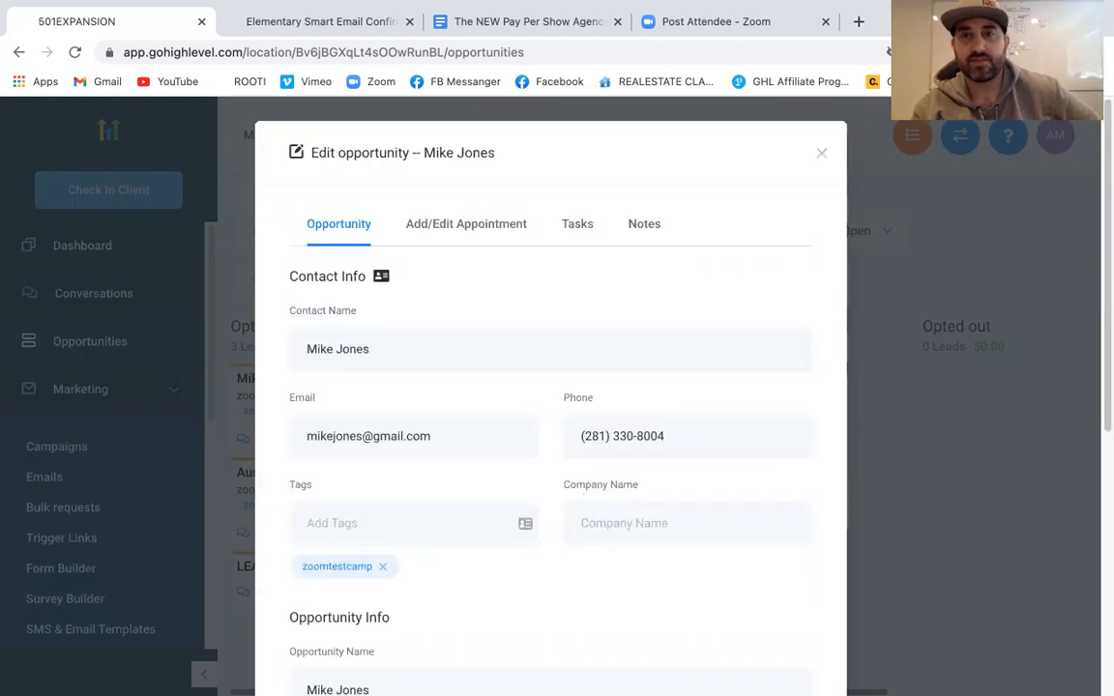
left_click(820, 155)
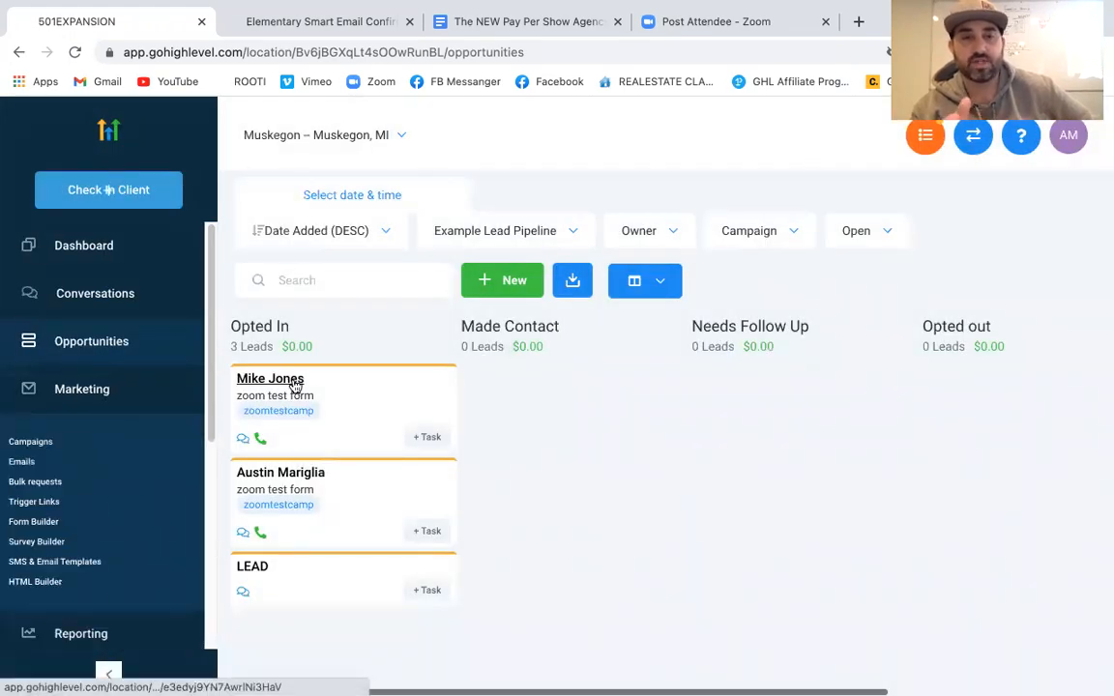
Open the test lead's contact record and toggle DND on, then back off
left_click(294, 384)
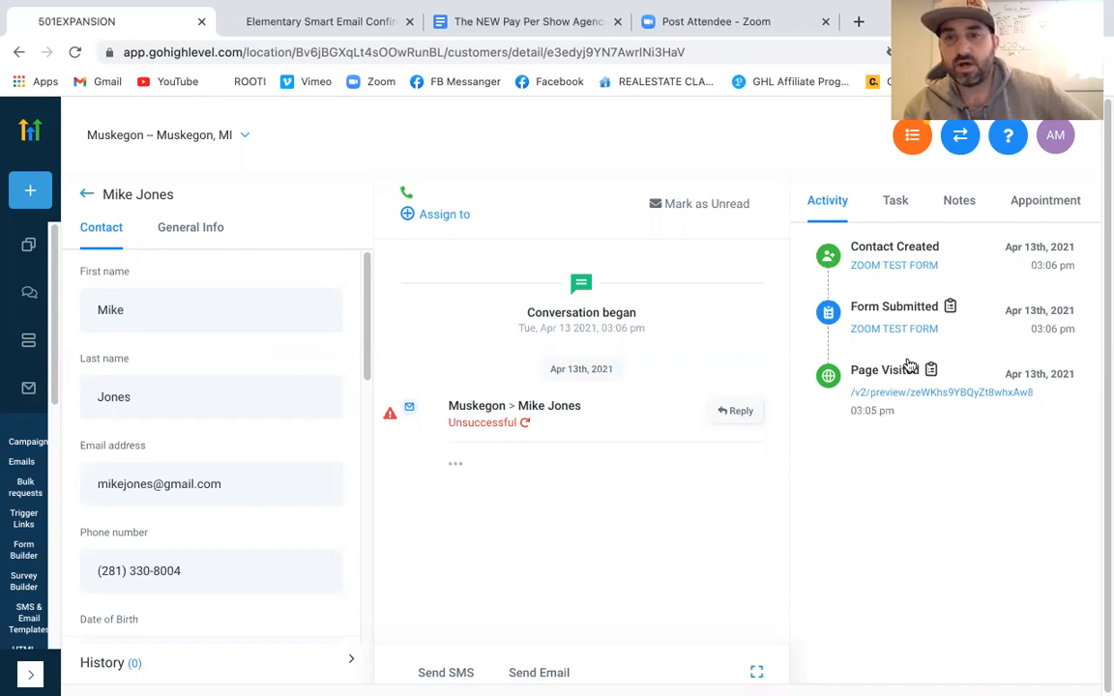
scroll(226, 432, "down", 10)
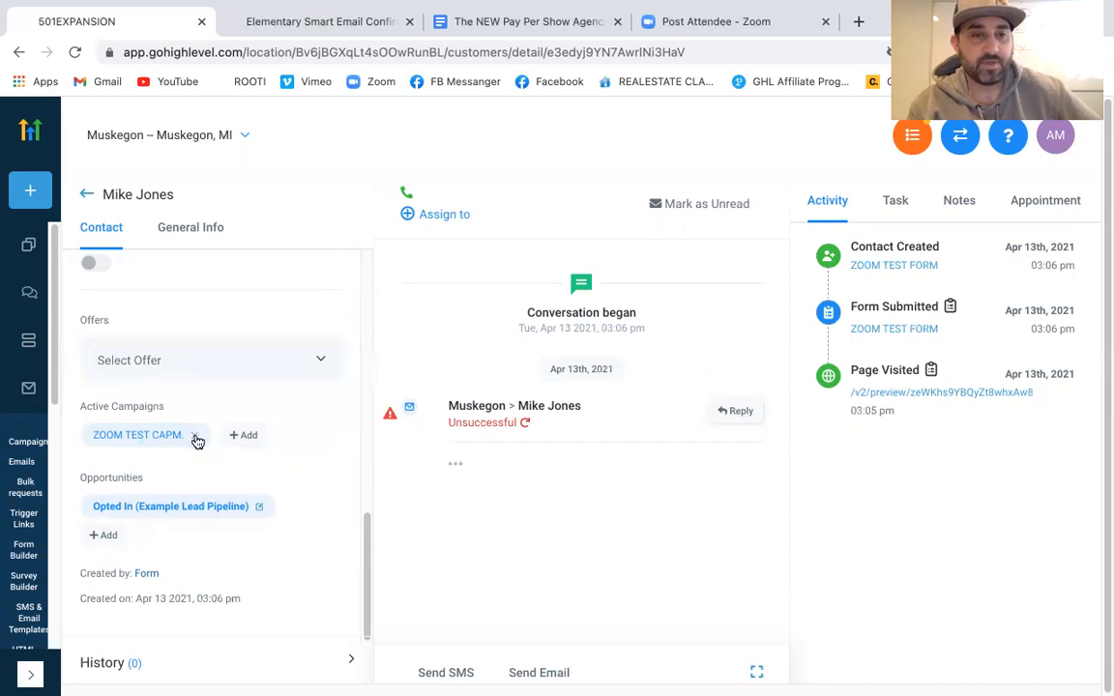
scroll(277, 448, "up", 5)
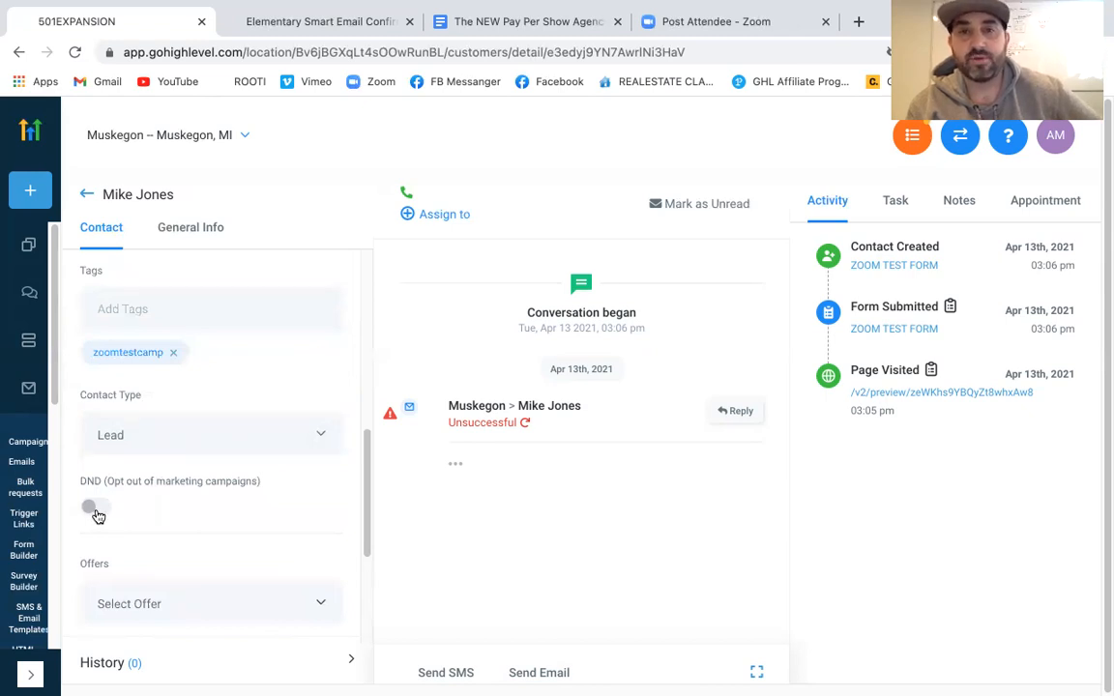
left_click(96, 509)
scroll(97, 515, "down", 3)
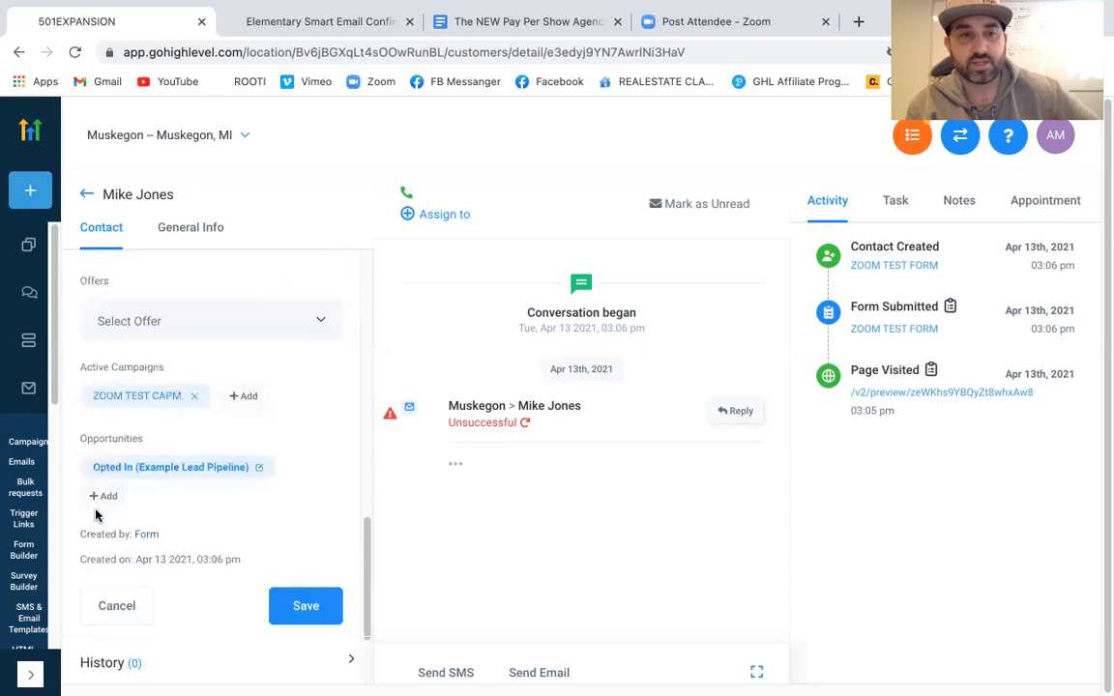
scroll(96, 518, "up", 5)
scroll(101, 542, "down", 2)
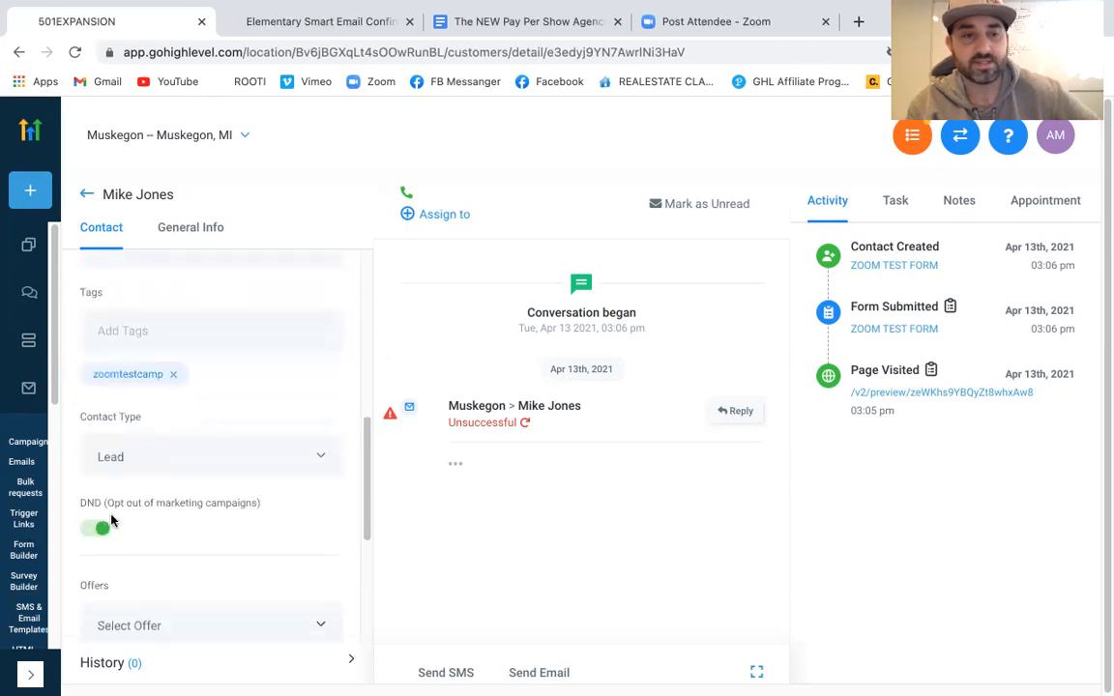
left_click(98, 533)
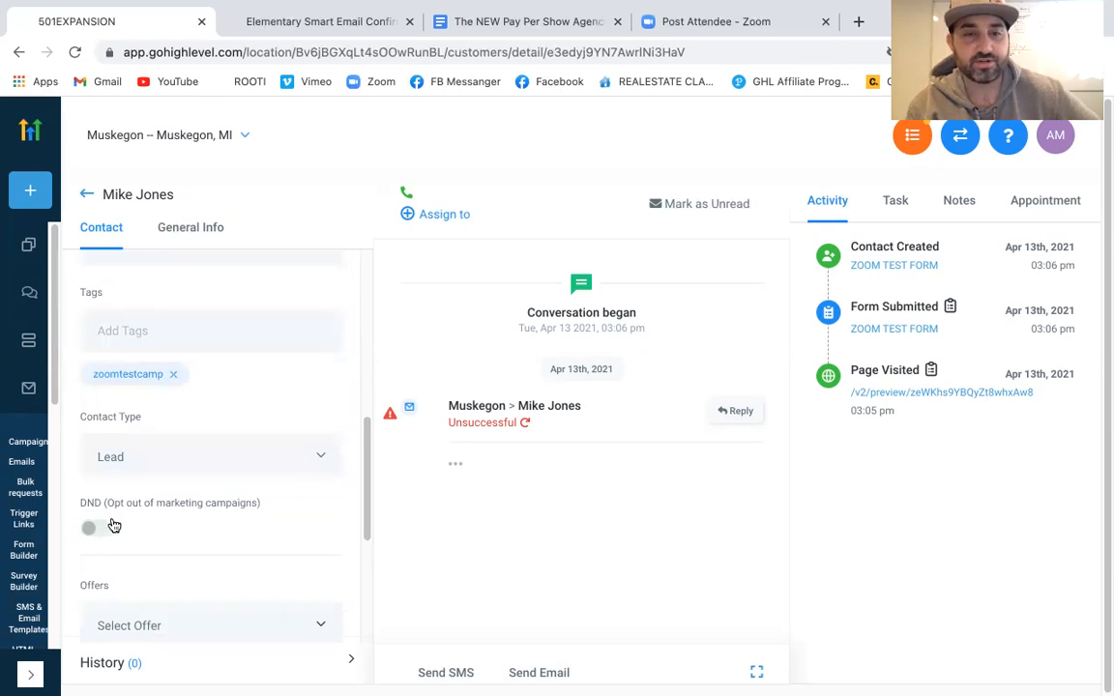
scroll(196, 555, "down", 3)
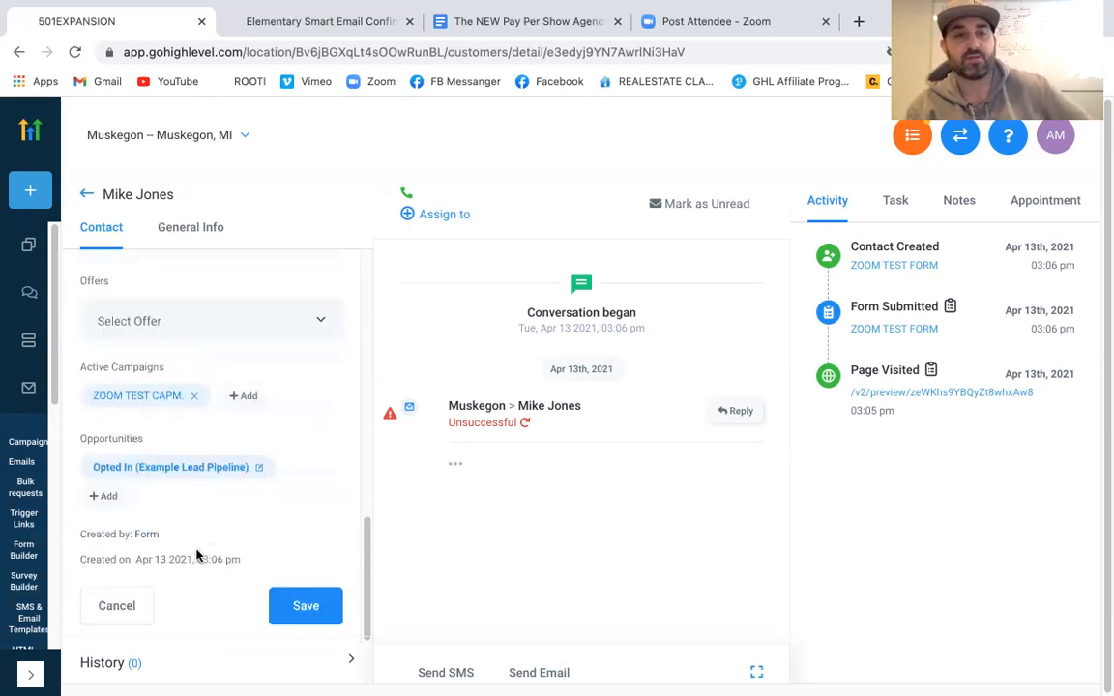
scroll(196, 555, "up", 8)
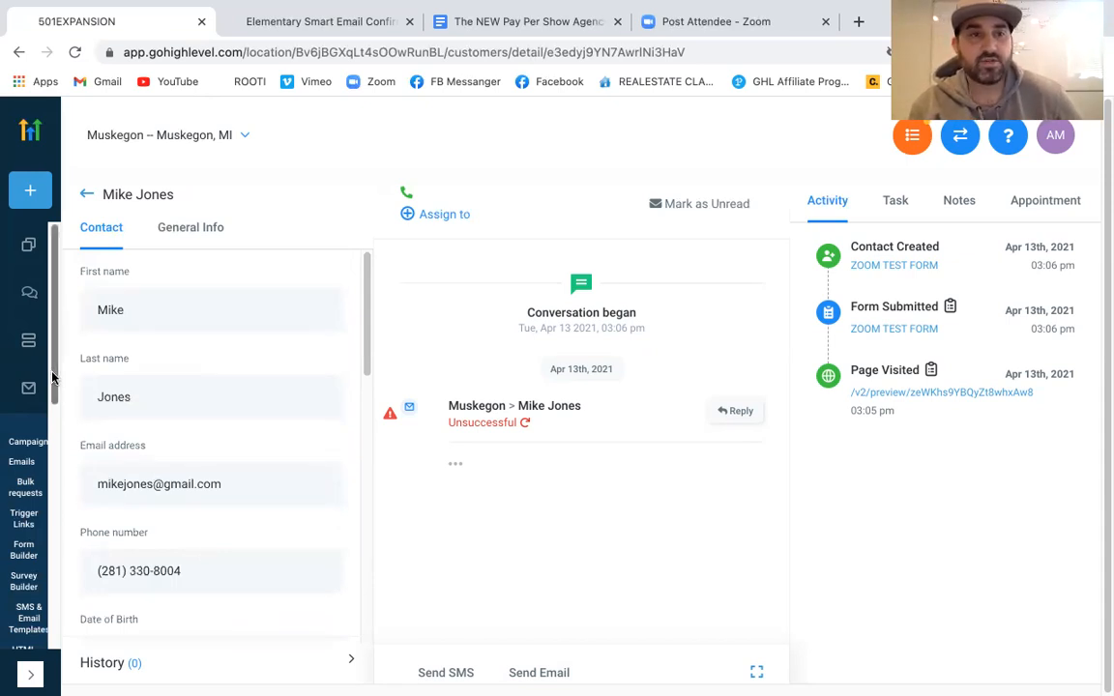
On the opportunities board, move a test lead to Opted out and the LEAD card to Needs Follow Up
left_click(29, 250)
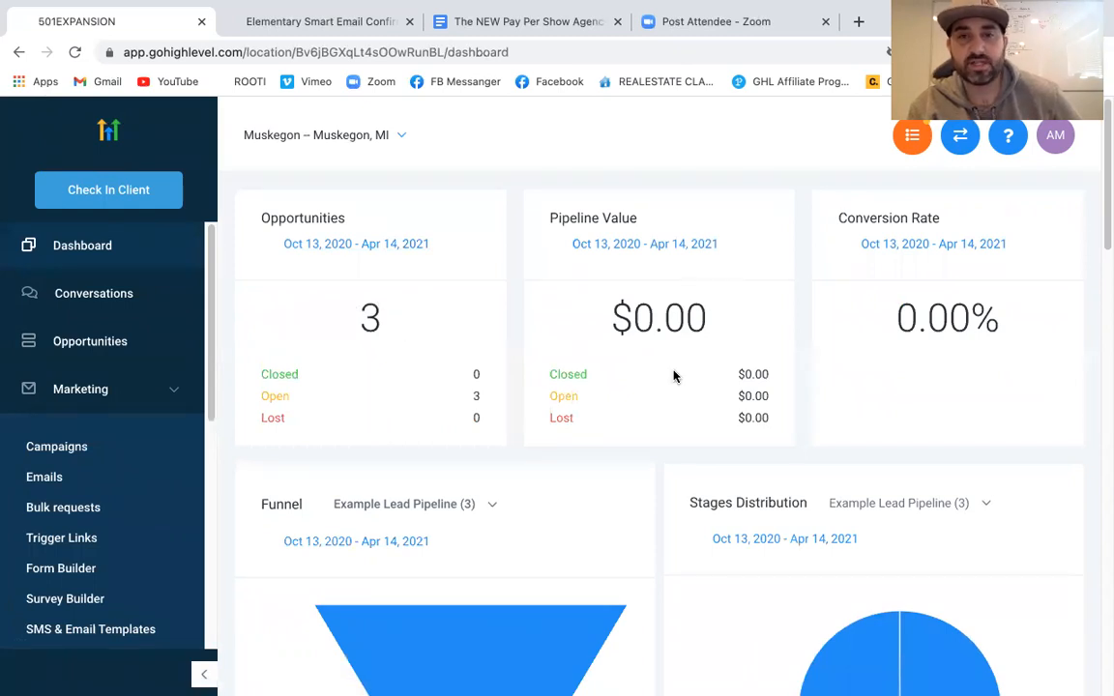
scroll(632, 365, "down", 3)
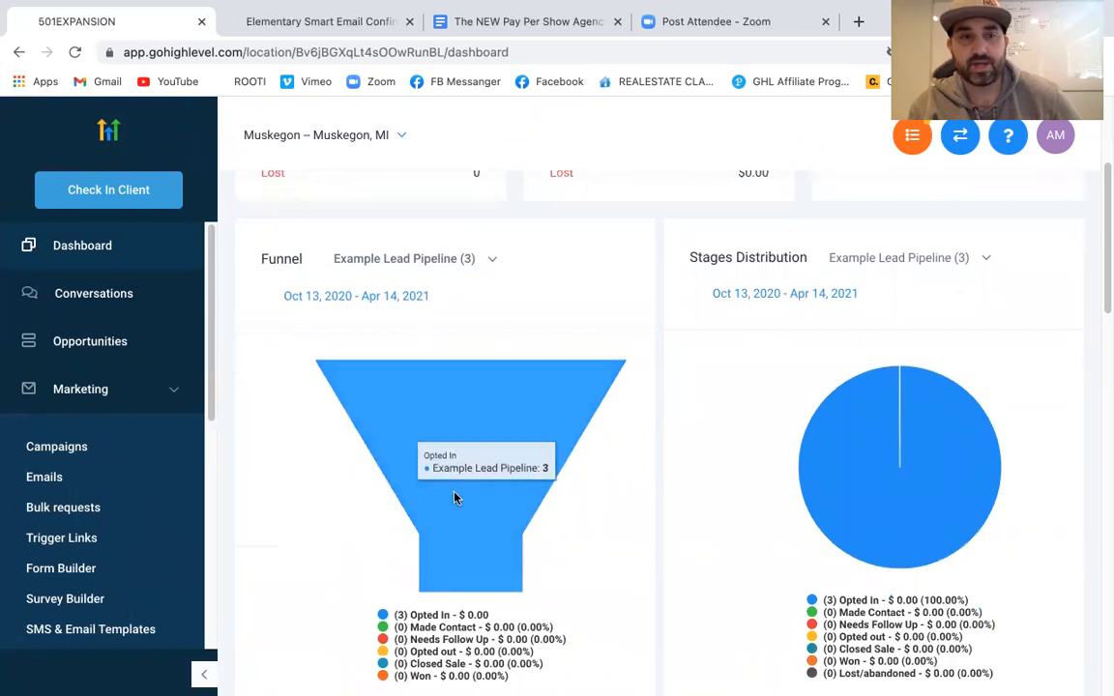
scroll(140, 507, "down", 4)
scroll(140, 507, "up", 4)
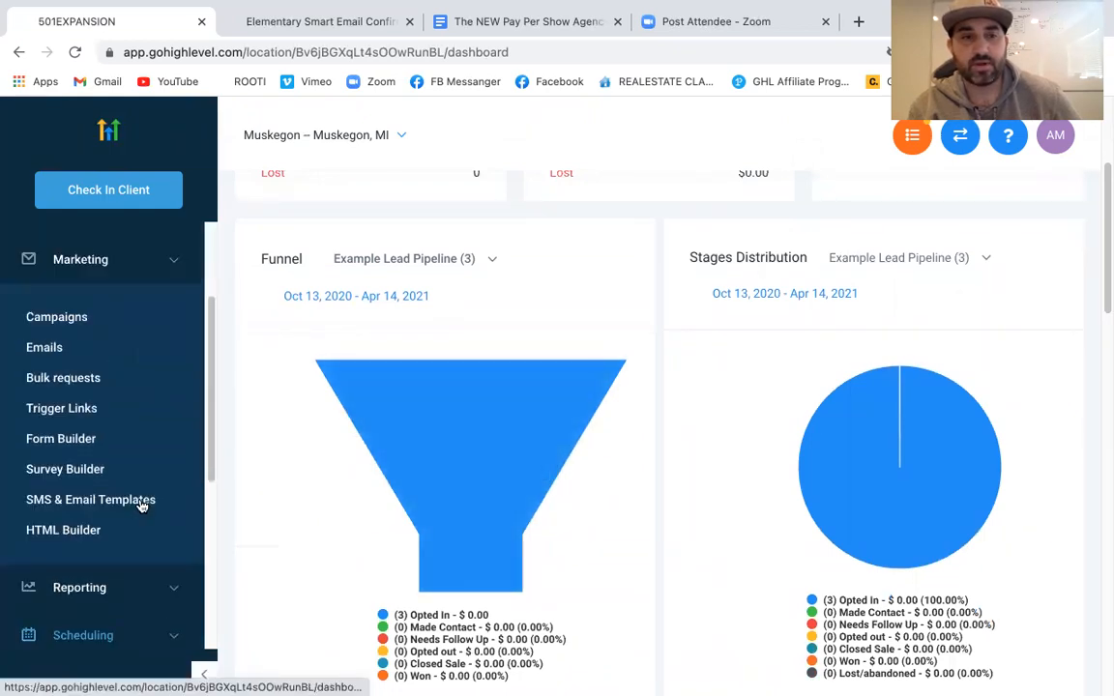
left_click(93, 354)
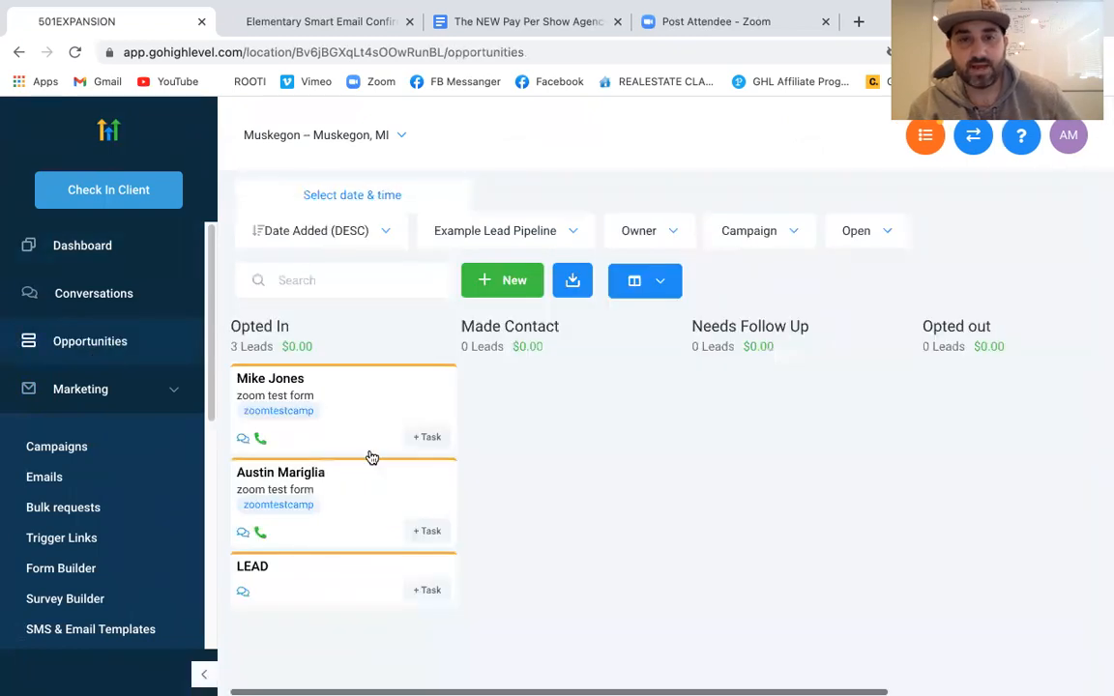
left_click_drag(761, 477, 951, 386)
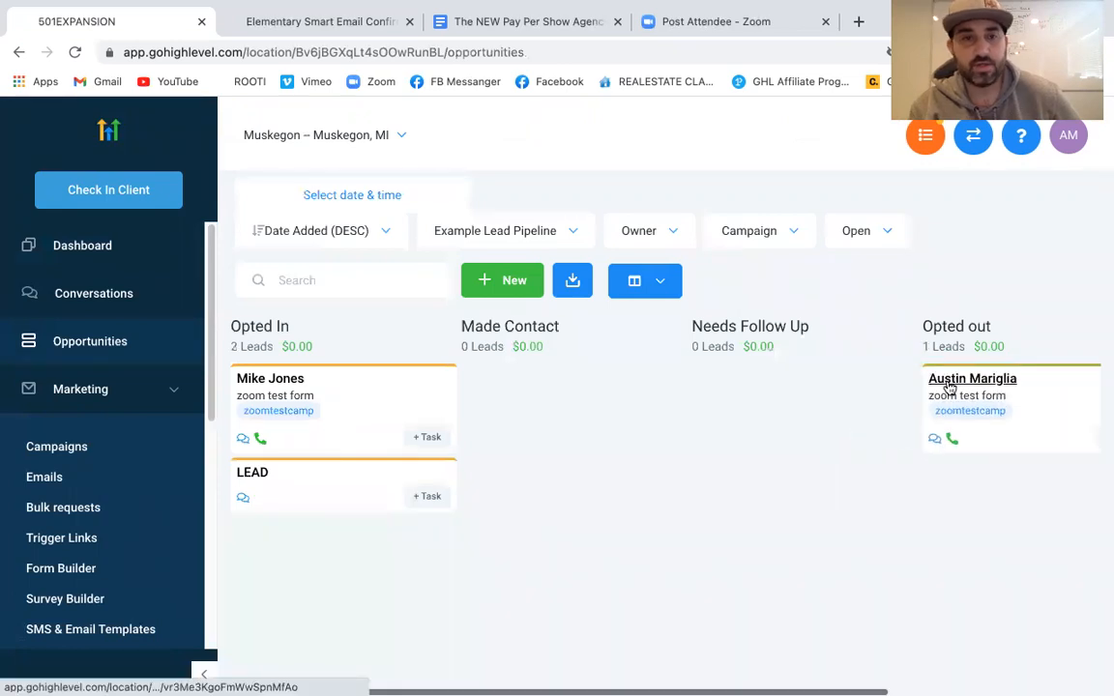
left_click_drag(453, 500, 766, 413)
Return to the dashboard and review its 3 opportunities in the funnel and stage charts
left_click(84, 248)
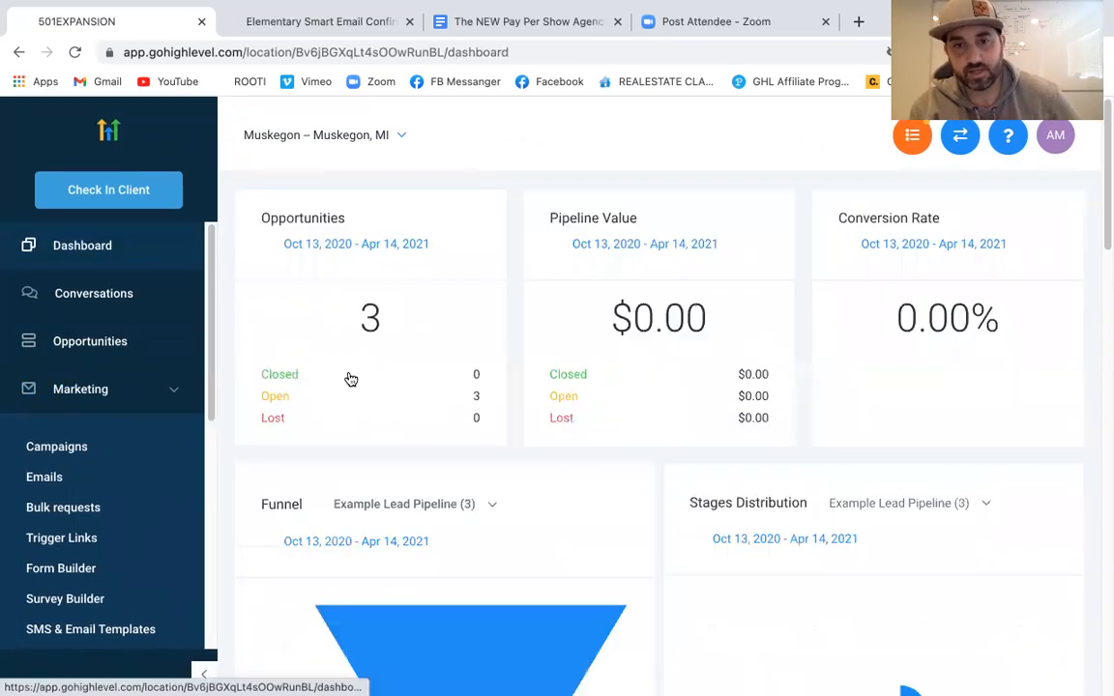
scroll(350, 378, "down", 3)
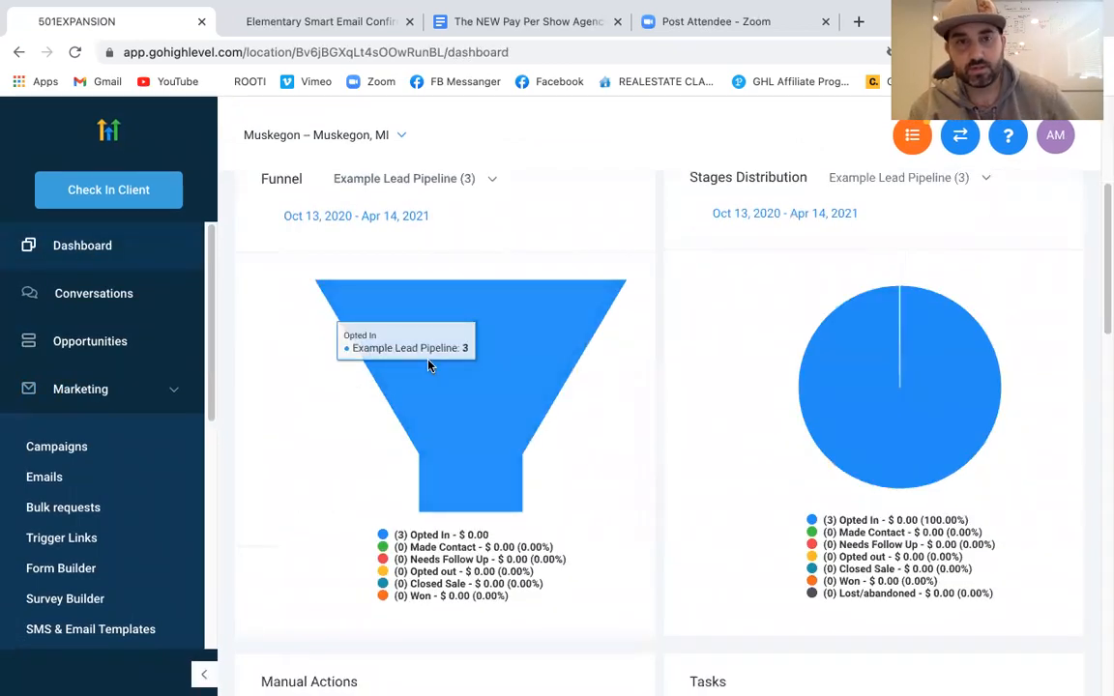
scroll(429, 365, "up", 1)
scroll(428, 365, "up", 2)
scroll(429, 365, "up", 1)
scroll(429, 366, "down", 1)
scroll(428, 365, "down", 3)
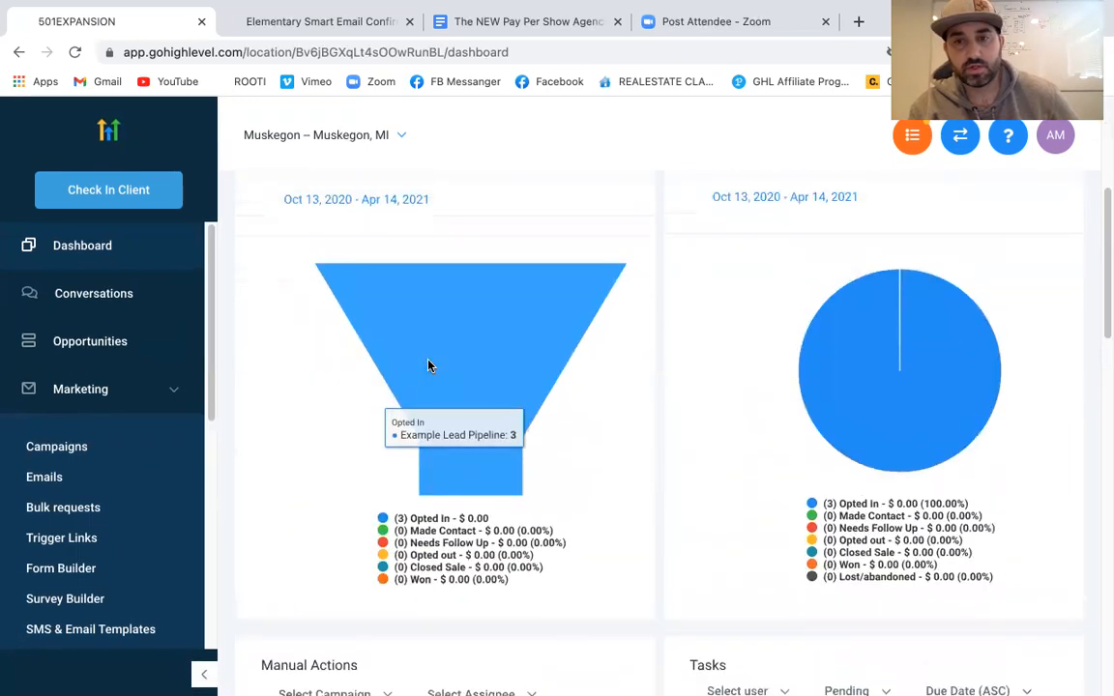
scroll(561, 348, "up", 4)
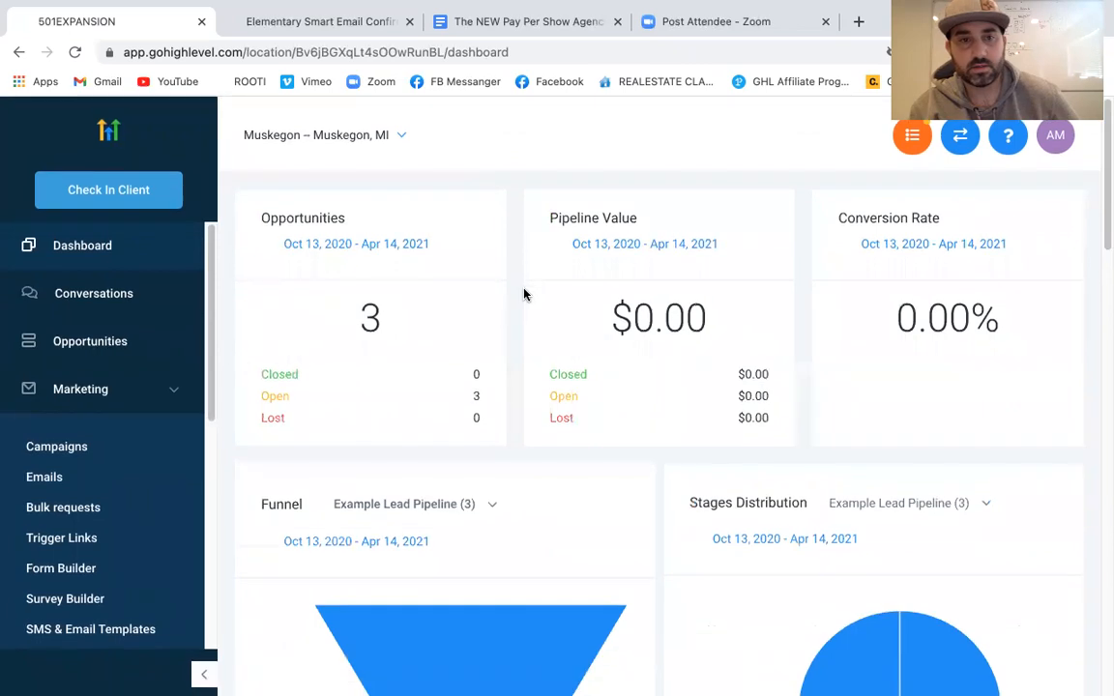
Keep Example Lead Pipeline selected for the funnel chart and review the charts again
left_click(490, 502)
left_click(419, 547)
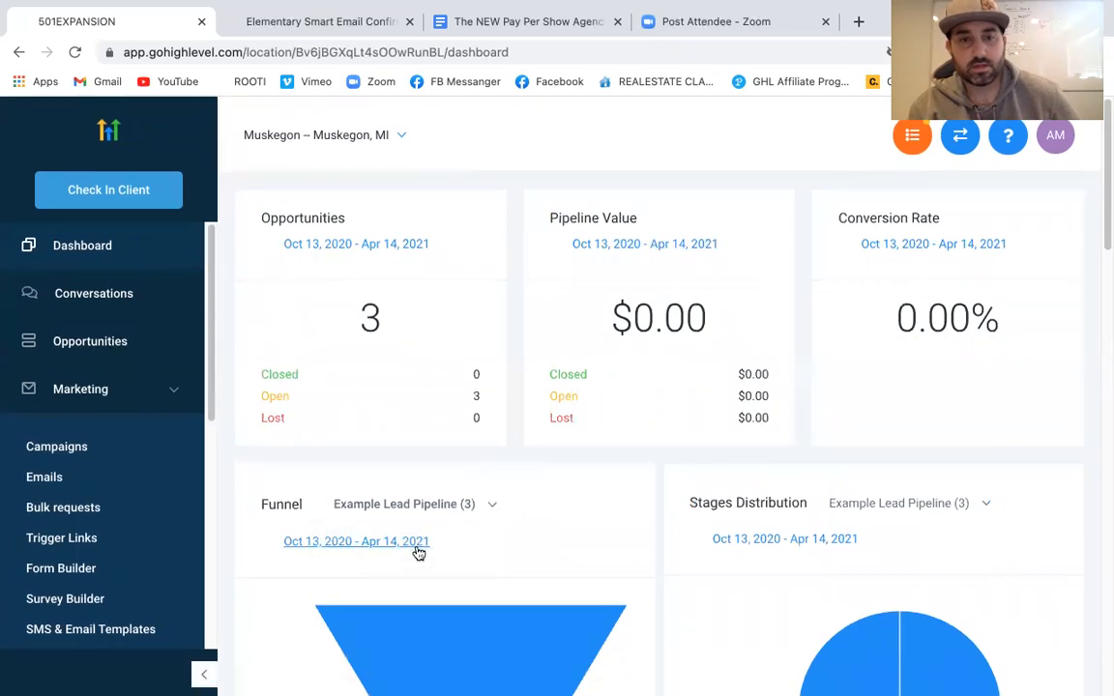
scroll(542, 539, "down", 3)
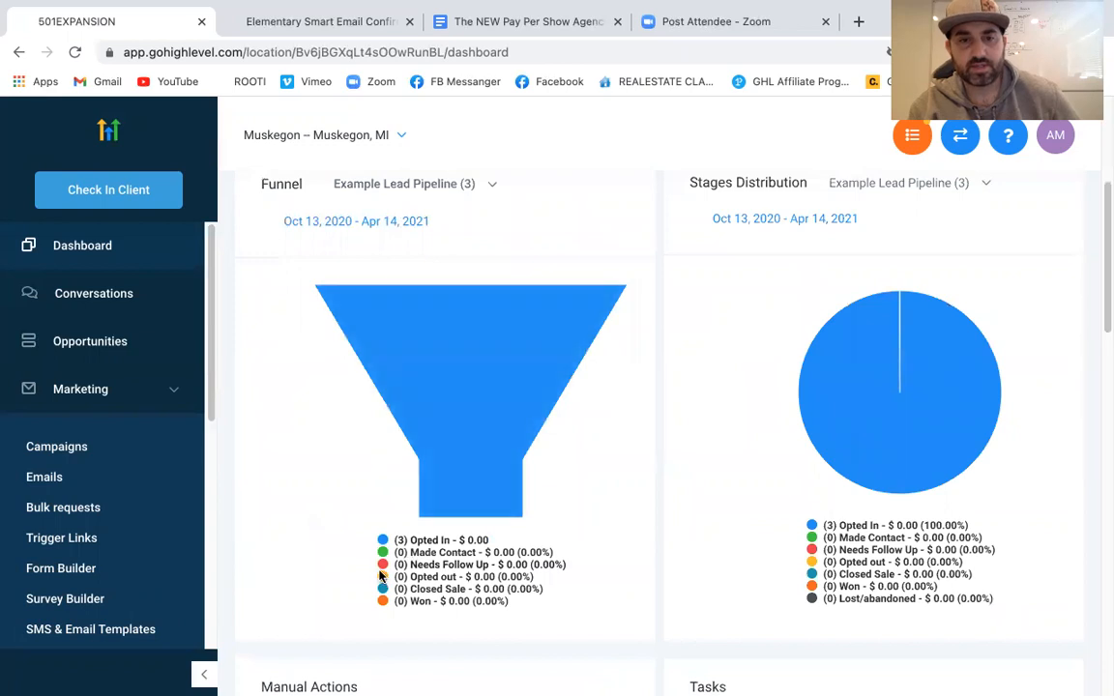
scroll(379, 576, "down", 2)
scroll(379, 577, "up", 4)
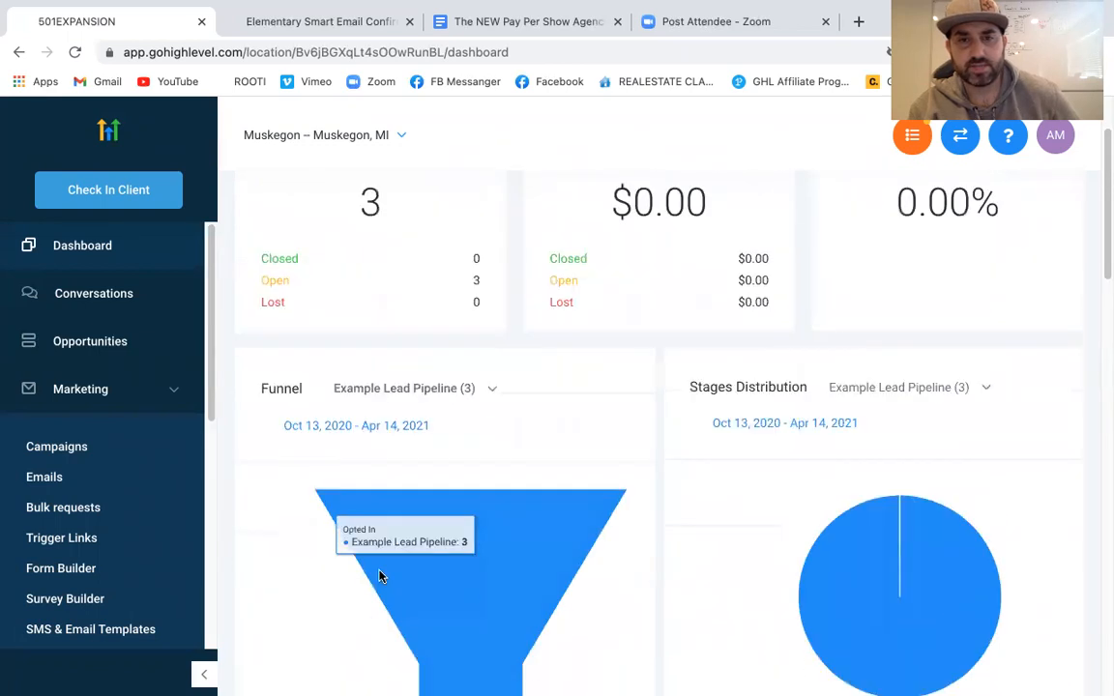
scroll(379, 576, "down", 2)
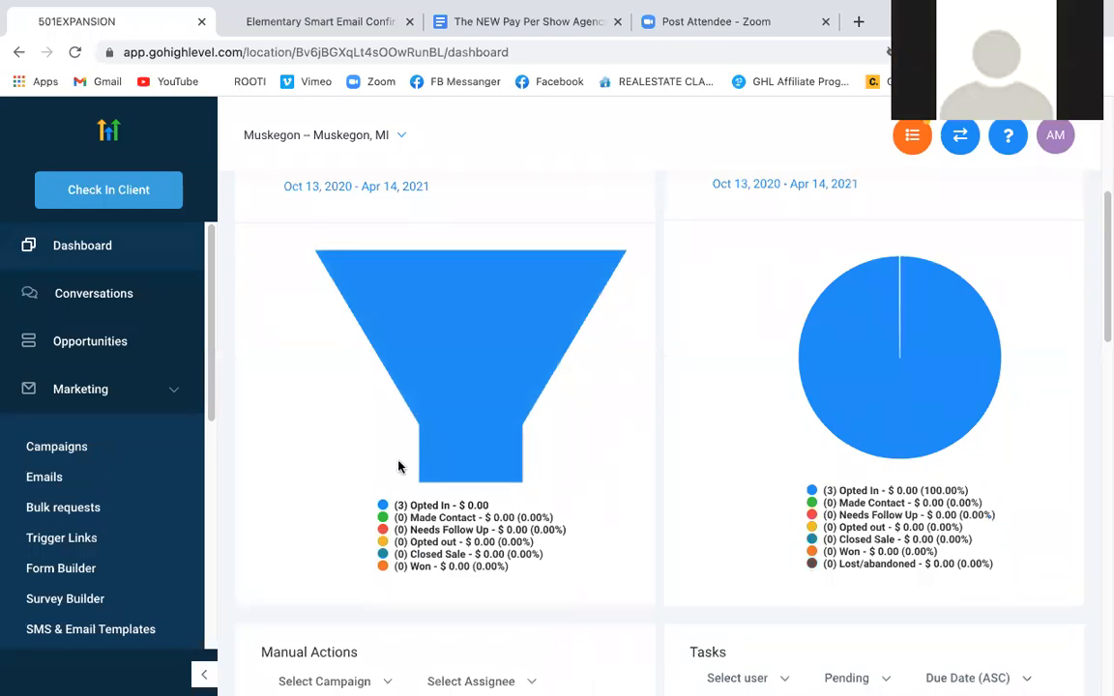
scroll(398, 467, "up", 3)
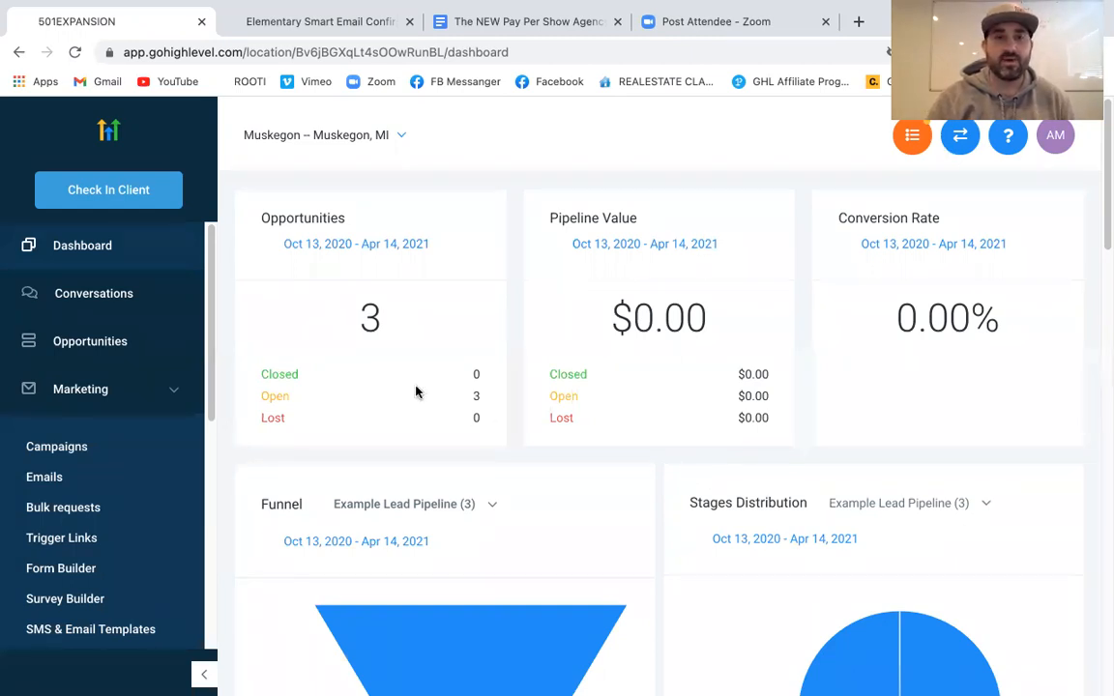
Go to the Triggers list and open the LEAD OPT IN trigger
scroll(134, 411, "down", 5)
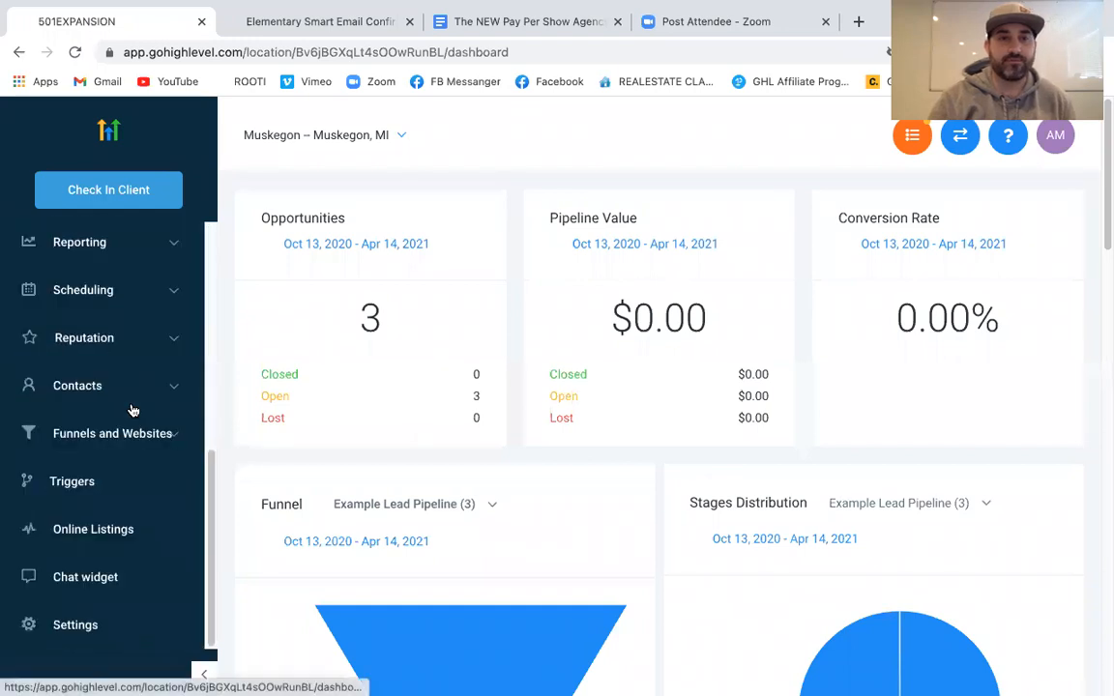
scroll(133, 411, "up", 5)
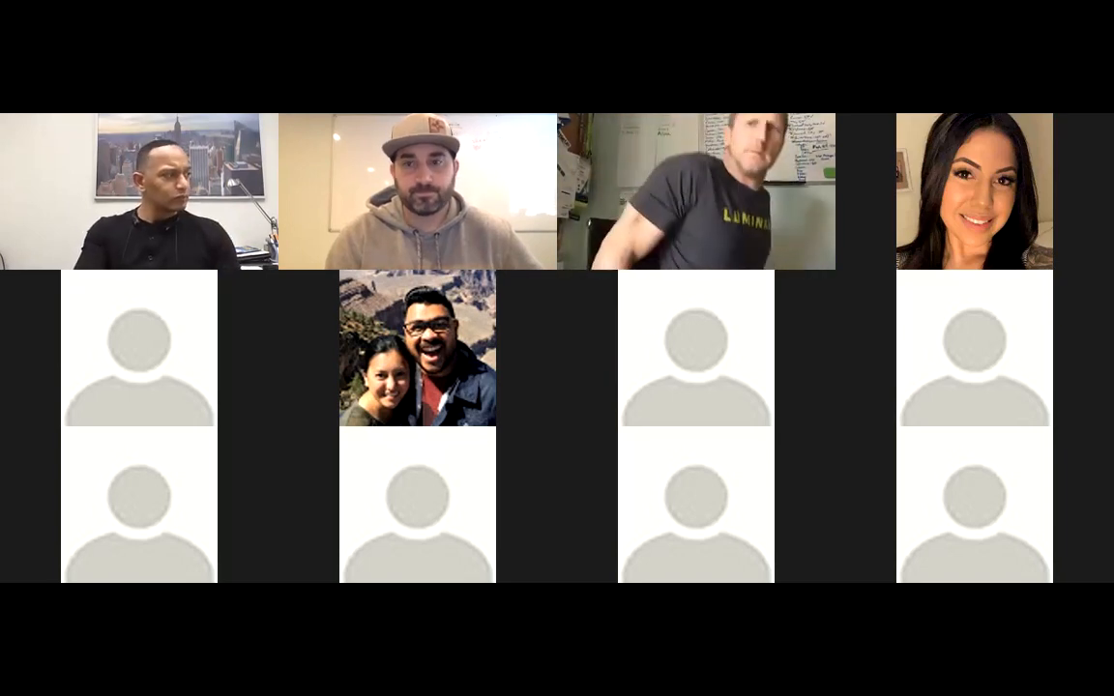
scroll(108, 390, "down", 5)
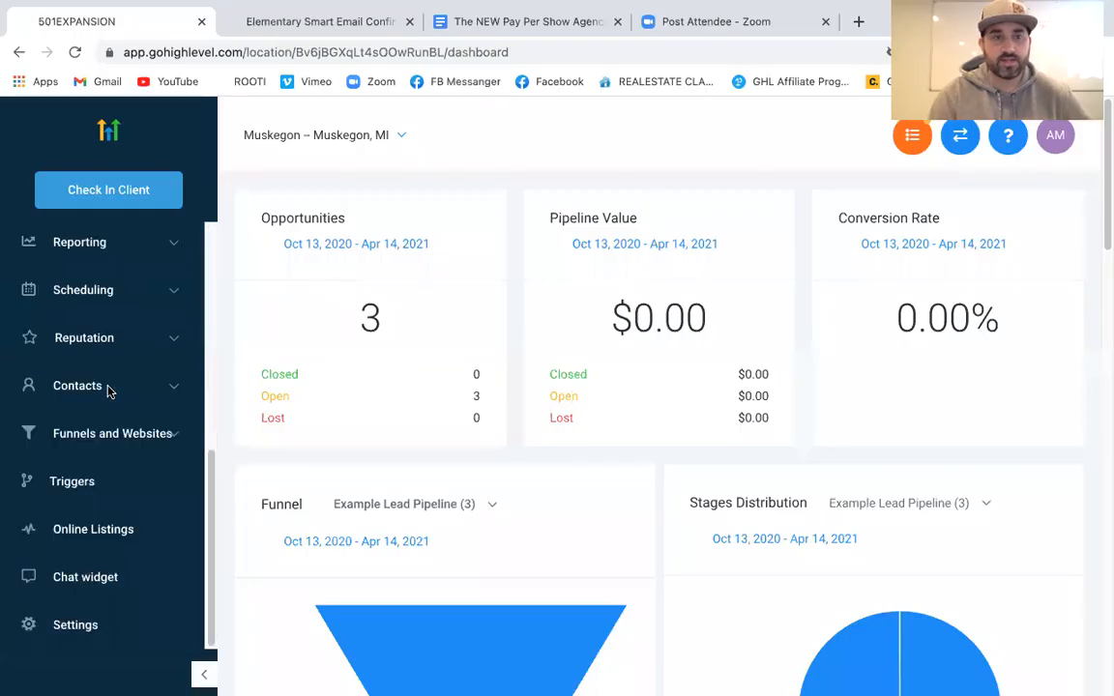
left_click(83, 489)
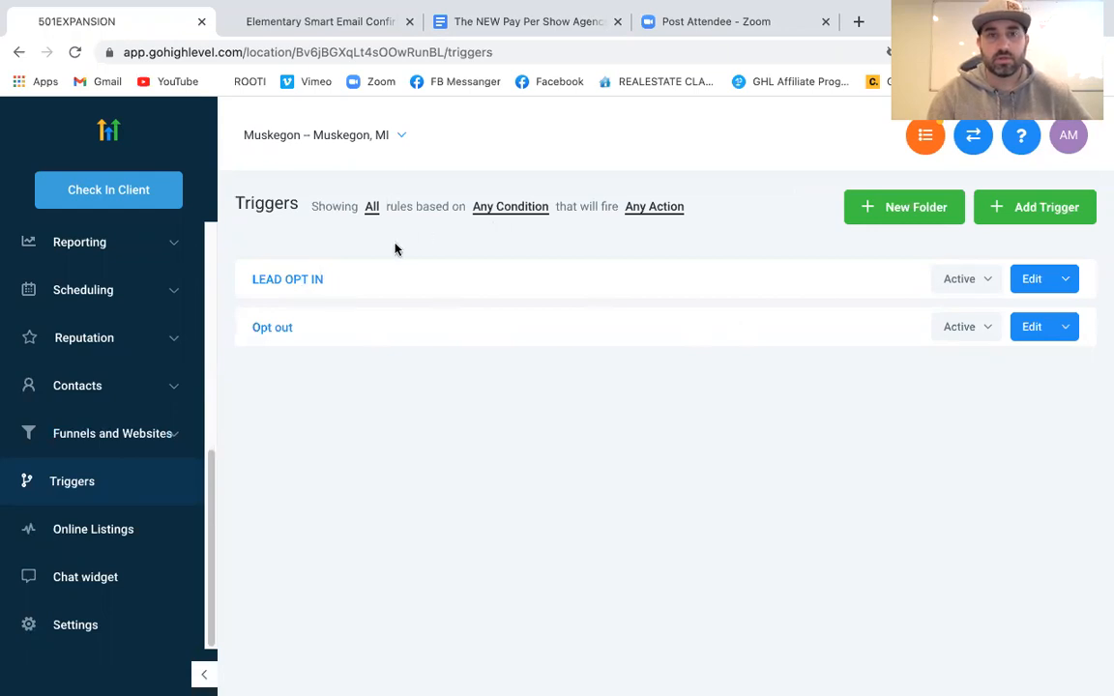
left_click(289, 279)
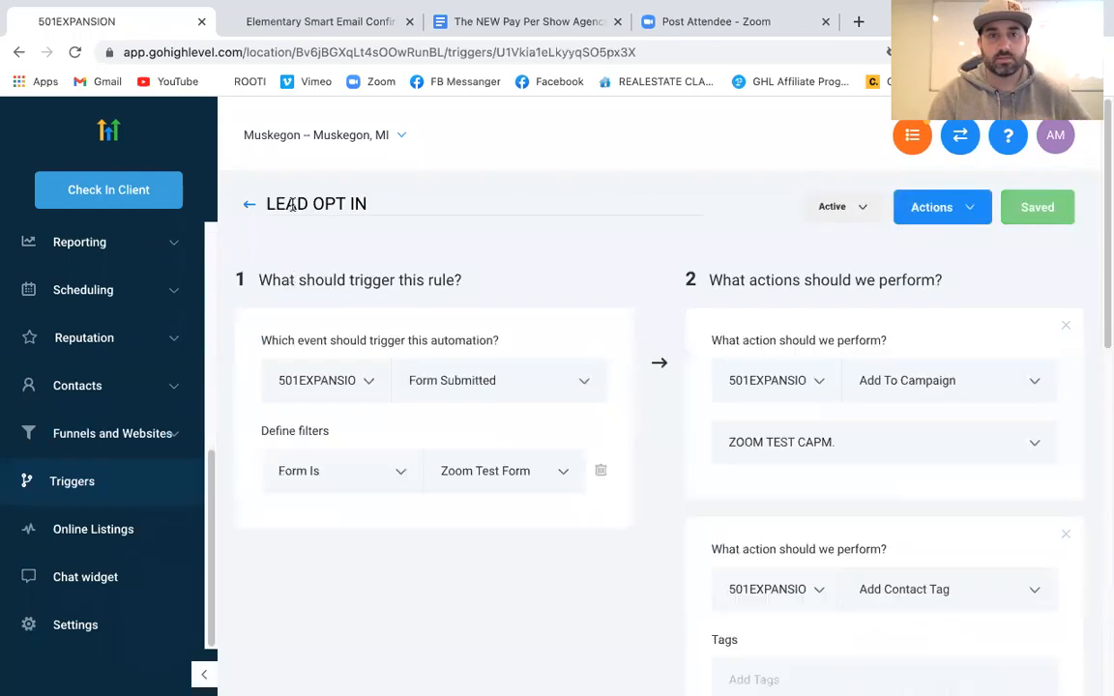
In the Opt out trigger, append ', Unsubscripe, Dont message me' after Stop in the phrase filter
left_click(248, 204)
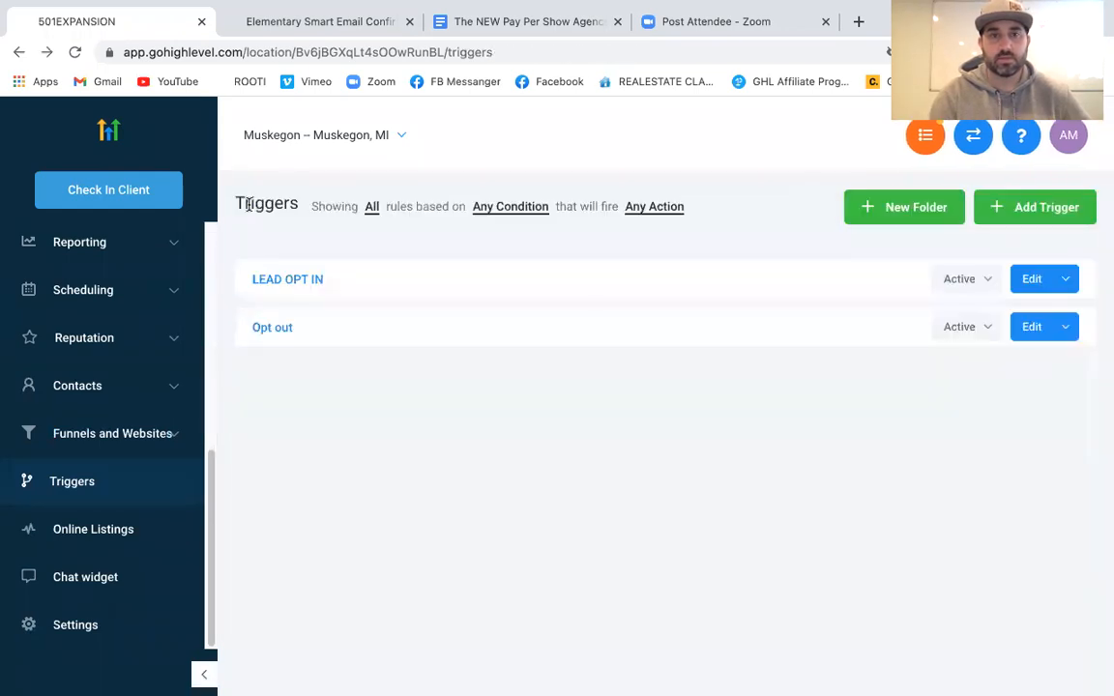
left_click(281, 331)
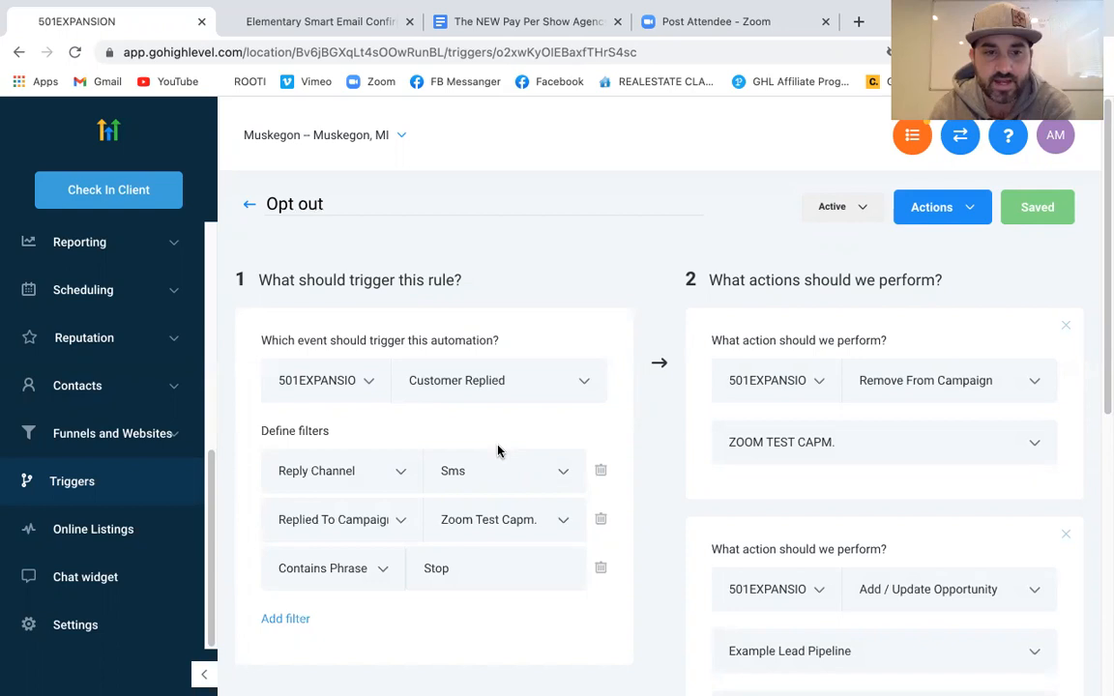
left_click(383, 572)
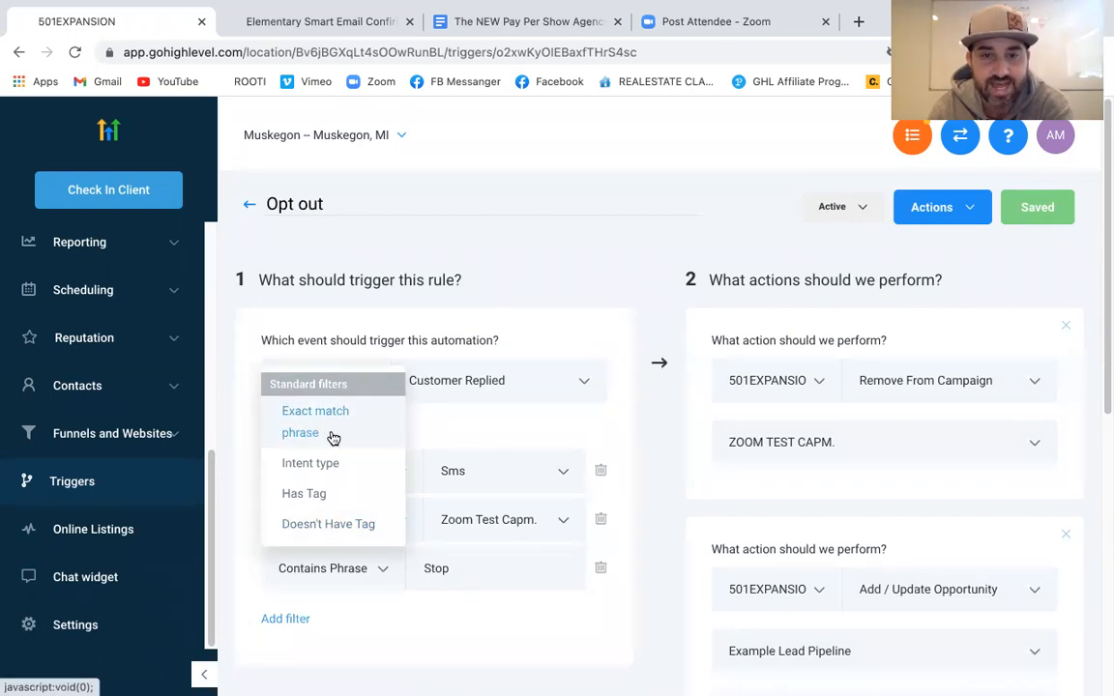
left_click(451, 569)
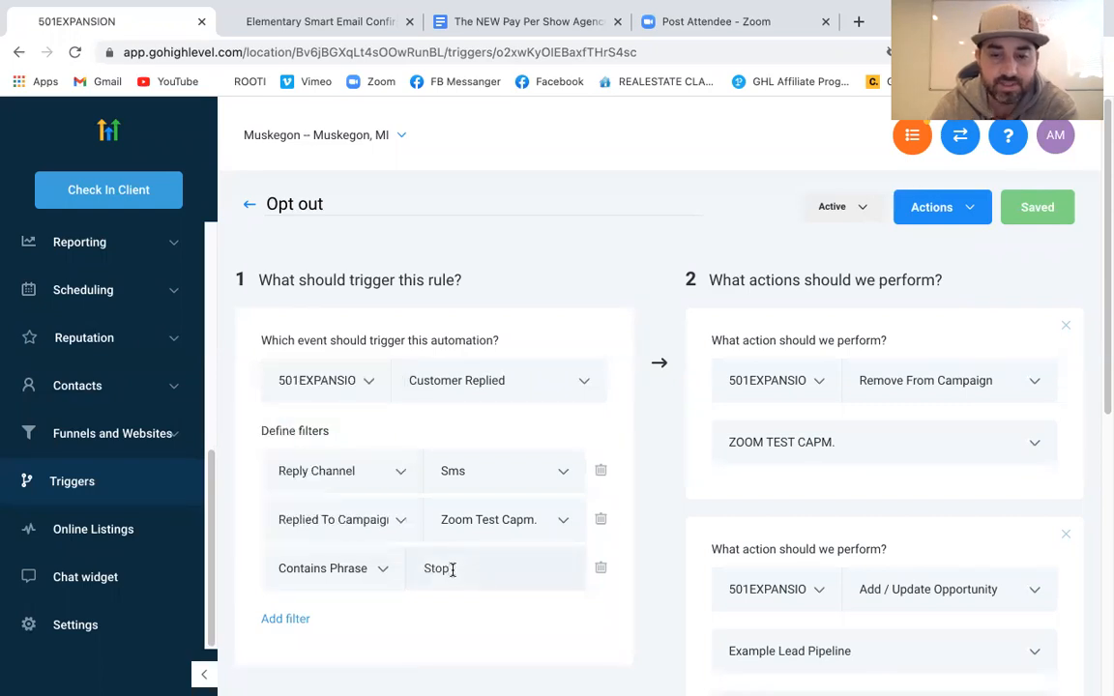
type(", Unsubsc")
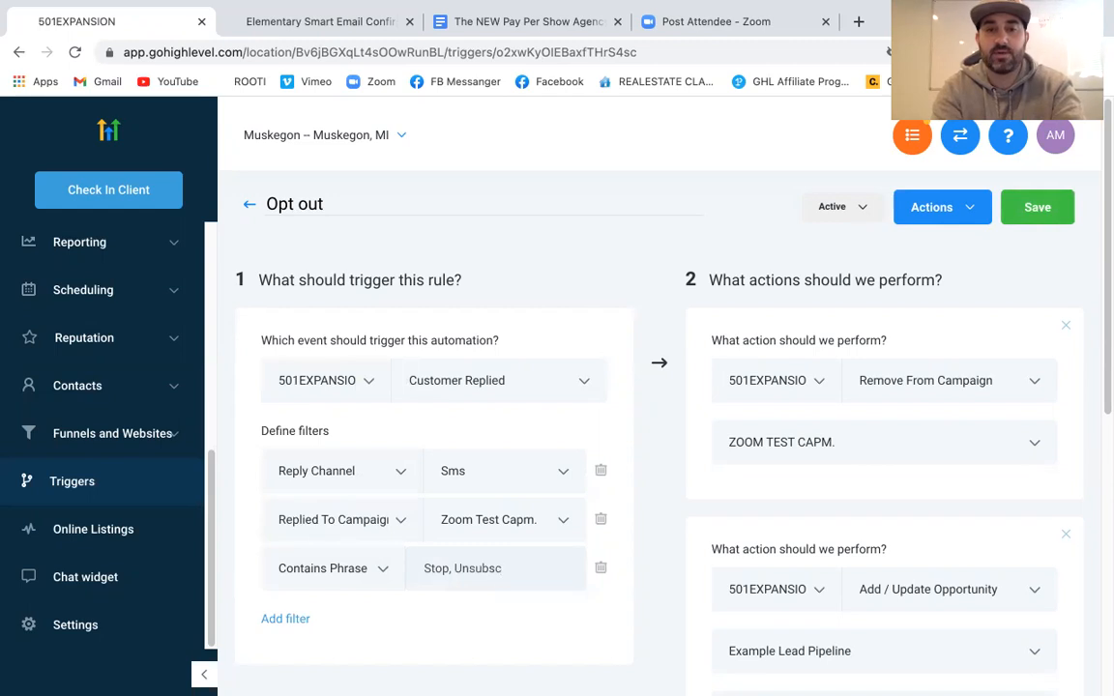
type("ripe, Do")
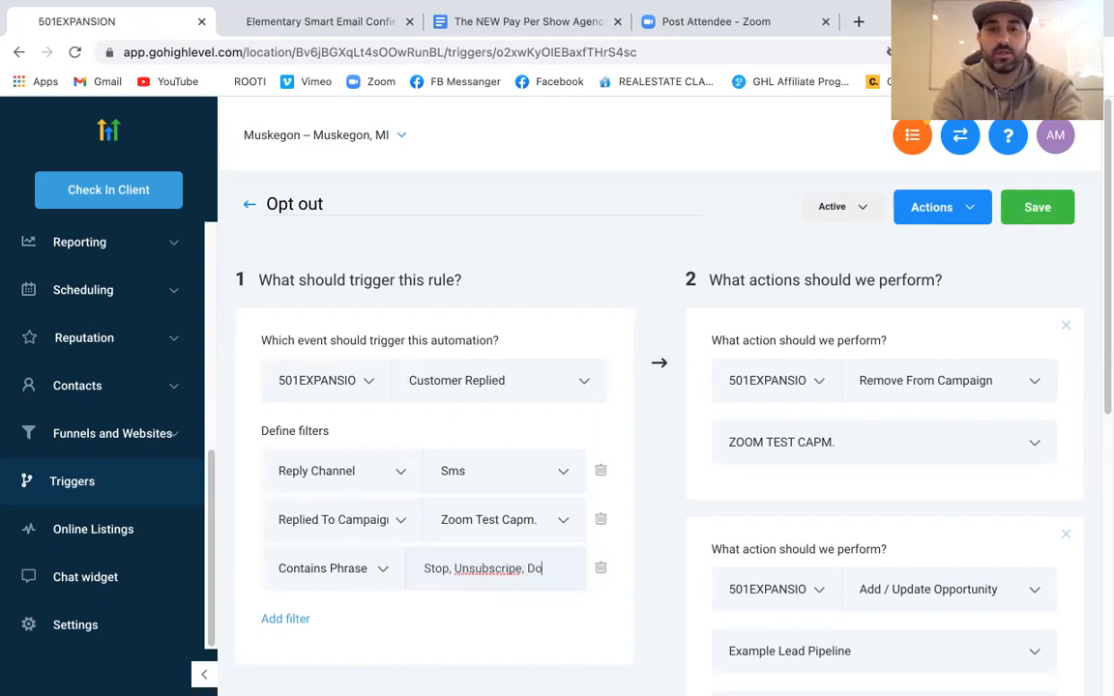
type("nt message me")
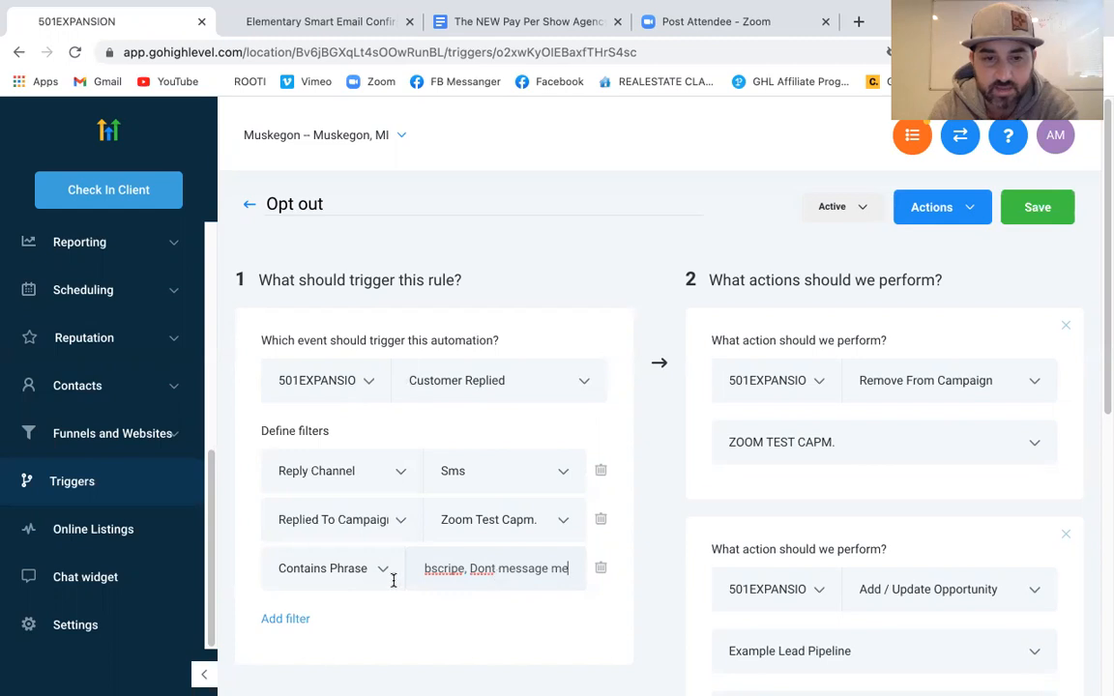
Inspect the phrase filter's type options, leaving the Contains Phrase type unchanged
left_click_drag(467, 568, 396, 569)
left_click(467, 577)
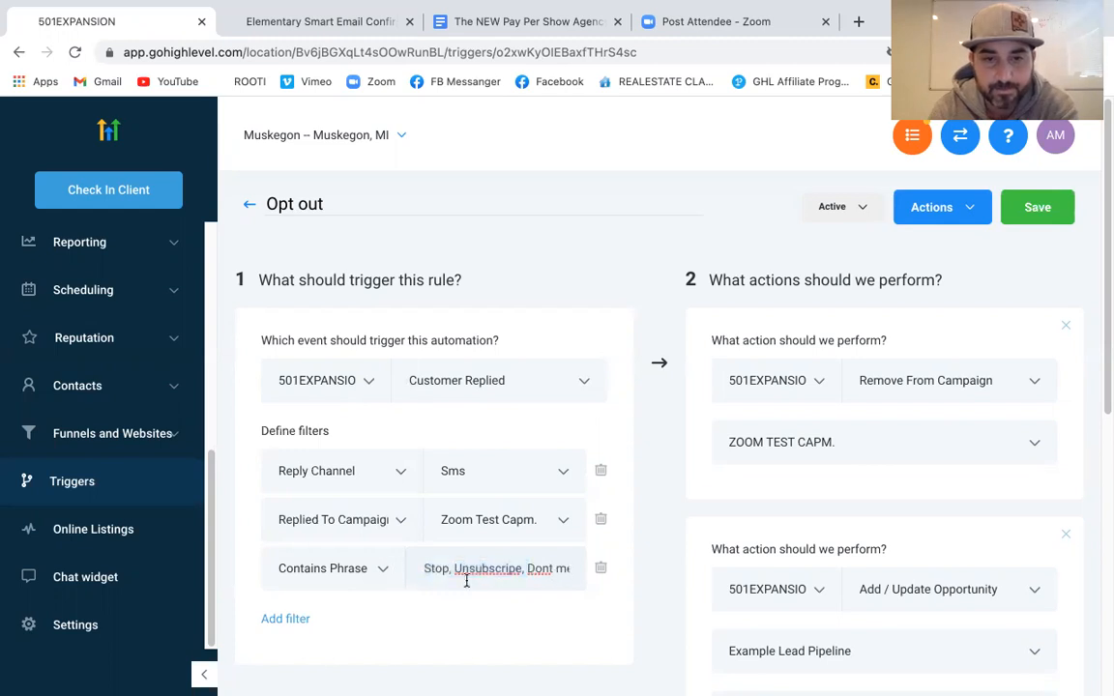
left_click(383, 570)
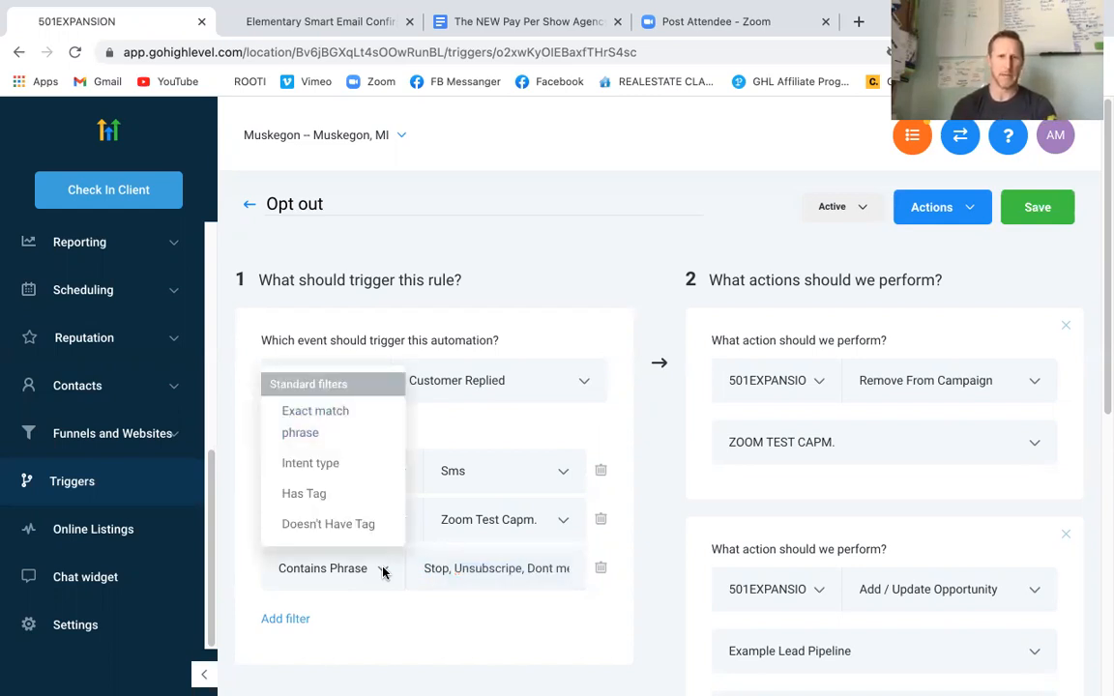
left_click(383, 572)
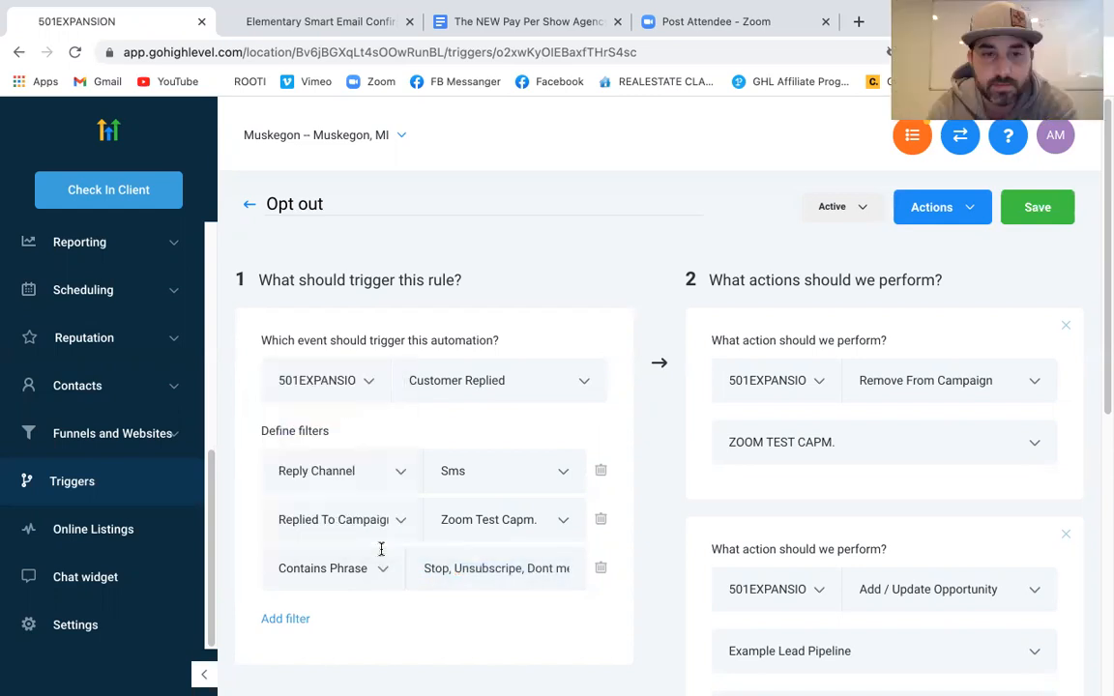
left_click(383, 570)
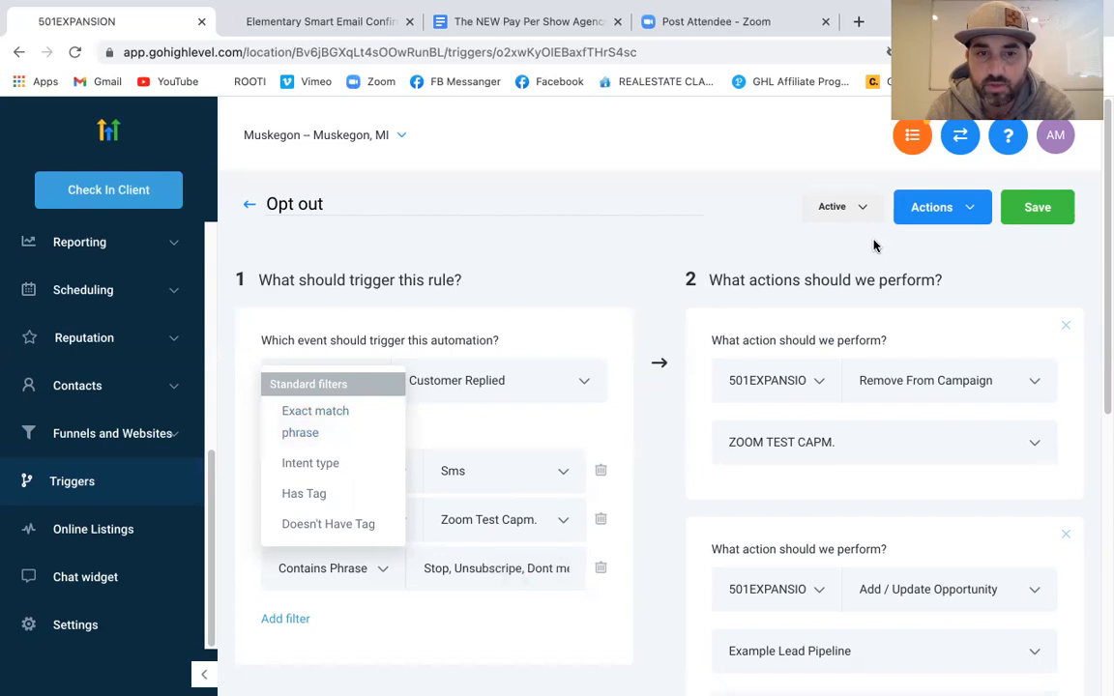
left_click(568, 277)
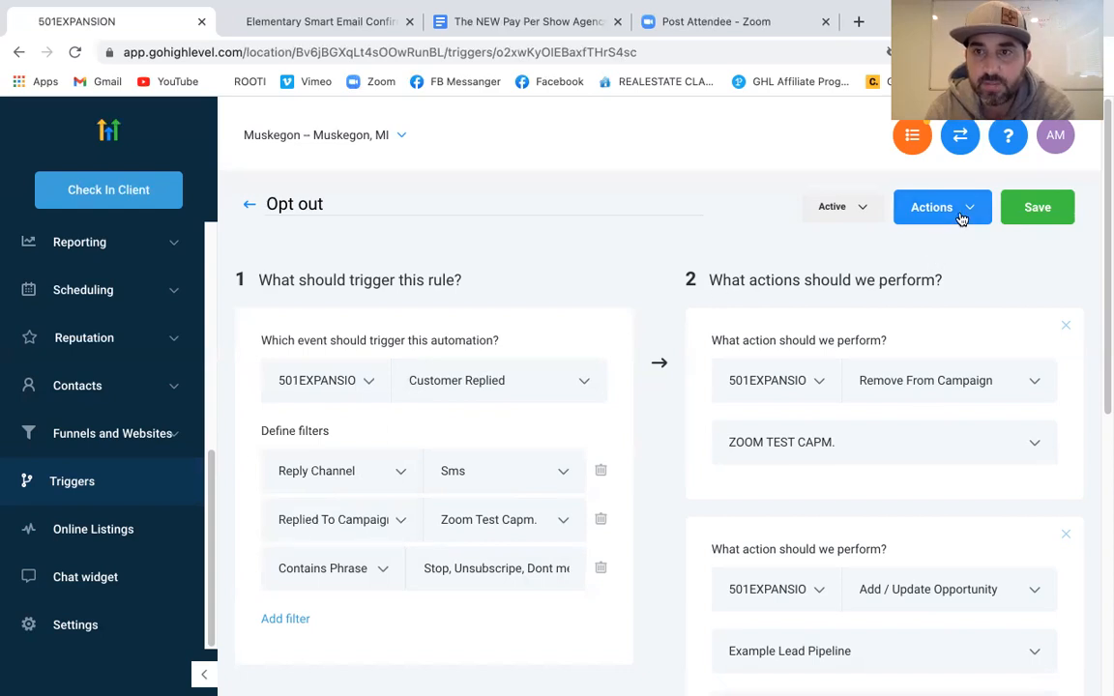
Duplicate the Opt out trigger as 'Opt out copy' into the Muskegon location
left_click(931, 207)
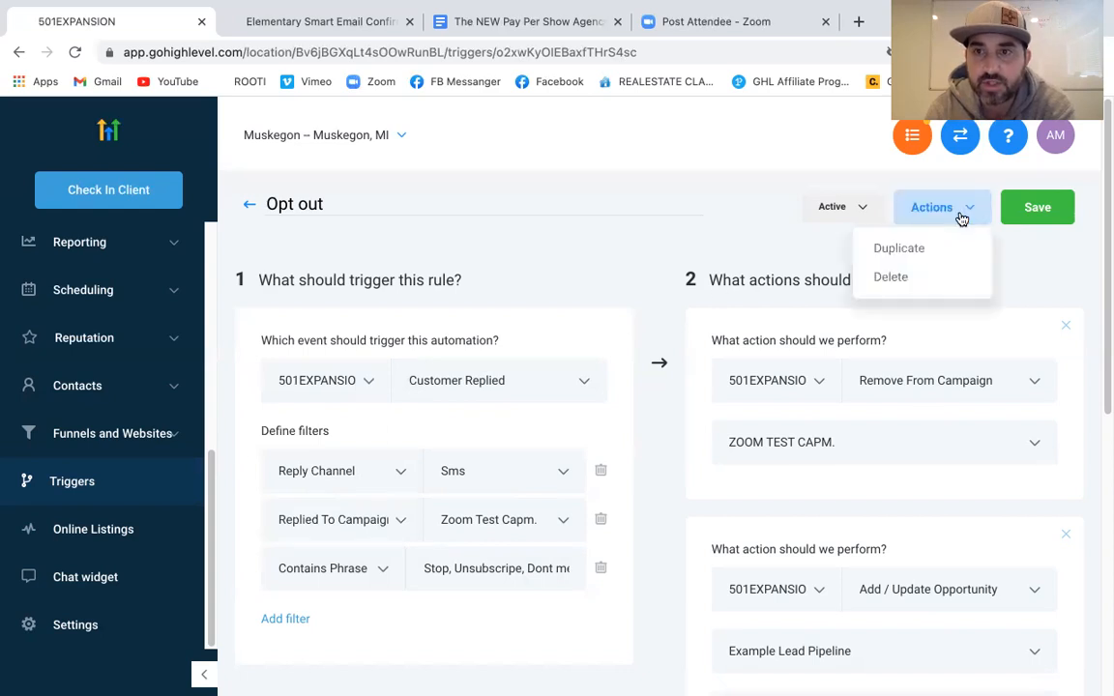
left_click(904, 249)
left_click(454, 350)
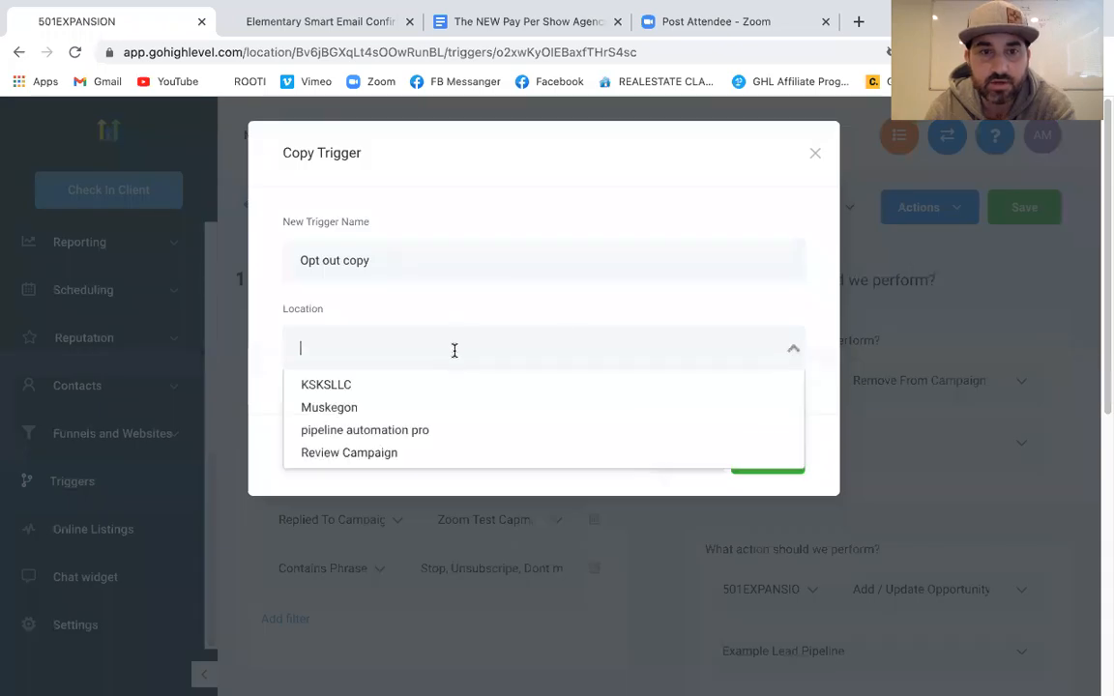
left_click(378, 411)
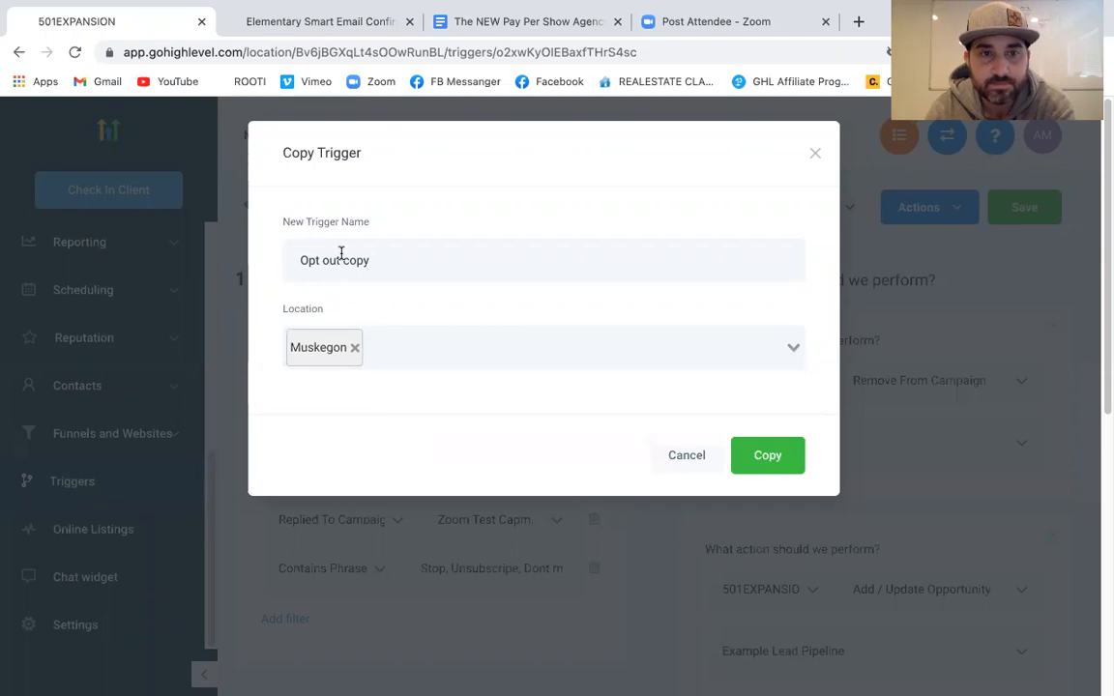
left_click(768, 456)
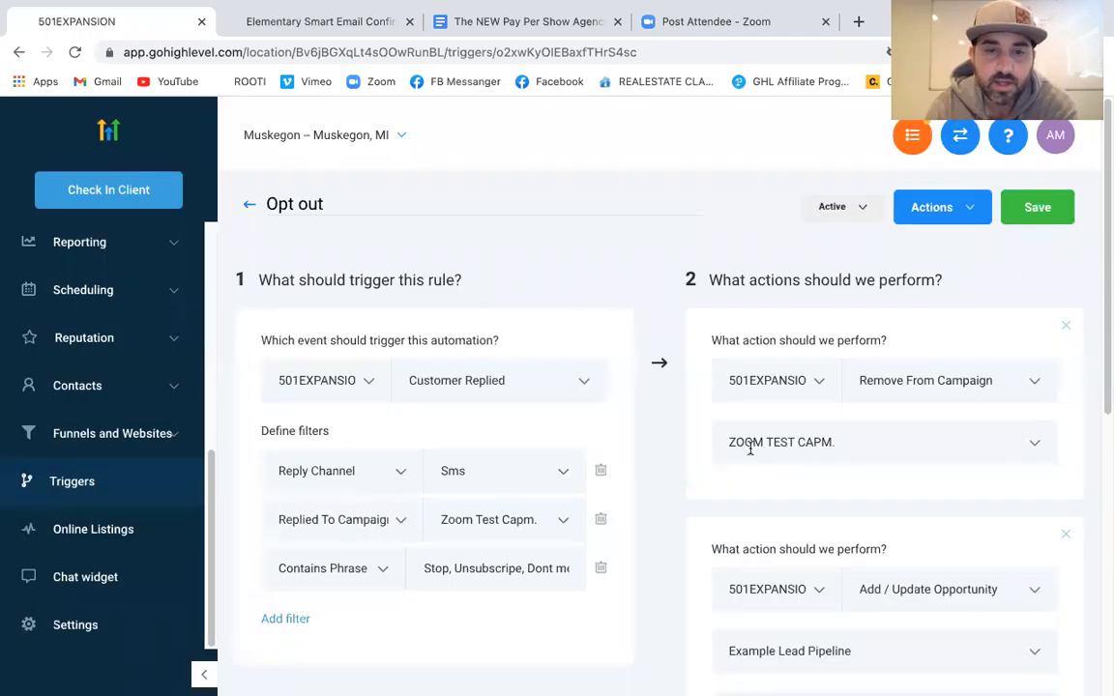
Trim the Opt out trigger's phrase filter to only 'Stop' and return to the Triggers list
left_click_drag(455, 572, 571, 572)
key("BackSpace")
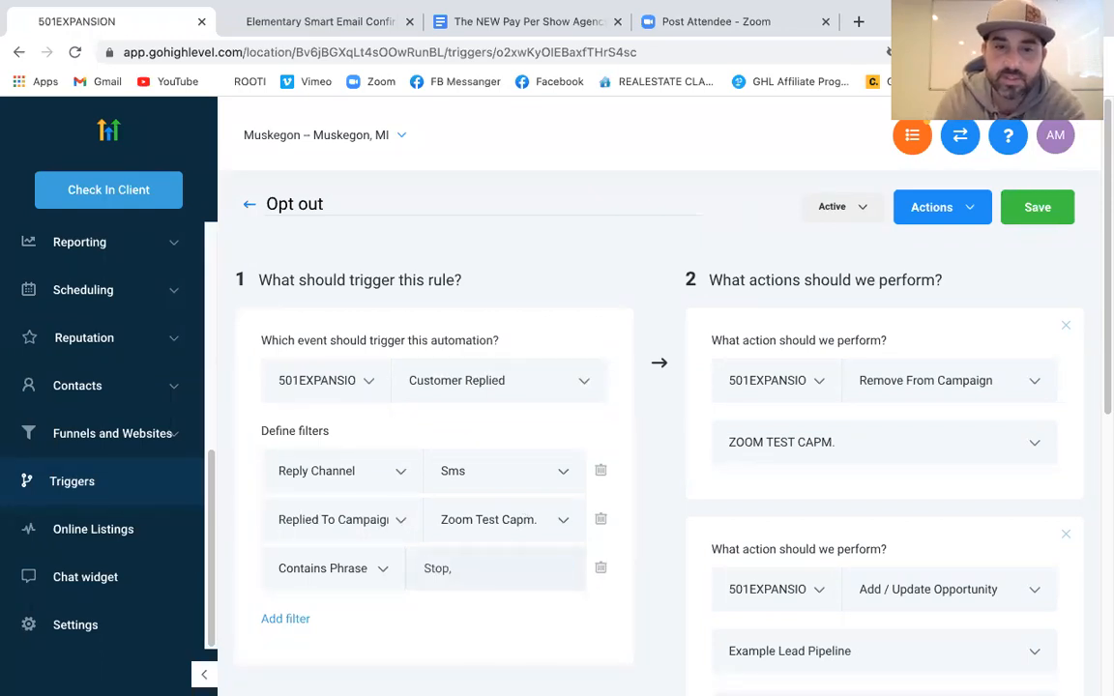
key("BackSpace")
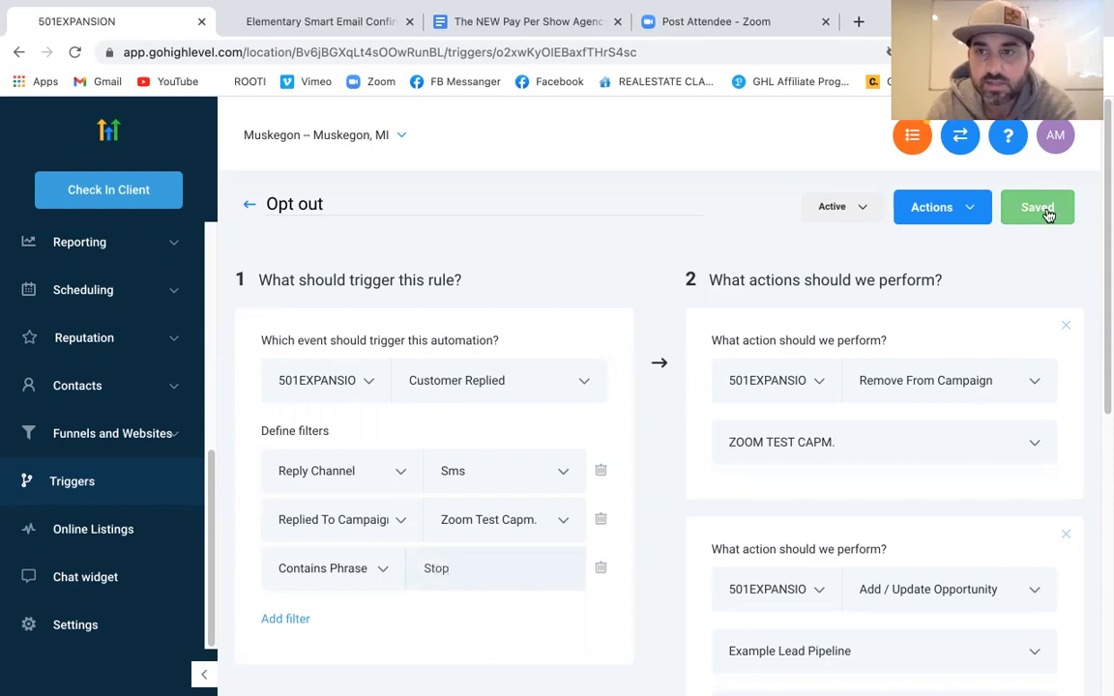
left_click(247, 206)
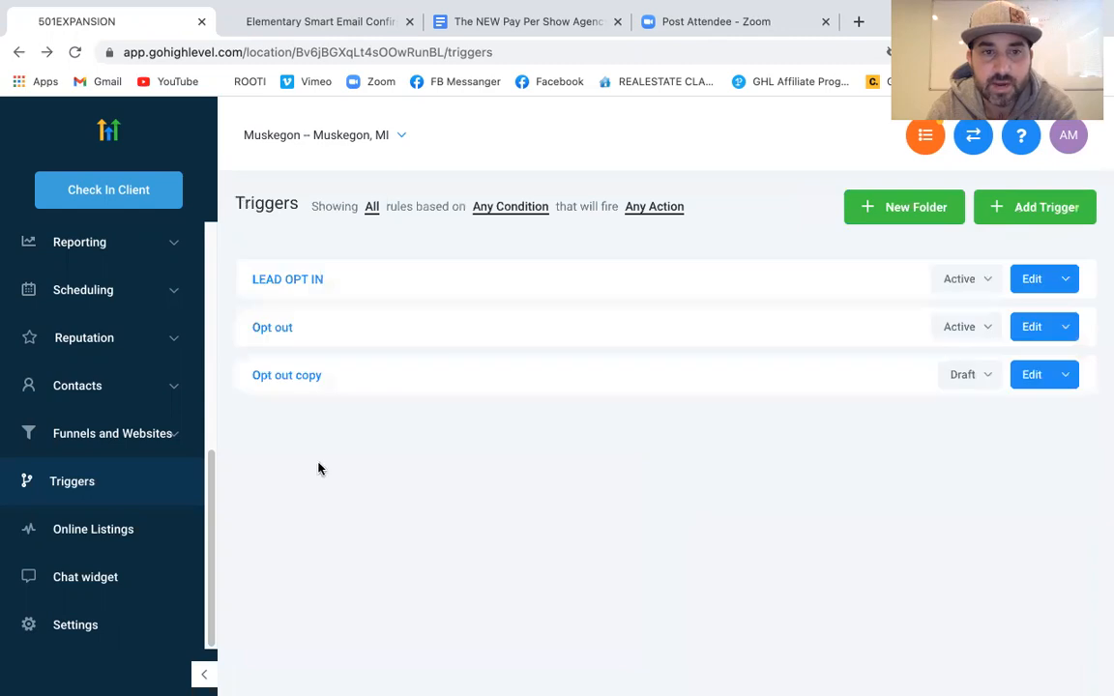
left_click(302, 377)
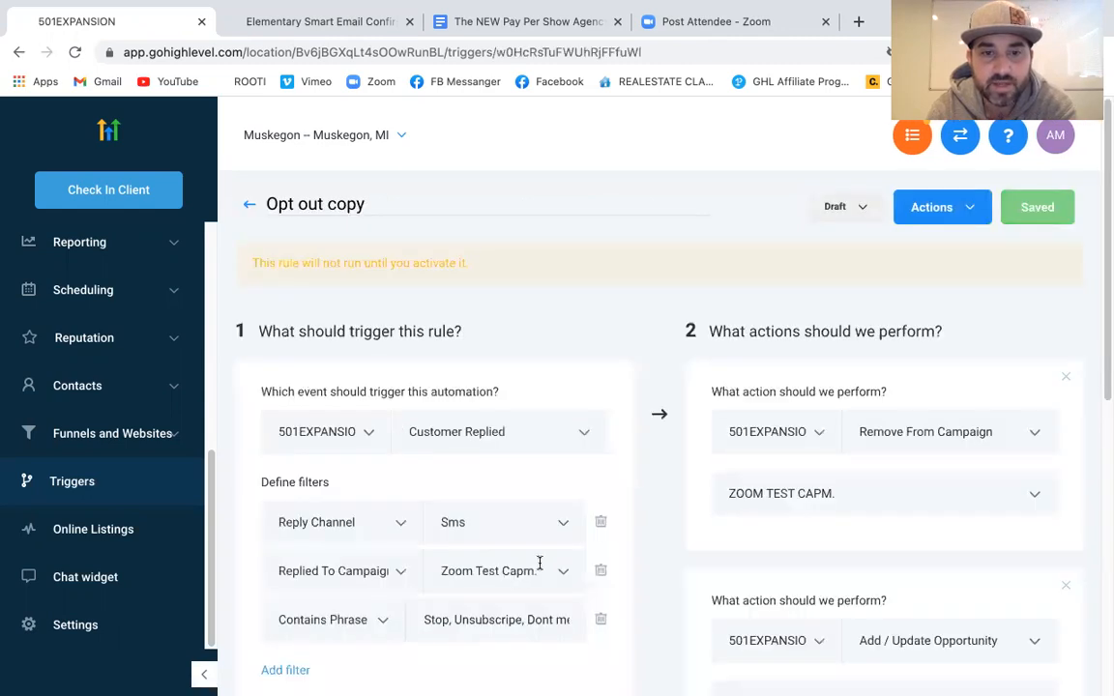
Reduce Opt out copy's phrase filter to just 'Unsubscripe', removing Stop and Dont message me
scroll(540, 563, "down", 1)
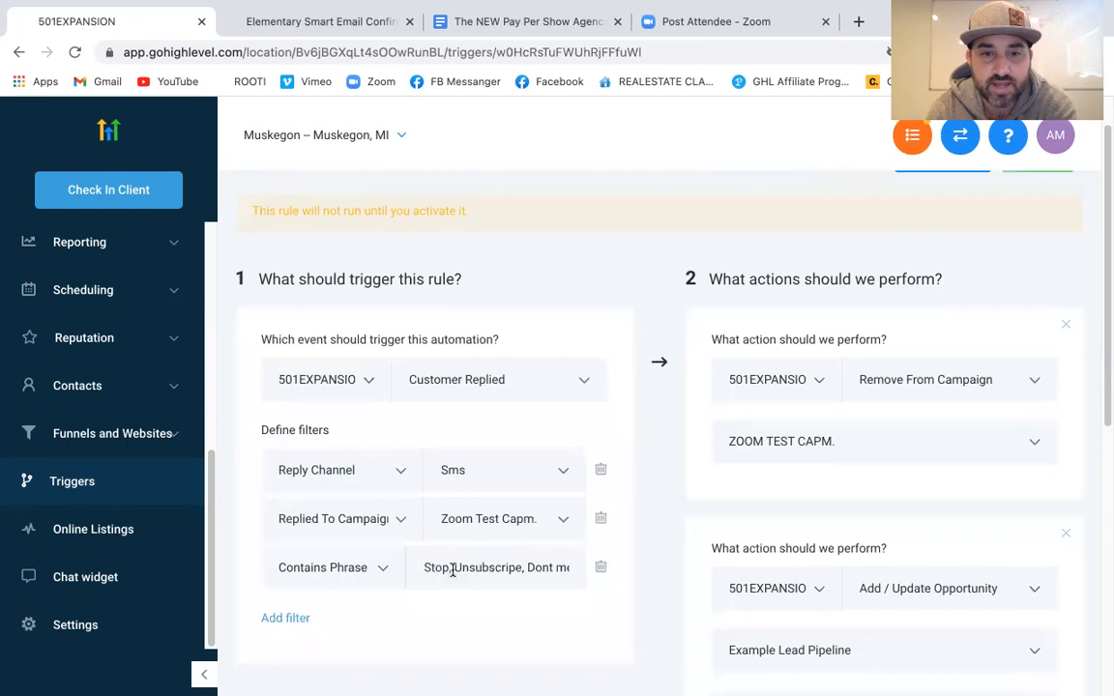
left_click_drag(452, 570, 423, 570)
key("BackSpace")
key("Delete")
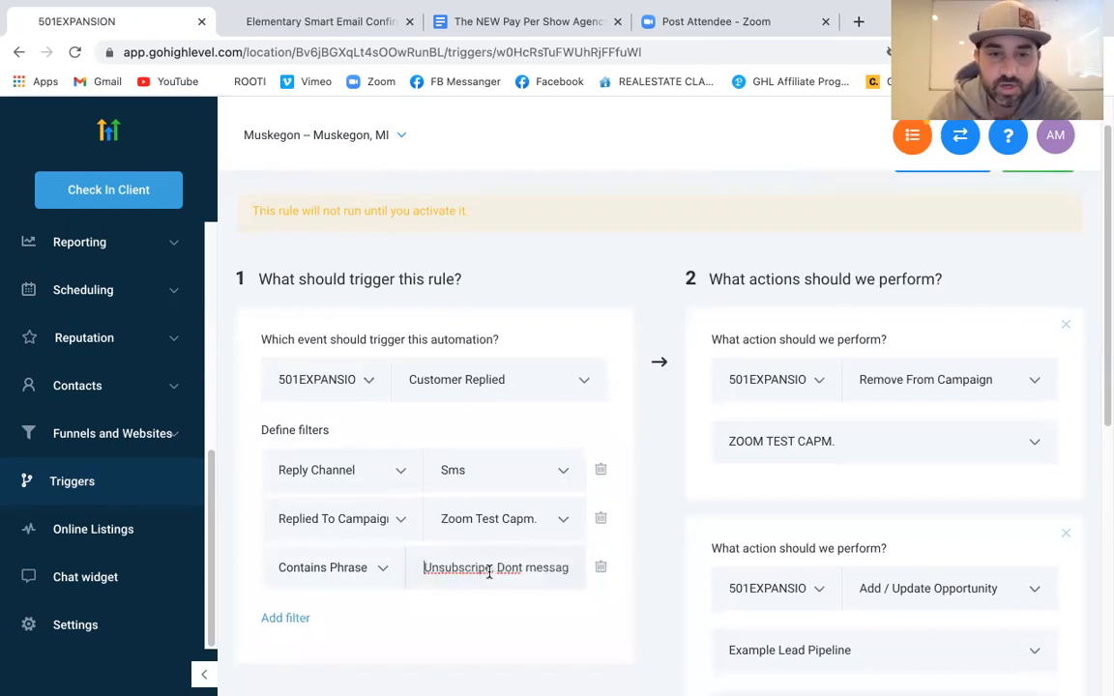
left_click_drag(494, 570, 600, 575)
key("BackSpace")
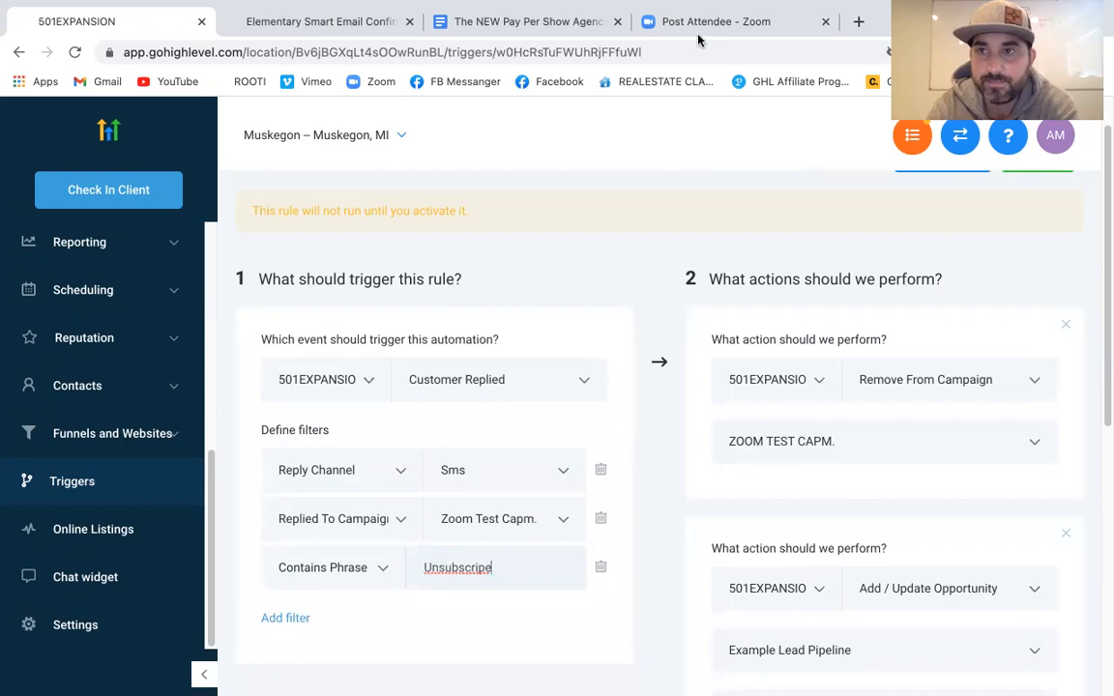
Save and activate the Opt out copy trigger, then return to the Triggers list
scroll(973, 213, "up", 2)
left_click(1033, 223)
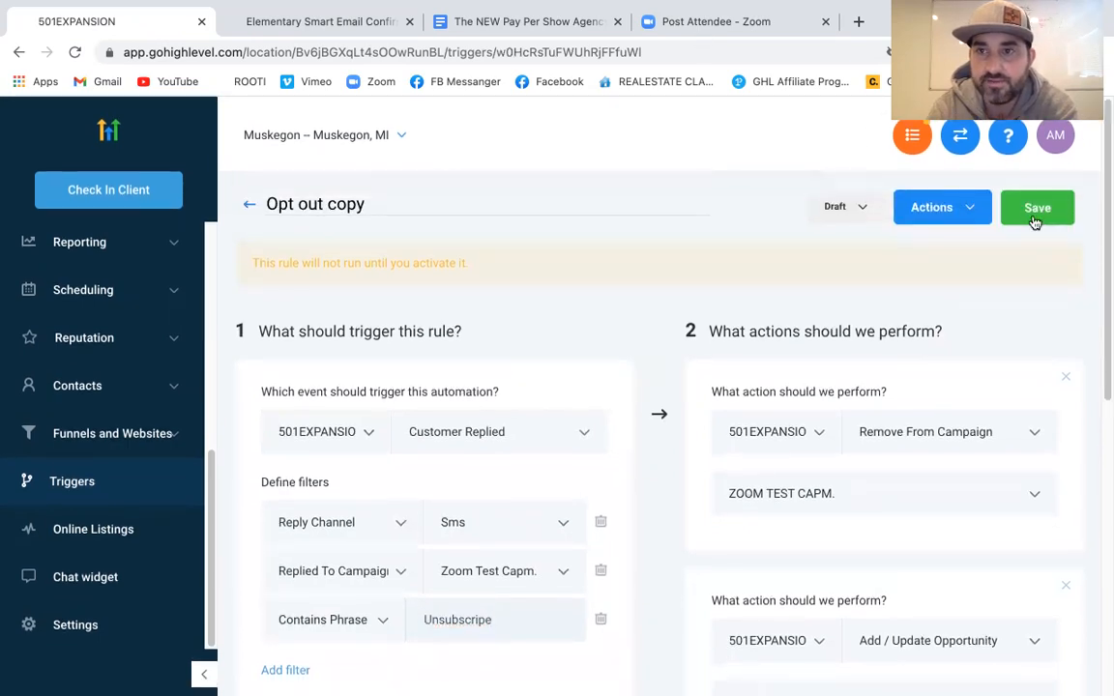
left_click(845, 214)
left_click(845, 247)
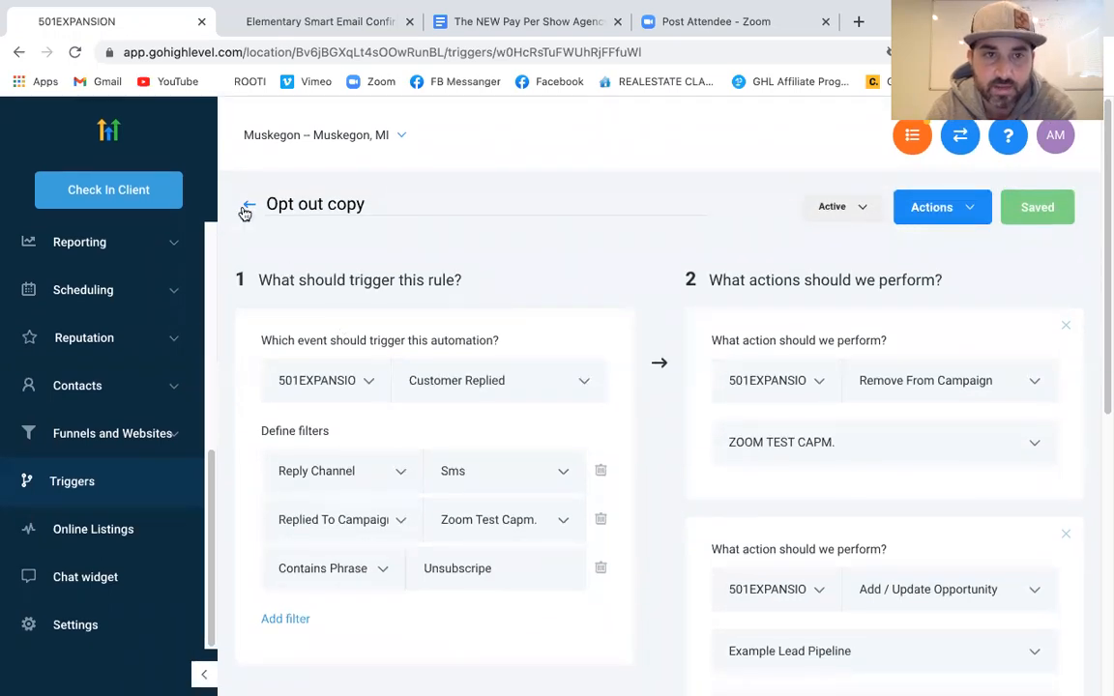
left_click(244, 207)
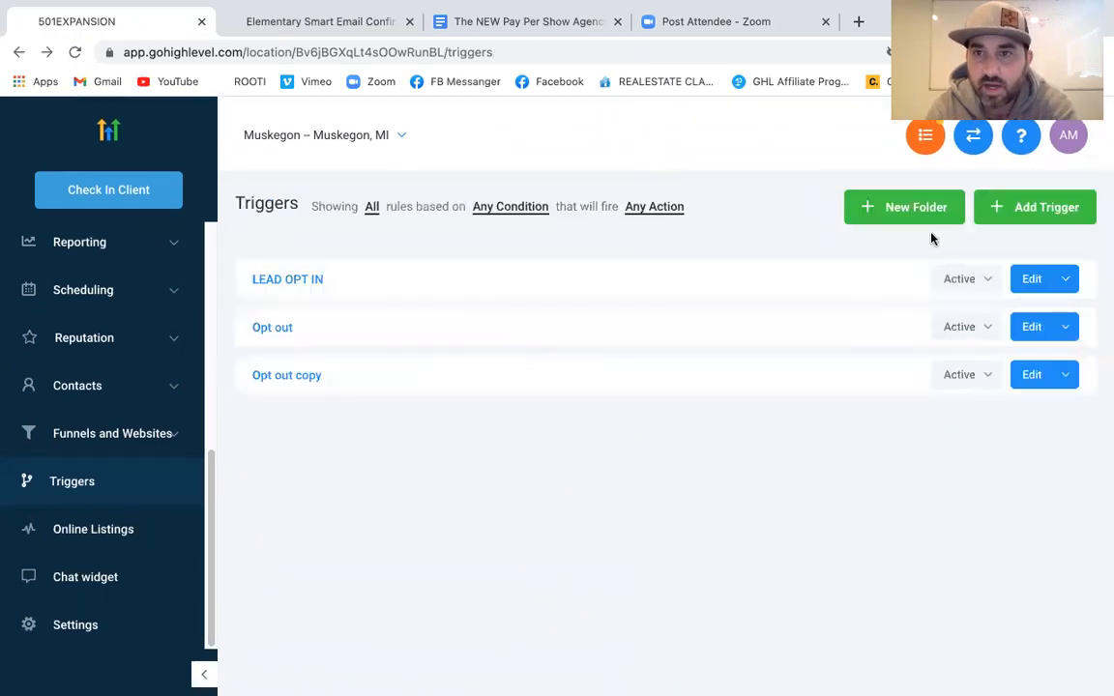
left_click(923, 207)
Create a new trigger folder named 'Zoom test campaign'
left_click(594, 248)
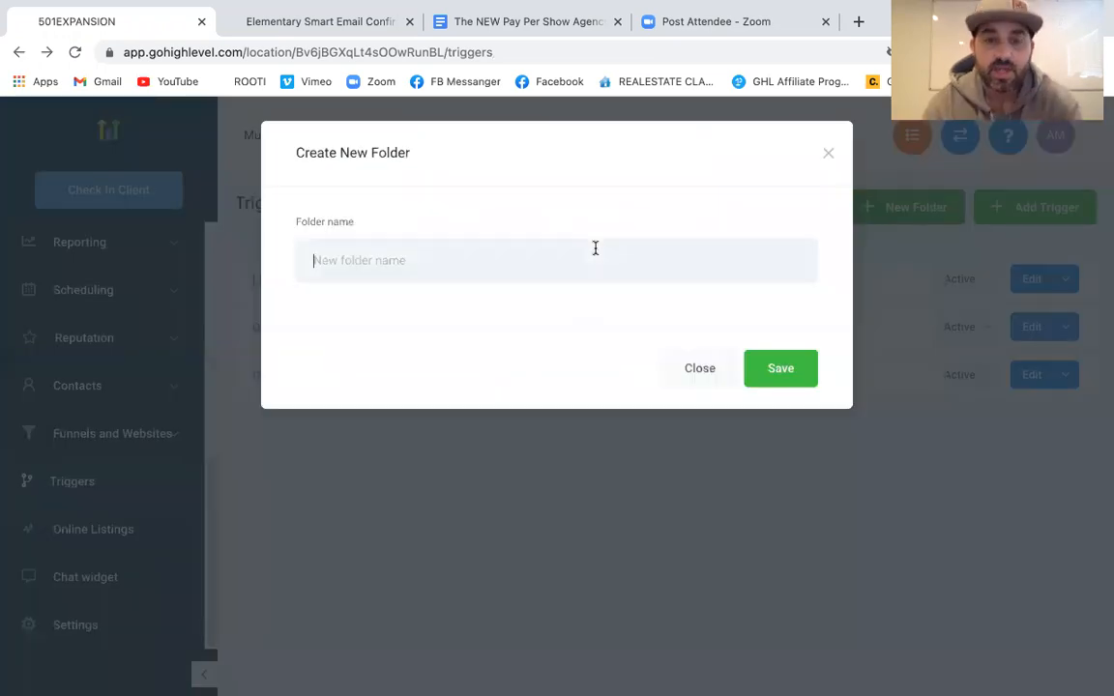
type("zz")
key("BackSpace")
key("BackSpace")
type("Z")
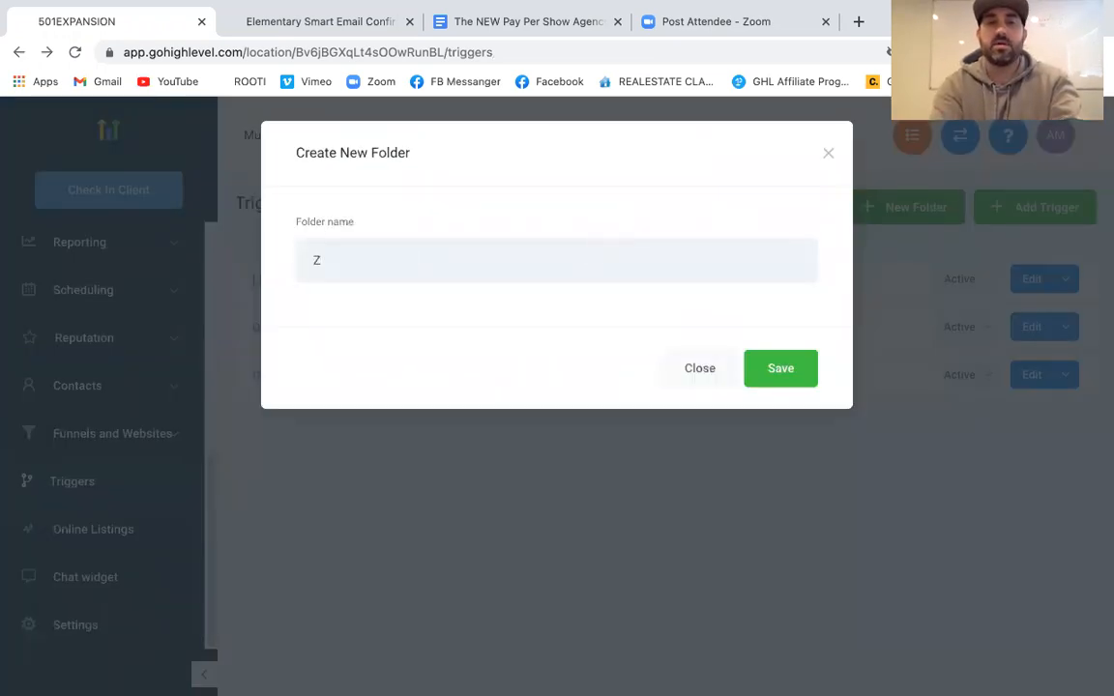
type("oom test c")
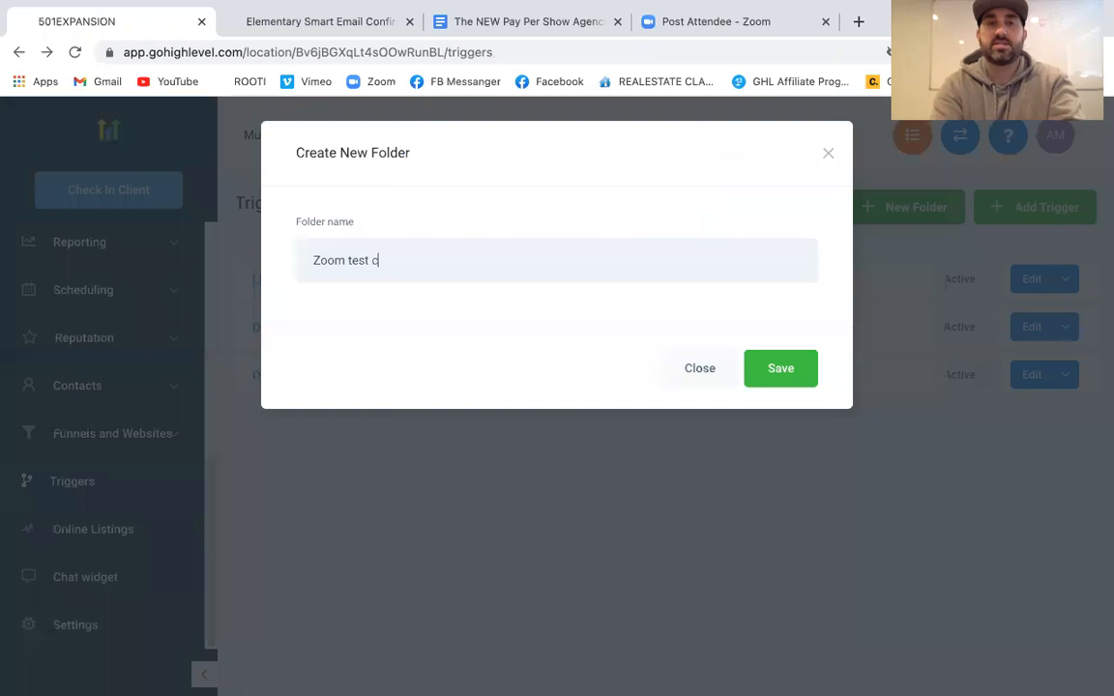
type("ampaign")
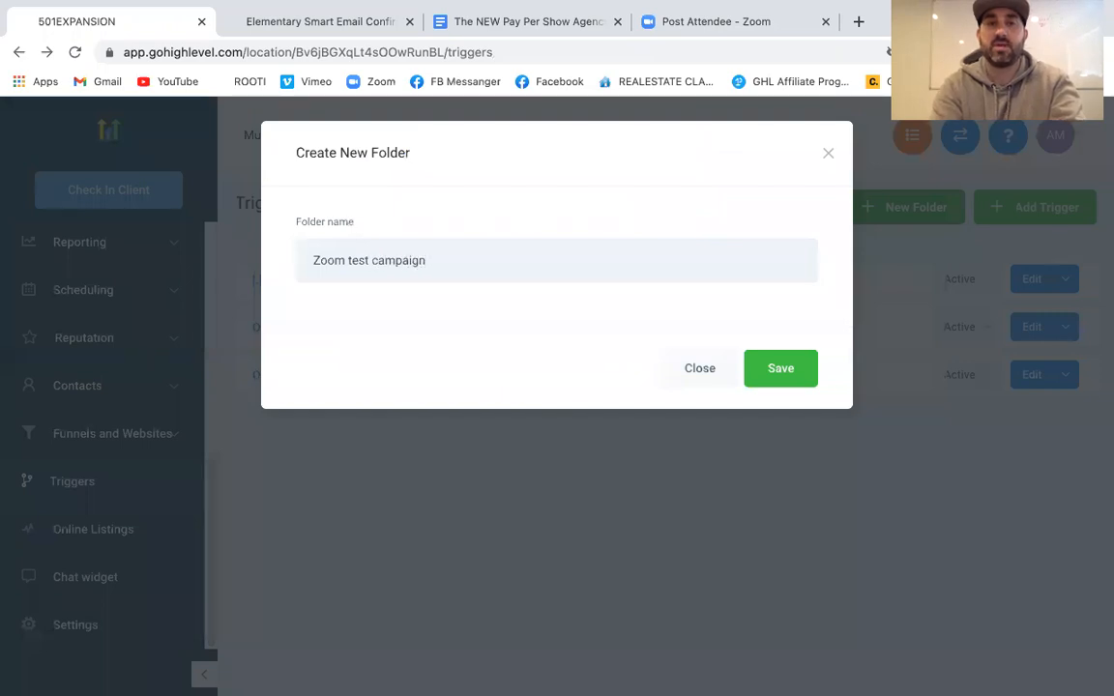
left_click(780, 368)
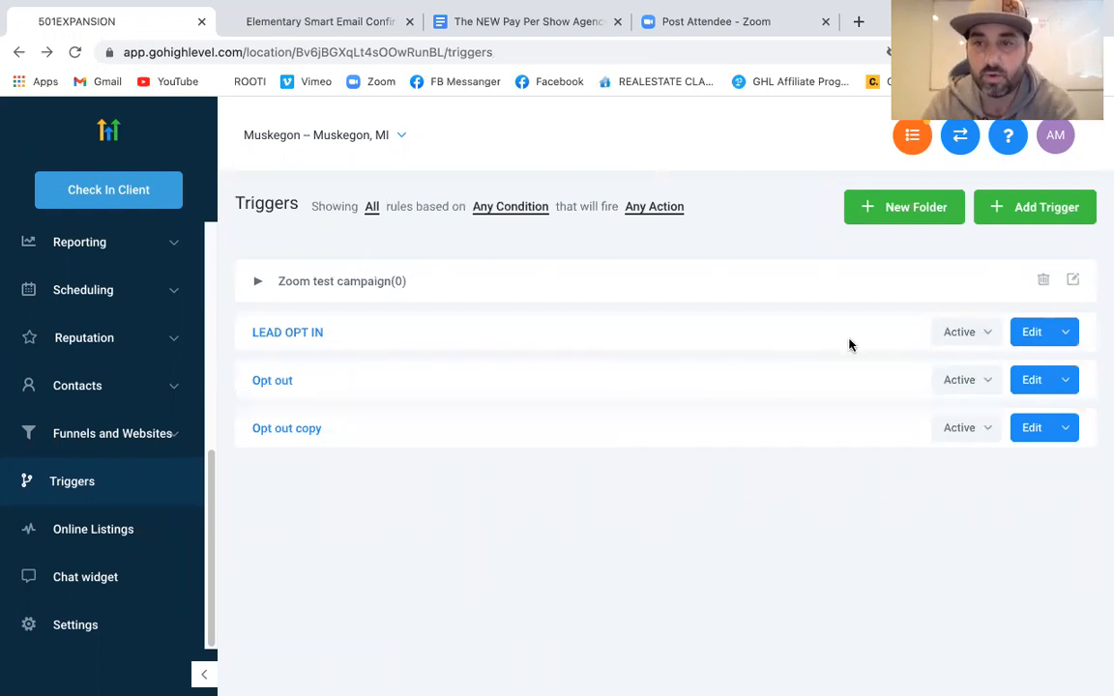
left_click(987, 332)
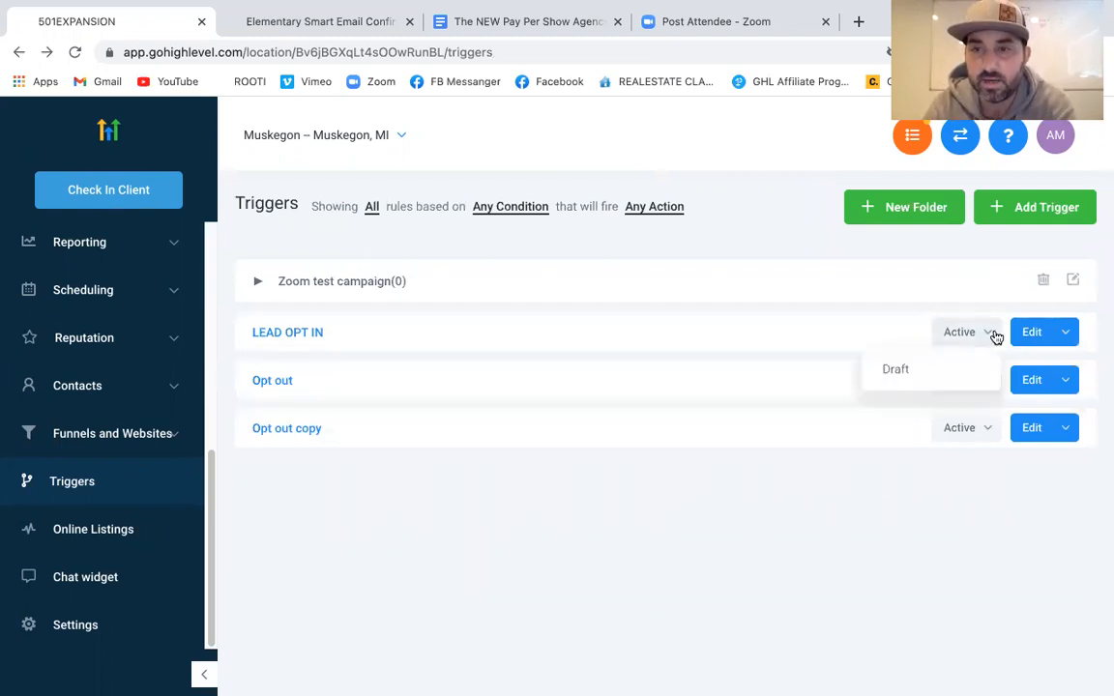
Move LEAD OPT IN, Opt out and Opt out copy into the Zoom test campaign folder
left_click(1067, 332)
mouse_move(1017, 436)
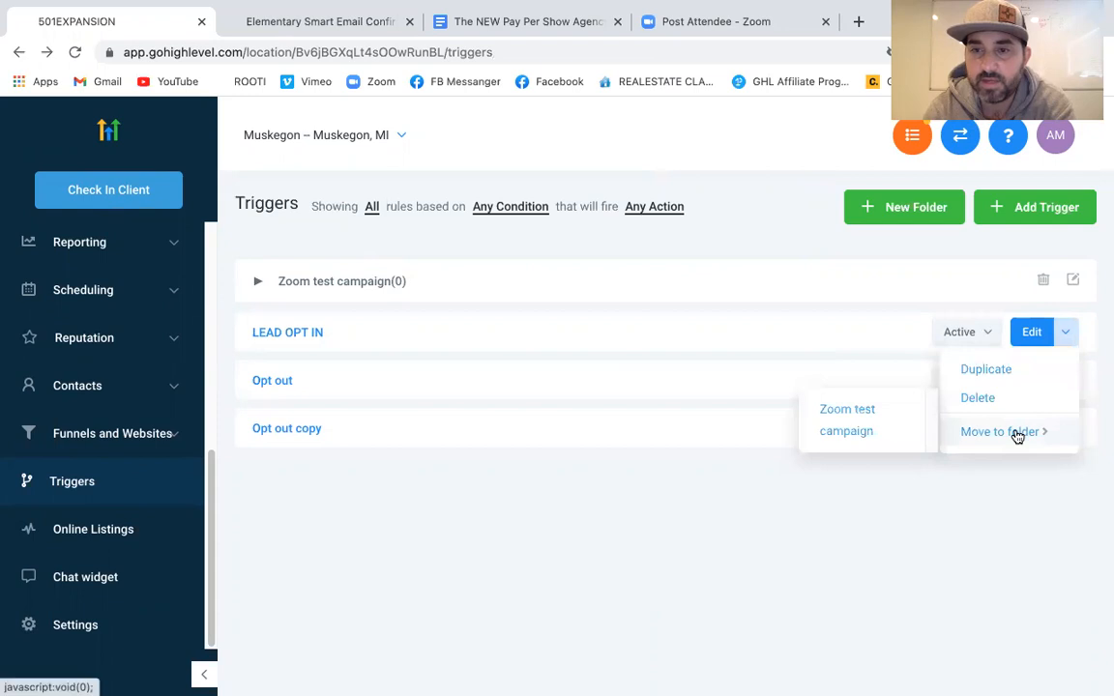
left_click(893, 431)
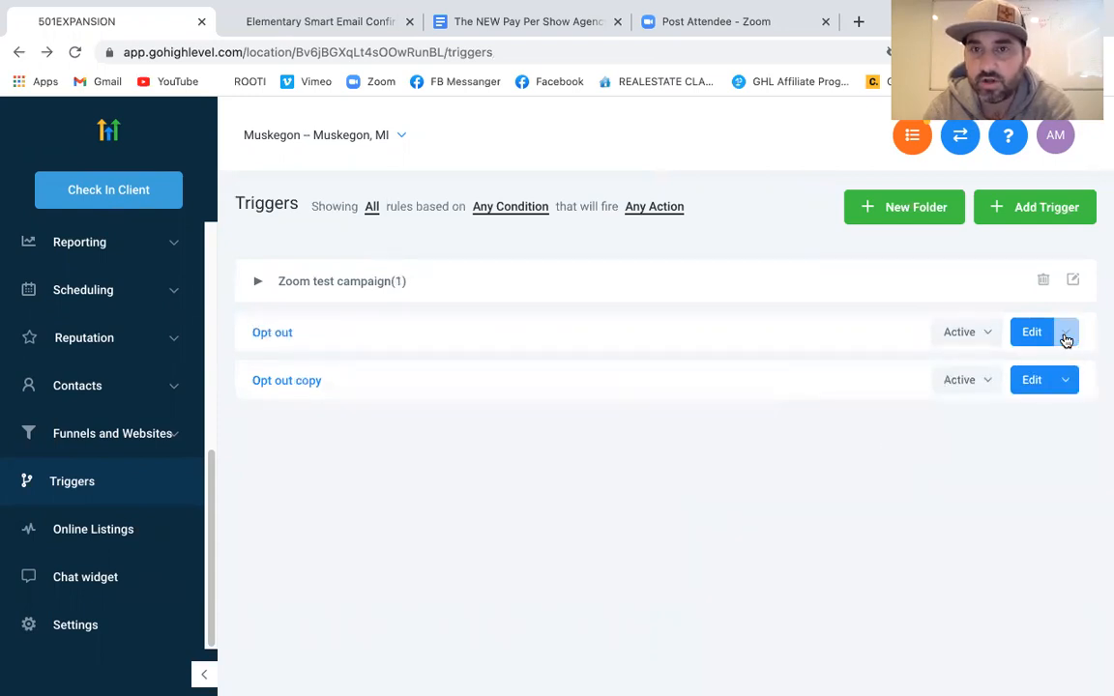
left_click(1066, 332)
mouse_move(1009, 432)
left_click(870, 431)
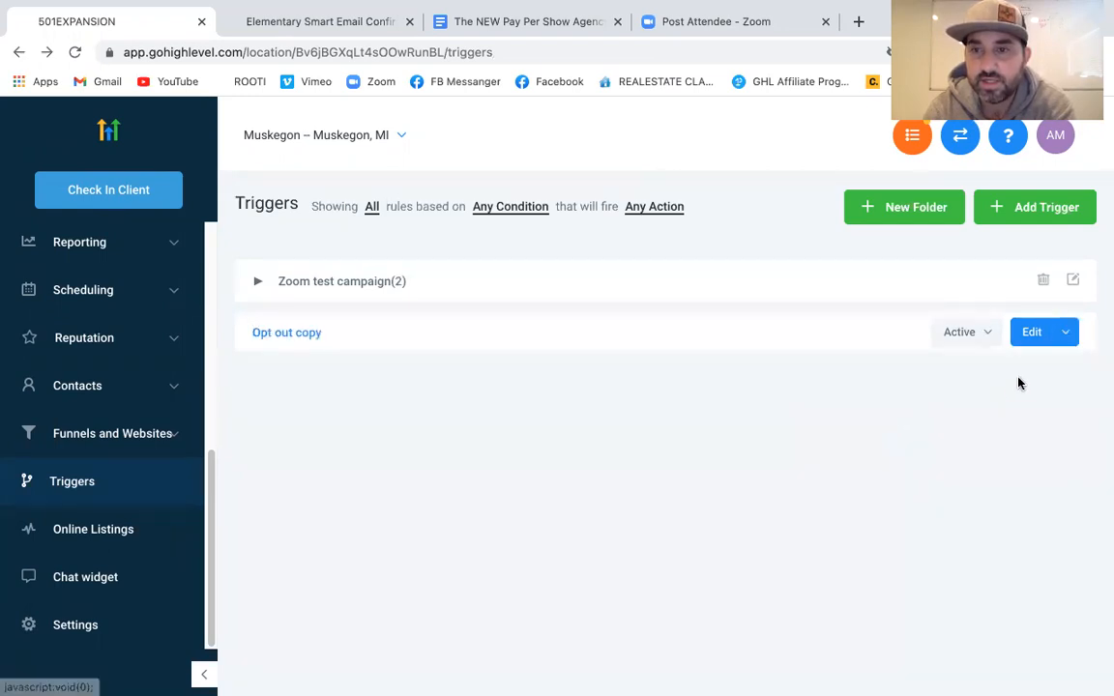
left_click(1067, 332)
left_click(1009, 436)
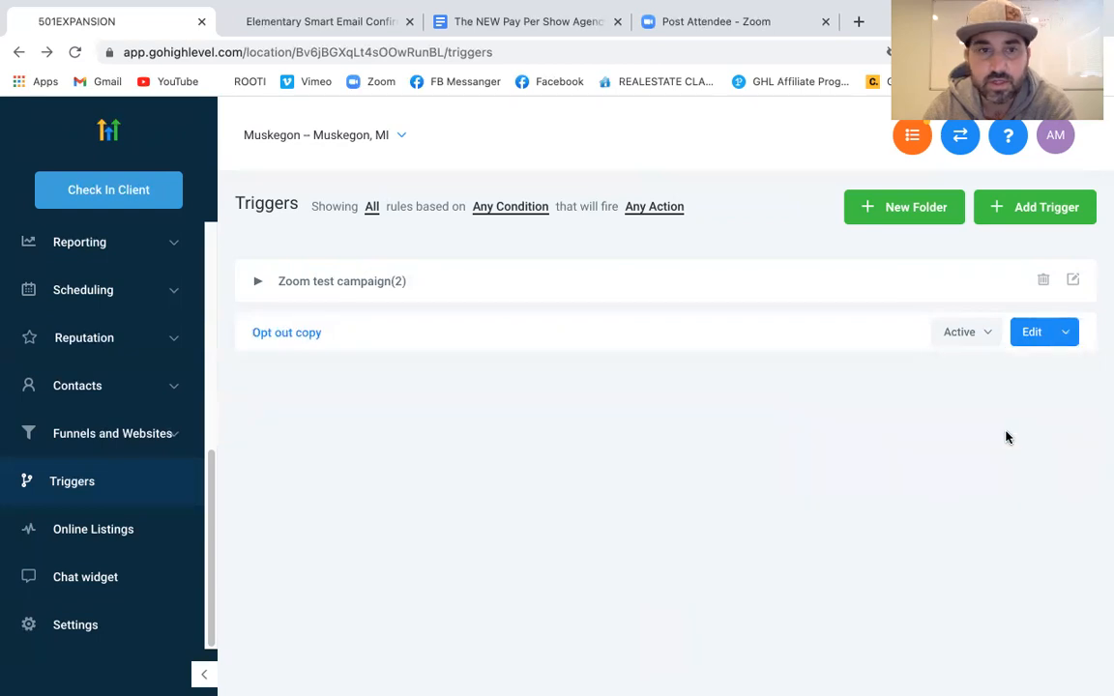
left_click(1069, 334)
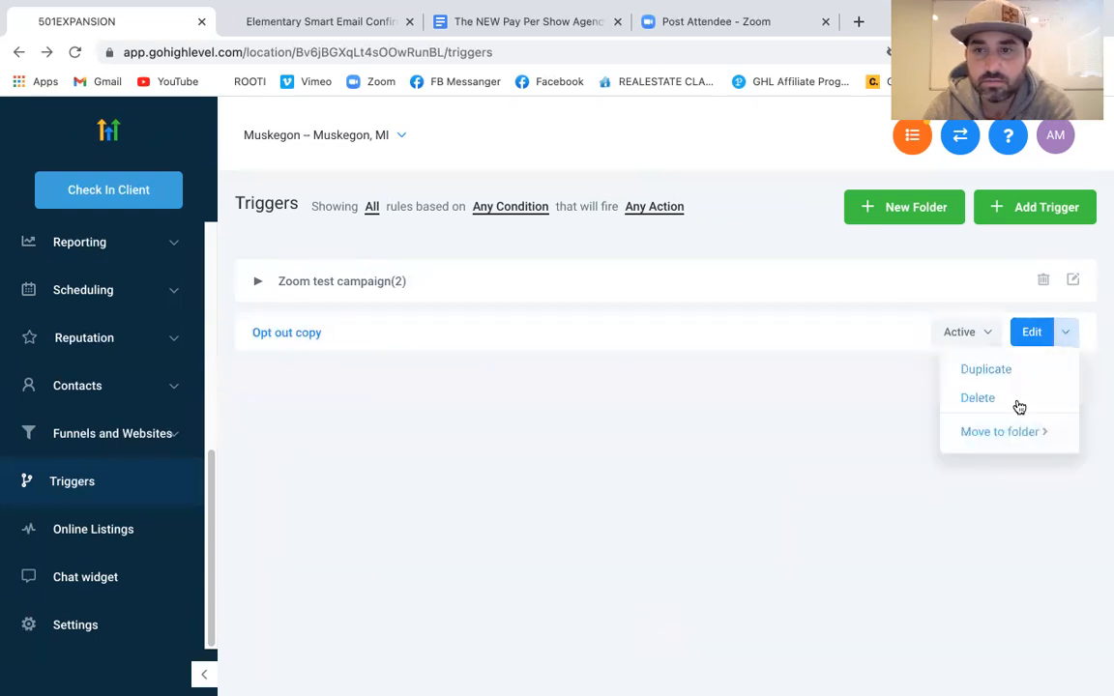
mouse_move(959, 428)
left_click(851, 425)
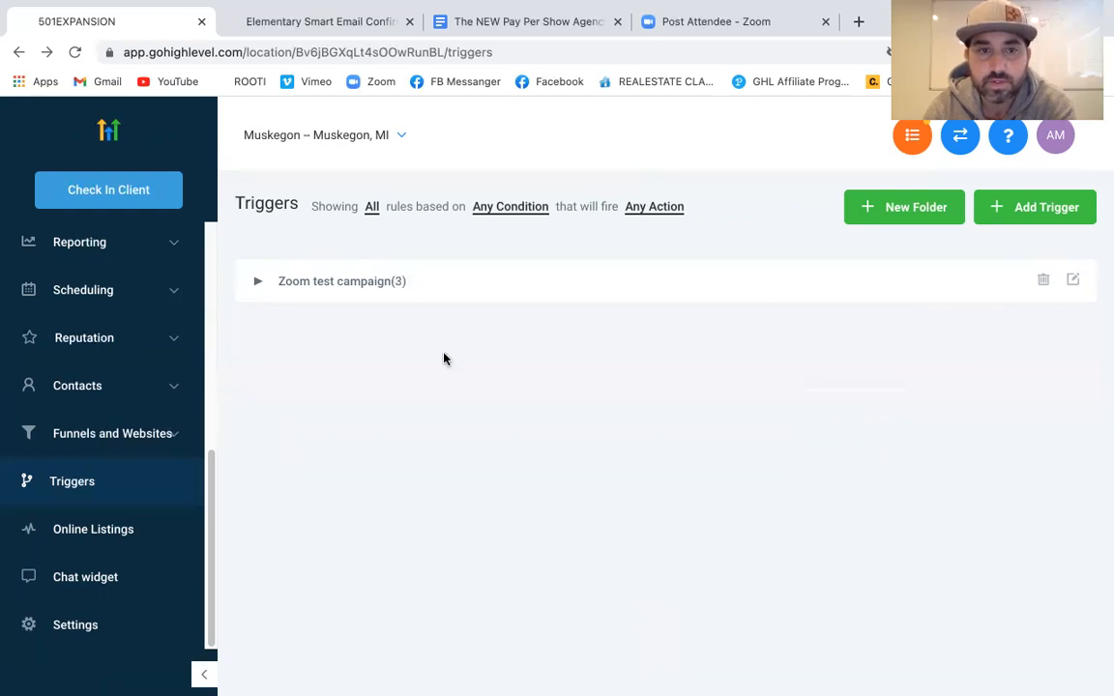
Expand the Zoom test campaign folder to show its three triggers
left_click(257, 282)
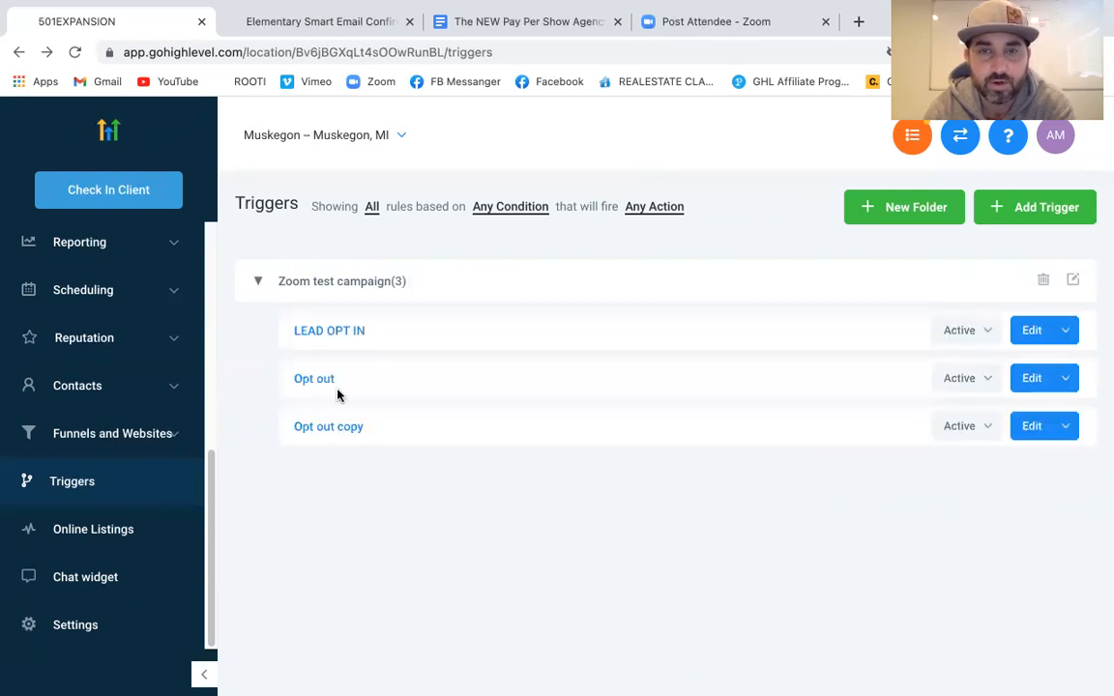
left_click(258, 283)
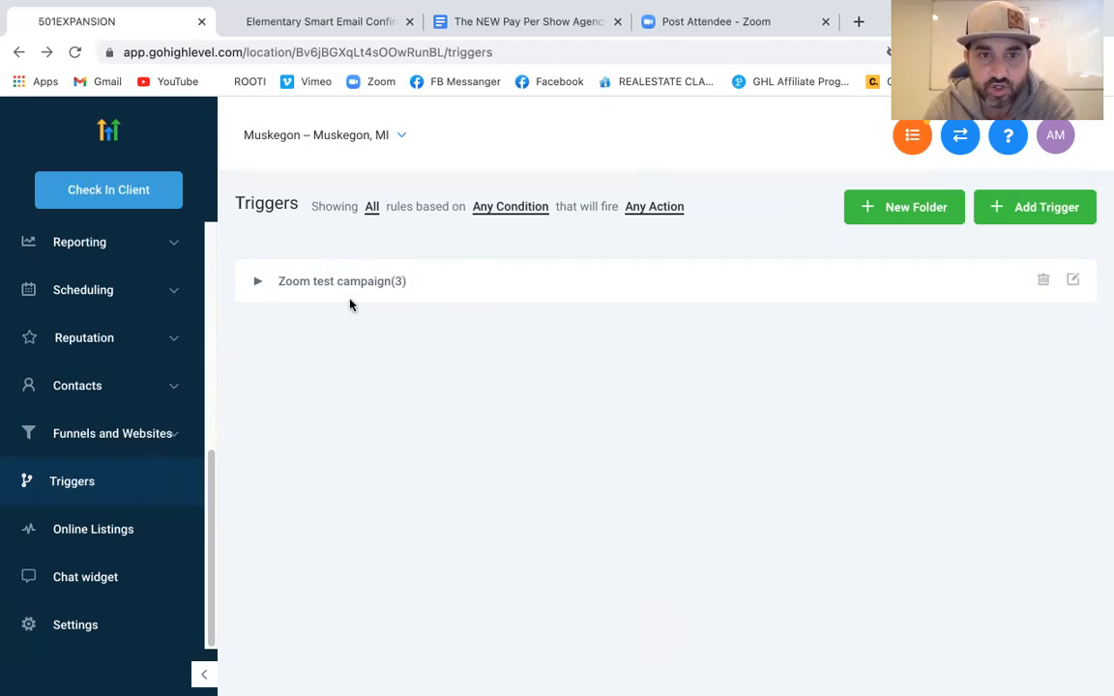
left_click(258, 281)
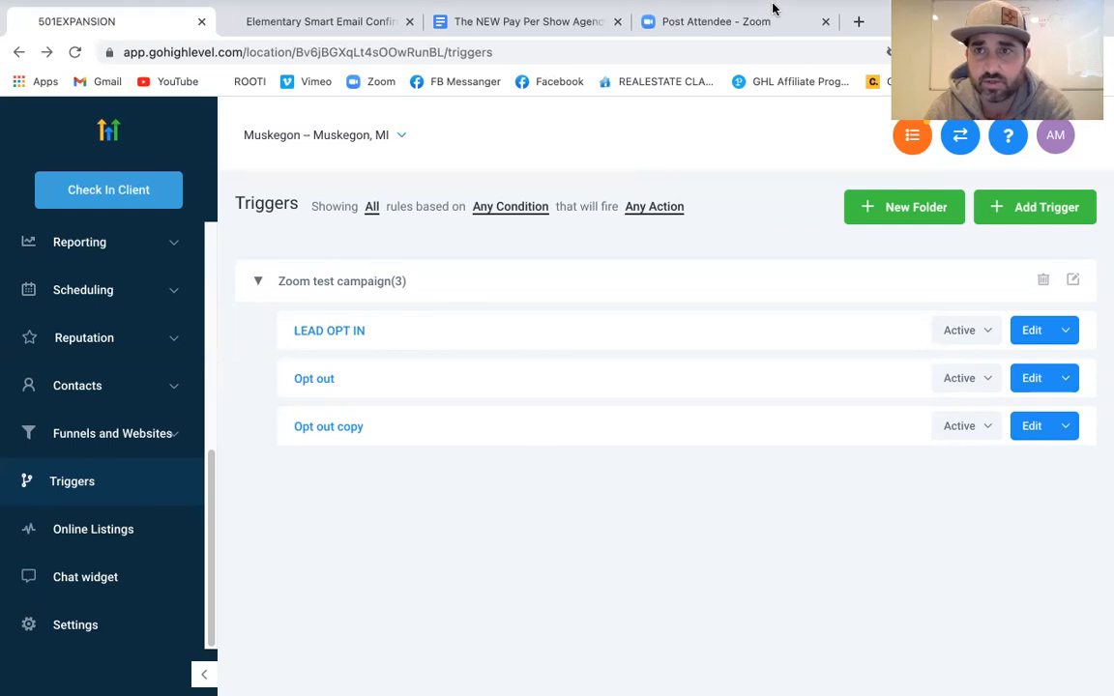
mouse_move(773, 9)
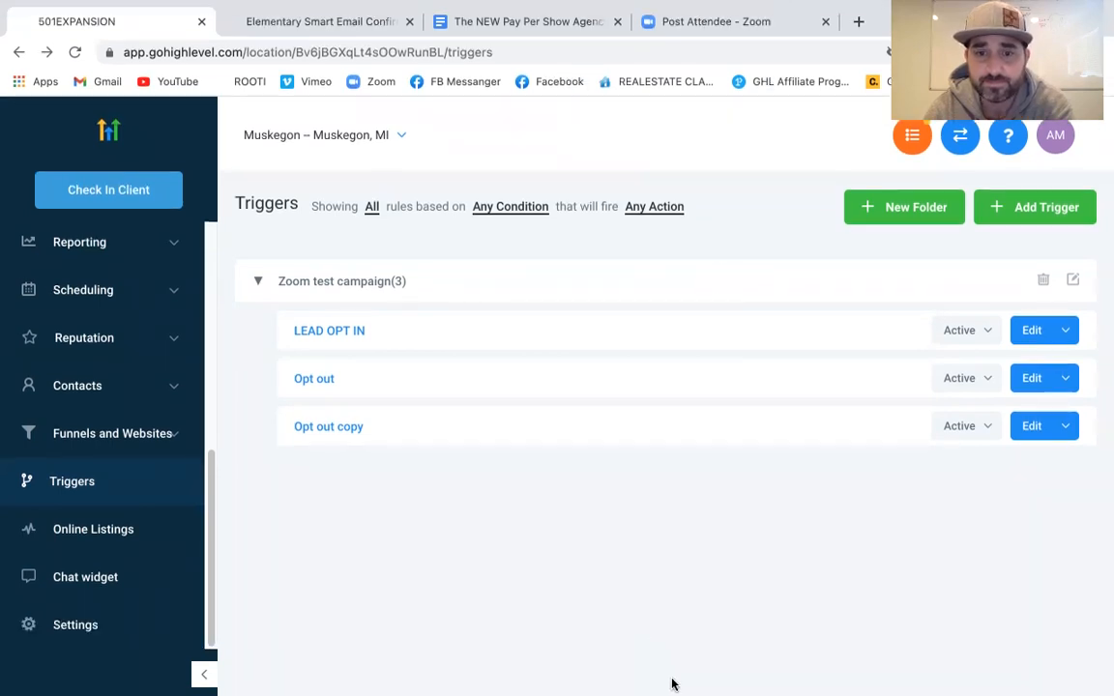
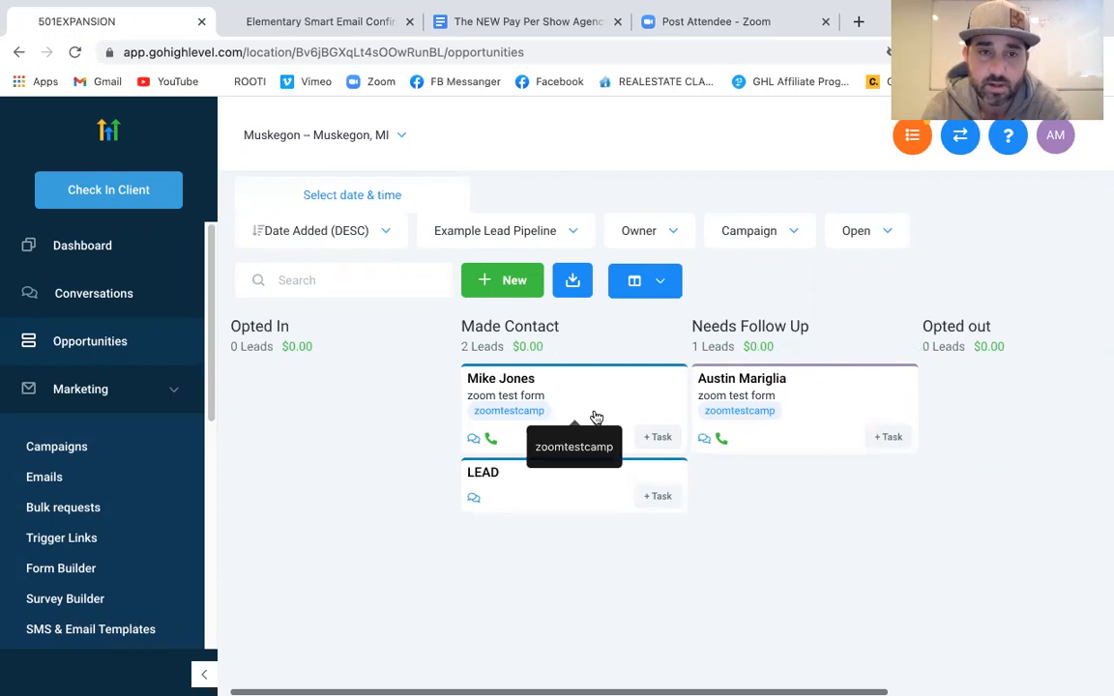
left_click_drag(627, 393, 361, 393)
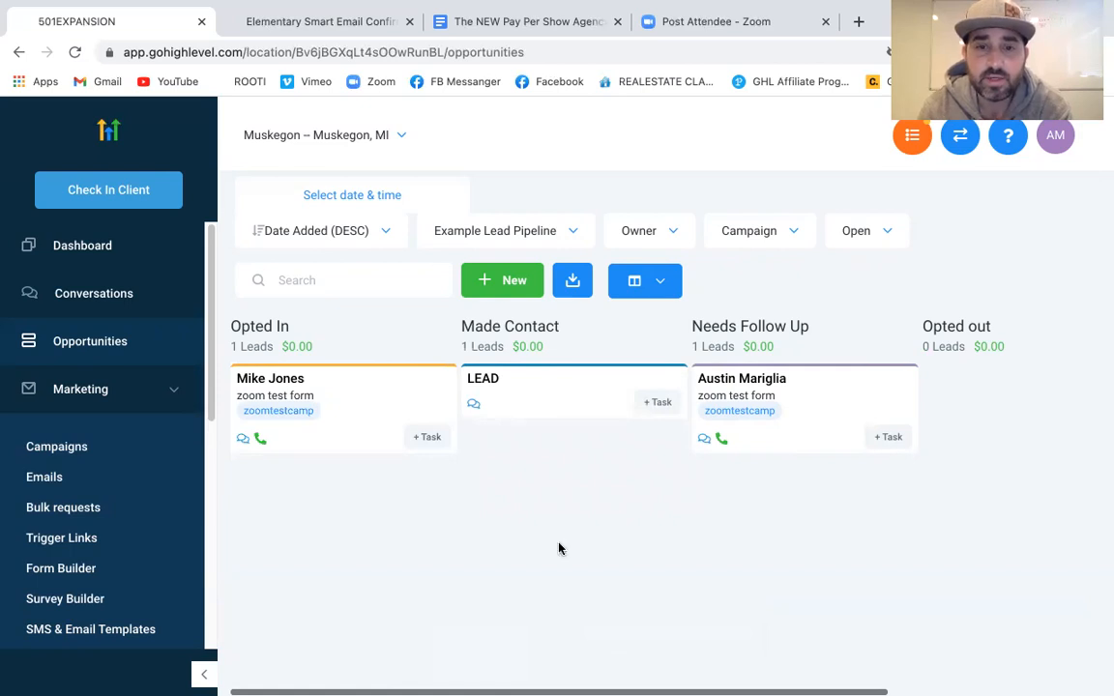
scroll(138, 398, "down", 5)
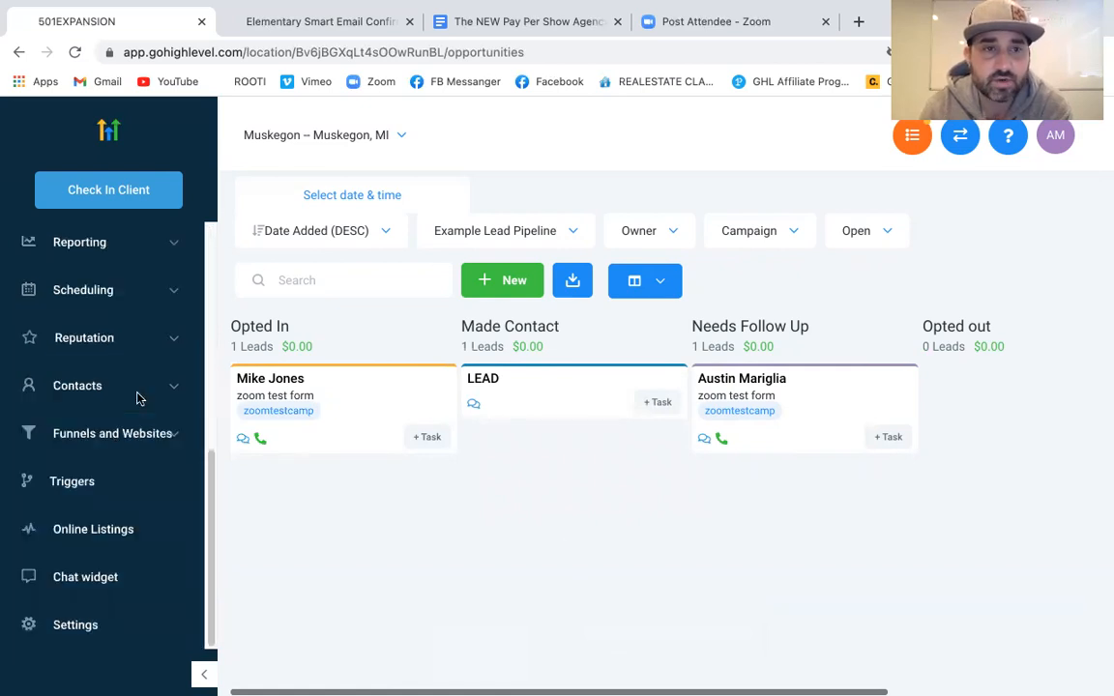
scroll(137, 398, "up", 5)
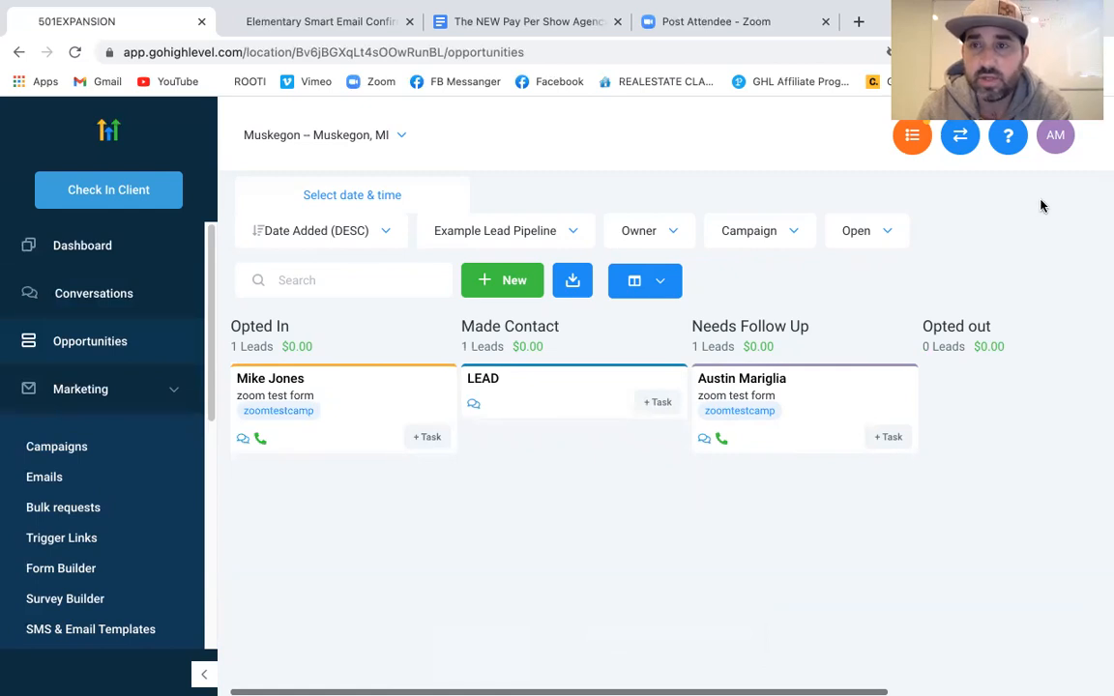
left_click(960, 145)
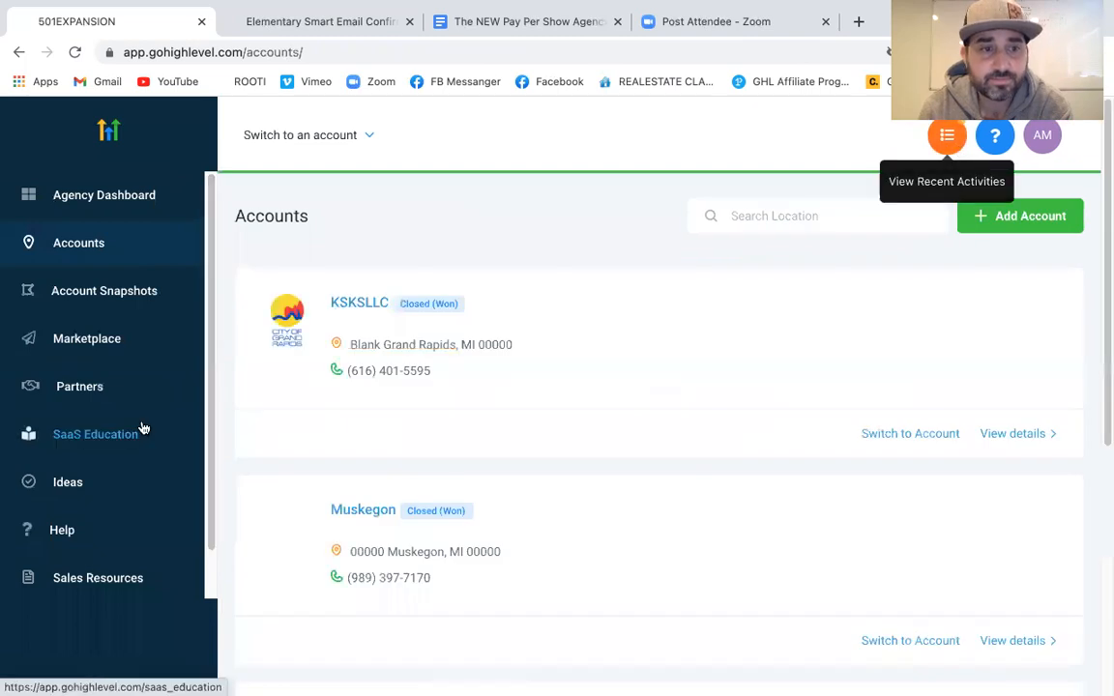
Check the agency time zone is GMT-04:00 America/Detroit (EDT), then switch into the Muskegon account
scroll(143, 430, "down", 1)
left_click(97, 575)
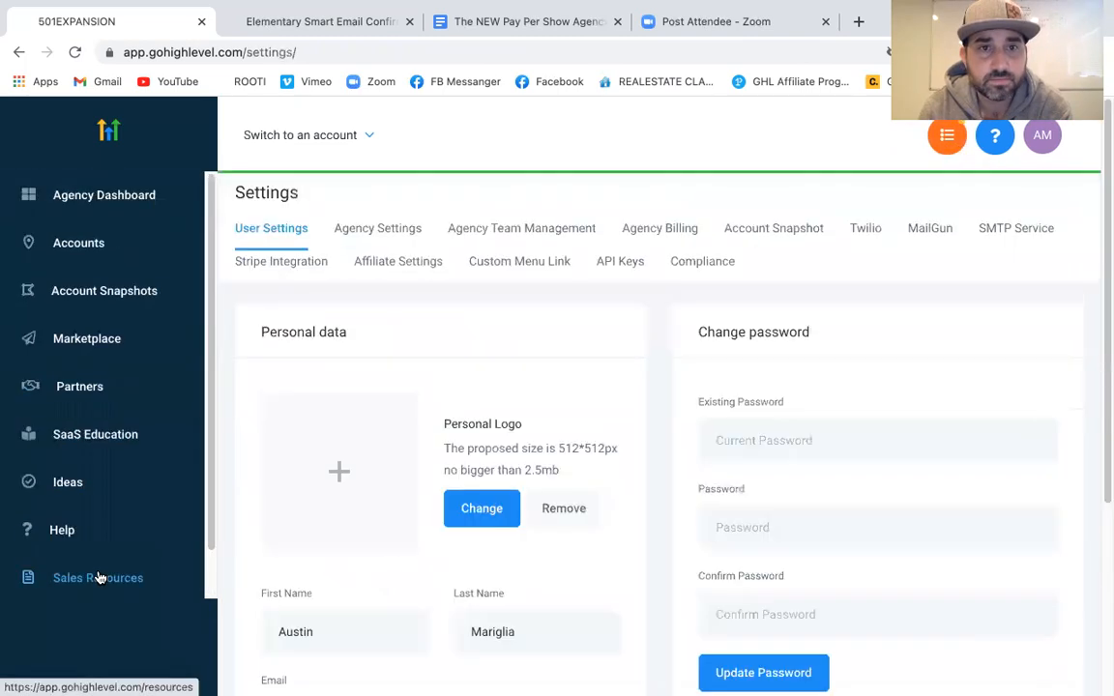
left_click(396, 241)
scroll(498, 490, "down", 5)
scroll(498, 490, "down", 12)
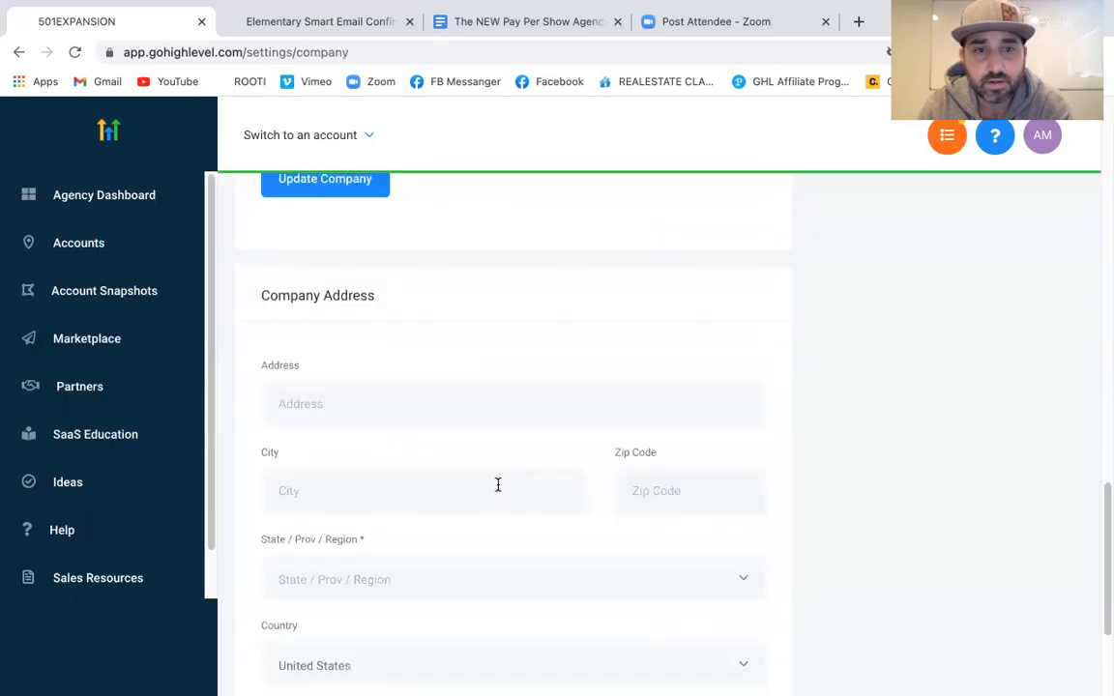
scroll(498, 485, "down", 5)
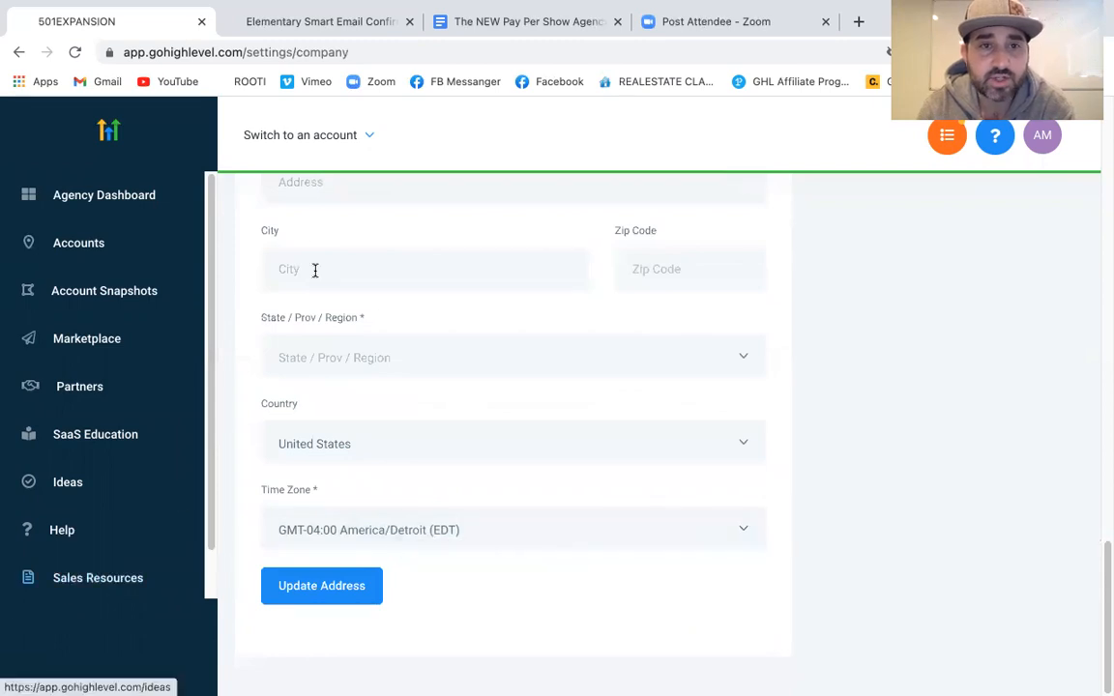
left_click(320, 143)
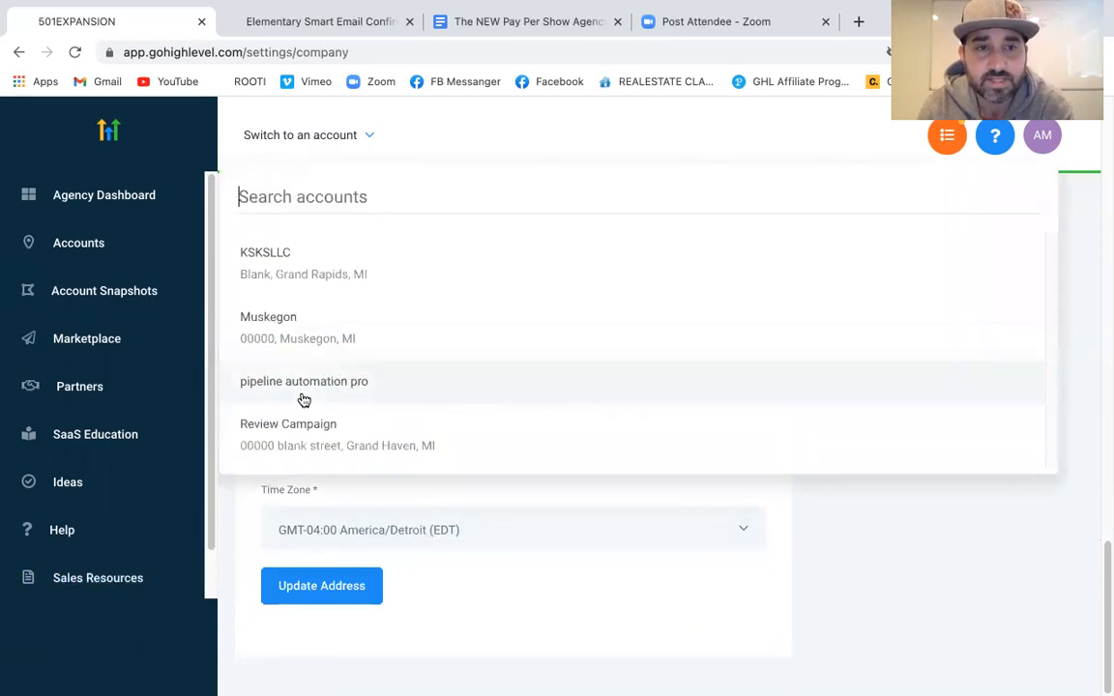
left_click(321, 332)
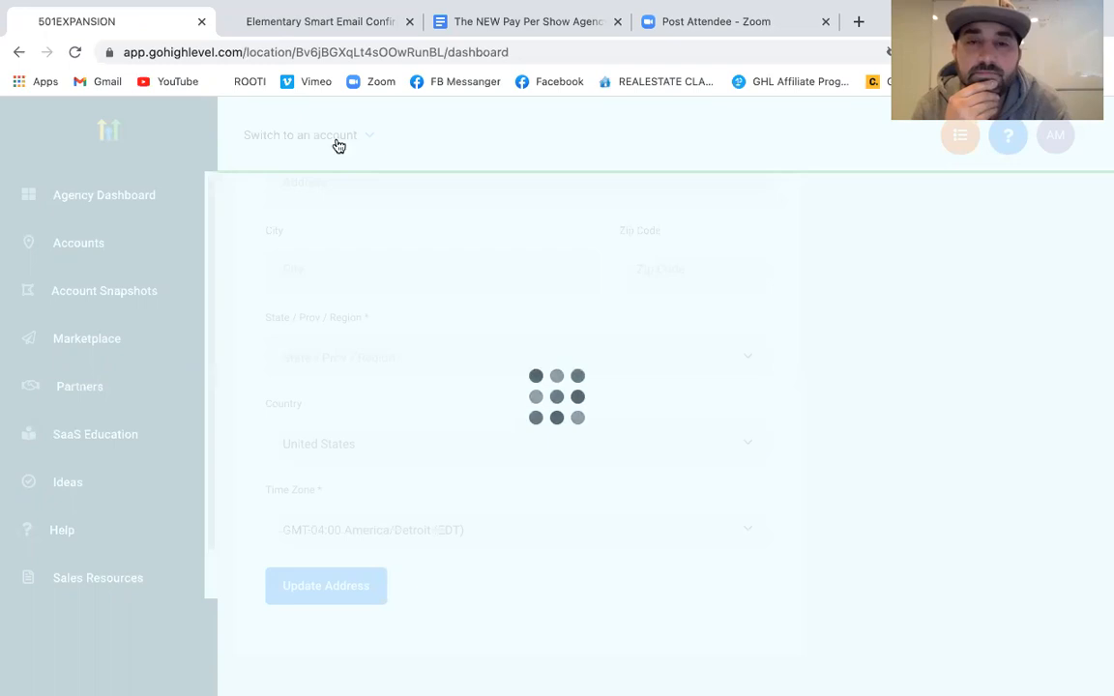
Review the Muskegon dashboard and dismiss the missing Twilio number warning with Ignore
left_click(337, 137)
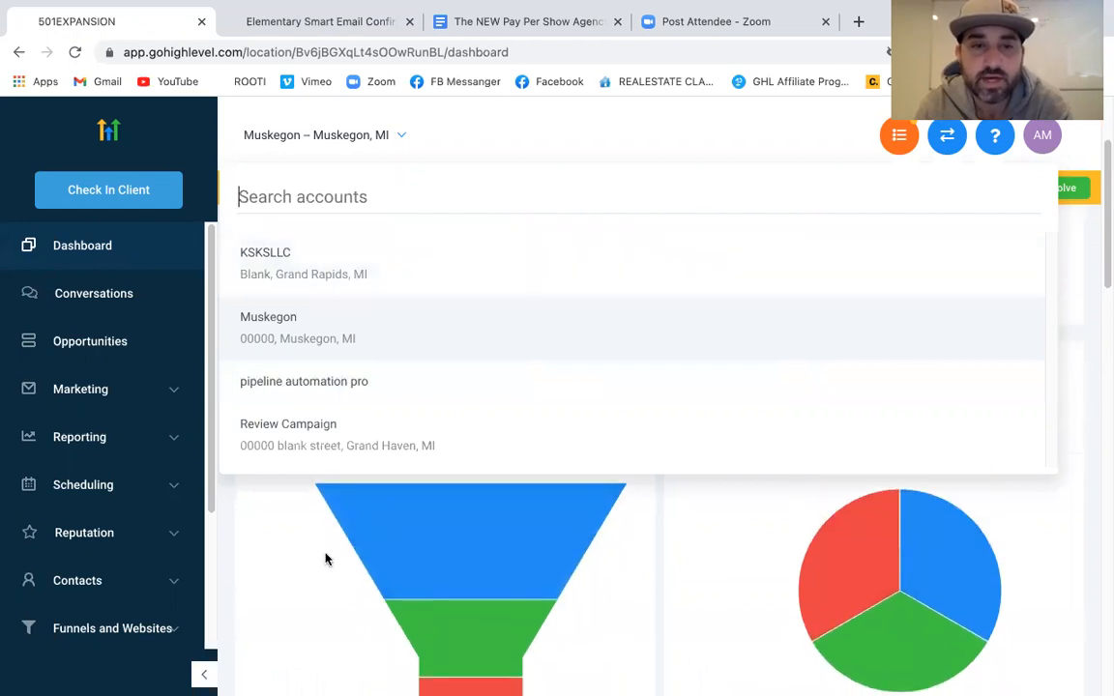
left_click(327, 557)
scroll(441, 500, "down", 2)
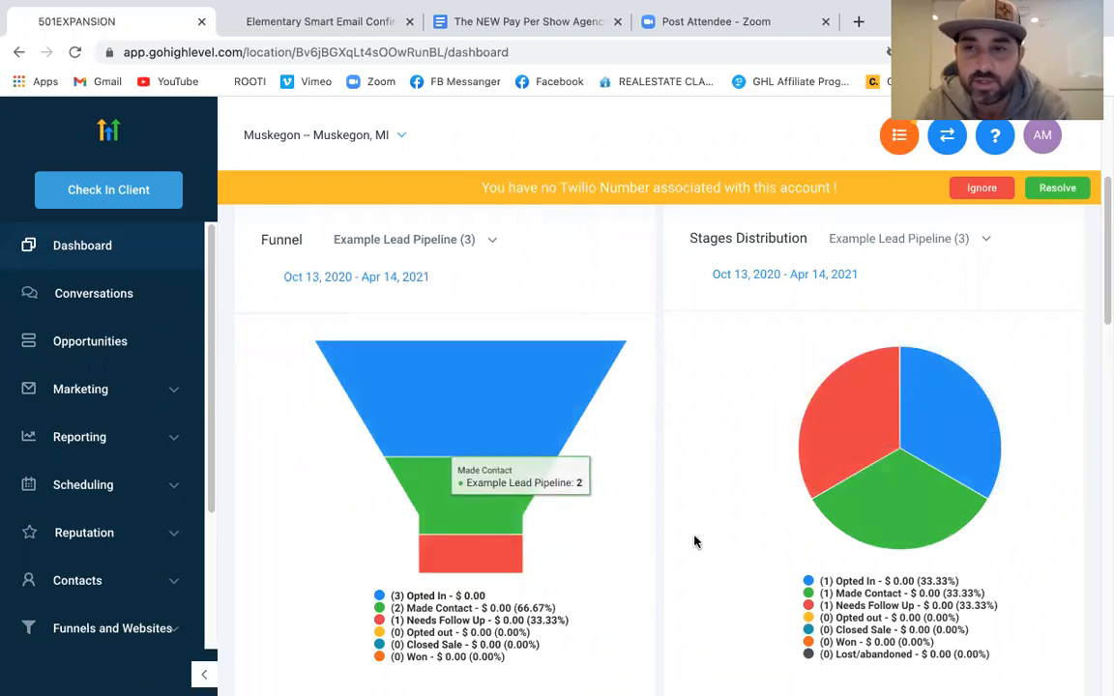
scroll(359, 512, "up", 1)
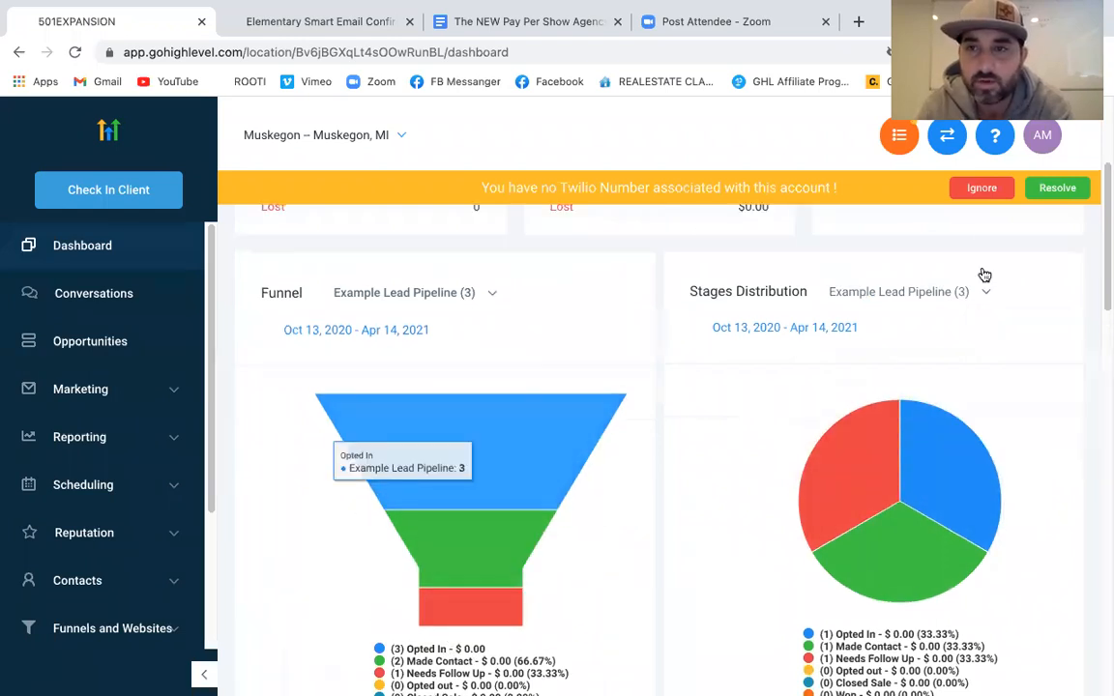
left_click(987, 190)
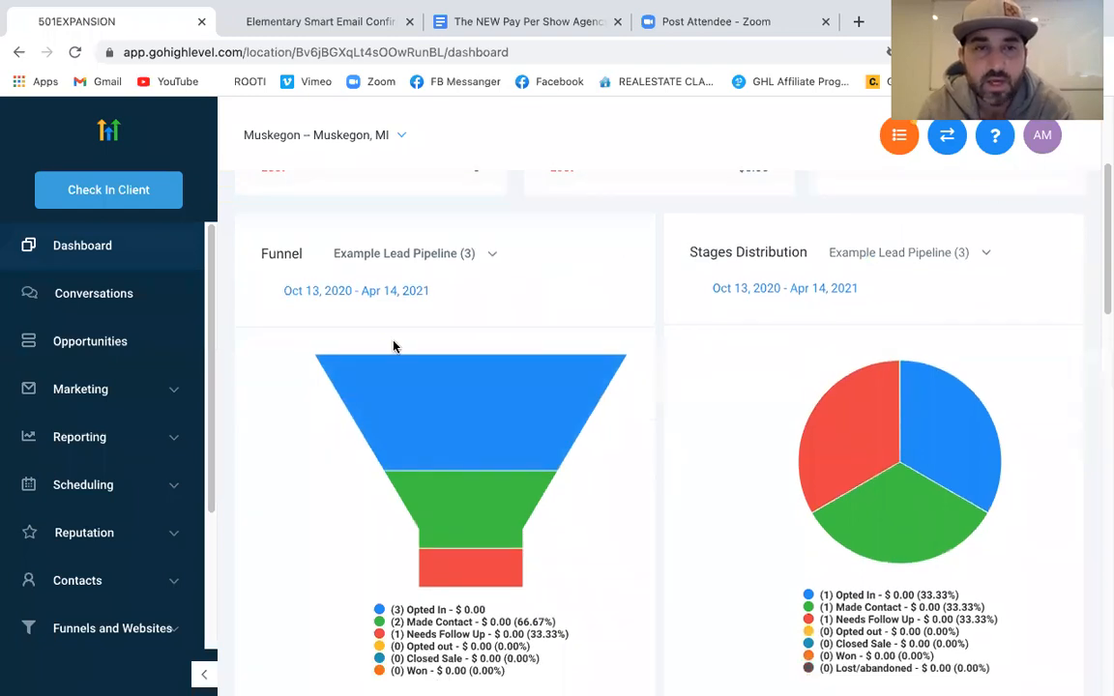
Switch into the pipeline automation pro account
scroll(319, 387, "up", 3)
left_click(365, 147)
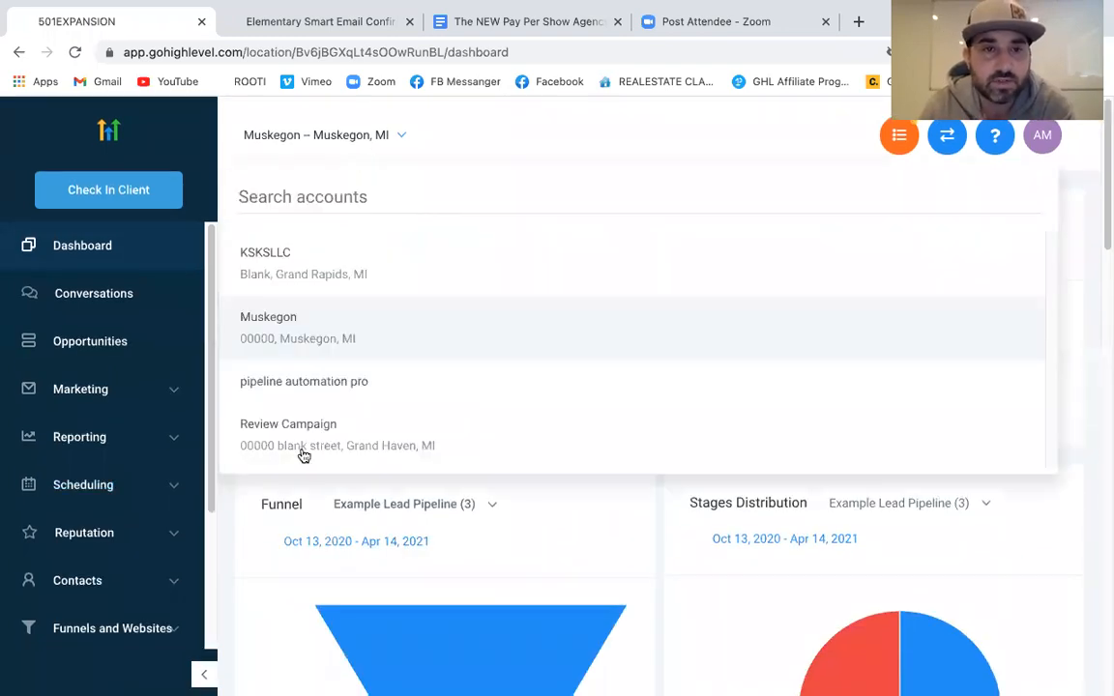
left_click(319, 391)
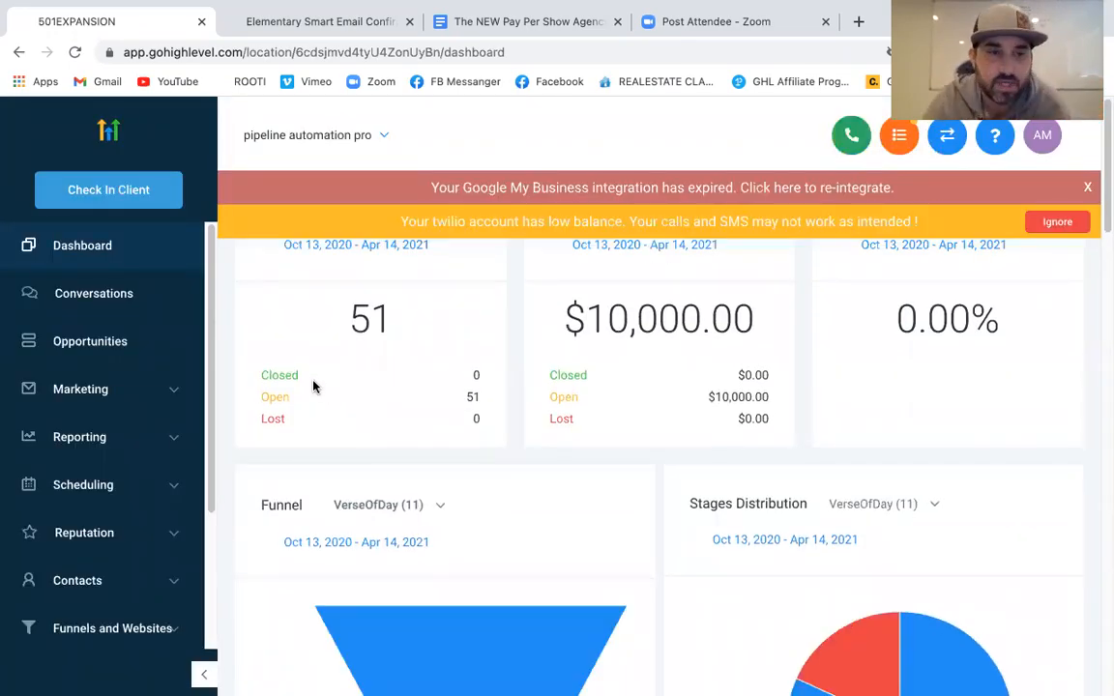
Open the account Settings, dismiss the Twilio and Google My Business notices, and go to Calendars
scroll(113, 416, "down", 3)
left_click(75, 624)
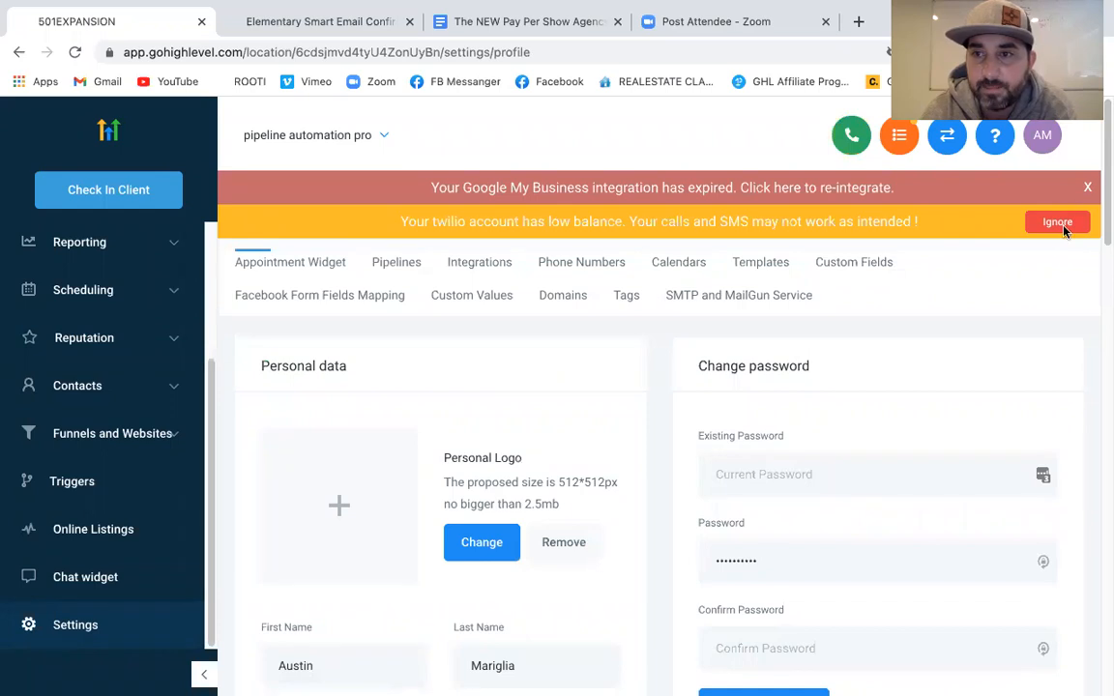
left_click(1057, 222)
left_click(1087, 187)
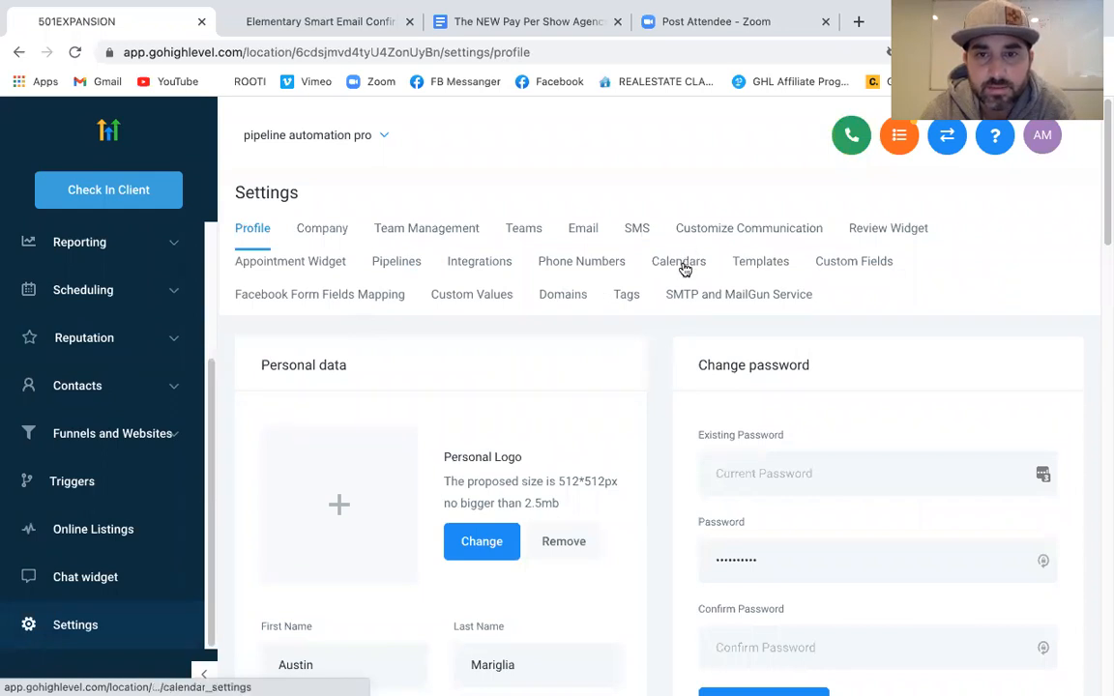
left_click(682, 265)
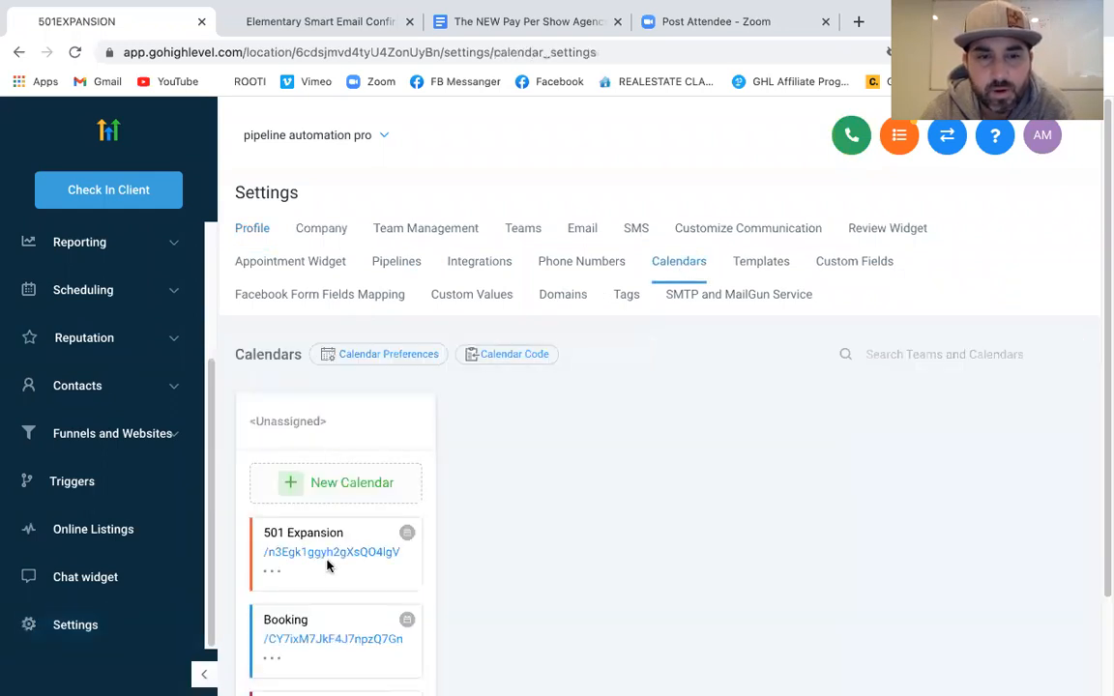
Edit the 501 Expansion calendar and review its general and Availability settings
left_click(274, 571)
left_click(287, 600)
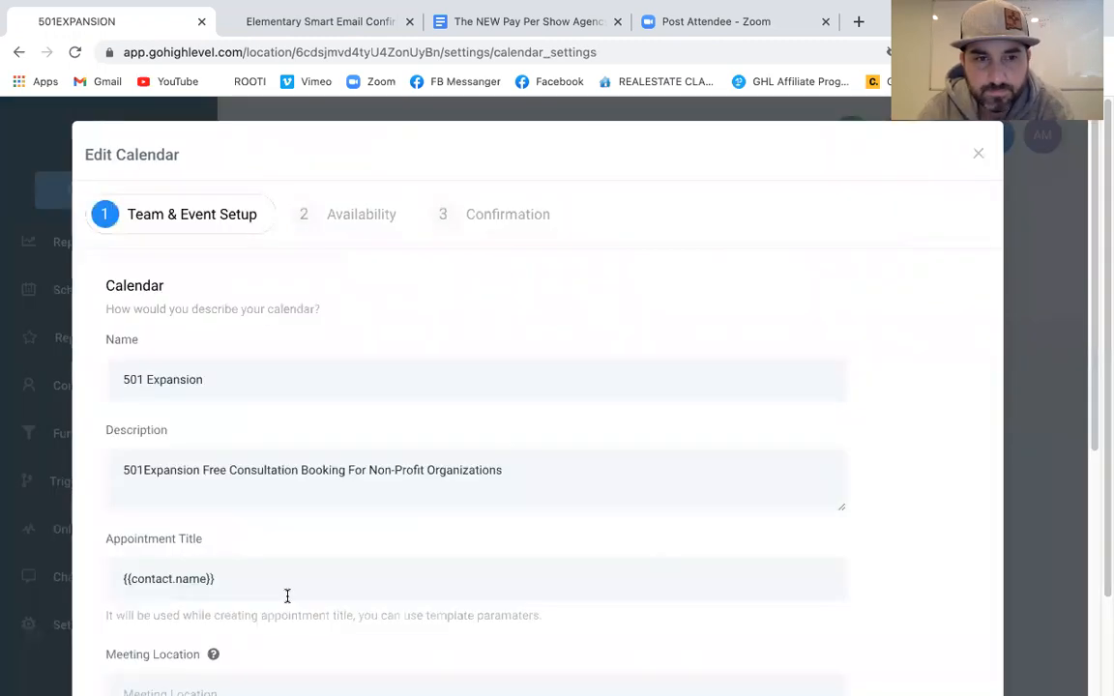
scroll(520, 404, "down", 4)
scroll(521, 406, "down", 1)
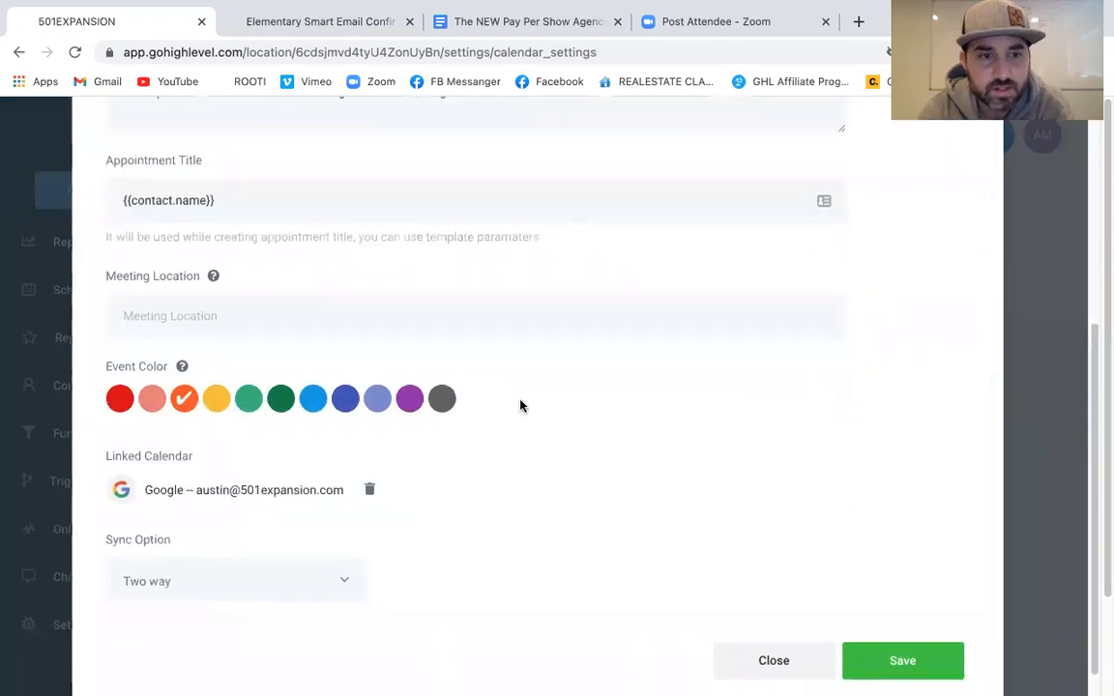
scroll(520, 402, "up", 3)
scroll(520, 400, "up", 3)
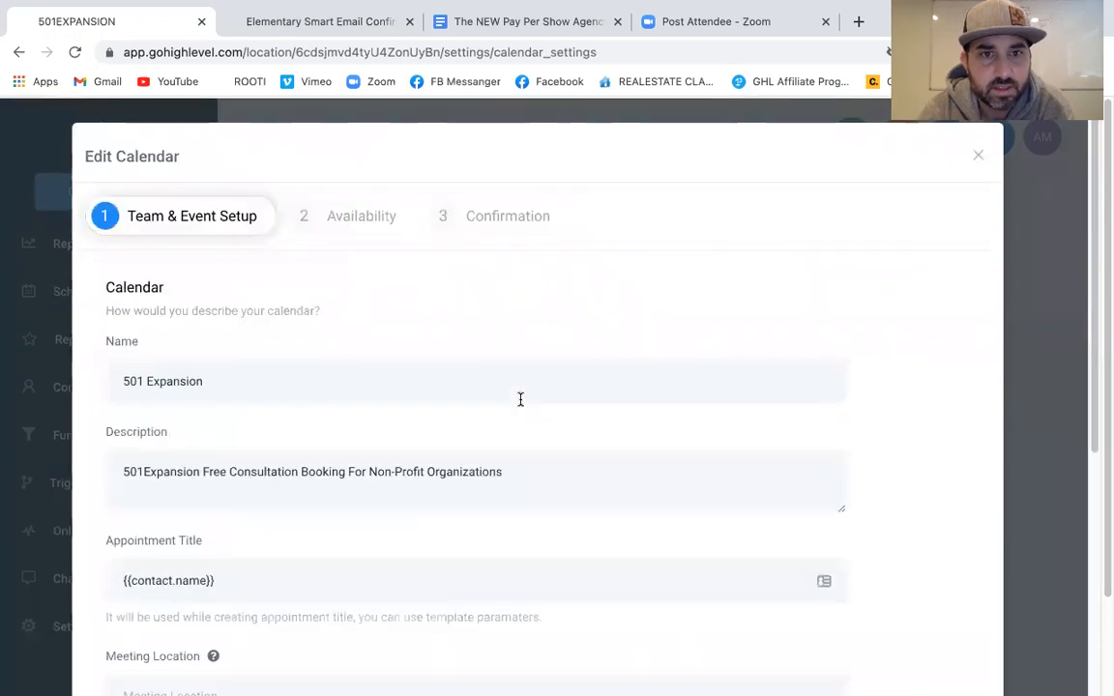
left_click(363, 214)
scroll(435, 439, "down", 4)
scroll(435, 439, "up", 2)
scroll(435, 439, "up", 2)
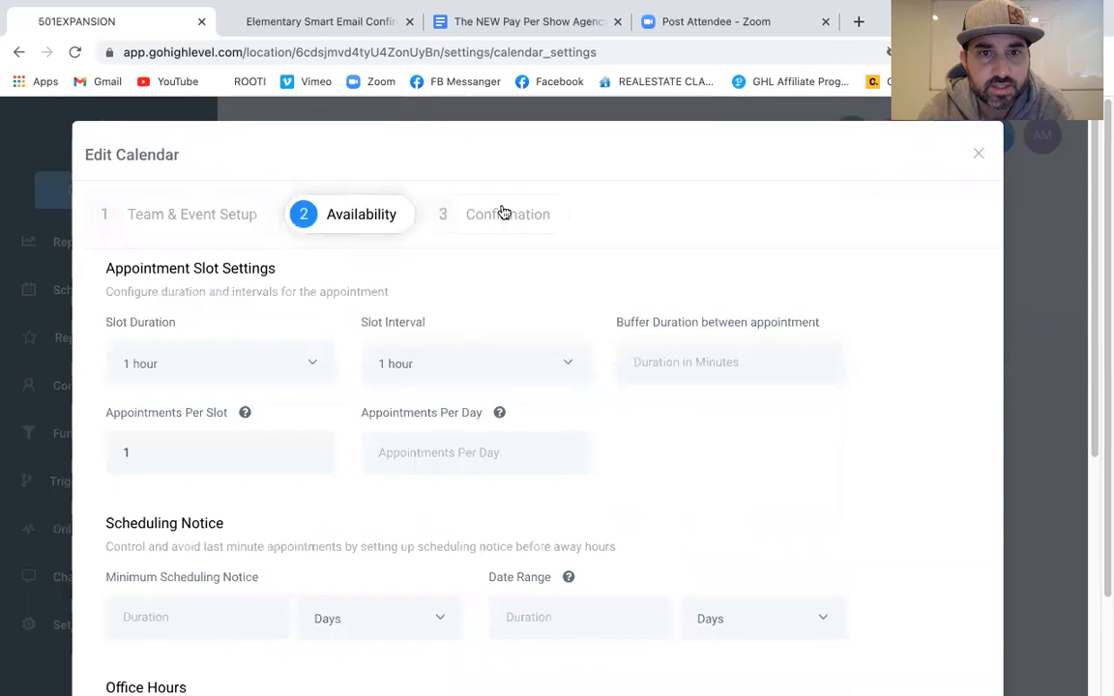
Check the Confirmation settings, close the editor unchanged, and open the 501 Expansion booking page
left_click(503, 214)
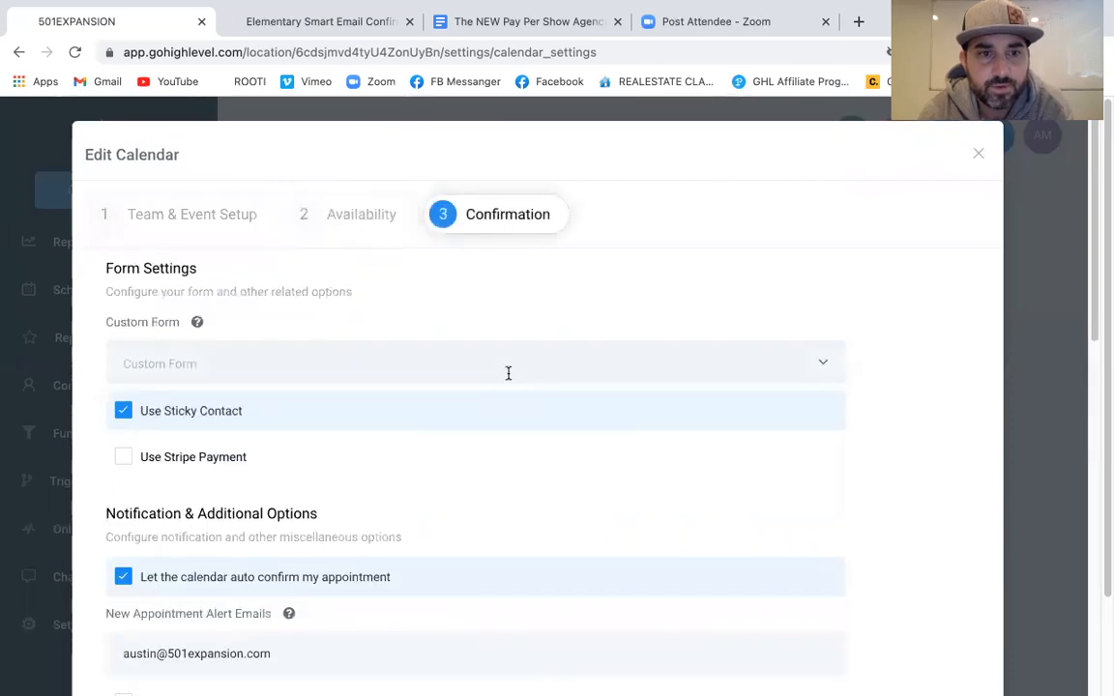
scroll(509, 378, "down", 10)
scroll(509, 378, "up", 10)
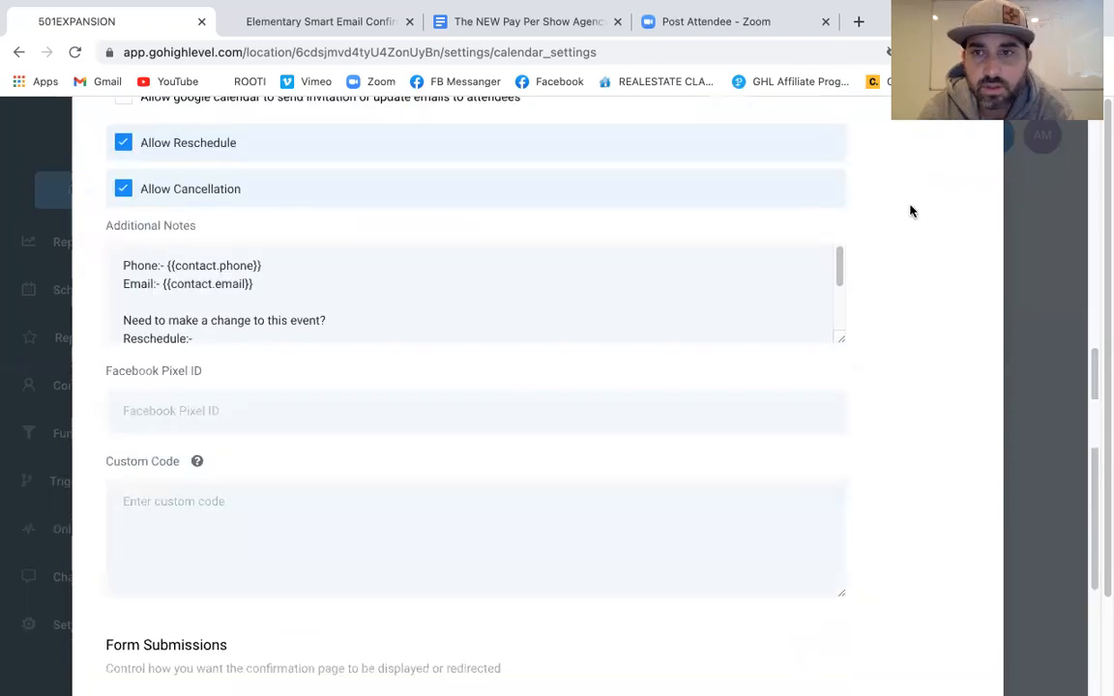
left_click(974, 154)
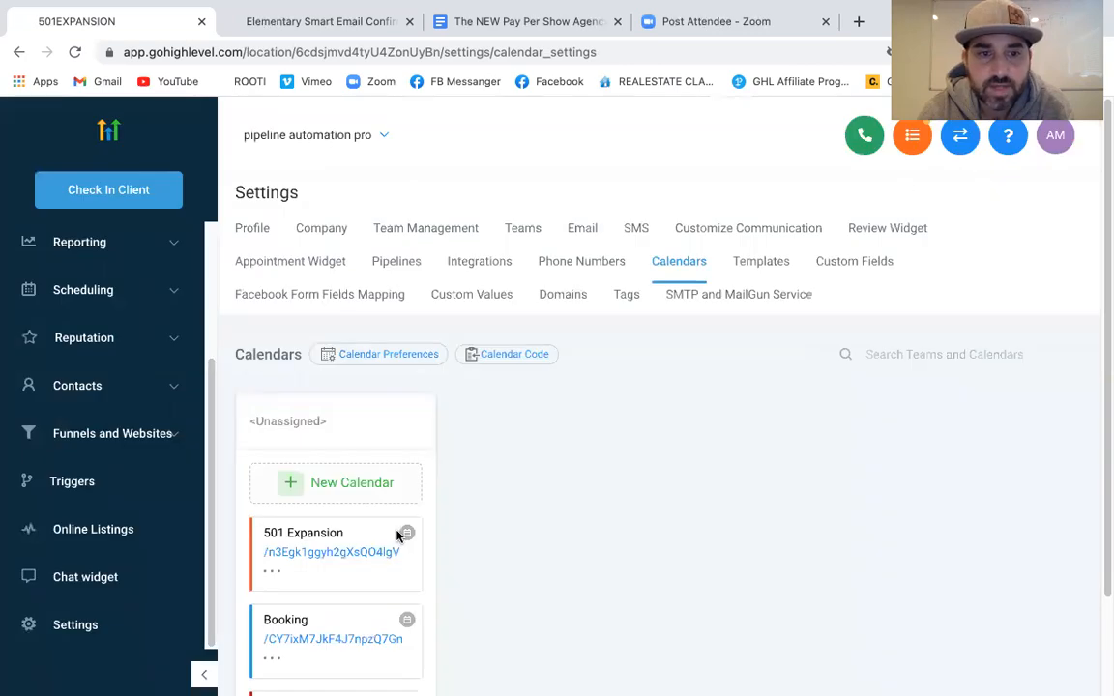
left_click(347, 553)
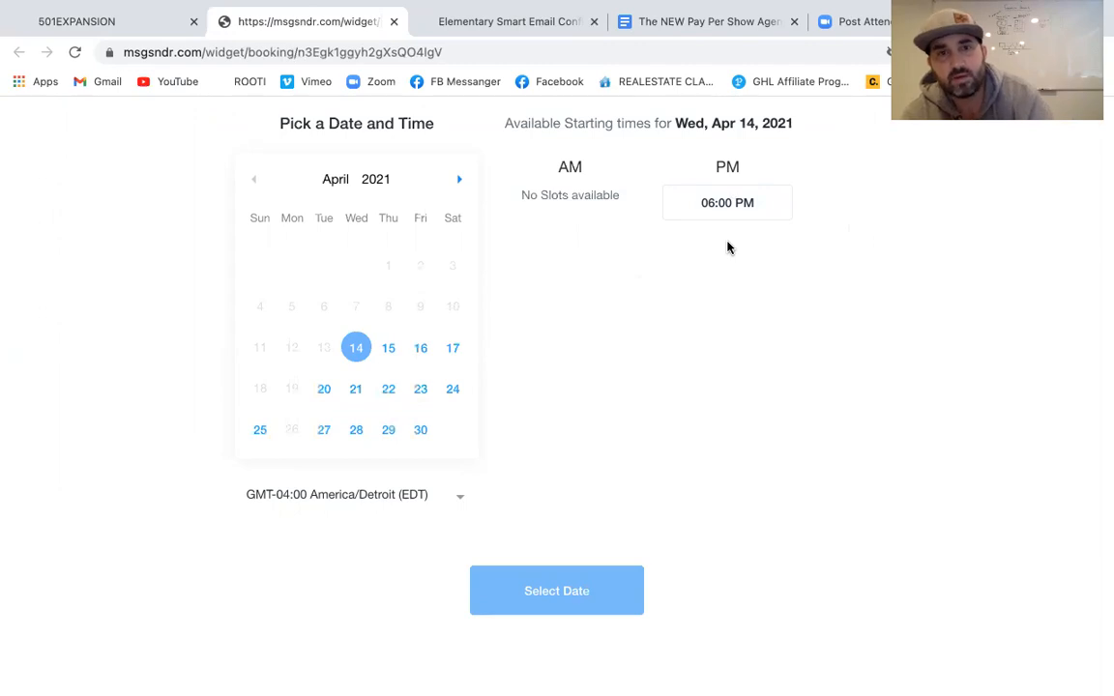
Set the booking widget timezone to GMT-06:00 America/Guatemala (CST), shifting the slot to 04:00 PM
left_click(459, 498)
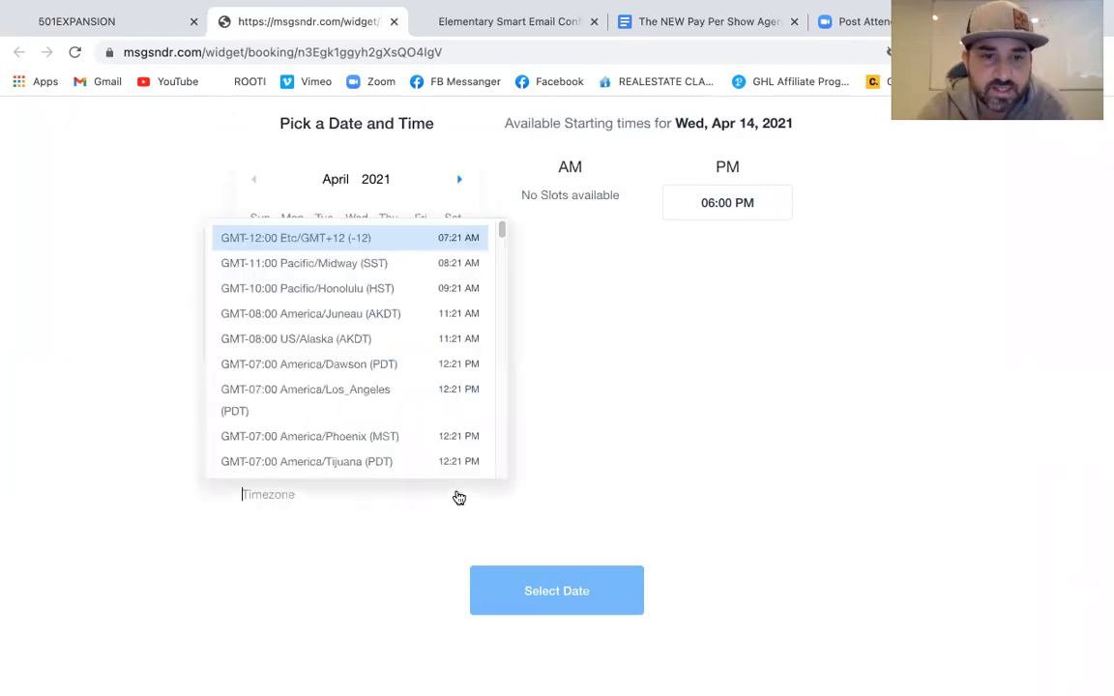
scroll(385, 311, "down", 5)
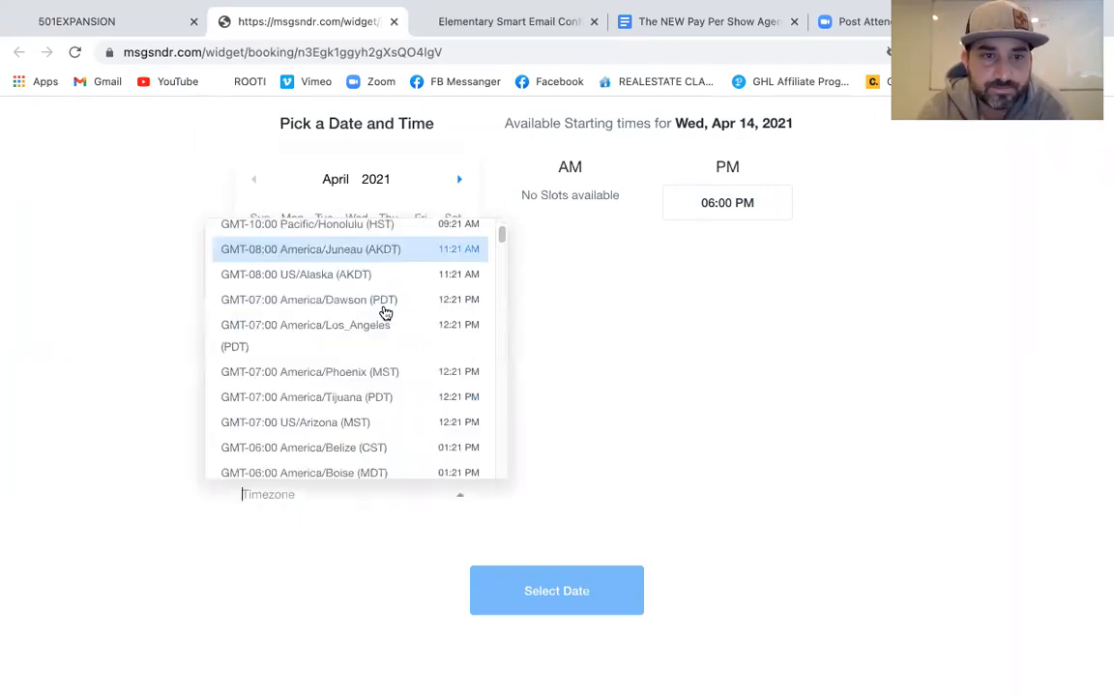
scroll(385, 311, "down", 6)
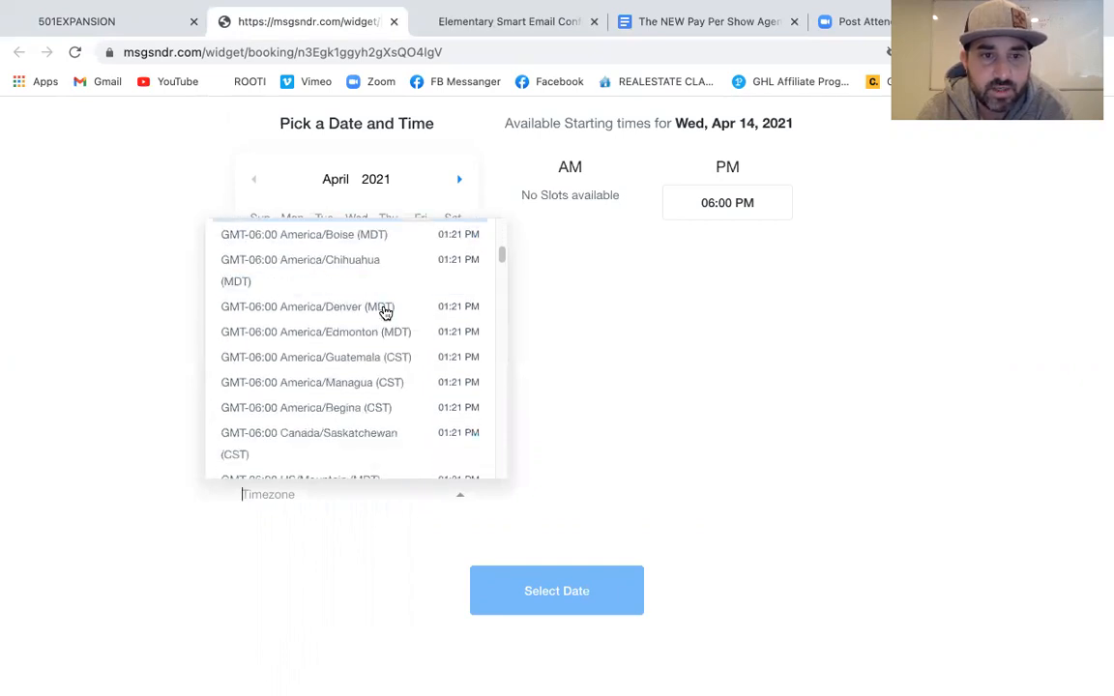
scroll(385, 311, "down", 5)
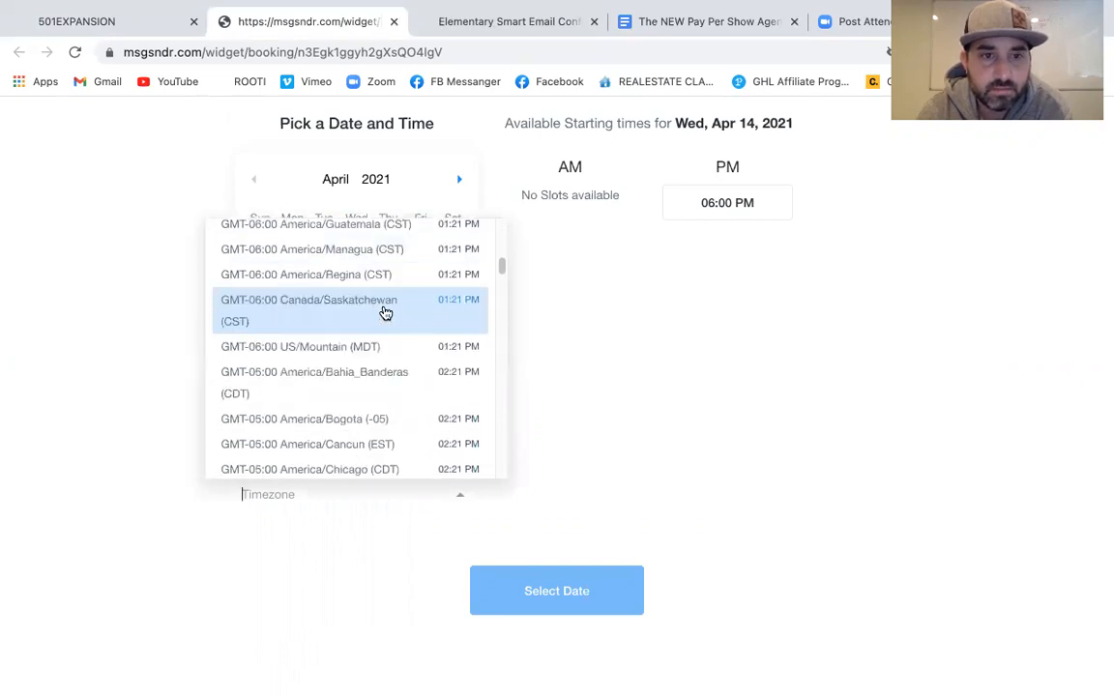
scroll(385, 311, "down", 2)
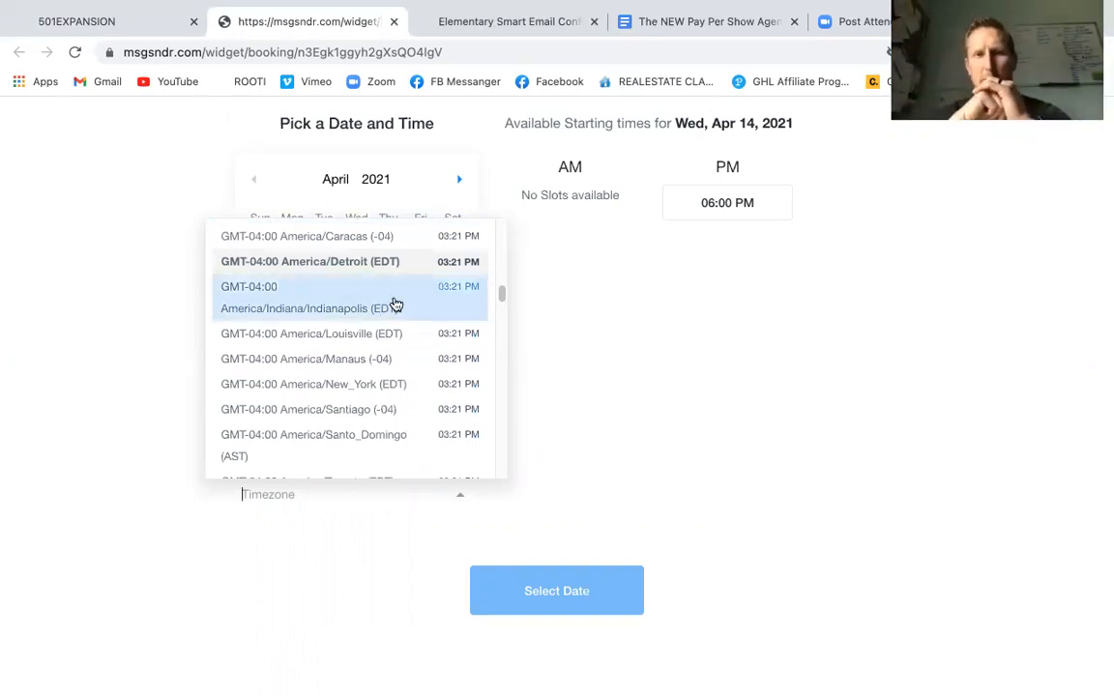
scroll(396, 305, "up", 3)
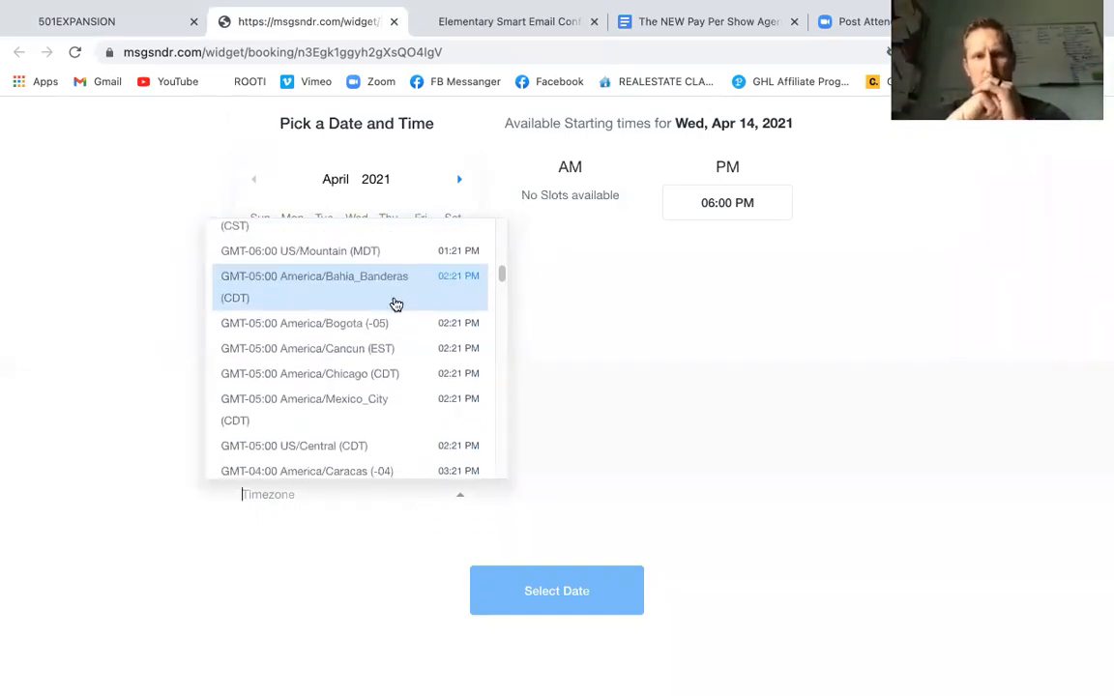
scroll(396, 304, "up", 3)
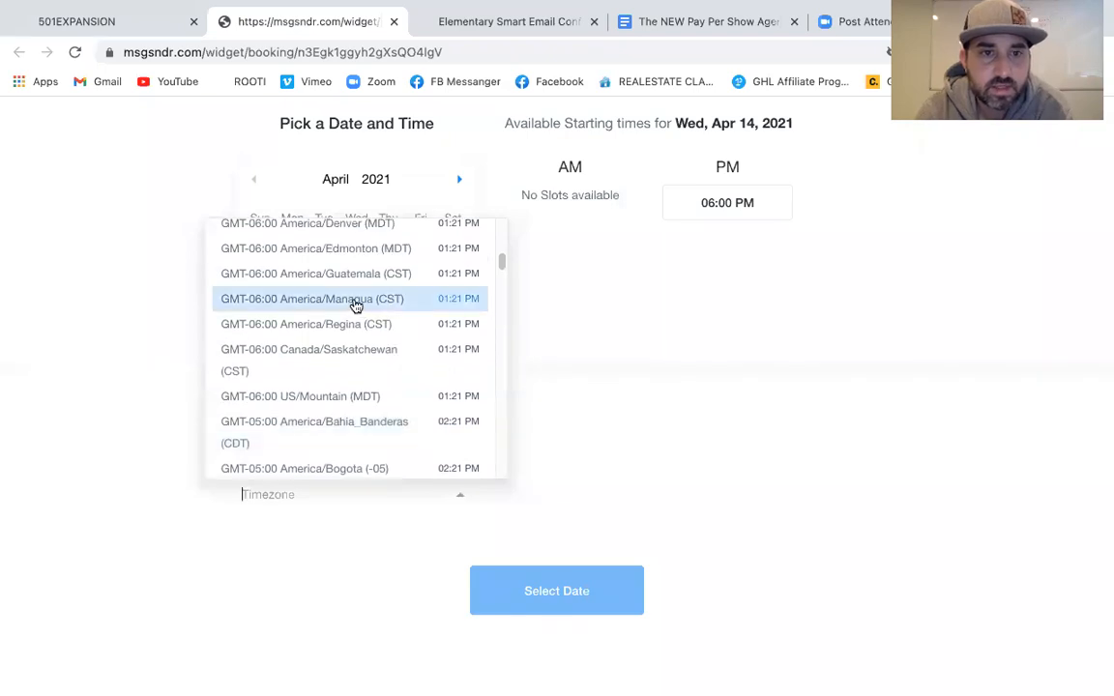
left_click(373, 277)
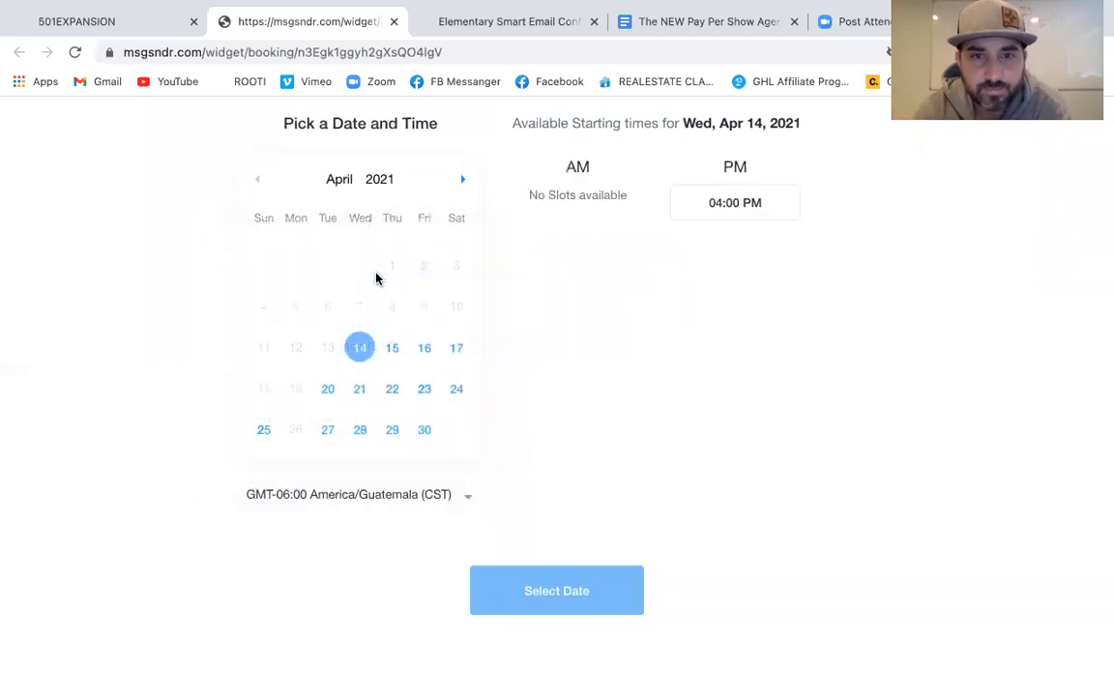